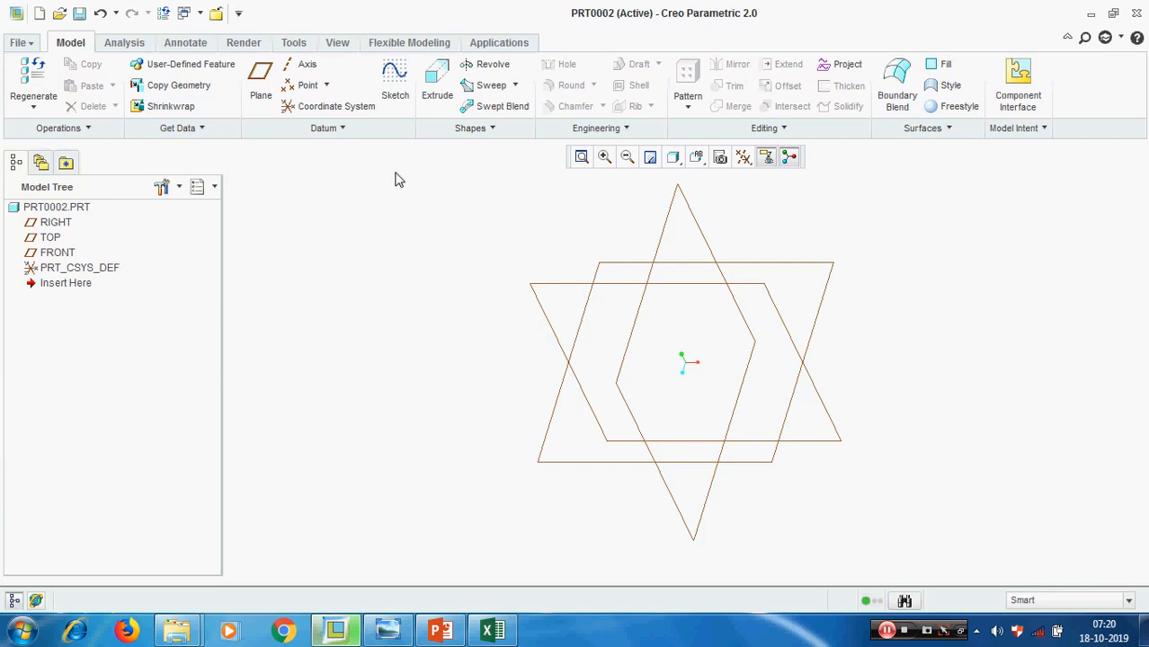
Start a new sketch on the FRONT datum plane with the RIGHT plane as the right-facing reference
{"action": "left_click", "coordinate": [396, 79]}
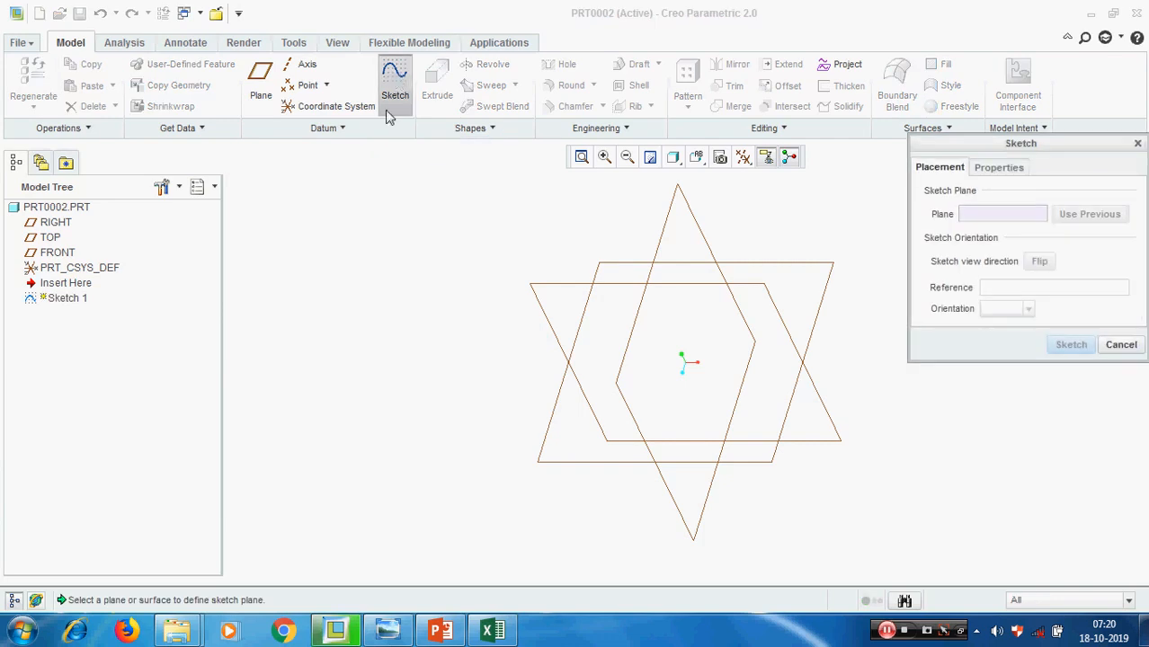
{"action": "left_click", "coordinate": [542, 286]}
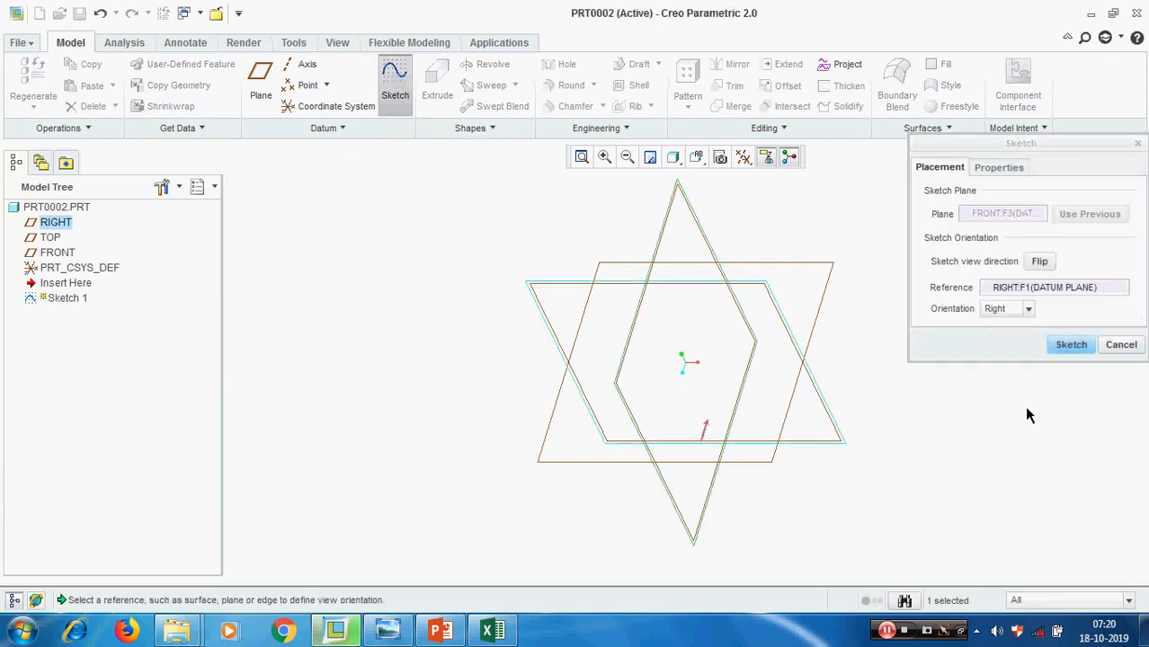
{"action": "left_click", "coordinate": [1070, 346]}
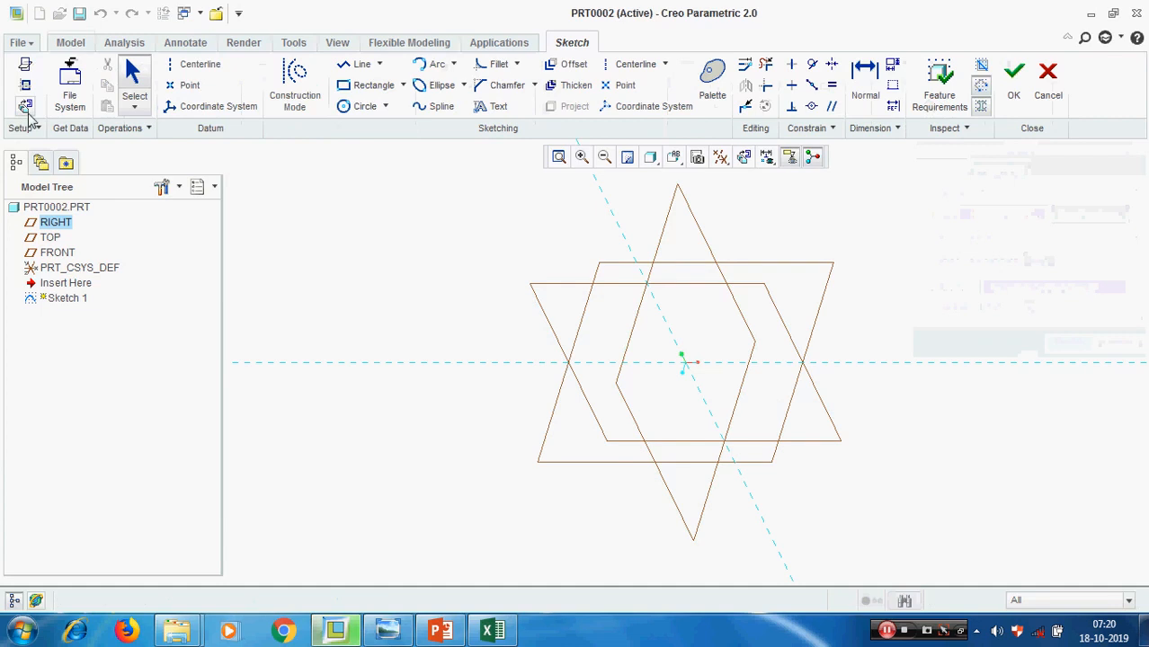
Add a vertical and a horizontal centerline through the origin along the sketch references
{"action": "left_click", "coordinate": [628, 63]}
{"action": "left_click", "coordinate": [688, 428]}
{"action": "left_click", "coordinate": [691, 349]}
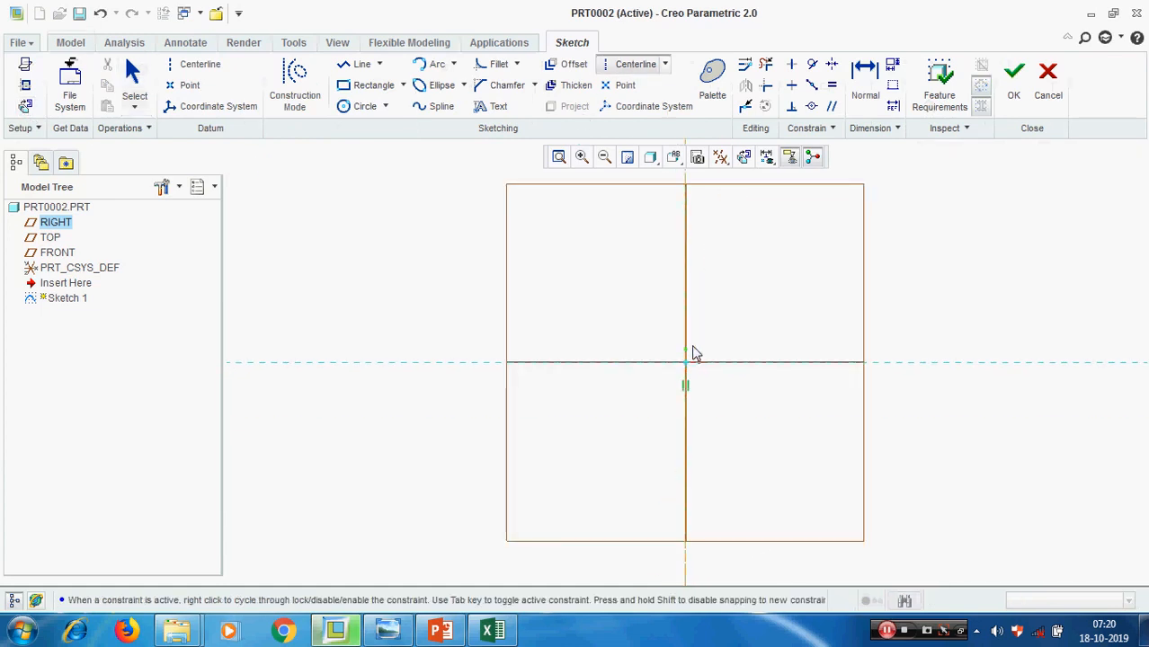
{"action": "middle_click", "coordinate": [691, 345]}
{"action": "left_click", "coordinate": [581, 360]}
{"action": "left_click", "coordinate": [808, 369]}
{"action": "middle_click", "coordinate": [812, 404]}
Sketch a rectangle about 180 high around the origin, with its horizontal edges symmetric about the horizontal centerline
{"action": "left_click", "coordinate": [370, 84]}
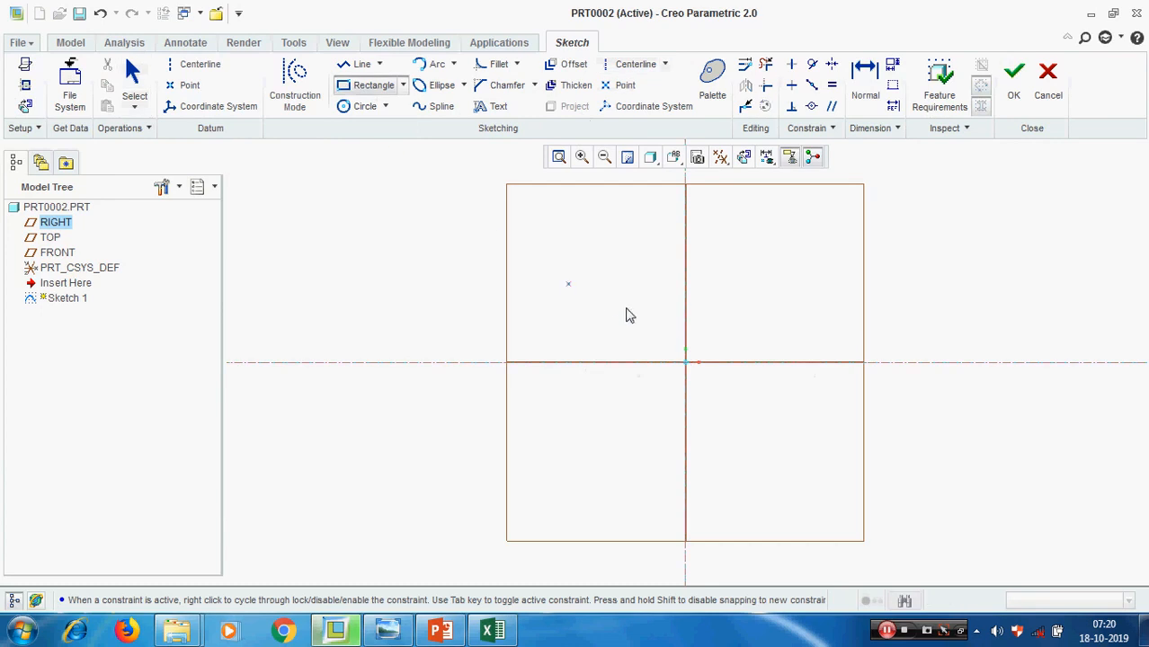
{"action": "left_click", "coordinate": [611, 299]}
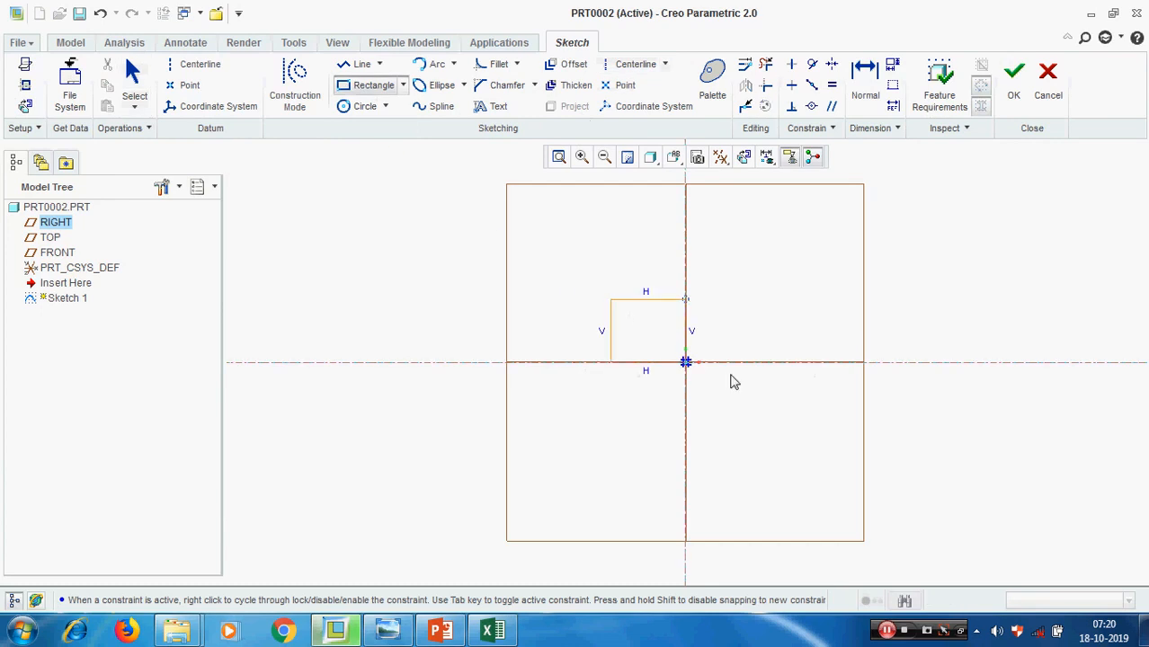
{"action": "left_click", "coordinate": [804, 427]}
{"action": "middle_click", "coordinate": [966, 372]}
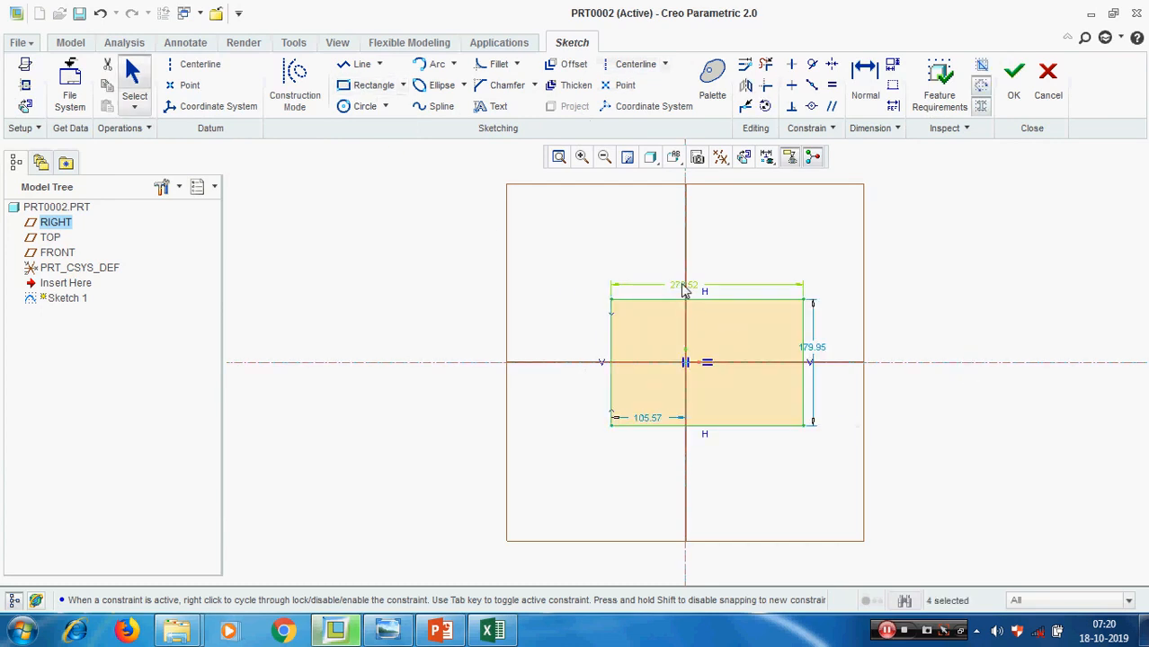
Set the rectangle's width to 200 and its height to 100
{"action": "type", "text": "2"}
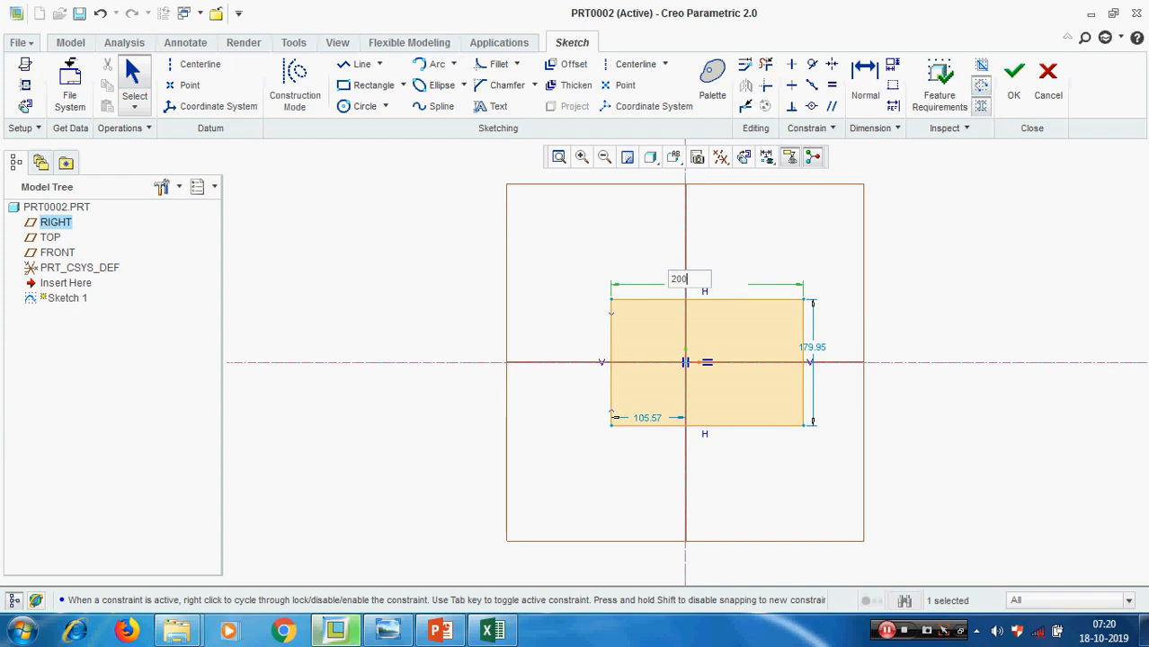
{"action": "type", "text": "00"}
{"action": "key", "text": "Return"}
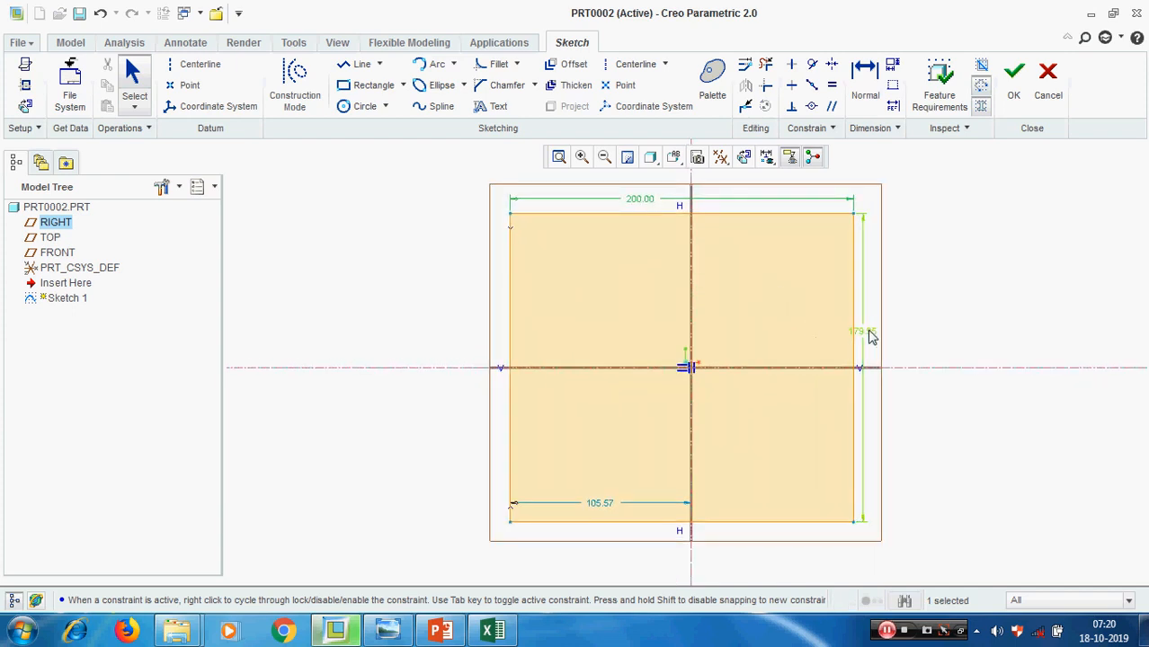
{"action": "double_click", "coordinate": [868, 333]}
{"action": "type", "text": "100"}
{"action": "key", "text": "Return"}
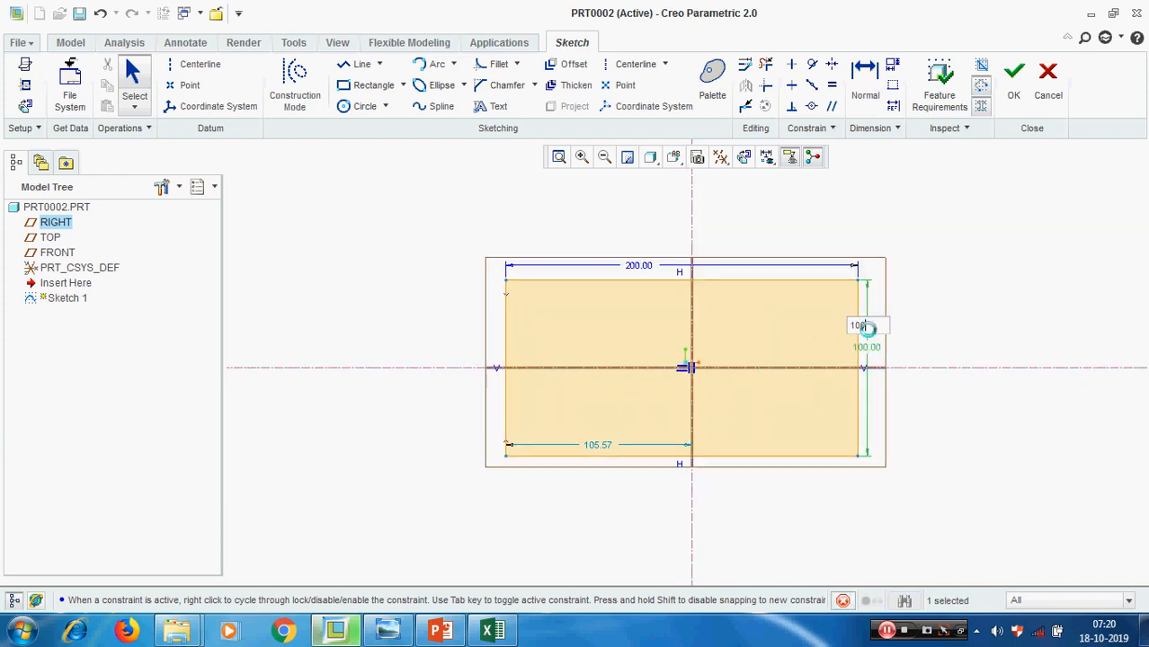
Make the rectangle's two lower corners symmetric about the vertical centerline
{"action": "left_click", "coordinate": [830, 64]}
{"action": "left_click", "coordinate": [520, 432]}
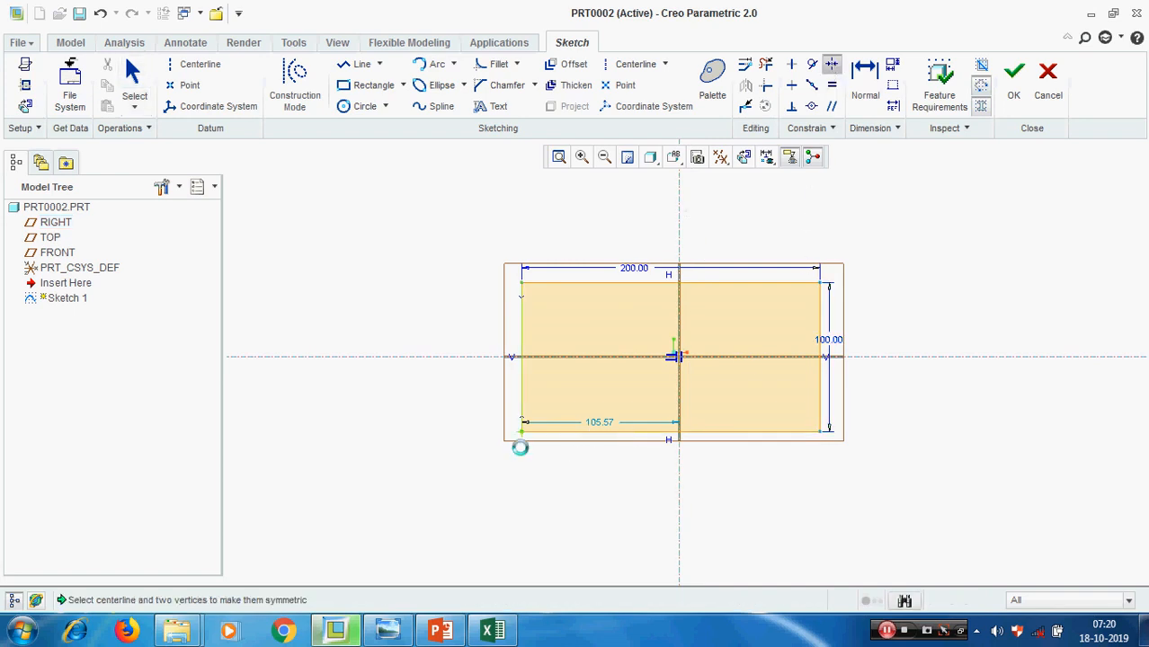
{"action": "left_click", "coordinate": [818, 432]}
{"action": "middle_click", "coordinate": [946, 328]}
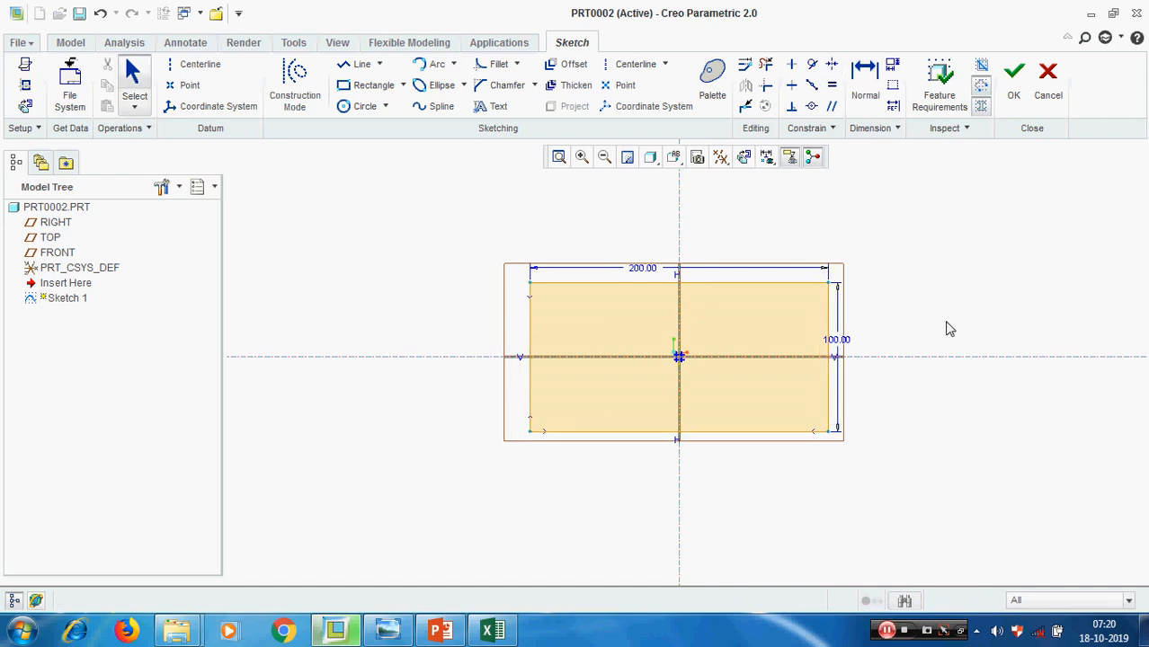
Turn off the display of datum planes and finish the rectangle sketch
{"action": "left_click", "coordinate": [720, 156]}
{"action": "left_click", "coordinate": [780, 272]}
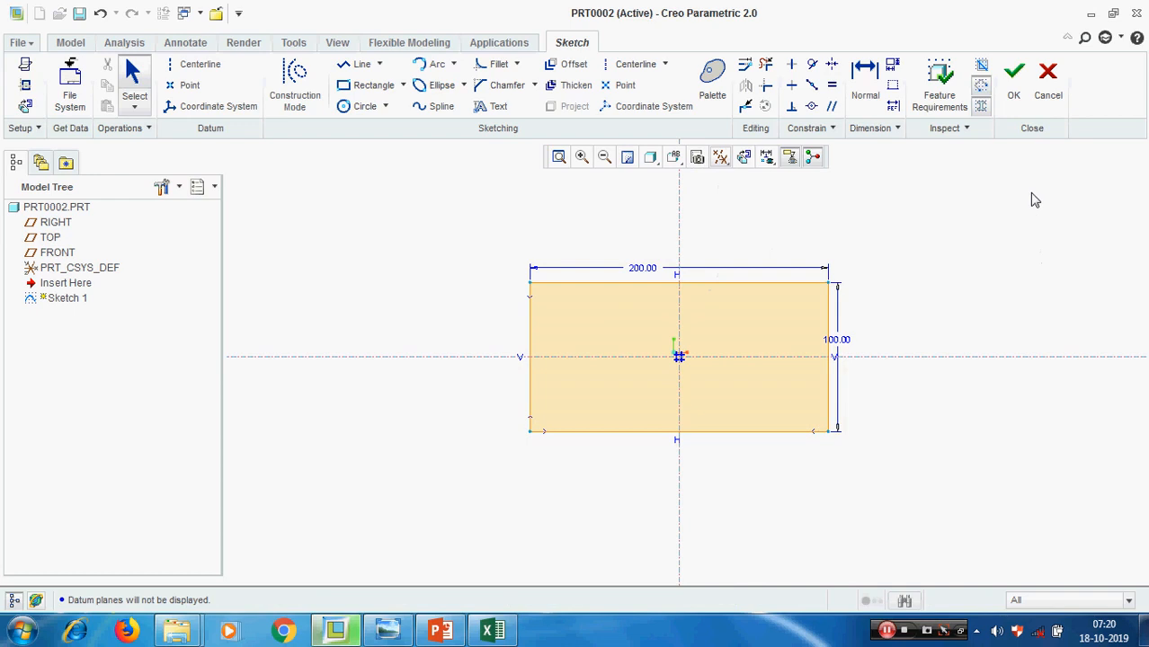
{"action": "left_click", "coordinate": [1013, 79]}
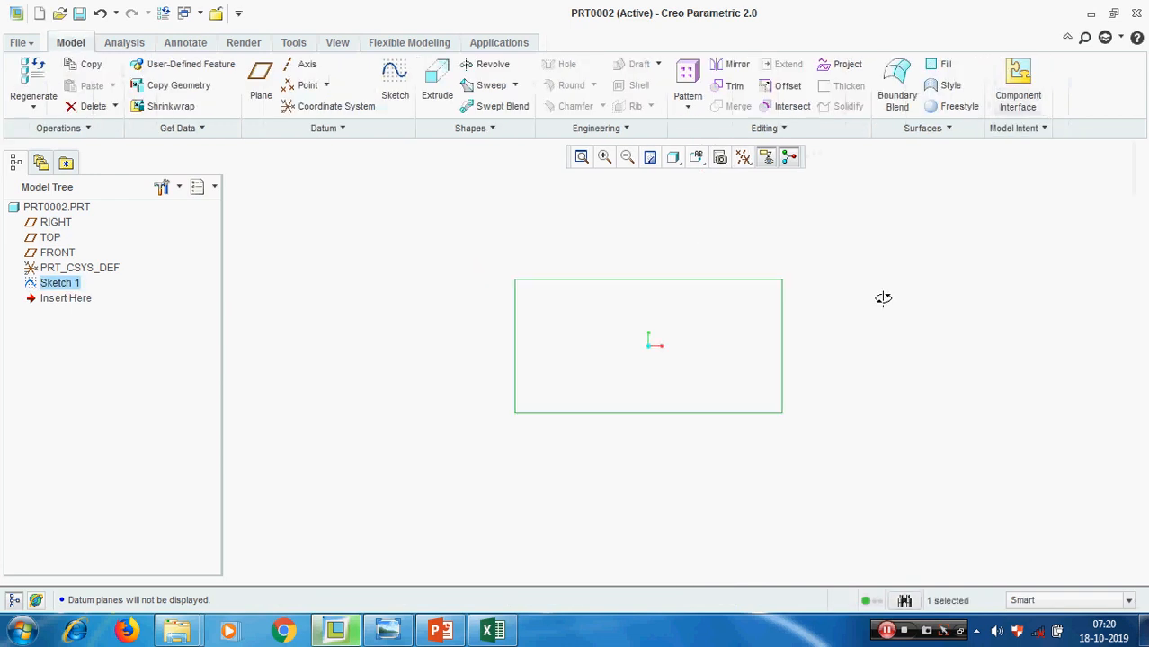
Reopen Sketch 1 for editing to review its section, and exit the sketch
{"action": "middle_click_drag", "start_coordinate": [883, 298], "coordinate": [879, 315]}
{"action": "left_click", "coordinate": [882, 314]}
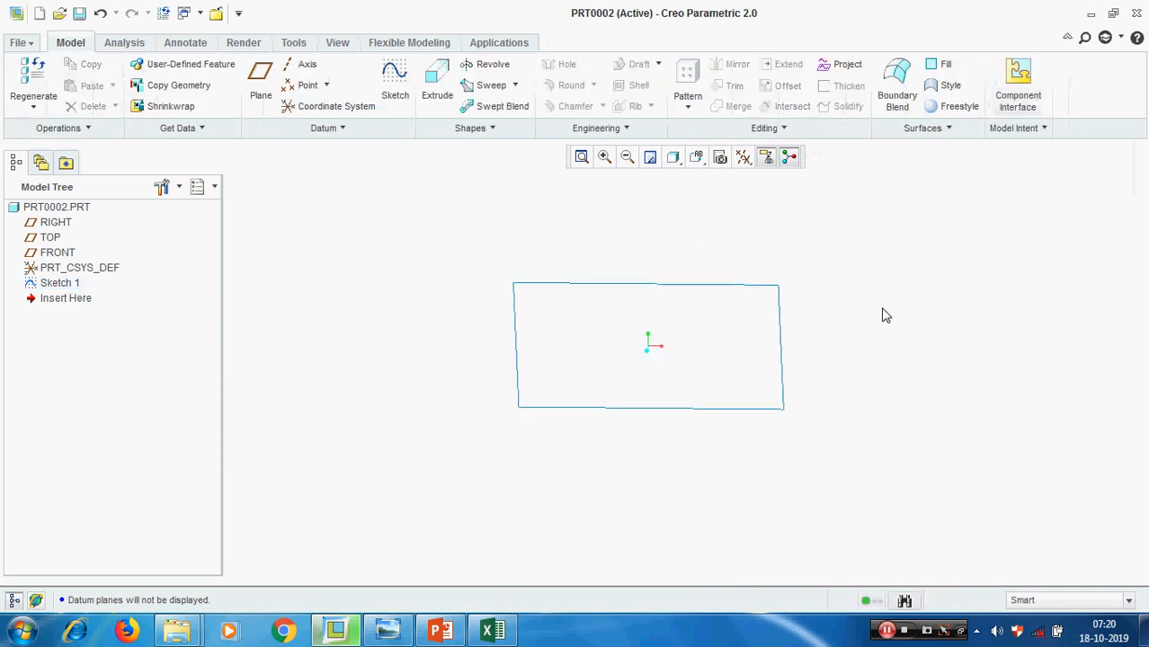
{"action": "right_click", "coordinate": [52, 284]}
{"action": "left_click", "coordinate": [105, 423]}
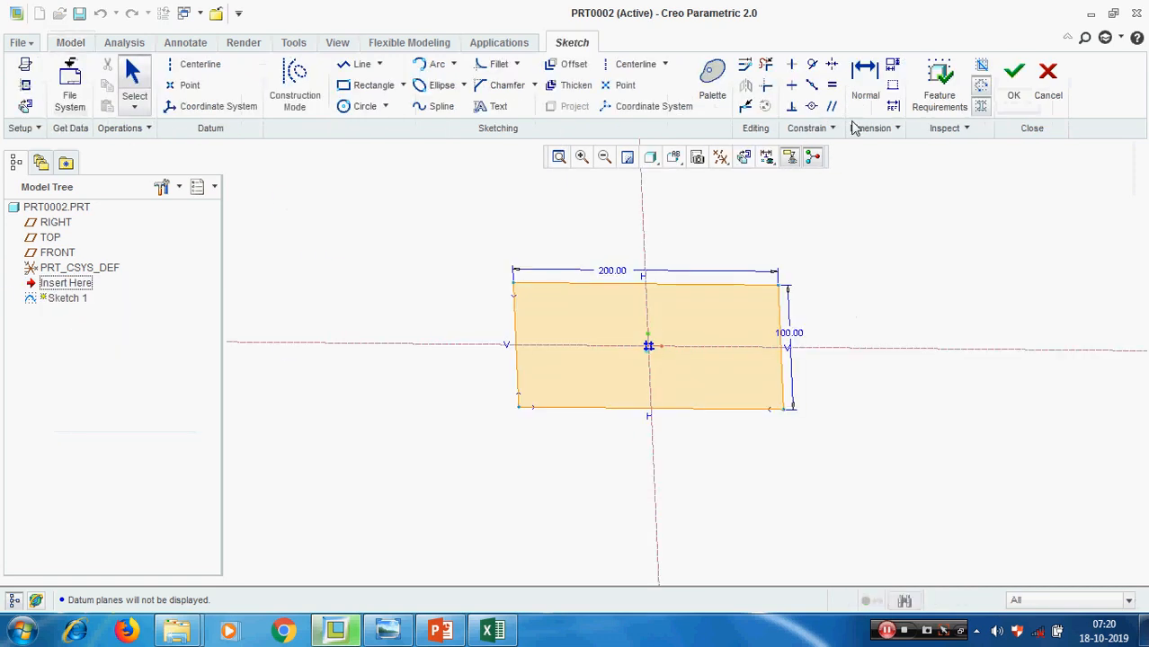
{"action": "left_click", "coordinate": [1014, 79]}
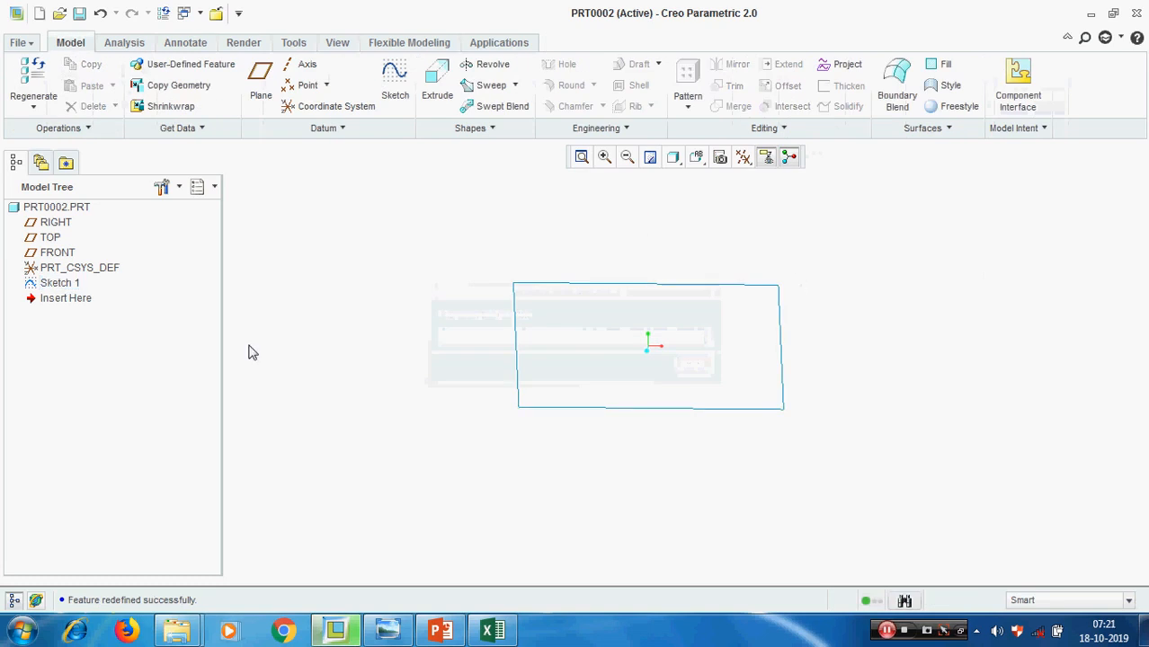
Extrude Sketch 1 as a solid with a depth of 10
{"action": "left_click", "coordinate": [55, 283]}
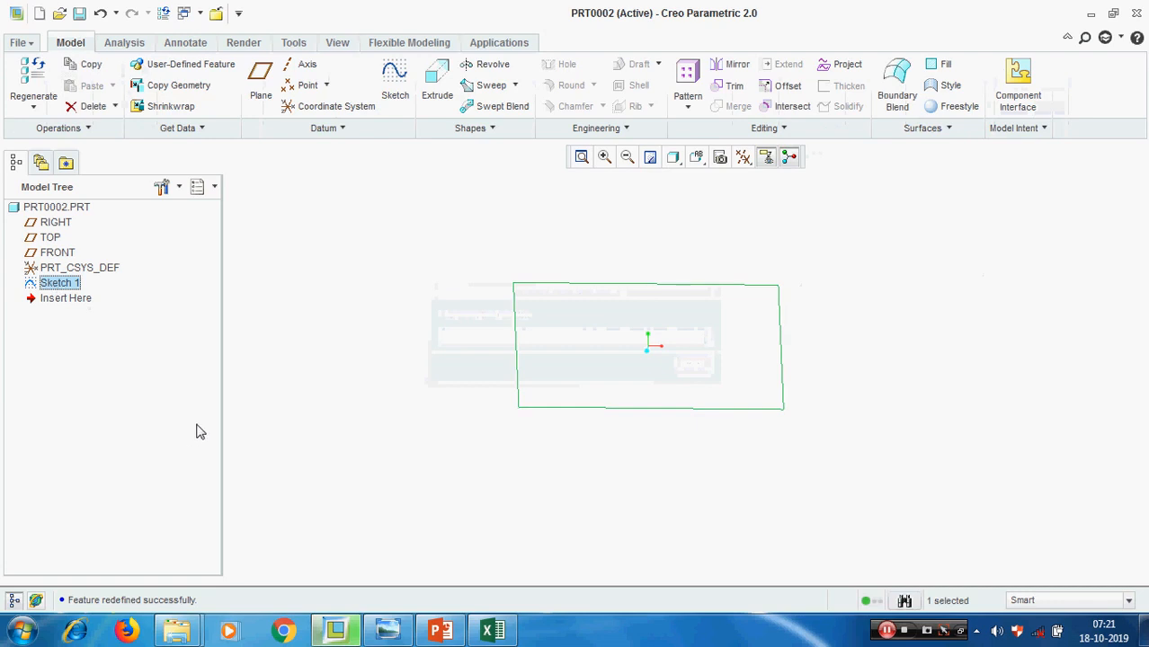
{"action": "left_click", "coordinate": [436, 81]}
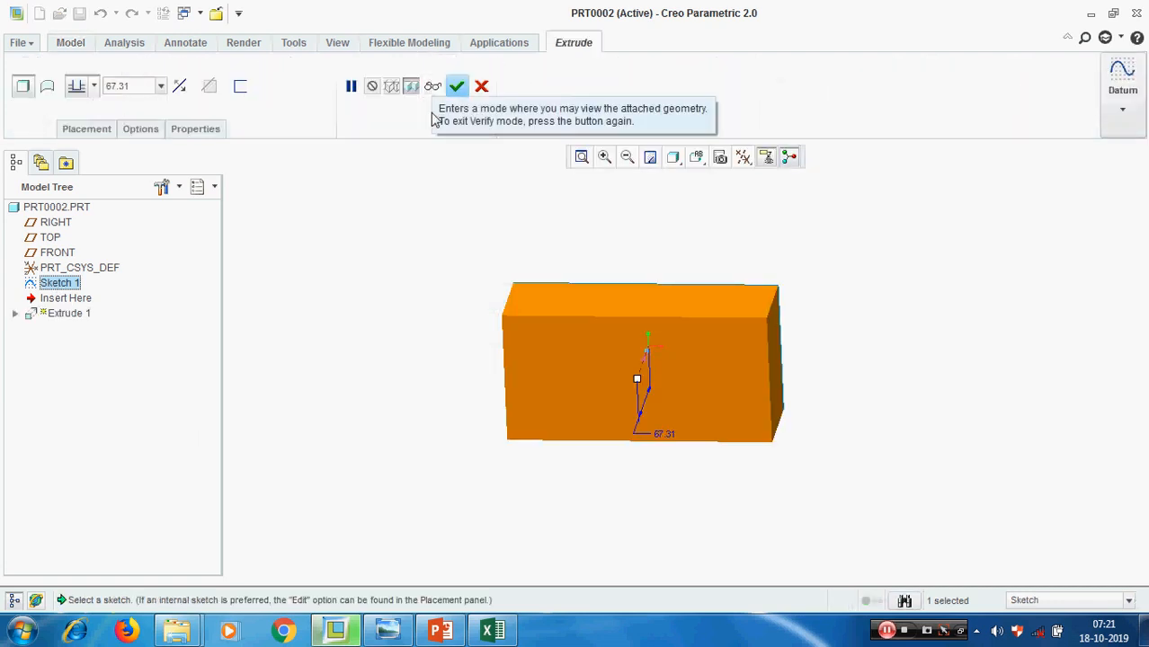
{"action": "left_click", "coordinate": [139, 88]}
{"action": "type", "text": "10"}
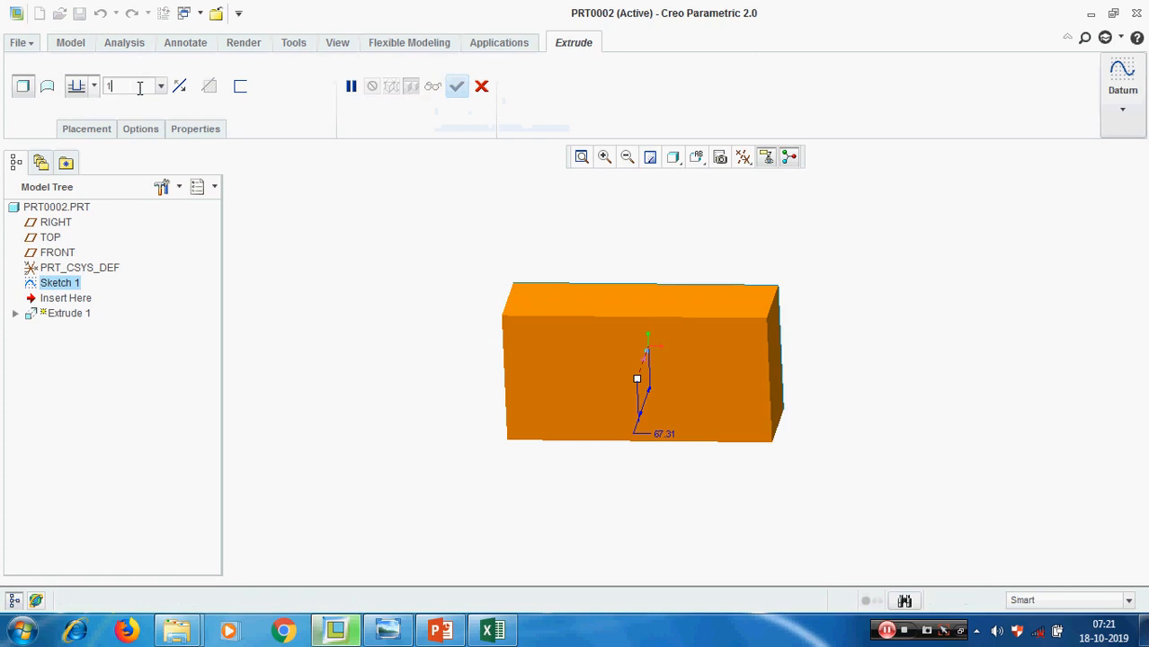
{"action": "key", "text": "Return"}
Set the depth of the rectangular extrusion to 50
{"action": "middle_click_drag", "start_coordinate": [388, 288], "coordinate": [381, 288]}
{"action": "double_click", "coordinate": [147, 89]}
{"action": "type", "text": "50"}
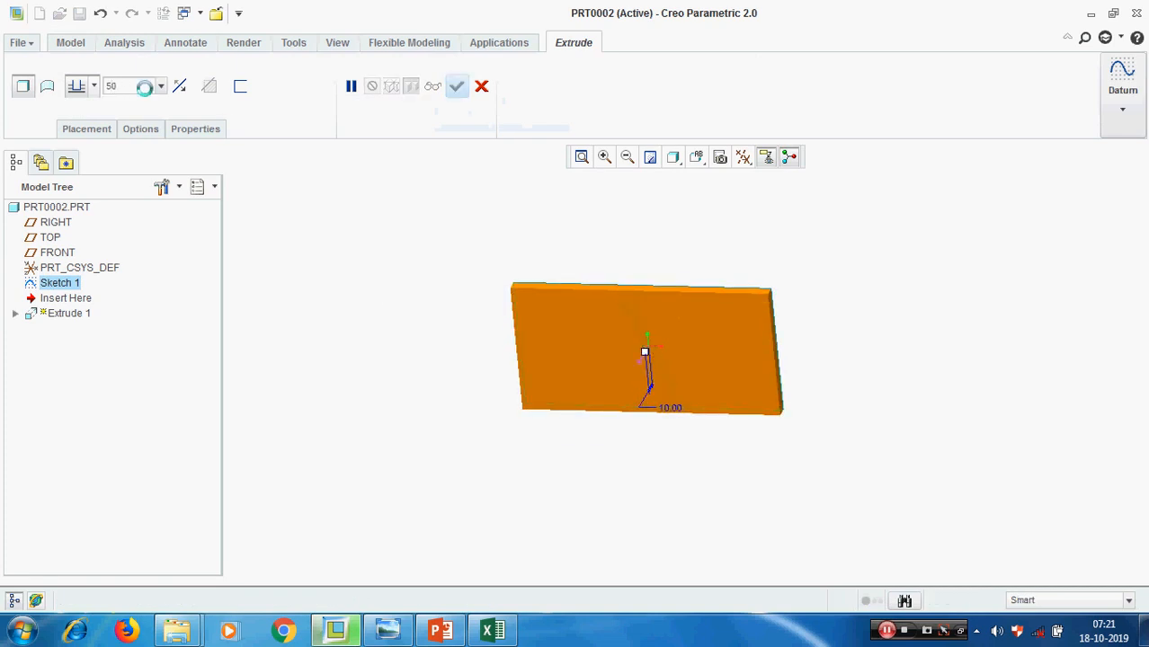
{"action": "key", "text": "Return"}
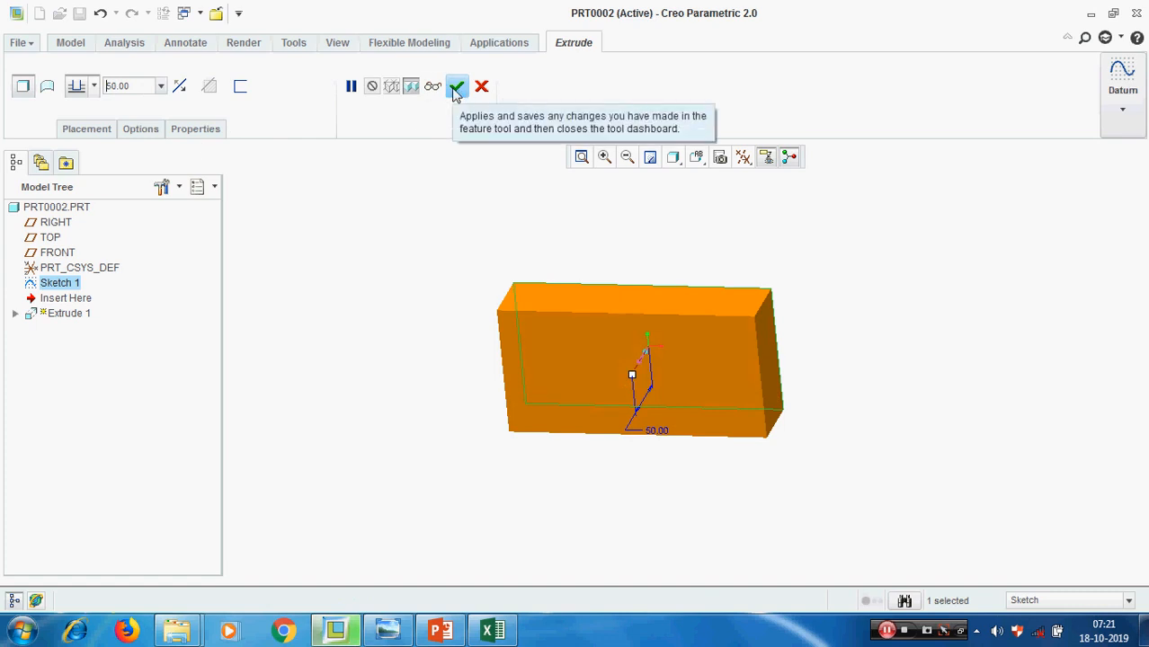
Apply the Thicken Sketch option to the extrusion with a wall thickness of 5 and view the hollow frame
{"action": "left_click", "coordinate": [240, 88]}
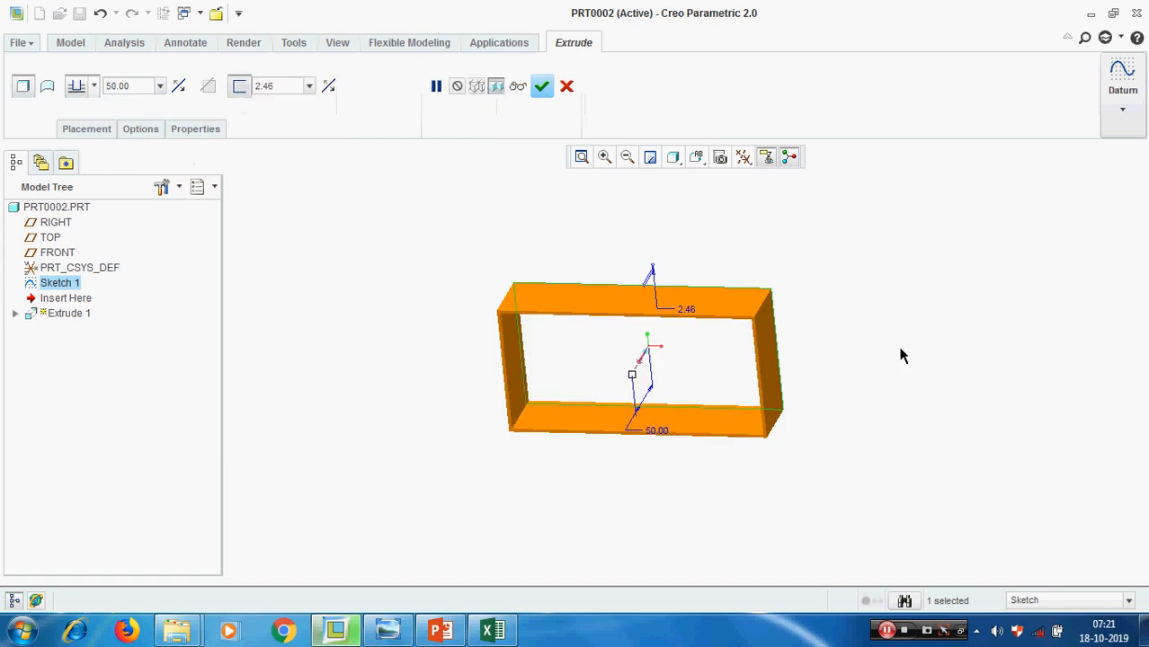
{"action": "middle_click_drag", "start_coordinate": [902, 356], "coordinate": [856, 331]}
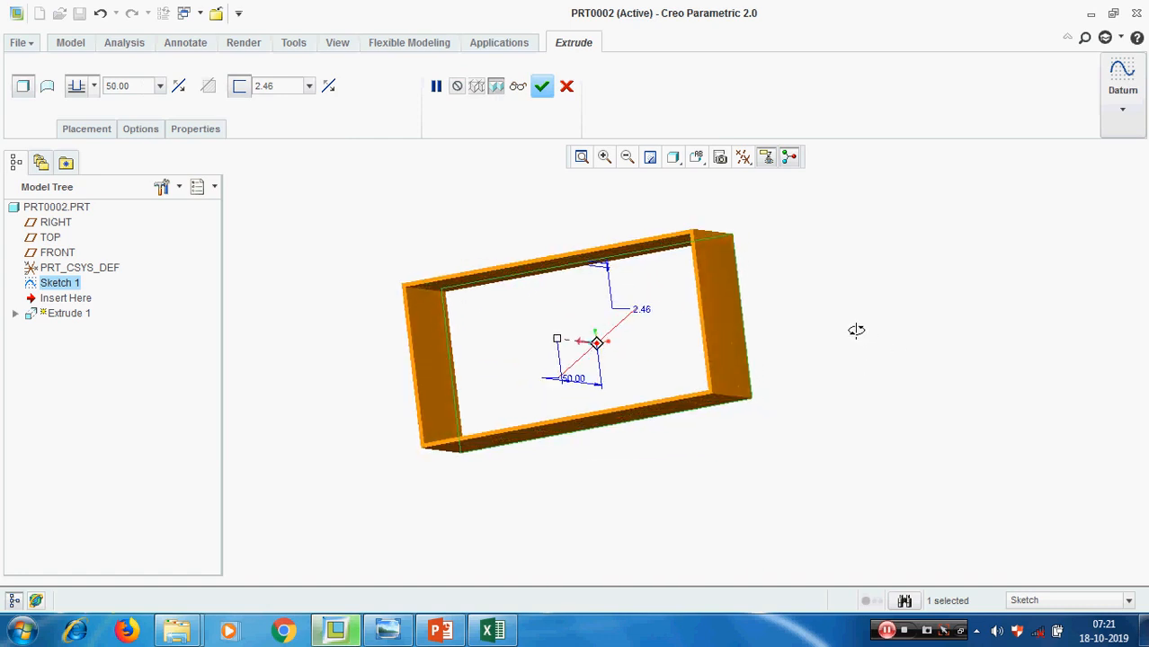
{"action": "left_click", "coordinate": [290, 88]}
{"action": "type", "text": "5"}
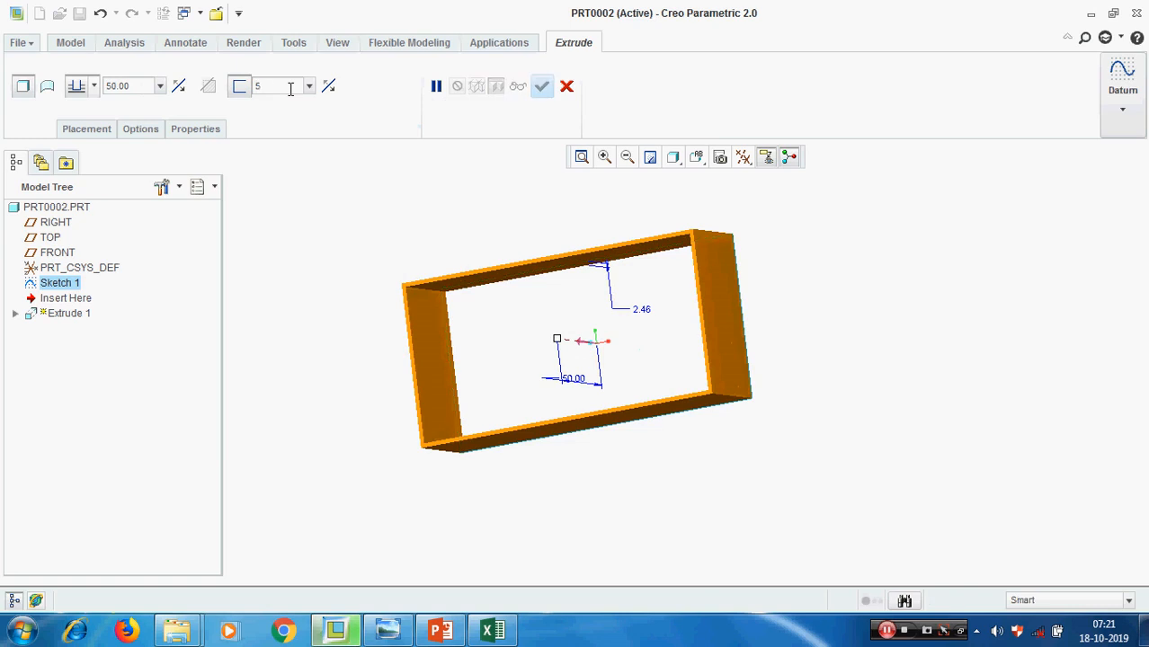
{"action": "middle_click_drag", "start_coordinate": [879, 316], "coordinate": [869, 354]}
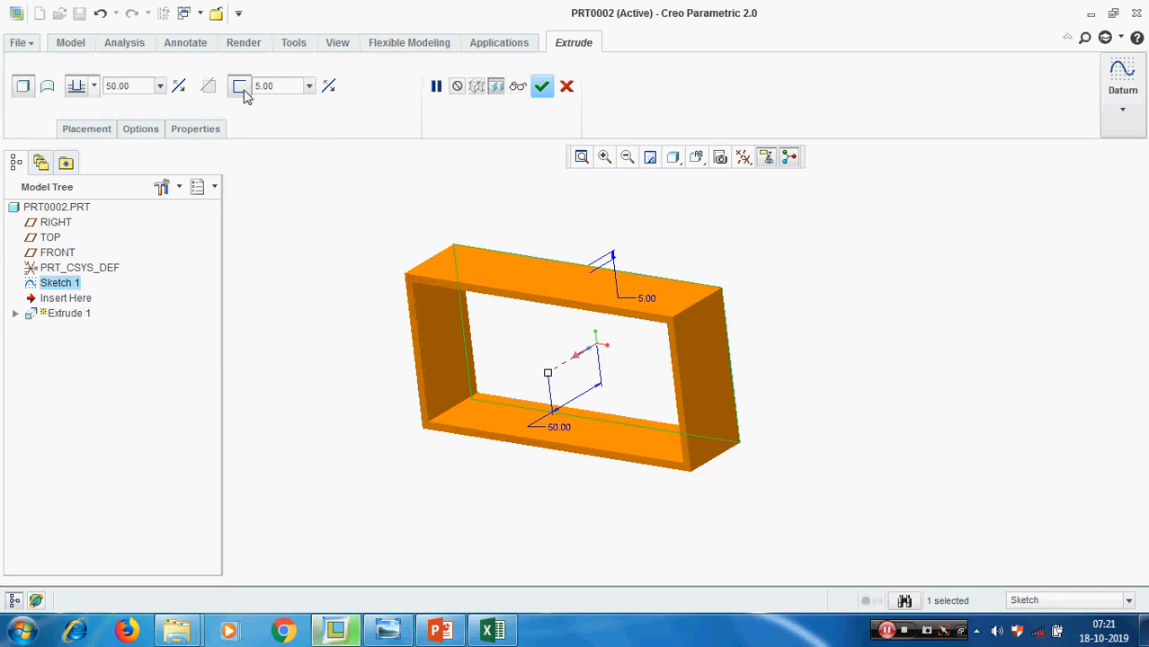
Switch to PowerPoint, highlight the topic "Extrude – thicken" on the slide, and return to Creo Parametric
{"action": "left_click", "coordinate": [447, 633]}
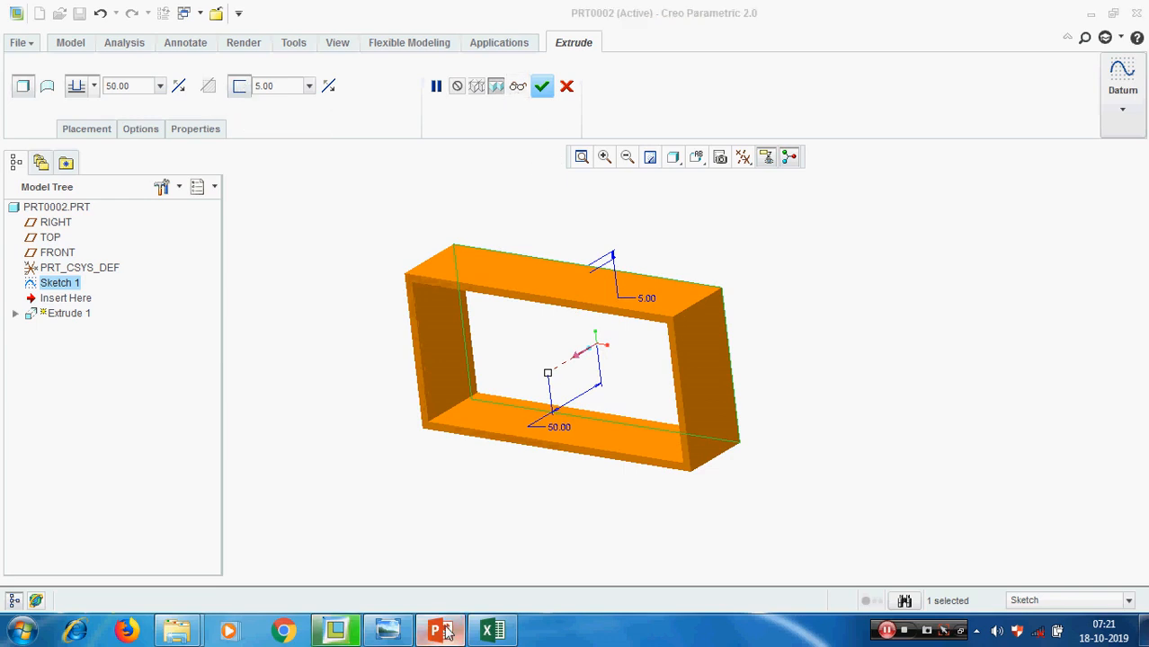
{"action": "left_click", "coordinate": [413, 353]}
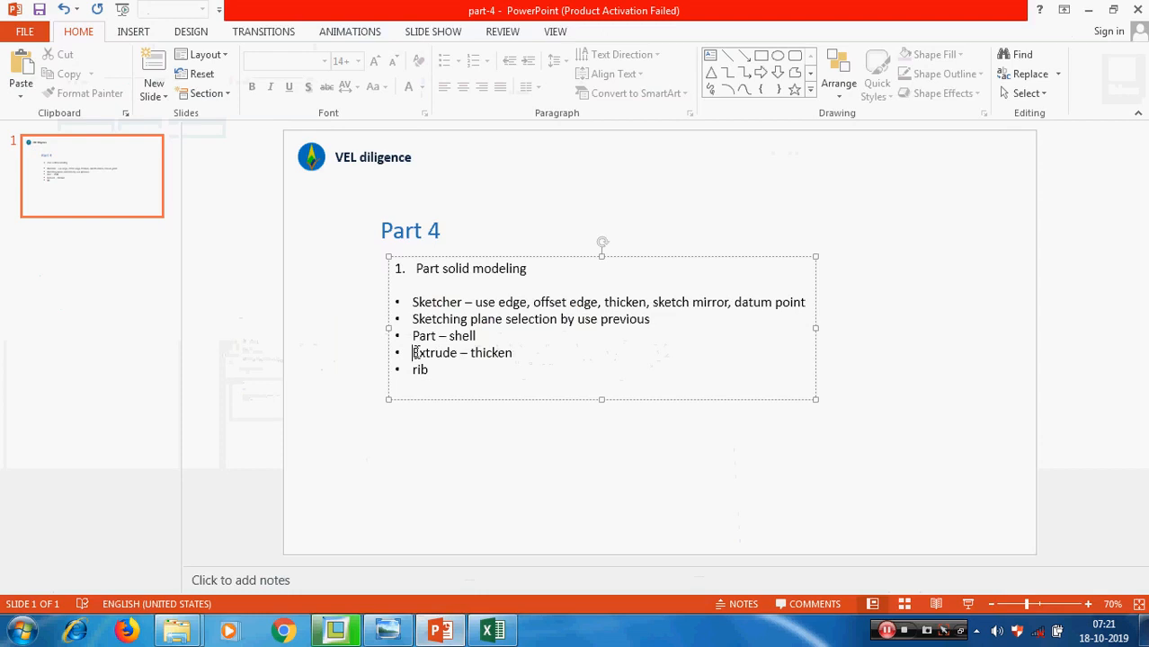
{"action": "left_click_drag", "start_coordinate": [413, 352], "coordinate": [509, 354]}
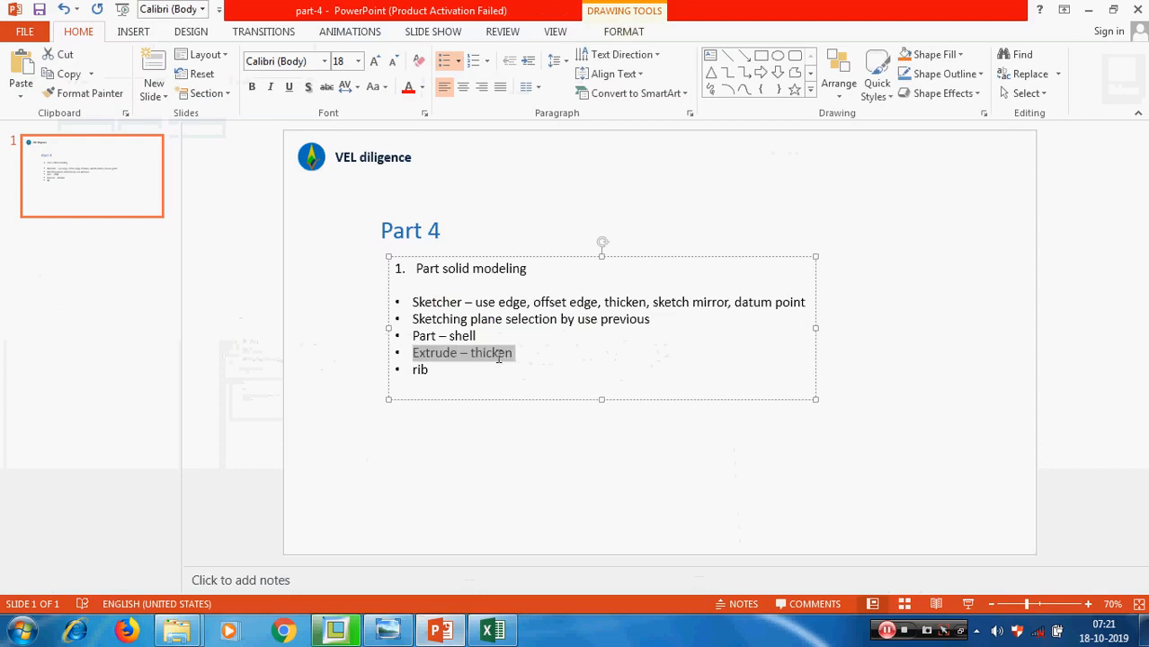
{"action": "left_click", "coordinate": [1088, 13]}
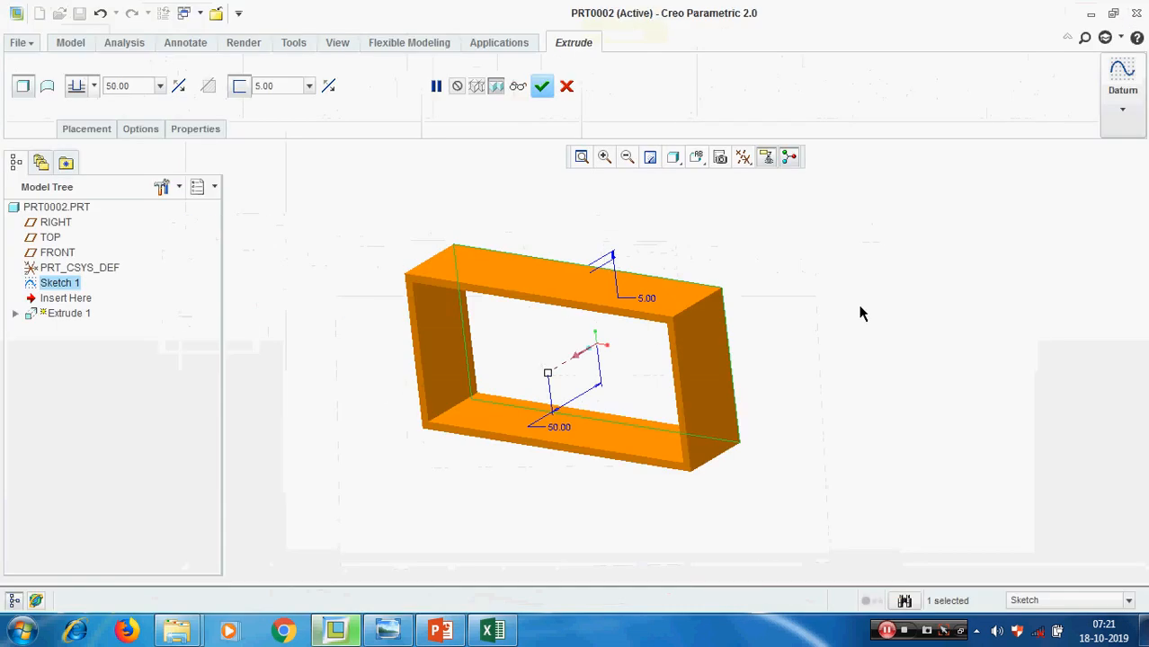
Turn off Thicken Sketch and complete the extrusion as a solid block 50 deep
{"action": "left_click", "coordinate": [239, 86]}
{"action": "mouse_move", "coordinate": [549, 377]}
{"action": "middle_mouse_down"}
{"action": "mouse_move", "coordinate": [608, 329]}
{"action": "mouse_move", "coordinate": [584, 391]}
{"action": "mouse_move", "coordinate": [556, 376]}
{"action": "middle_mouse_up"}
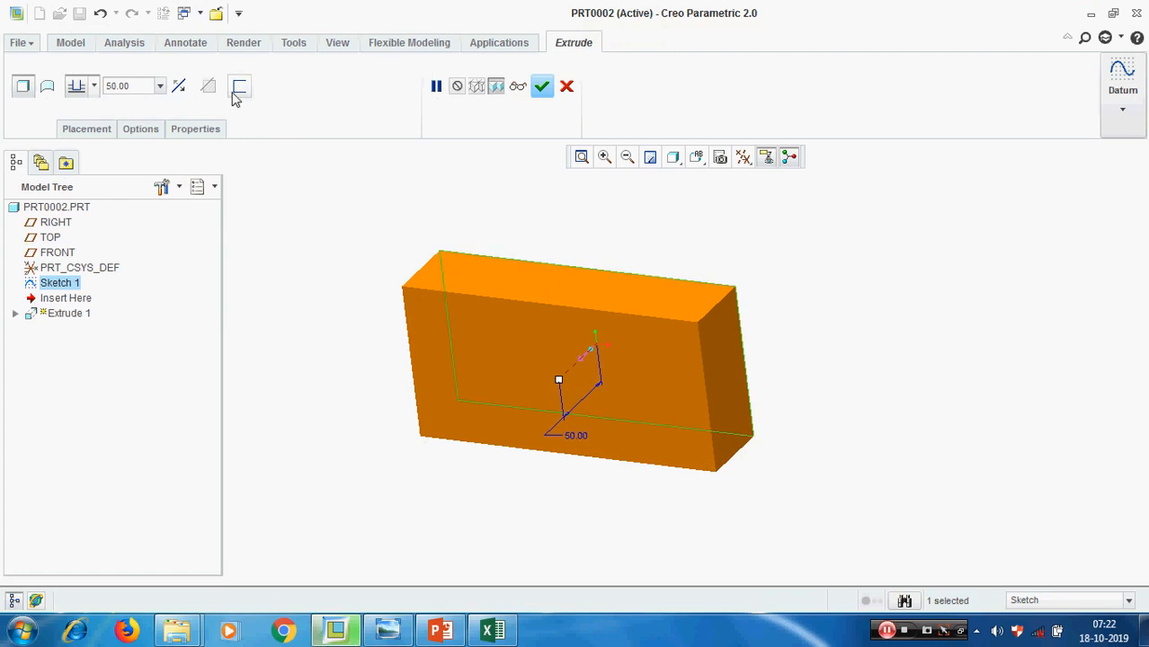
{"action": "left_click", "coordinate": [541, 87]}
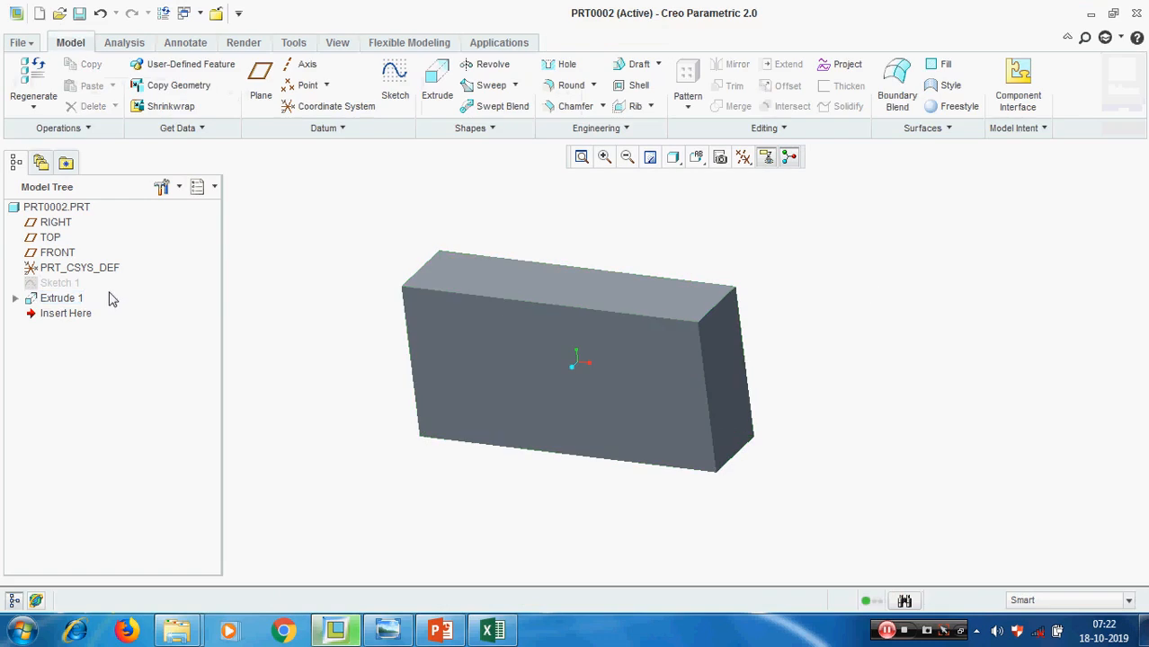
Delete the Extrude 1 feature from the part
{"action": "left_click", "coordinate": [64, 298]}
{"action": "right_click", "coordinate": [68, 303]}
{"action": "left_click", "coordinate": [101, 331]}
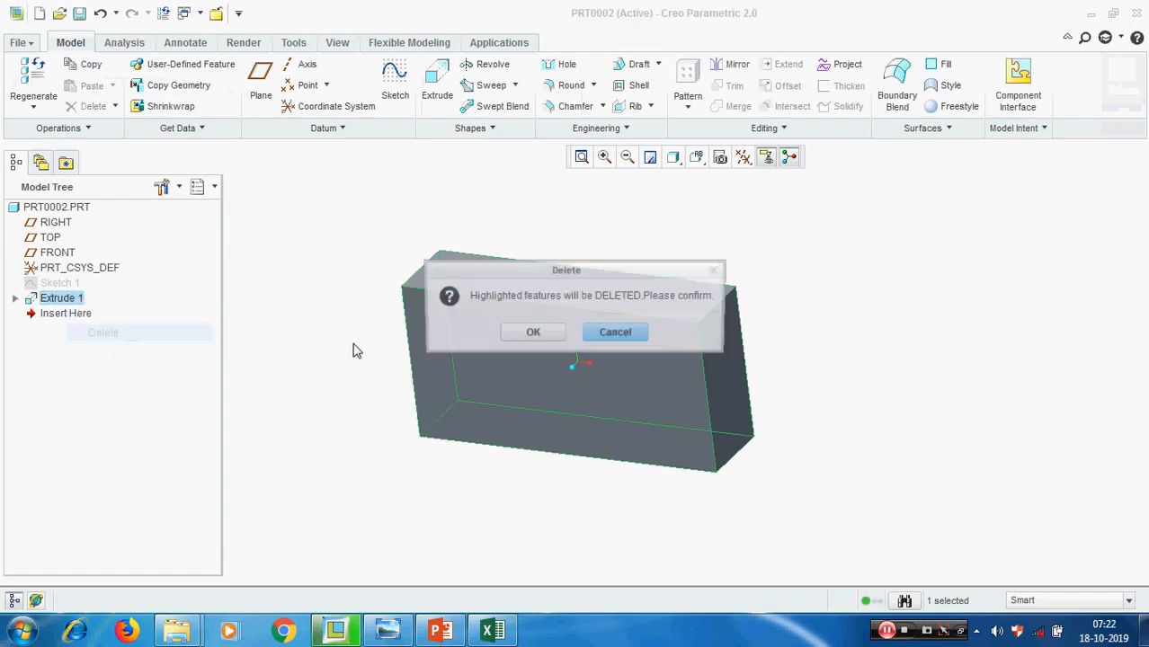
{"action": "left_click", "coordinate": [530, 332]}
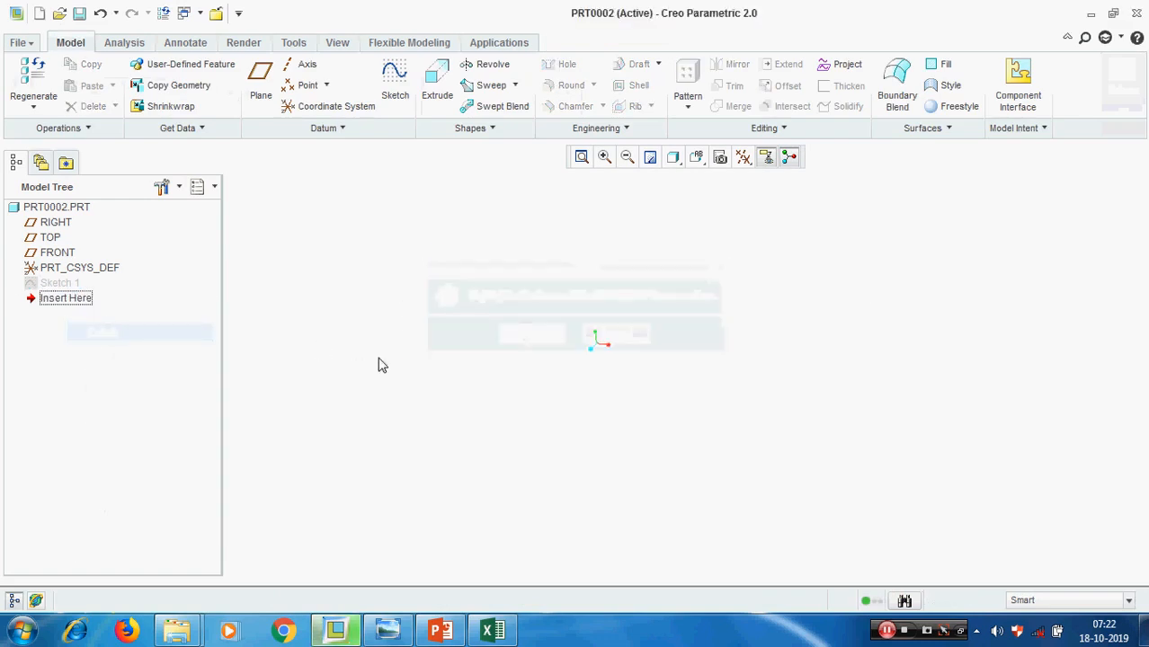
Unhide Sketch 1 so that the rectangle is displayed
{"action": "left_click", "coordinate": [54, 285]}
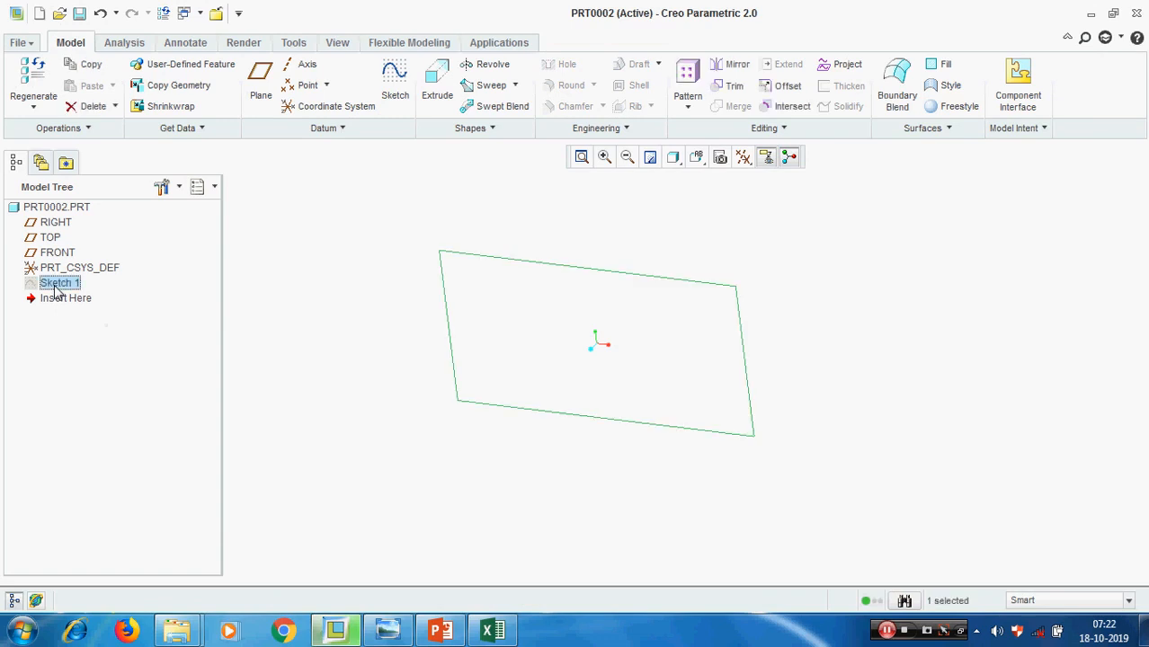
{"action": "right_click", "coordinate": [56, 285]}
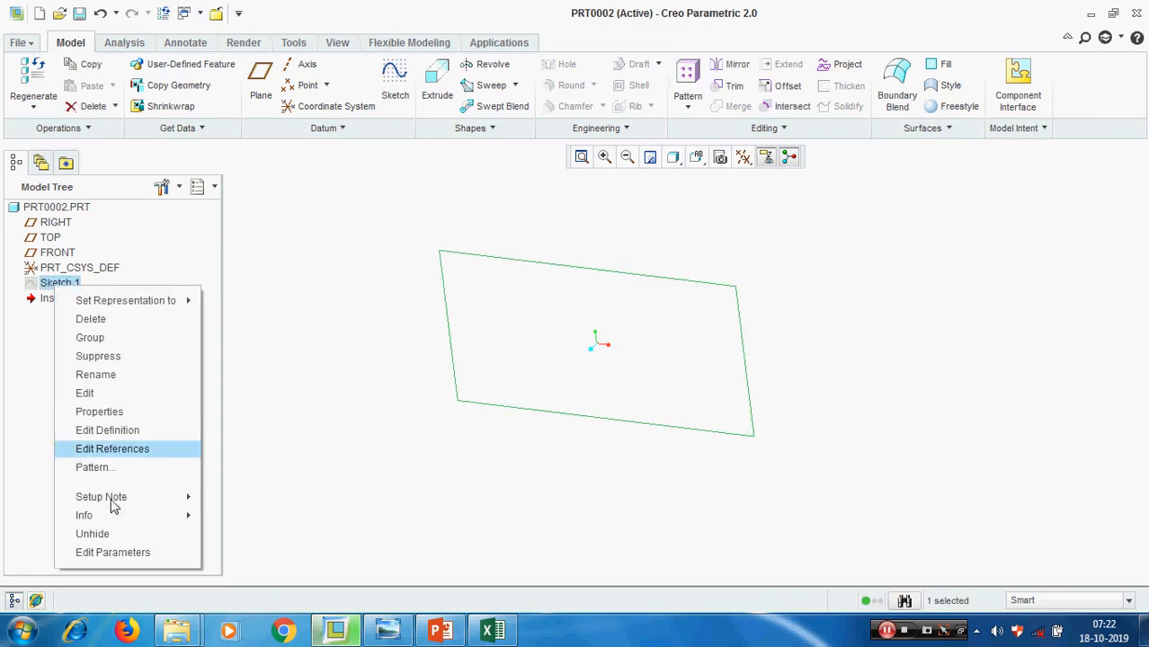
{"action": "left_click", "coordinate": [92, 534]}
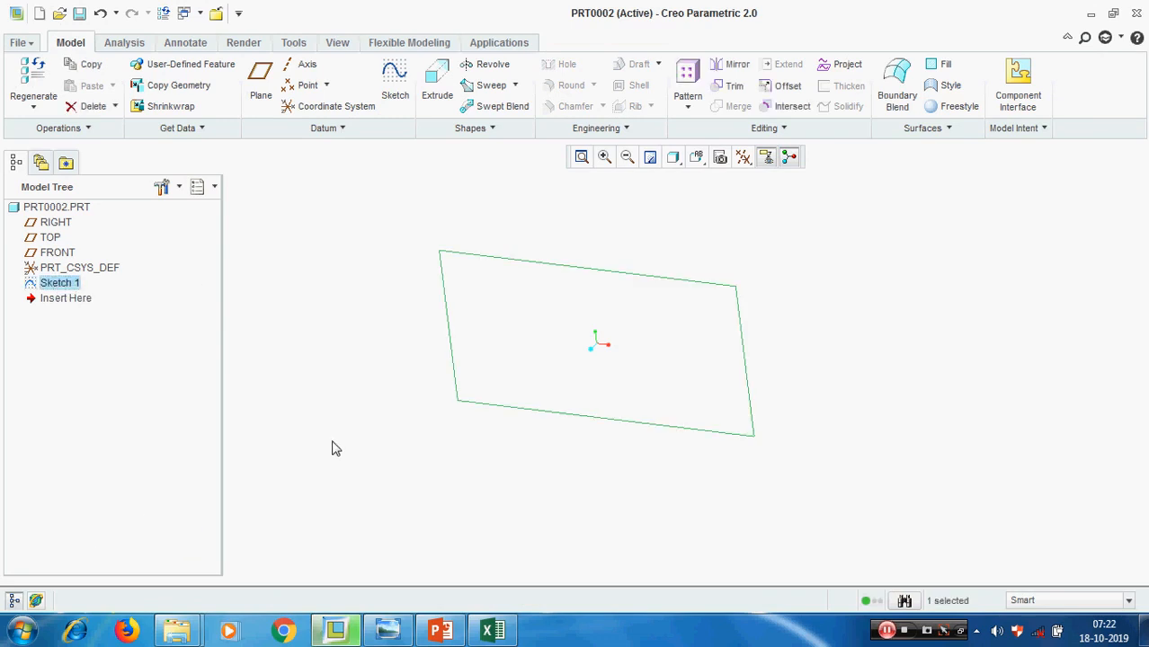
Hide Sketch 1 once more and unhide it again
{"action": "right_click", "coordinate": [55, 285]}
{"action": "left_click", "coordinate": [109, 533]}
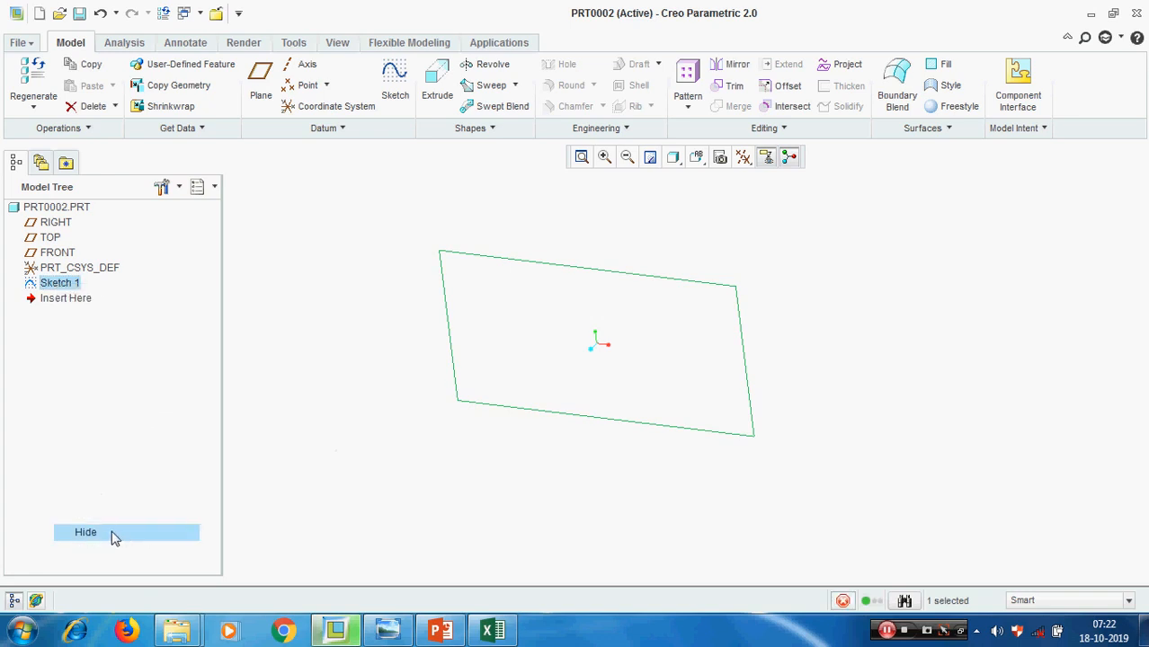
{"action": "right_click", "coordinate": [61, 286]}
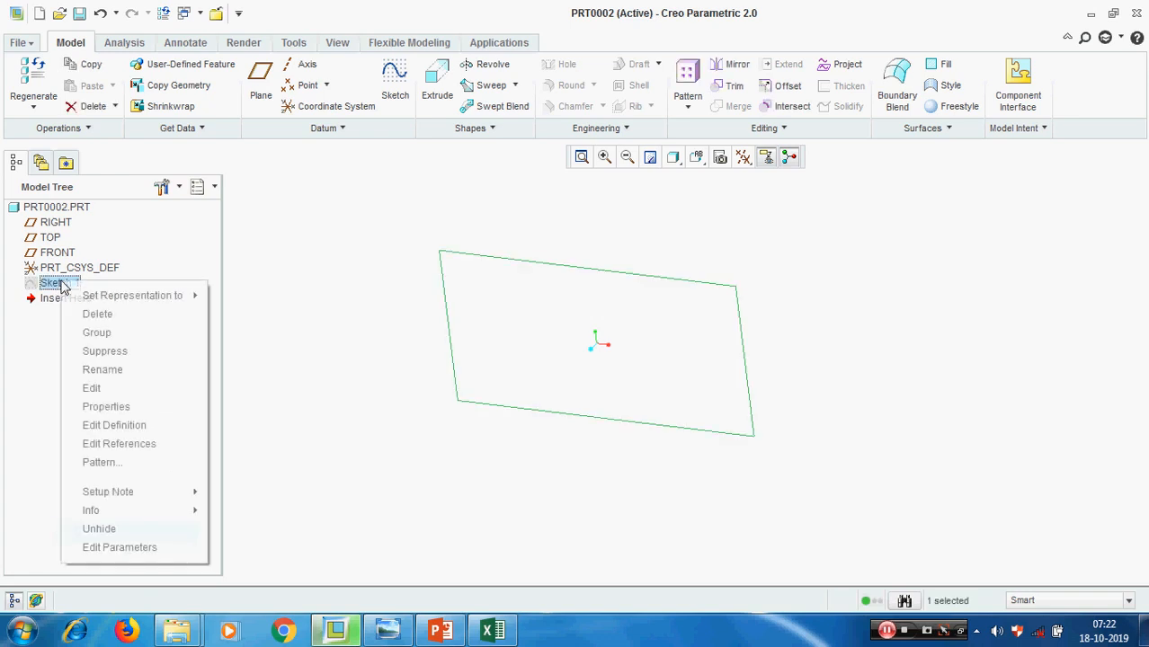
{"action": "left_click", "coordinate": [105, 531]}
Turn on the datum plane display and start an Extrude feature with Thicken Sketch enabled
{"action": "left_click", "coordinate": [765, 156]}
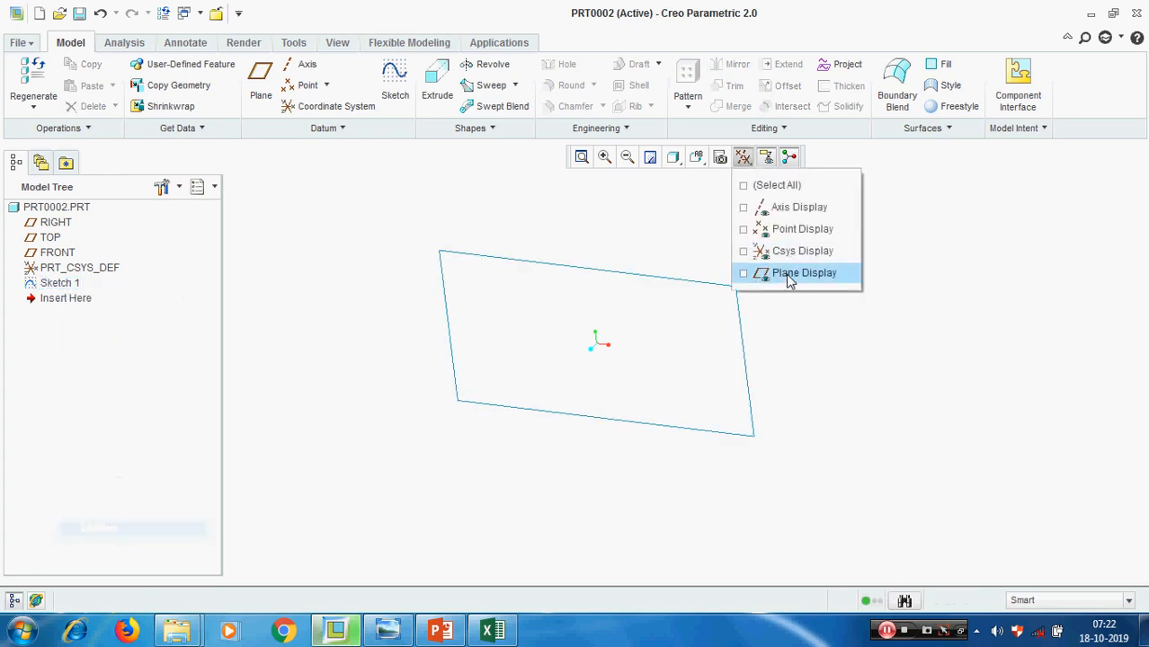
{"action": "left_click", "coordinate": [791, 273]}
{"action": "left_click", "coordinate": [439, 79]}
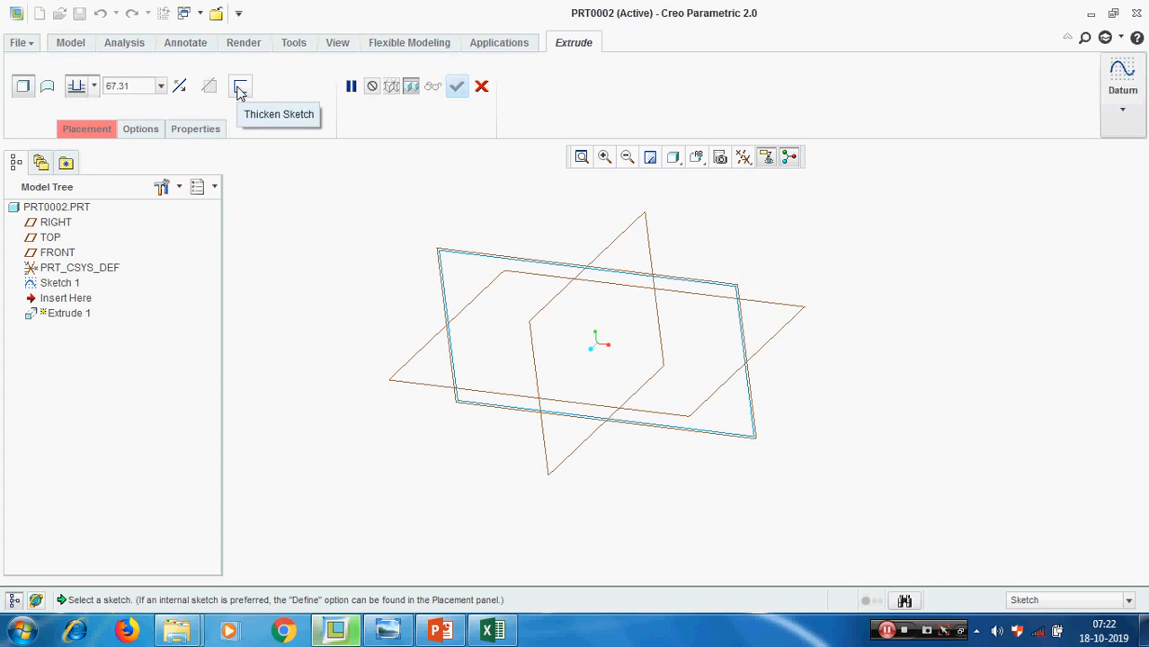
{"action": "left_click", "coordinate": [240, 87]}
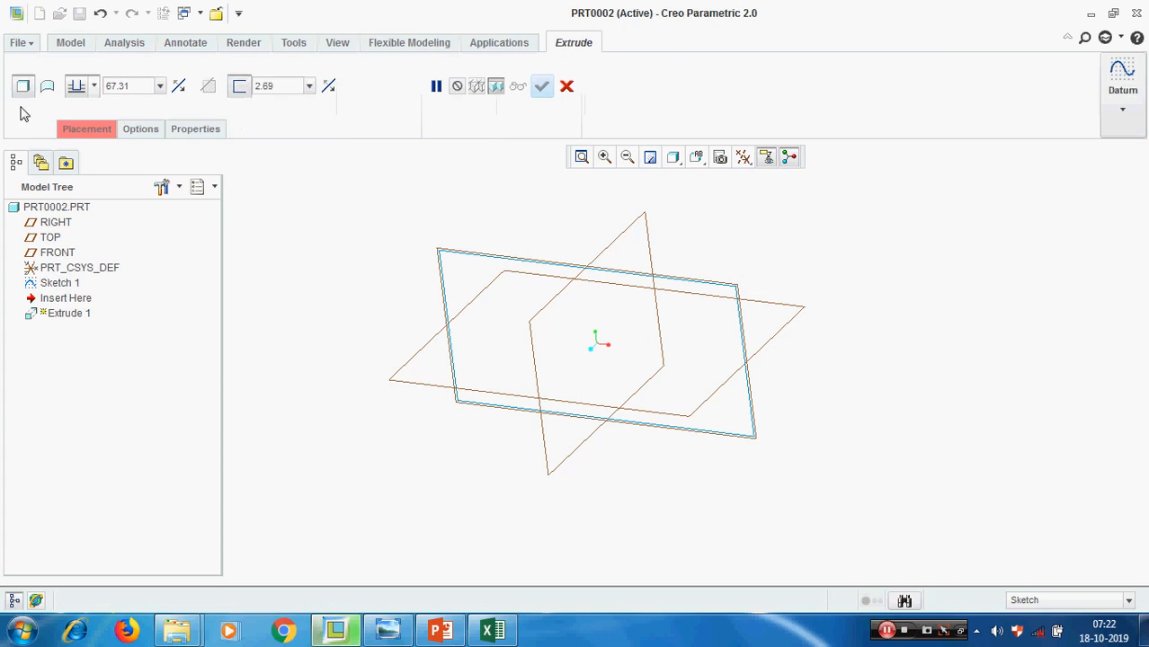
Start an internal sketch on the FRONT plane with the RIGHT plane as Right reference, and orient the view parallel to it
{"action": "left_click", "coordinate": [88, 131]}
{"action": "left_click", "coordinate": [220, 188]}
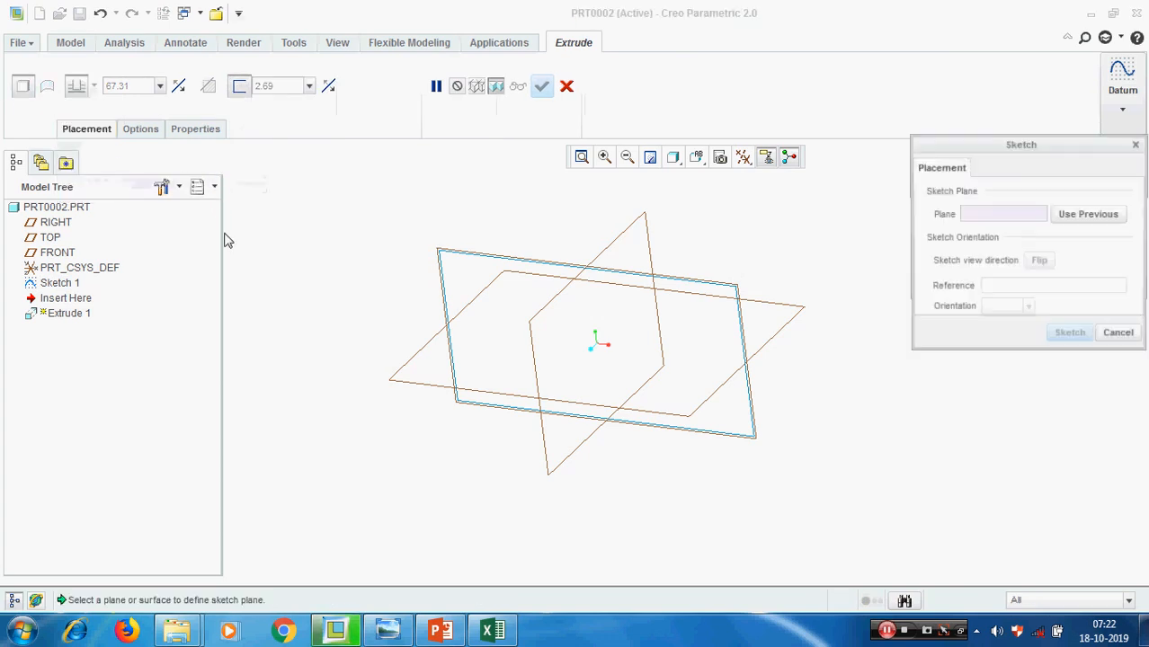
{"action": "left_click", "coordinate": [733, 285]}
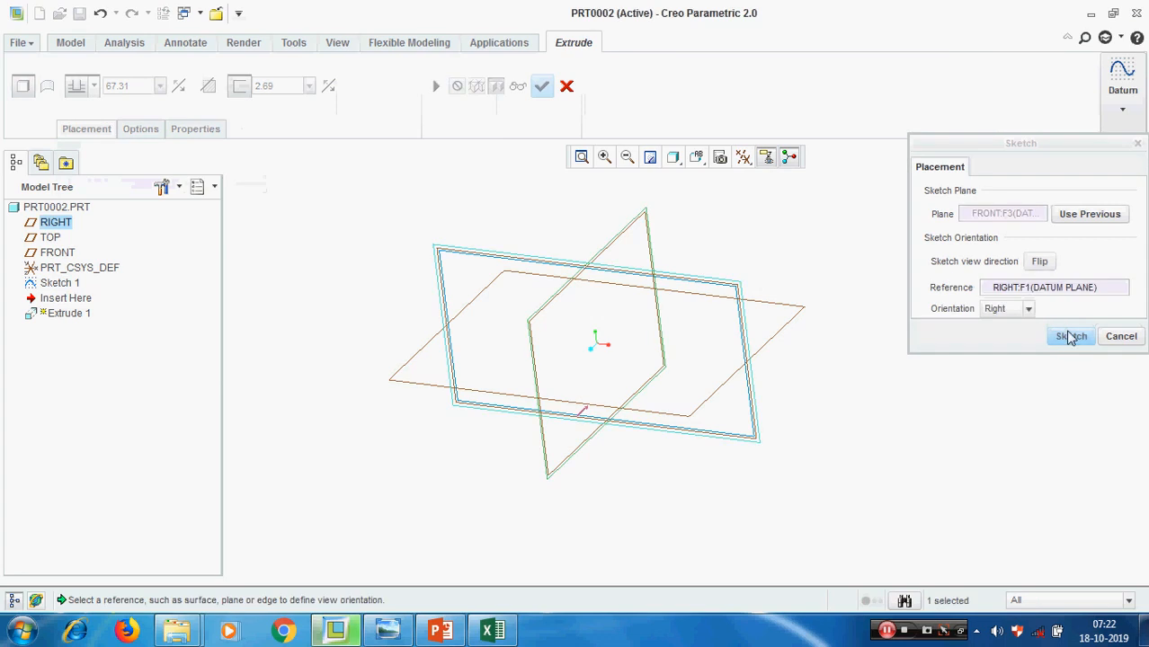
{"action": "left_click", "coordinate": [1069, 337]}
{"action": "left_click", "coordinate": [25, 105]}
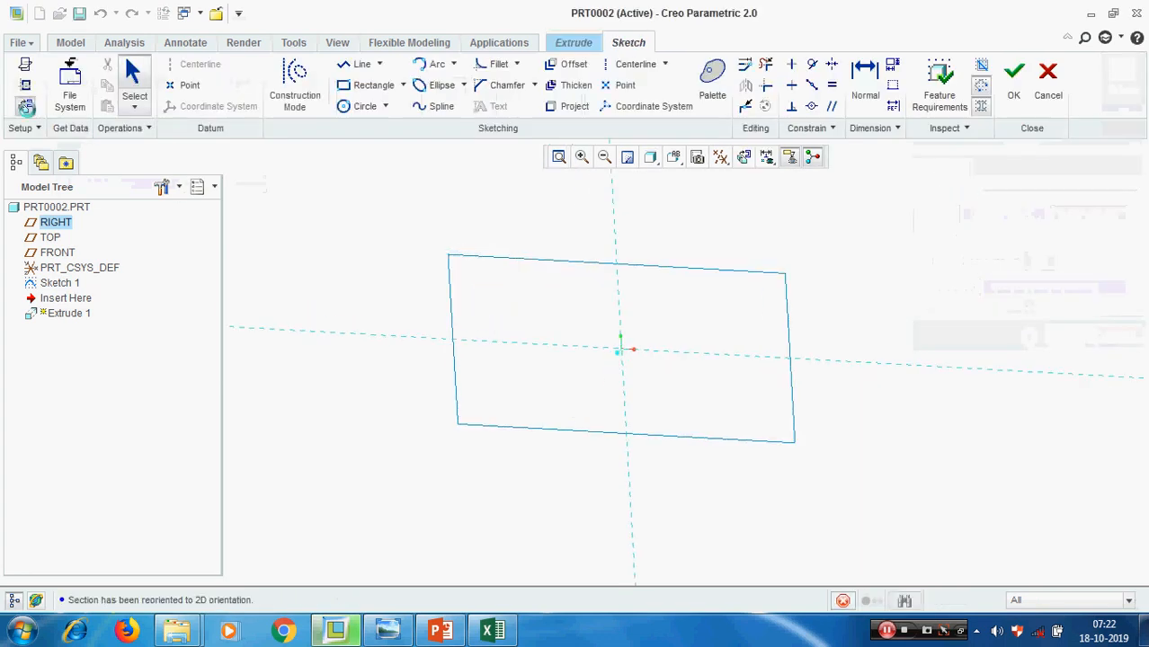
Turn off the datum plane display in the sketch
{"action": "left_click", "coordinate": [720, 157]}
{"action": "left_click", "coordinate": [753, 274]}
{"action": "scroll", "coordinate": [424, 286], "scroll_direction": "up", "scroll_amount": 2}
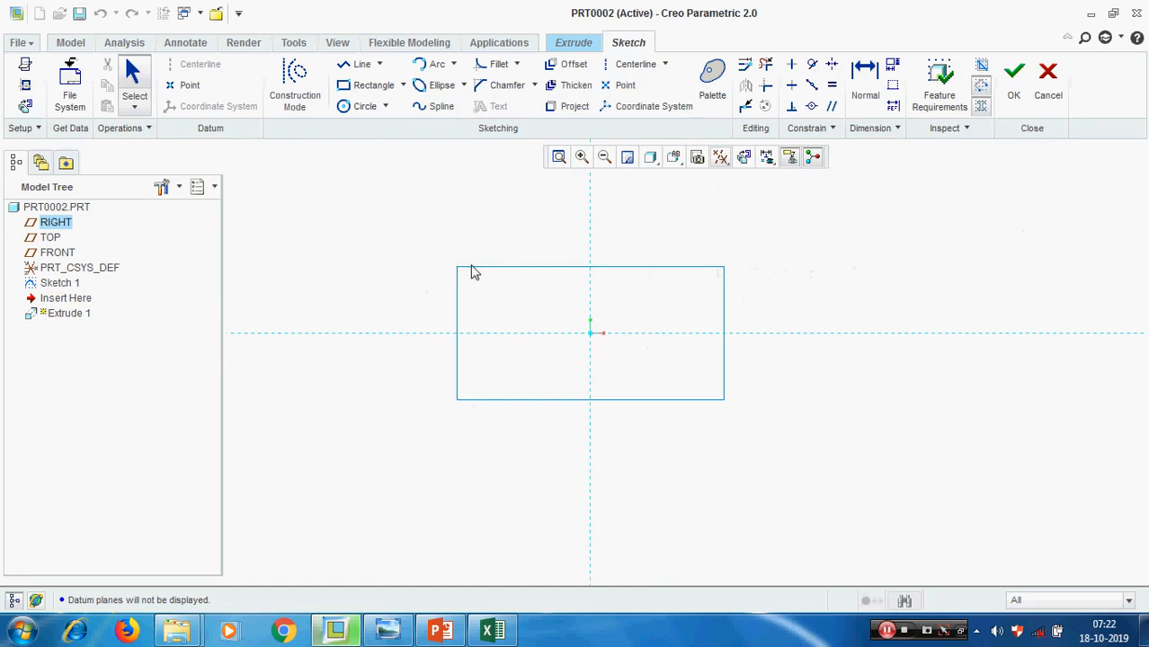
{"action": "left_click", "coordinate": [570, 67]}
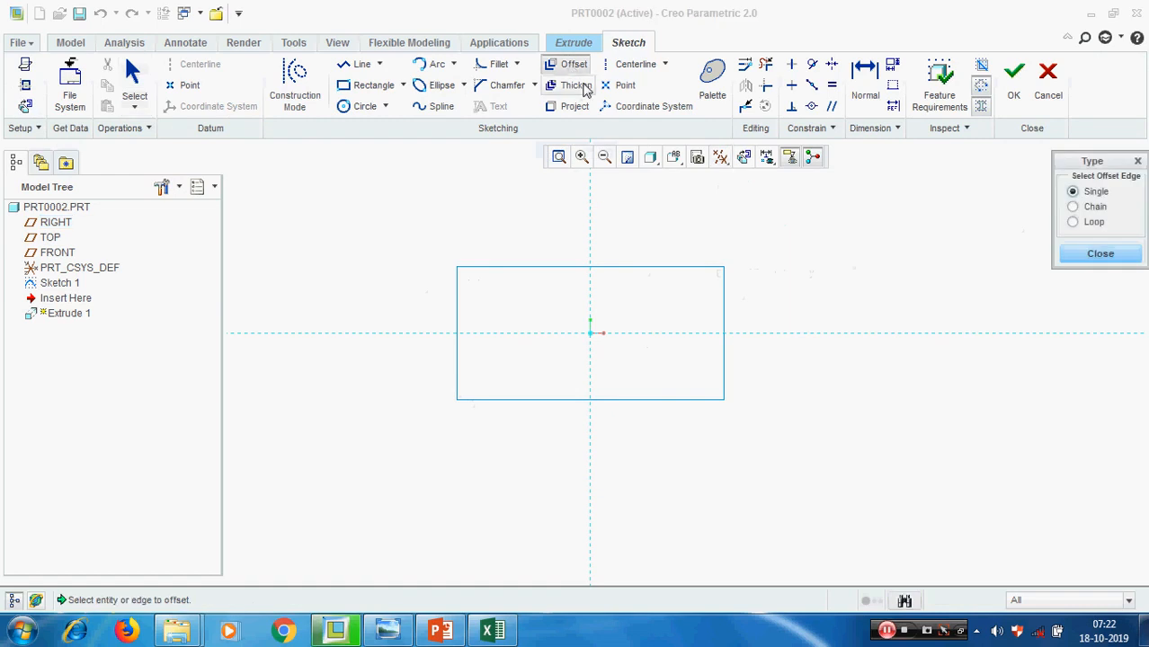
{"action": "left_click", "coordinate": [1099, 255]}
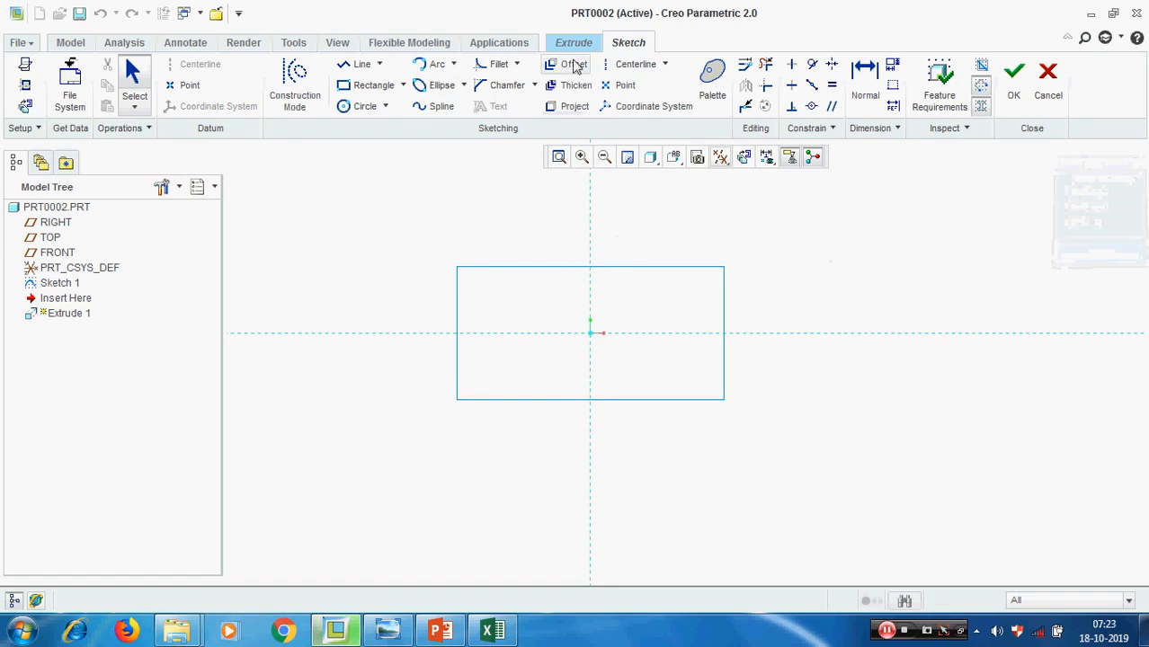
{"action": "left_click", "coordinate": [572, 64]}
{"action": "left_click", "coordinate": [535, 267]}
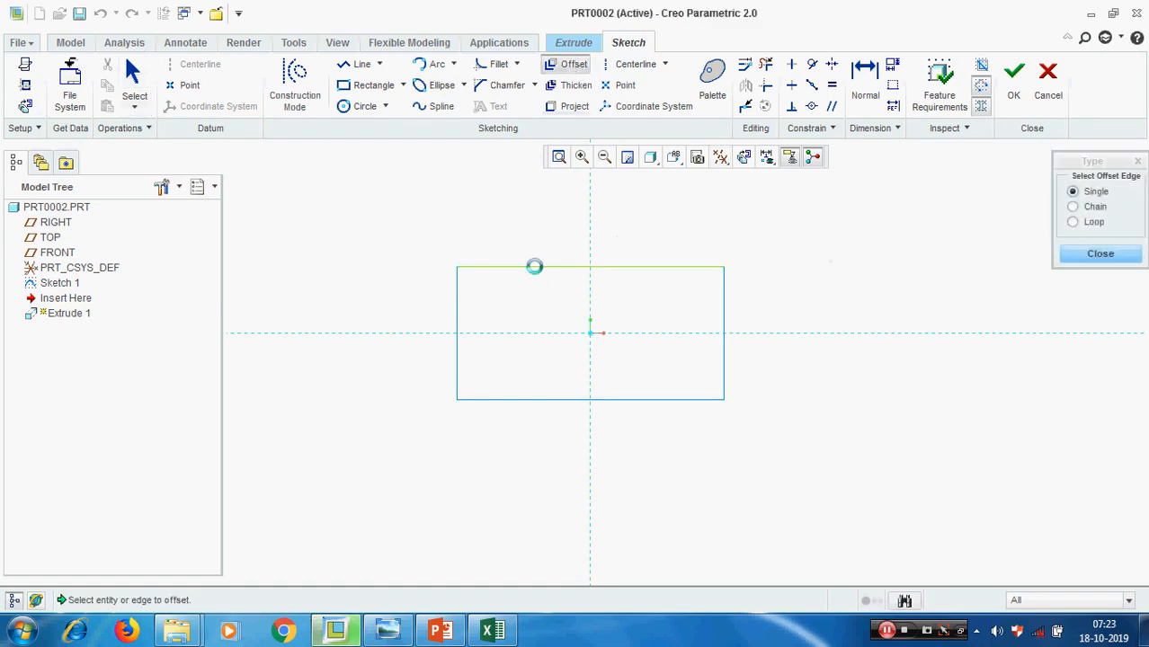
{"action": "left_click", "coordinate": [835, 164]}
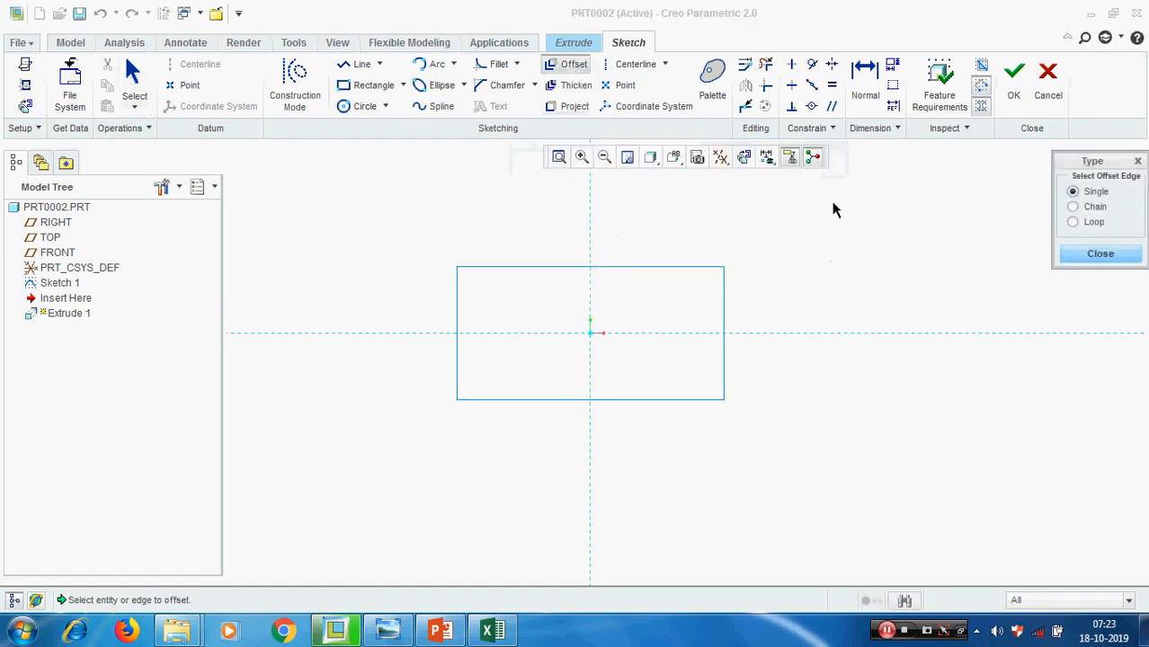
{"action": "left_click", "coordinate": [1092, 255]}
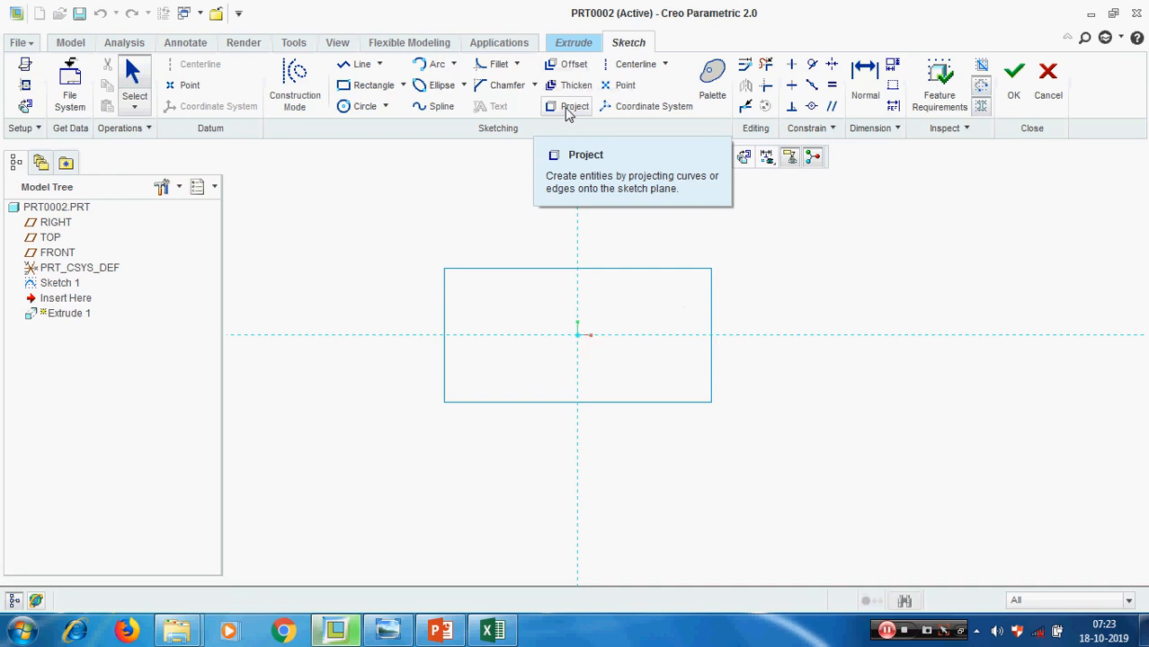
Project the four edges of the Sketch 1 rectangle one by one with the Single type
{"action": "left_click", "coordinate": [567, 108]}
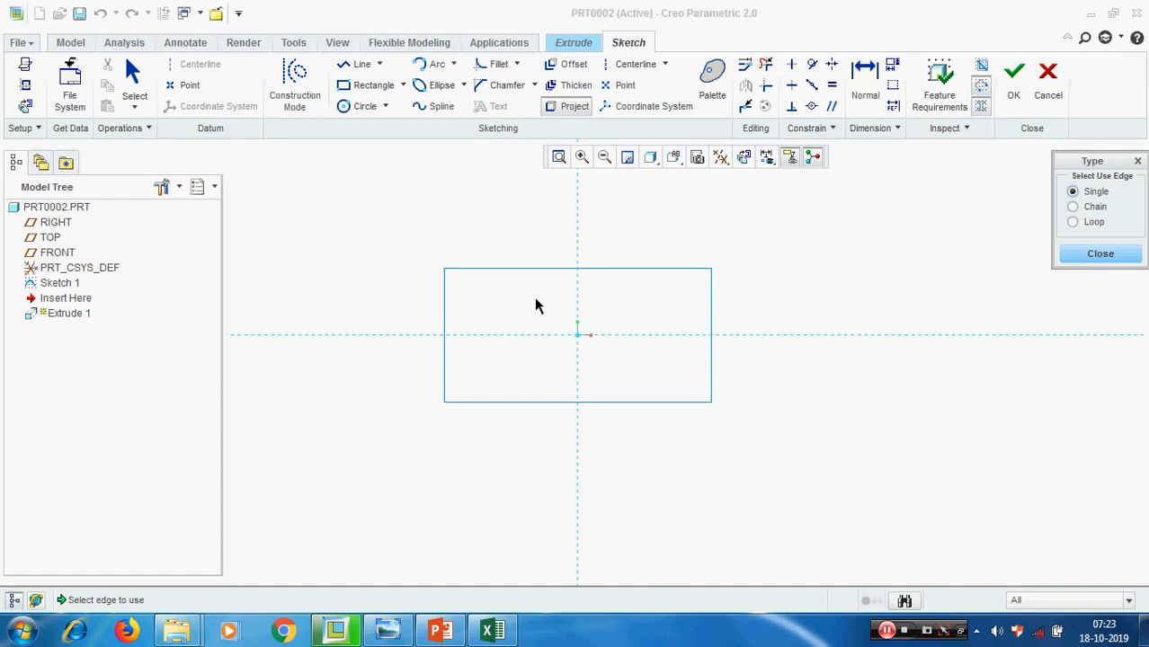
{"action": "left_click", "coordinate": [529, 269]}
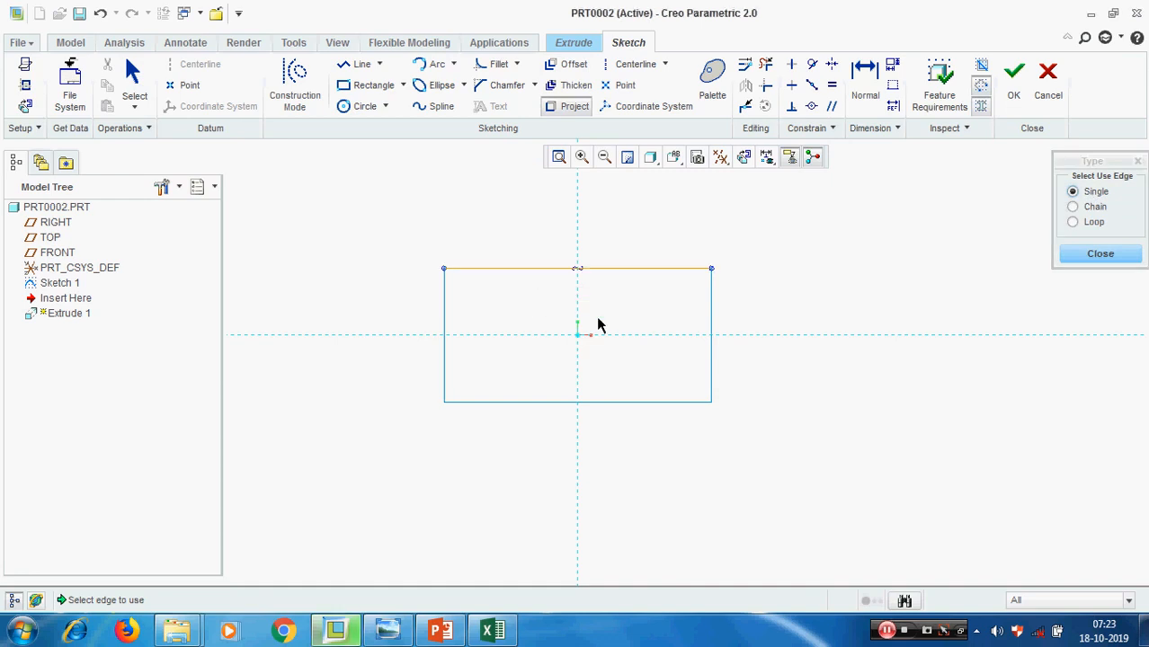
{"action": "left_click", "coordinate": [706, 359]}
{"action": "left_click", "coordinate": [526, 402]}
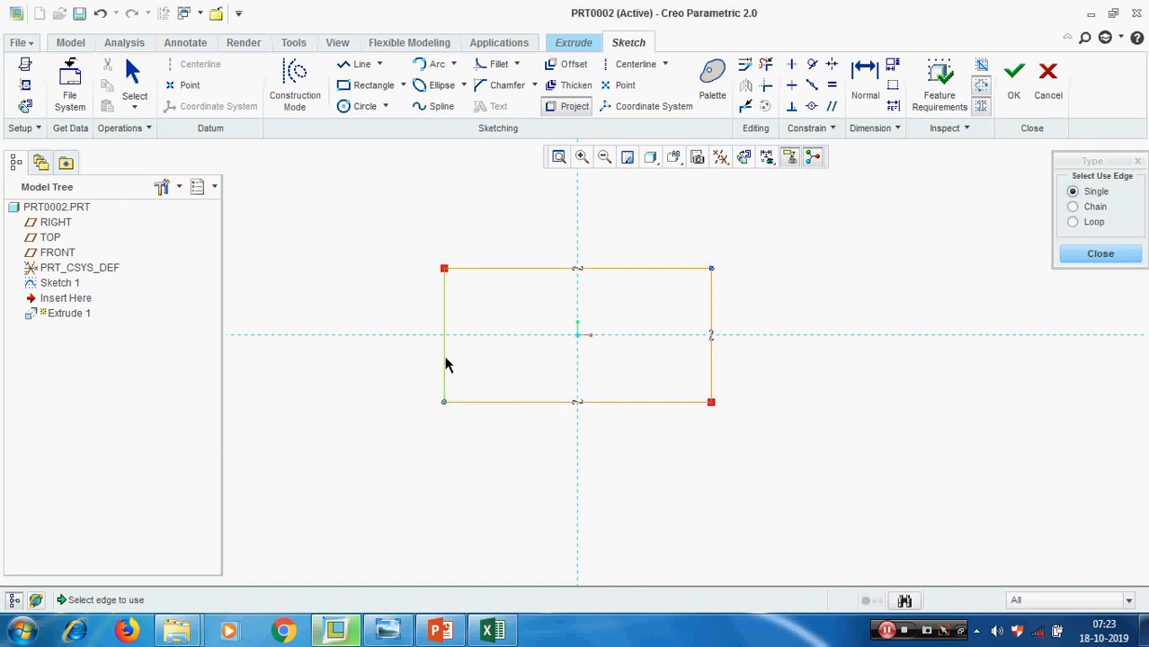
{"action": "left_click", "coordinate": [444, 361]}
{"action": "left_click", "coordinate": [133, 76]}
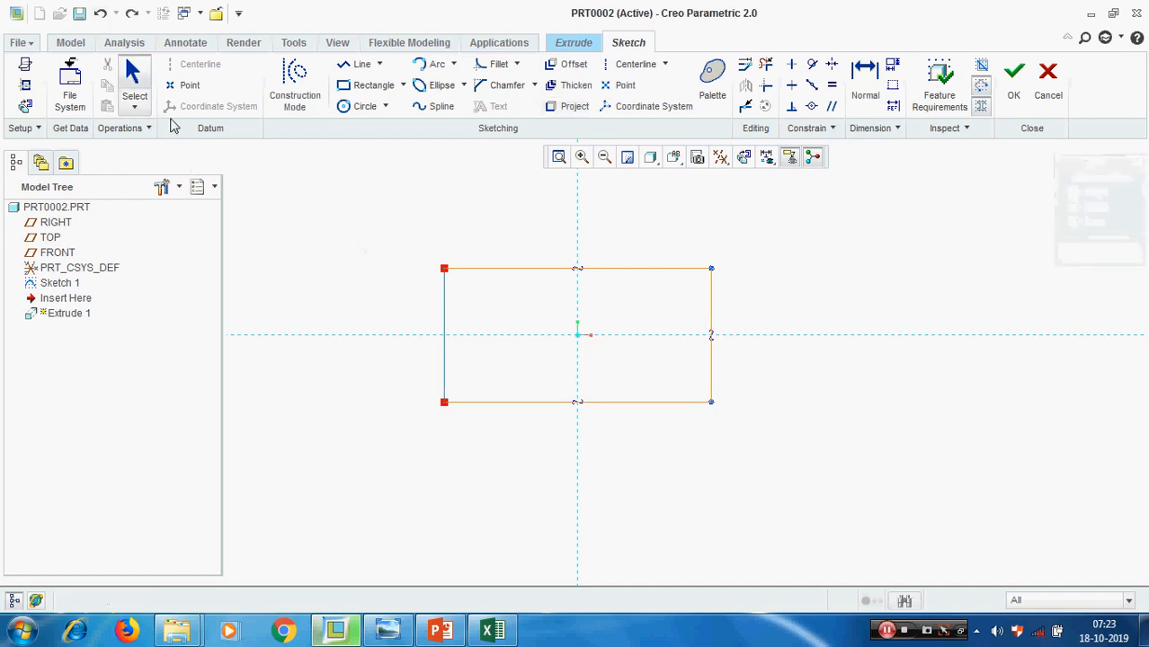
Undo the individually projected rectangle edges
{"action": "left_click", "coordinate": [102, 16]}
{"action": "left_click", "coordinate": [103, 19]}
{"action": "left_click", "coordinate": [101, 17]}
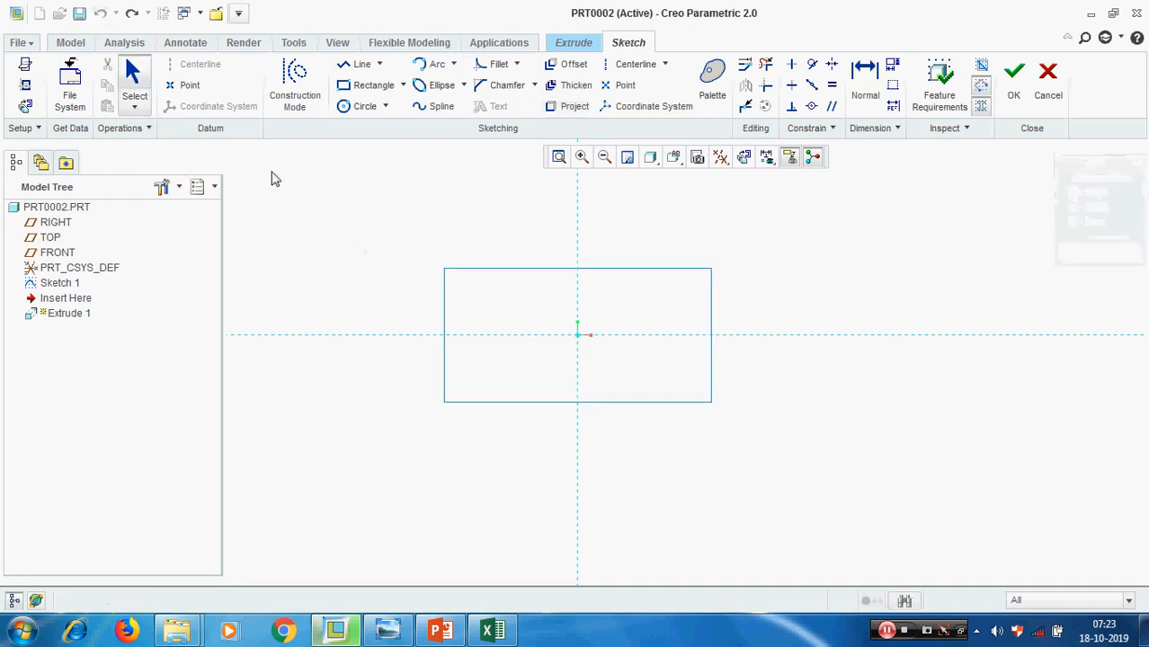
Project the whole Sketch 1 rectangle into the section with the Loop type and finish the sketch
{"action": "left_click", "coordinate": [573, 106]}
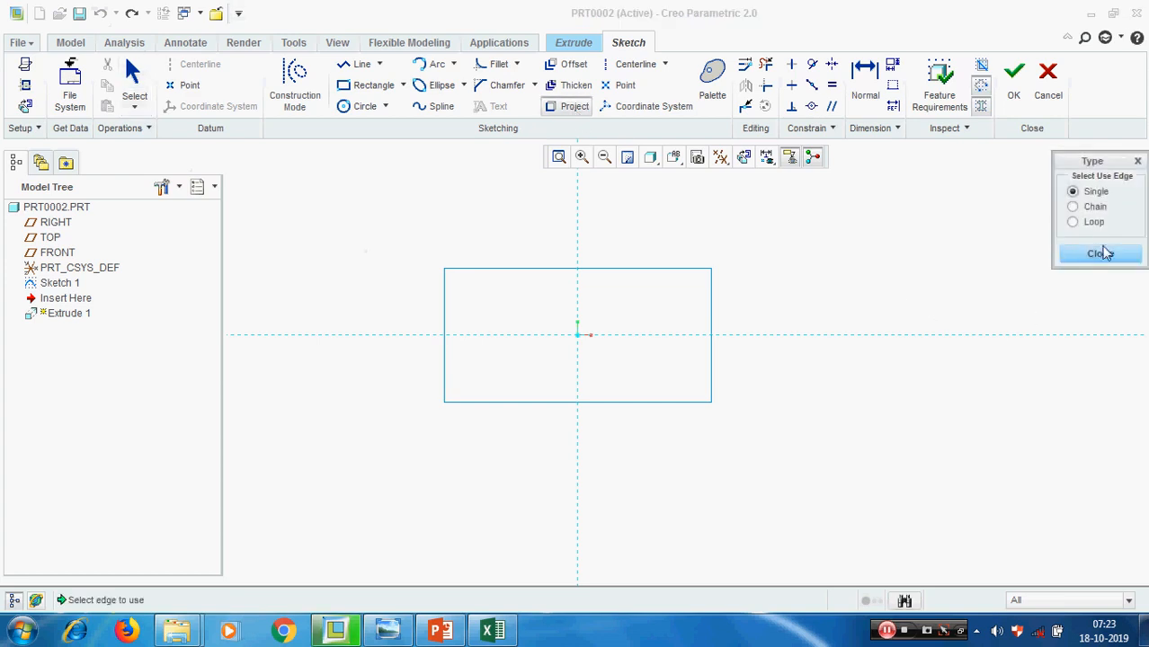
{"action": "left_click", "coordinate": [1095, 225]}
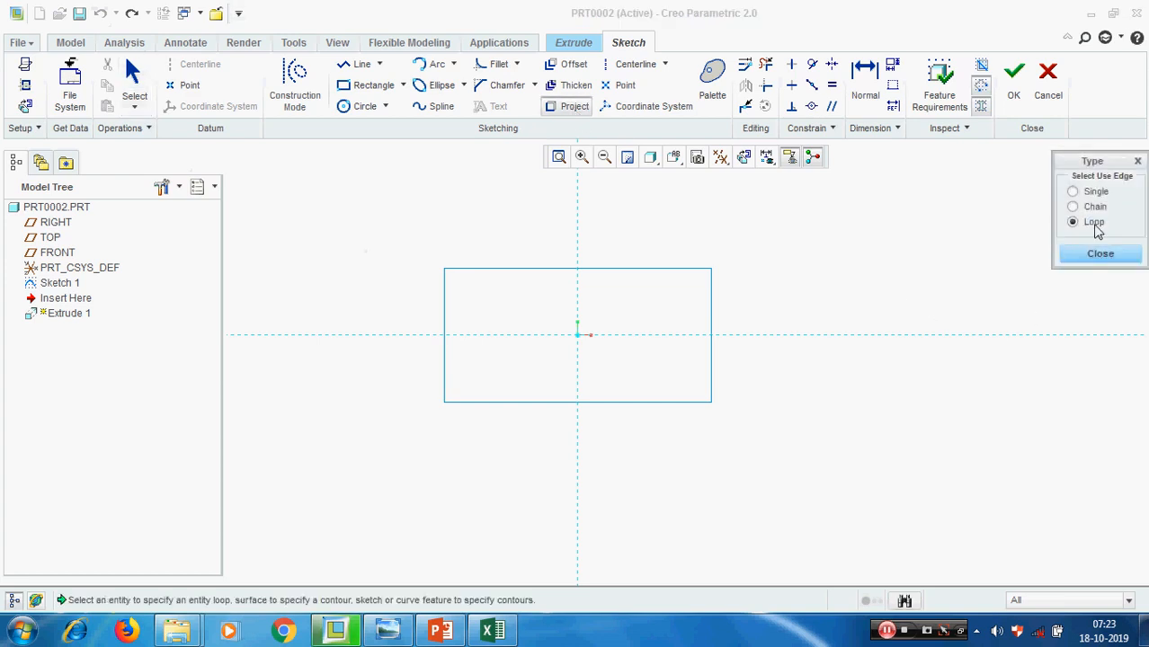
{"action": "left_click", "coordinate": [639, 270]}
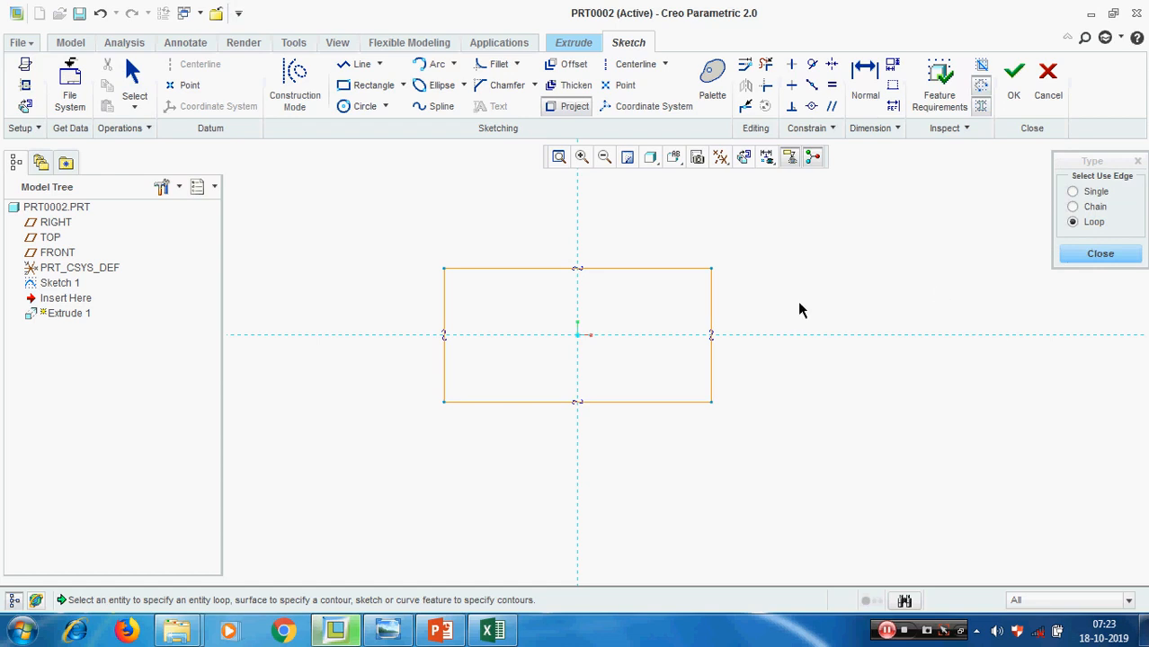
{"action": "left_click", "coordinate": [1100, 254]}
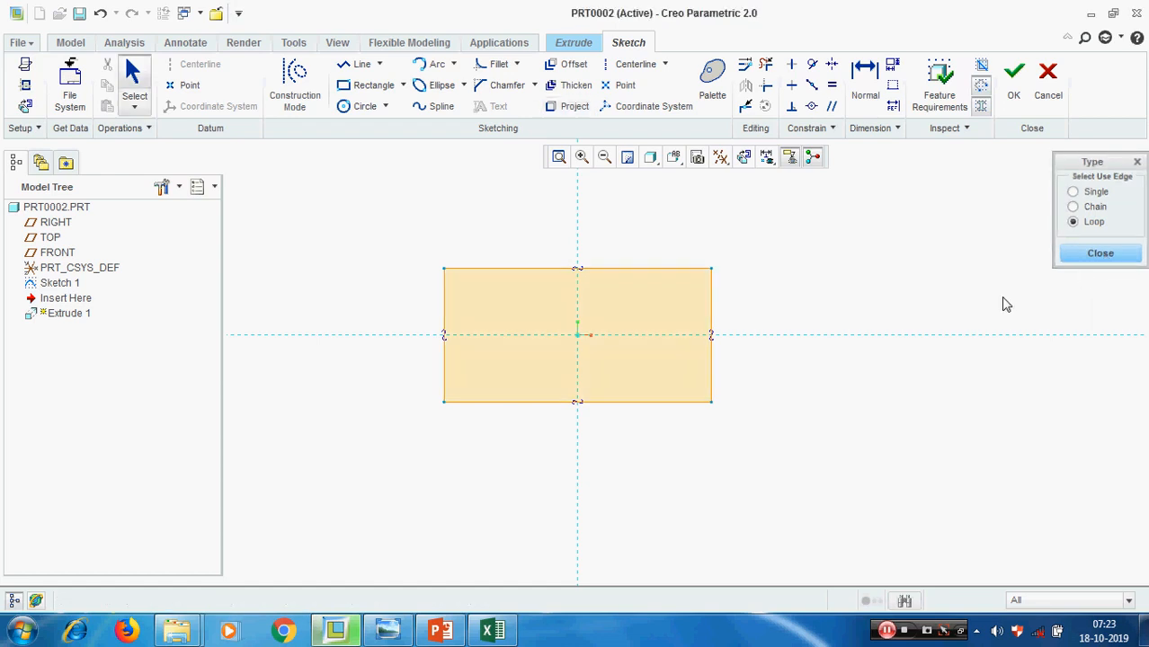
{"action": "middle_click_drag", "start_coordinate": [899, 259], "coordinate": [890, 288]}
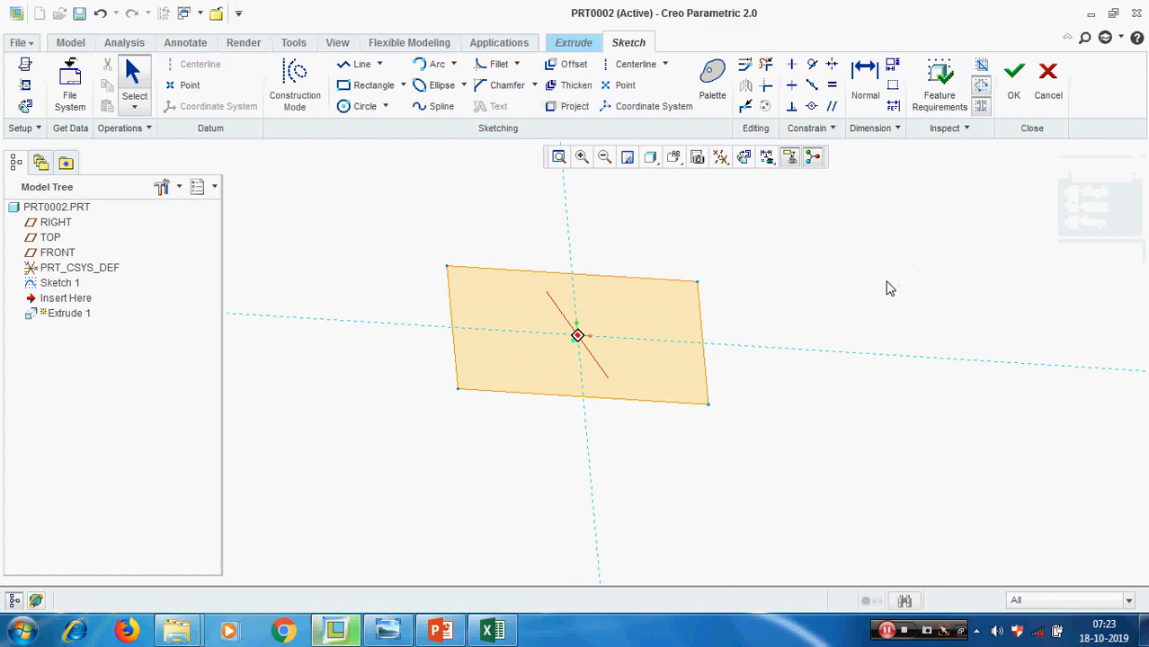
{"action": "left_click", "coordinate": [1013, 76]}
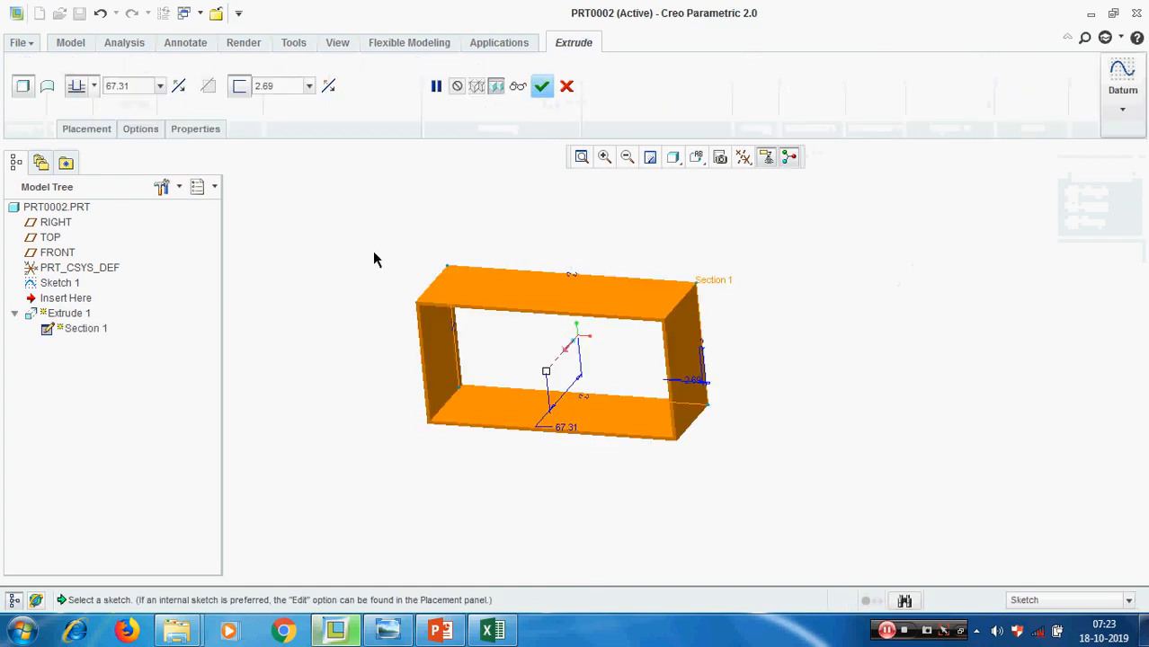
Edit the extrusion's section, remove the rectangle's right edge with Delete Segment, and finish the sketch
{"action": "left_click", "coordinate": [101, 131]}
{"action": "left_click", "coordinate": [220, 189]}
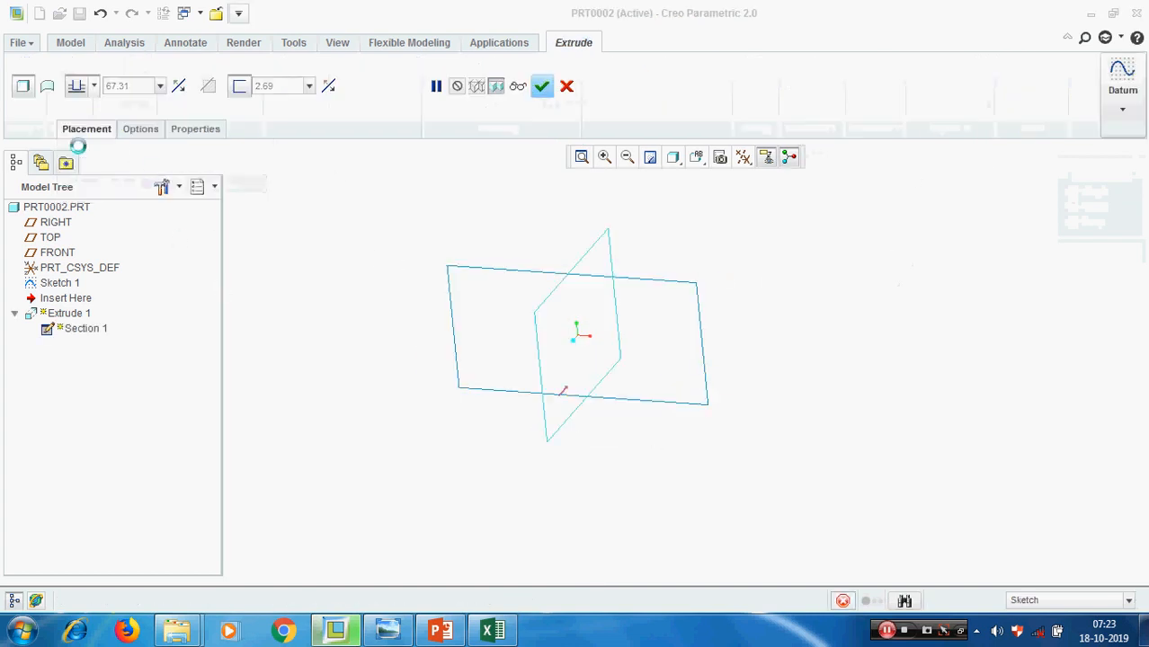
{"action": "left_click", "coordinate": [26, 107]}
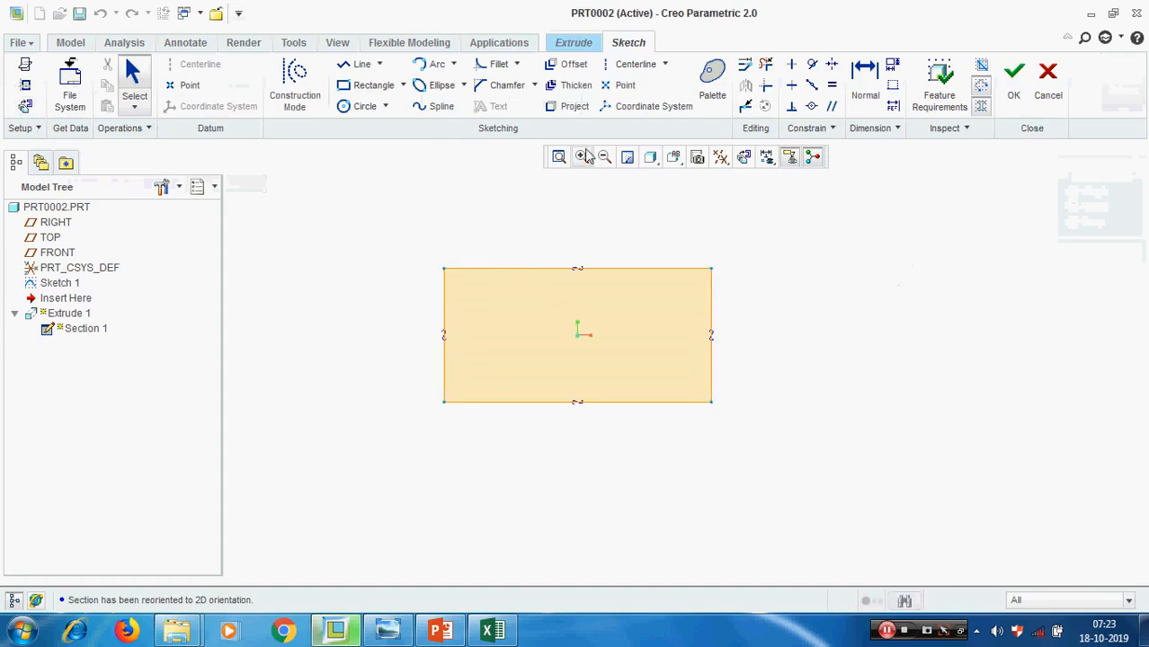
{"action": "left_click", "coordinate": [765, 65]}
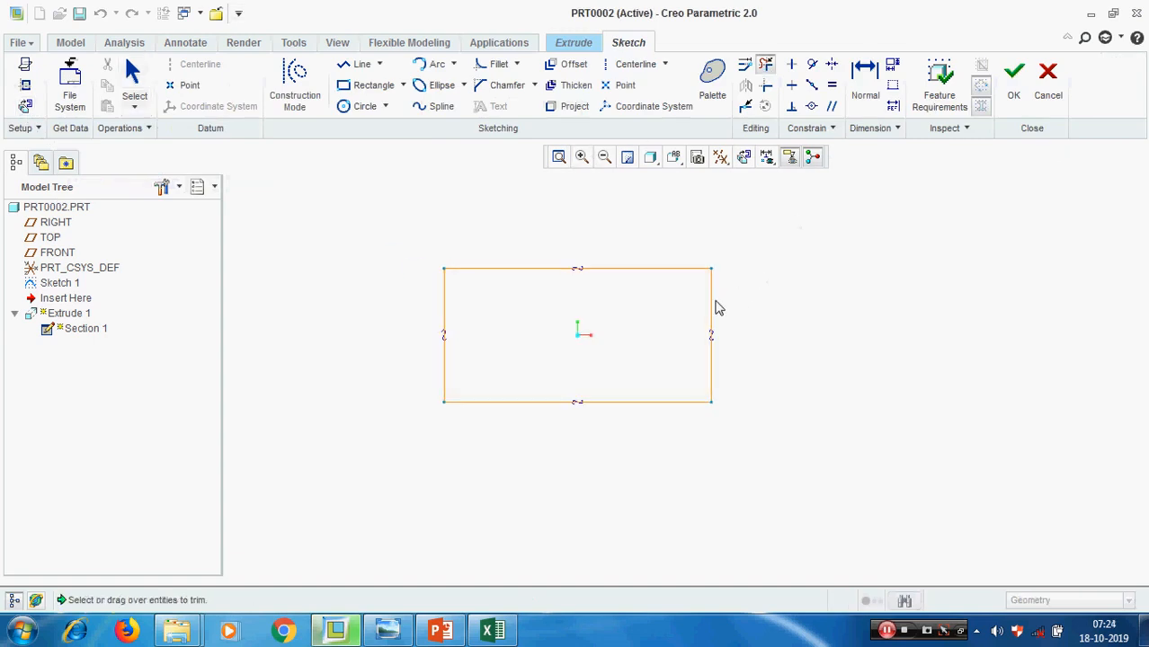
{"action": "left_click", "coordinate": [713, 302]}
{"action": "middle_click", "coordinate": [895, 368]}
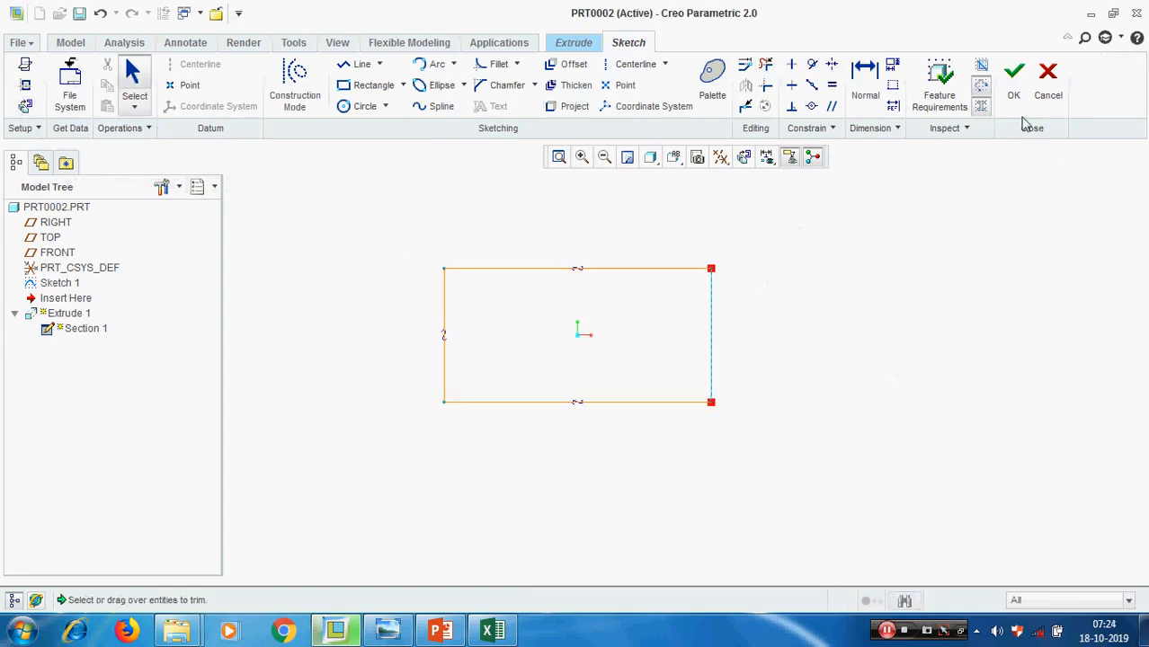
{"action": "left_click", "coordinate": [1017, 82]}
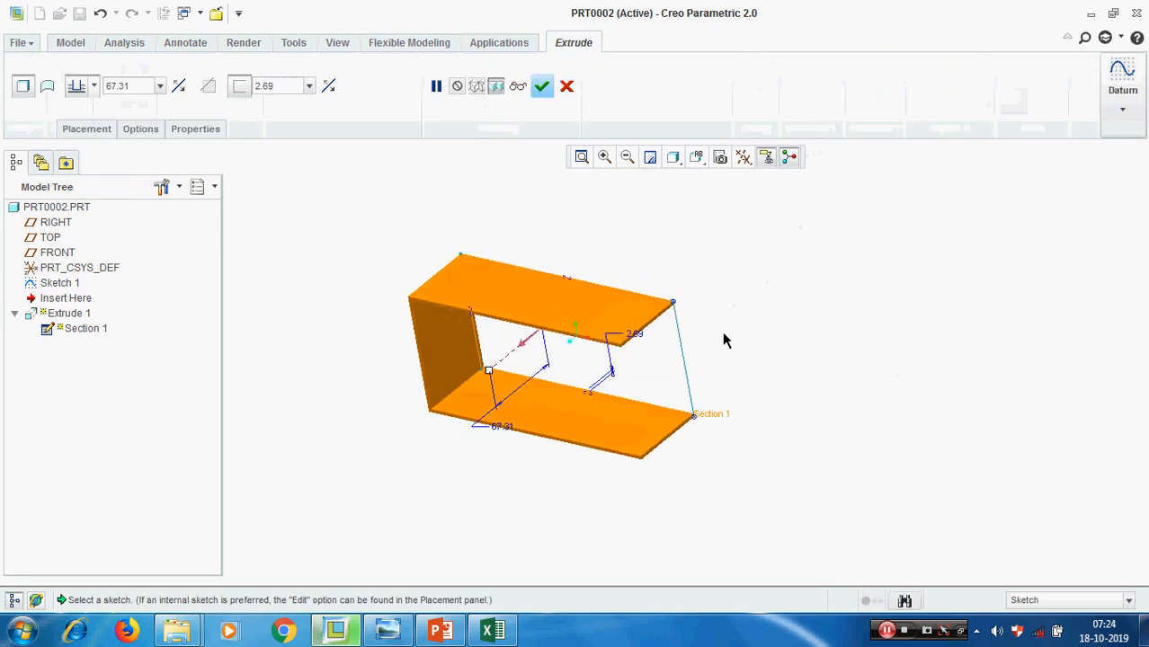
Set the thickness of the open thickened extrusion to 5 and view its walls
{"action": "left_click", "coordinate": [281, 87]}
{"action": "type", "text": "5"}
{"action": "key", "text": "Return"}
{"action": "middle_click_drag", "start_coordinate": [766, 364], "coordinate": [789, 325]}
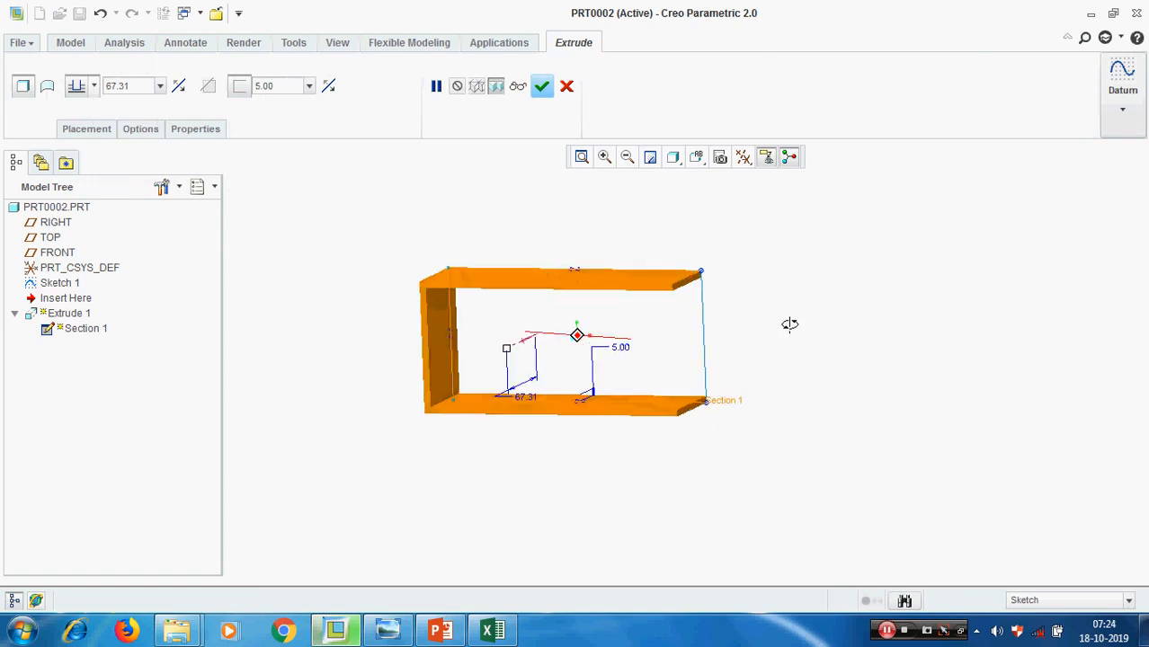
Orient the model to the FRONT view and flip the 5 mm wall thickness to the outside of the open section
{"action": "left_click", "coordinate": [697, 158]}
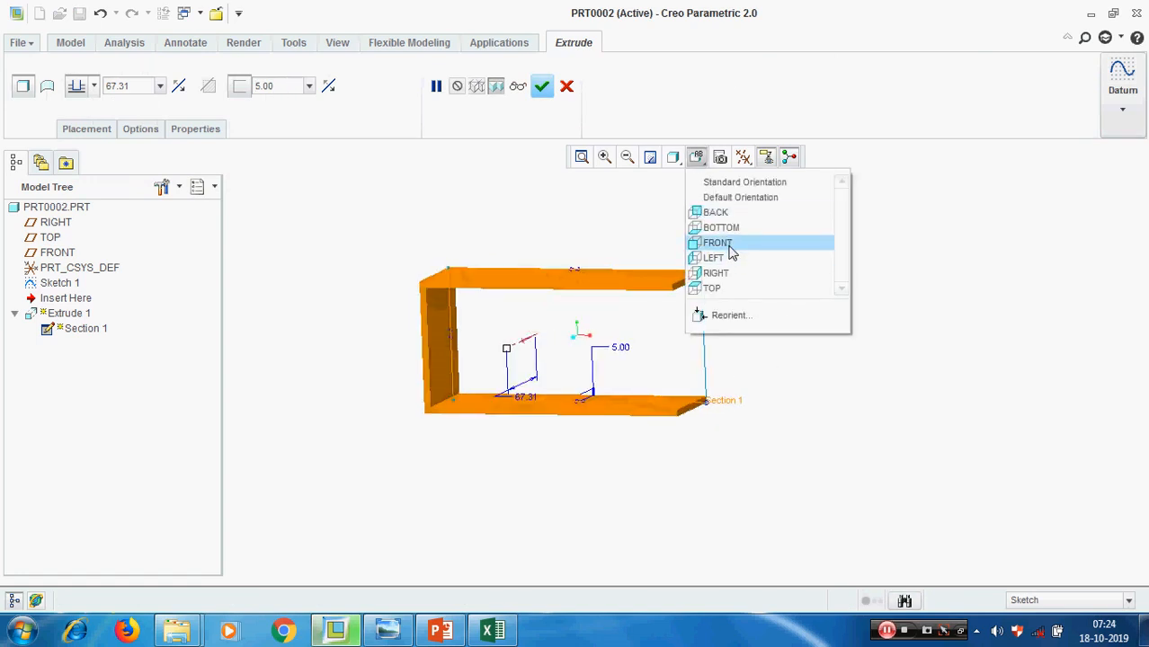
{"action": "left_click", "coordinate": [717, 243]}
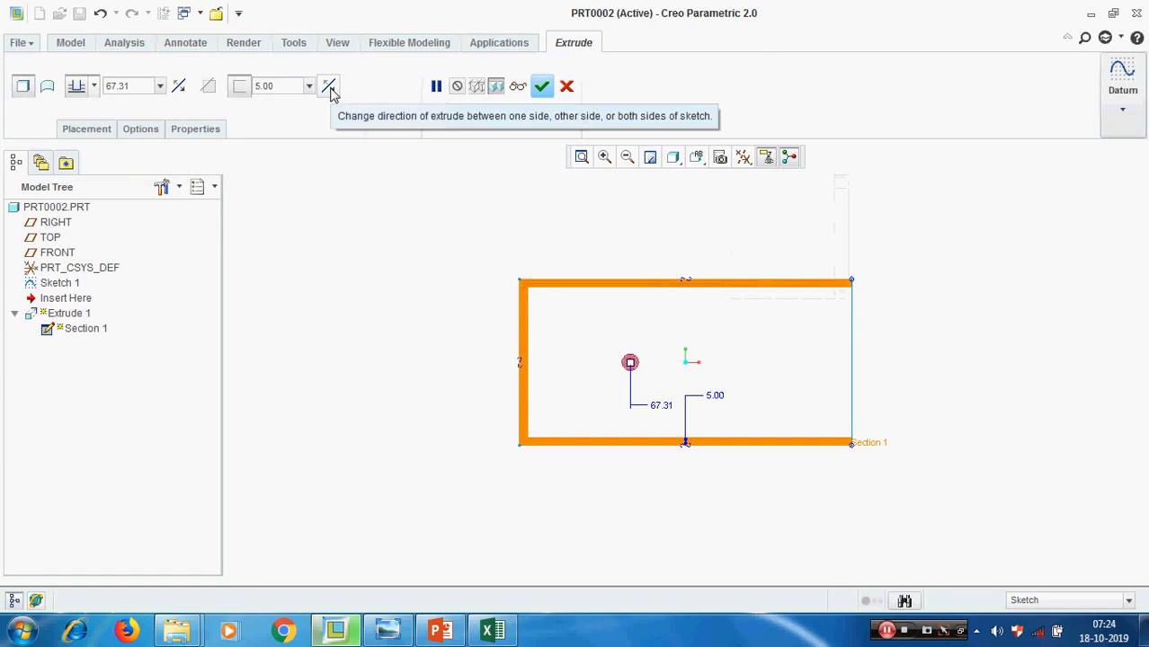
{"action": "scroll", "coordinate": [870, 289], "scroll_direction": "down", "scroll_amount": 2}
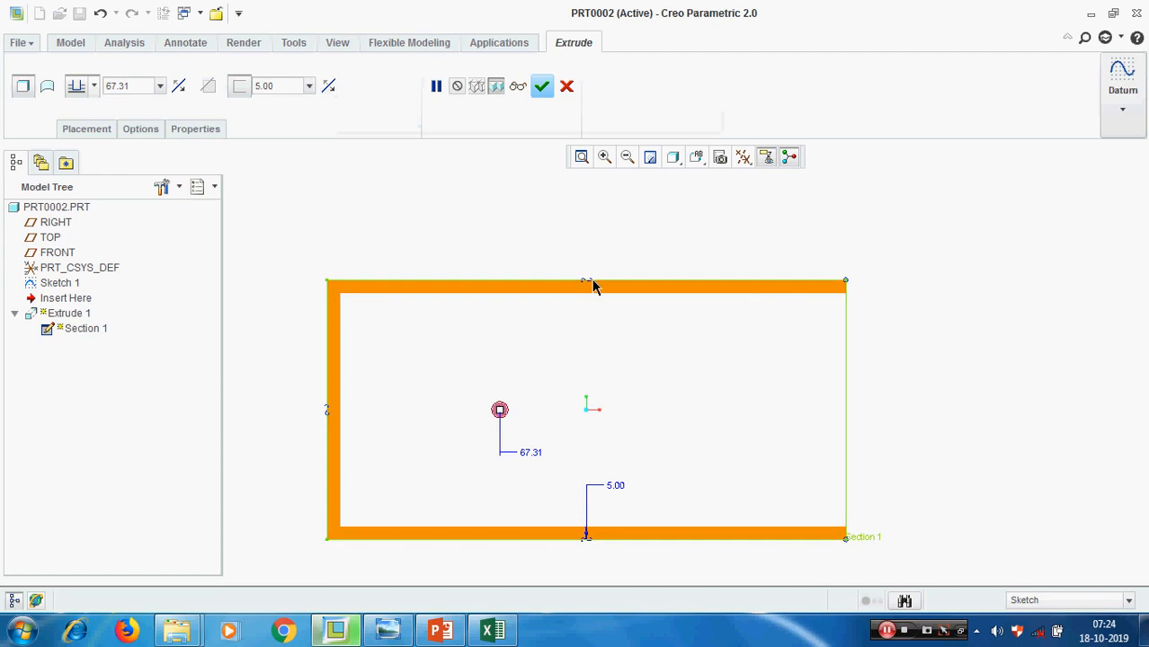
{"action": "scroll", "coordinate": [672, 299], "scroll_direction": "up", "scroll_amount": 2}
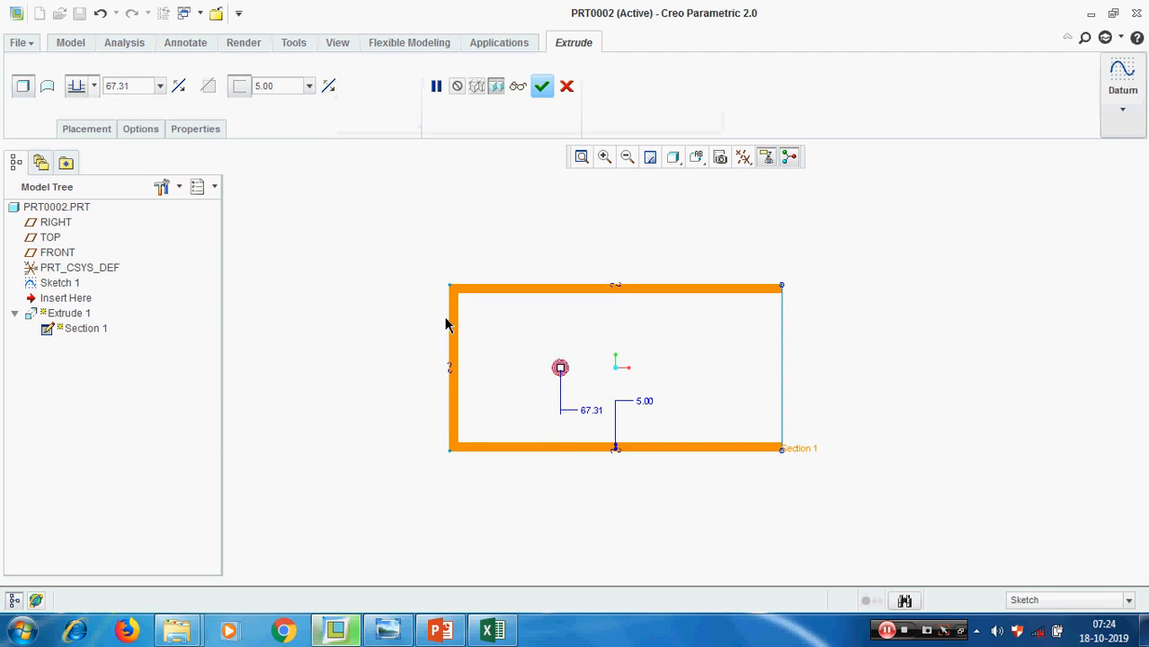
{"action": "left_click", "coordinate": [330, 89]}
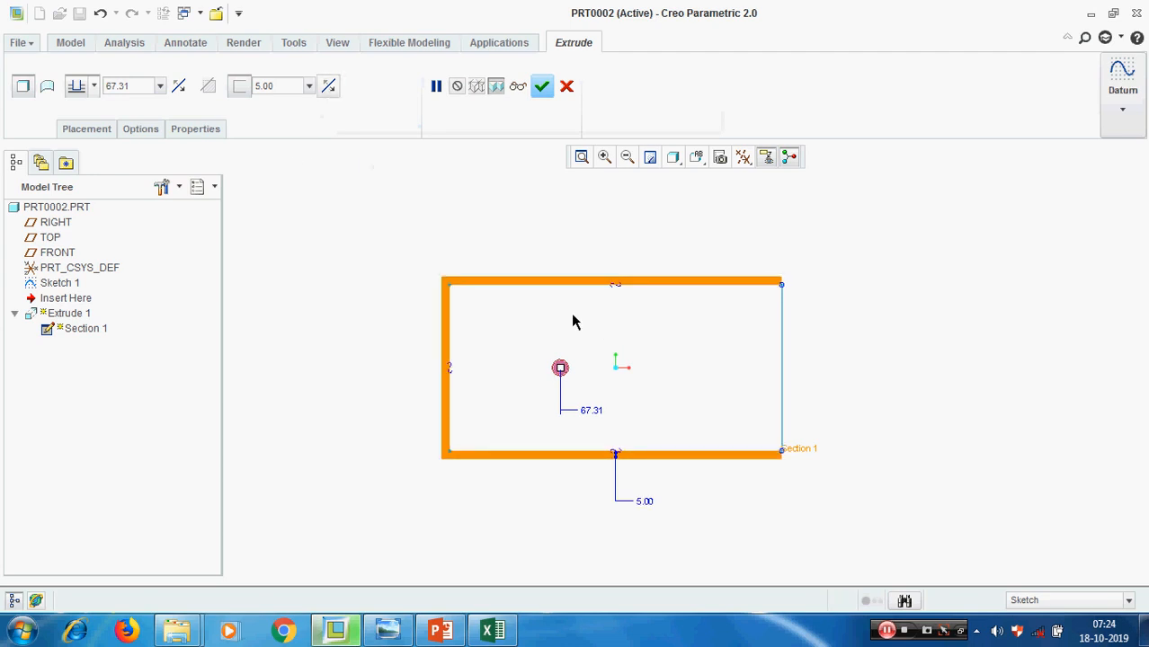
{"action": "scroll", "coordinate": [622, 289], "scroll_direction": "up", "scroll_amount": 3}
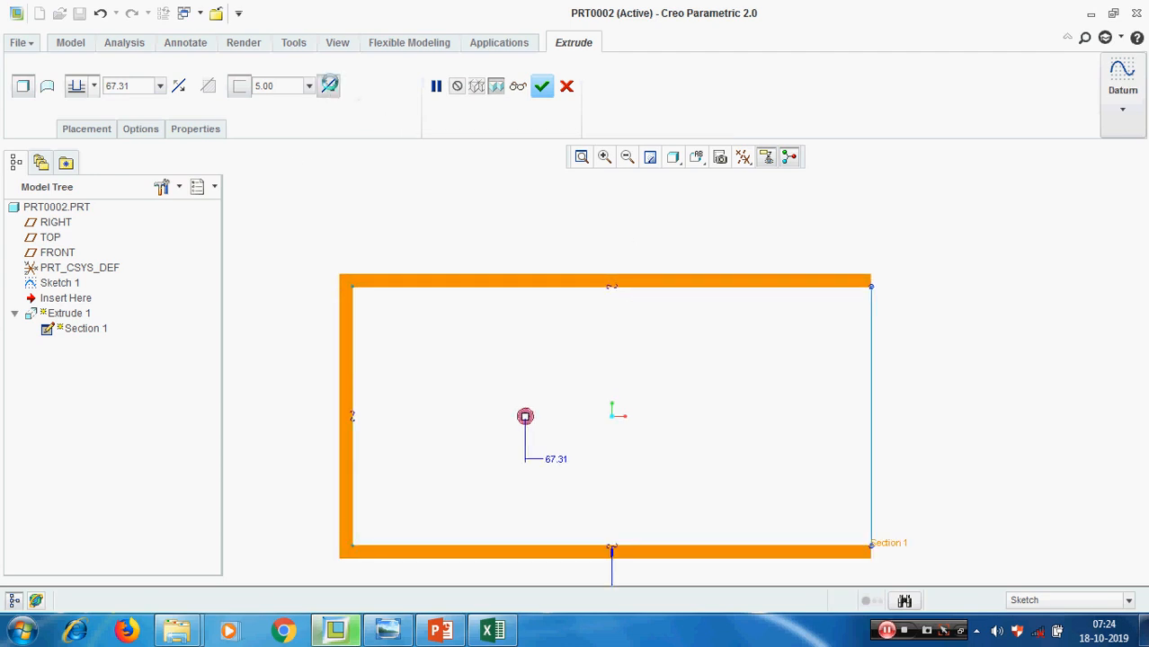
Apply the wall thickness to both sides of the section, and return it to the inside only
{"action": "left_click", "coordinate": [328, 86]}
{"action": "scroll", "coordinate": [623, 312], "scroll_direction": "up", "scroll_amount": 3}
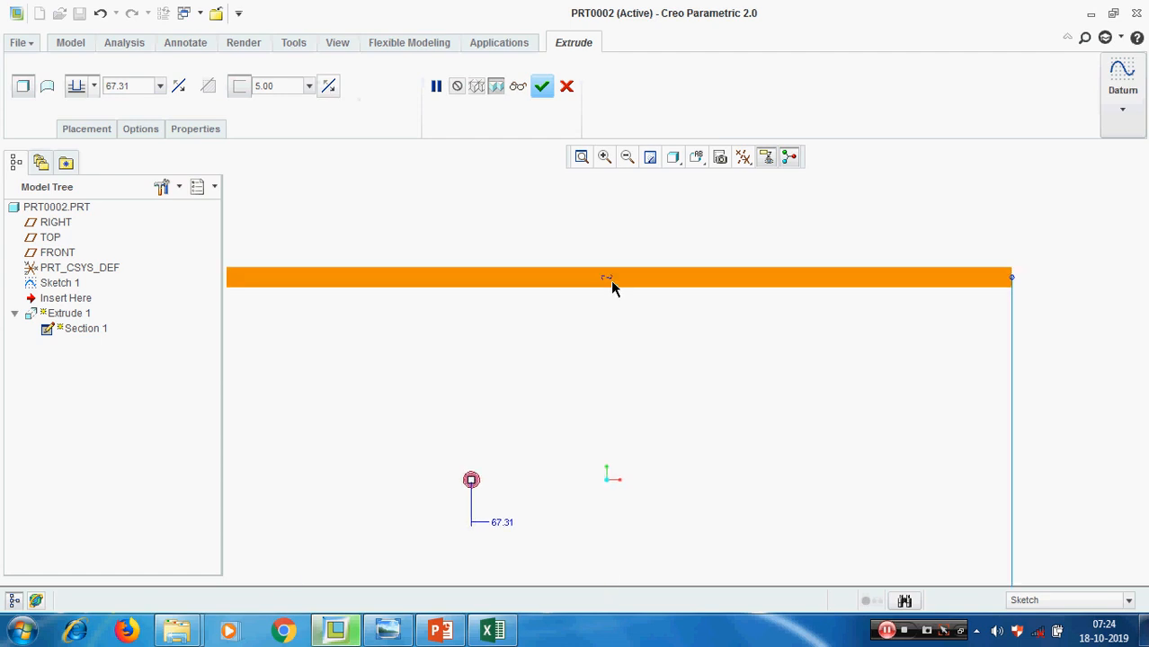
{"action": "scroll", "coordinate": [610, 280], "scroll_direction": "down", "scroll_amount": 3}
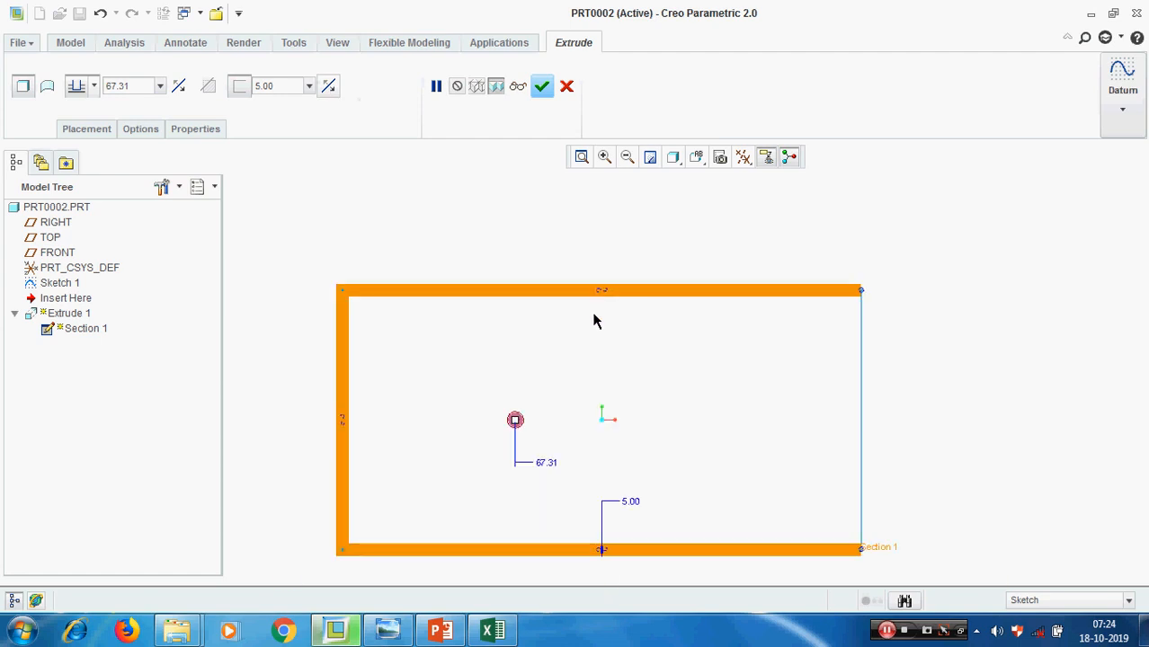
{"action": "left_click", "coordinate": [329, 87]}
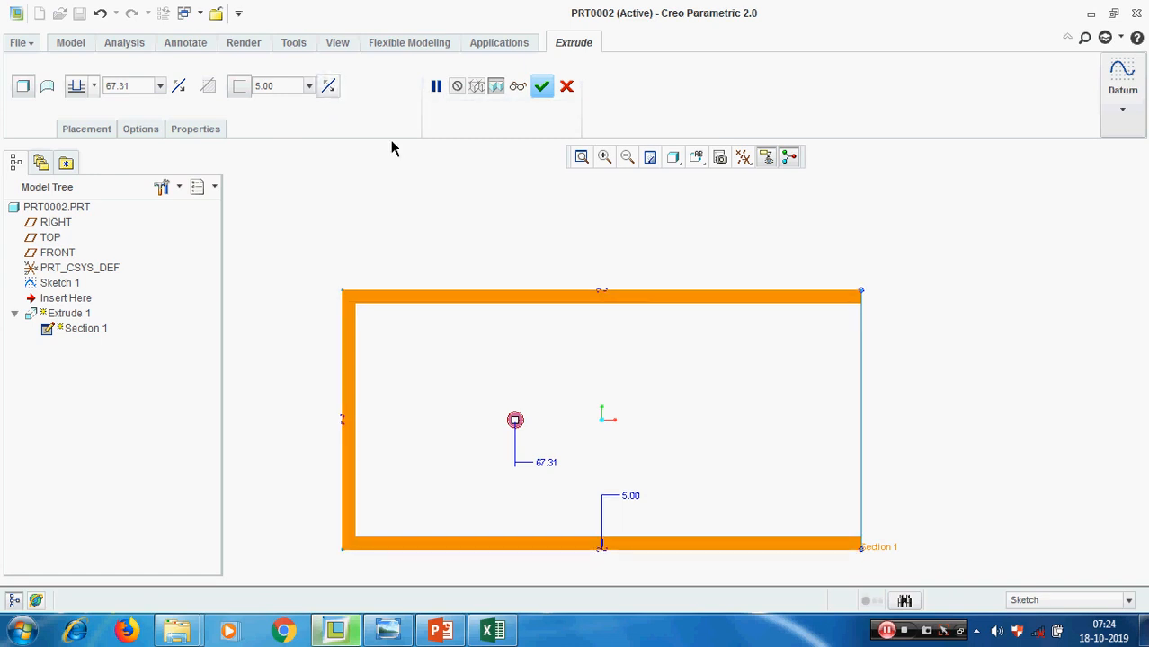
{"action": "middle_click_drag", "start_coordinate": [882, 381], "coordinate": [861, 384]}
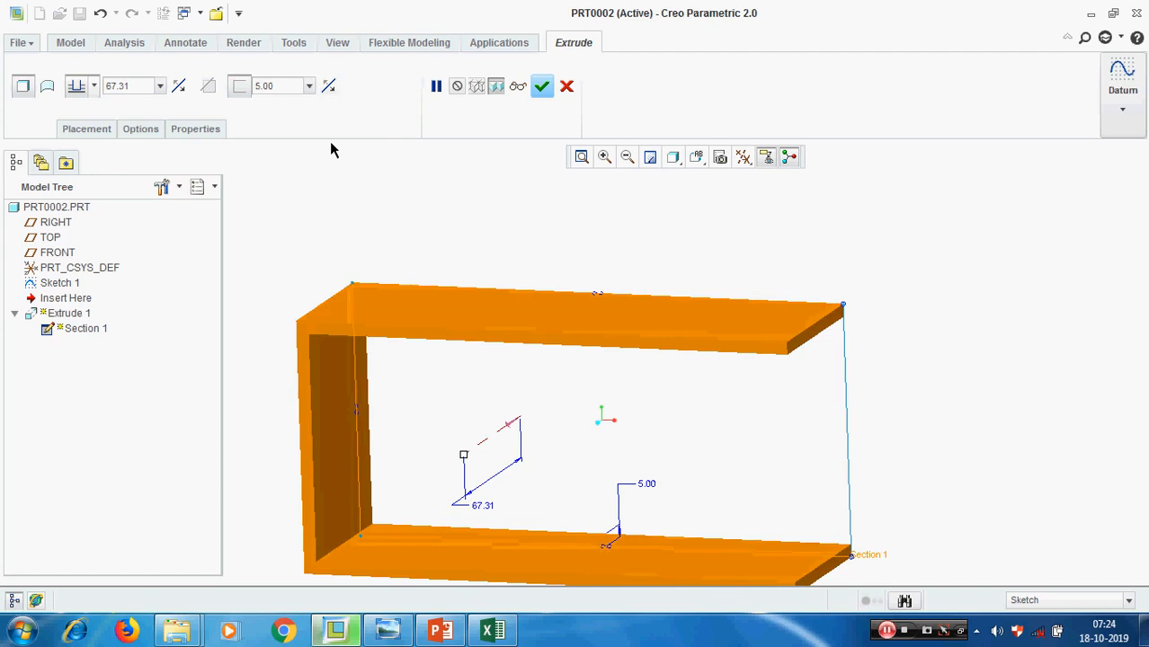
Flip the wall thickness to the outside of the section and check it in the FRONT orientation
{"action": "left_click", "coordinate": [328, 88]}
{"action": "middle_click_drag", "start_coordinate": [946, 374], "coordinate": [941, 328]}
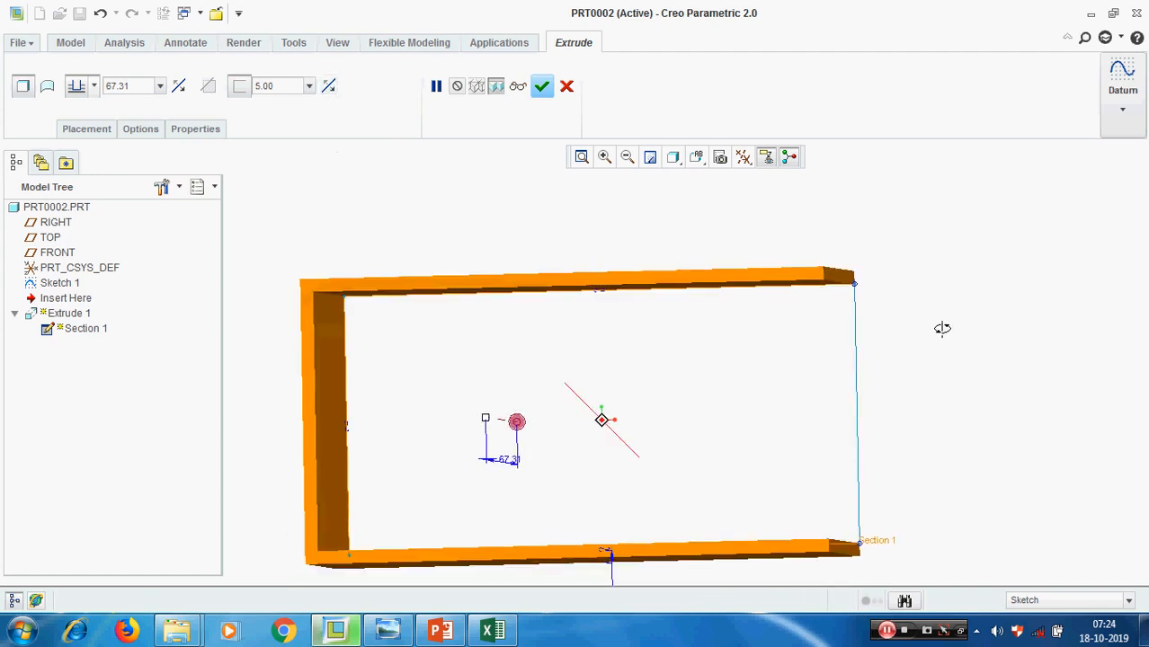
{"action": "left_click", "coordinate": [696, 157]}
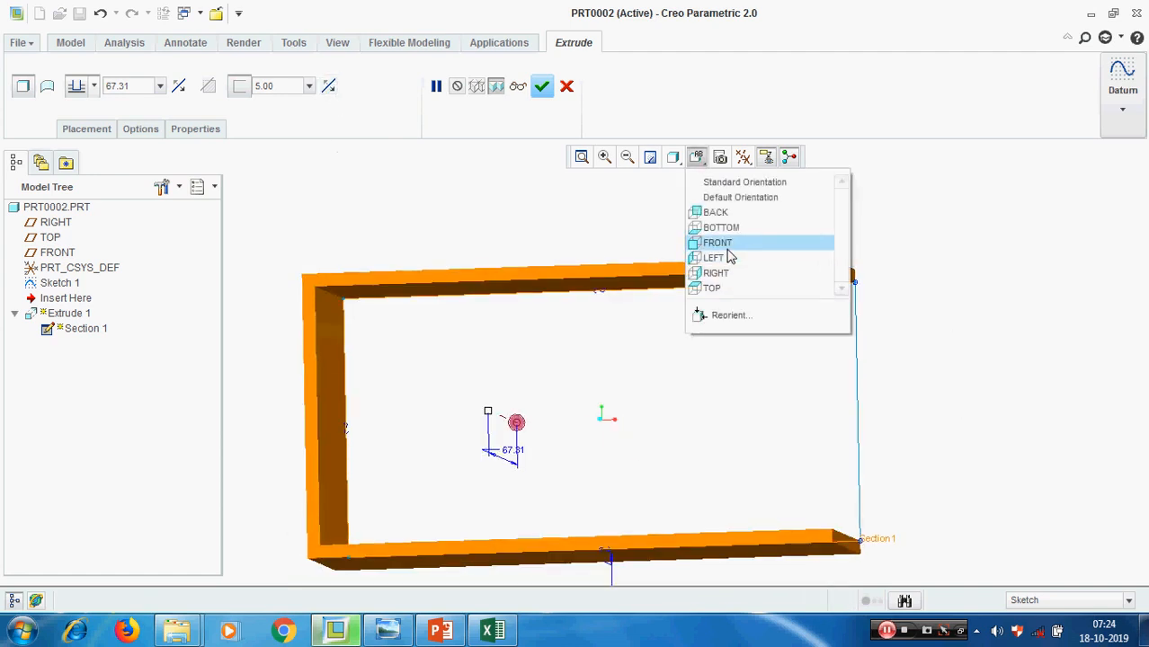
{"action": "left_click", "coordinate": [719, 244]}
{"action": "scroll", "coordinate": [706, 294], "scroll_direction": "up", "scroll_amount": 2}
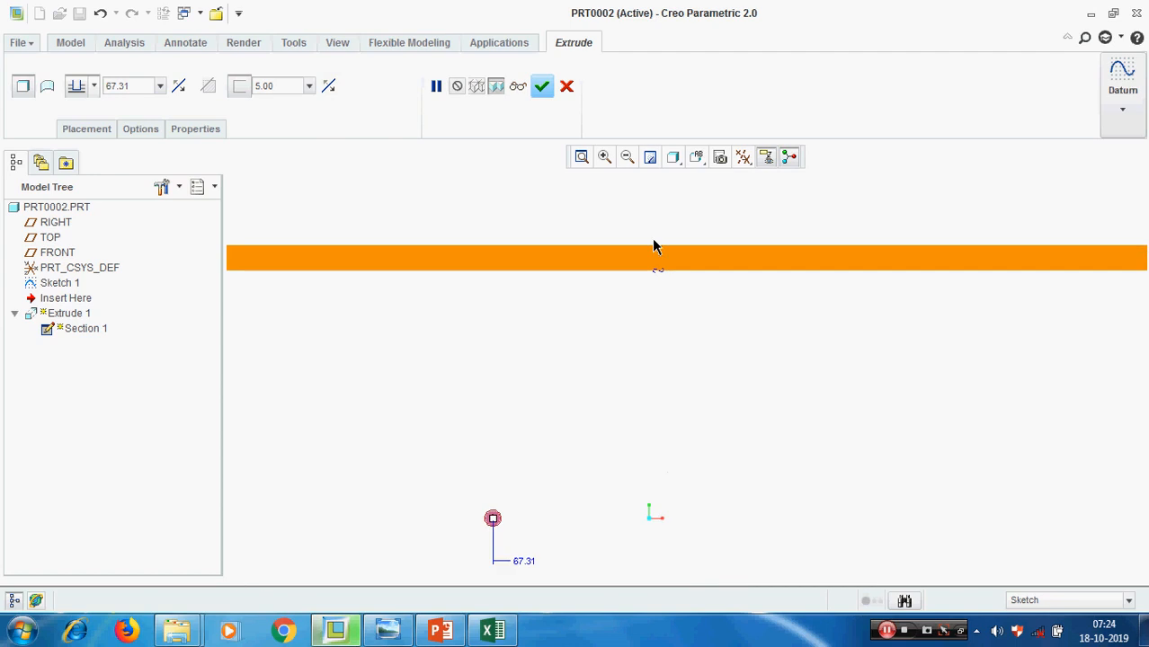
Switch the display to Hidden Line, apply the wall thickness to both sides of the section, and accept the extrusion
{"action": "left_click", "coordinate": [676, 160]}
{"action": "left_click", "coordinate": [708, 257]}
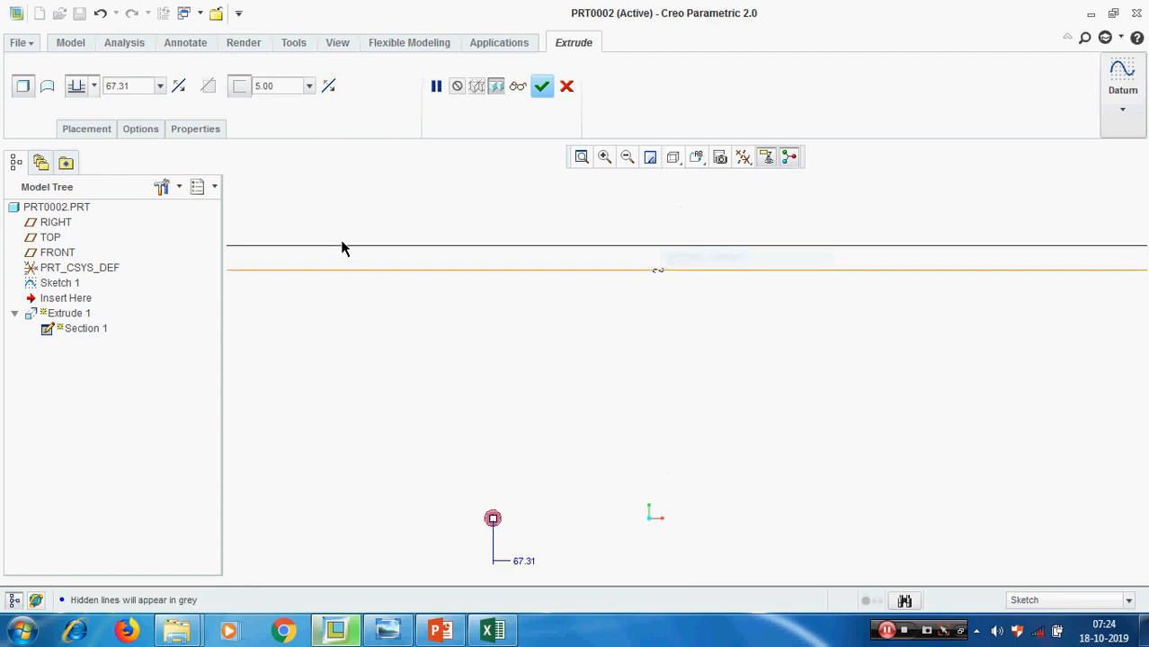
{"action": "left_click", "coordinate": [328, 87]}
{"action": "scroll", "coordinate": [502, 340], "scroll_direction": "up", "scroll_amount": 2}
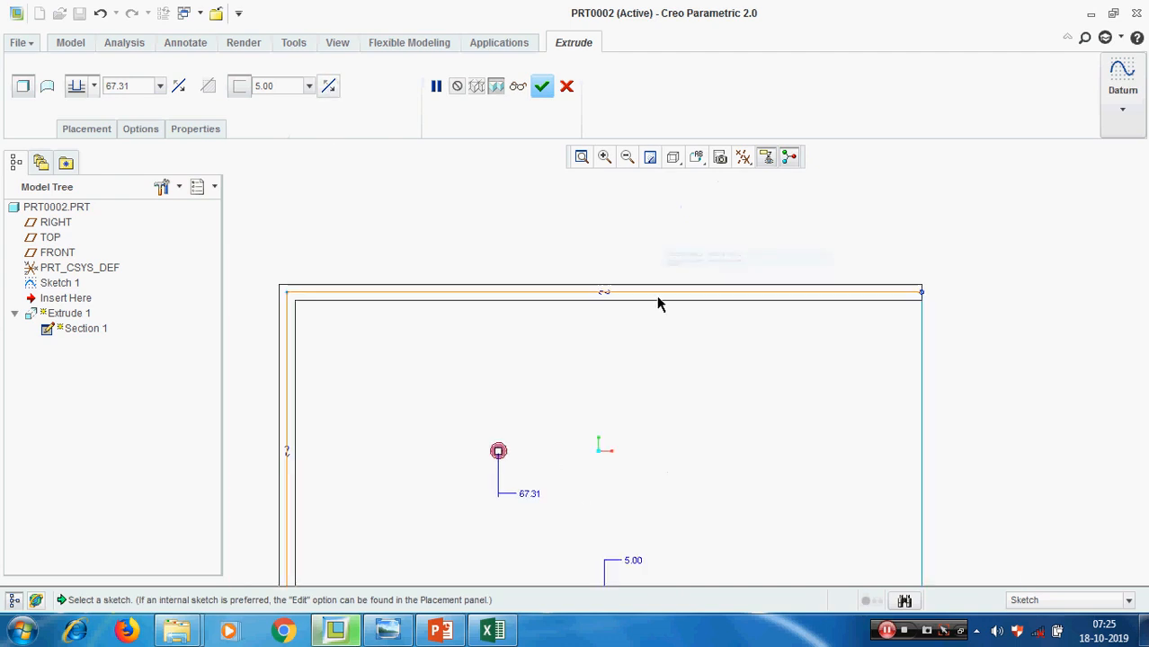
{"action": "scroll", "coordinate": [544, 365], "scroll_direction": "up", "scroll_amount": 2}
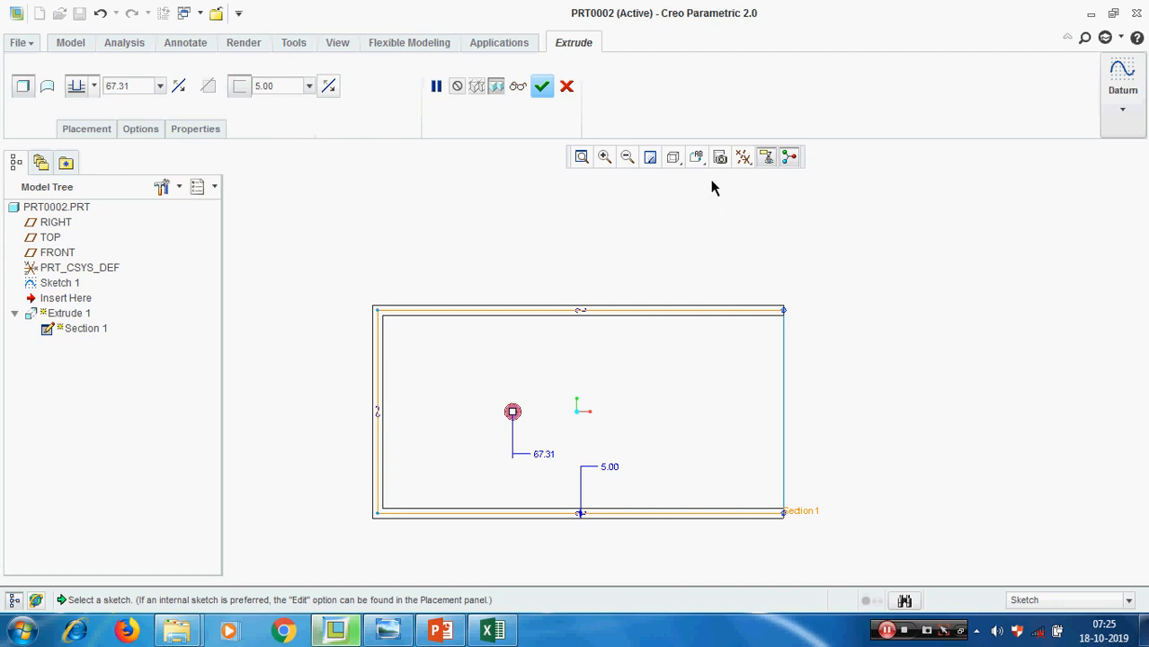
{"action": "left_click", "coordinate": [542, 86]}
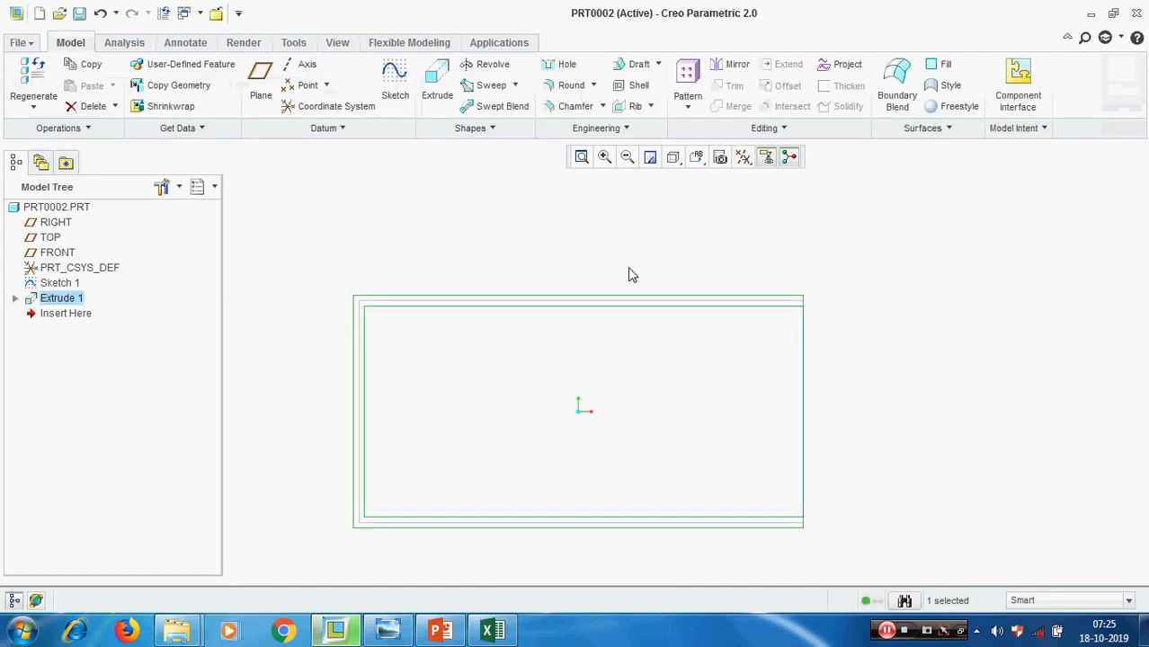
Return the model display to Shading and view the open U-shaped extrusion at an angle
{"action": "mouse_move", "coordinate": [632, 275]}
{"action": "middle_mouse_down"}
{"action": "mouse_move", "coordinate": [654, 287]}
{"action": "mouse_move", "coordinate": [666, 261]}
{"action": "middle_mouse_up"}
{"action": "left_click", "coordinate": [673, 157]}
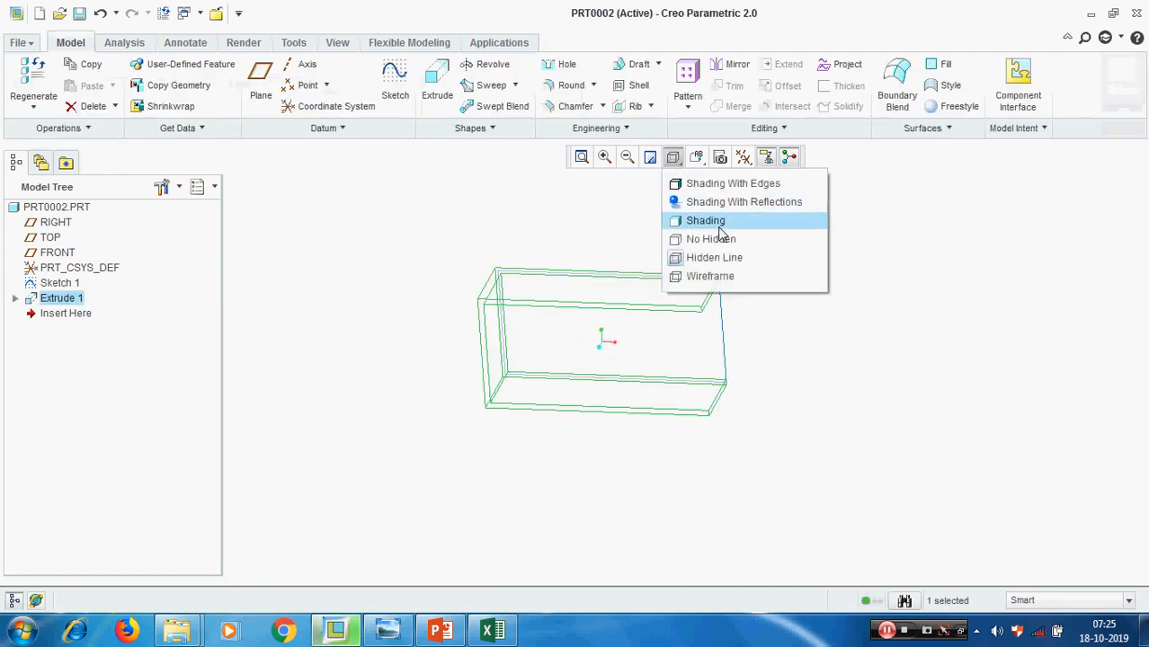
{"action": "left_click", "coordinate": [719, 224]}
{"action": "left_click", "coordinate": [902, 340]}
{"action": "middle_click_drag", "start_coordinate": [903, 341], "coordinate": [835, 336]}
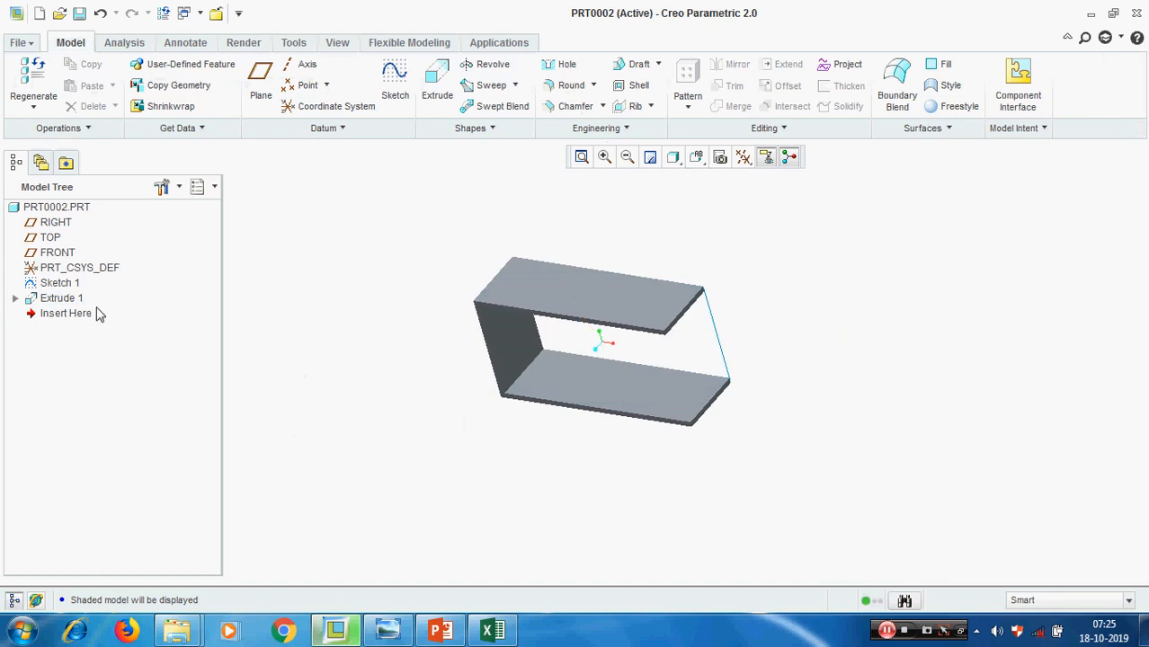
Redefine Extrude 1 with its depth symmetric about the sketch plane, preview the result, and accept it
{"action": "right_click", "coordinate": [52, 298]}
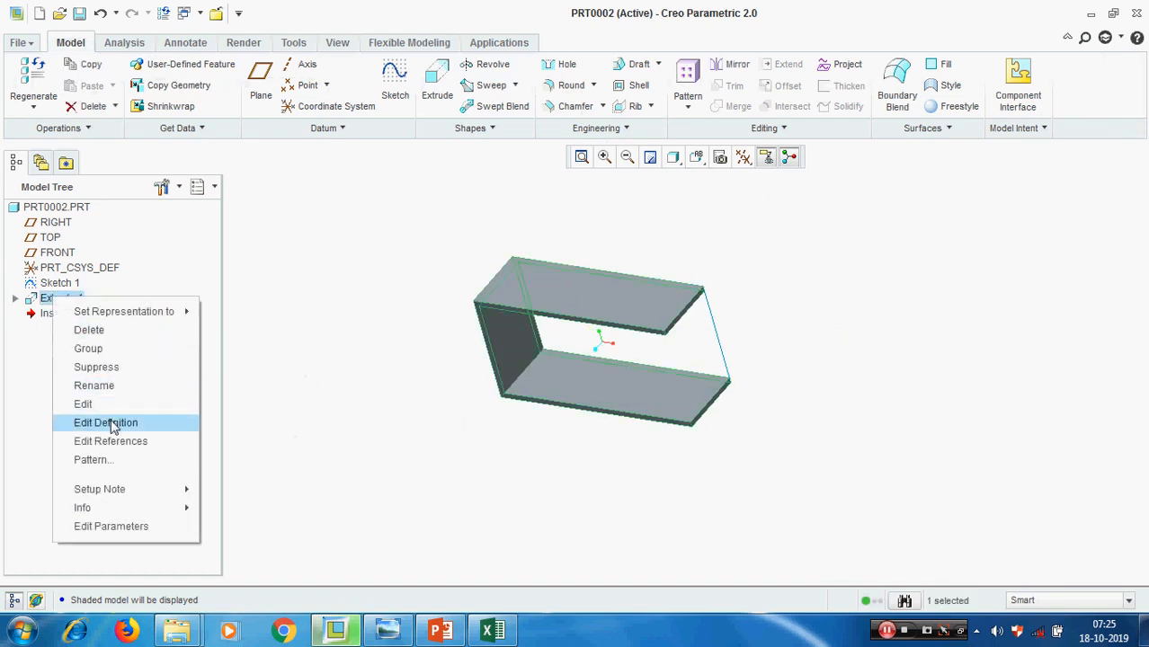
{"action": "left_click", "coordinate": [106, 422]}
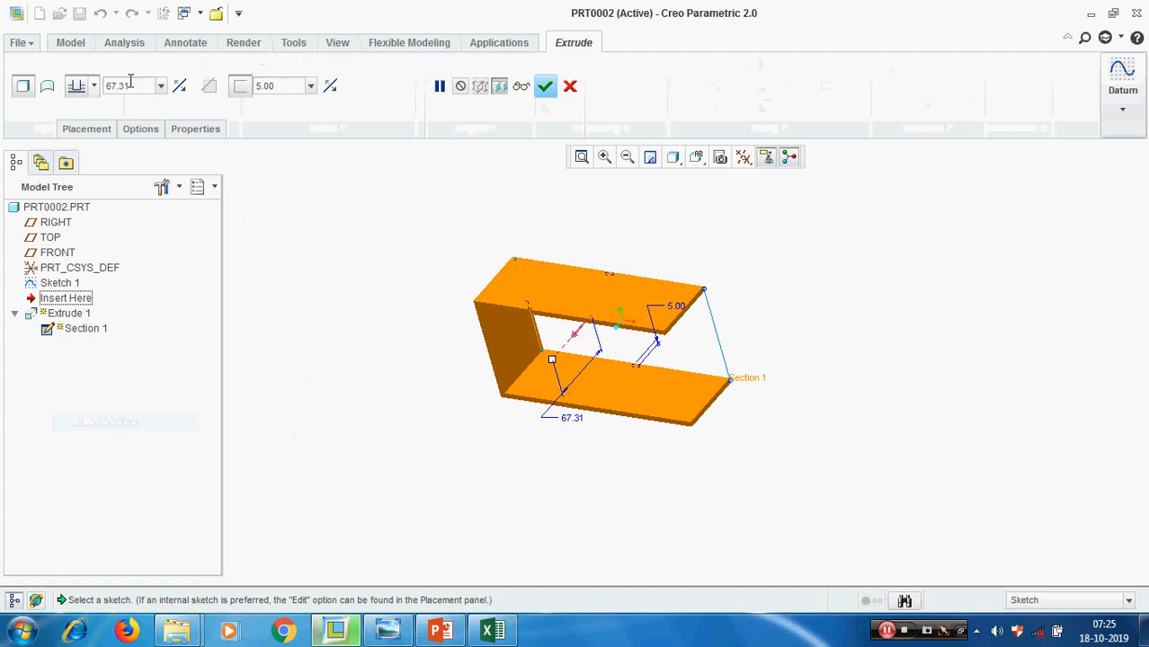
{"action": "left_click", "coordinate": [95, 86]}
{"action": "left_click", "coordinate": [79, 135]}
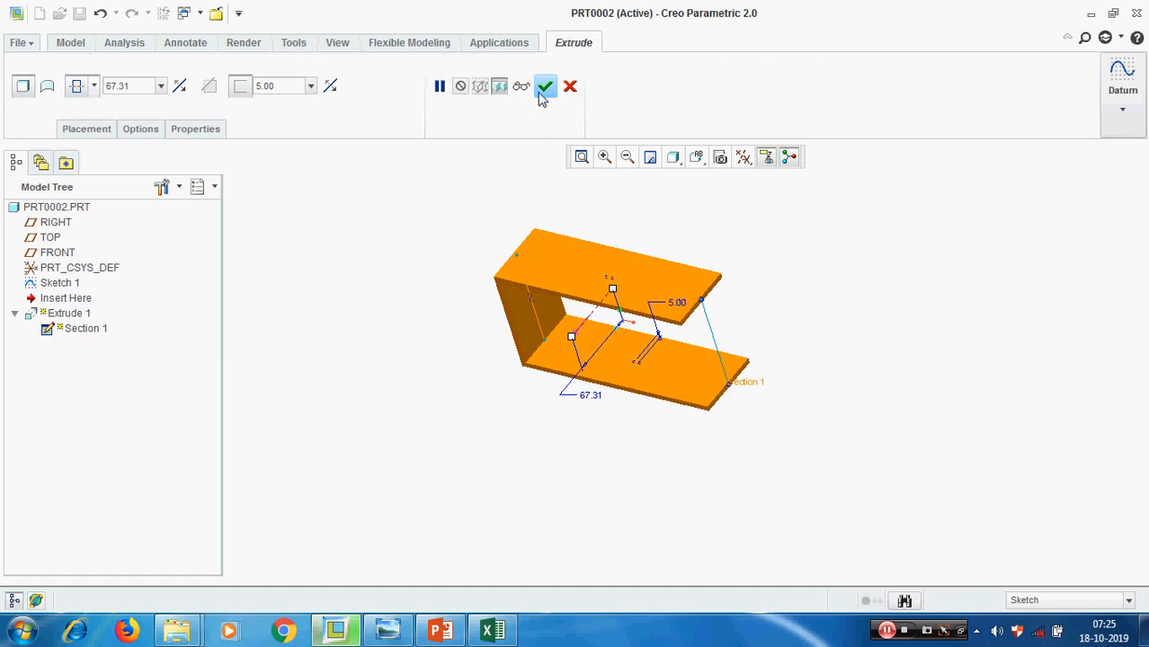
{"action": "left_click", "coordinate": [520, 88]}
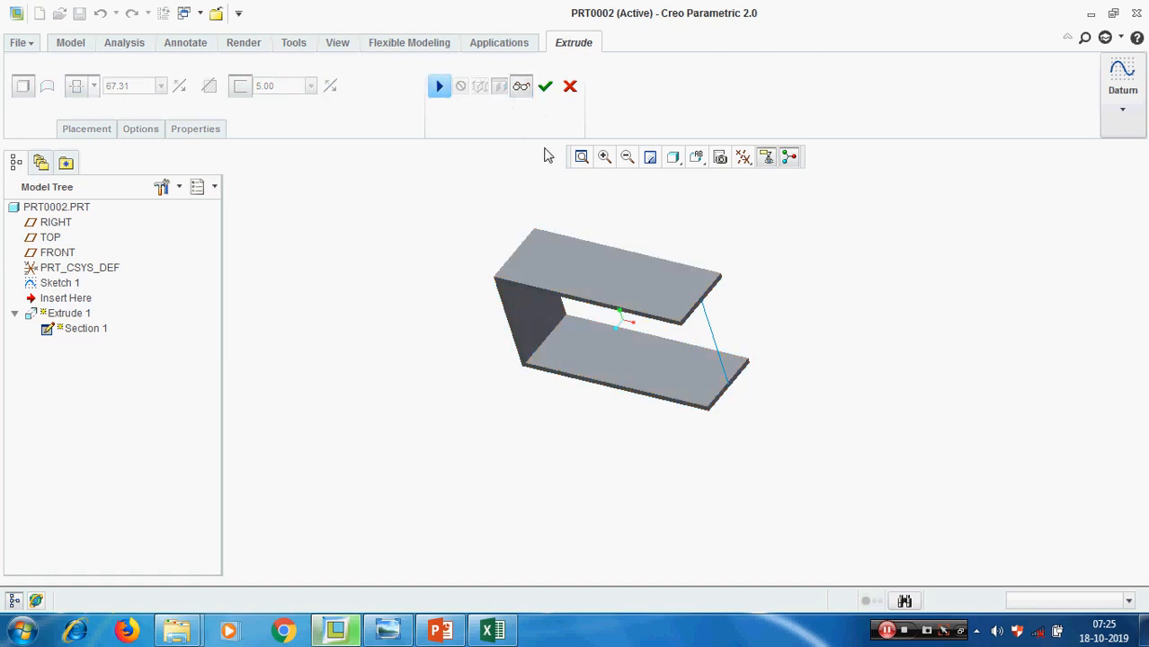
{"action": "left_click", "coordinate": [546, 88]}
{"action": "left_click", "coordinate": [913, 311]}
{"action": "left_click", "coordinate": [442, 632]}
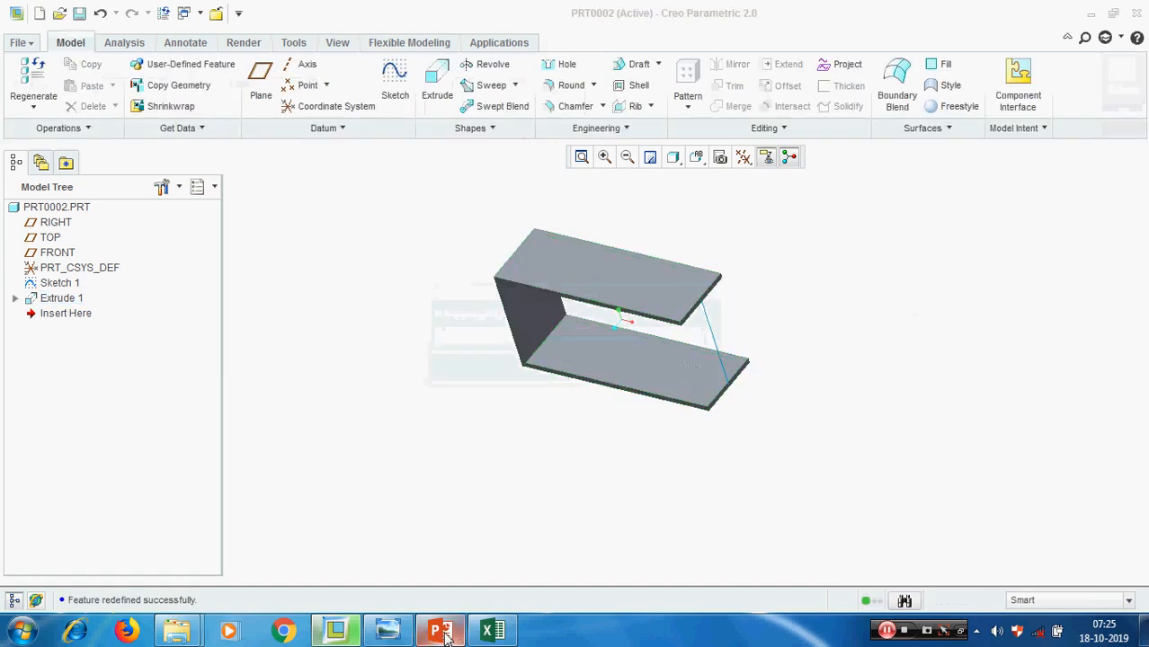
{"action": "left_click", "coordinate": [440, 632]}
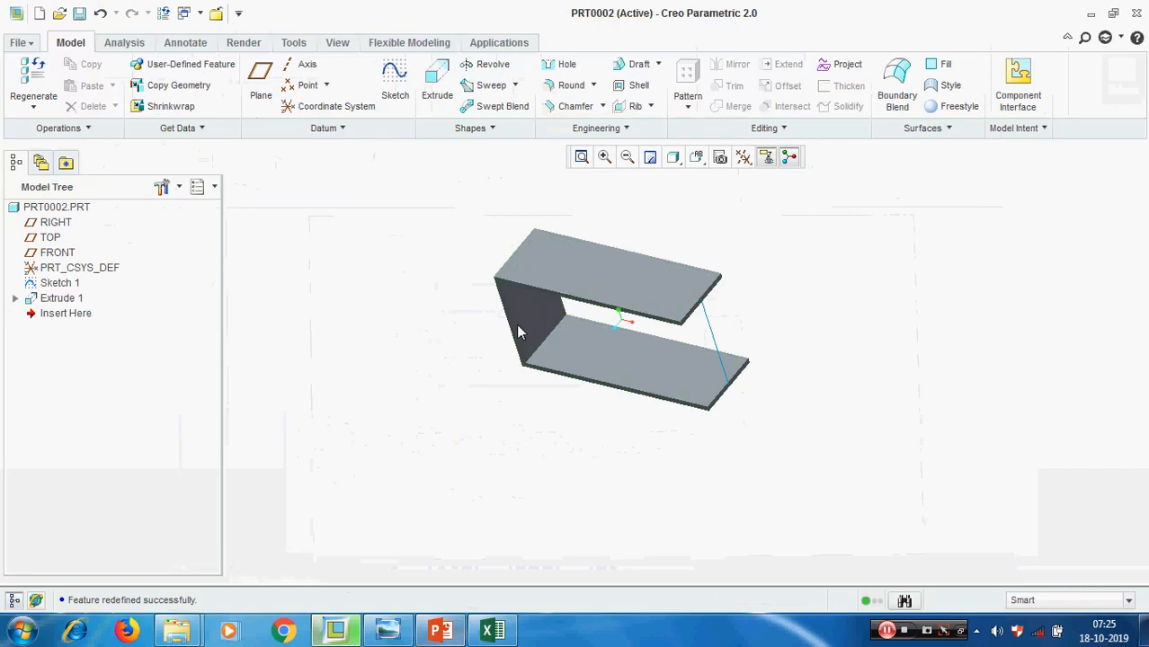
{"action": "left_click", "coordinate": [61, 298]}
{"action": "right_click", "coordinate": [68, 303]}
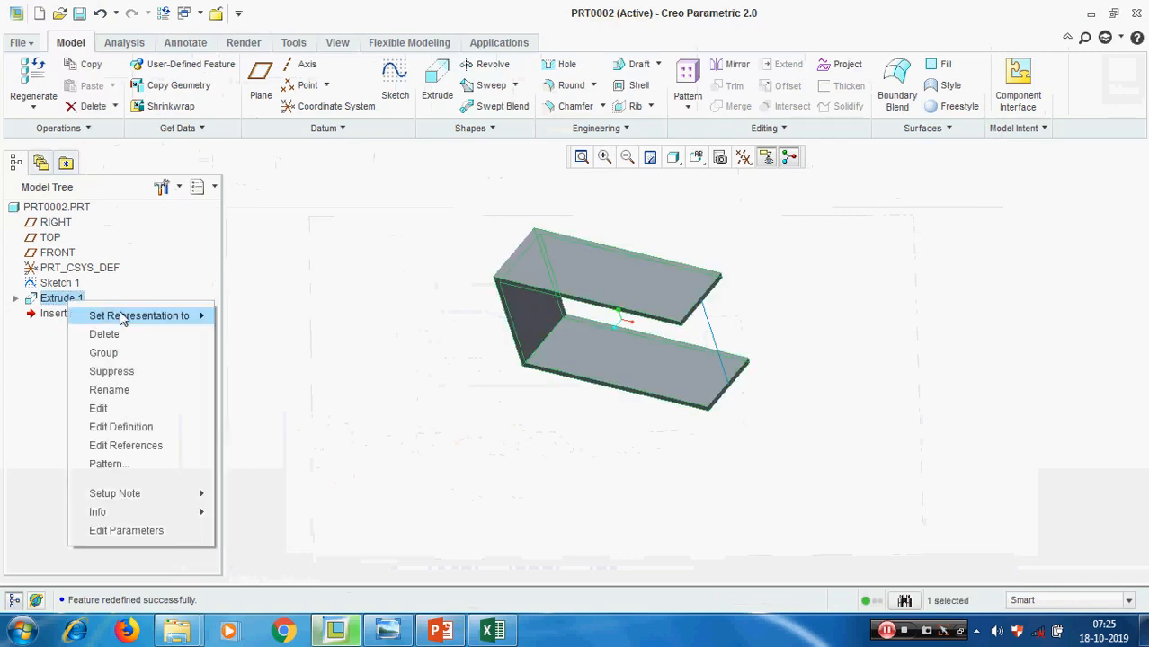
{"action": "left_click", "coordinate": [106, 334]}
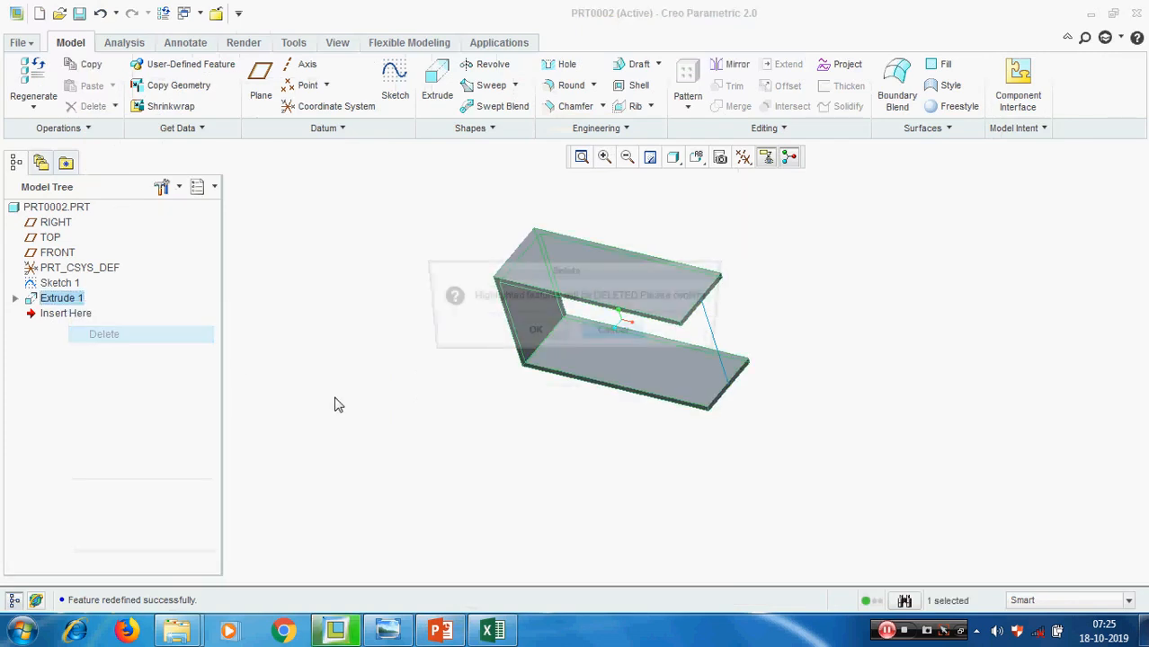
{"action": "left_click", "coordinate": [616, 334]}
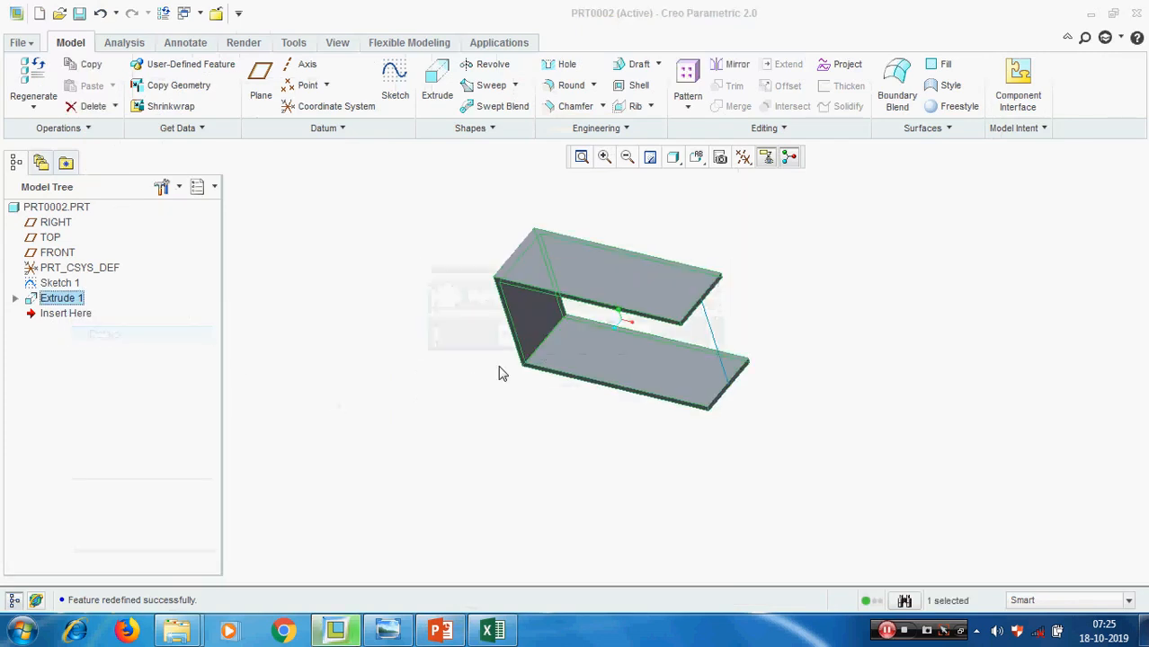
Delete Extrude 1 from the part and confirm the deletion, keeping Sketch 1
{"action": "right_click", "coordinate": [67, 301]}
{"action": "left_click", "coordinate": [135, 331]}
{"action": "left_click", "coordinate": [544, 334]}
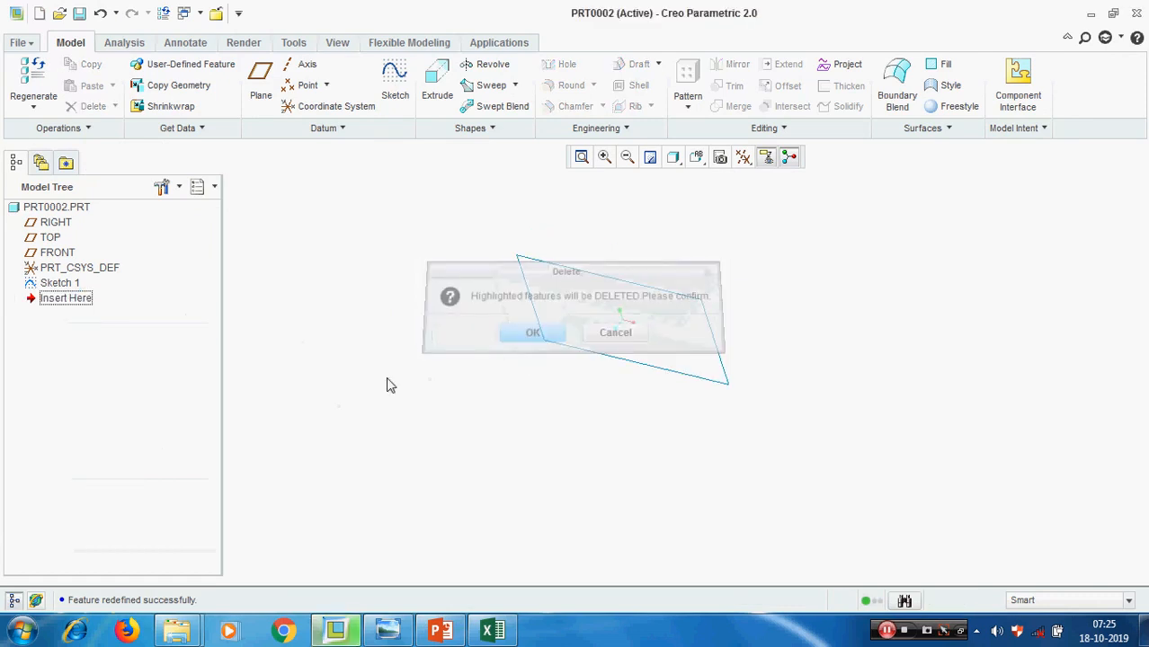
Start a new extrusion with datum planes displayed, sketch its section on the FRONT plane, and orient the sketch view parallel to the screen
{"action": "left_click", "coordinate": [436, 82]}
{"action": "left_click", "coordinate": [743, 158]}
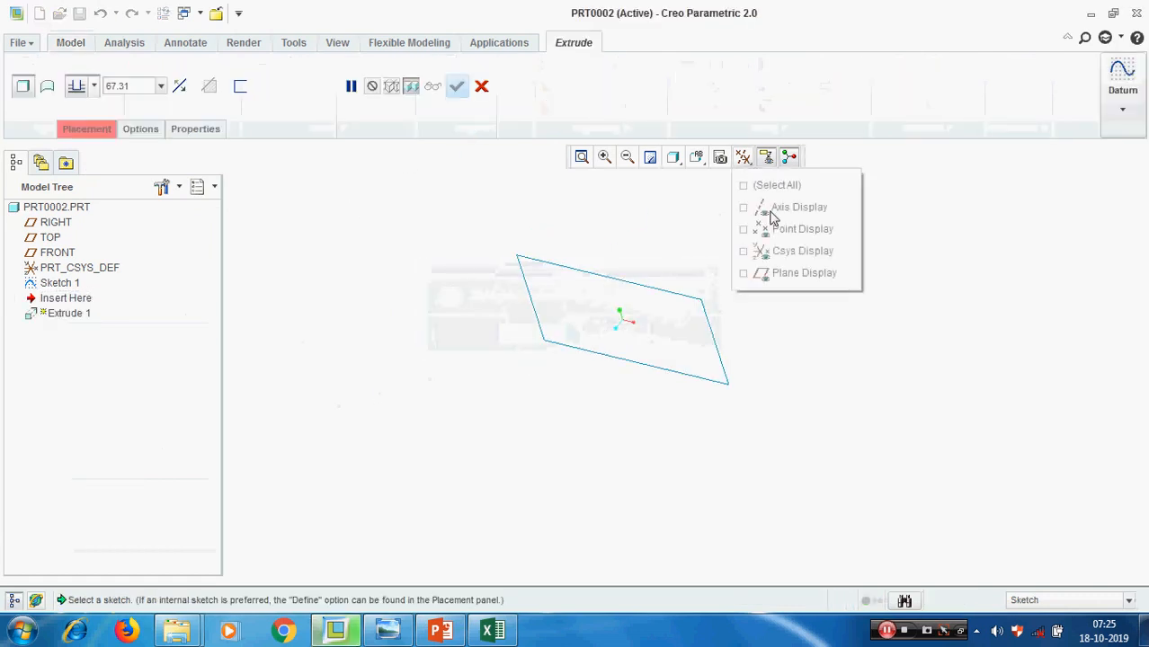
{"action": "left_click", "coordinate": [783, 274]}
{"action": "scroll", "coordinate": [745, 400], "scroll_direction": "down", "scroll_amount": 5}
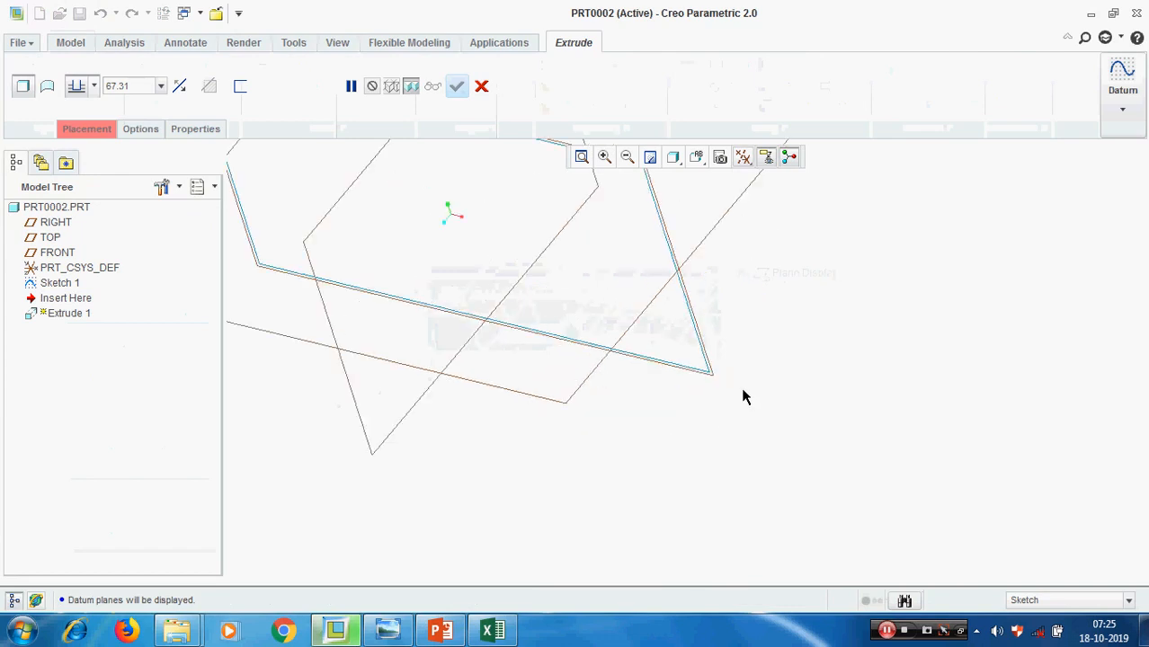
{"action": "left_click", "coordinate": [697, 367]}
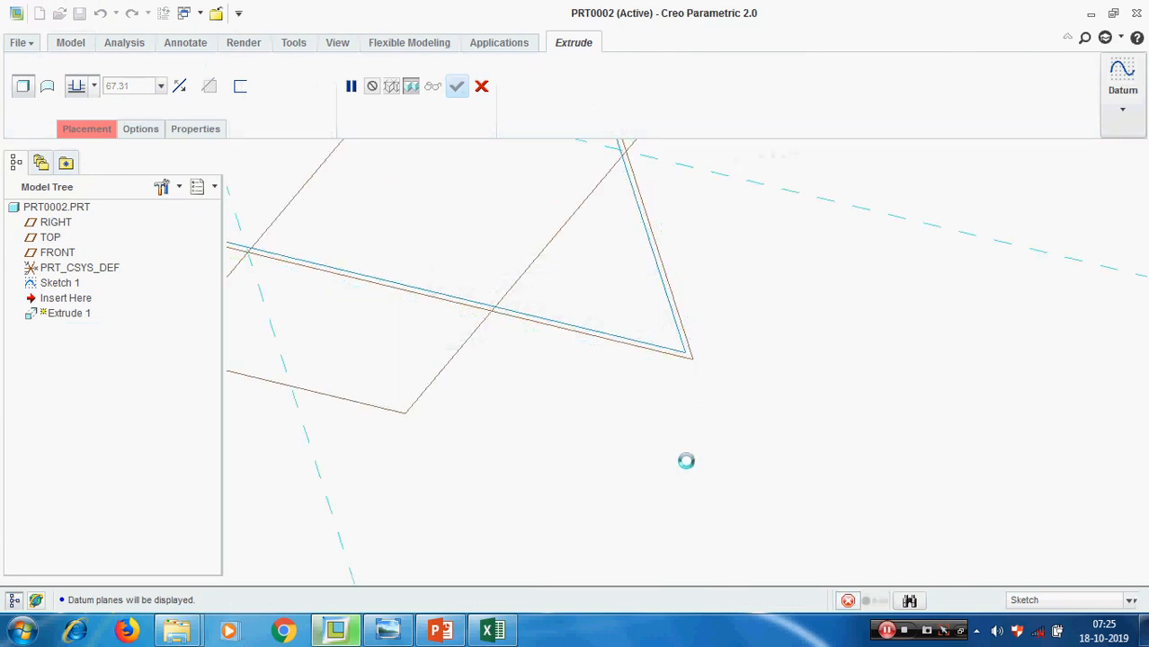
{"action": "left_click", "coordinate": [26, 107]}
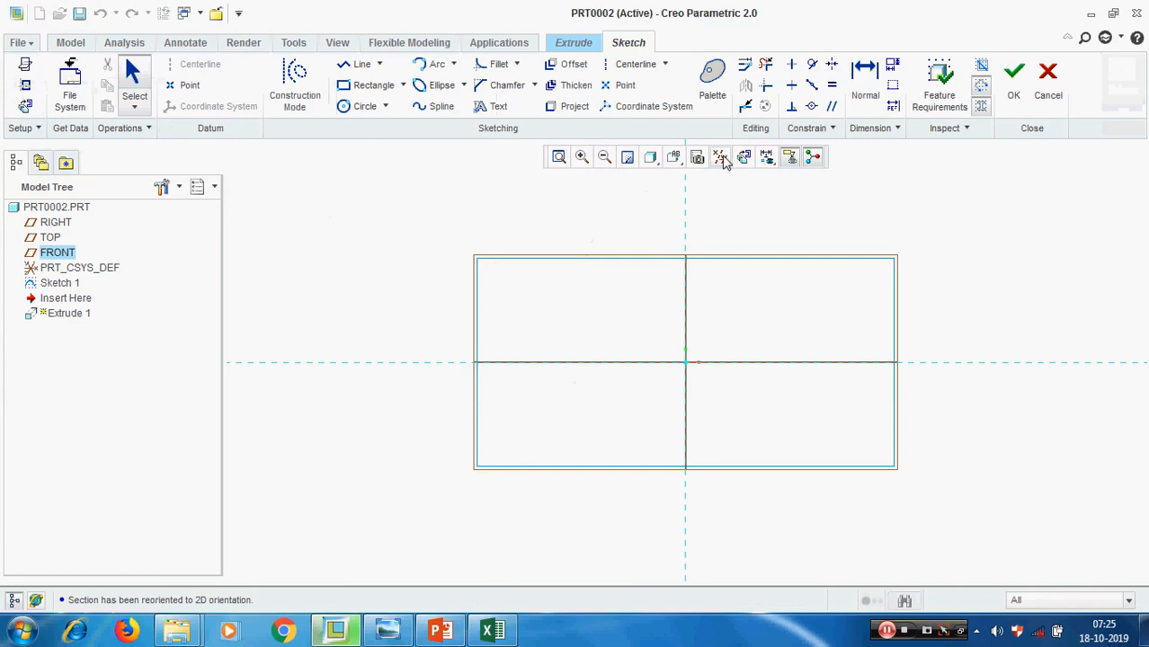
With the datum planes hidden, project the Sketch 1 rectangle as a loop into the extrusion section and finish the sketch
{"action": "left_click", "coordinate": [719, 158]}
{"action": "left_click", "coordinate": [742, 275]}
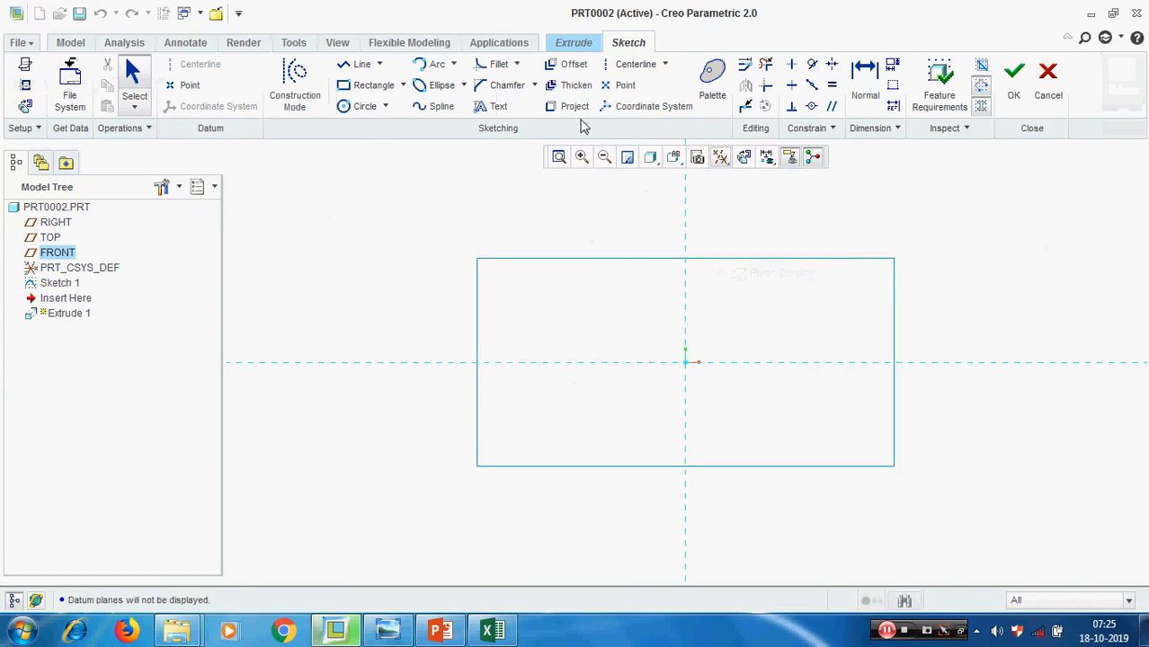
{"action": "left_click", "coordinate": [575, 110]}
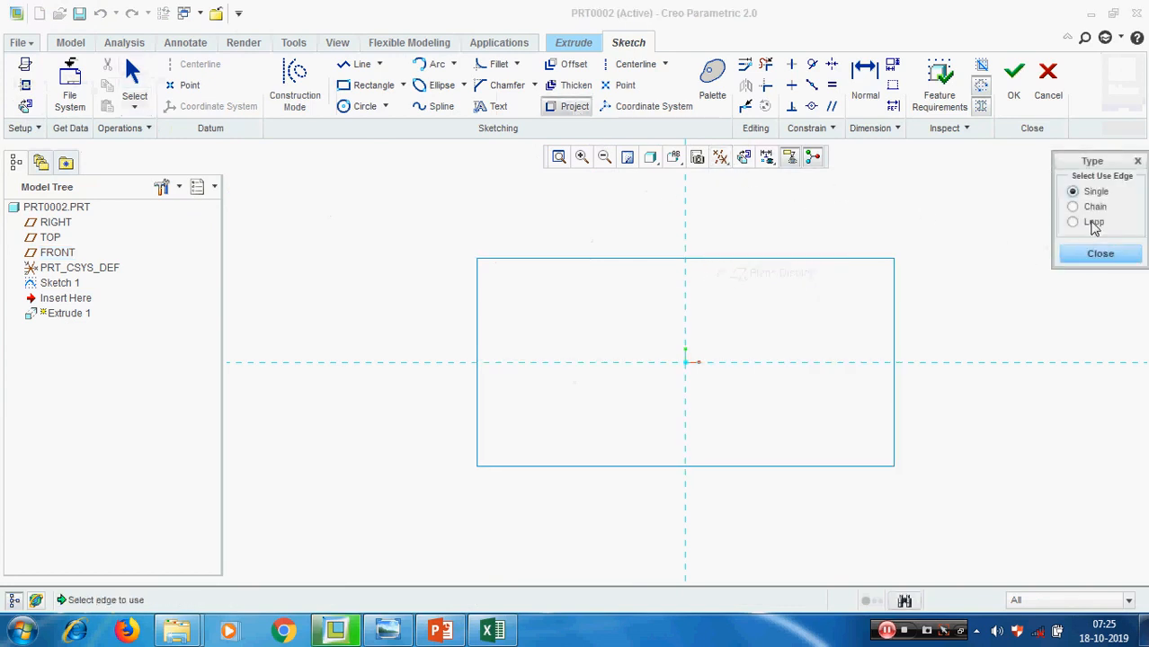
{"action": "left_click", "coordinate": [1092, 223]}
{"action": "left_click", "coordinate": [795, 259]}
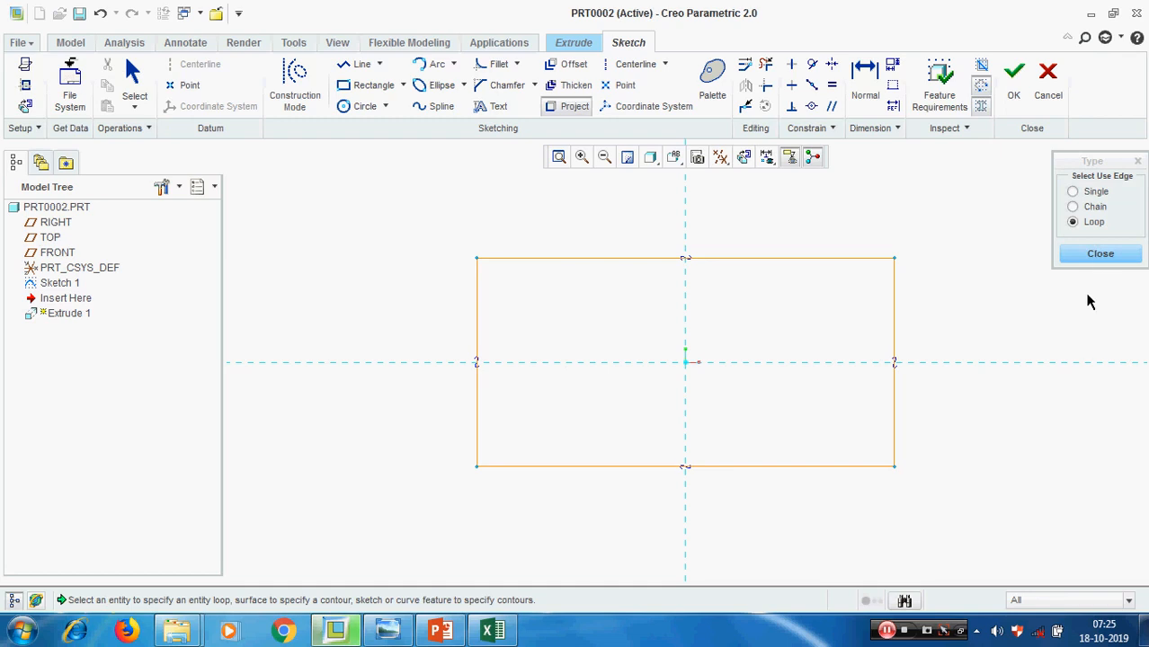
{"action": "left_click", "coordinate": [1100, 253]}
{"action": "left_click", "coordinate": [1014, 83]}
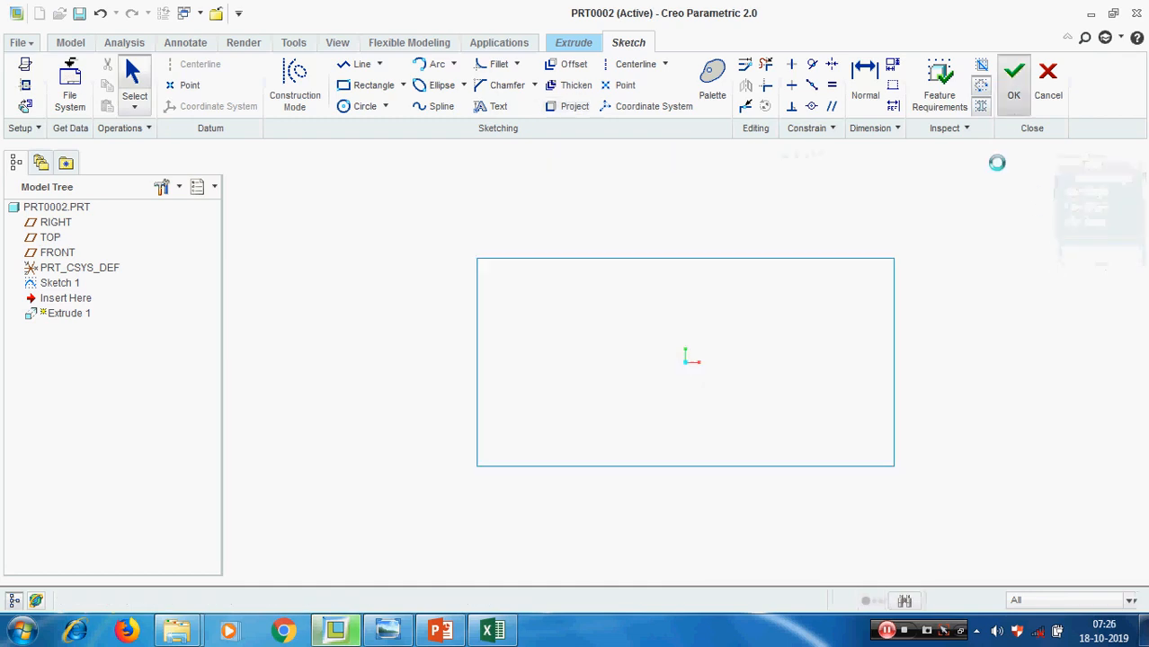
Set the extrusion depth of the rectangle to 50, accept the solid block, and clear the selection
{"action": "double_click", "coordinate": [136, 85]}
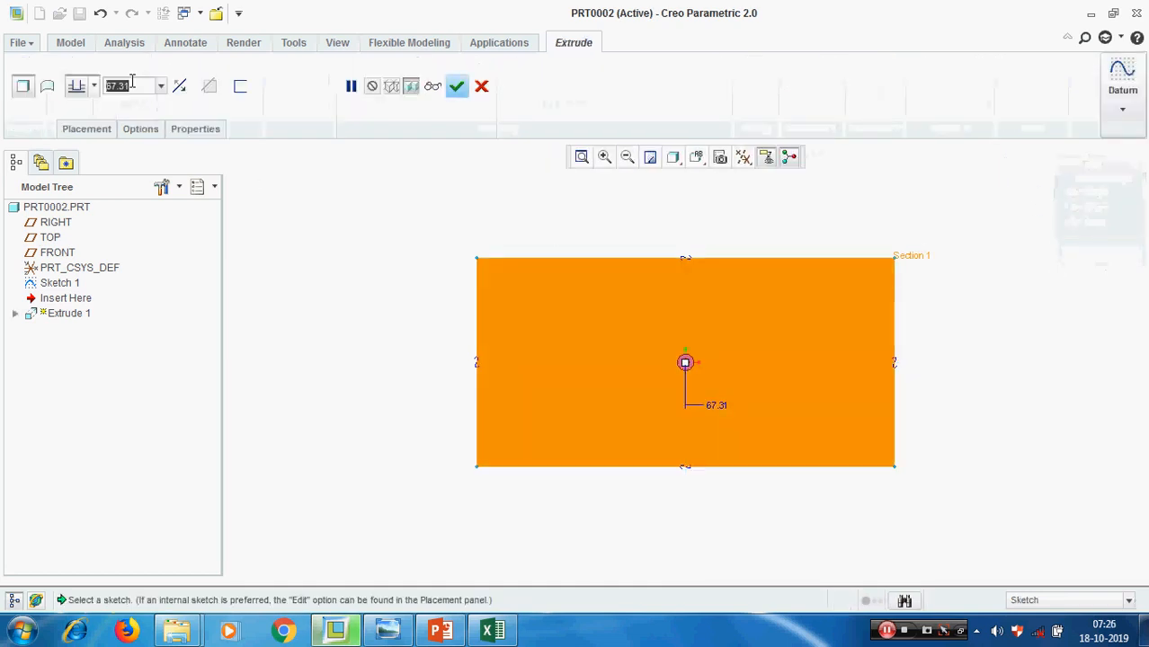
{"action": "type", "text": "50"}
{"action": "key", "text": "Return"}
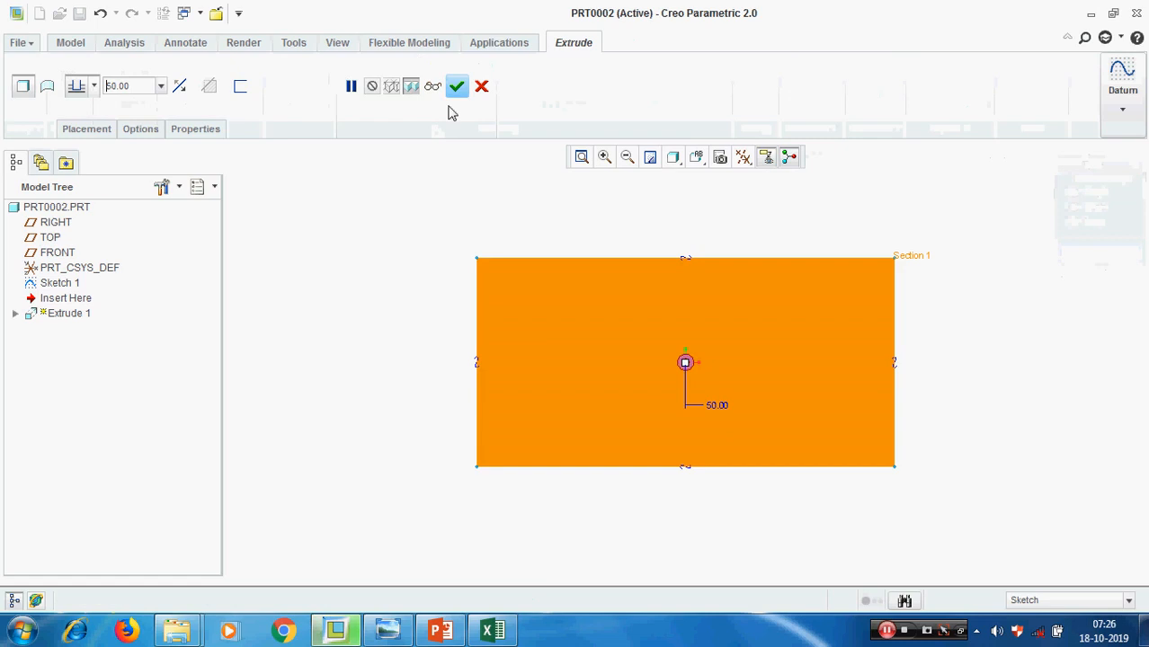
{"action": "left_click", "coordinate": [457, 85]}
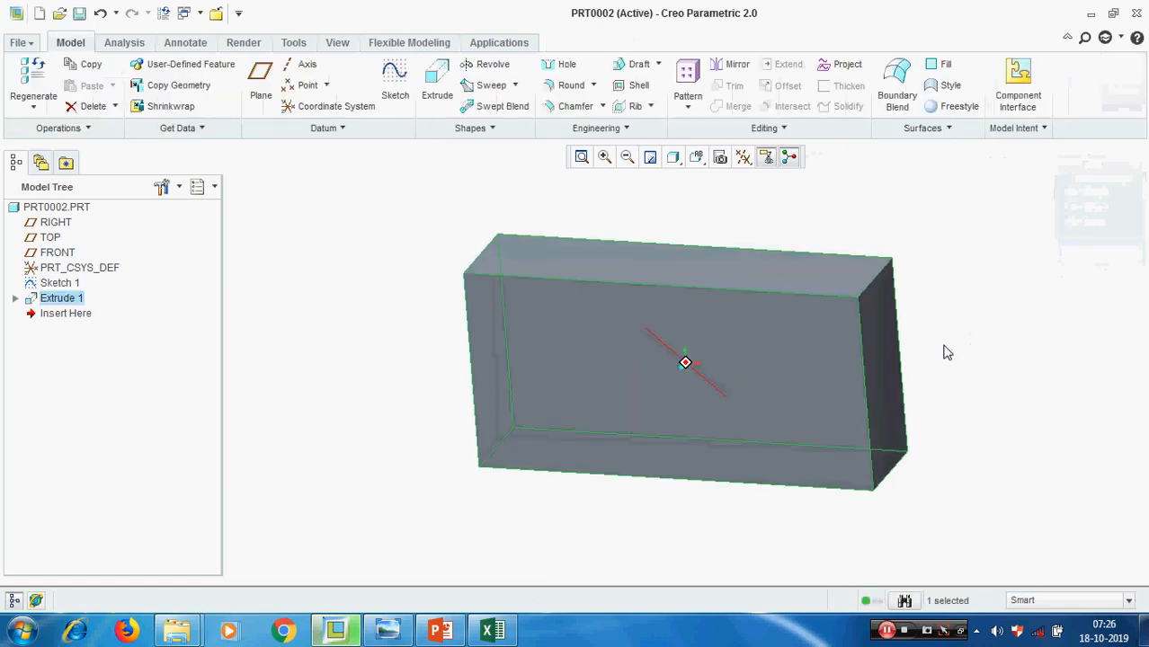
{"action": "left_click", "coordinate": [1040, 333]}
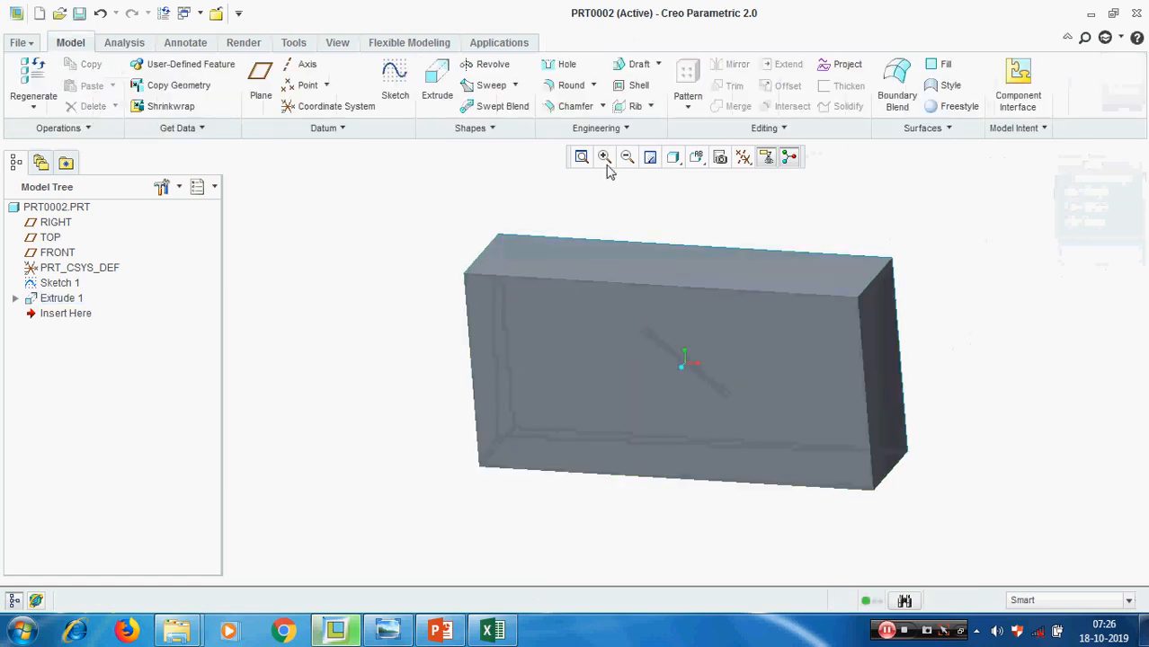
Round the block's four corner edges running along the extrusion depth with a radius of 10
{"action": "left_click", "coordinate": [571, 84]}
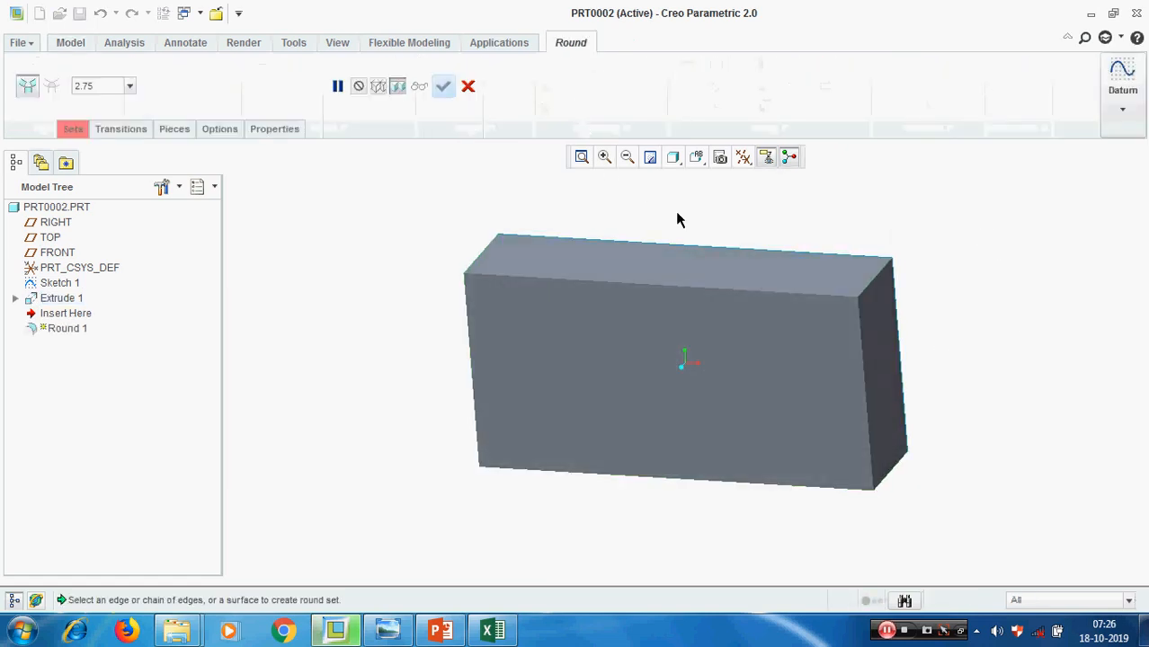
{"action": "left_click", "coordinate": [870, 280]}
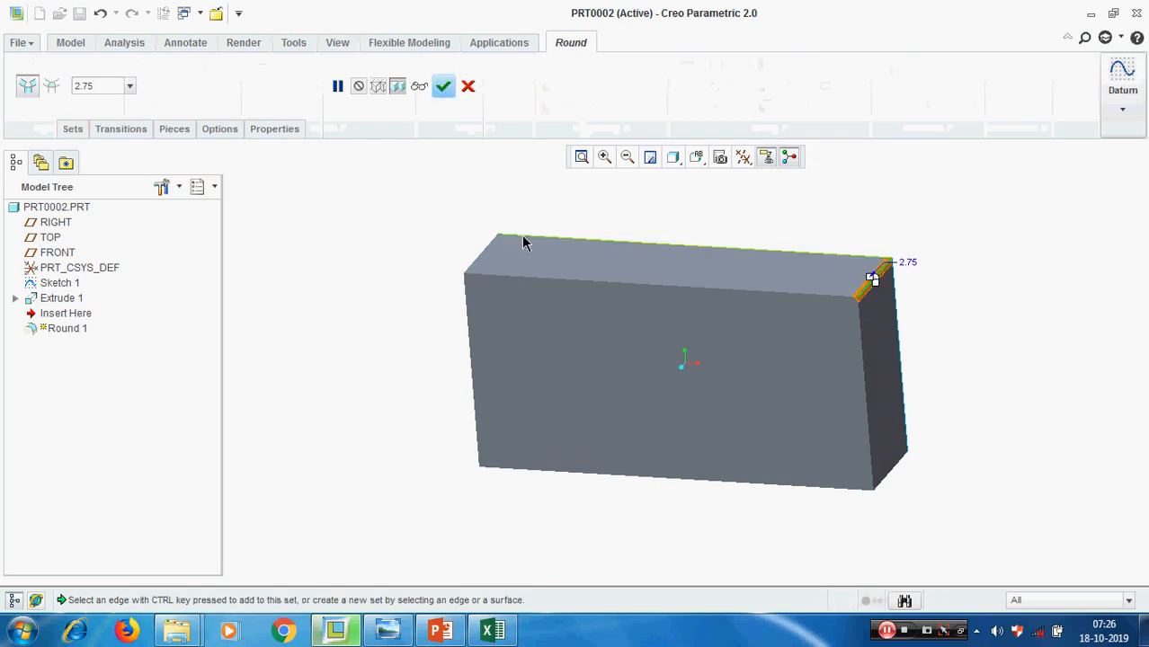
{"action": "left_click", "coordinate": [477, 256], "text": "ctrl"}
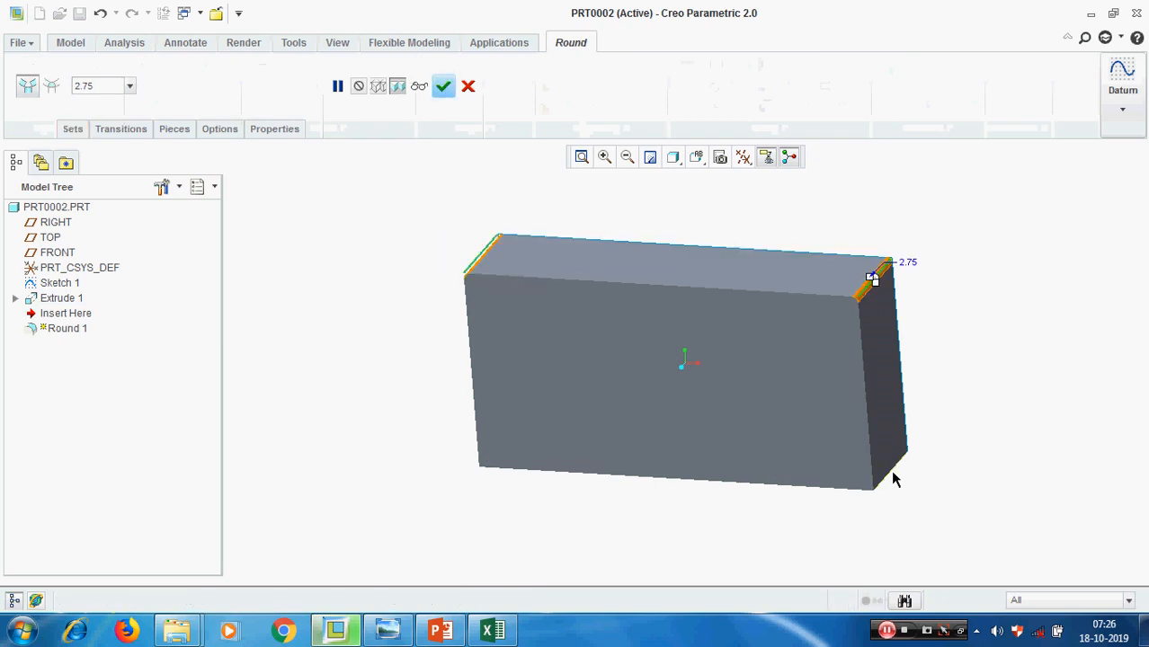
{"action": "middle_click_drag", "start_coordinate": [975, 339], "coordinate": [780, 537]}
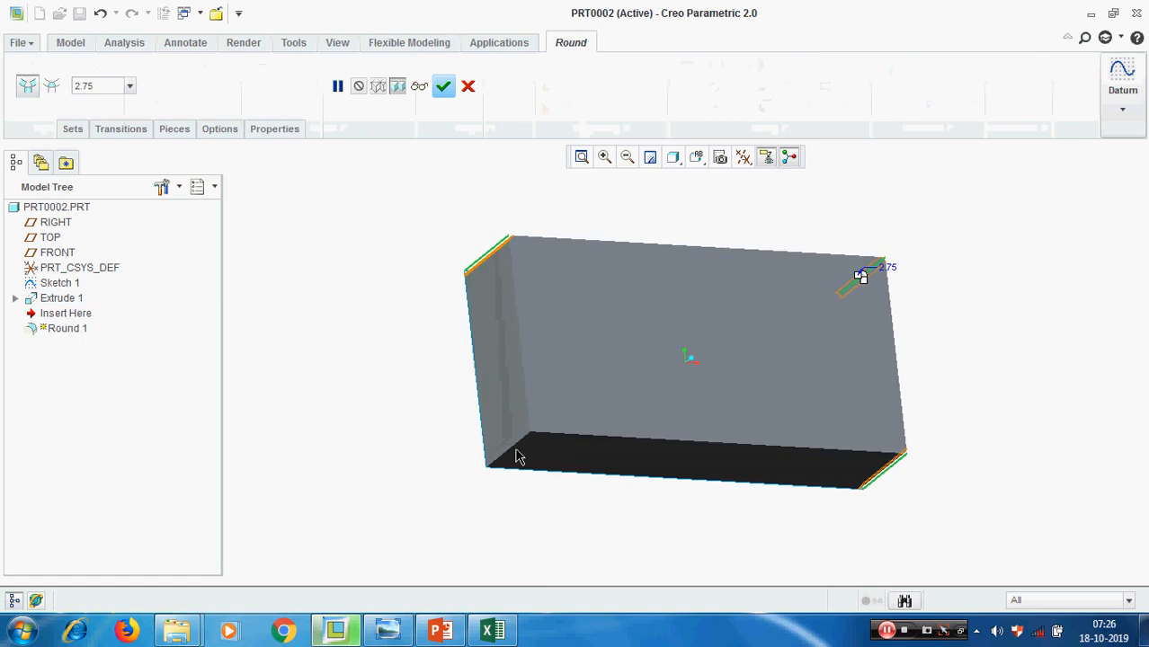
{"action": "middle_click_drag", "start_coordinate": [1008, 321], "coordinate": [969, 368]}
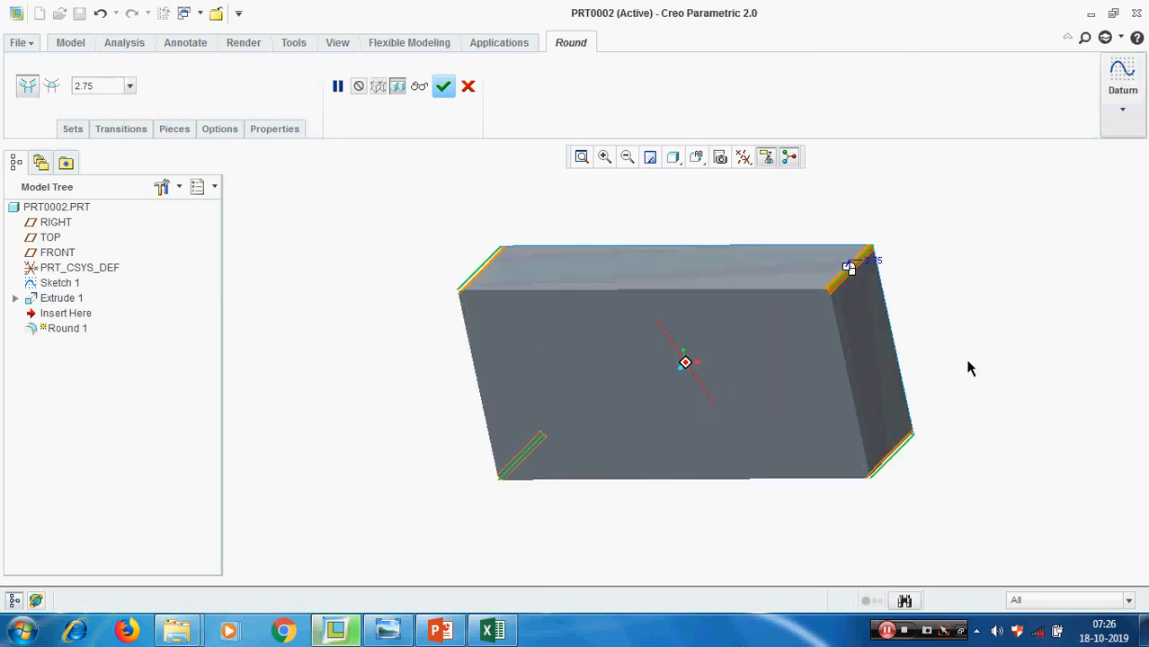
{"action": "double_click", "coordinate": [105, 89]}
{"action": "type", "text": "10"}
{"action": "key", "text": "Return"}
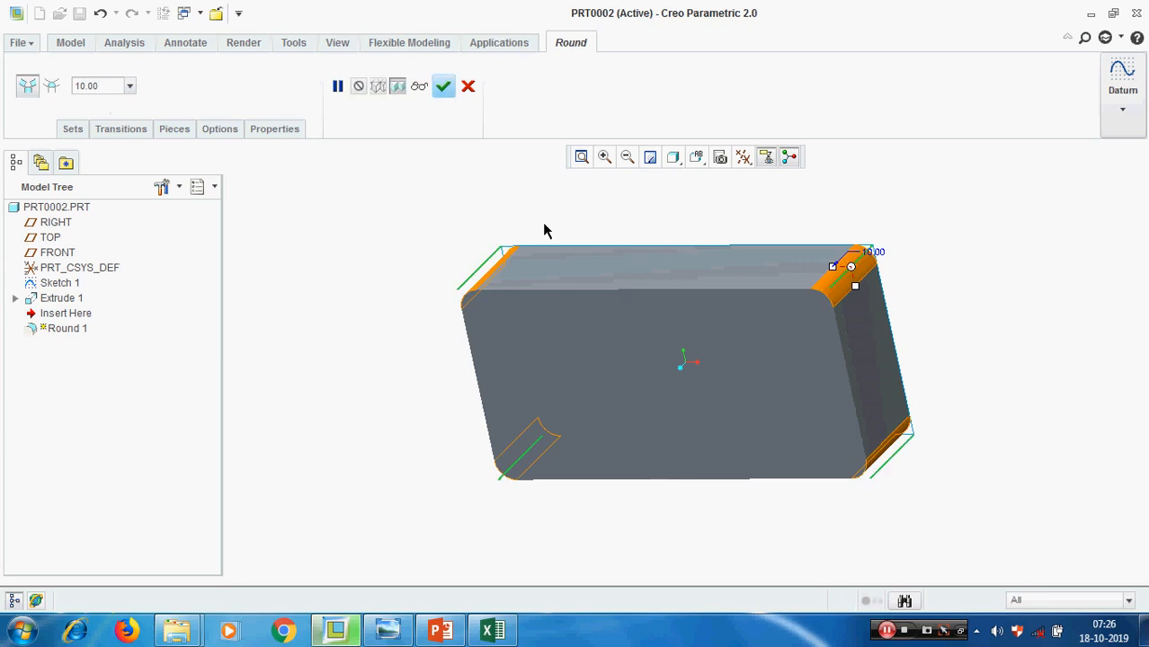
{"action": "left_click", "coordinate": [443, 85]}
Start a new extrusion with its section sketched on the block's large front face, and orient the sketch view parallel to the screen
{"action": "mouse_move", "coordinate": [343, 343]}
{"action": "middle_mouse_down"}
{"action": "mouse_move", "coordinate": [379, 324]}
{"action": "mouse_move", "coordinate": [352, 325]}
{"action": "middle_mouse_up"}
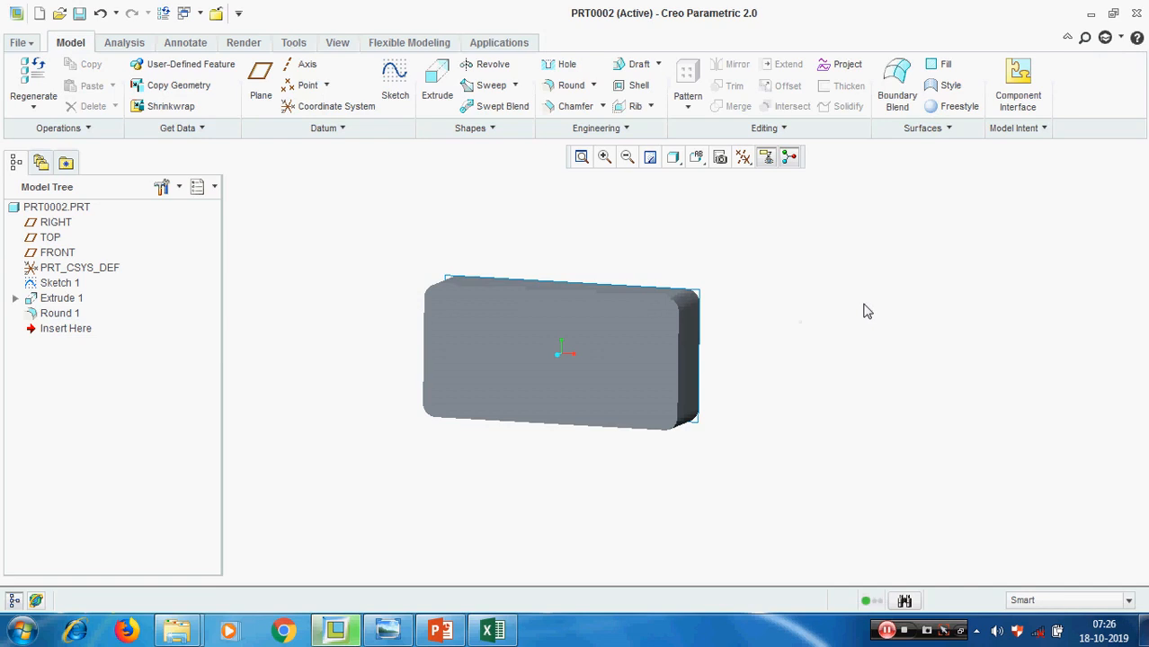
{"action": "middle_click_drag", "start_coordinate": [789, 359], "coordinate": [782, 354]}
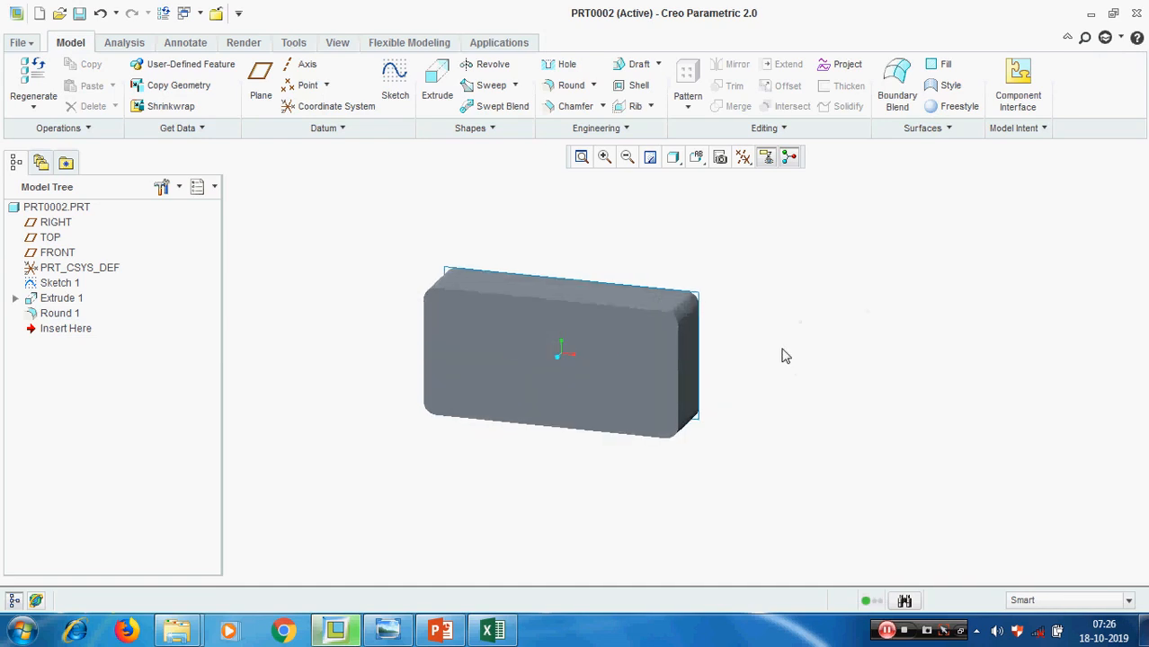
{"action": "scroll", "coordinate": [418, 365], "scroll_direction": "down", "scroll_amount": 2}
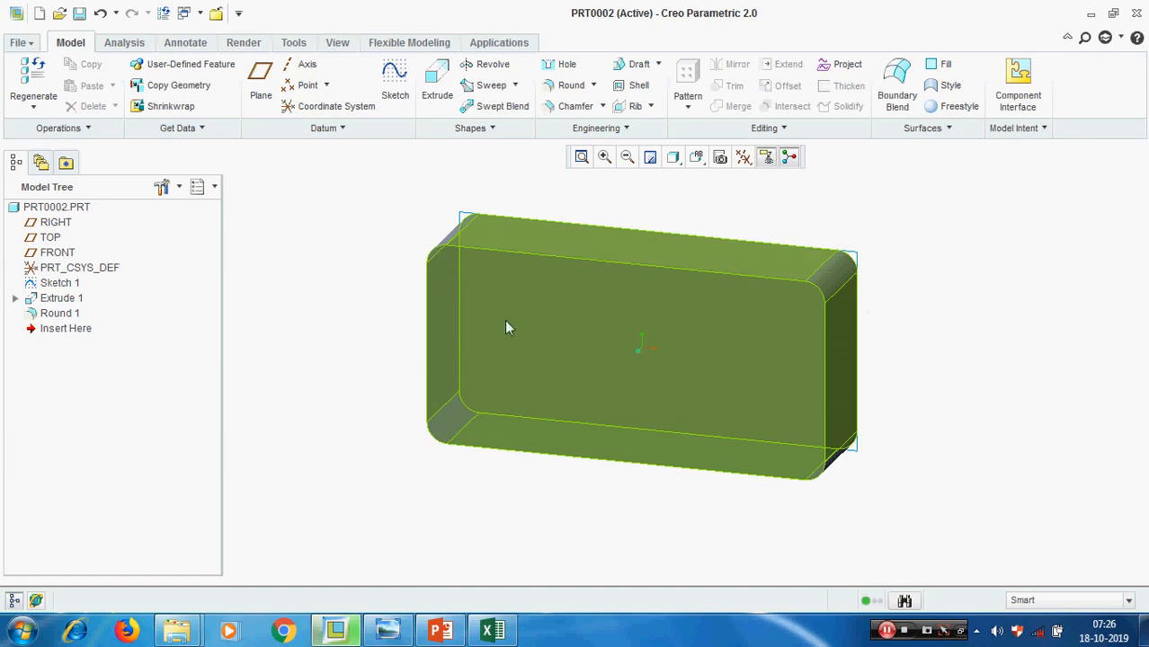
{"action": "mouse_move", "coordinate": [971, 336]}
{"action": "middle_mouse_down"}
{"action": "mouse_move", "coordinate": [959, 292]}
{"action": "mouse_move", "coordinate": [959, 342]}
{"action": "middle_mouse_up"}
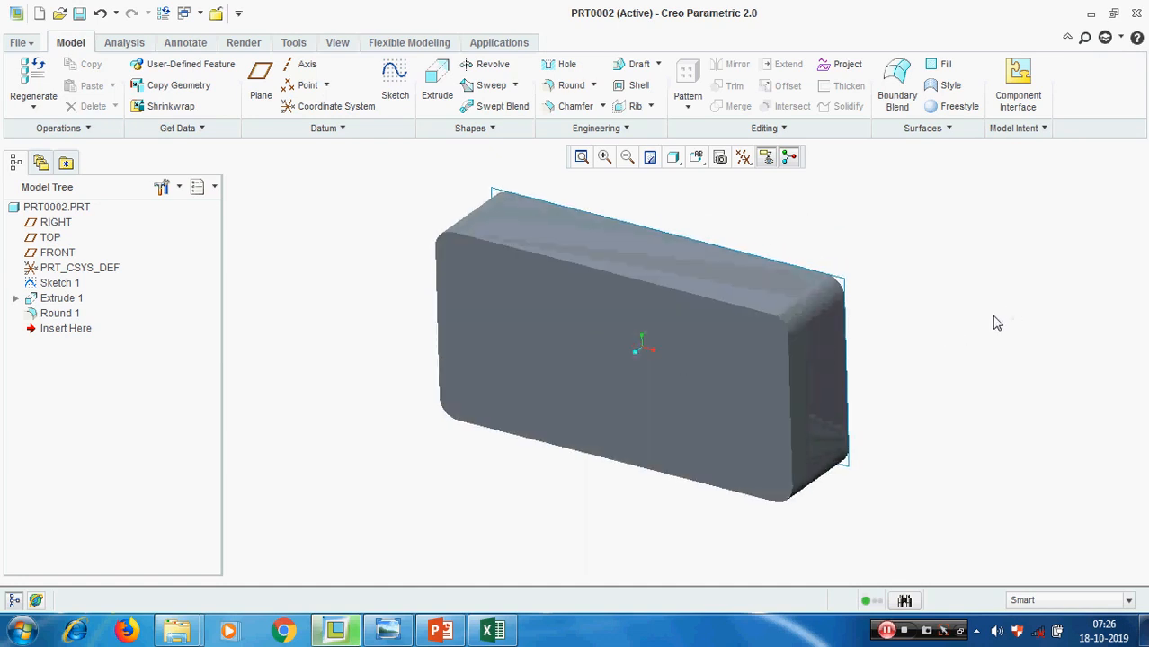
{"action": "left_click", "coordinate": [435, 93]}
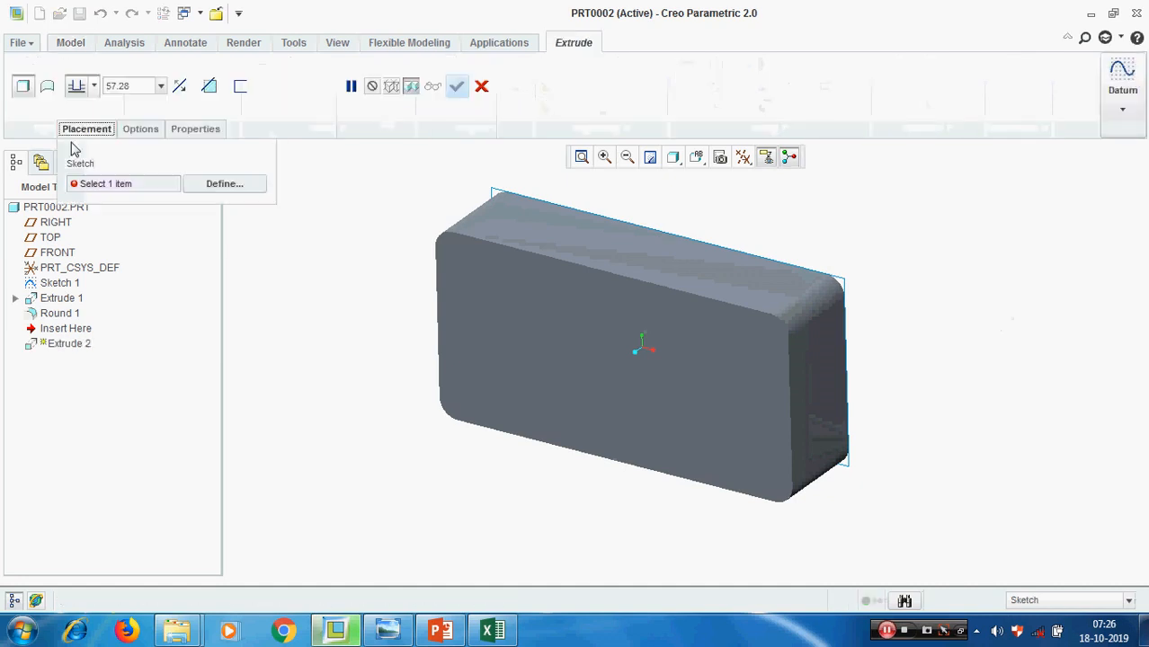
{"action": "left_click", "coordinate": [225, 184]}
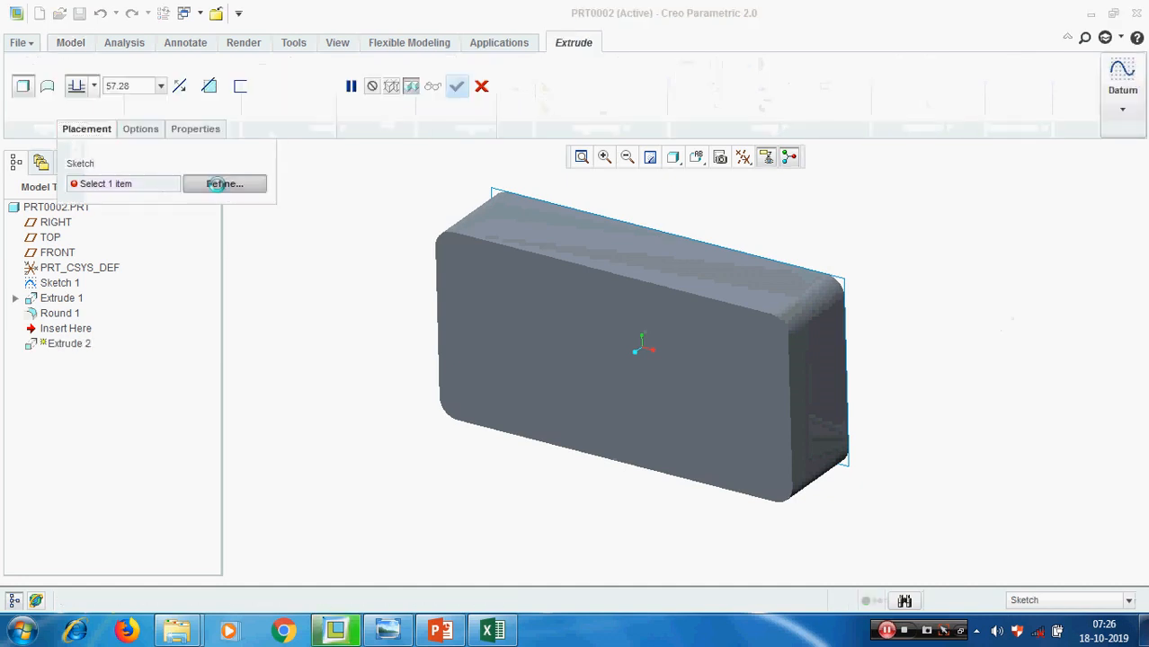
{"action": "left_click", "coordinate": [549, 346]}
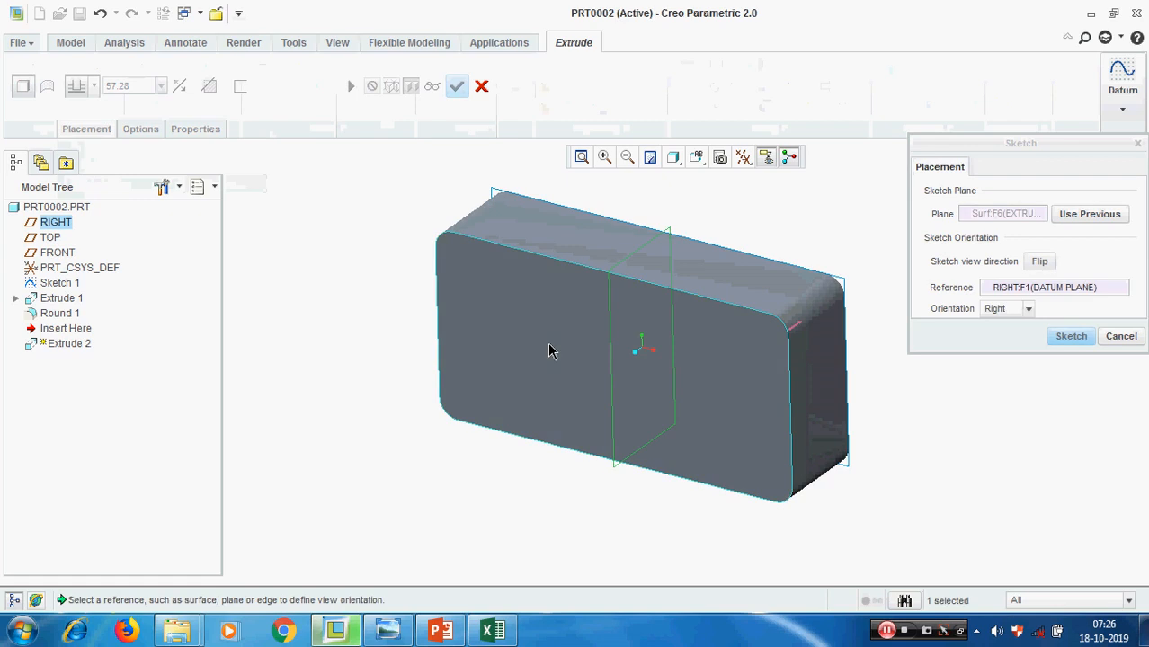
{"action": "left_click", "coordinate": [1071, 336]}
{"action": "left_click", "coordinate": [26, 106]}
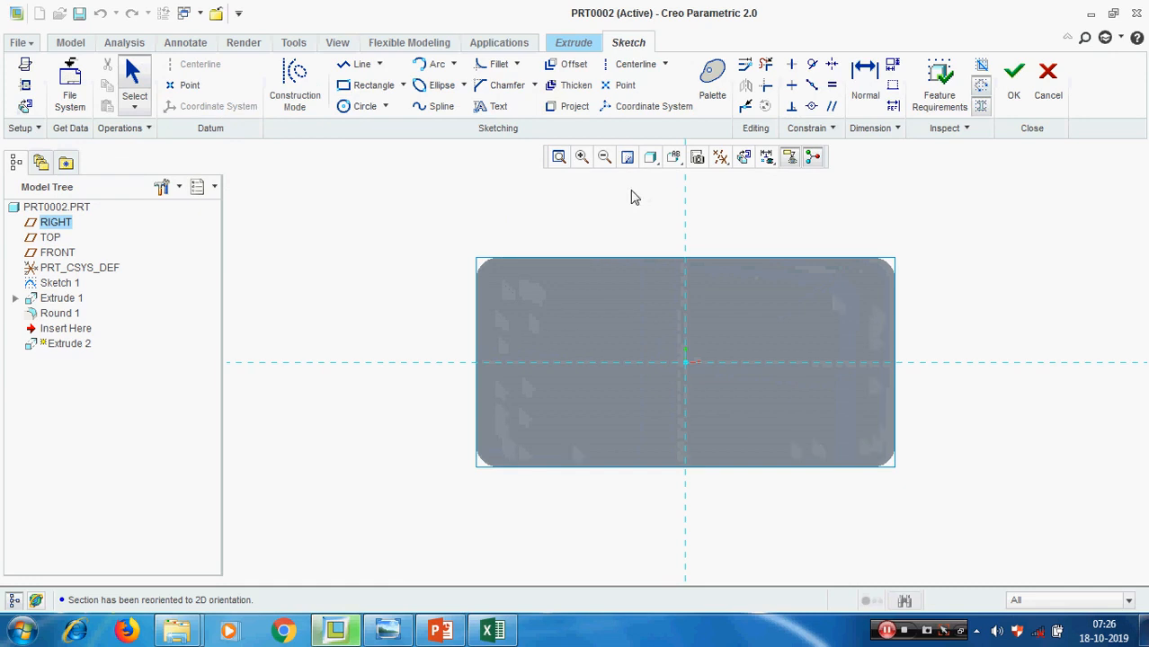
Offset the front face's outer contour as a loop by -10 so the section lies inside the block's outline
{"action": "left_click", "coordinate": [573, 72]}
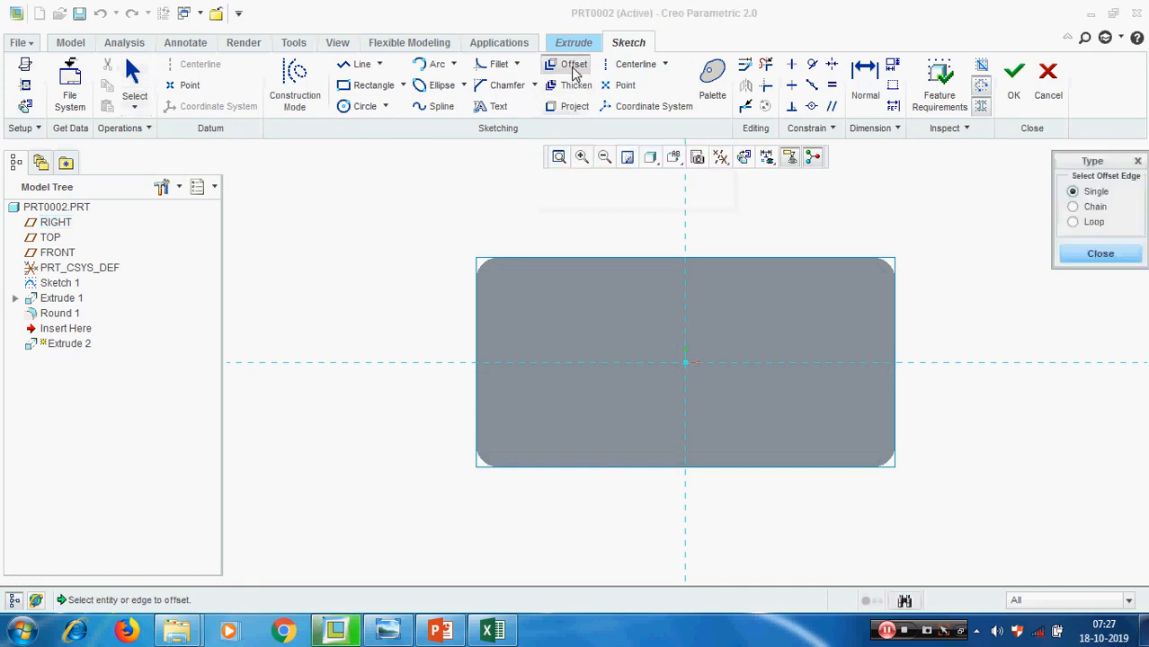
{"action": "left_click", "coordinate": [1078, 222]}
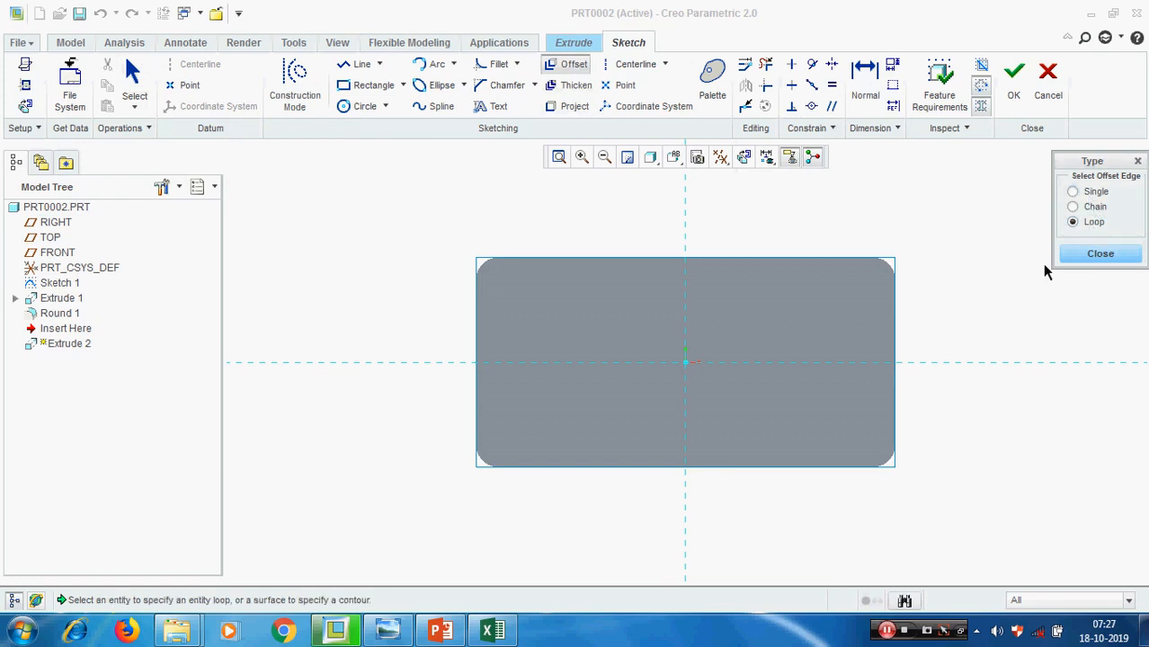
{"action": "left_click", "coordinate": [843, 300]}
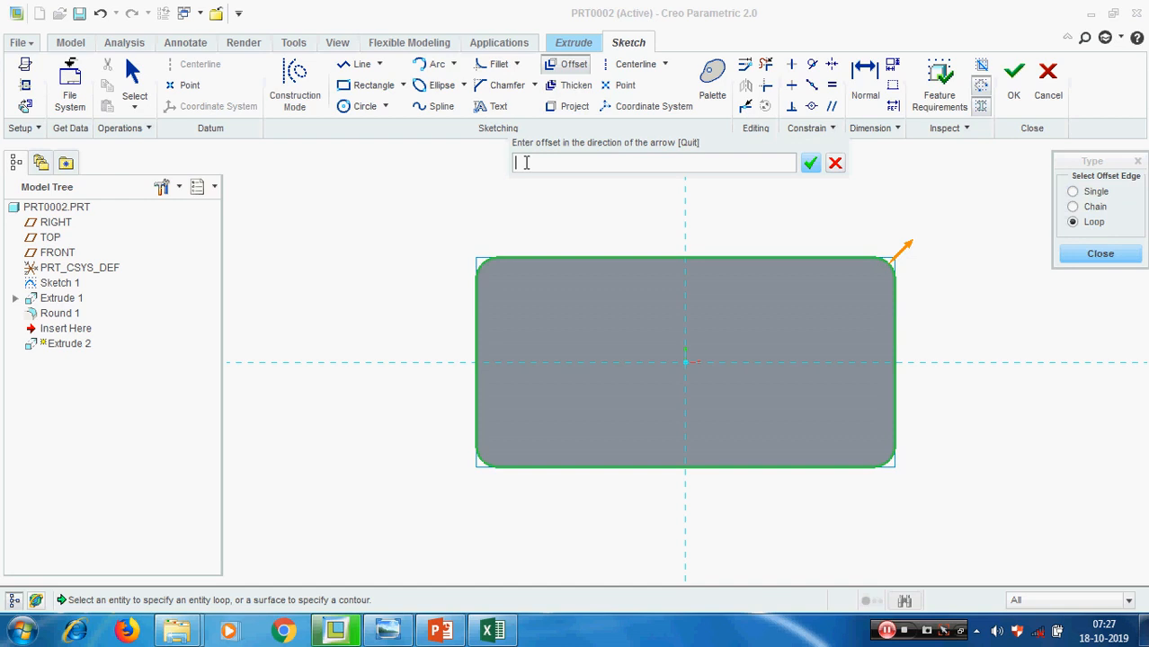
{"action": "type", "text": "-10"}
{"action": "key", "text": "Return"}
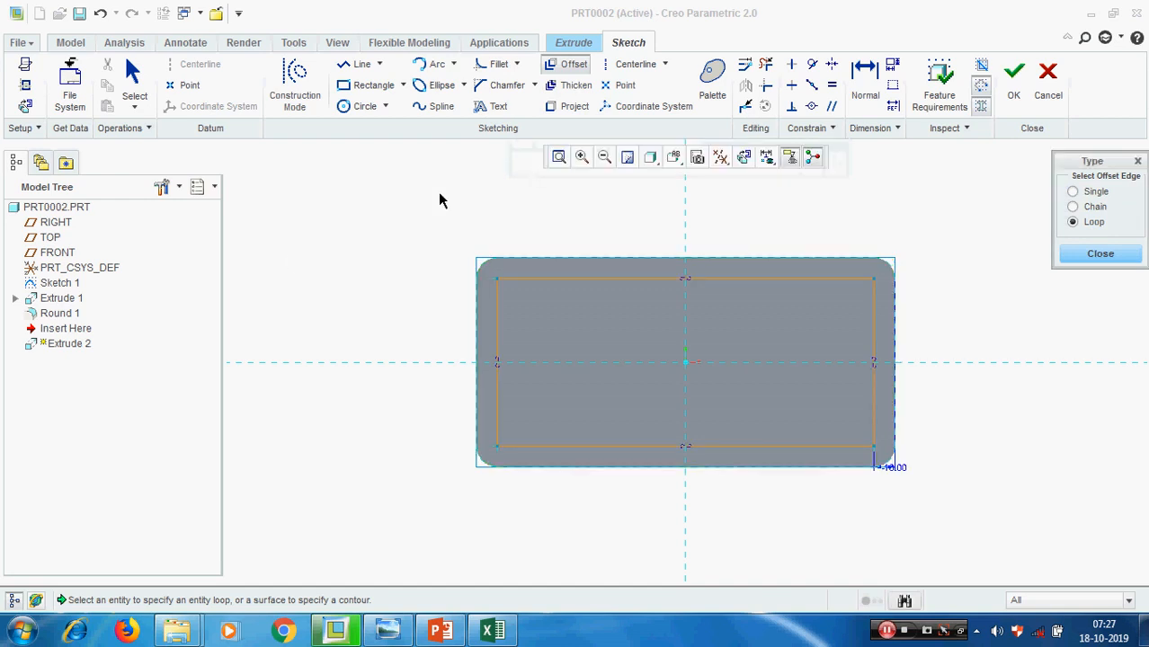
{"action": "scroll", "coordinate": [518, 283], "scroll_direction": "down", "scroll_amount": 4}
{"action": "scroll", "coordinate": [508, 287], "scroll_direction": "up", "scroll_amount": 3}
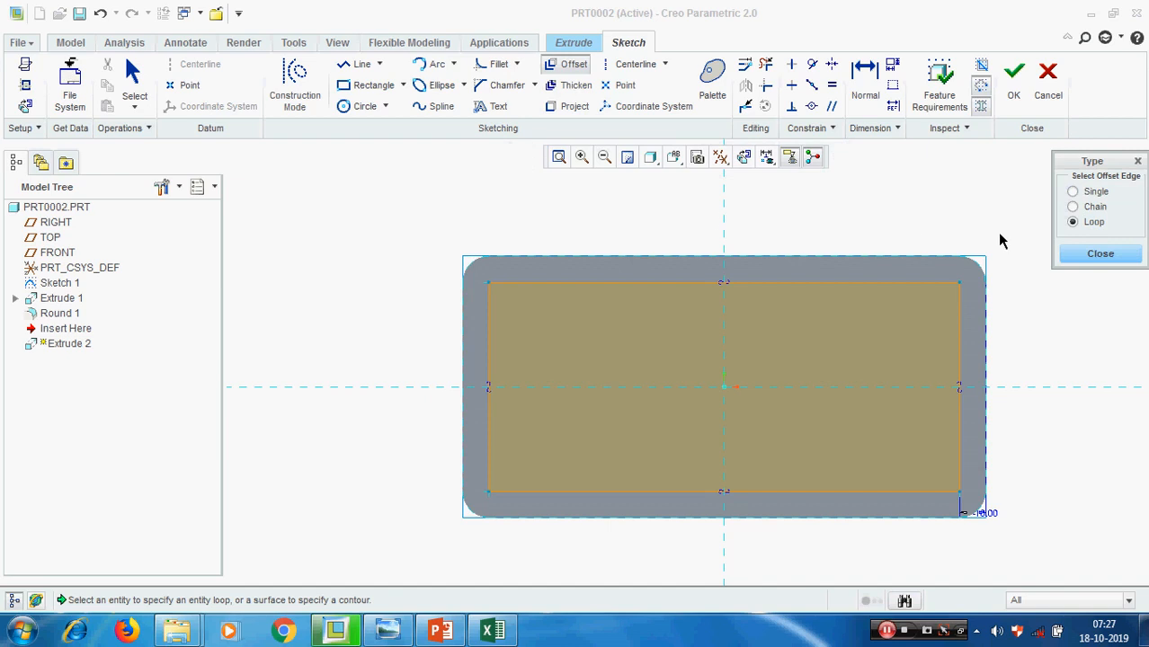
{"action": "scroll", "coordinate": [991, 283], "scroll_direction": "down", "scroll_amount": 2}
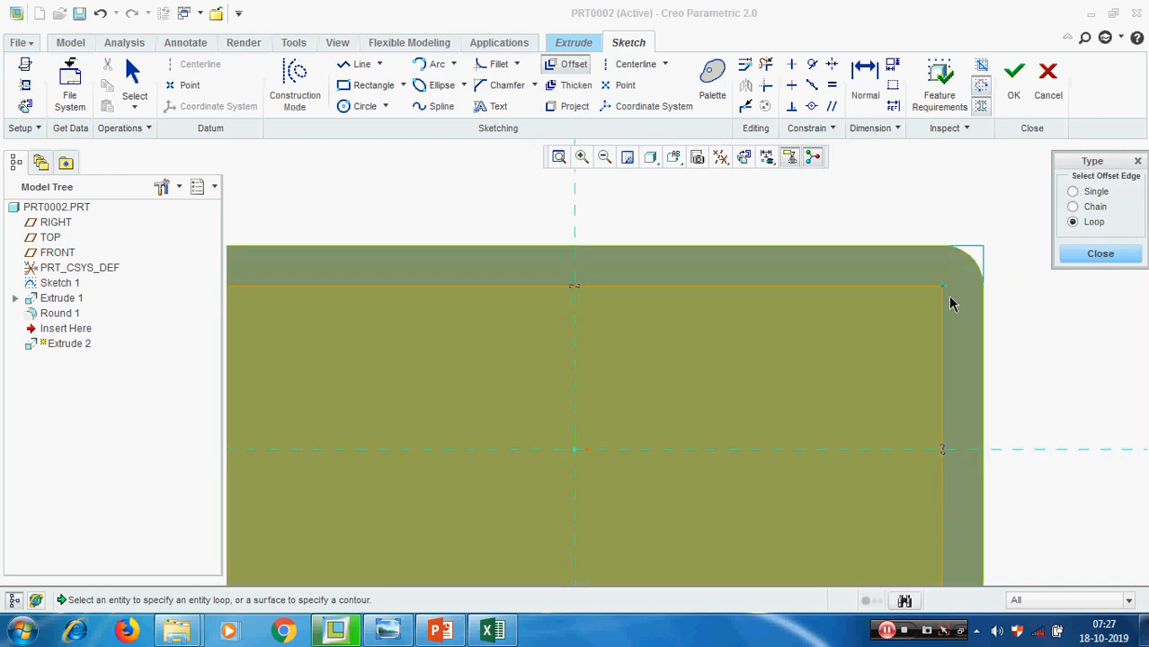
{"action": "scroll", "coordinate": [958, 293], "scroll_direction": "down", "scroll_amount": 3}
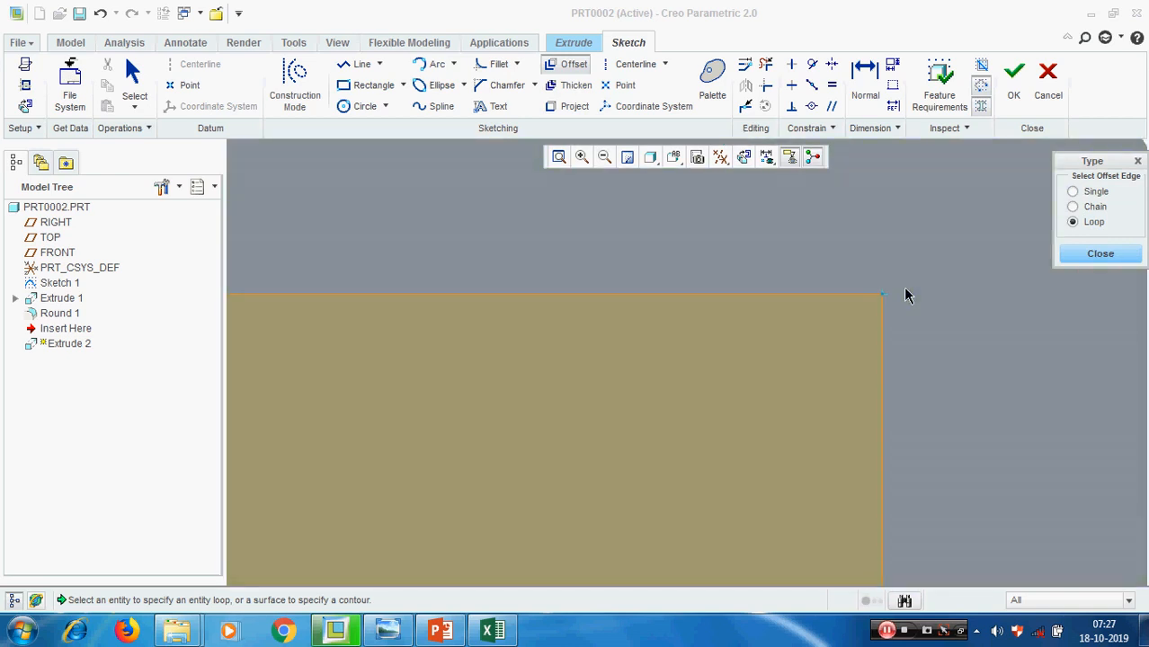
{"action": "scroll", "coordinate": [906, 292], "scroll_direction": "up", "scroll_amount": 4}
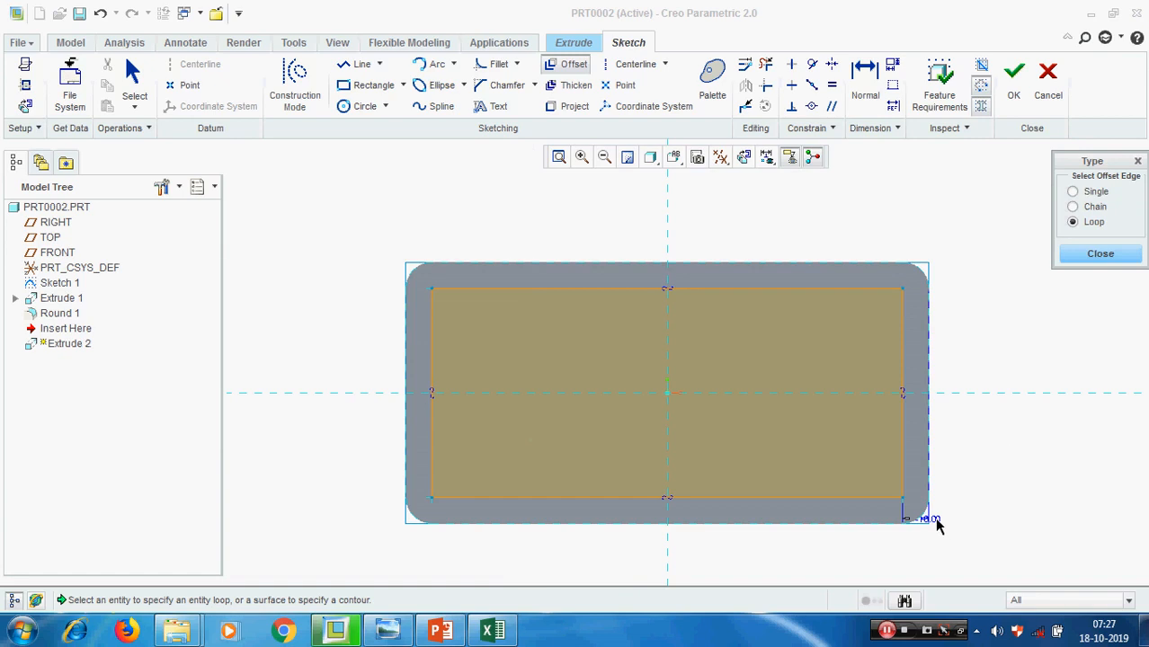
{"action": "left_click", "coordinate": [1123, 254]}
Change the section's offset dimension to -3, check the rounded corners of the inner loop, and finish the sketch
{"action": "double_click", "coordinate": [935, 519]}
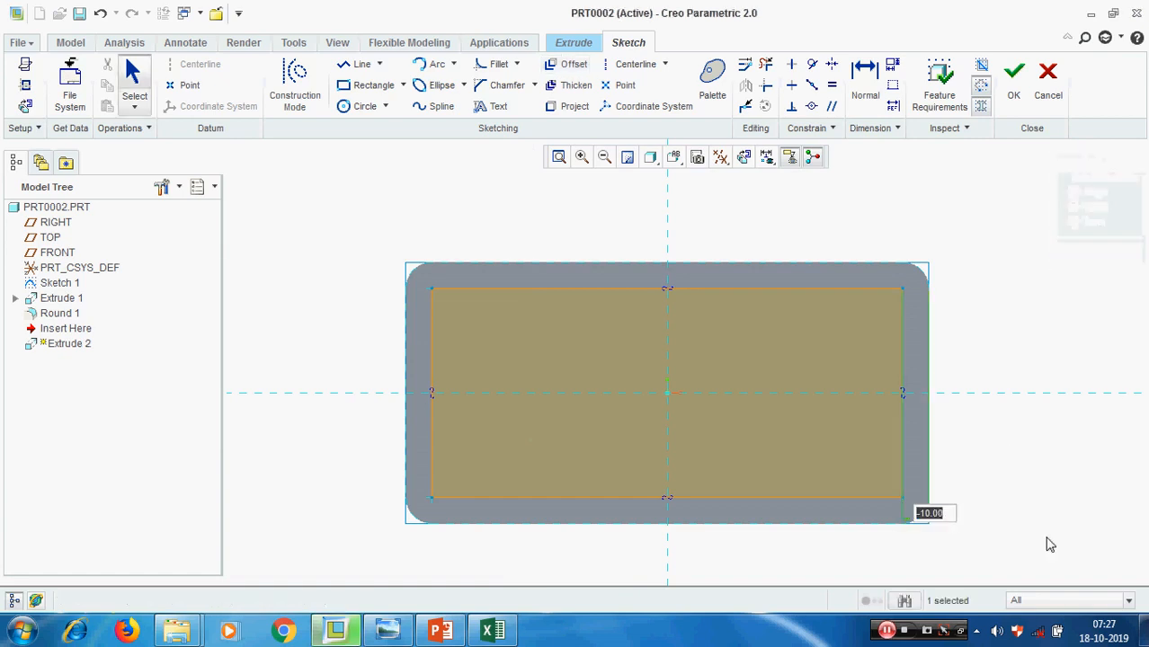
{"action": "type", "text": "-3"}
{"action": "key", "text": "Return"}
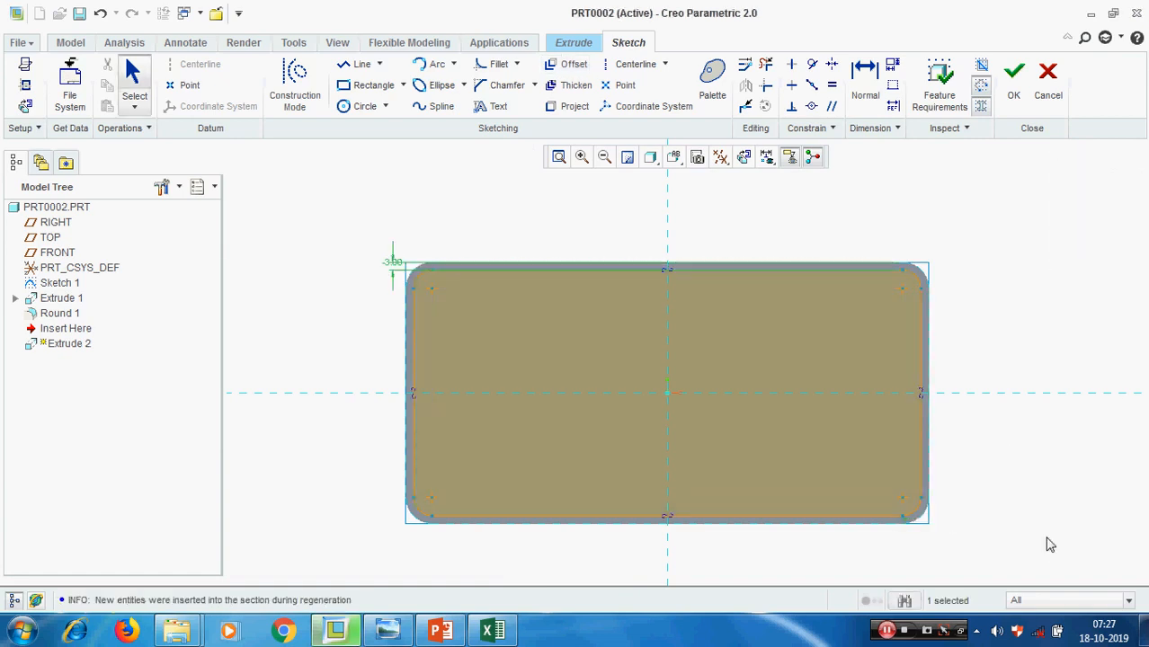
{"action": "scroll", "coordinate": [948, 282], "scroll_direction": "up", "scroll_amount": 3}
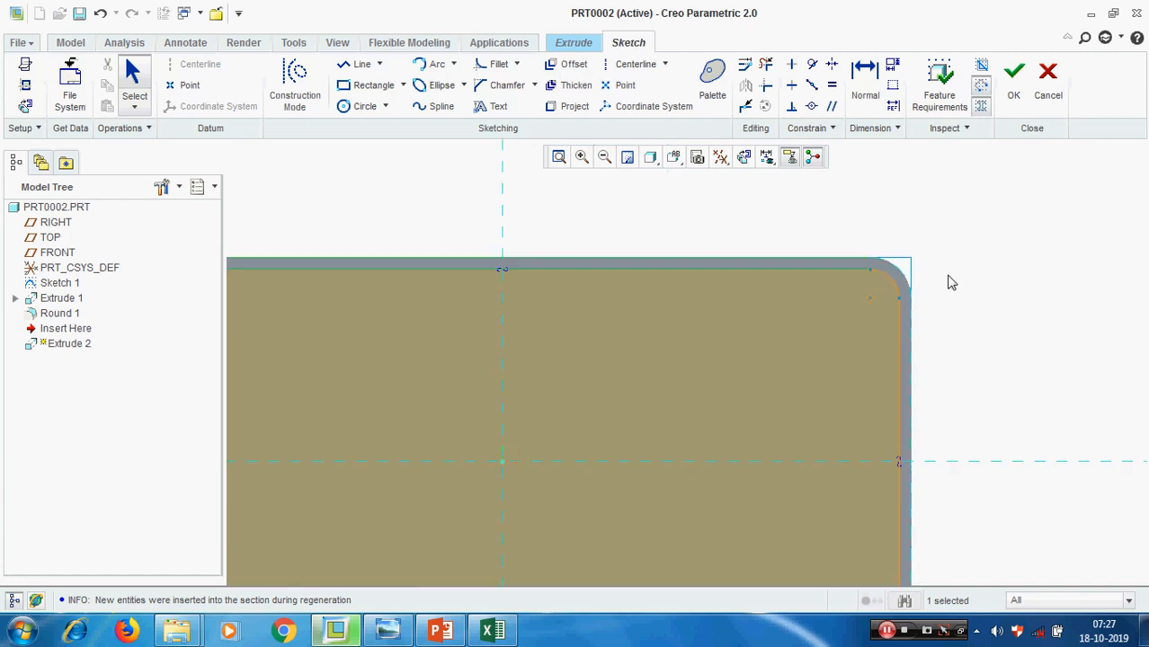
{"action": "scroll", "coordinate": [977, 249], "scroll_direction": "down", "scroll_amount": 5}
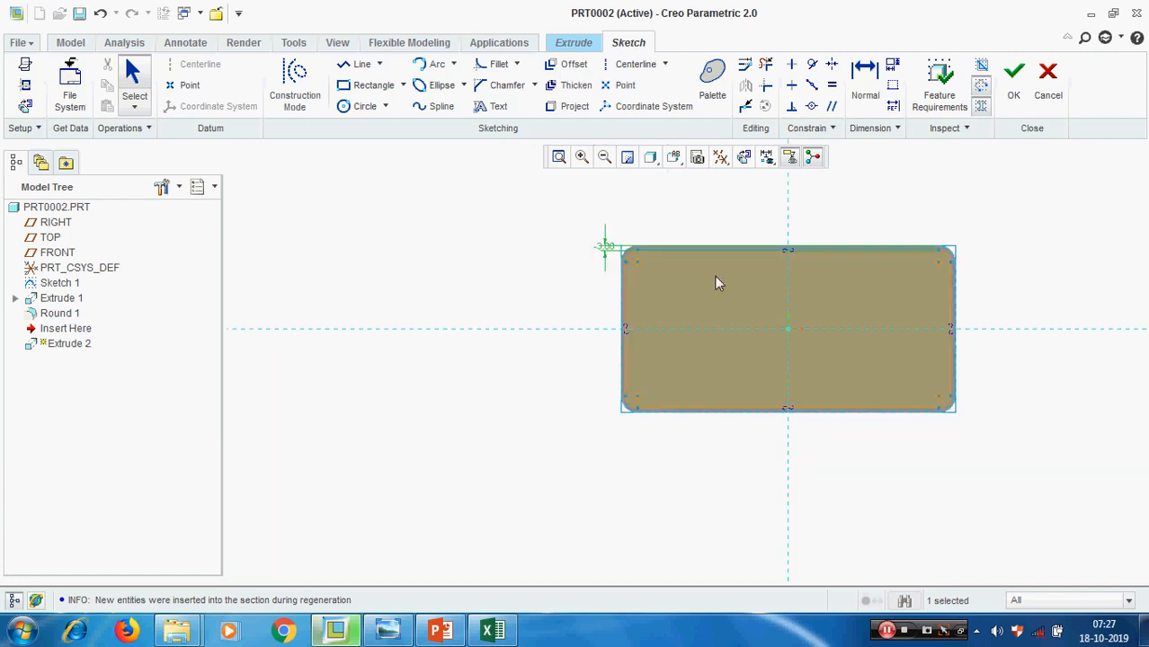
{"action": "scroll", "coordinate": [733, 252], "scroll_direction": "up", "scroll_amount": 3}
{"action": "scroll", "coordinate": [555, 331], "scroll_direction": "down", "scroll_amount": 3}
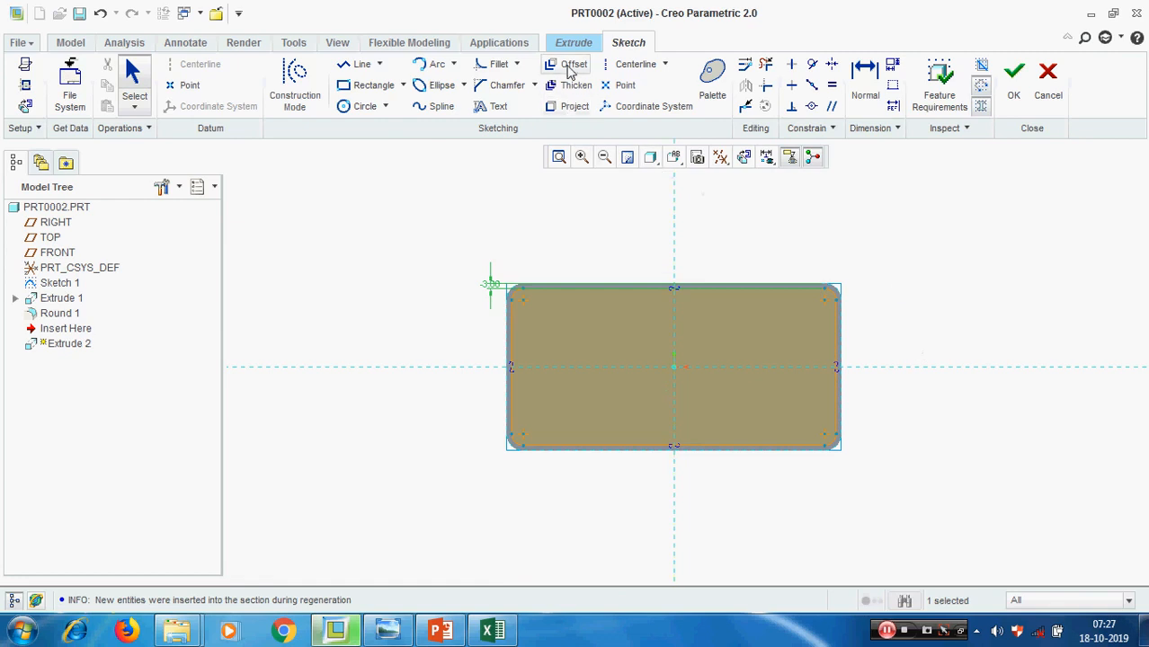
{"action": "left_click", "coordinate": [1014, 83]}
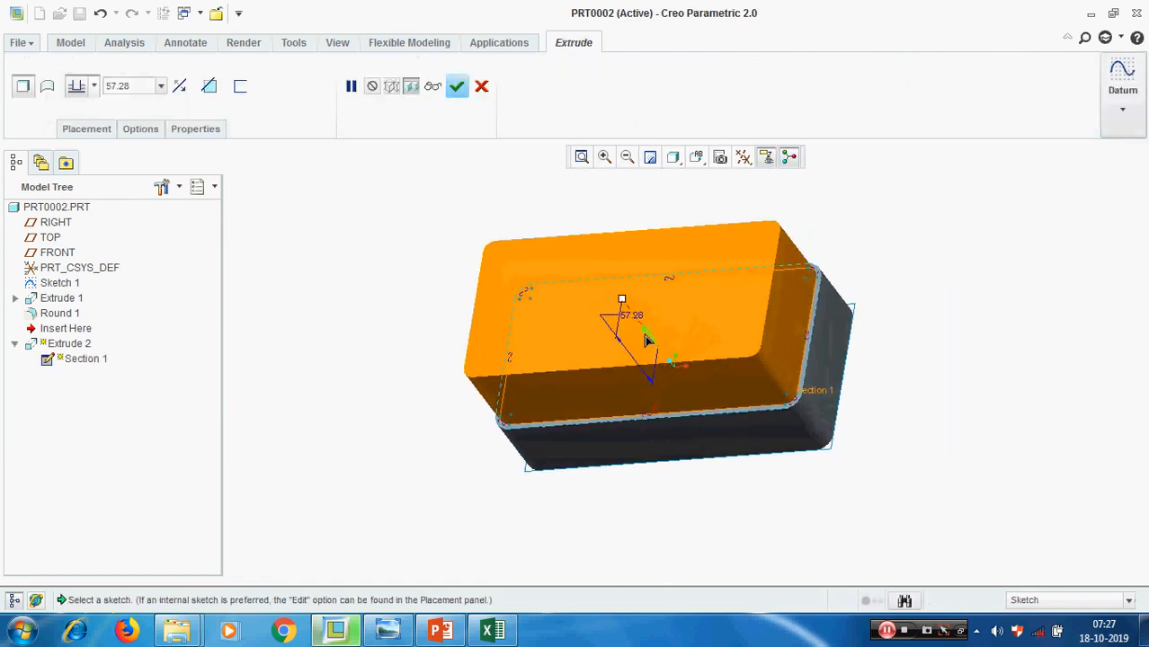
Reverse the extrusion into the block, switch it to removing material, and complete the cut
{"action": "left_click", "coordinate": [647, 340]}
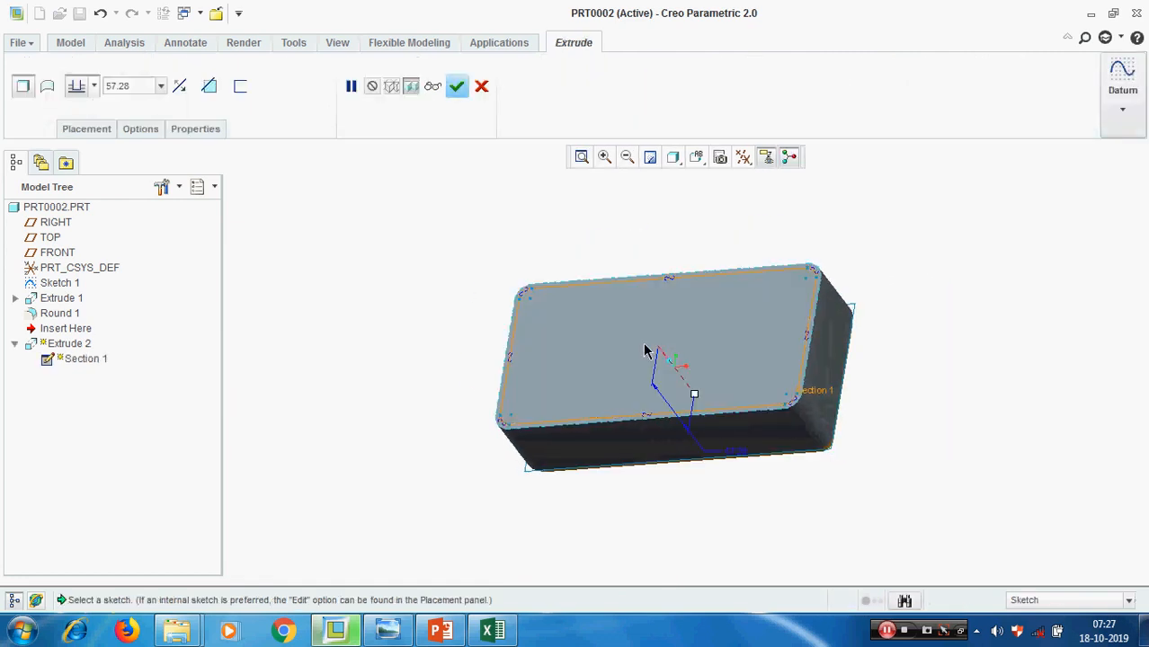
{"action": "left_click", "coordinate": [207, 86]}
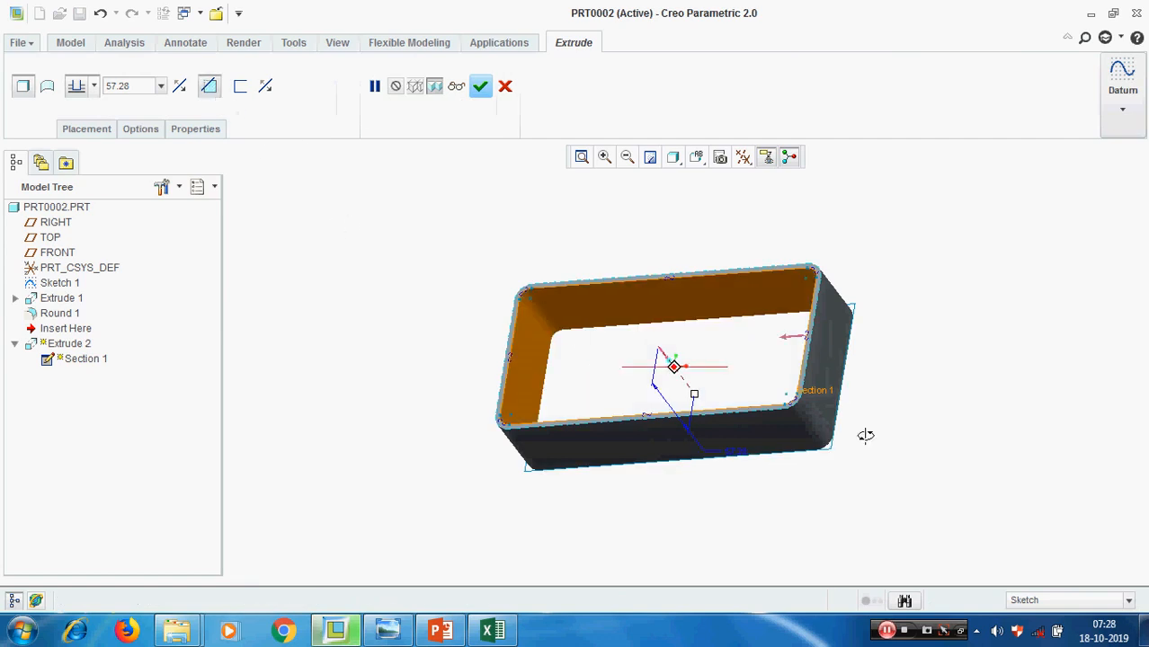
{"action": "mouse_move", "coordinate": [865, 436]}
{"action": "middle_mouse_down"}
{"action": "mouse_move", "coordinate": [844, 464]}
{"action": "mouse_move", "coordinate": [852, 439]}
{"action": "middle_mouse_up"}
{"action": "middle_click", "coordinate": [944, 430]}
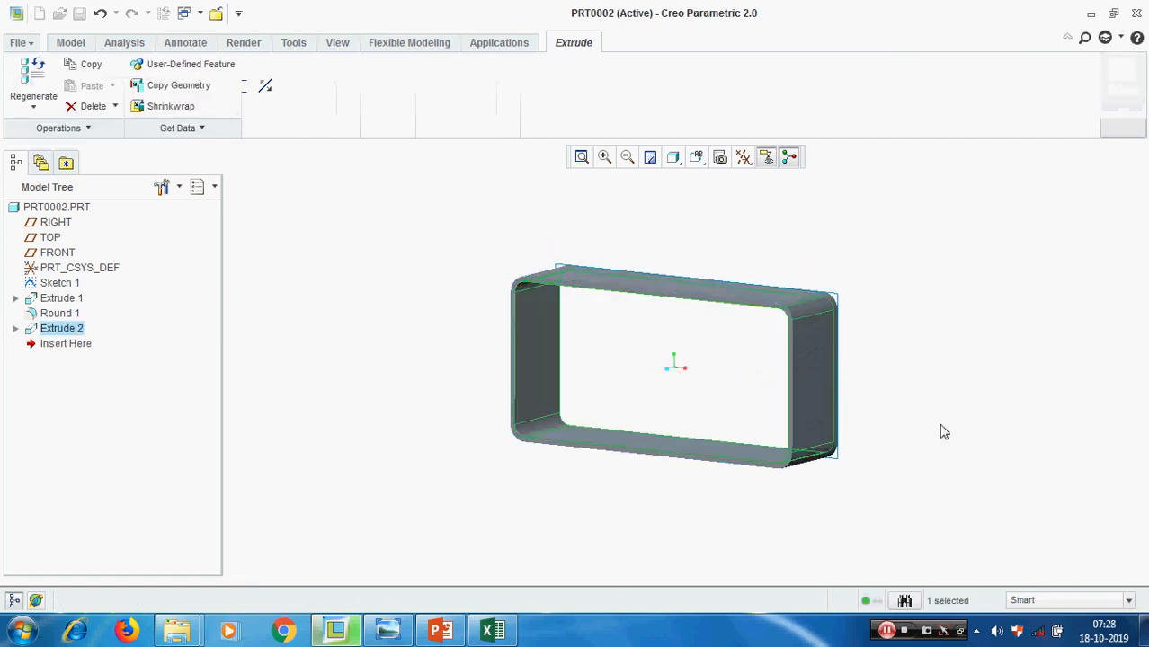
{"action": "middle_click_drag", "start_coordinate": [929, 386], "coordinate": [975, 394]}
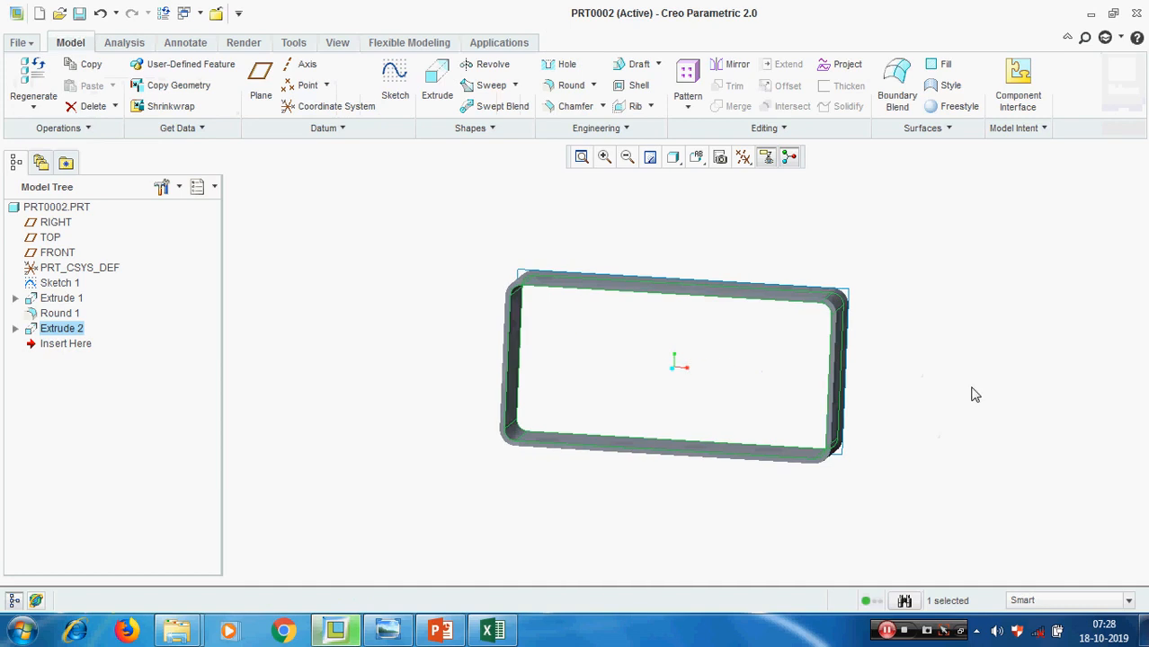
{"action": "left_click", "coordinate": [975, 394]}
{"action": "scroll", "coordinate": [916, 358], "scroll_direction": "down", "scroll_amount": 2}
{"action": "middle_click_drag", "start_coordinate": [916, 359], "coordinate": [903, 333]}
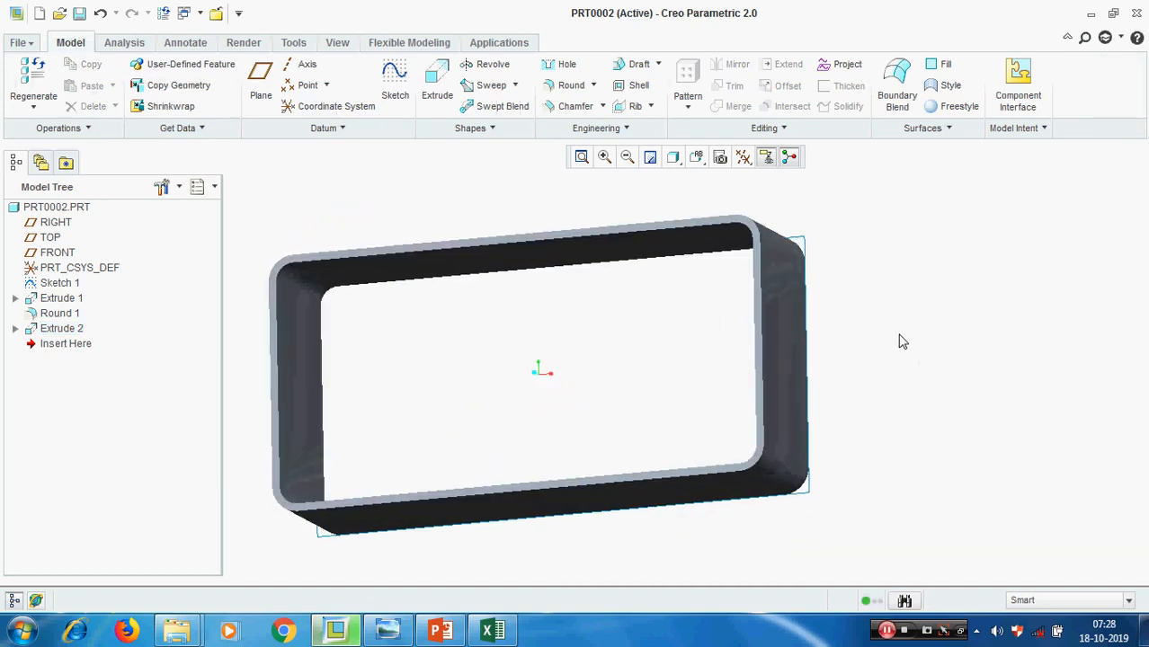
Edit the definition of the inner cut and set its depth to 40 so the block keeps a closed floor
{"action": "right_click", "coordinate": [55, 329]}
{"action": "left_click", "coordinate": [102, 448]}
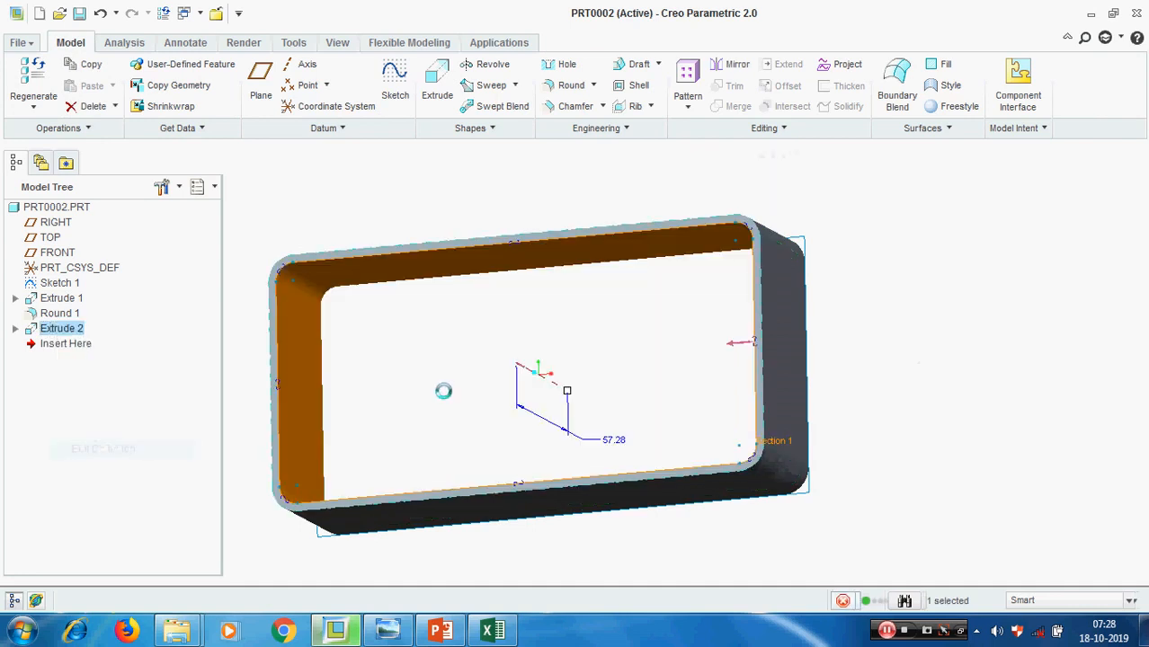
{"action": "double_click", "coordinate": [135, 83]}
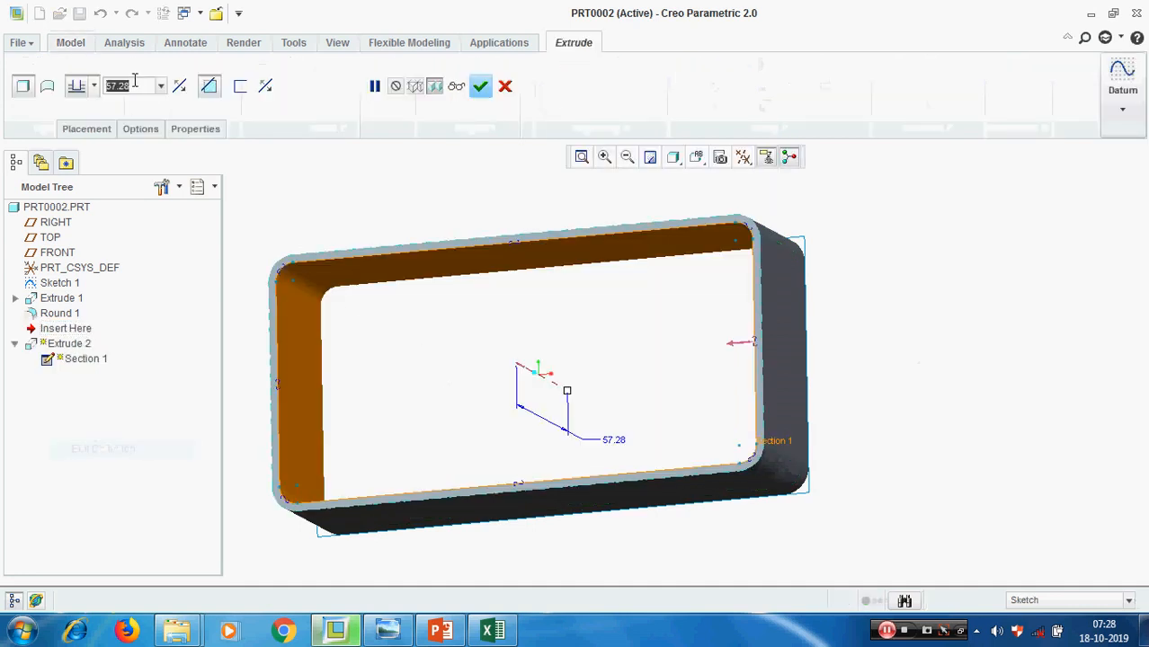
{"action": "type", "text": "40"}
{"action": "key", "text": "Return"}
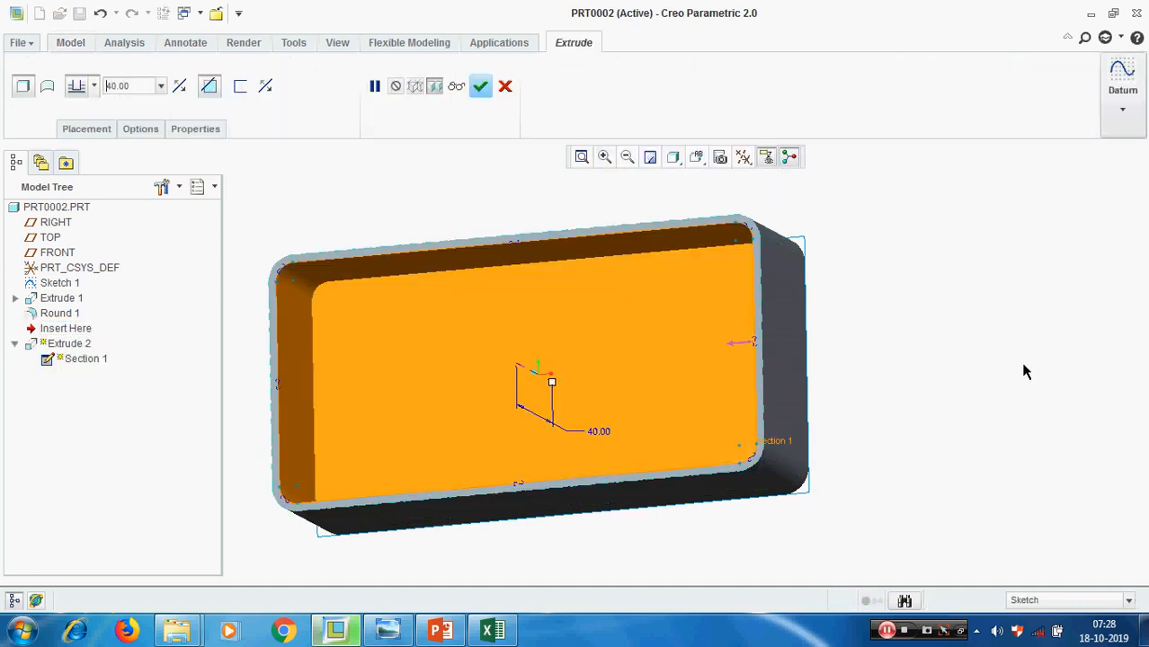
{"action": "middle_click", "coordinate": [968, 334]}
{"action": "scroll", "coordinate": [944, 339], "scroll_direction": "down", "scroll_amount": 3}
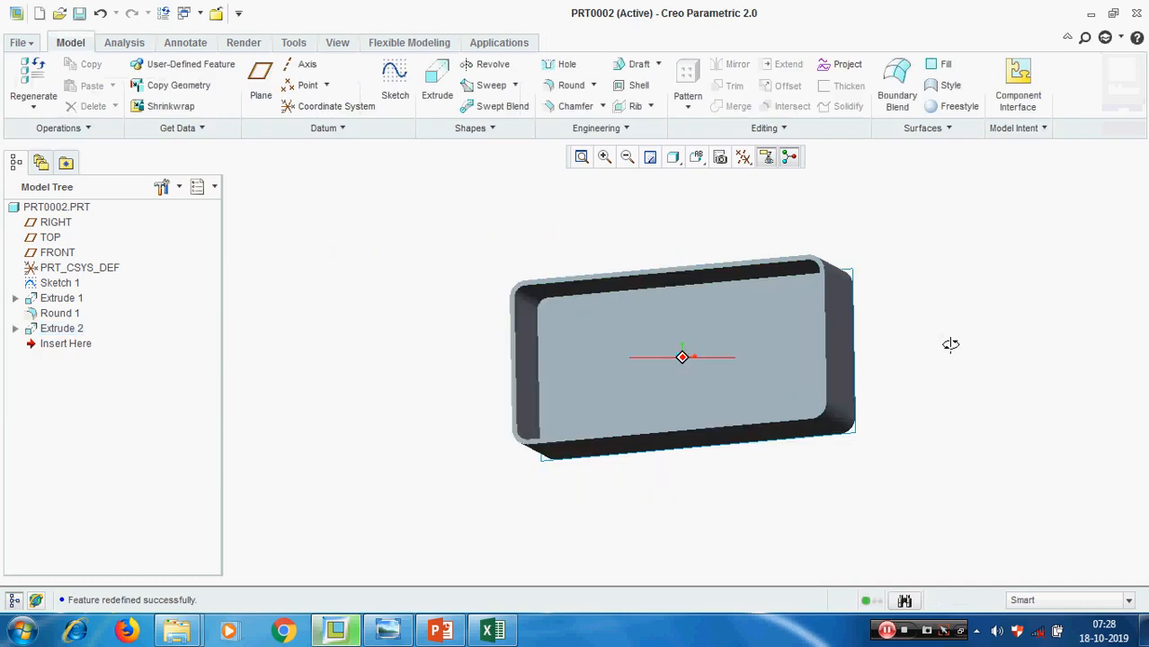
{"action": "middle_click_drag", "start_coordinate": [950, 344], "coordinate": [812, 385]}
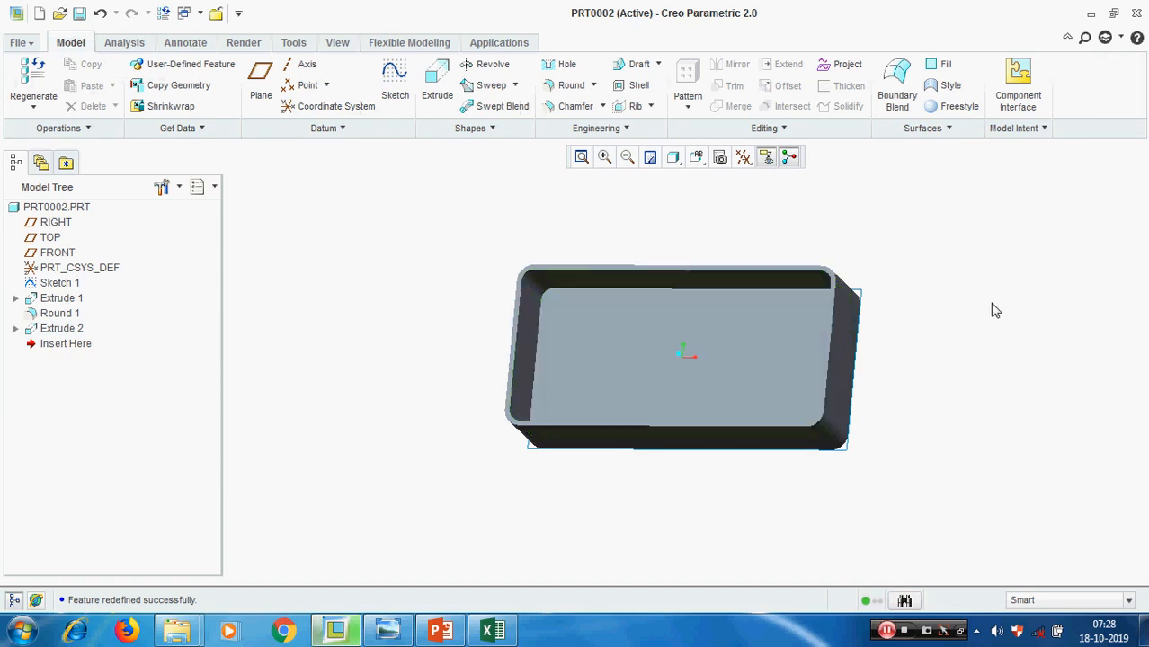
{"action": "scroll", "coordinate": [995, 310], "scroll_direction": "up", "scroll_amount": 1}
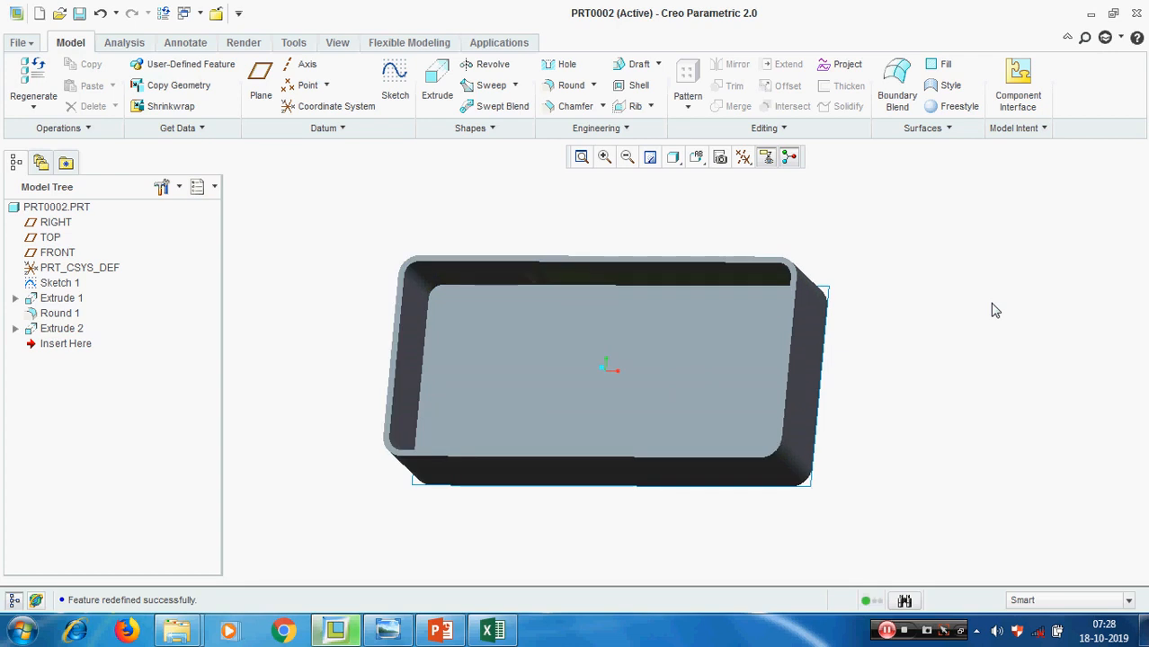
Start a new extrusion with its section sketched on the pocket's inner floor, and orient the sketch view parallel to the screen
{"action": "left_click", "coordinate": [442, 85]}
{"action": "left_click", "coordinate": [90, 131]}
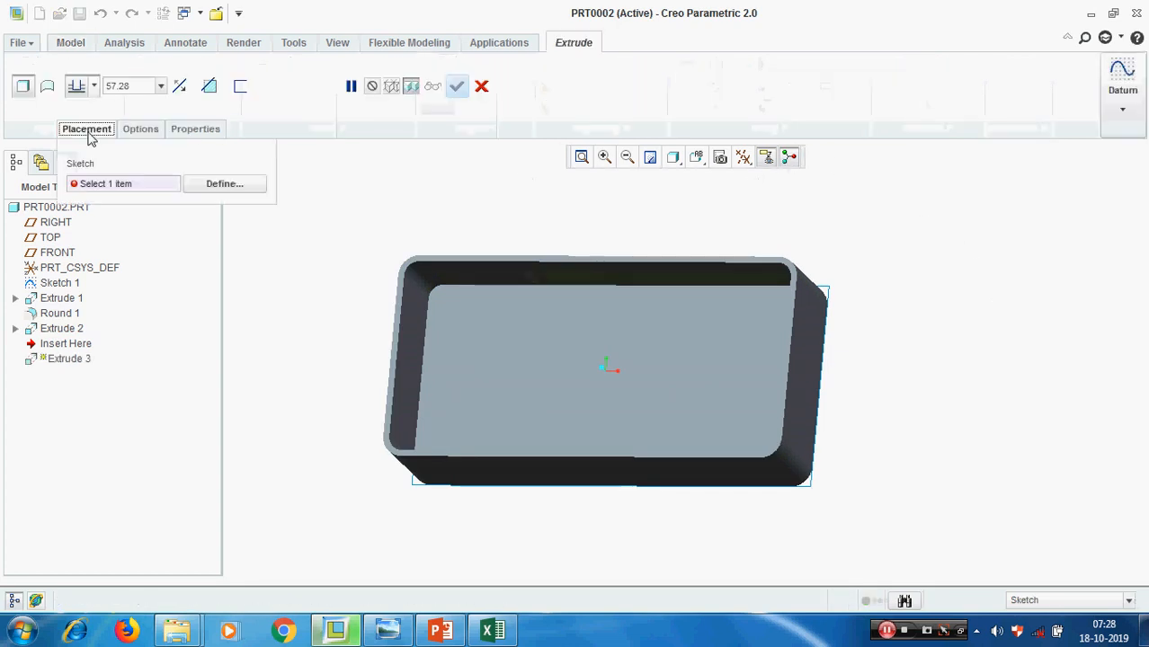
{"action": "left_click", "coordinate": [223, 184]}
{"action": "left_click", "coordinate": [524, 372]}
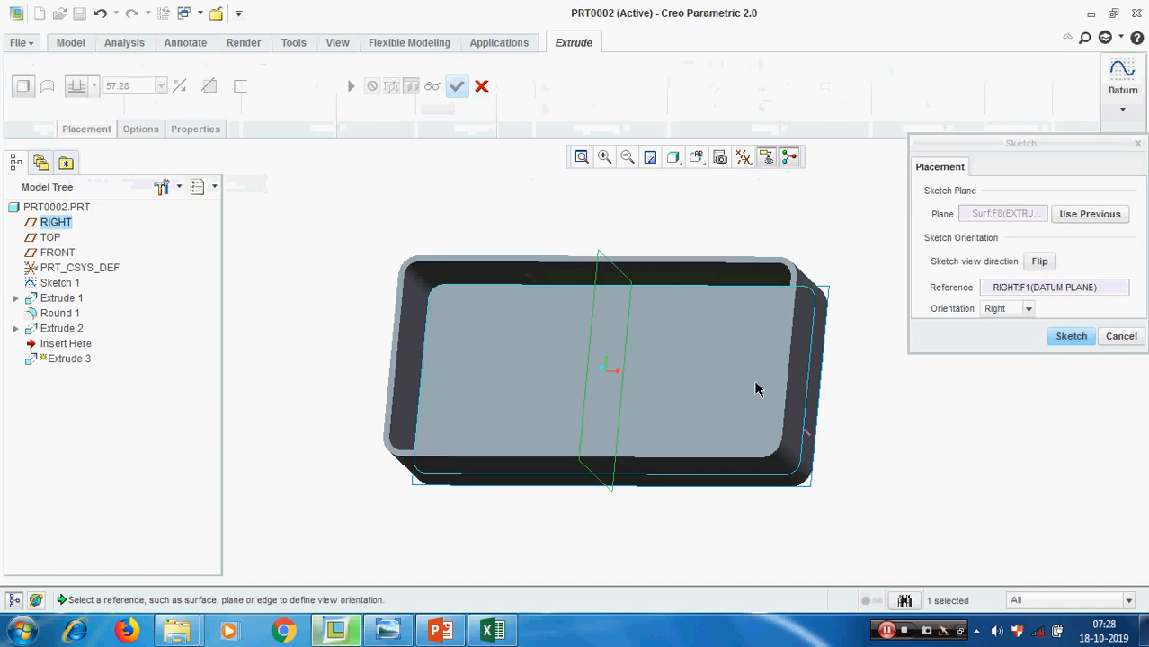
{"action": "middle_click_drag", "start_coordinate": [755, 384], "coordinate": [726, 337]}
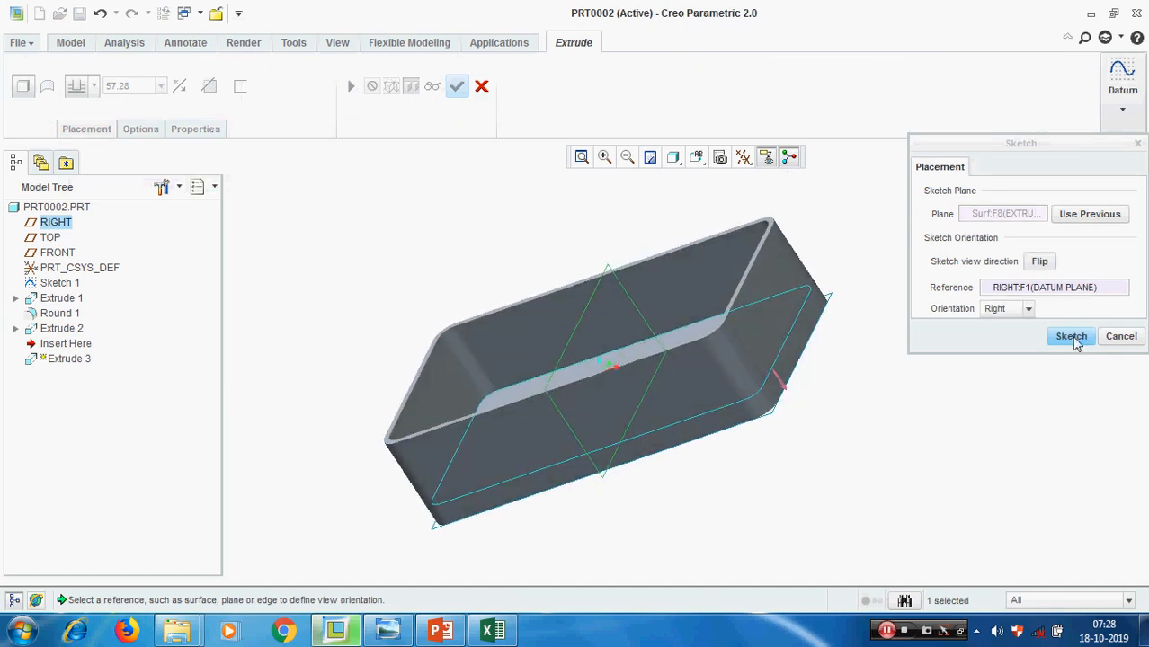
{"action": "left_click", "coordinate": [1071, 335]}
{"action": "left_click", "coordinate": [24, 108]}
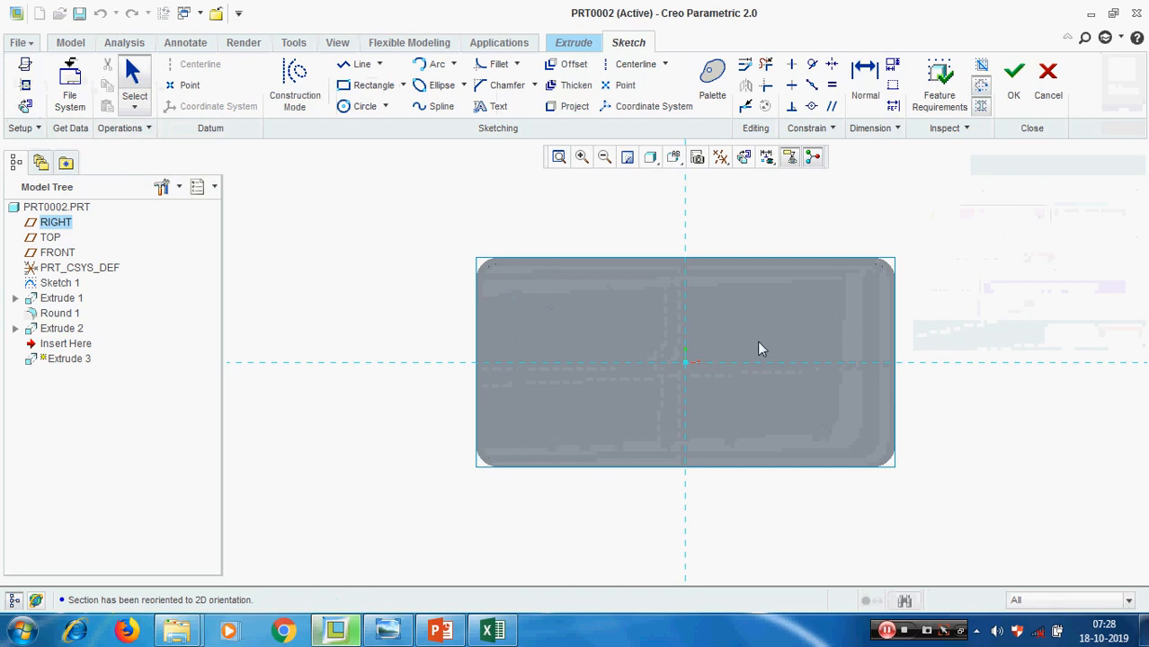
{"action": "mouse_move", "coordinate": [757, 349]}
{"action": "middle_mouse_down"}
{"action": "mouse_move", "coordinate": [751, 310]}
{"action": "mouse_move", "coordinate": [751, 333]}
{"action": "middle_mouse_up"}
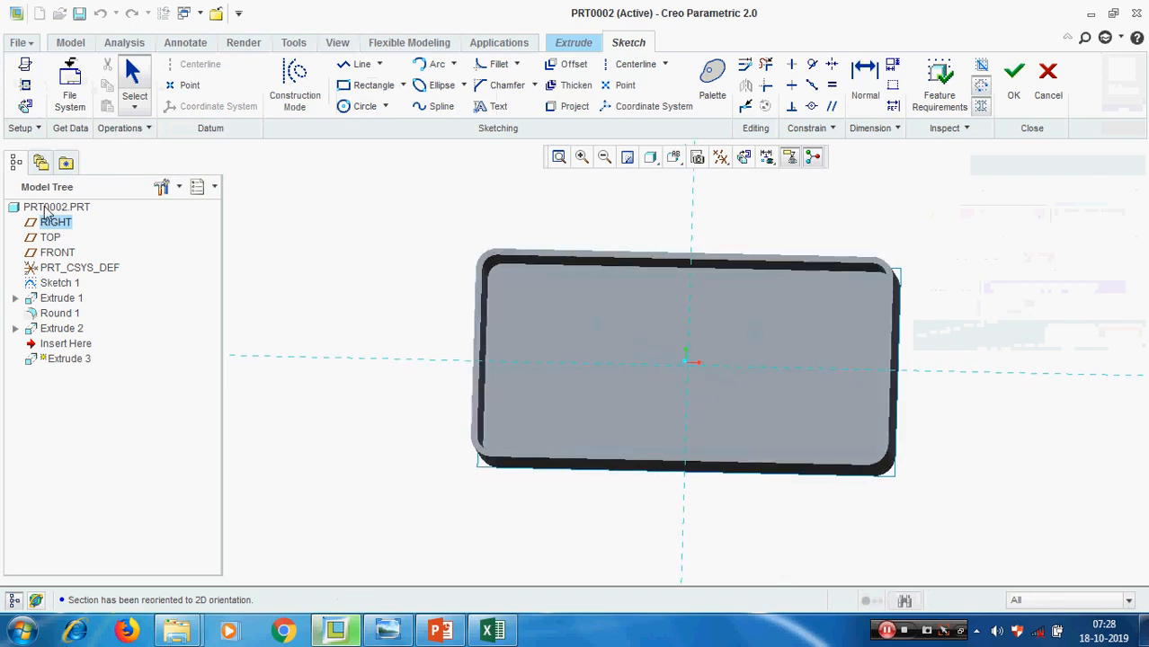
{"action": "left_click", "coordinate": [26, 106]}
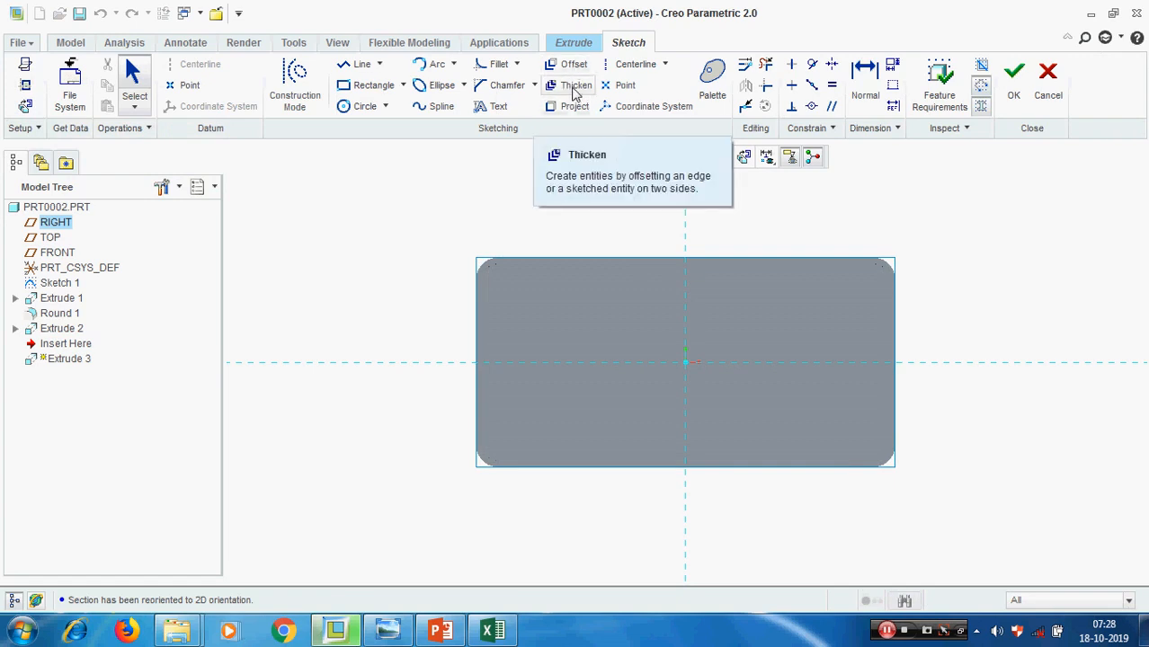
Start the Thicken tool in Loop mode and choose the inner contour of the box's rim face
{"action": "left_click", "coordinate": [576, 87]}
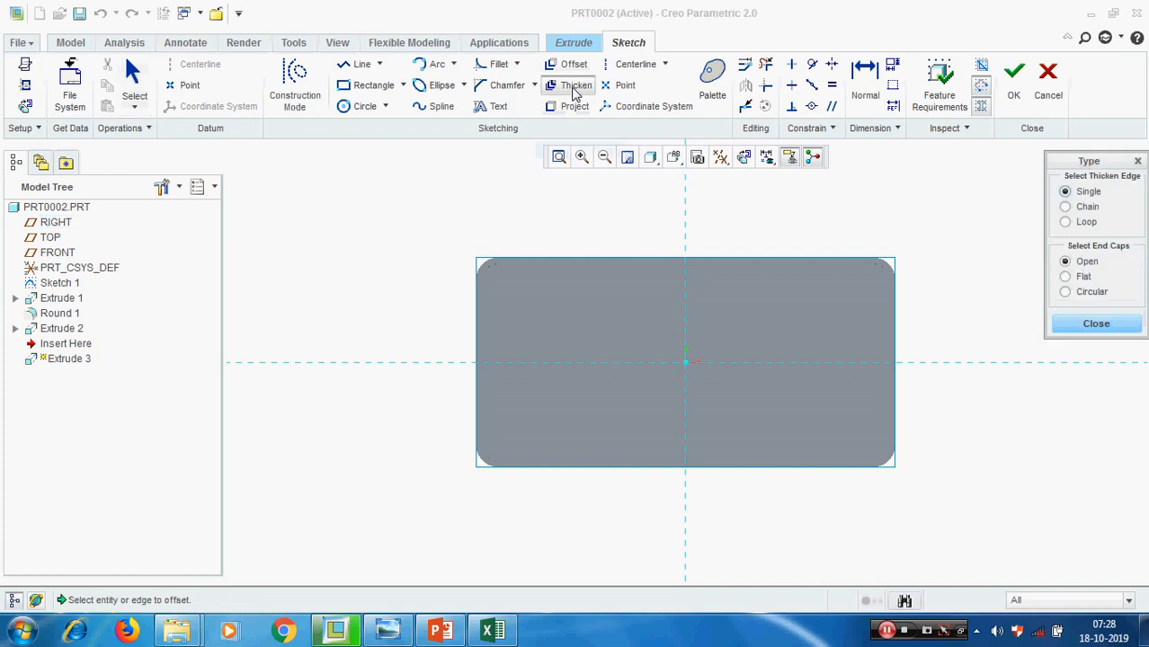
{"action": "left_click", "coordinate": [1084, 222]}
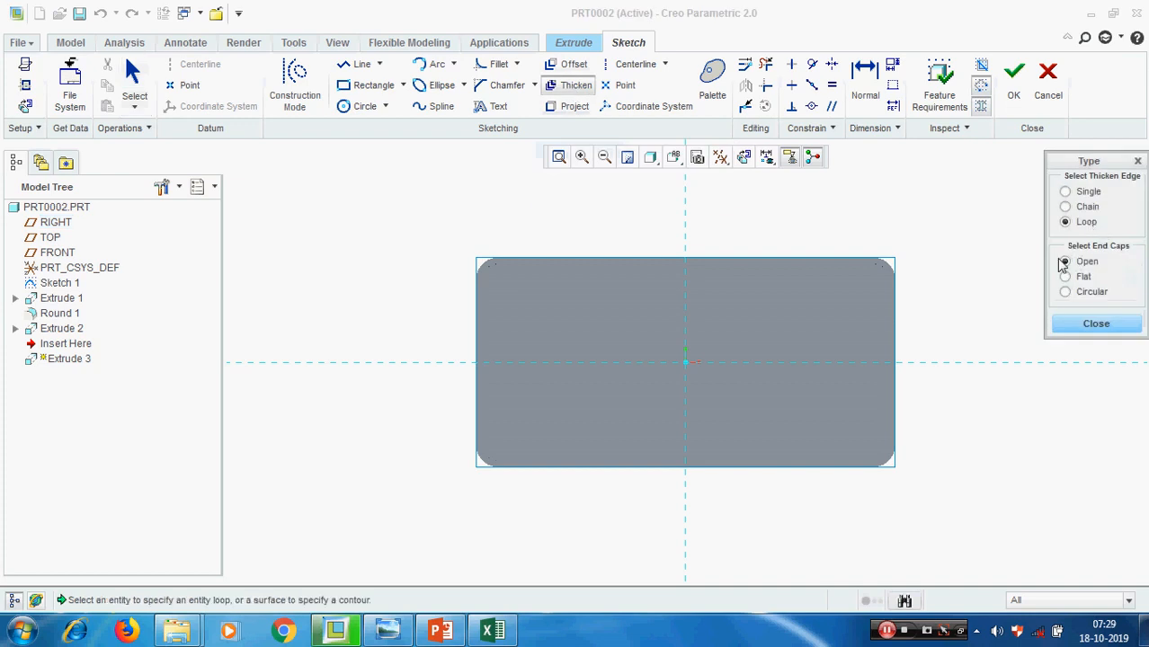
{"action": "scroll", "coordinate": [902, 253], "scroll_direction": "down", "scroll_amount": 2}
{"action": "middle_click_drag", "start_coordinate": [937, 259], "coordinate": [930, 262]}
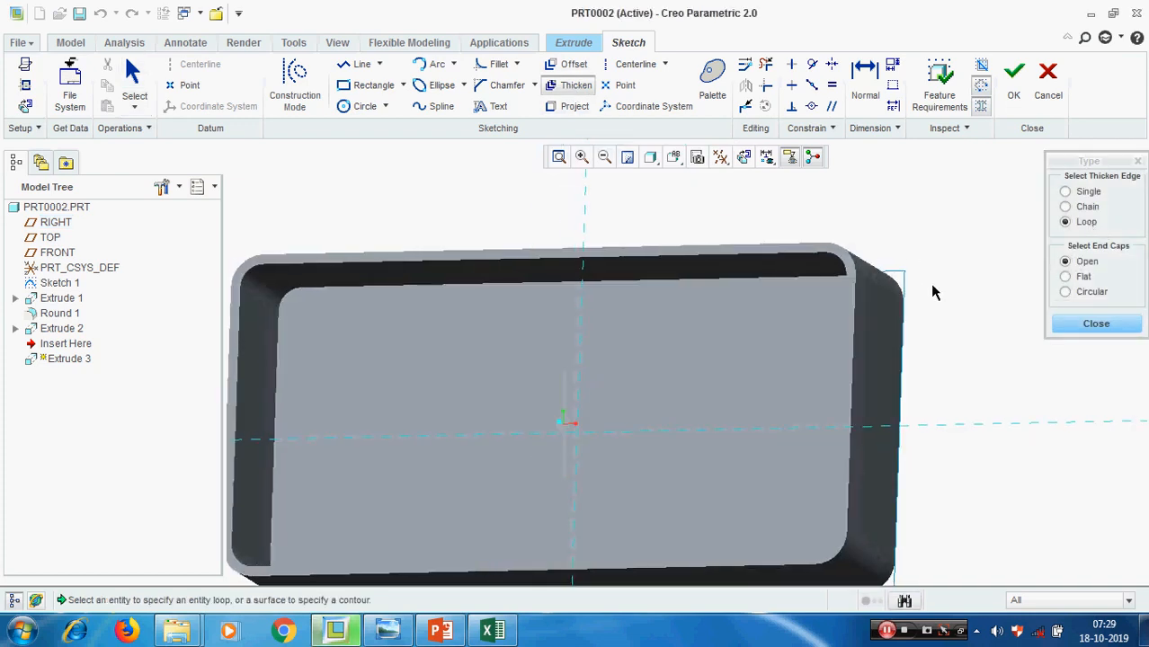
{"action": "left_click", "coordinate": [721, 252]}
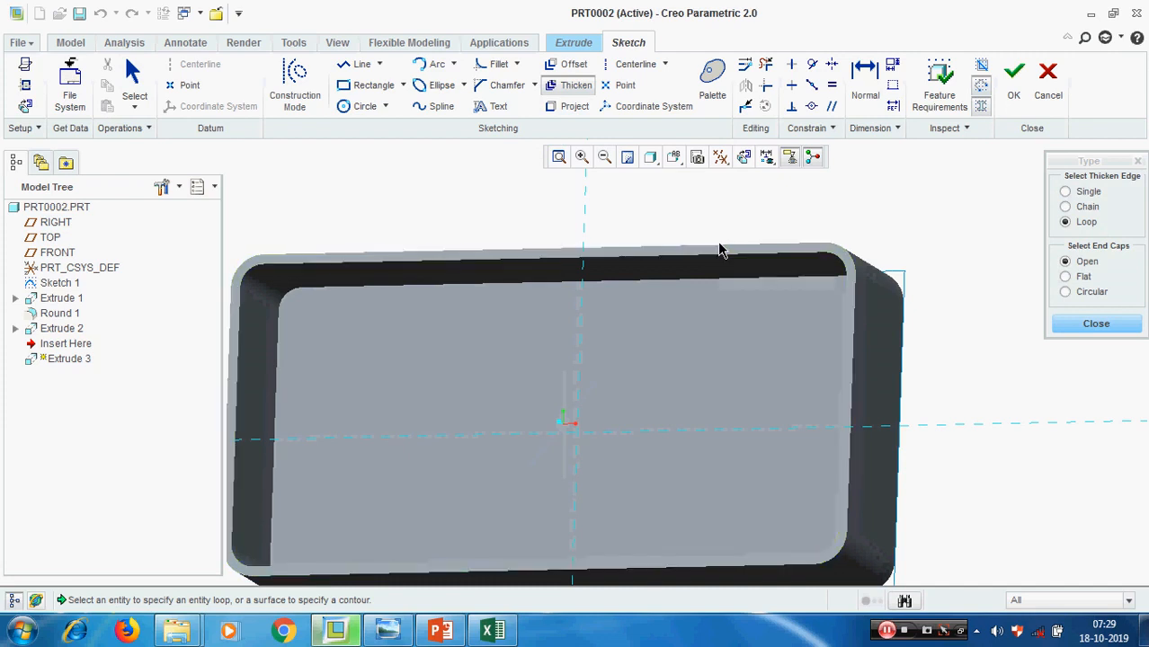
{"action": "left_click", "coordinate": [719, 253]}
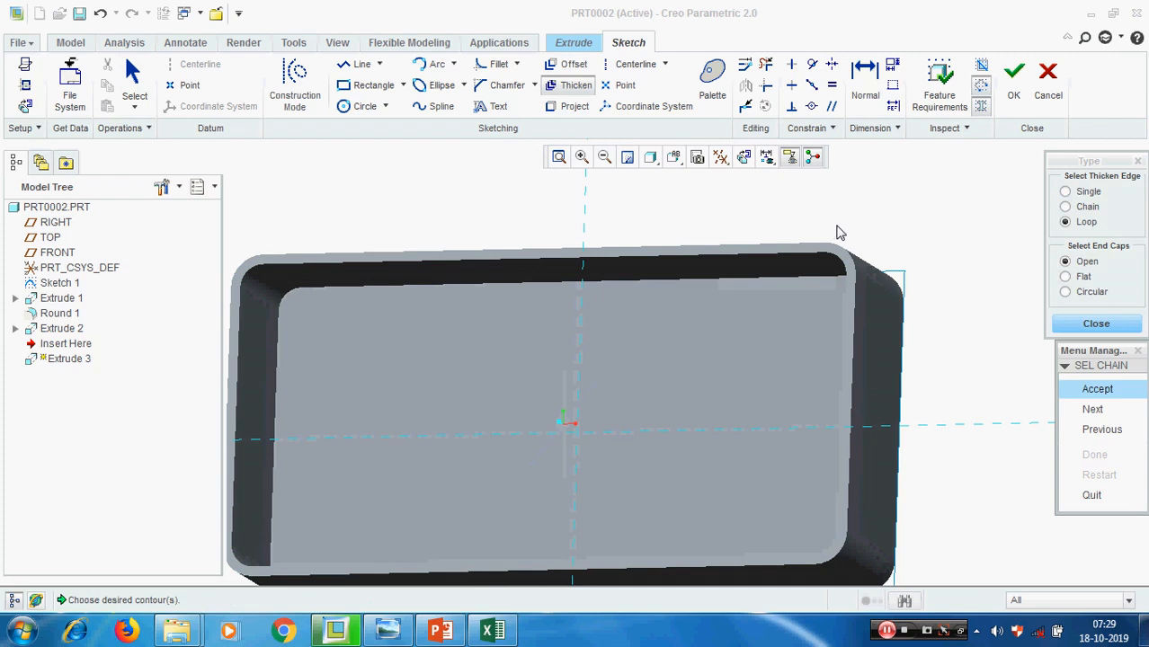
{"action": "scroll", "coordinate": [835, 232], "scroll_direction": "up", "scroll_amount": 2}
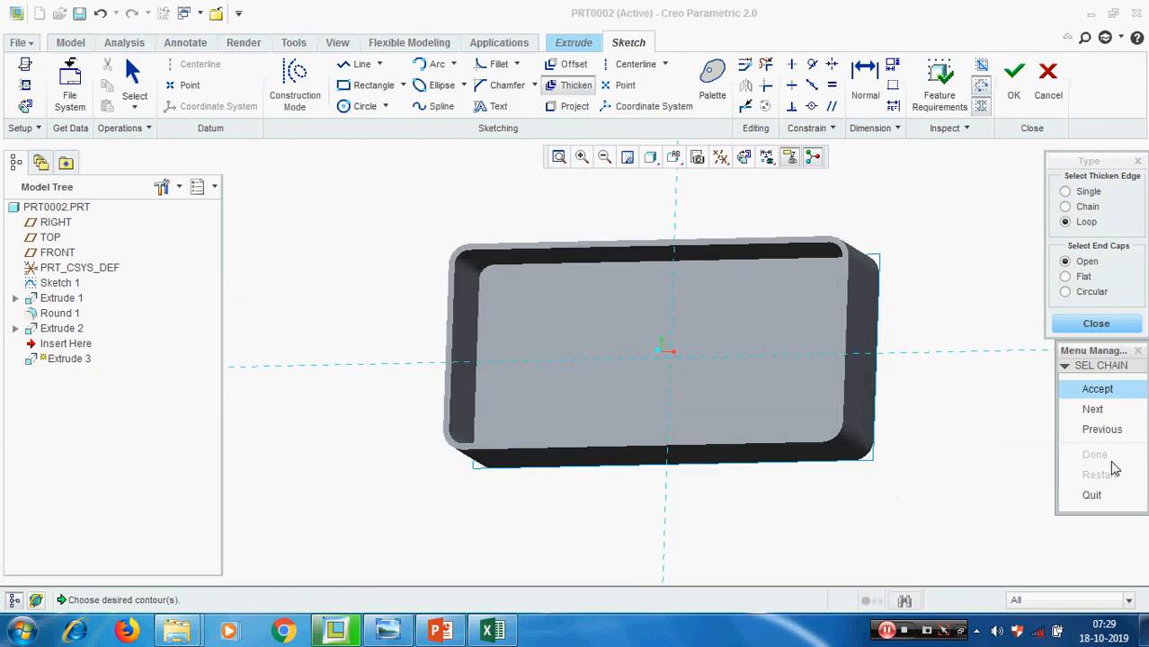
{"action": "left_click", "coordinate": [1100, 412]}
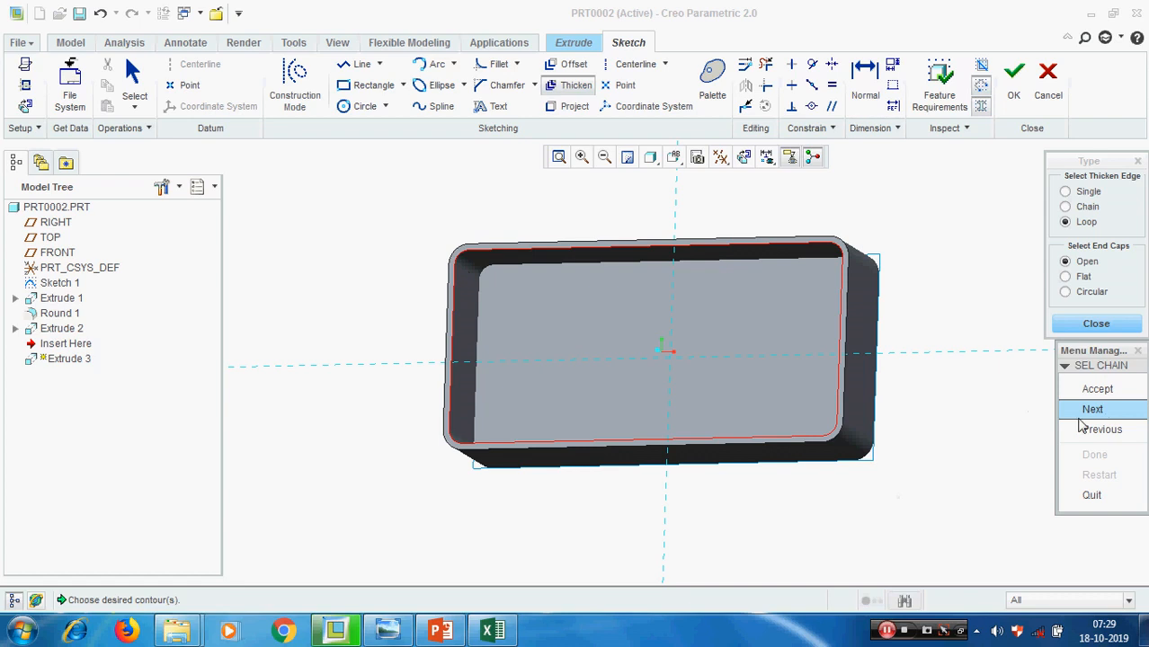
{"action": "left_click", "coordinate": [1094, 411]}
{"action": "left_click", "coordinate": [1094, 410]}
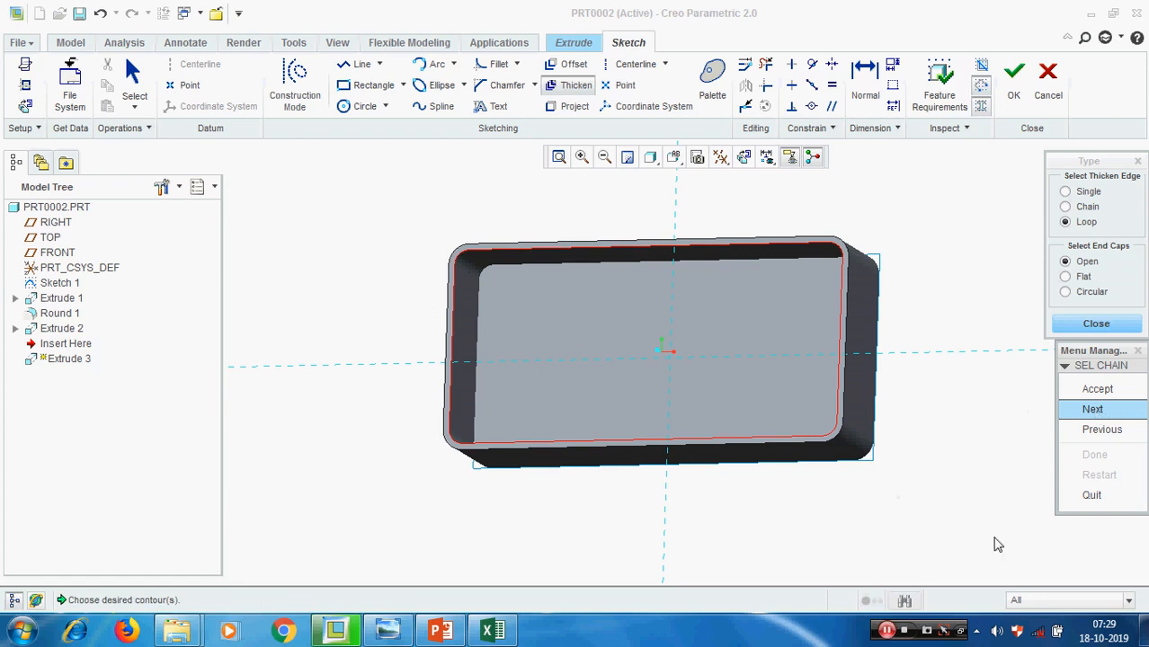
{"action": "left_click", "coordinate": [1098, 390]}
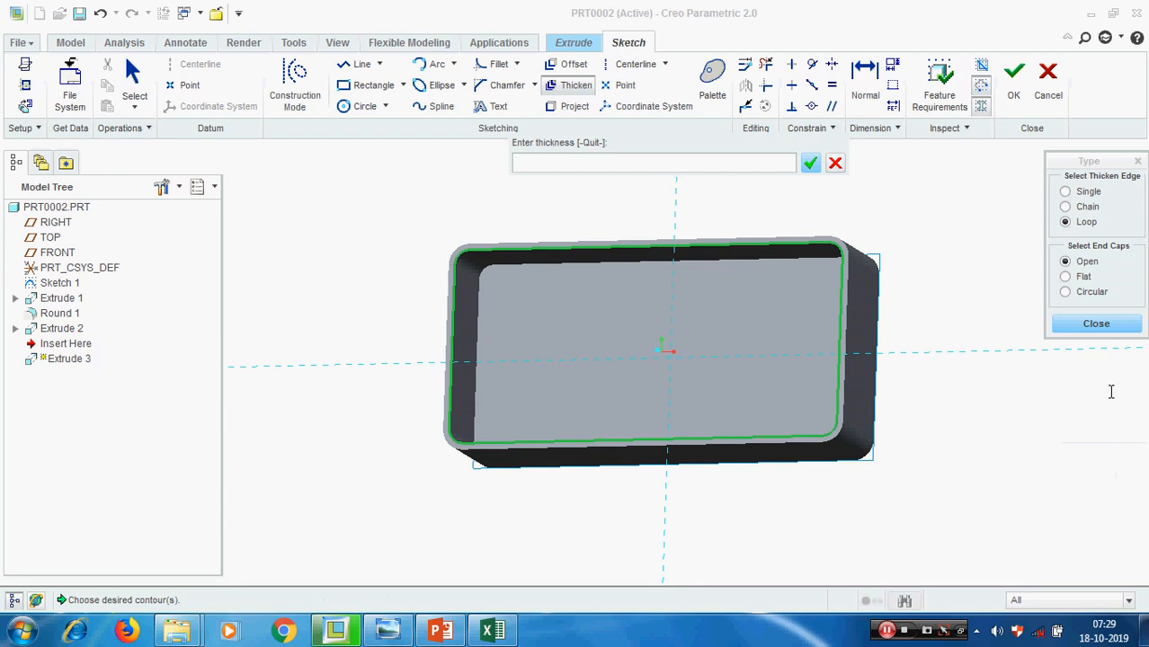
Thicken the chosen rim contour by 10 with an offset of 4, and return the sketch to its 2D orientation
{"action": "type", "text": "10"}
{"action": "key", "text": "Return"}
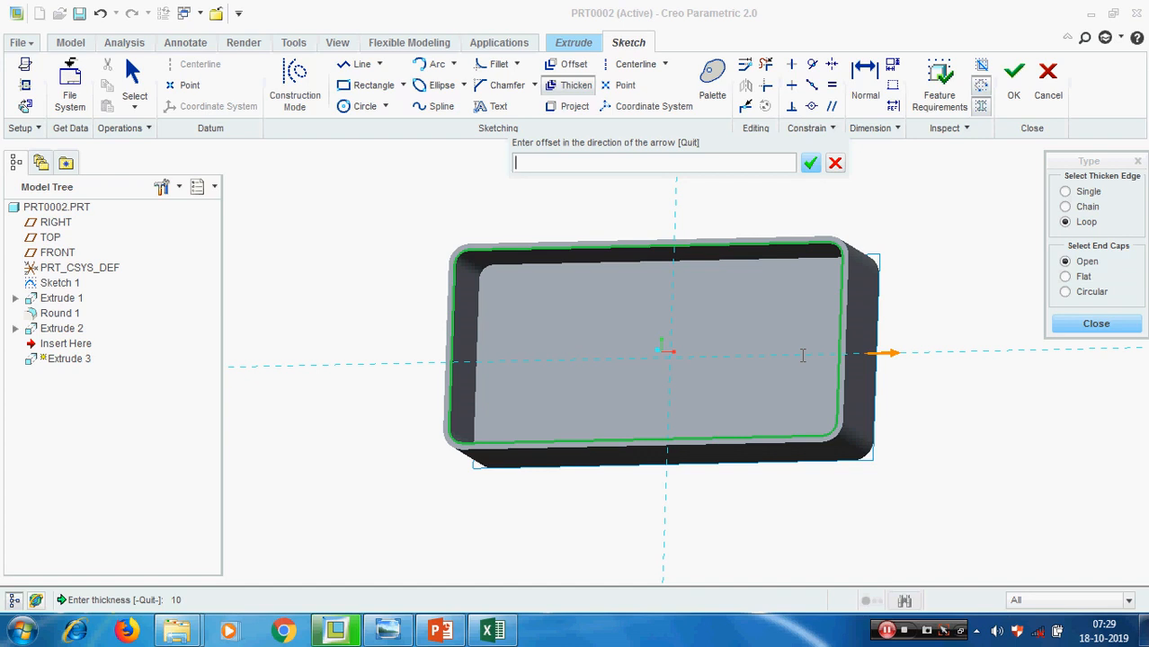
{"action": "type", "text": "4"}
{"action": "key", "text": "Return"}
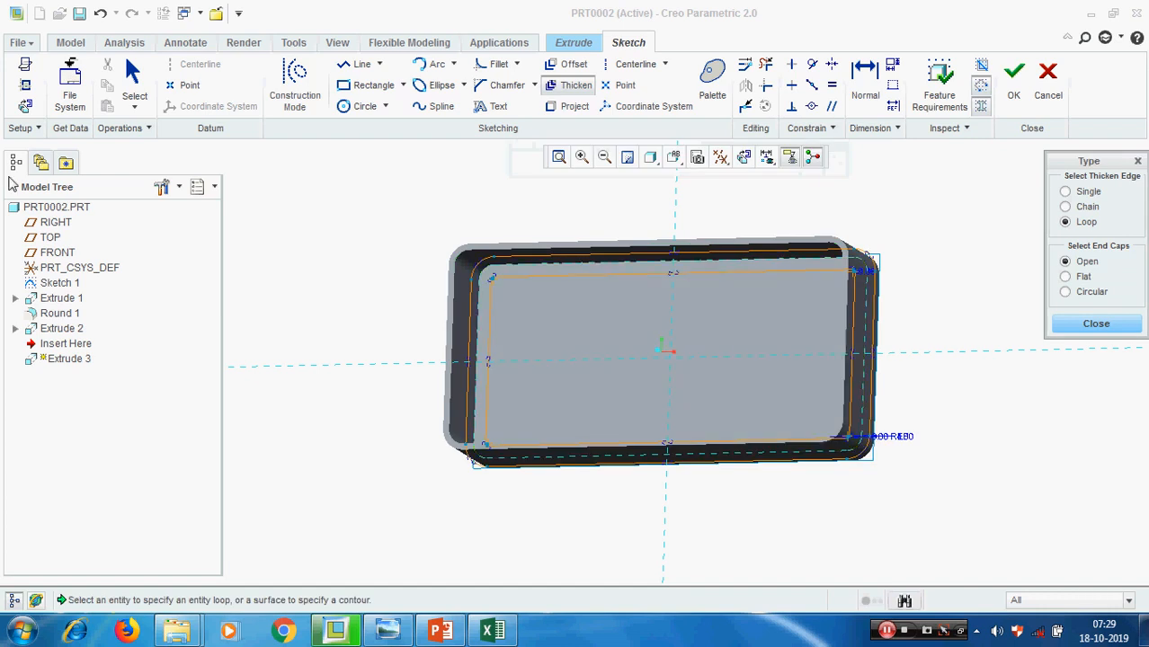
{"action": "left_click", "coordinate": [25, 106]}
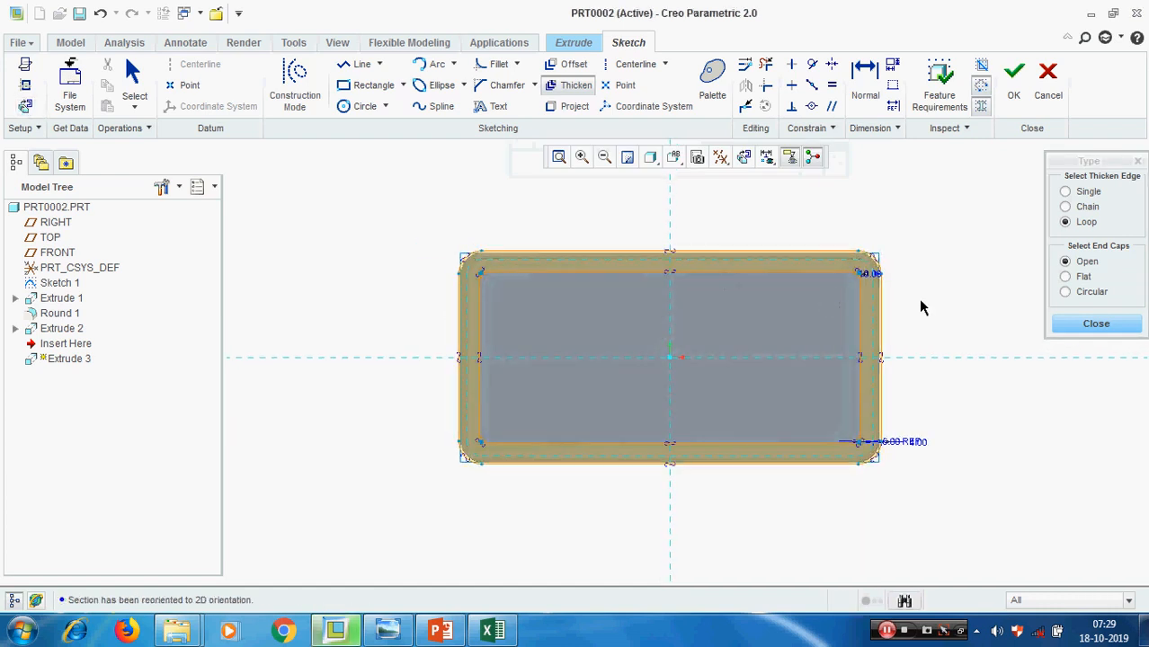
Thicken the same inner contour again as a loop with a thickness of 4 and an offset of 2
{"action": "scroll", "coordinate": [876, 288], "scroll_direction": "up", "scroll_amount": 4}
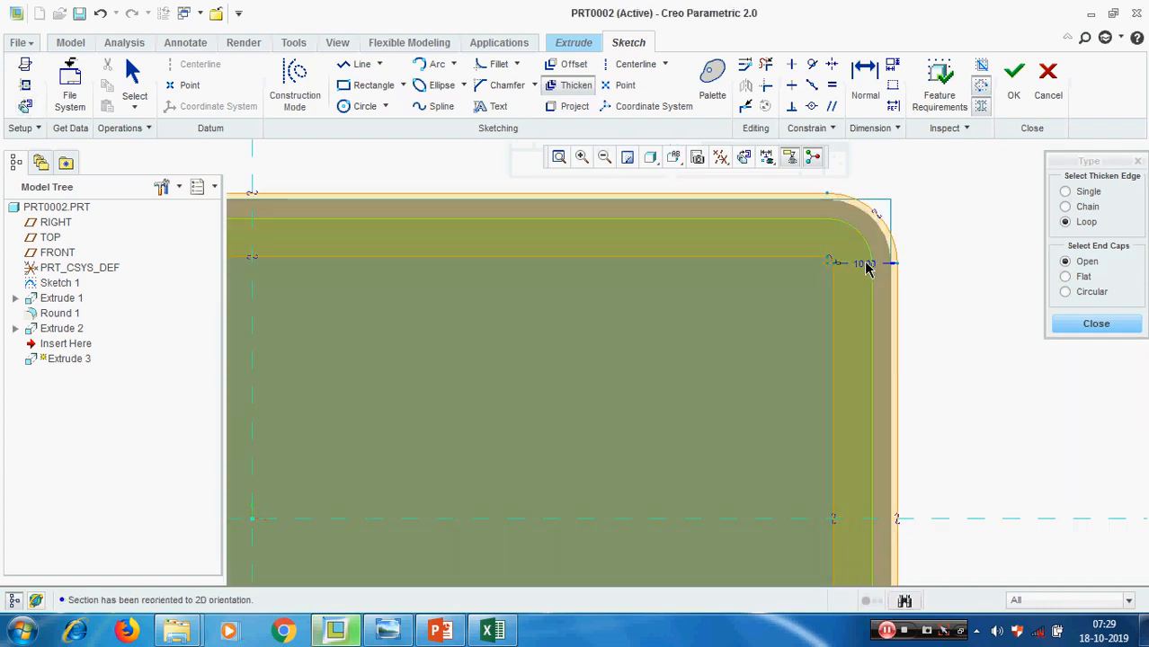
{"action": "left_click", "coordinate": [868, 269]}
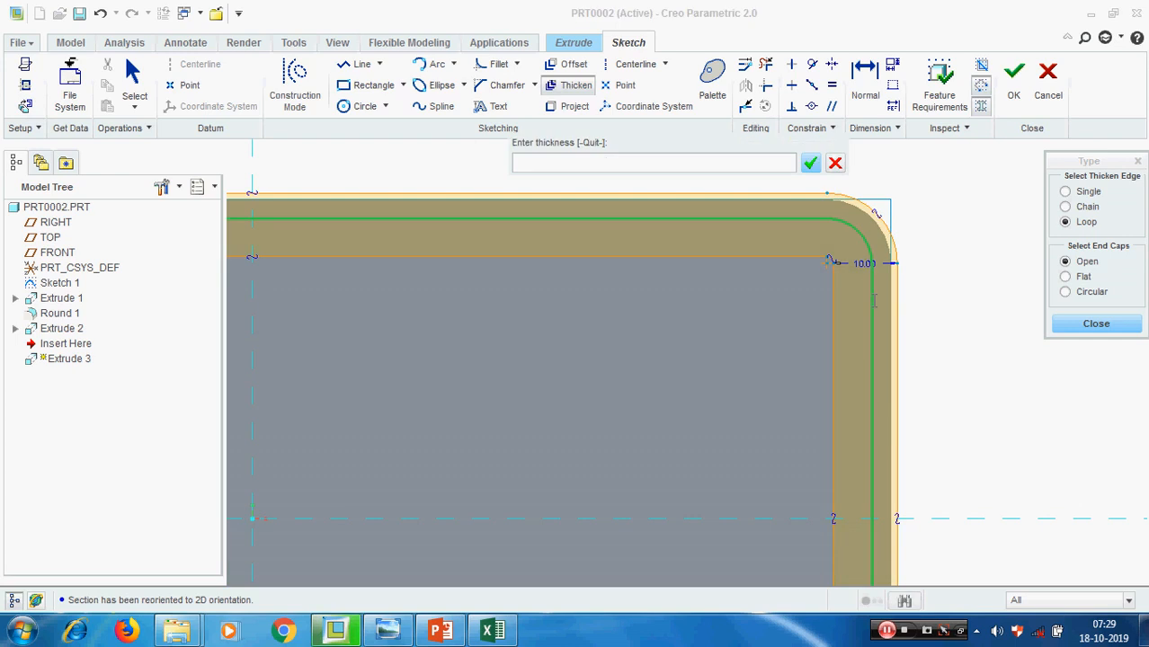
{"action": "key", "text": "4"}
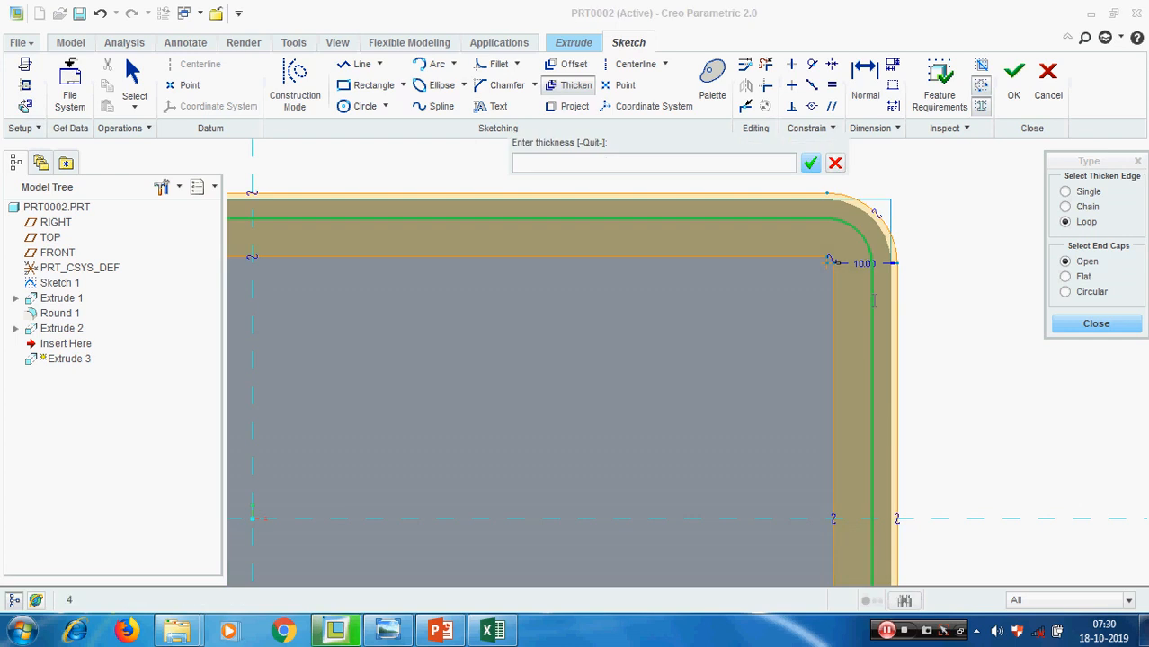
{"action": "type", "text": "4"}
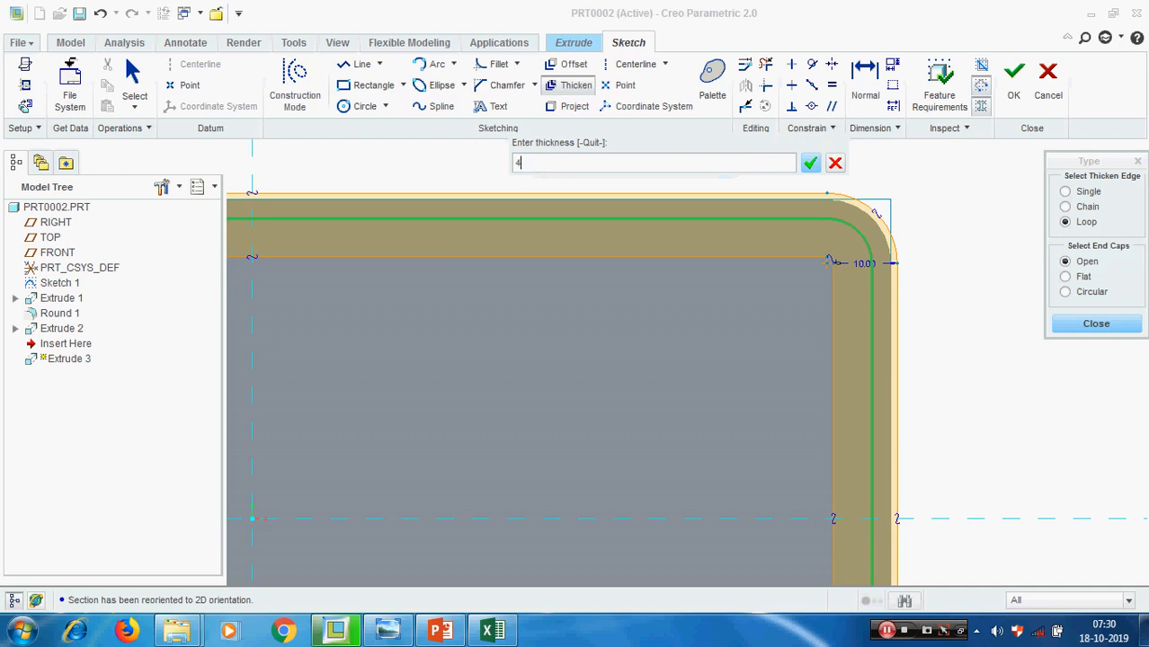
{"action": "key", "text": "Return"}
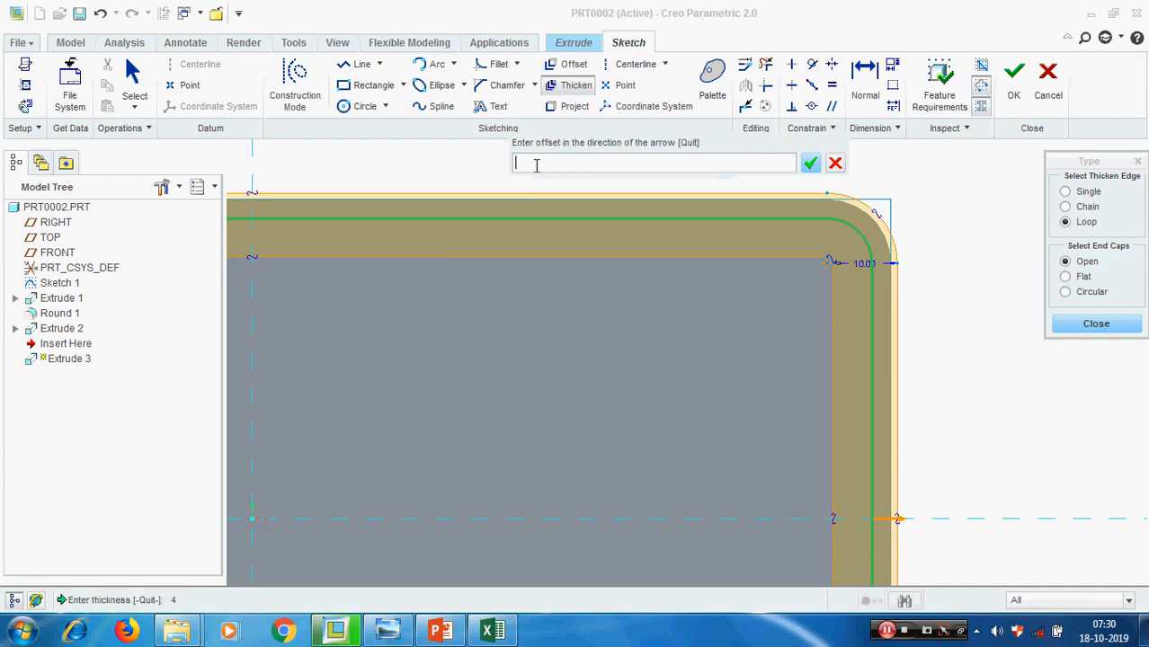
{"action": "type", "text": "2"}
{"action": "key", "text": "Return"}
{"action": "scroll", "coordinate": [567, 205], "scroll_direction": "up", "scroll_amount": 3}
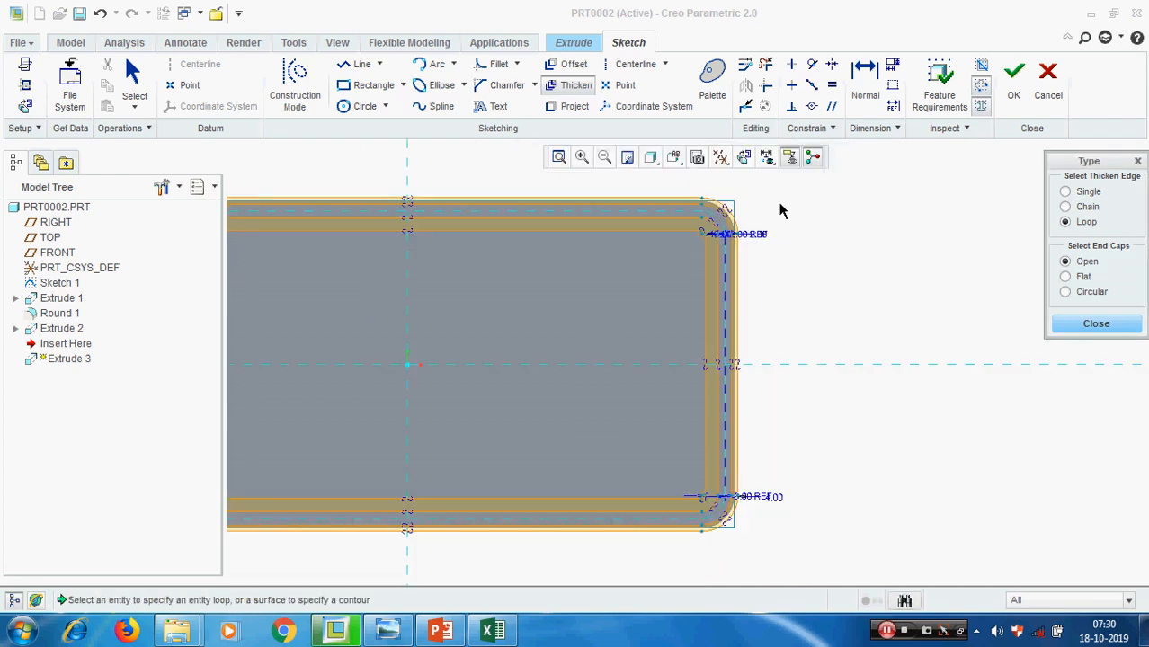
Close the Thicken tool, discard the section sketch, and cancel the extrusion started on the pocket floor
{"action": "scroll", "coordinate": [780, 205], "scroll_direction": "up", "scroll_amount": 3}
{"action": "scroll", "coordinate": [508, 231], "scroll_direction": "down", "scroll_amount": 2}
{"action": "mouse_move", "coordinate": [540, 301]}
{"action": "middle_mouse_down"}
{"action": "mouse_move", "coordinate": [521, 266]}
{"action": "mouse_move", "coordinate": [523, 289]}
{"action": "middle_mouse_up"}
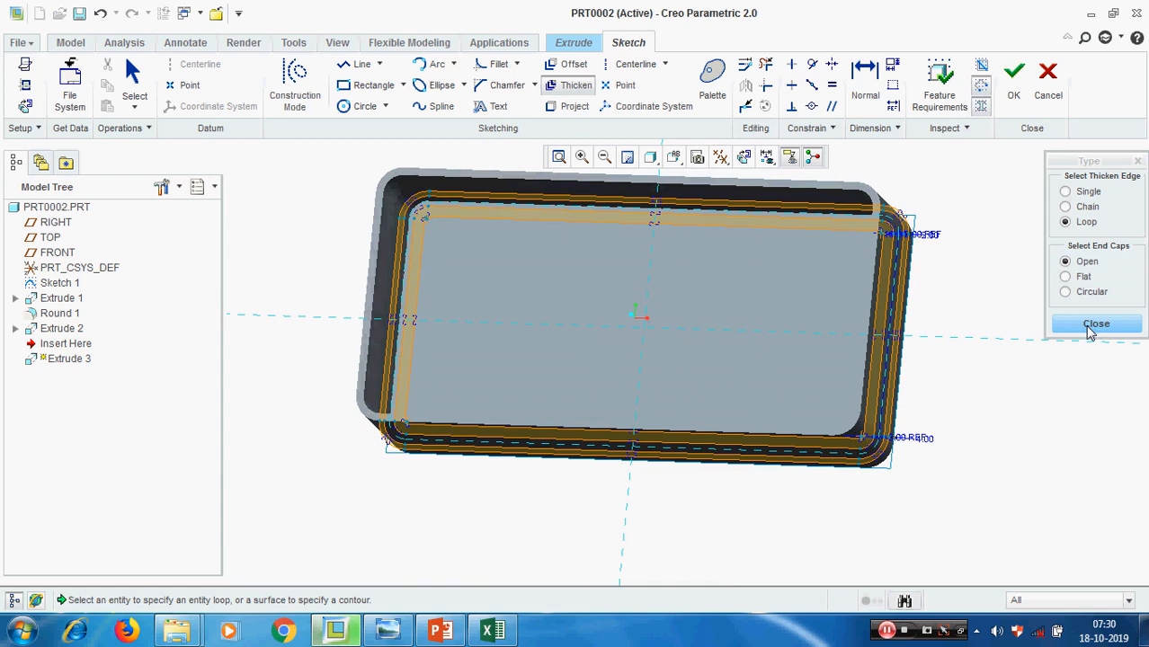
{"action": "left_click", "coordinate": [1095, 325]}
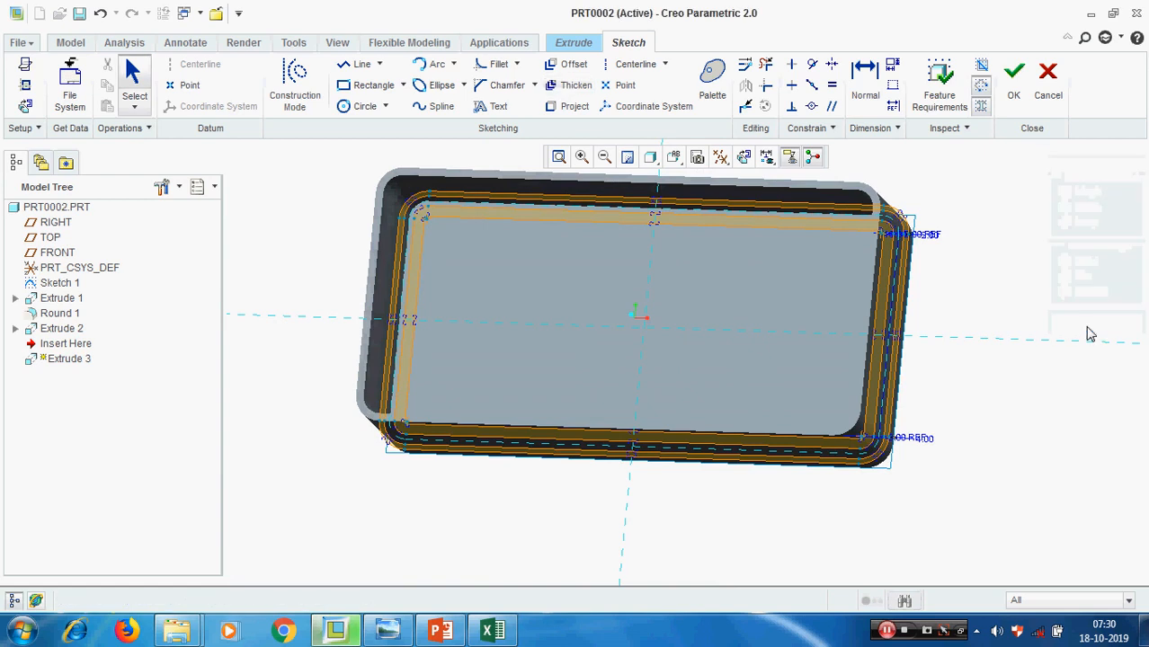
{"action": "left_click", "coordinate": [1048, 85]}
{"action": "left_click", "coordinate": [537, 334]}
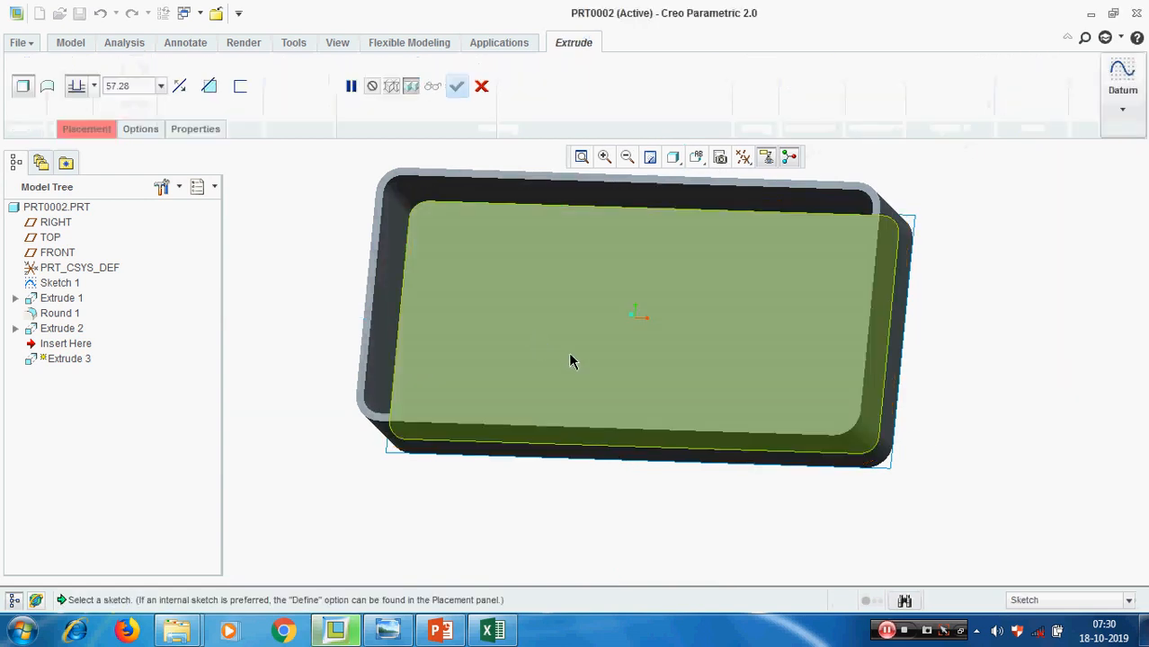
{"action": "left_click", "coordinate": [479, 86]}
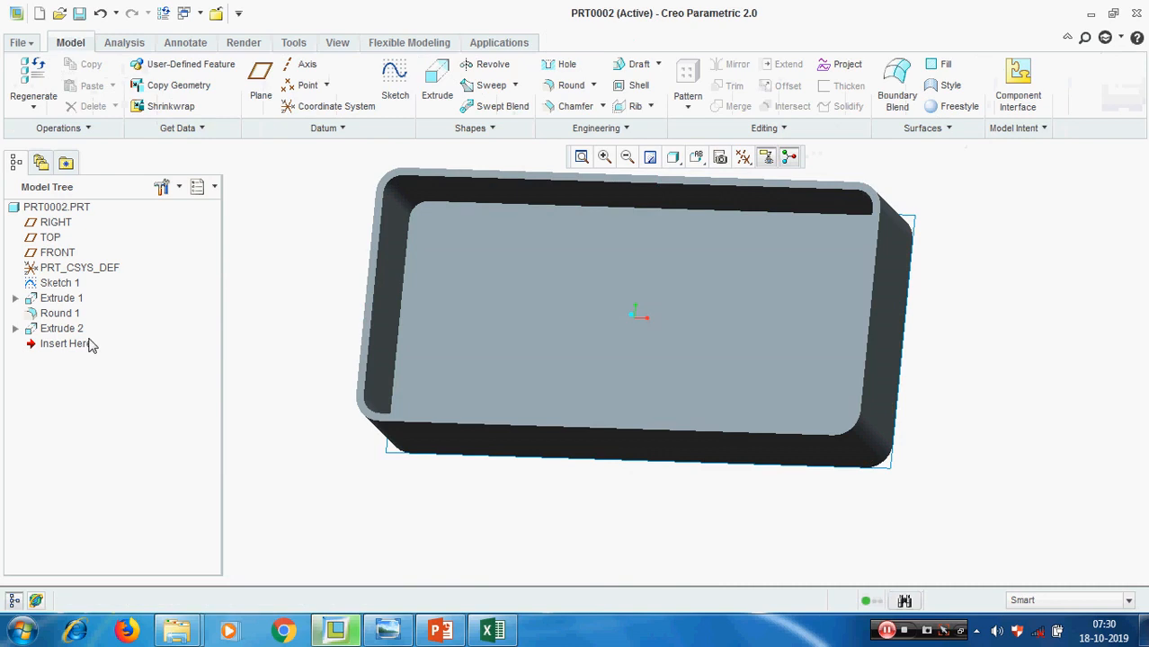
Delete the extrusion that hollows out the pocket in the rounded block
{"action": "right_click", "coordinate": [59, 333]}
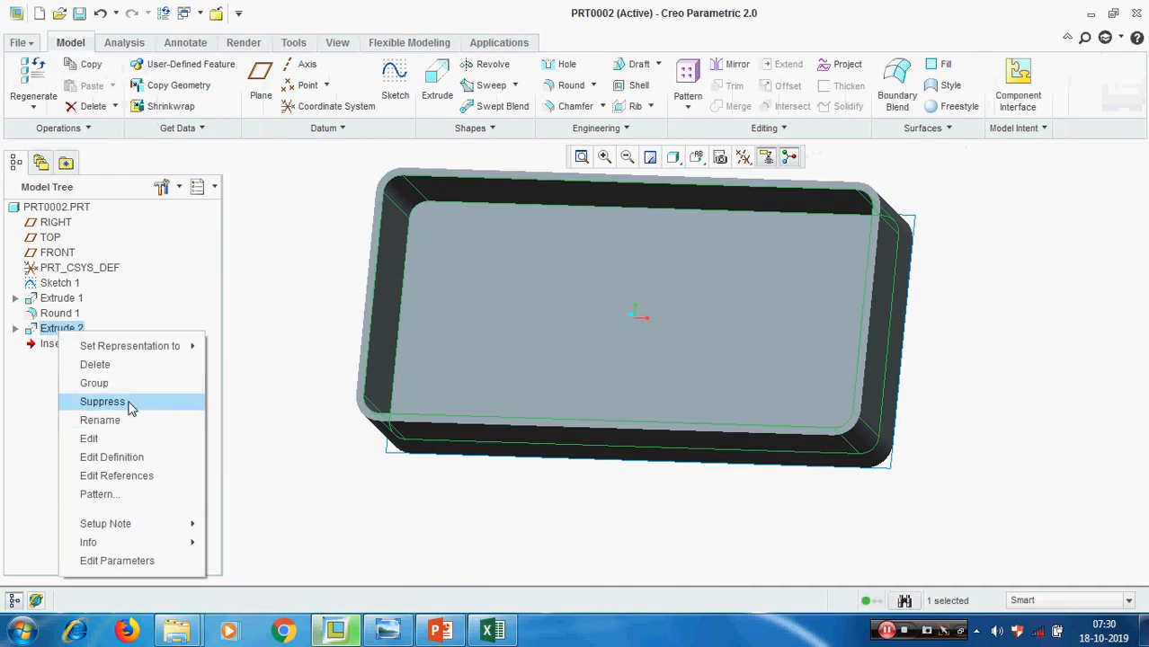
{"action": "left_click", "coordinate": [94, 364]}
{"action": "left_click", "coordinate": [534, 329]}
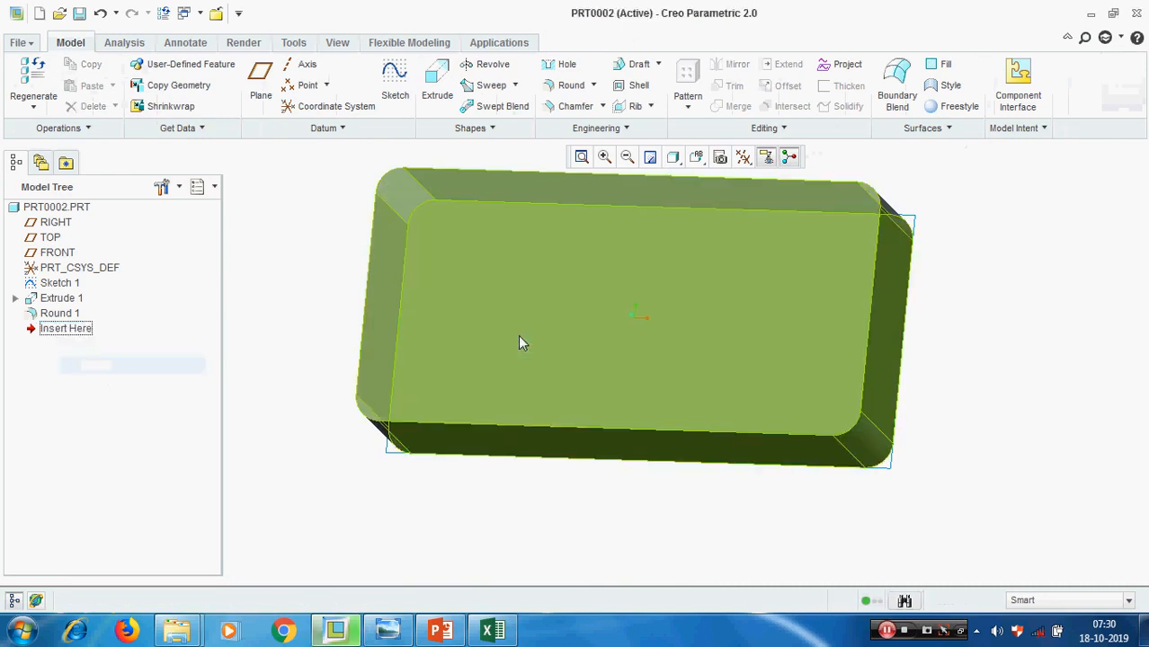
Start a new extrusion with its section sketched on the block's large flat face
{"action": "mouse_move", "coordinate": [518, 335]}
{"action": "middle_mouse_down"}
{"action": "mouse_move", "coordinate": [441, 454]}
{"action": "mouse_move", "coordinate": [537, 473]}
{"action": "middle_mouse_up"}
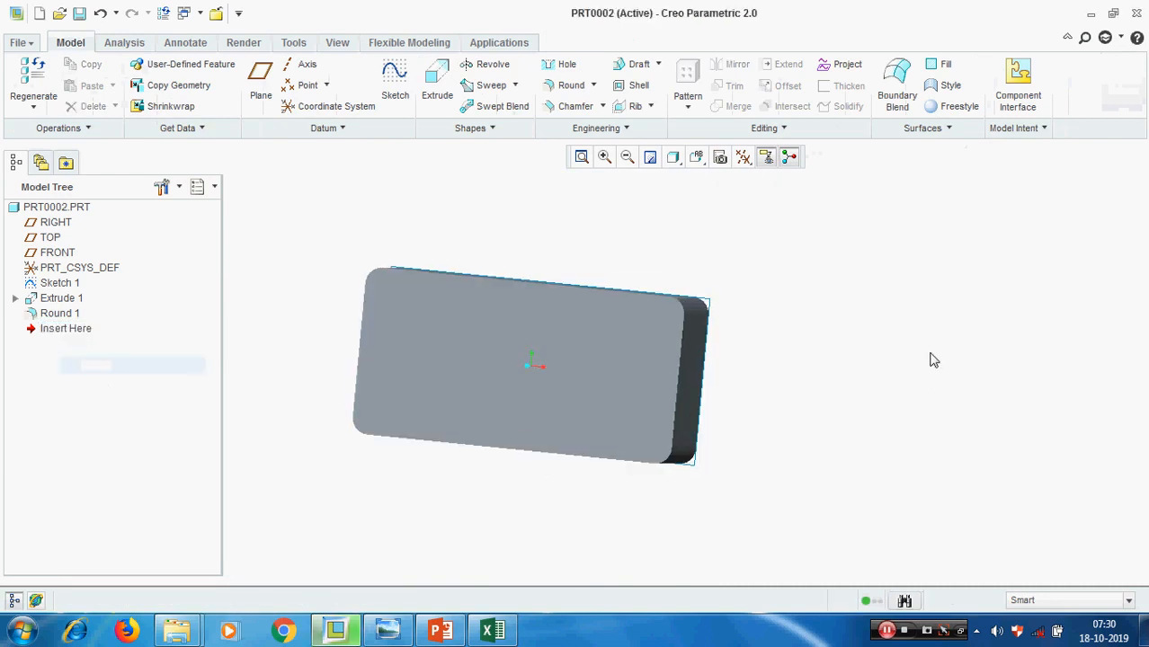
{"action": "left_click", "coordinate": [434, 86]}
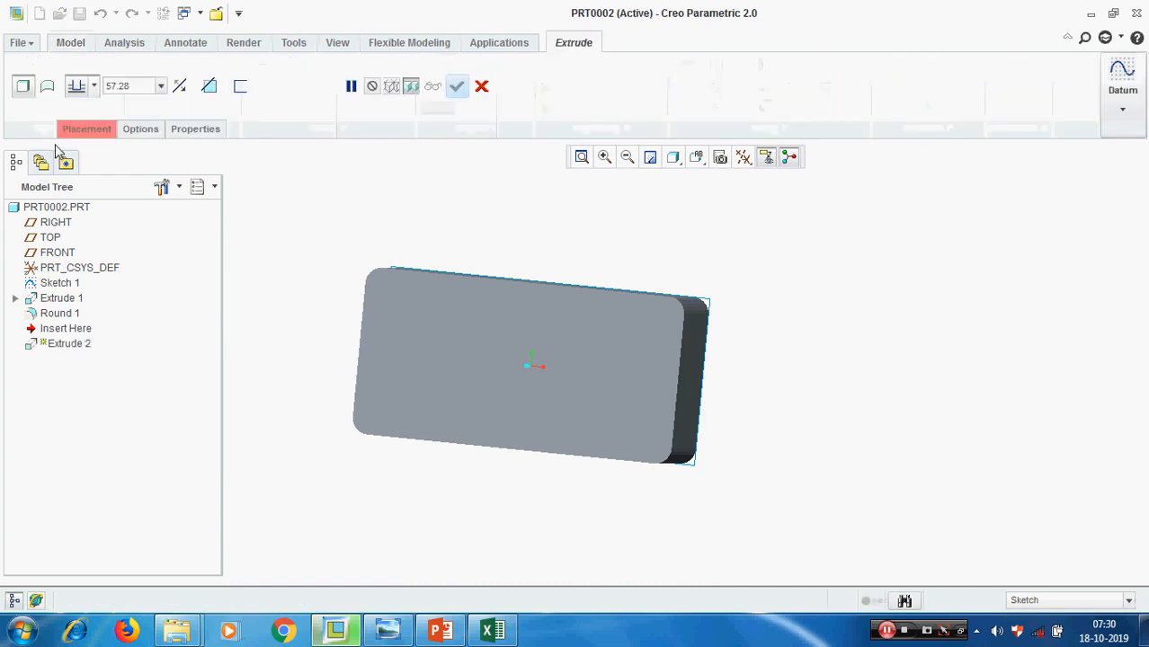
{"action": "left_click", "coordinate": [86, 131]}
{"action": "left_click", "coordinate": [226, 188]}
{"action": "left_click", "coordinate": [409, 347]}
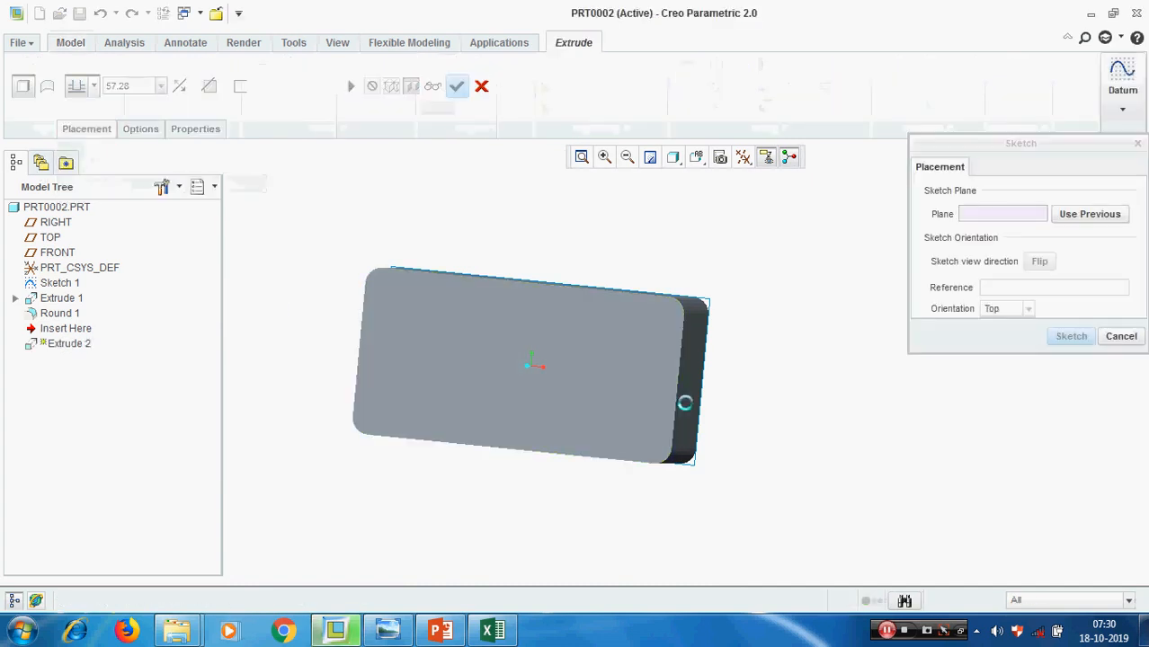
{"action": "left_click", "coordinate": [1077, 334]}
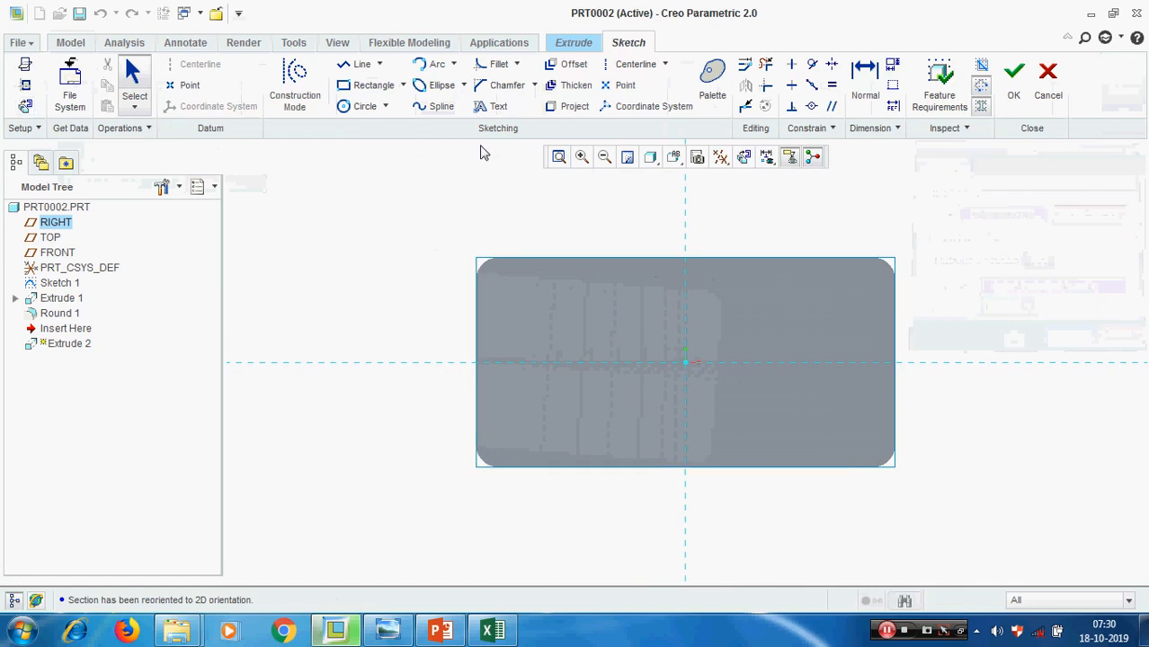
Thicken the block face's outer loop with a thickness of 3 and an offset of -5, and finish the sketch
{"action": "left_click", "coordinate": [572, 88]}
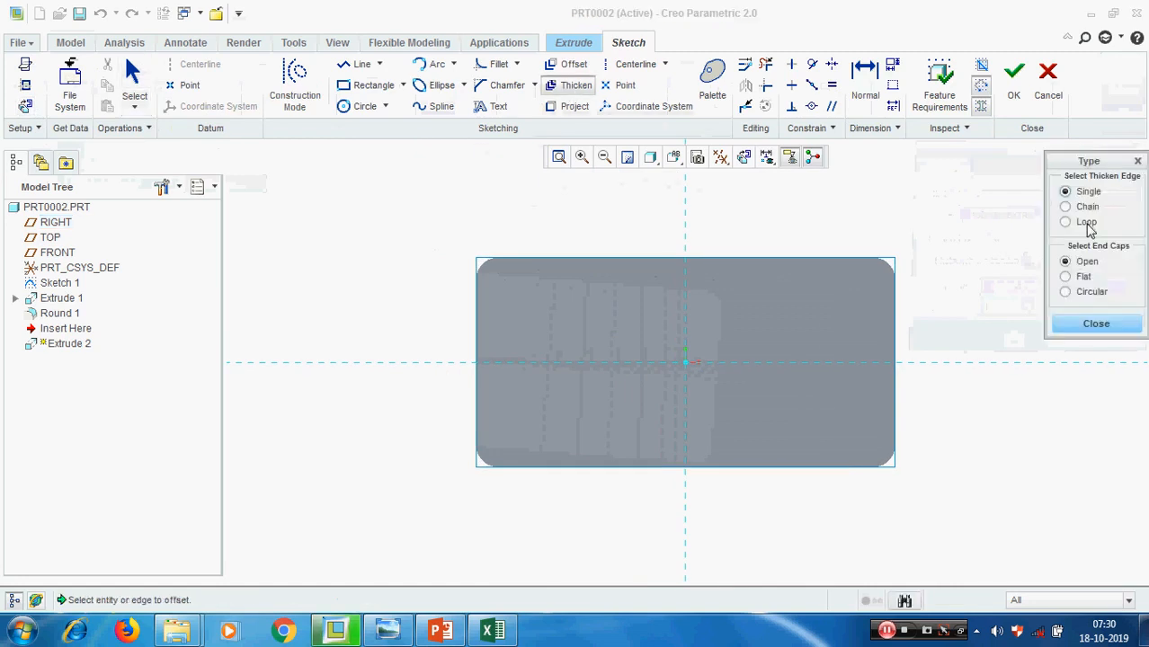
{"action": "left_click", "coordinate": [1087, 225]}
{"action": "left_click", "coordinate": [853, 284]}
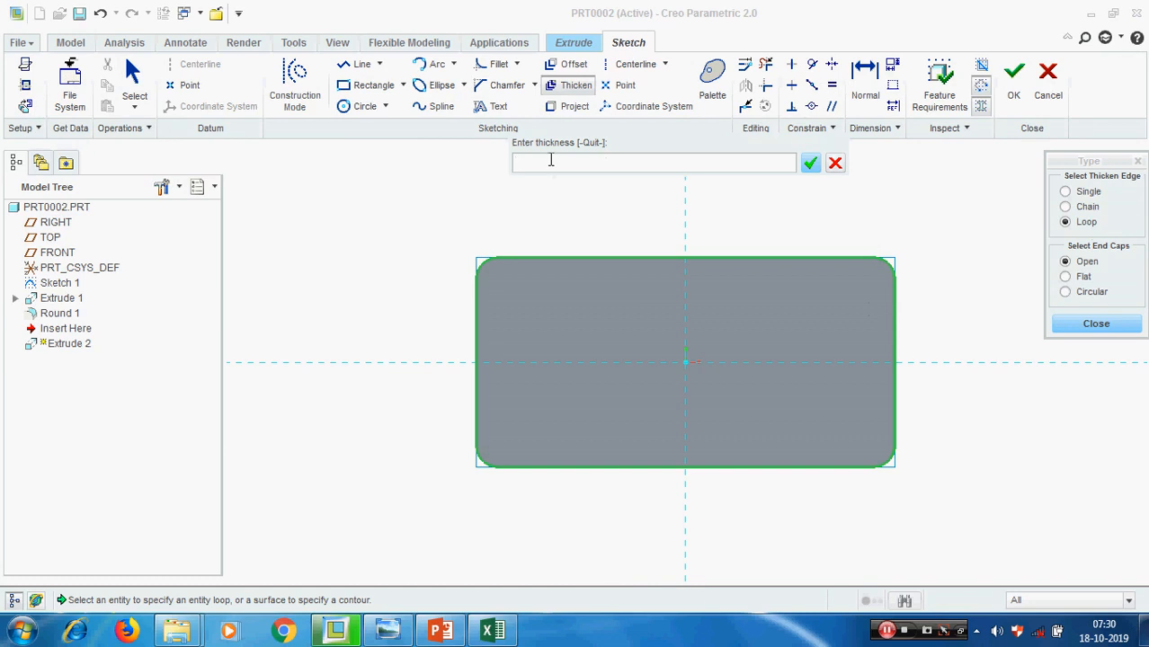
{"action": "key", "text": "Return"}
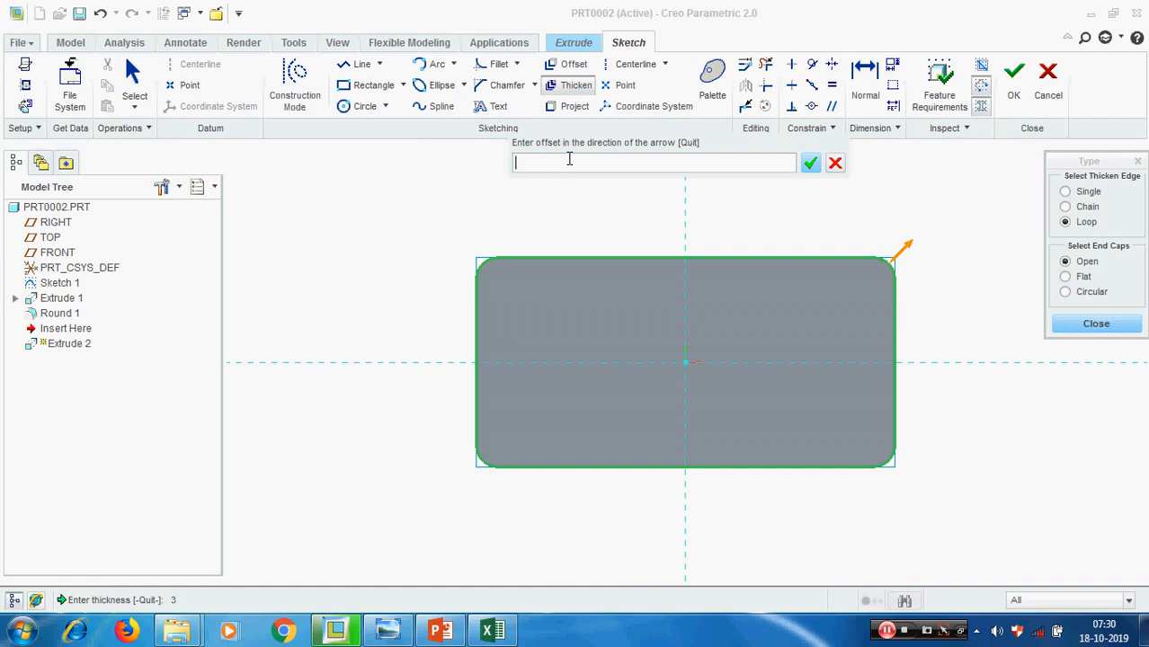
{"action": "type", "text": "-5"}
{"action": "key", "text": "Return"}
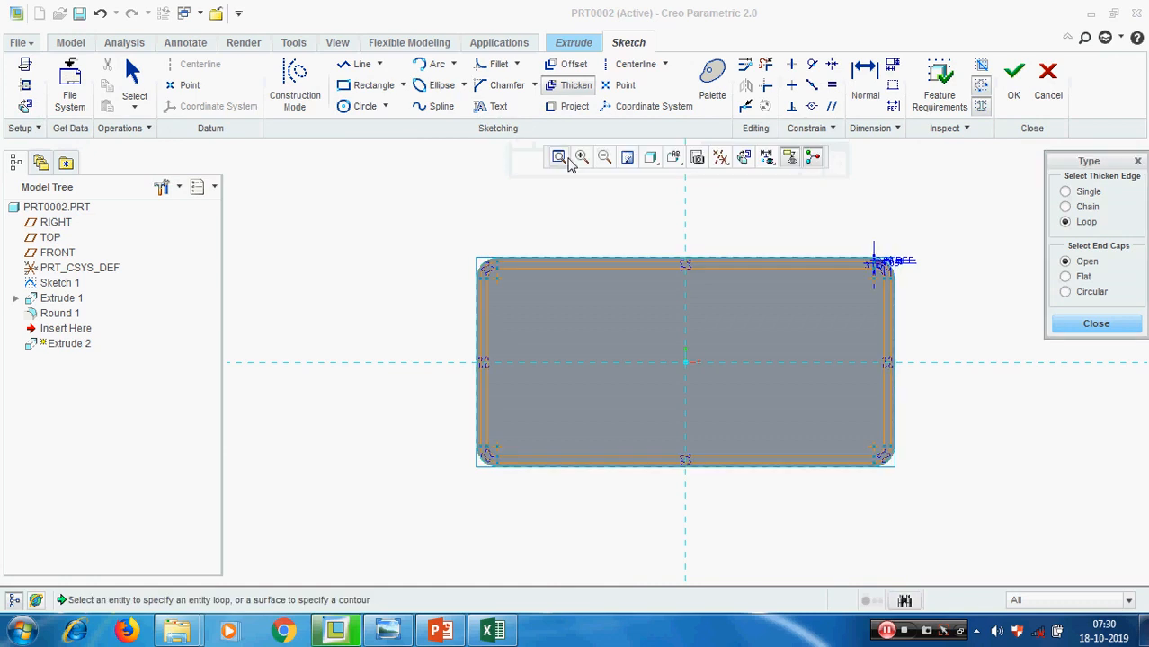
{"action": "scroll", "coordinate": [809, 315], "scroll_direction": "down", "scroll_amount": 3}
{"action": "middle_click_drag", "start_coordinate": [811, 324], "coordinate": [779, 312]}
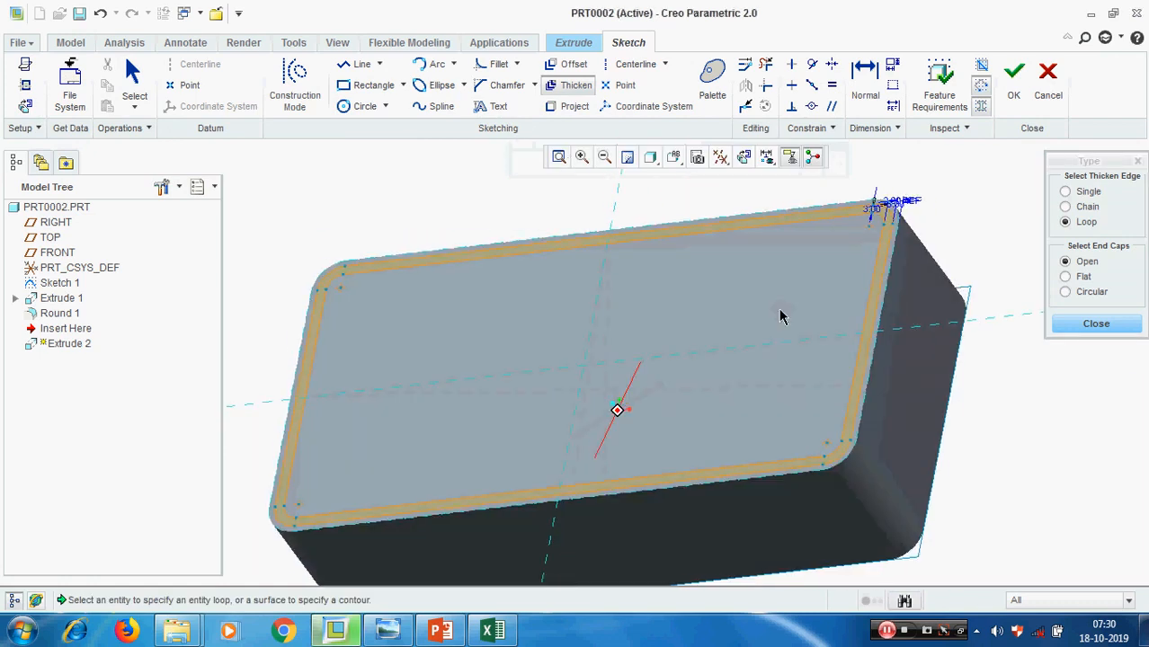
{"action": "left_click", "coordinate": [1129, 330]}
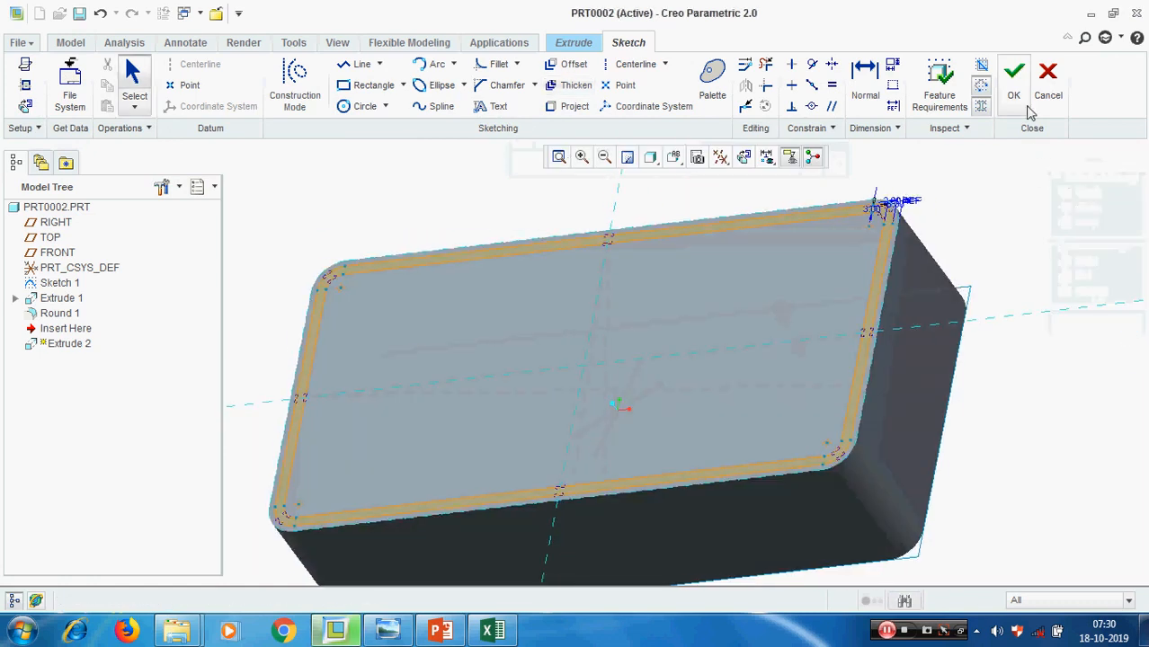
{"action": "left_click", "coordinate": [1013, 79]}
Try the thickened section as a material-removing cut, and switch it back to adding material away from the block
{"action": "scroll", "coordinate": [933, 314], "scroll_direction": "up", "scroll_amount": 3}
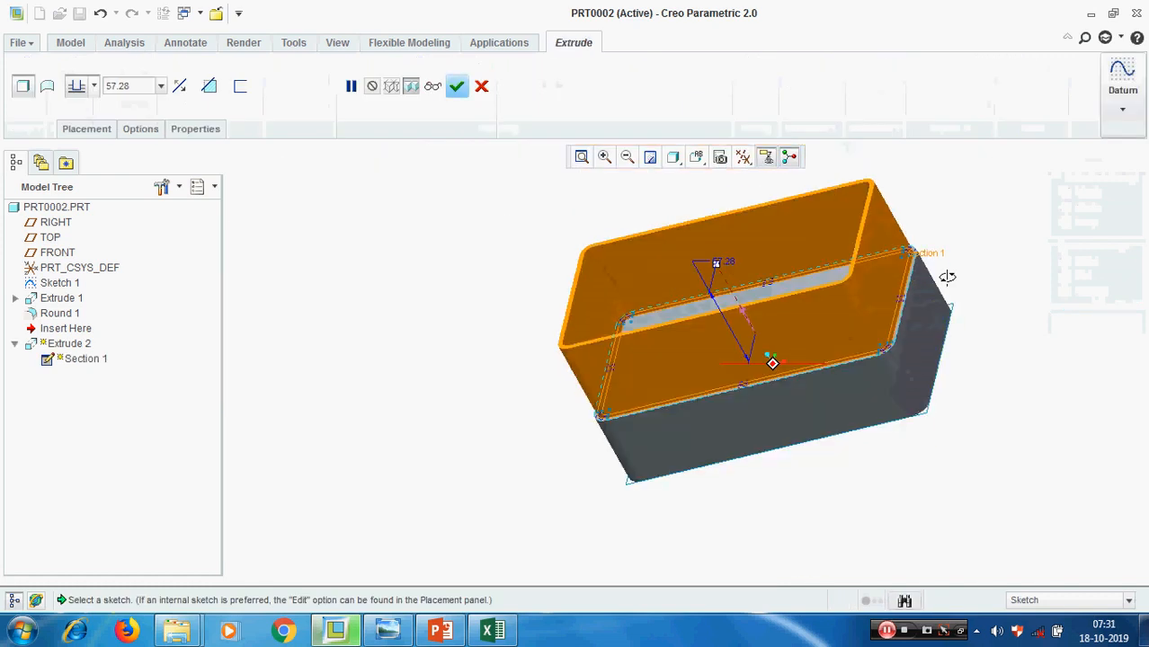
{"action": "middle_click_drag", "start_coordinate": [948, 277], "coordinate": [935, 340]}
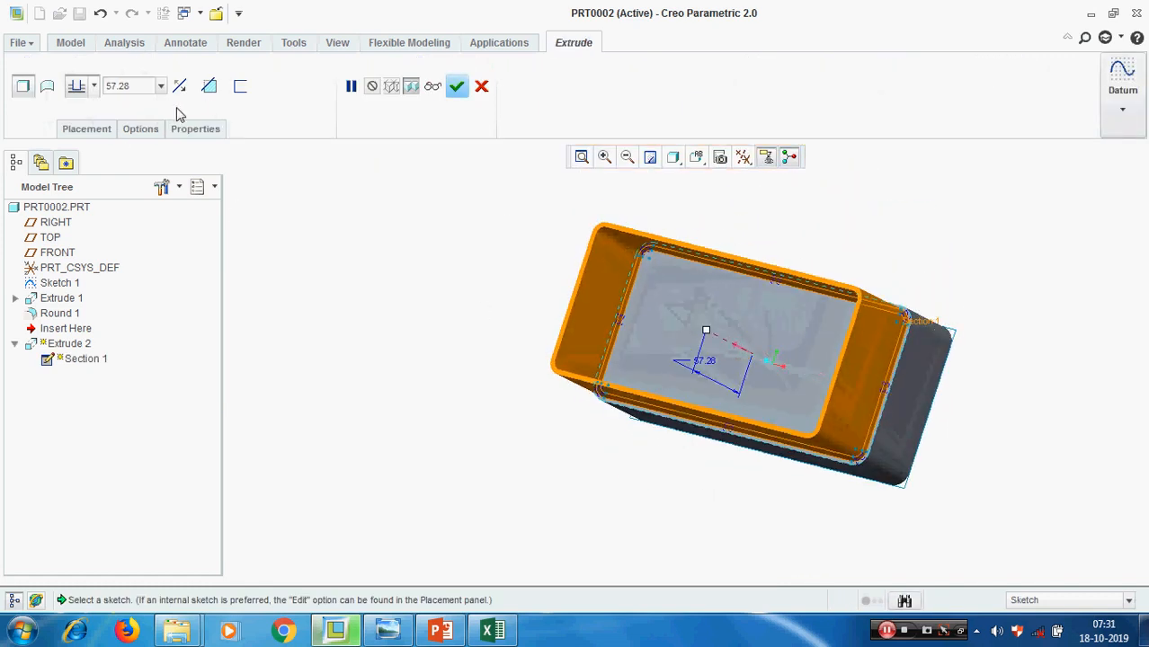
{"action": "left_click", "coordinate": [210, 87]}
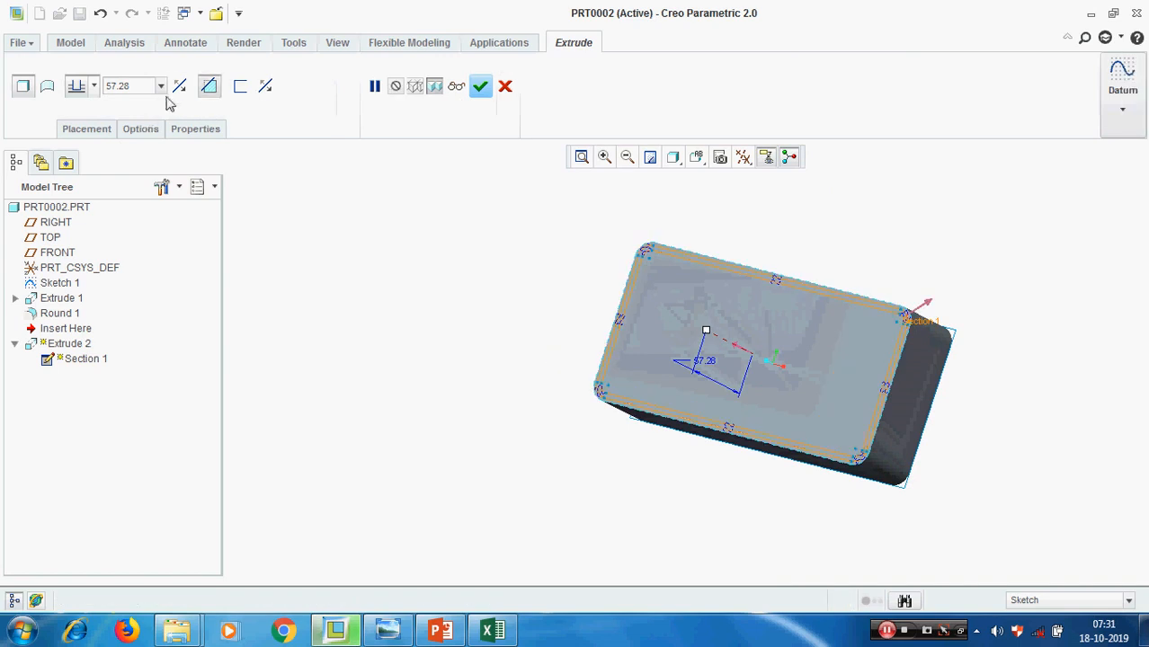
{"action": "middle_click_drag", "start_coordinate": [677, 287], "coordinate": [695, 207]}
{"action": "key", "text": "ctrl+d"}
{"action": "left_click", "coordinate": [208, 86]}
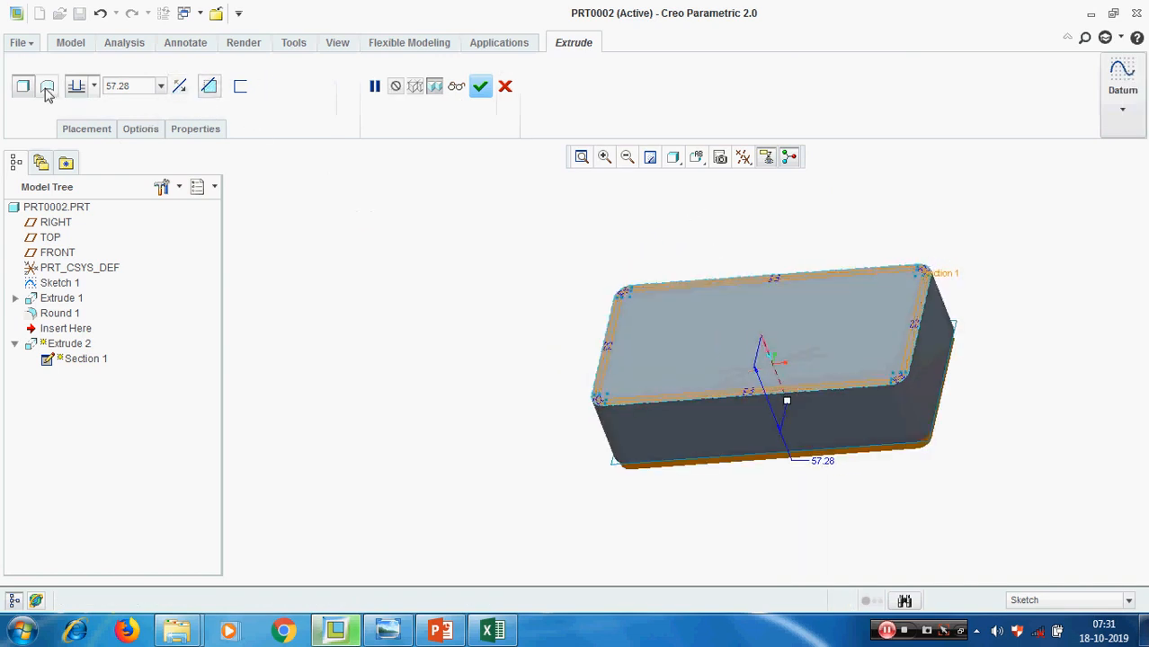
{"action": "left_click", "coordinate": [179, 85]}
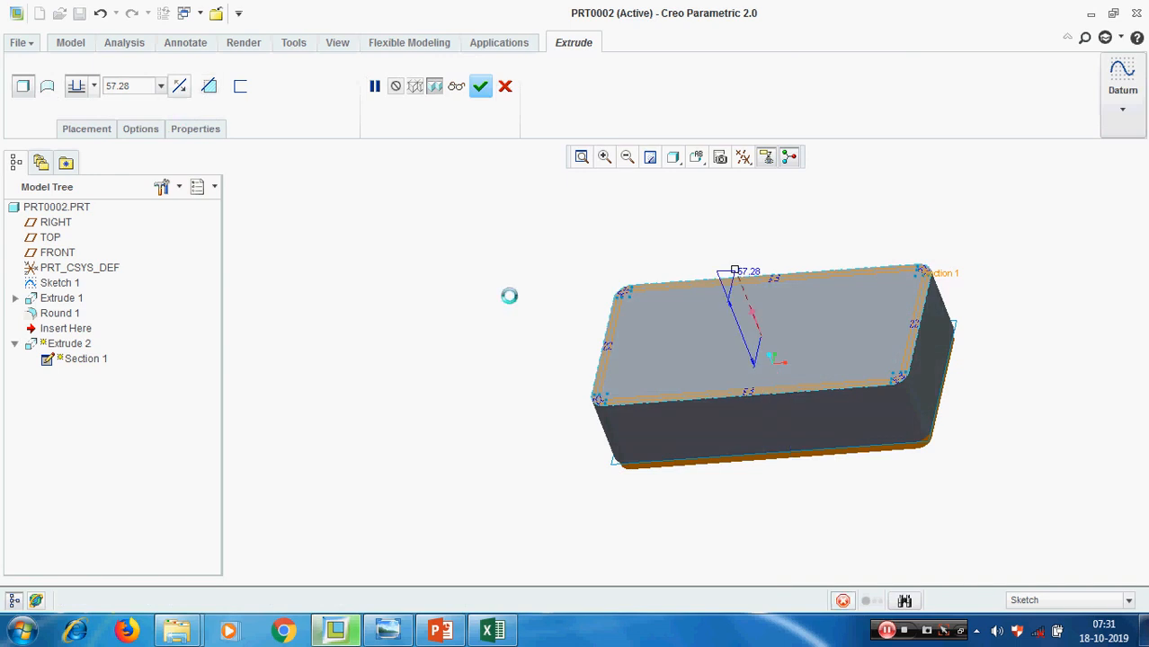
Set the thickened section's extrusion depth to 50 and complete the raised rectangular wall
{"action": "left_click", "coordinate": [141, 88]}
{"action": "type", "text": "50"}
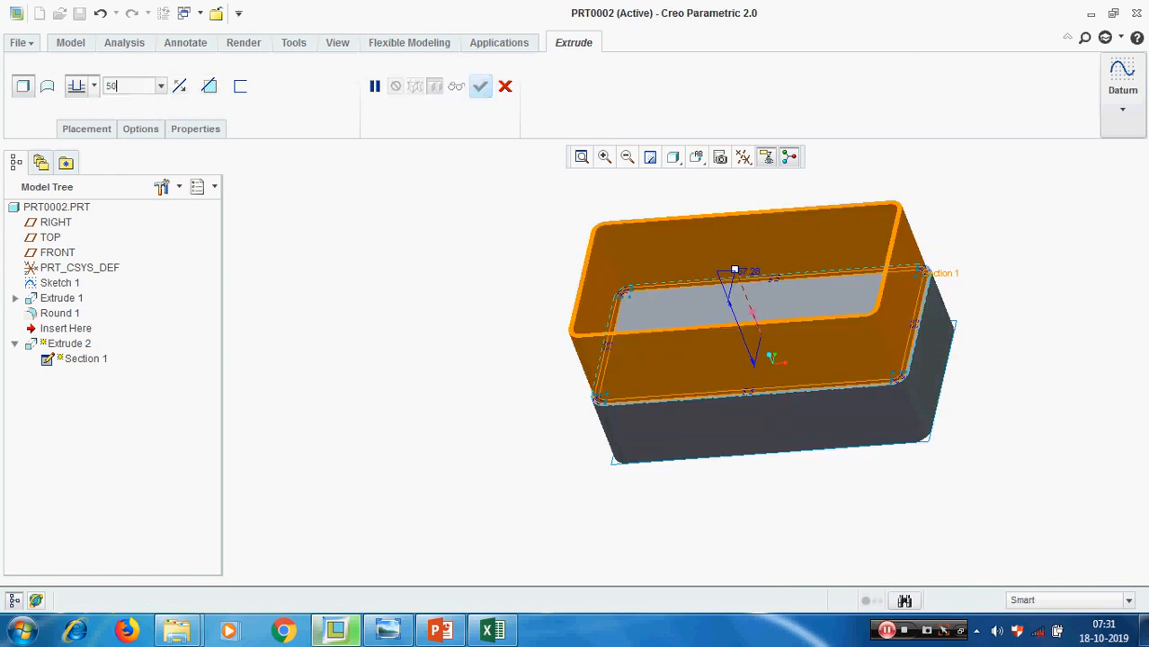
{"action": "key", "text": "Return"}
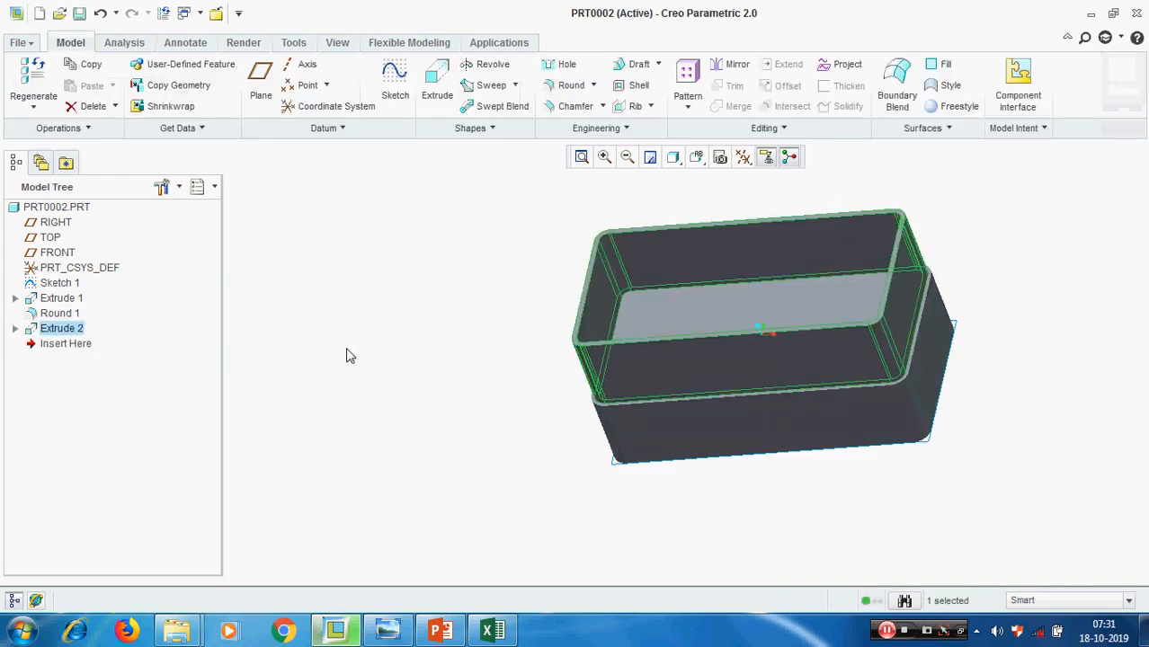
{"action": "left_click", "coordinate": [349, 355]}
{"action": "middle_click_drag", "start_coordinate": [931, 395], "coordinate": [890, 405]}
{"action": "scroll", "coordinate": [914, 360], "scroll_direction": "down", "scroll_amount": 4}
{"action": "scroll", "coordinate": [798, 299], "scroll_direction": "down", "scroll_amount": 4}
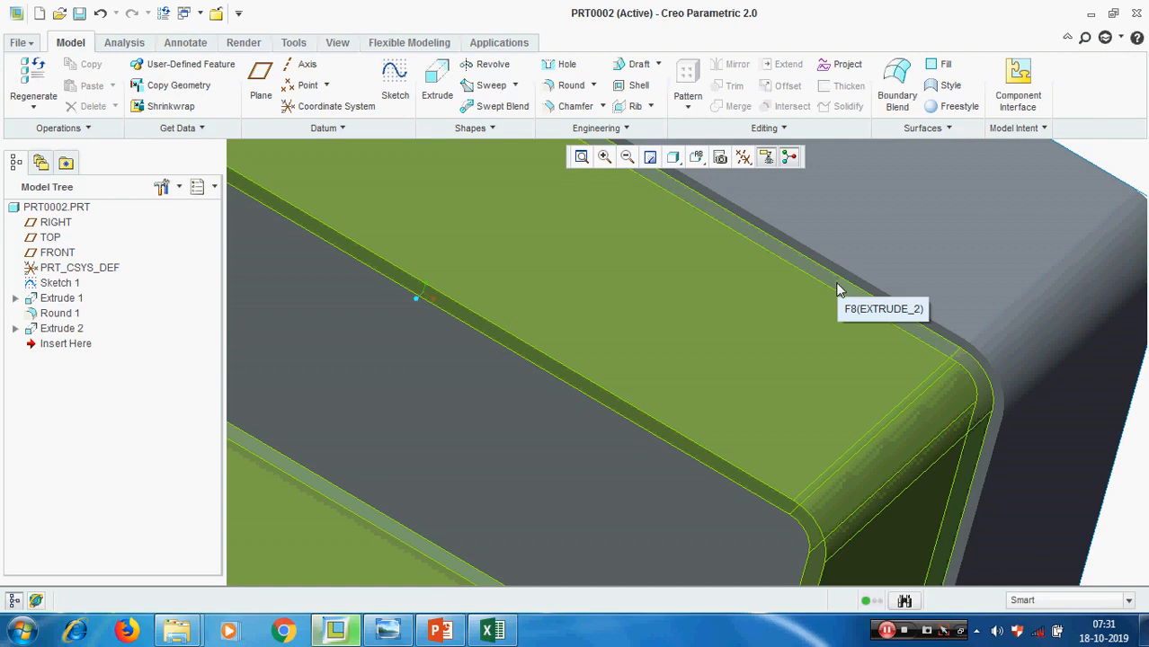
{"action": "scroll", "coordinate": [710, 413], "scroll_direction": "up", "scroll_amount": 5}
{"action": "middle_click_drag", "start_coordinate": [710, 413], "coordinate": [726, 325]}
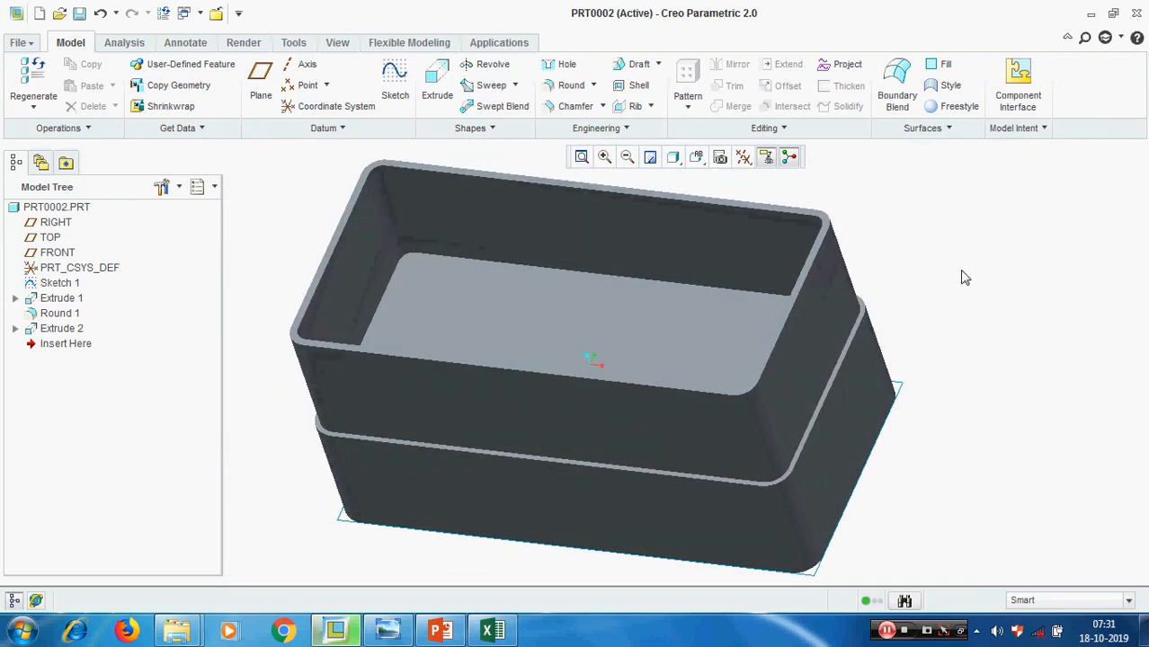
Switch to PowerPoint to review the Sketcher topics on the Part 4 slide, including thicken, and return to Creo
{"action": "left_click", "coordinate": [439, 630]}
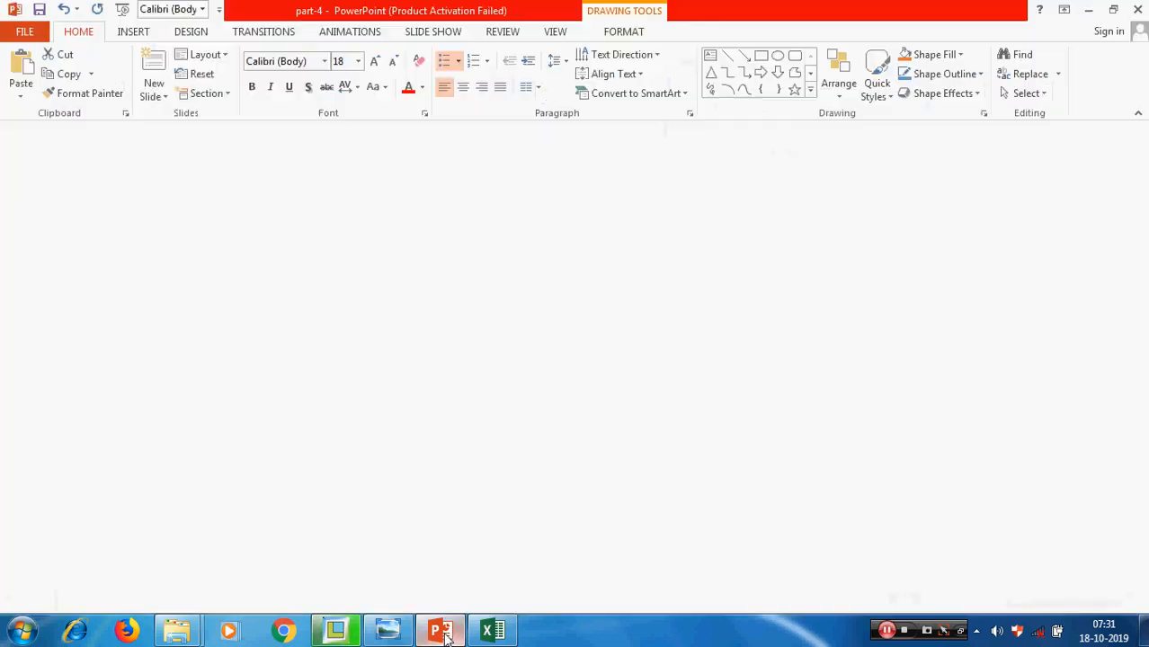
{"action": "left_click", "coordinate": [477, 484]}
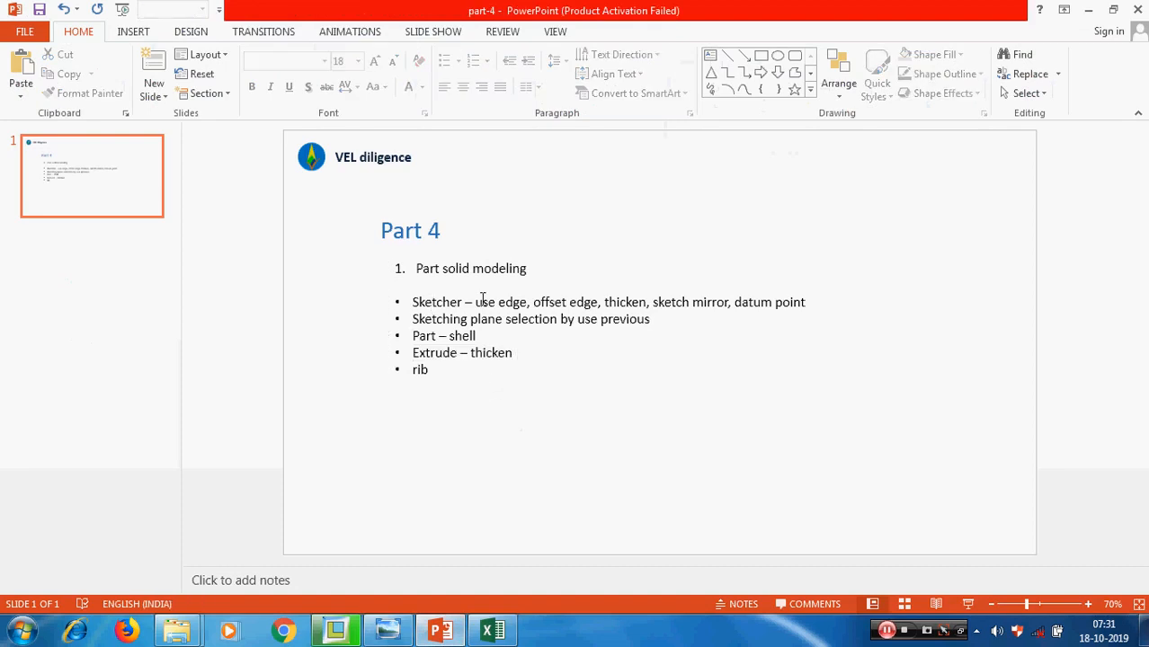
{"action": "left_click_drag", "start_coordinate": [475, 302], "coordinate": [647, 303]}
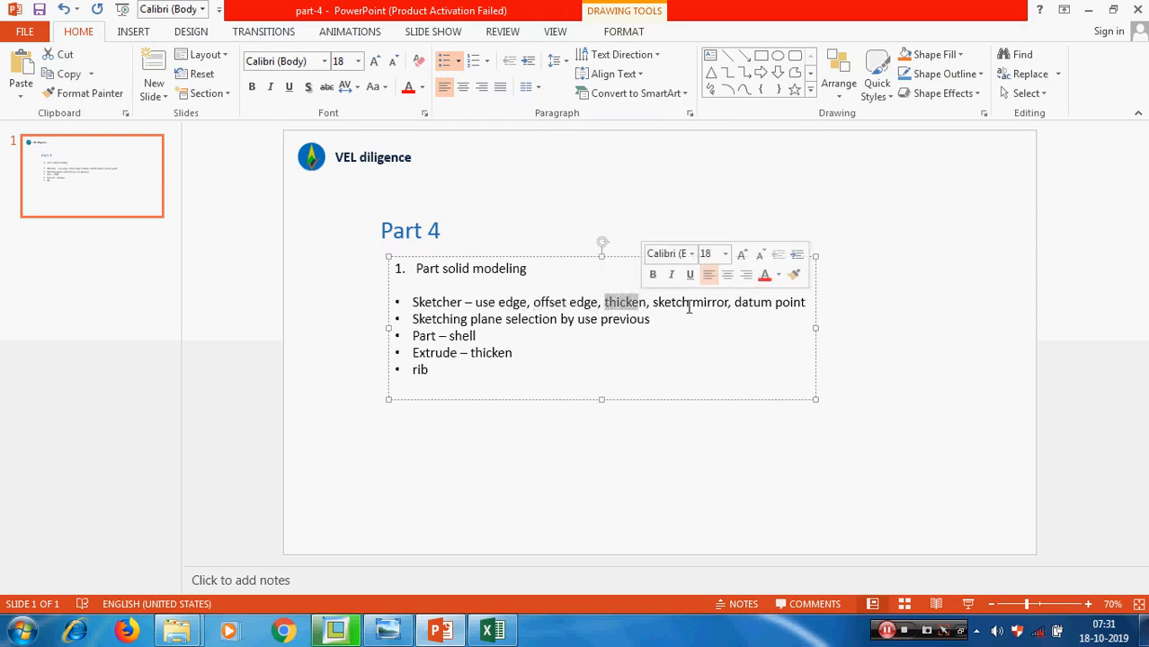
{"action": "left_click", "coordinate": [692, 496]}
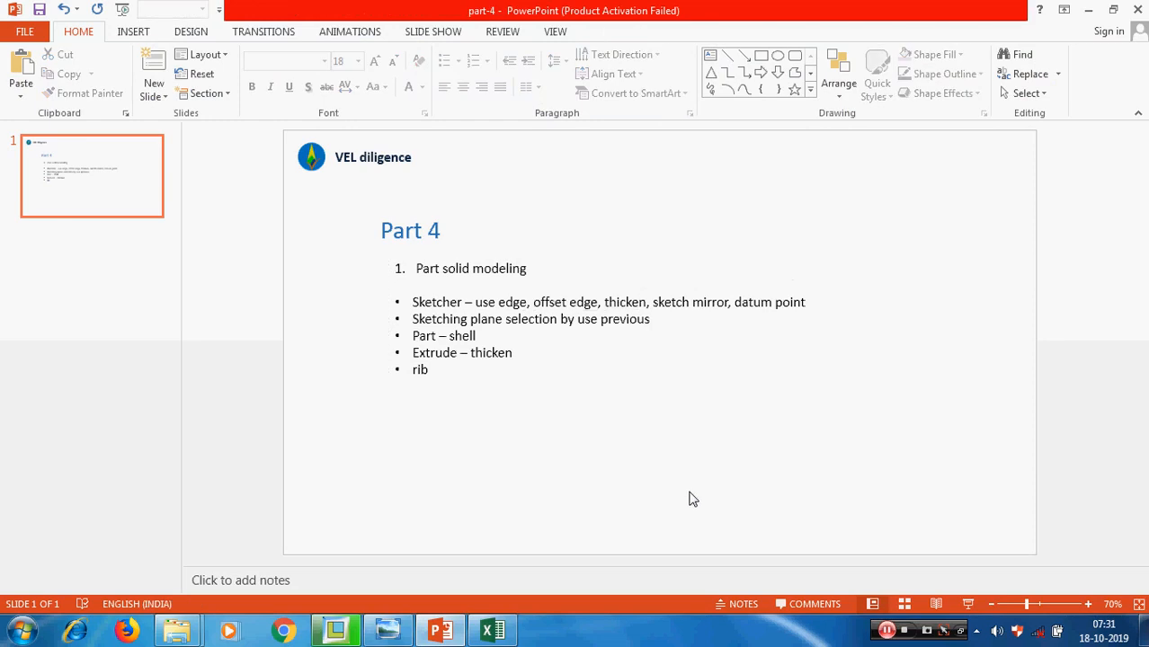
{"action": "left_click", "coordinate": [1090, 11]}
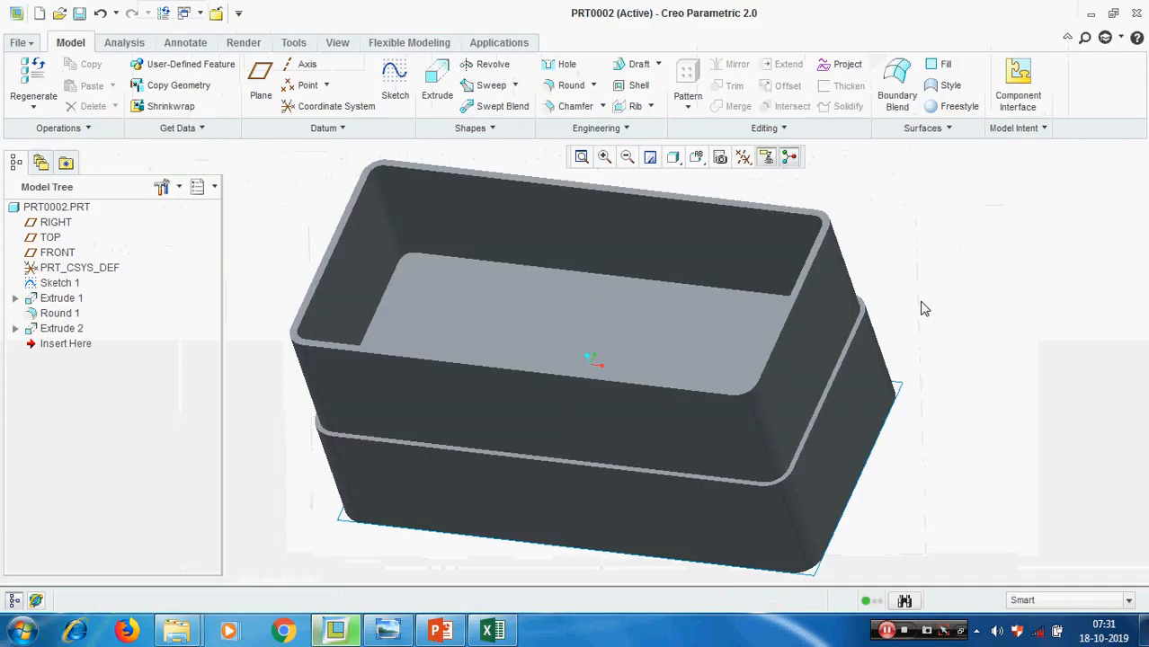
Delete the base block extrusion together with its dependent round and wall extrusion
{"action": "left_click", "coordinate": [62, 301]}
{"action": "right_click", "coordinate": [61, 304]}
{"action": "left_click", "coordinate": [90, 328]}
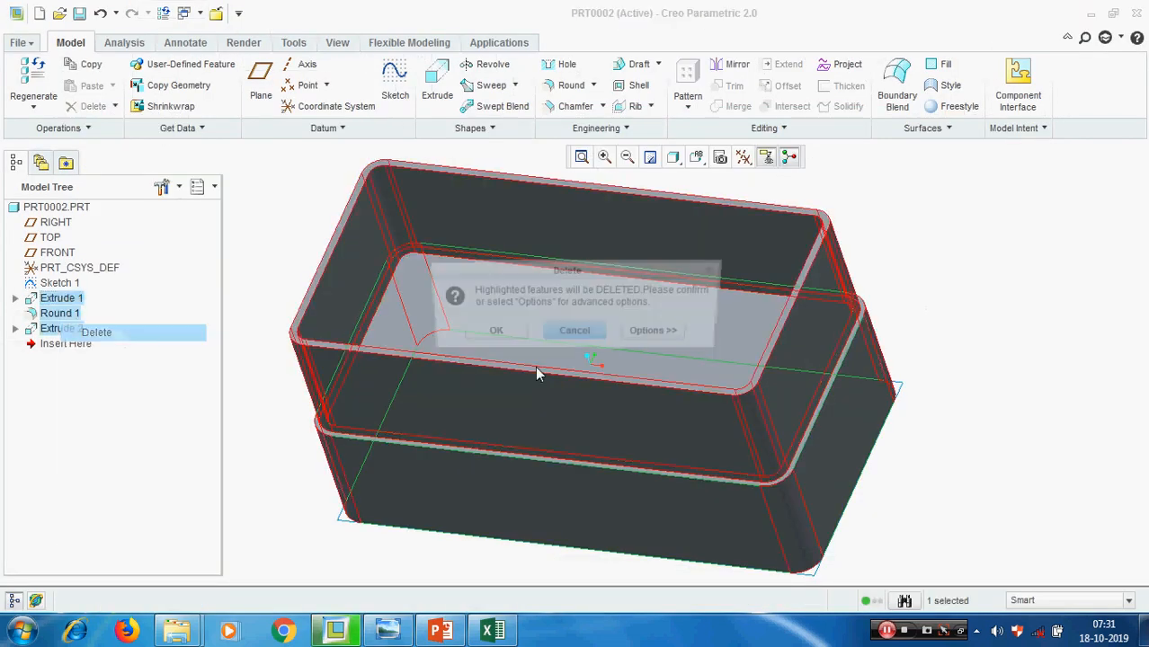
{"action": "left_click", "coordinate": [487, 333]}
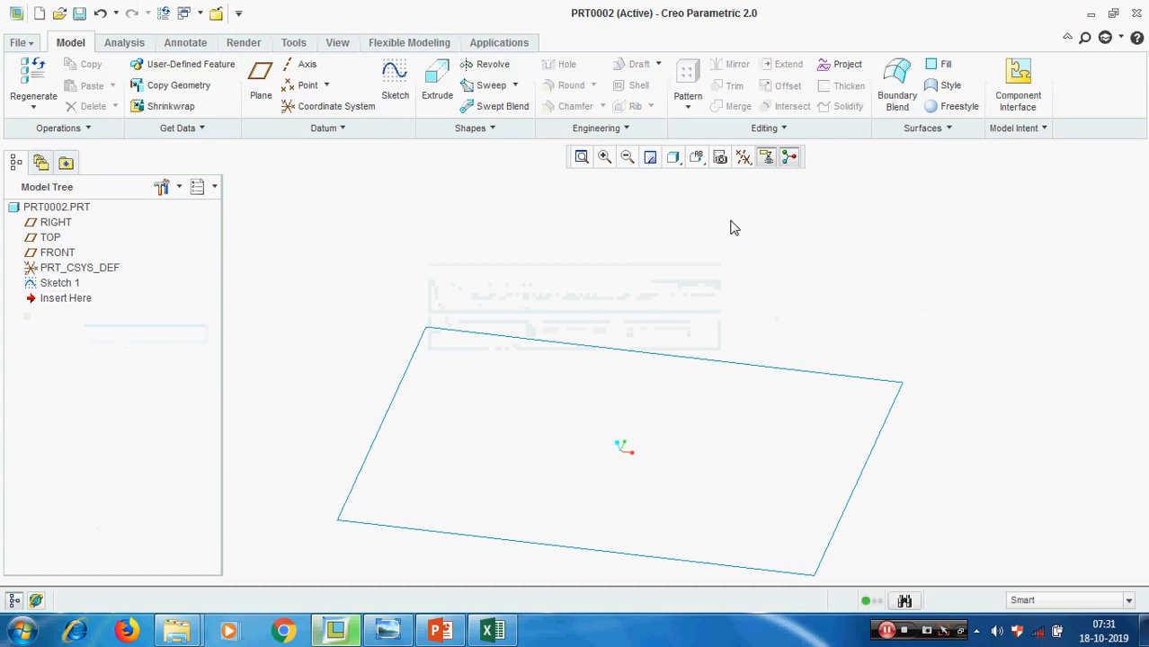
Display the datum planes in a reset view orientation, and undo the deletion of the block's features
{"action": "left_click", "coordinate": [742, 157]}
{"action": "left_click", "coordinate": [790, 274]}
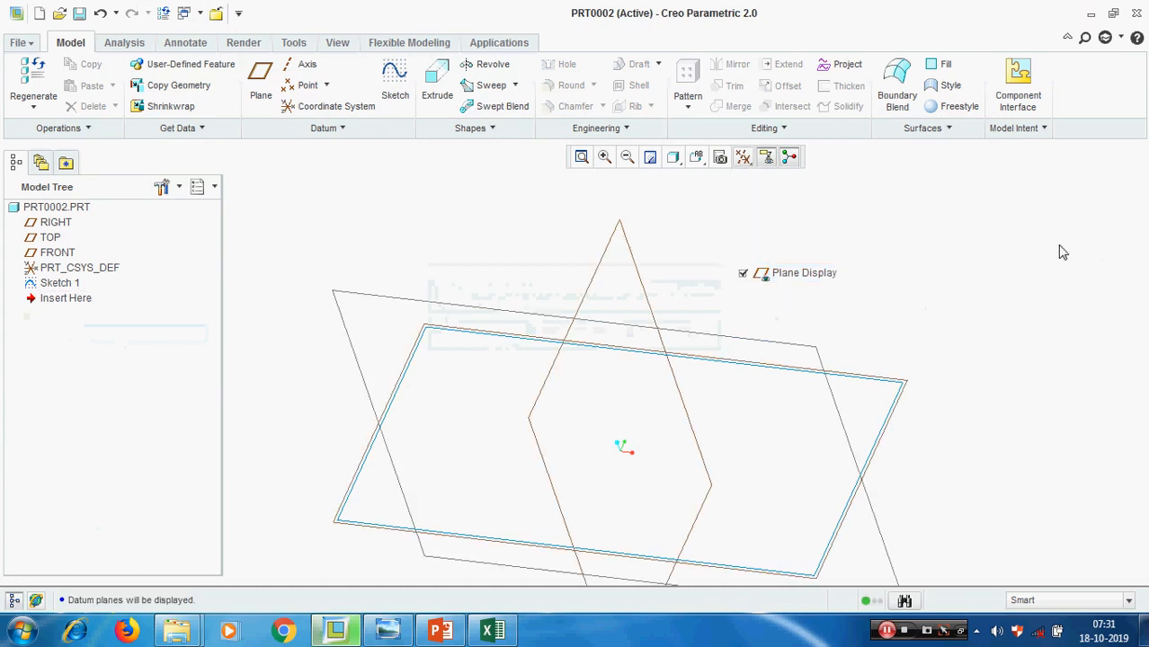
{"action": "left_click", "coordinate": [695, 157]}
{"action": "left_click", "coordinate": [720, 193]}
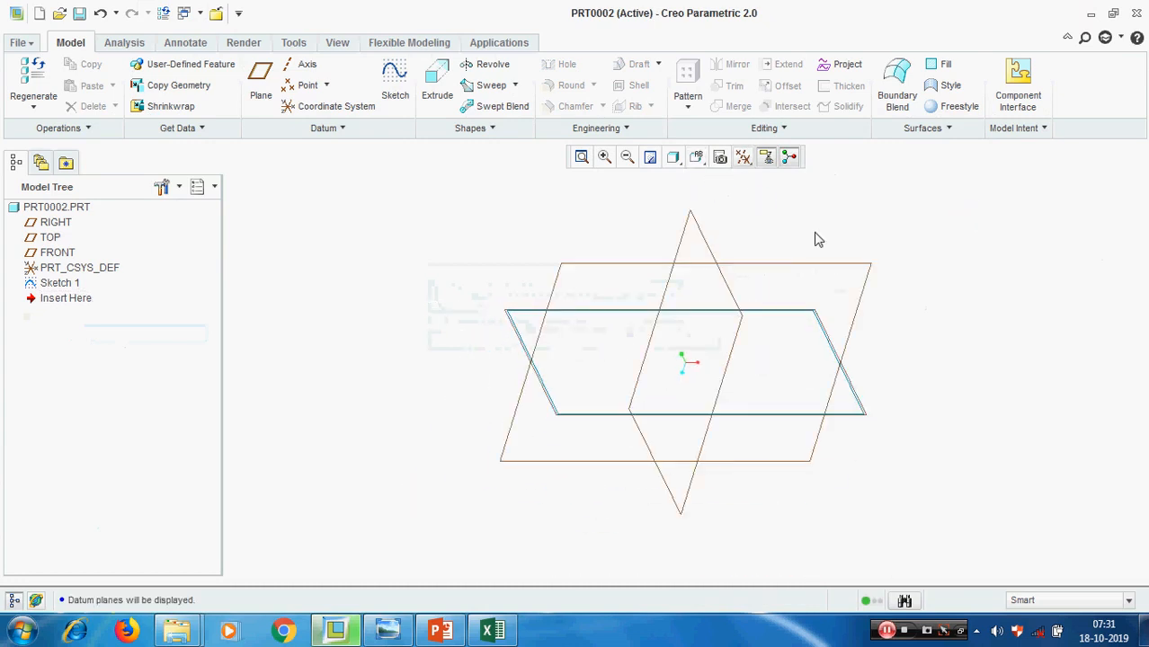
{"action": "left_click", "coordinate": [100, 13]}
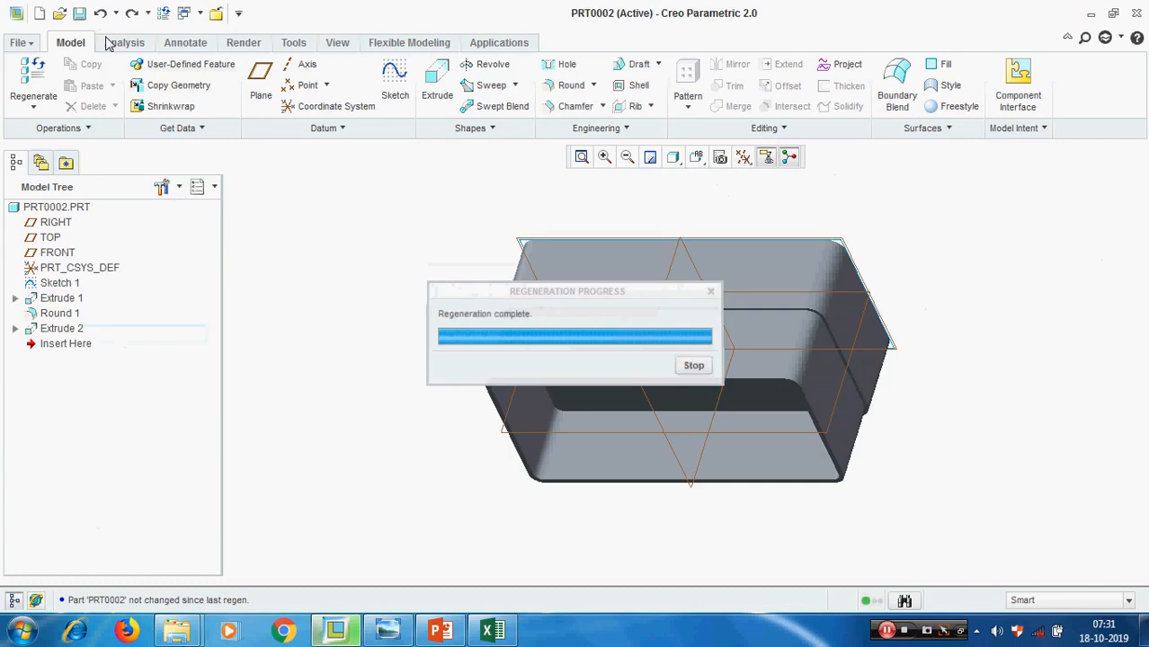
Delete the round feature together with its dependent wall extrusion
{"action": "left_click", "coordinate": [59, 312]}
{"action": "right_click", "coordinate": [59, 312]}
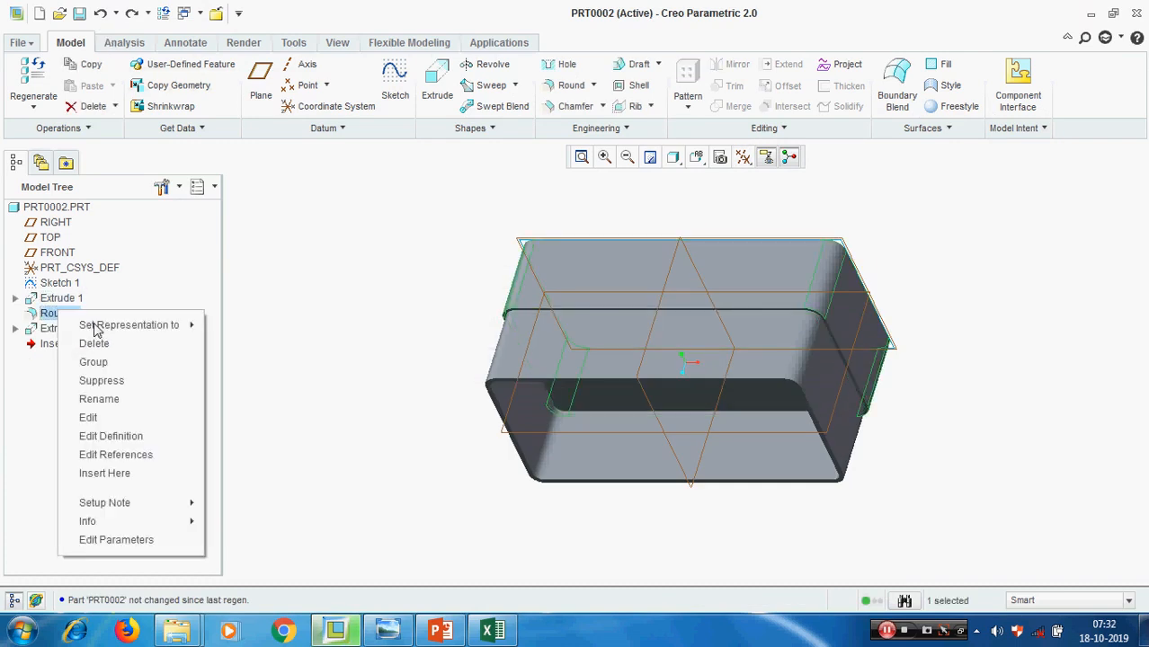
{"action": "left_click", "coordinate": [131, 342]}
{"action": "left_click", "coordinate": [477, 330]}
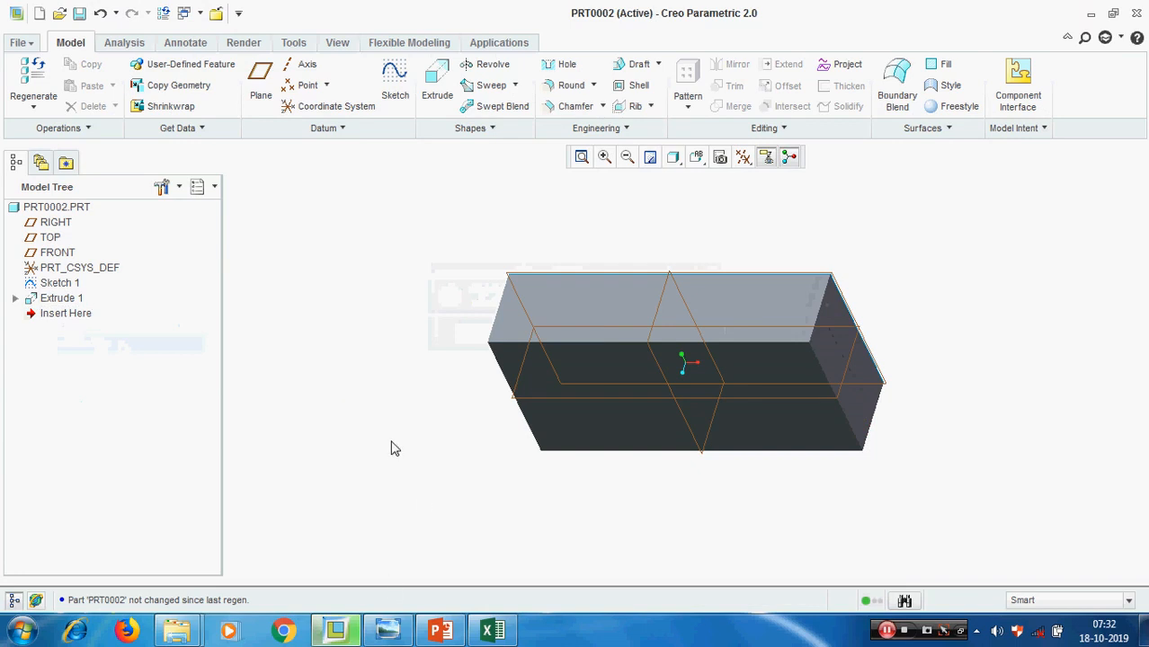
Check the Part 4 topics in PowerPoint, return to Creo, and open a sketch on the block's large flat face opposite Sketch 1
{"action": "left_click", "coordinate": [449, 634]}
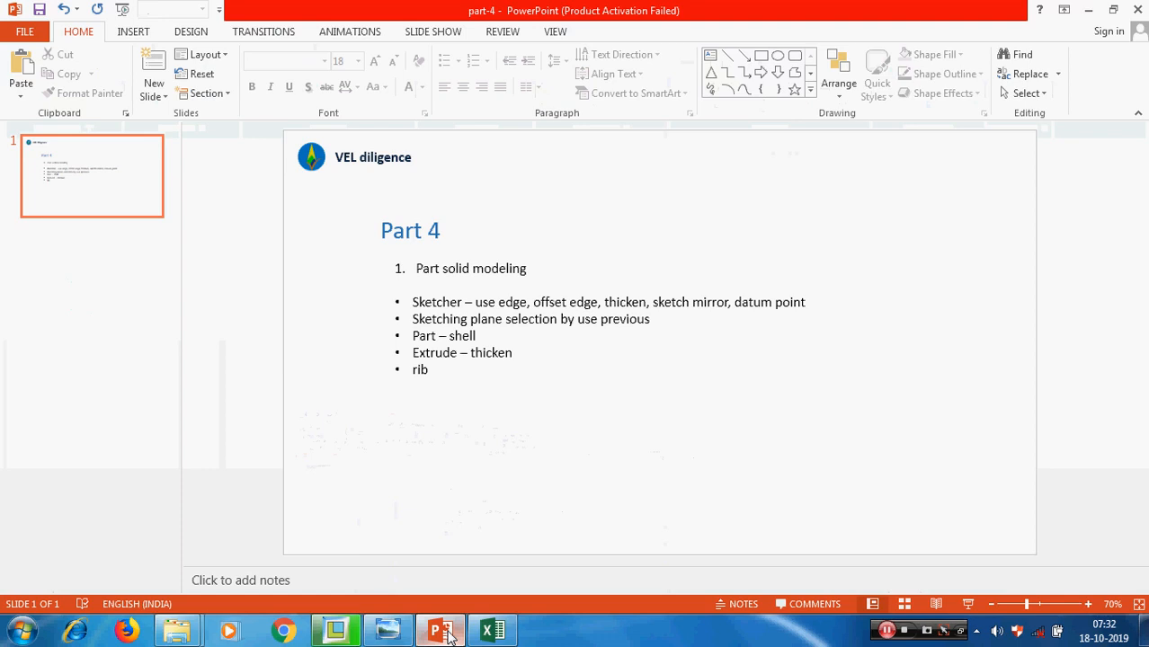
{"action": "left_click", "coordinate": [449, 634]}
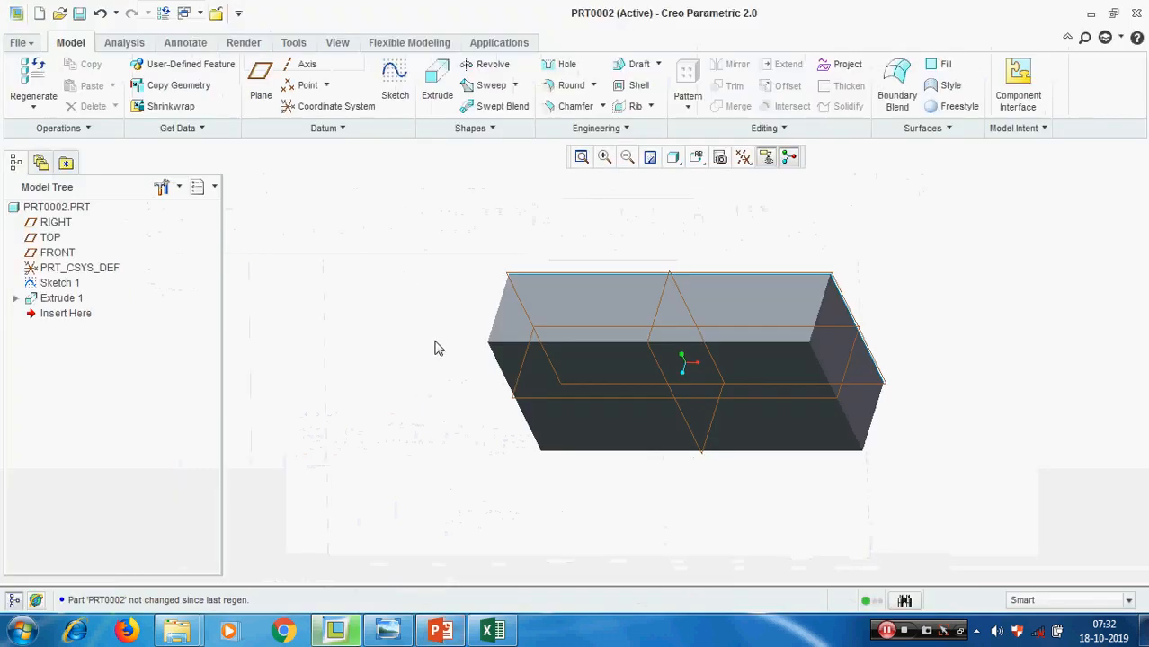
{"action": "left_click", "coordinate": [401, 92]}
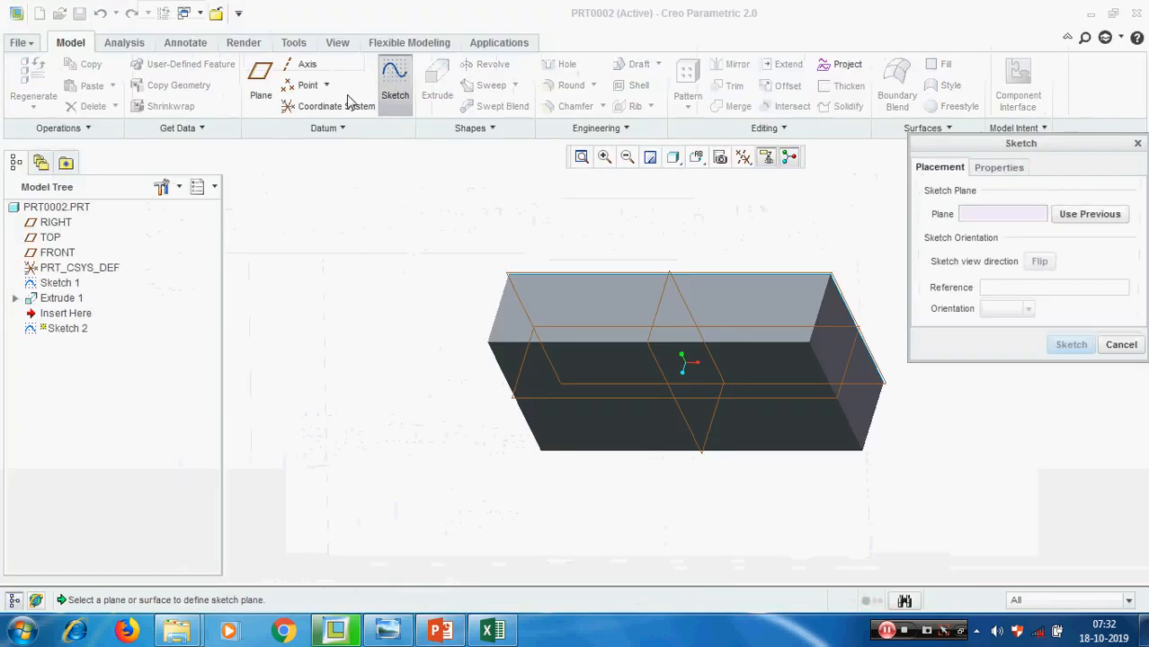
{"action": "left_click", "coordinate": [610, 374]}
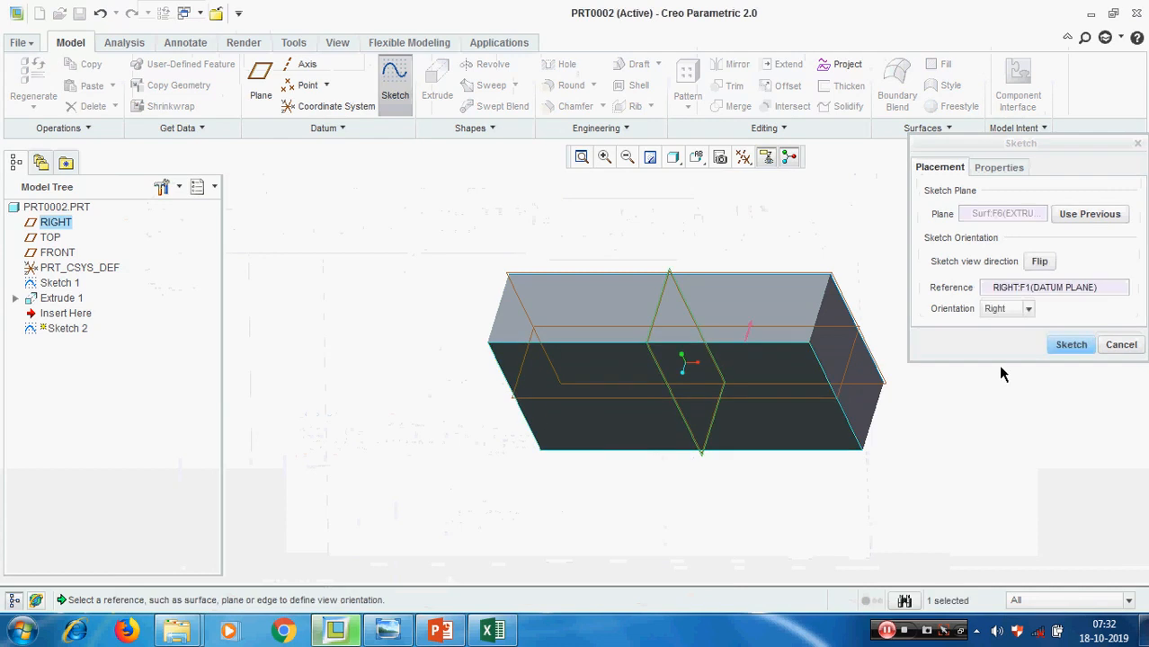
{"action": "left_click", "coordinate": [1068, 346]}
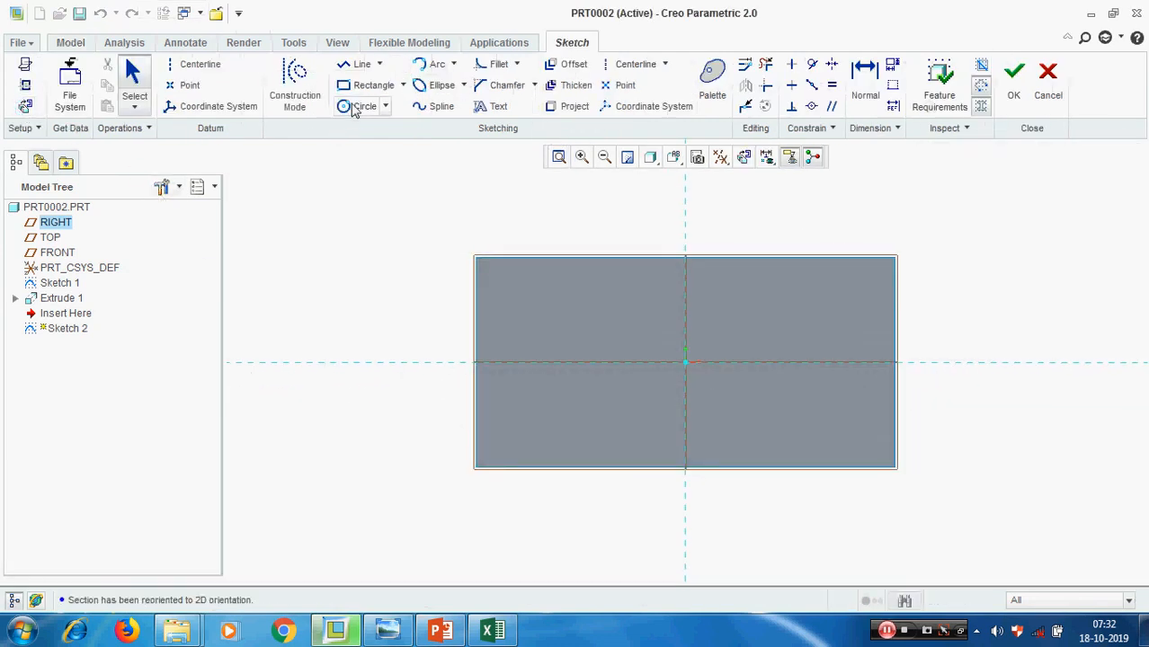
Sketch a closed freeform spline on the left half of the face, starting about 60 left of and 23 above the origin
{"action": "left_click", "coordinate": [418, 109]}
{"action": "left_click", "coordinate": [560, 314]}
{"action": "left_click", "coordinate": [610, 319]}
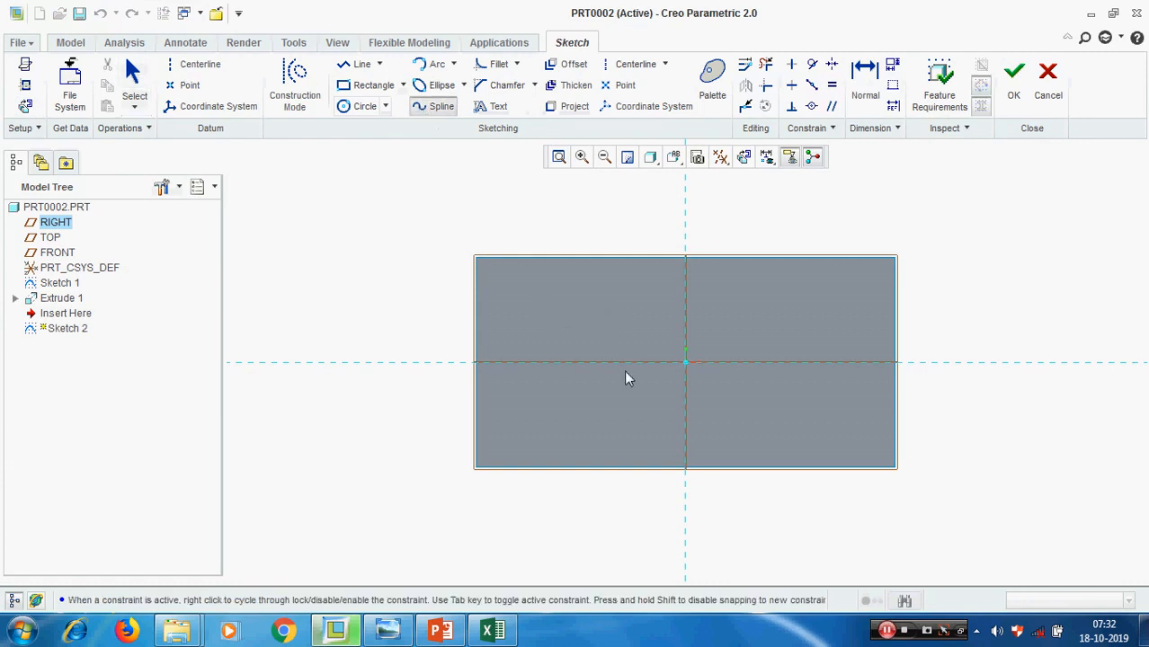
{"action": "left_click", "coordinate": [571, 414]}
{"action": "left_click", "coordinate": [522, 411]}
{"action": "left_click", "coordinate": [559, 315]}
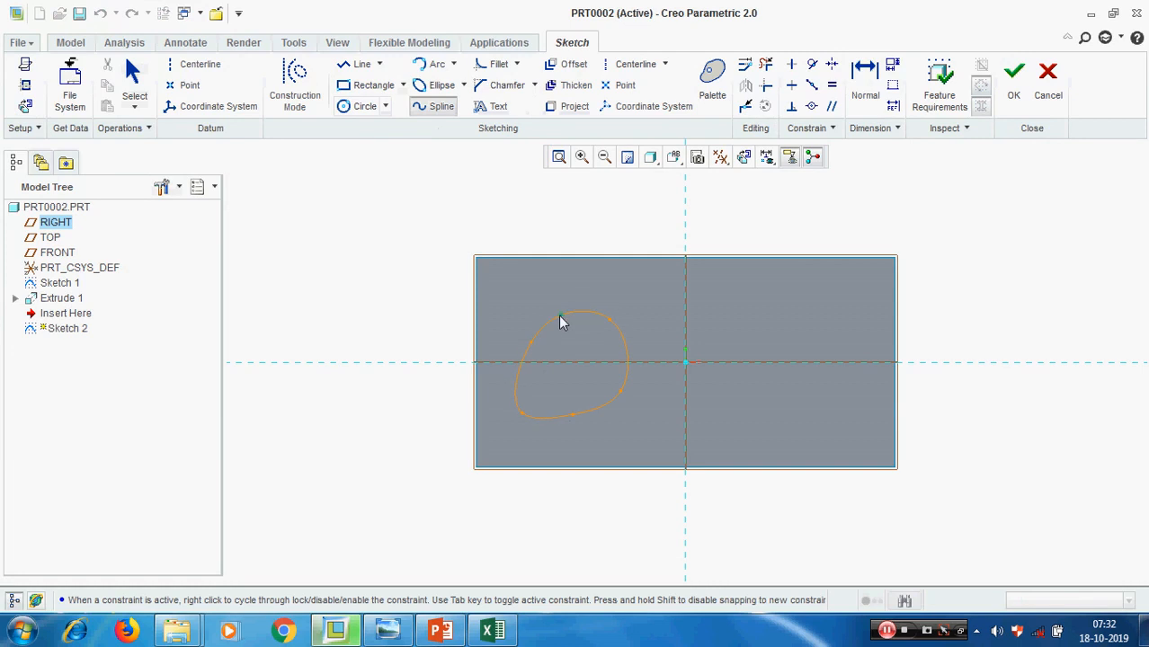
{"action": "middle_click", "coordinate": [580, 382]}
{"action": "middle_click", "coordinate": [908, 214]}
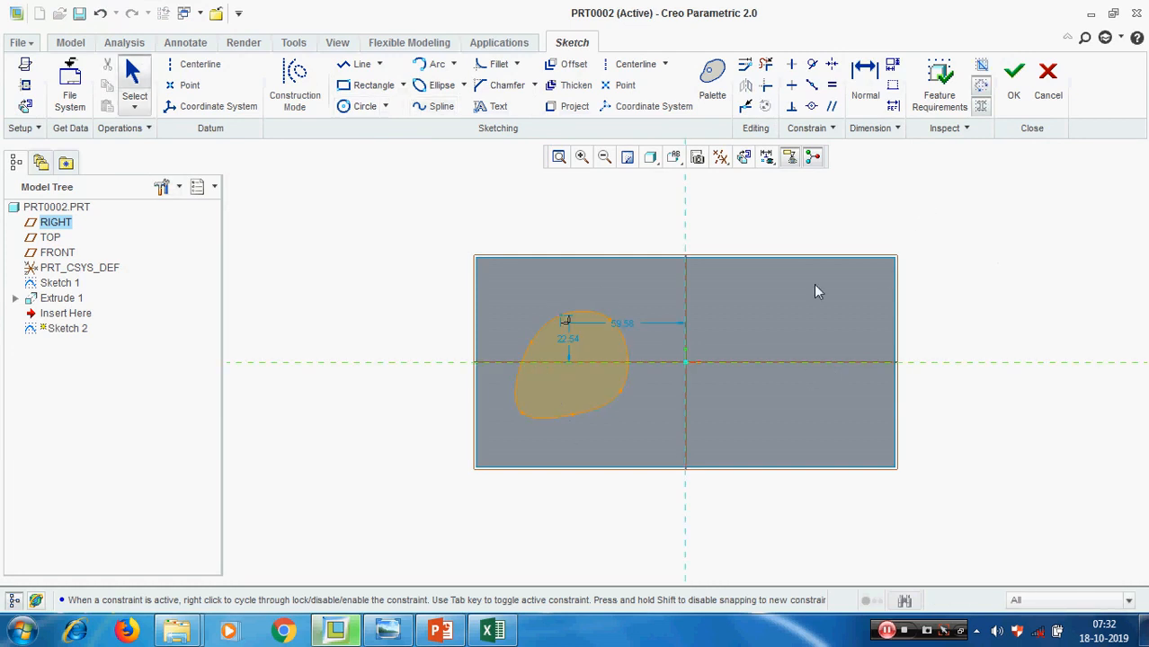
Add a vertical centerline through the sketch origin
{"action": "left_click", "coordinate": [633, 64]}
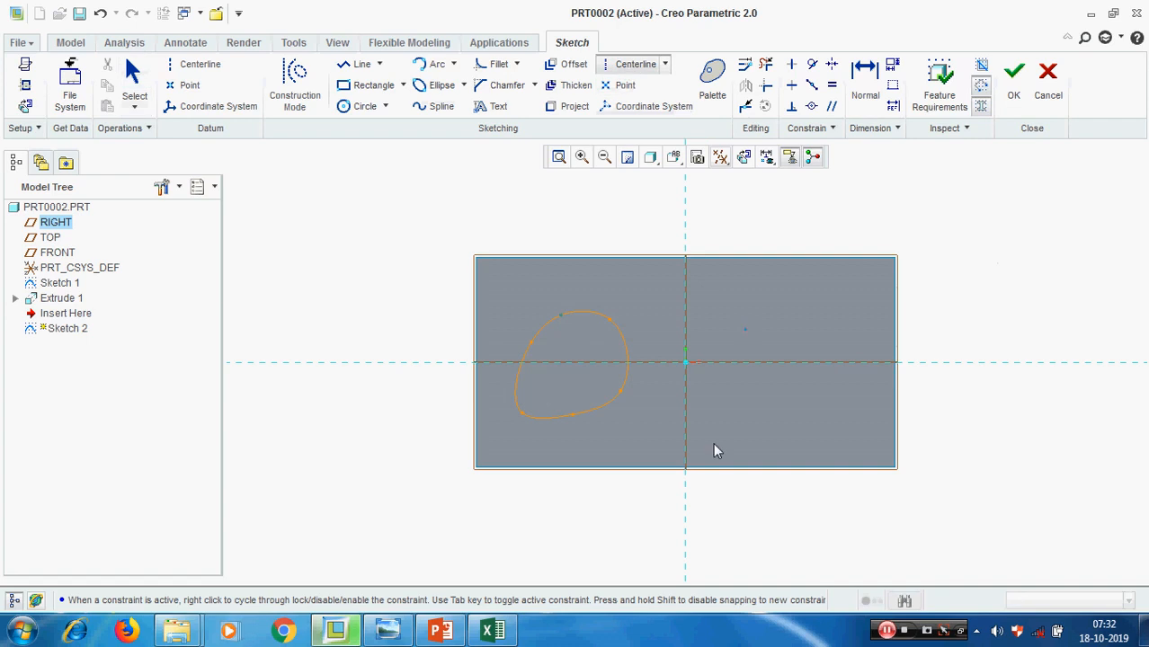
{"action": "left_click", "coordinate": [681, 532]}
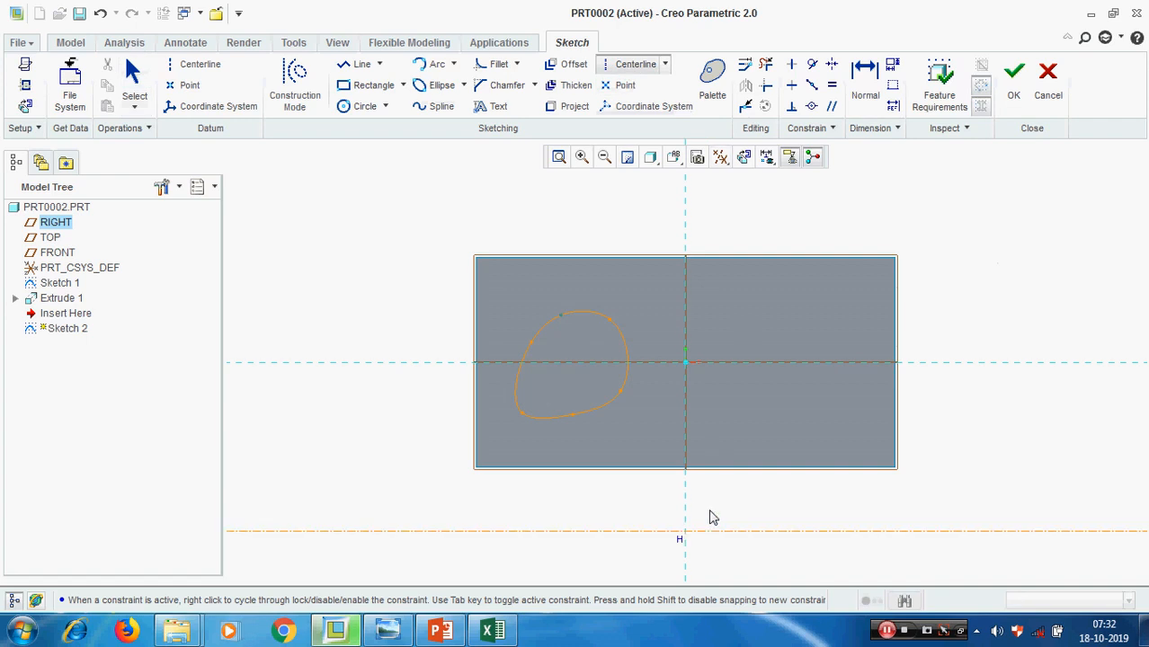
{"action": "left_click", "coordinate": [685, 303]}
{"action": "middle_click", "coordinate": [814, 215]}
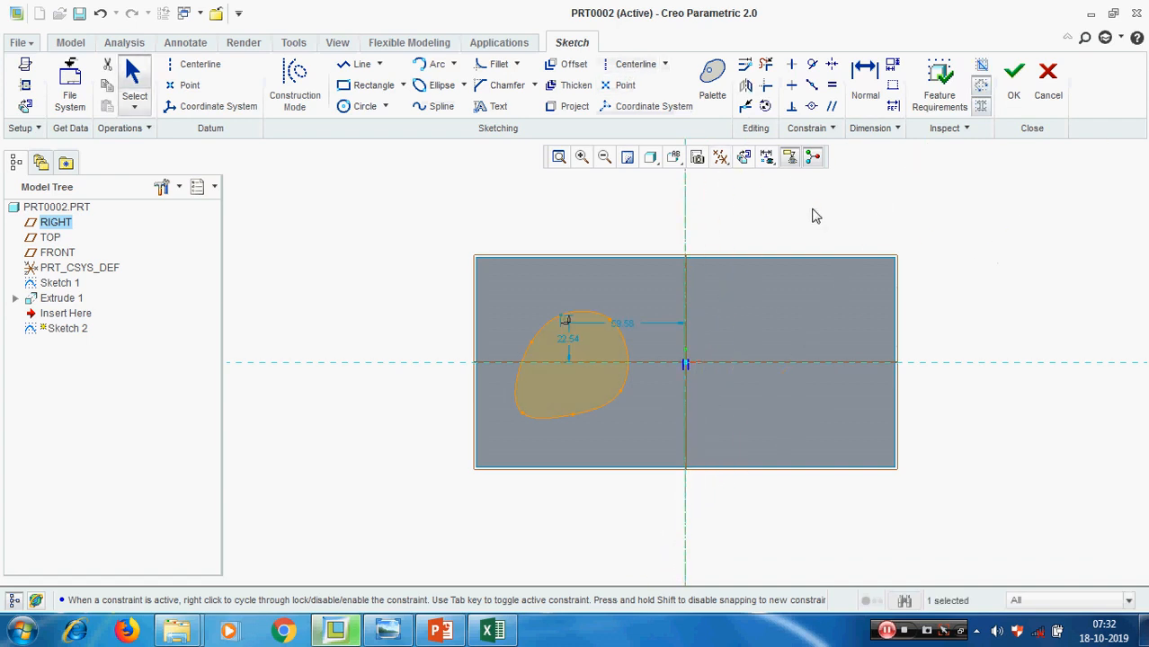
Try mirroring with only the centerline selected, mirror the closed spline about the vertical centerline, and undo the mirror
{"action": "left_click", "coordinate": [747, 86]}
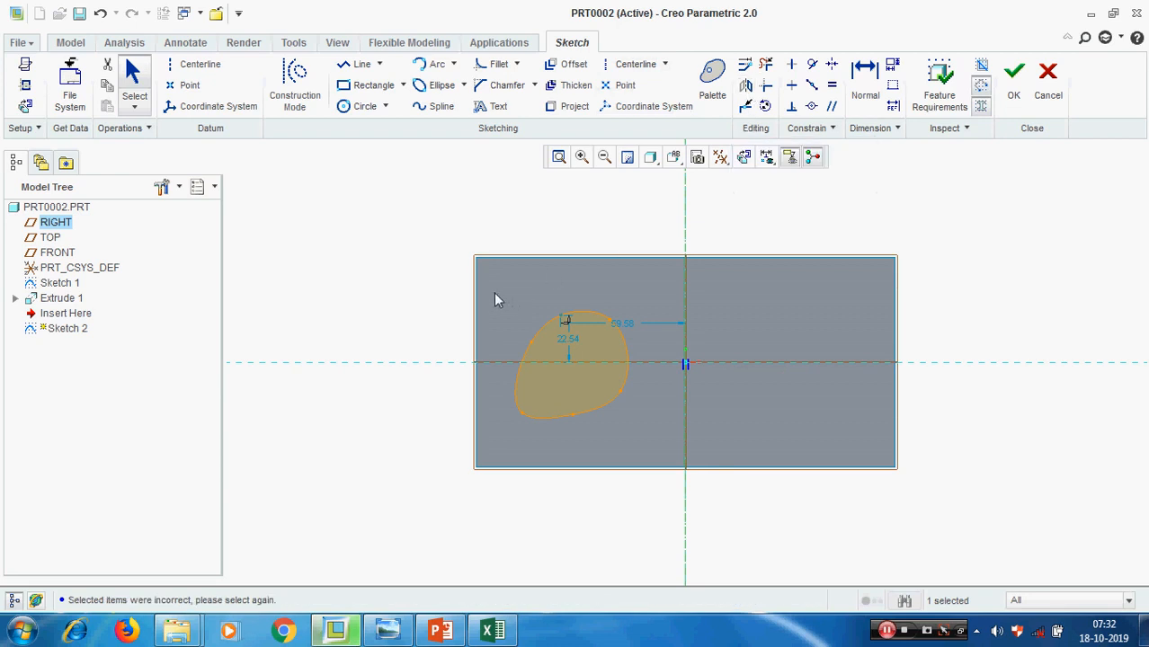
{"action": "left_click", "coordinate": [753, 228]}
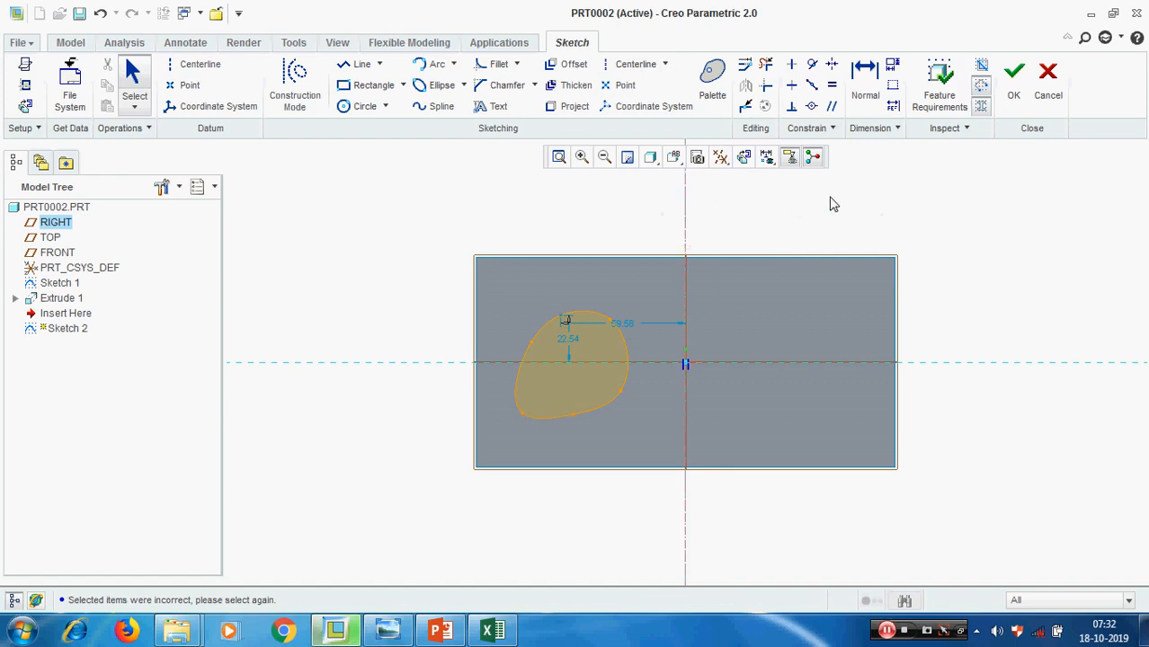
{"action": "left_click", "coordinate": [549, 321]}
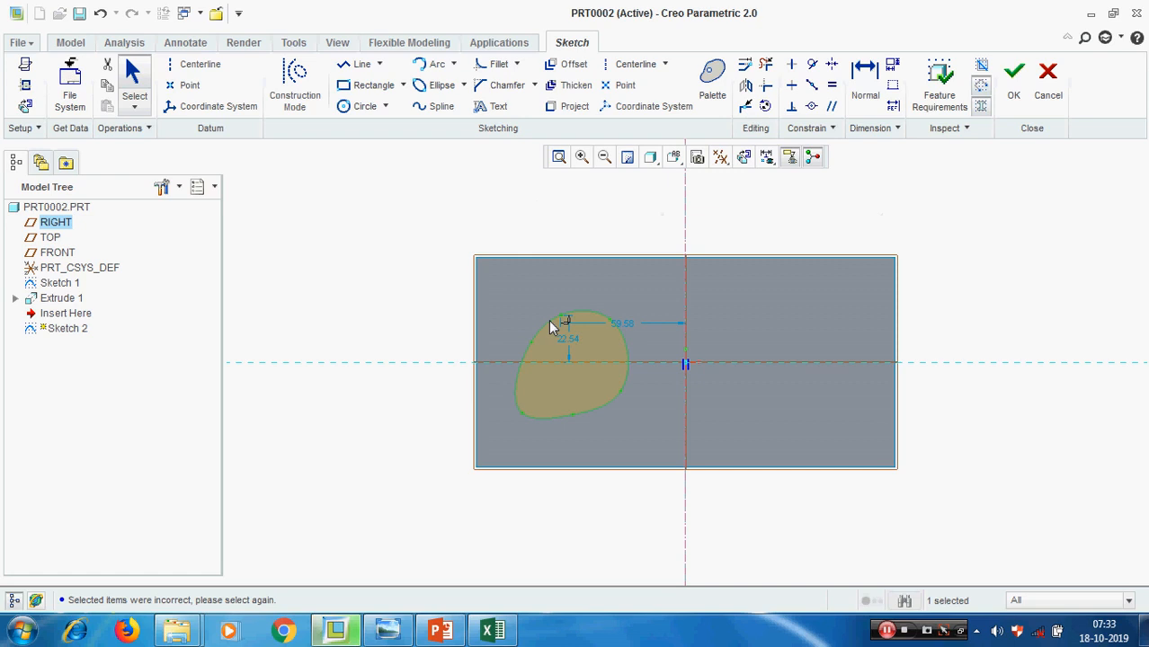
{"action": "left_click", "coordinate": [747, 87]}
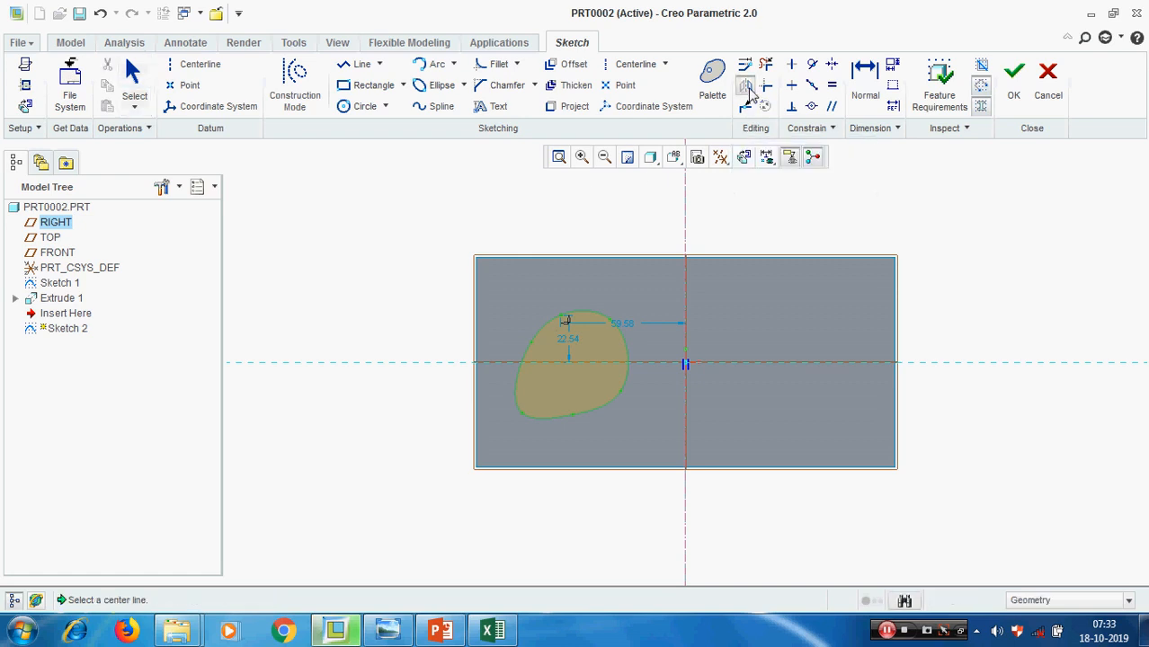
{"action": "left_click", "coordinate": [685, 216]}
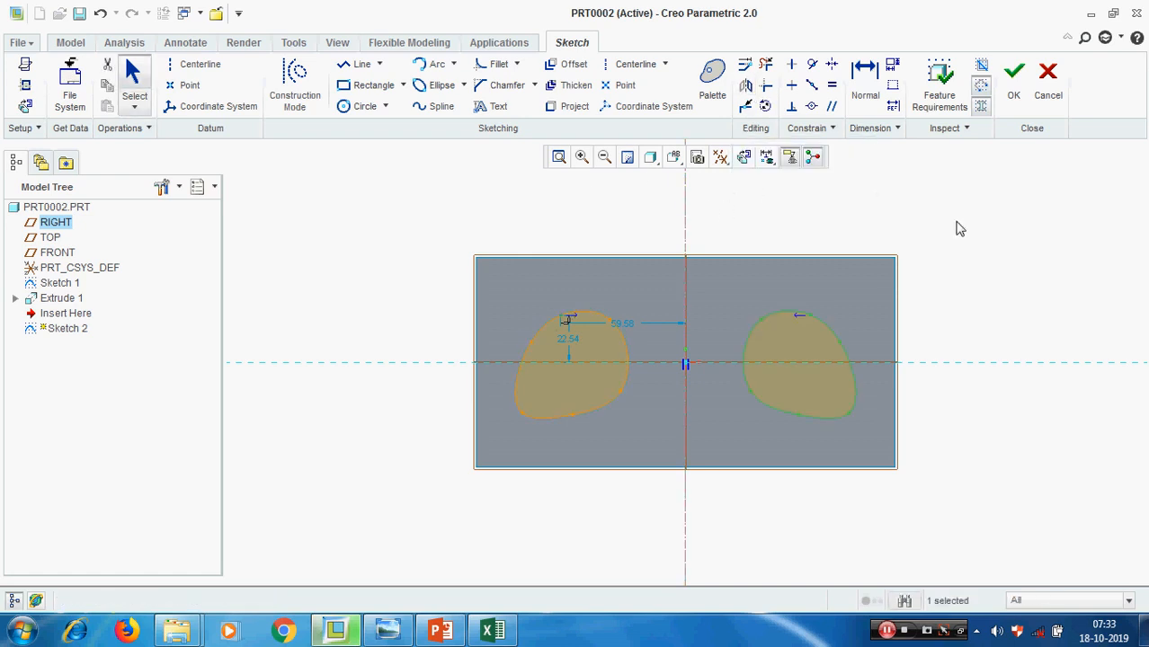
{"action": "left_click", "coordinate": [969, 220]}
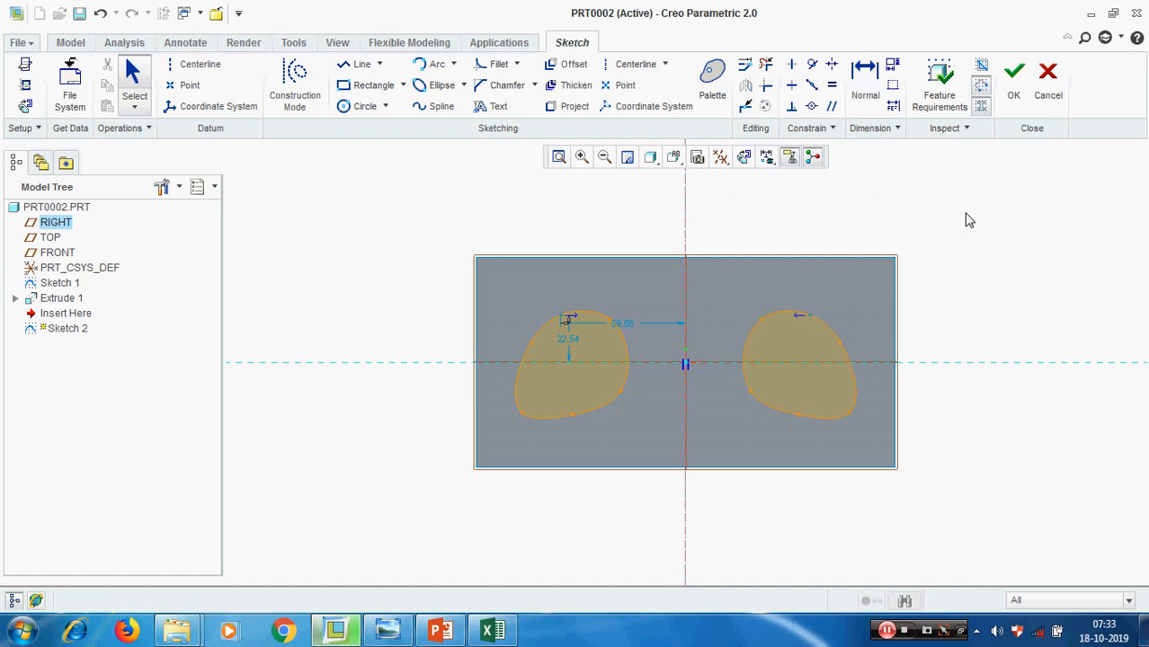
{"action": "key", "text": "ctrl+z"}
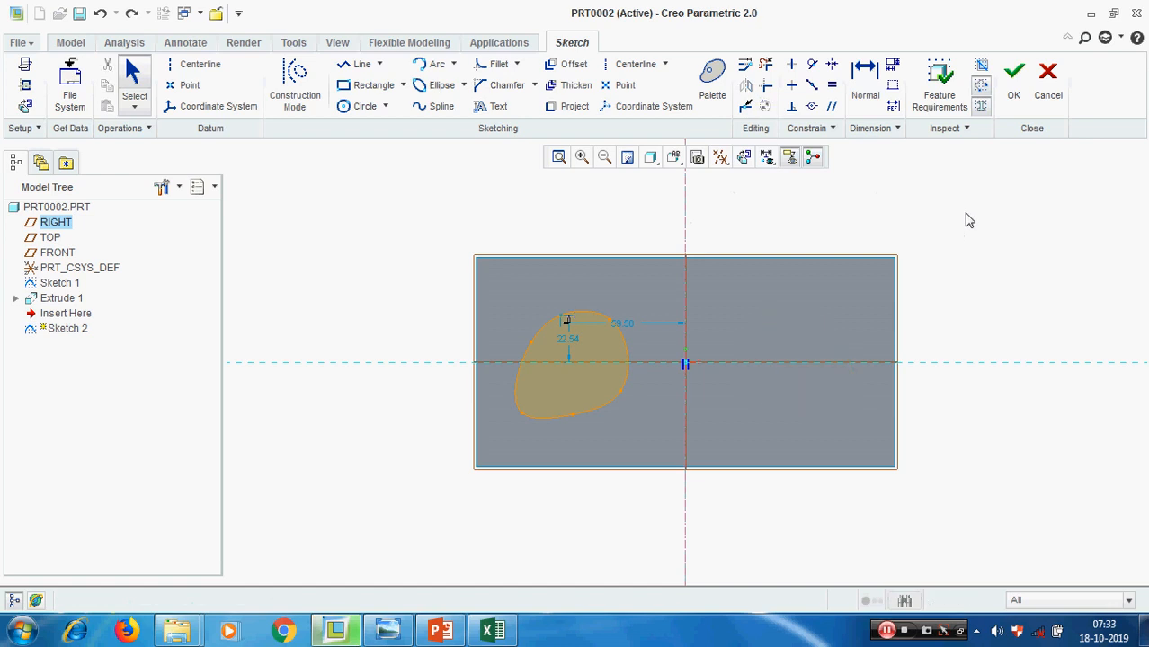
Try to start the mirror with the vertical centerline preselected instead of the spline, and clear the selection
{"action": "left_click", "coordinate": [687, 212]}
{"action": "left_click", "coordinate": [745, 85]}
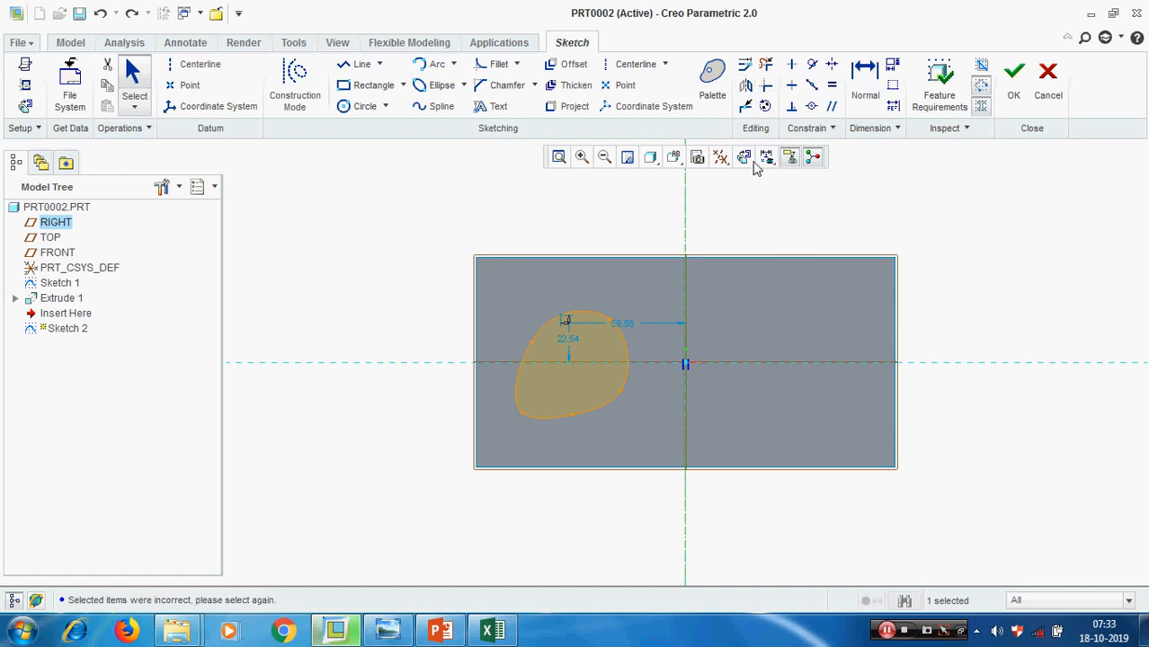
{"action": "left_click", "coordinate": [571, 312]}
{"action": "left_click", "coordinate": [791, 215]}
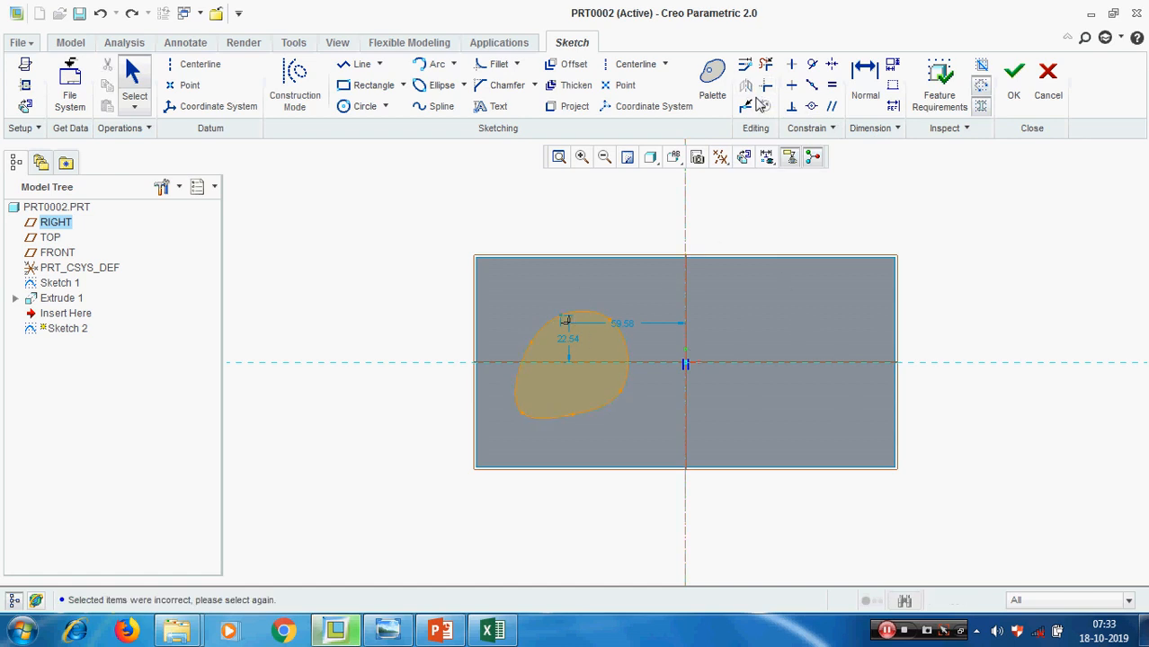
Mirror the closed spline about the vertical centerline to the right half of the face and finish the sketch
{"action": "left_click", "coordinate": [585, 312]}
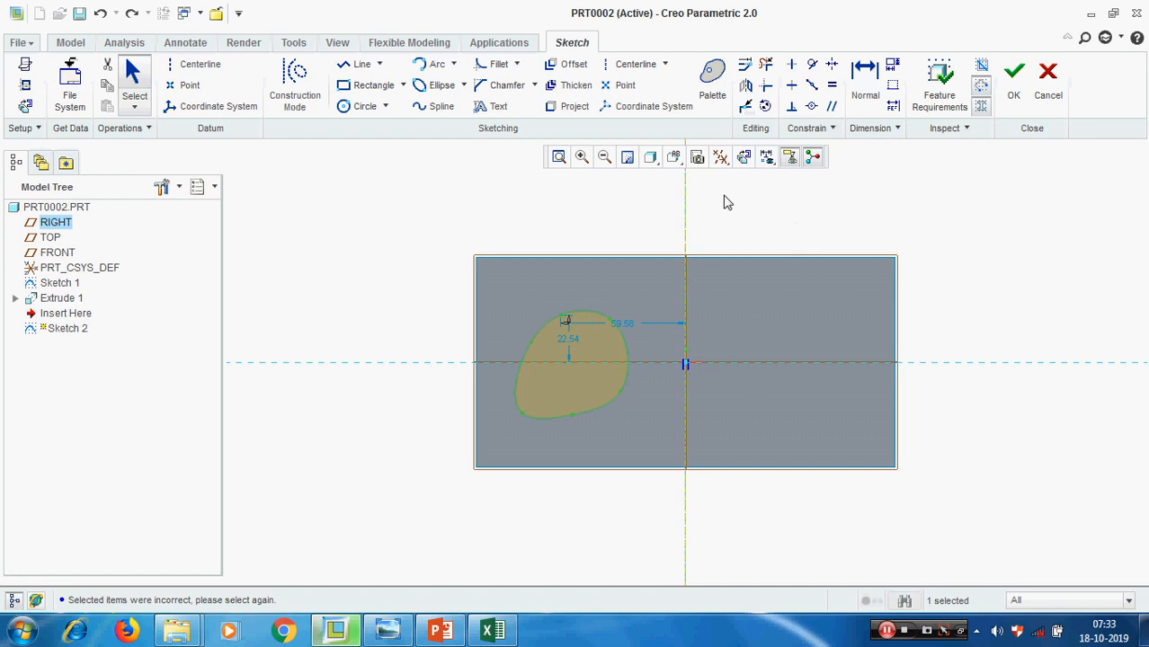
{"action": "left_click", "coordinate": [745, 85]}
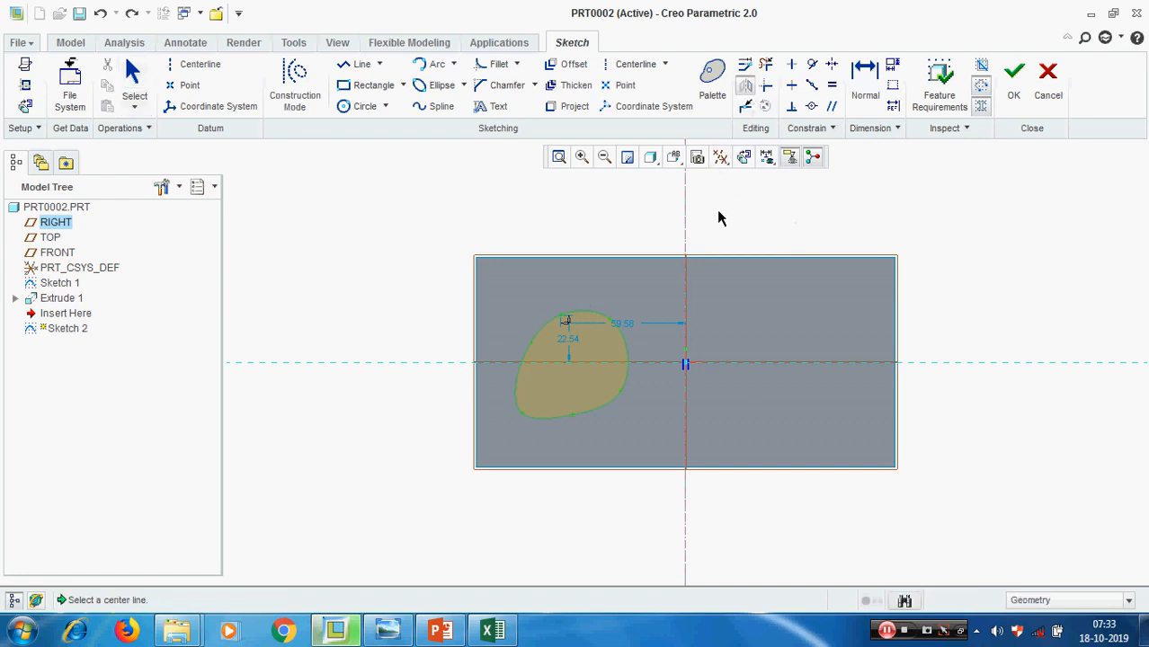
{"action": "left_click", "coordinate": [686, 220]}
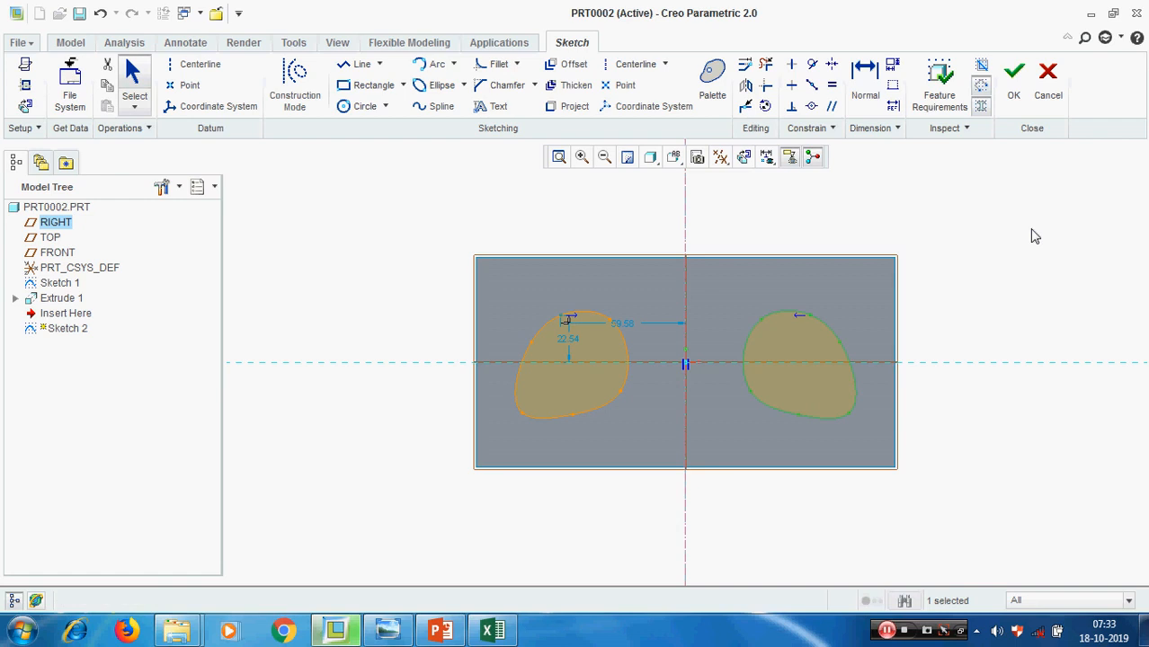
{"action": "left_click", "coordinate": [1035, 236]}
{"action": "mouse_move", "coordinate": [1018, 286]}
{"action": "middle_mouse_down"}
{"action": "mouse_move", "coordinate": [1010, 272]}
{"action": "mouse_move", "coordinate": [1013, 281]}
{"action": "middle_mouse_up"}
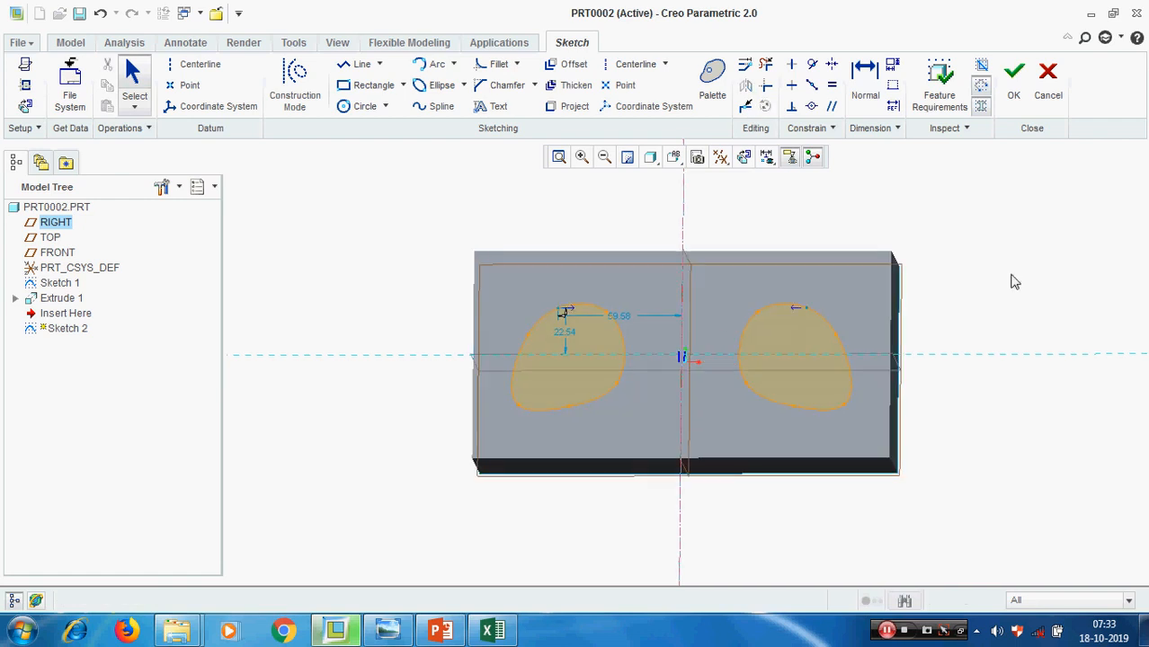
{"action": "left_click", "coordinate": [1011, 95]}
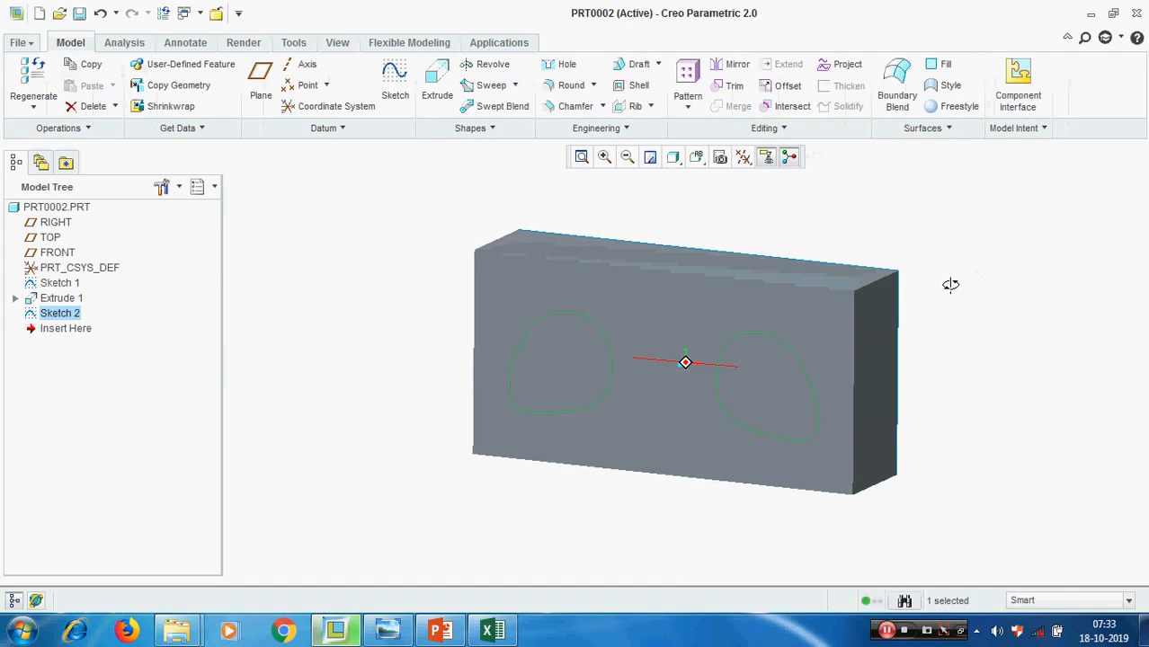
{"action": "left_click", "coordinate": [340, 370]}
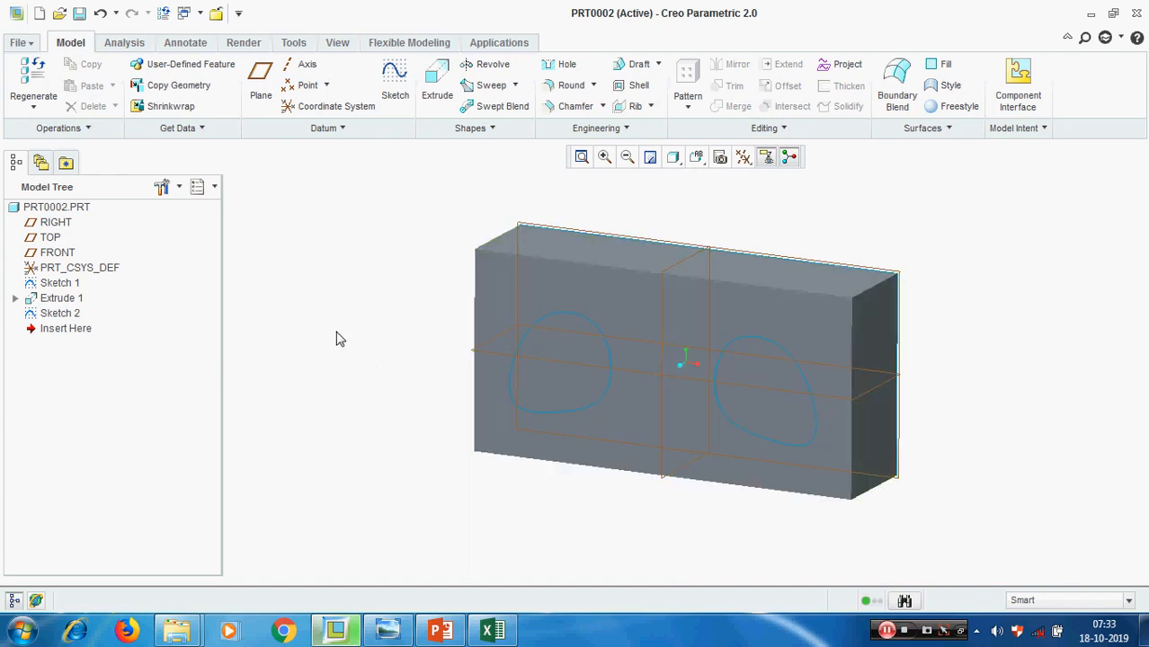
{"action": "left_click", "coordinate": [437, 81]}
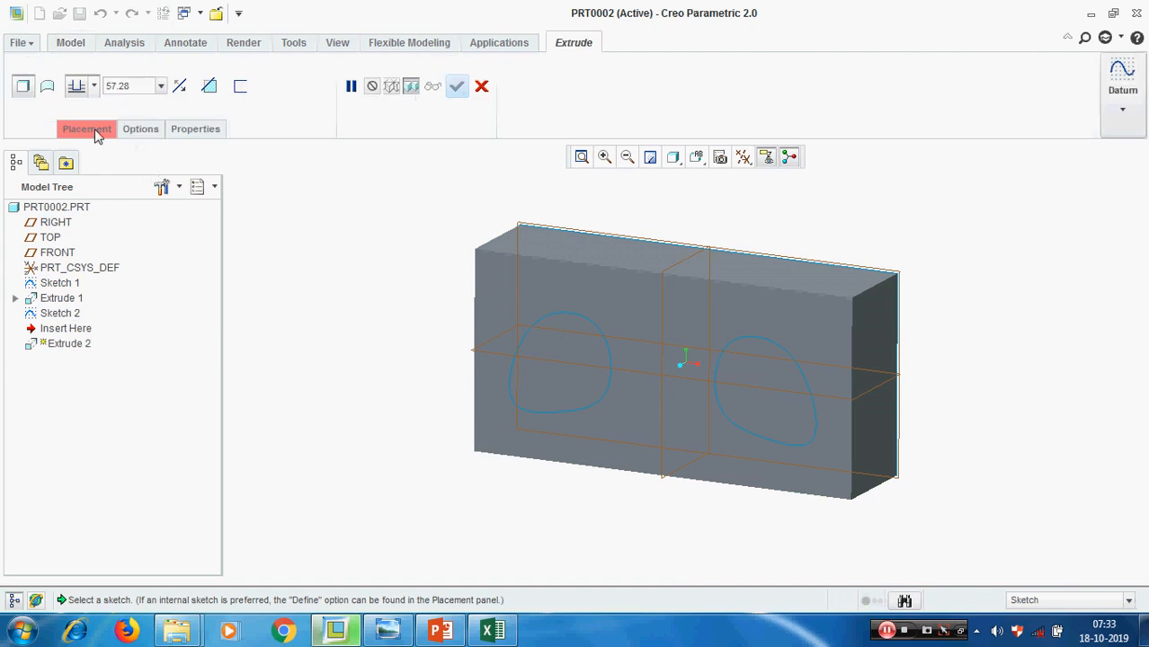
{"action": "left_click", "coordinate": [86, 128]}
{"action": "left_click", "coordinate": [225, 183]}
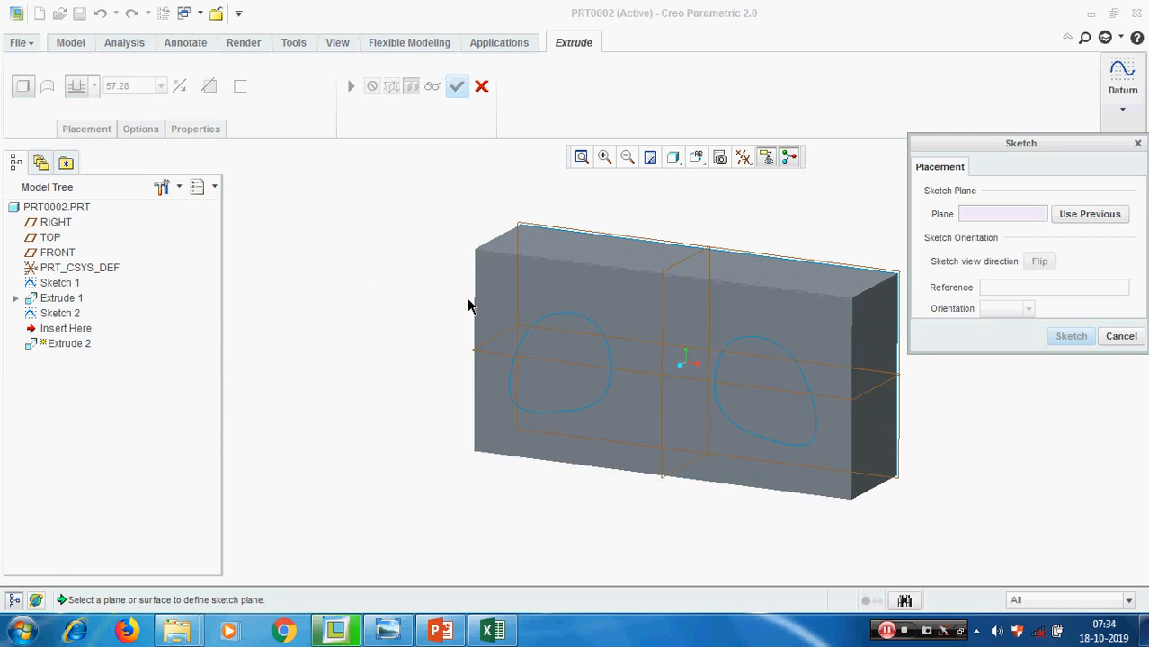
{"action": "left_click", "coordinate": [350, 269]}
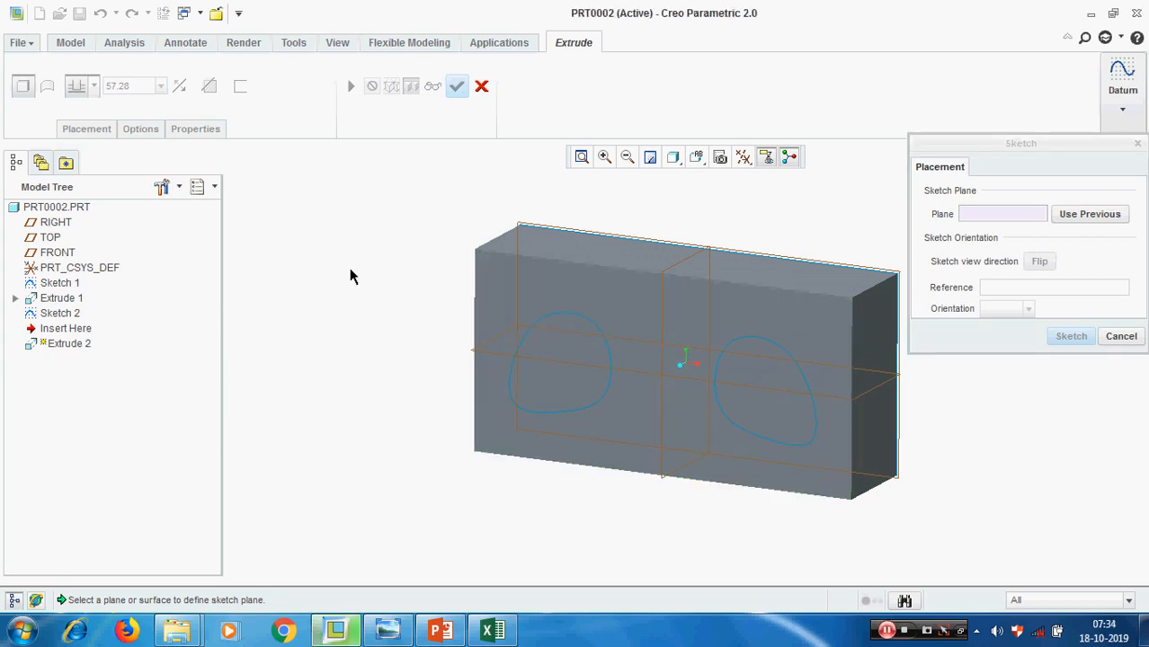
{"action": "left_click", "coordinate": [1131, 339]}
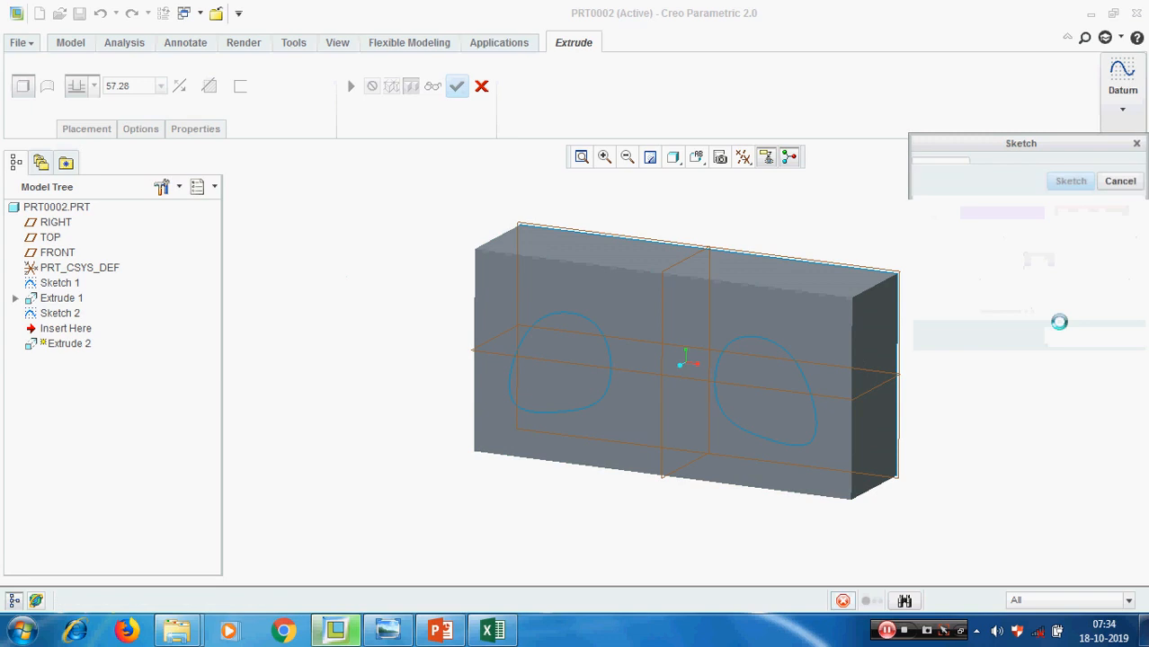
{"action": "left_click", "coordinate": [481, 85]}
Apply a D x D edge chamfer of 50 to the short edge at the block's lower left corner
{"action": "scroll", "coordinate": [430, 290], "scroll_direction": "up", "scroll_amount": 3}
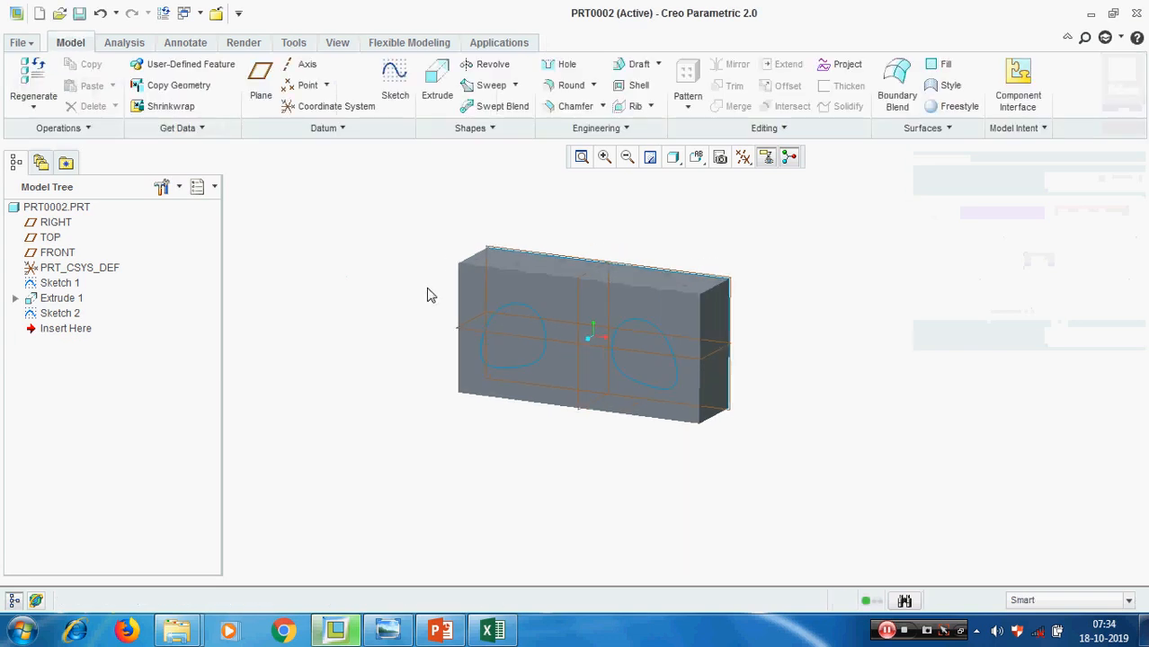
{"action": "middle_click_drag", "start_coordinate": [427, 290], "coordinate": [984, 303]}
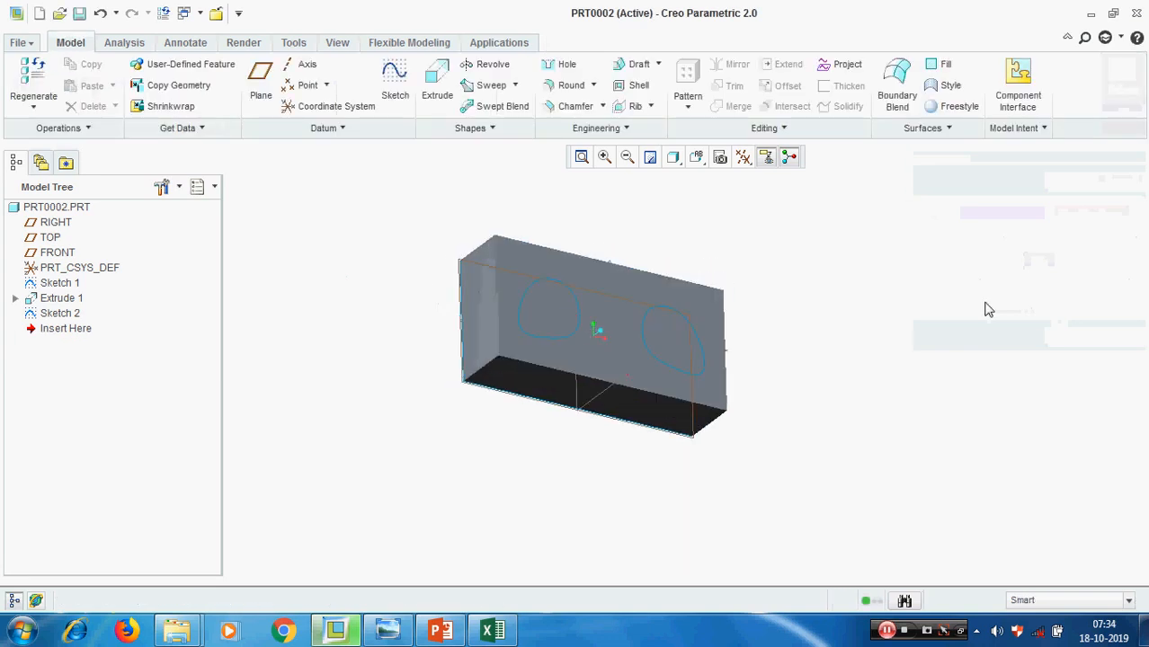
{"action": "left_click", "coordinate": [575, 106]}
{"action": "scroll", "coordinate": [454, 397], "scroll_direction": "down", "scroll_amount": 3}
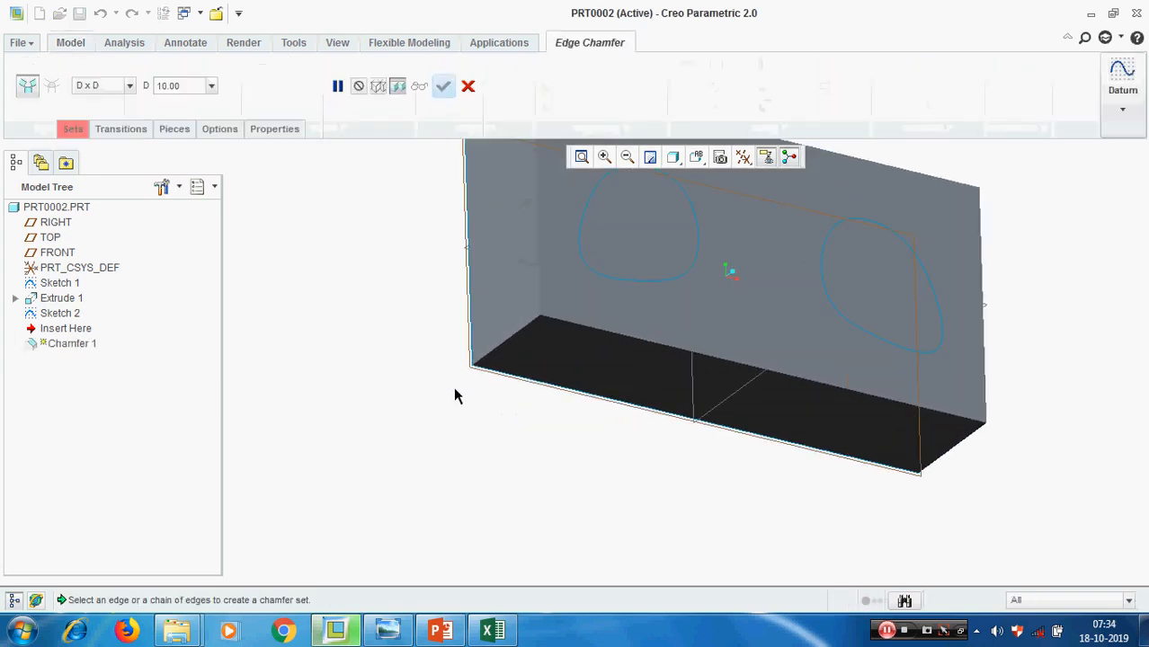
{"action": "left_click", "coordinate": [518, 331]}
{"action": "double_click", "coordinate": [187, 86]}
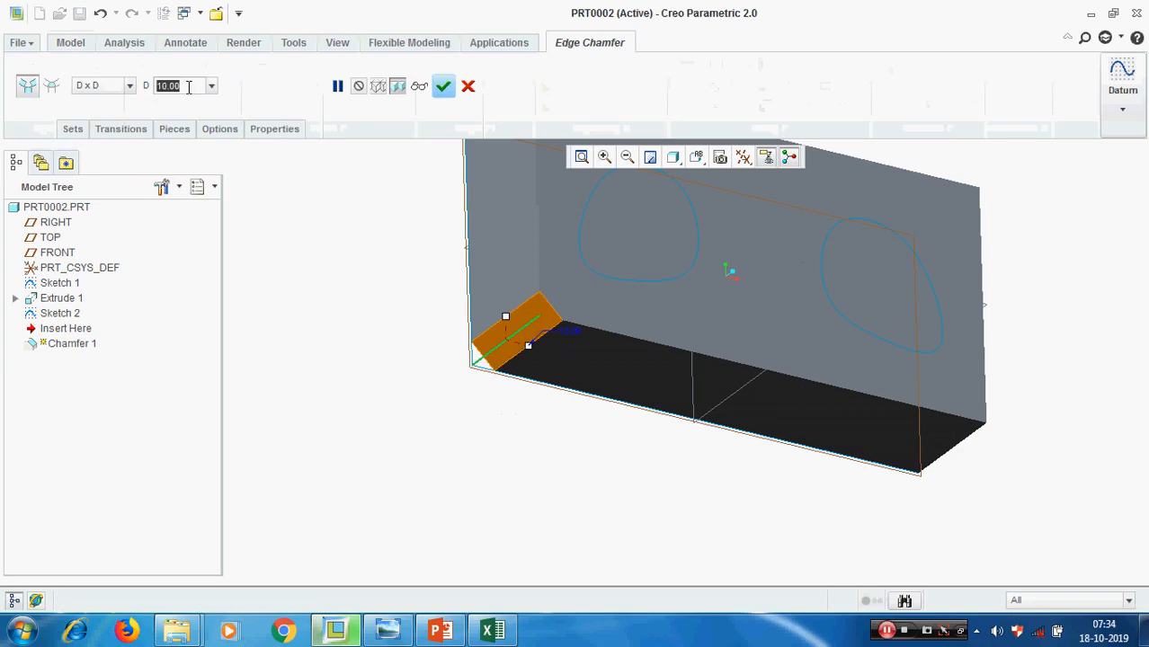
{"action": "type", "text": "50"}
{"action": "key", "text": "Return"}
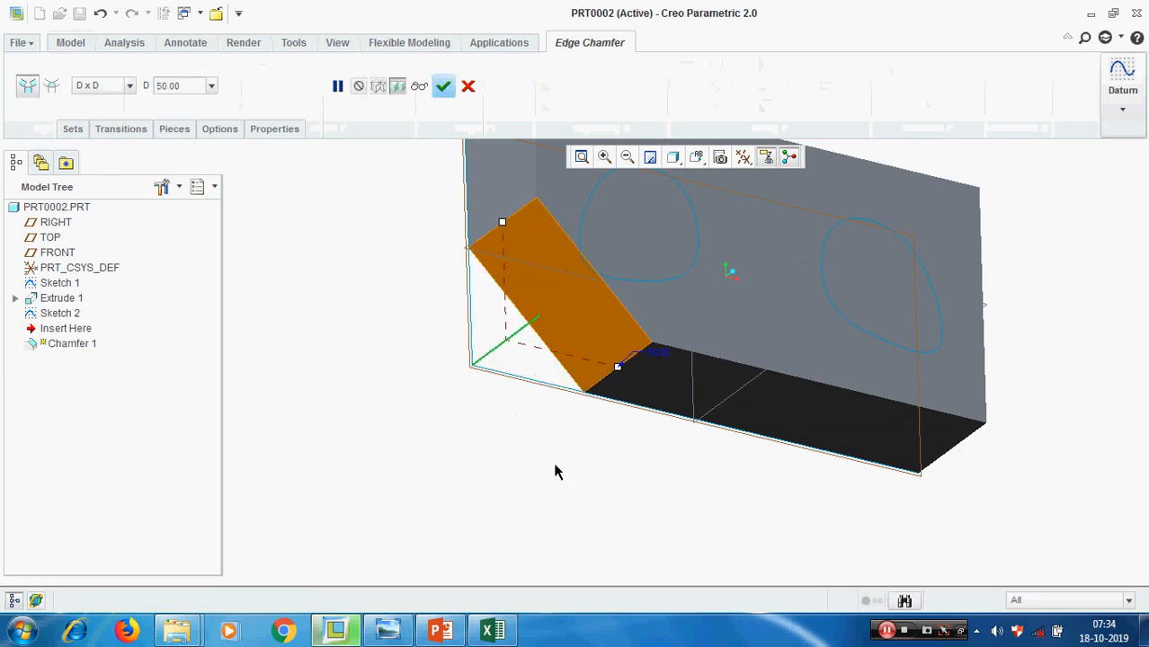
{"action": "middle_click", "coordinate": [533, 503]}
{"action": "middle_click_drag", "start_coordinate": [533, 500], "coordinate": [537, 473]}
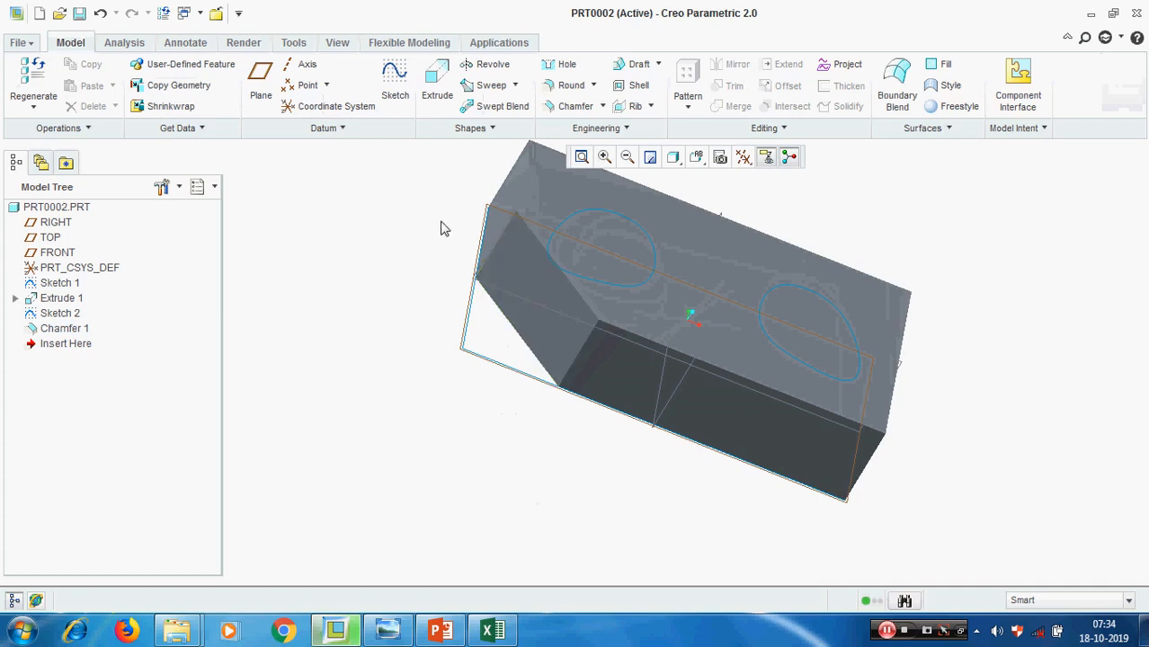
Start an extrude with an internal sketch on the chamfer face, using the FRONT plane as the Top orientation reference
{"action": "left_click", "coordinate": [426, 81]}
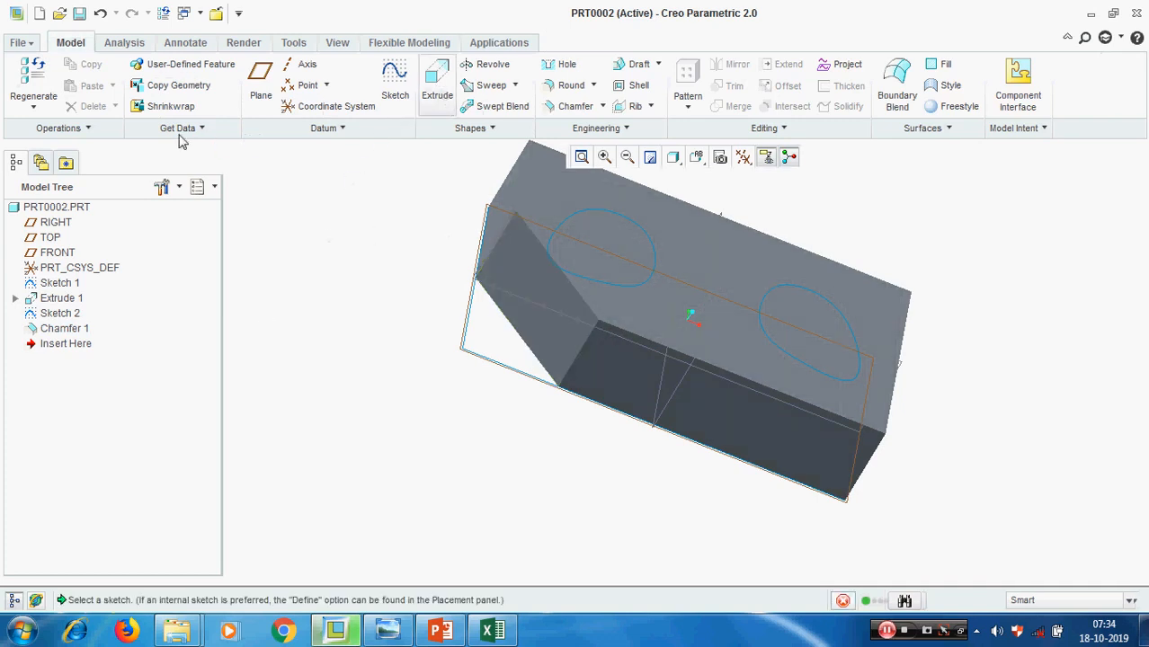
{"action": "left_click", "coordinate": [100, 129]}
{"action": "left_click", "coordinate": [223, 182]}
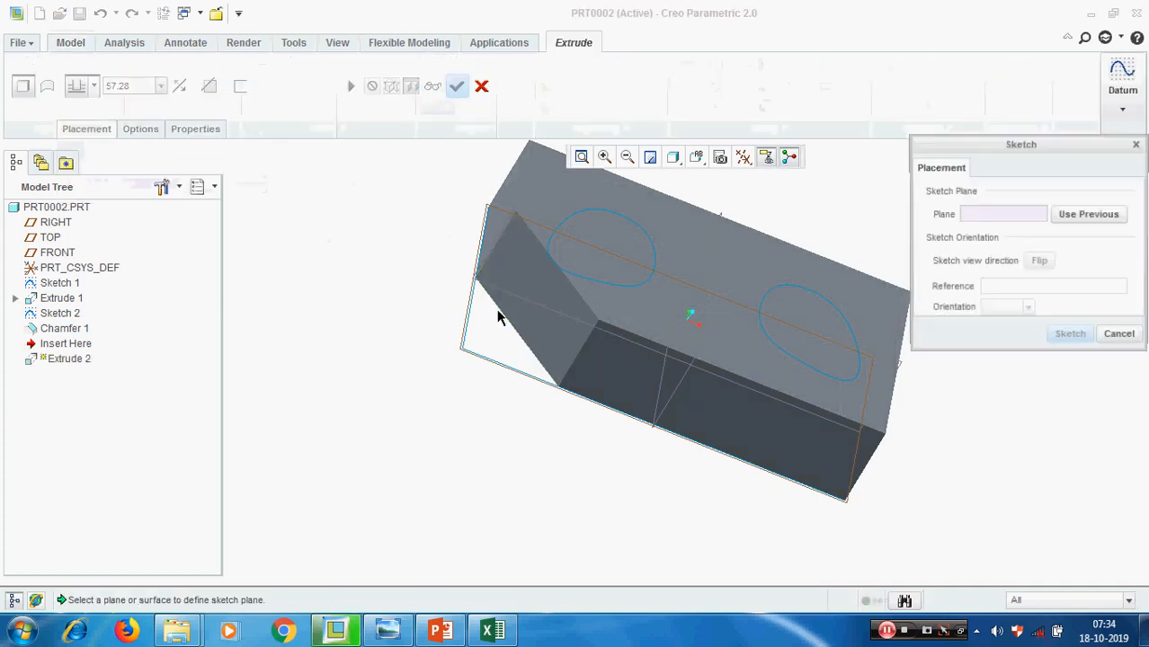
{"action": "left_click", "coordinate": [523, 272]}
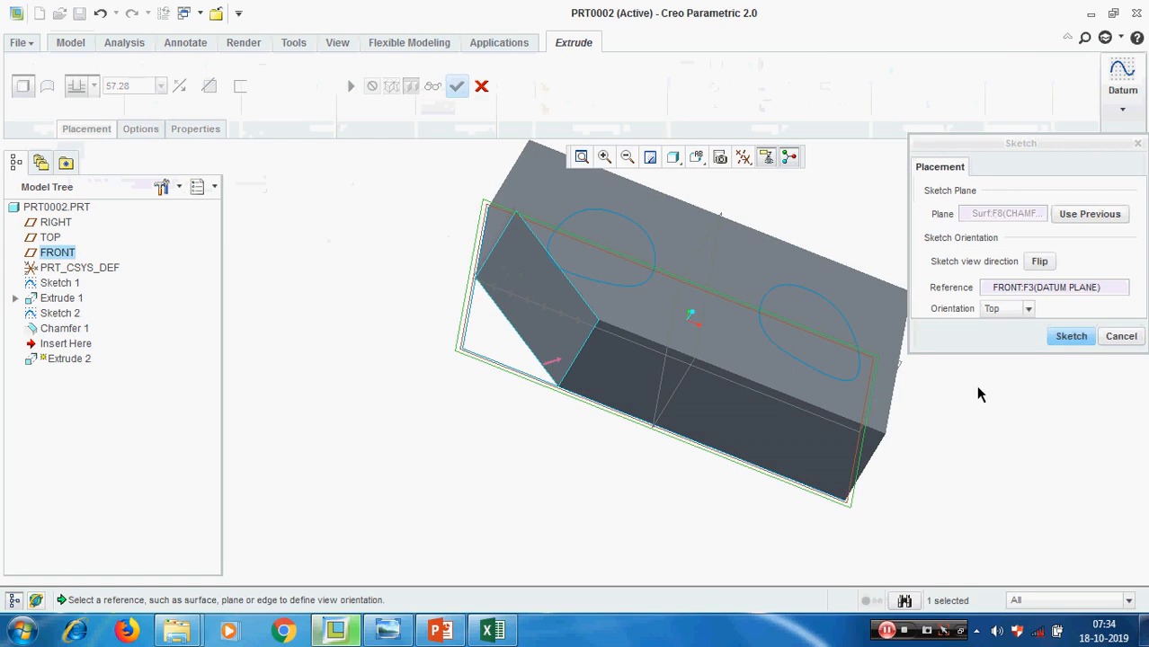
{"action": "left_click", "coordinate": [1069, 337]}
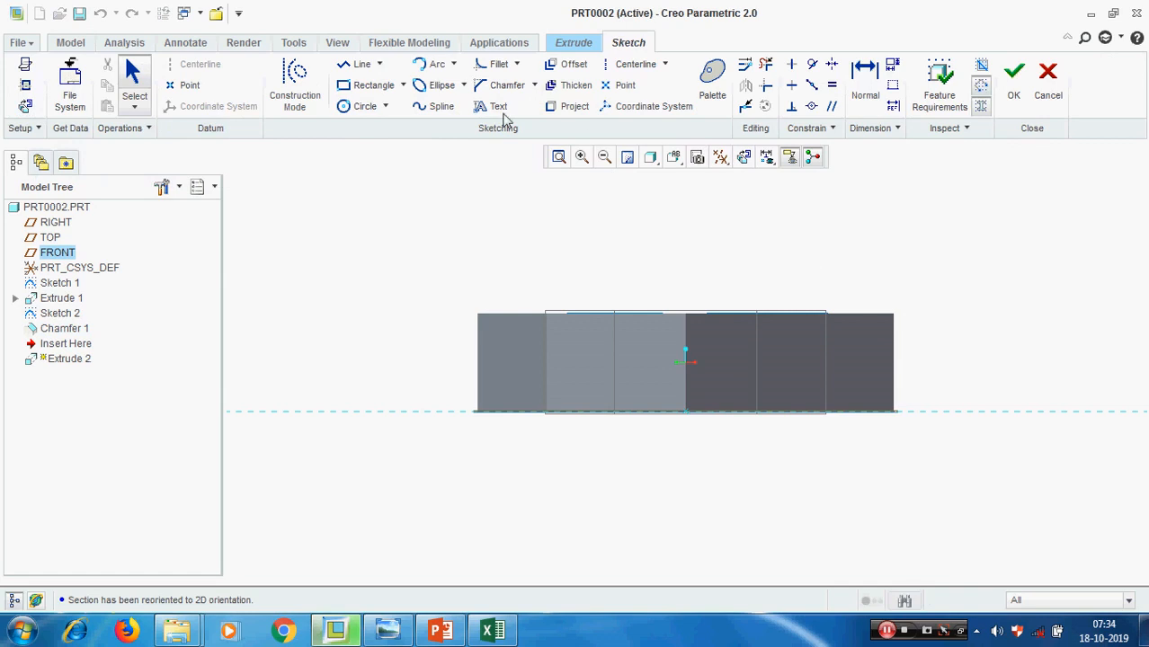
Sketch a small circle near the middle of the chamfer face and finish the sketch
{"action": "left_click", "coordinate": [363, 106]}
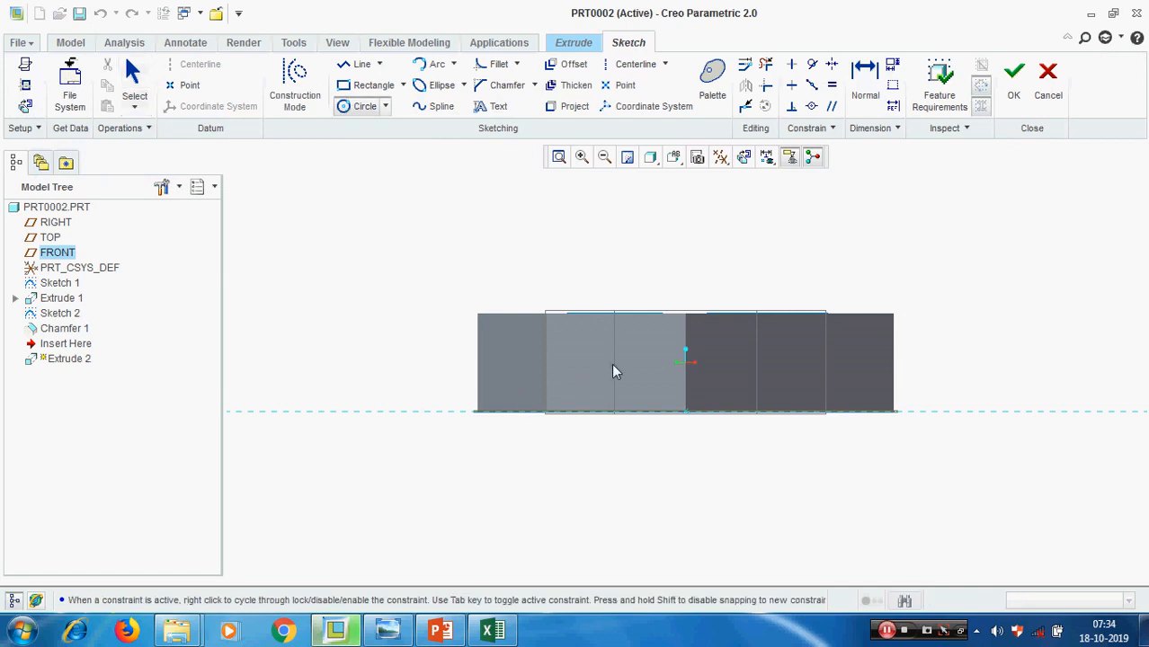
{"action": "left_click", "coordinate": [608, 381]}
{"action": "middle_click", "coordinate": [628, 454]}
{"action": "left_click", "coordinate": [1012, 77]}
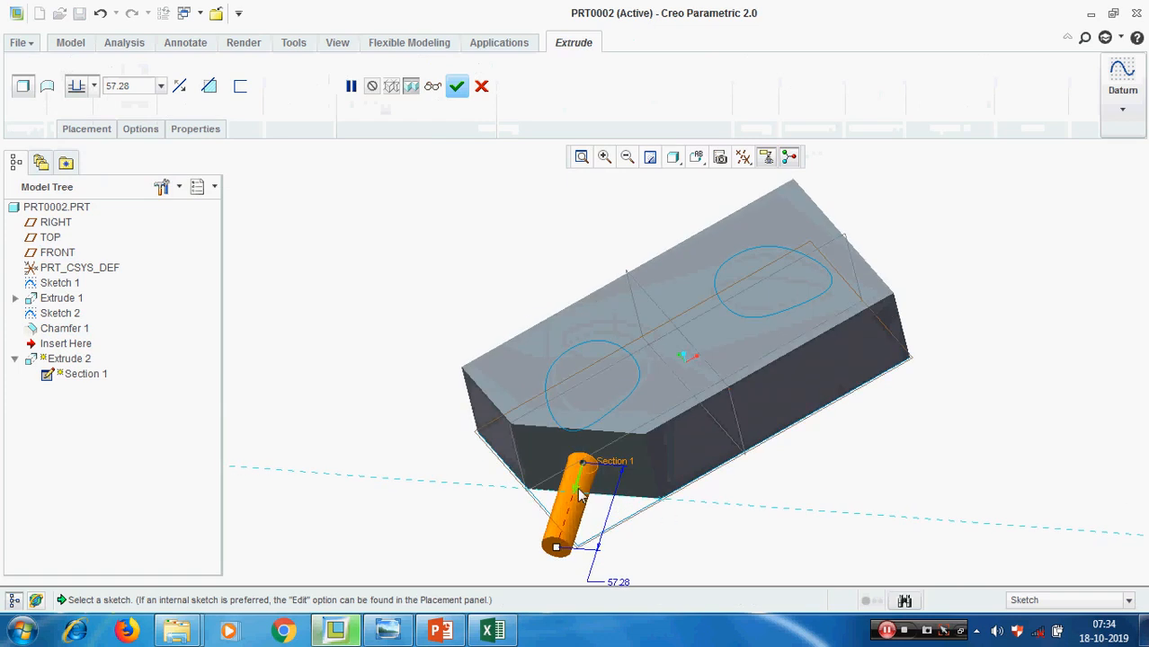
Flip the circle's extrusion into the block and complete it as a material-removing cut with Through All depth
{"action": "left_click", "coordinate": [578, 491]}
{"action": "left_click", "coordinate": [209, 85]}
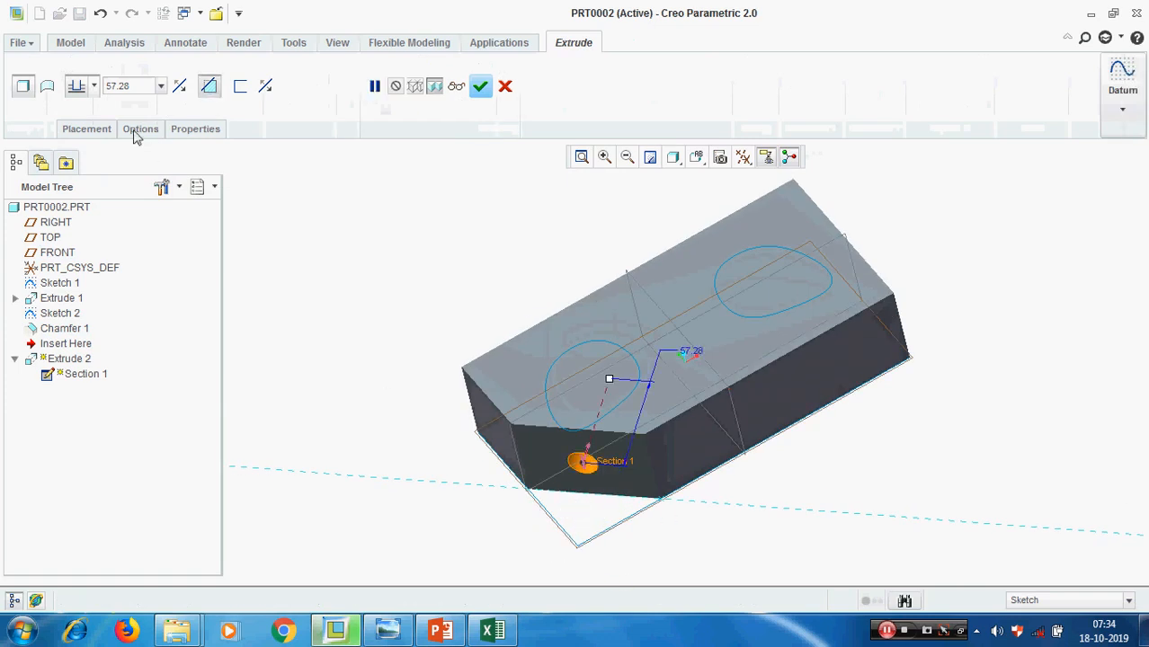
{"action": "left_click", "coordinate": [140, 129]}
{"action": "left_click", "coordinate": [260, 190]}
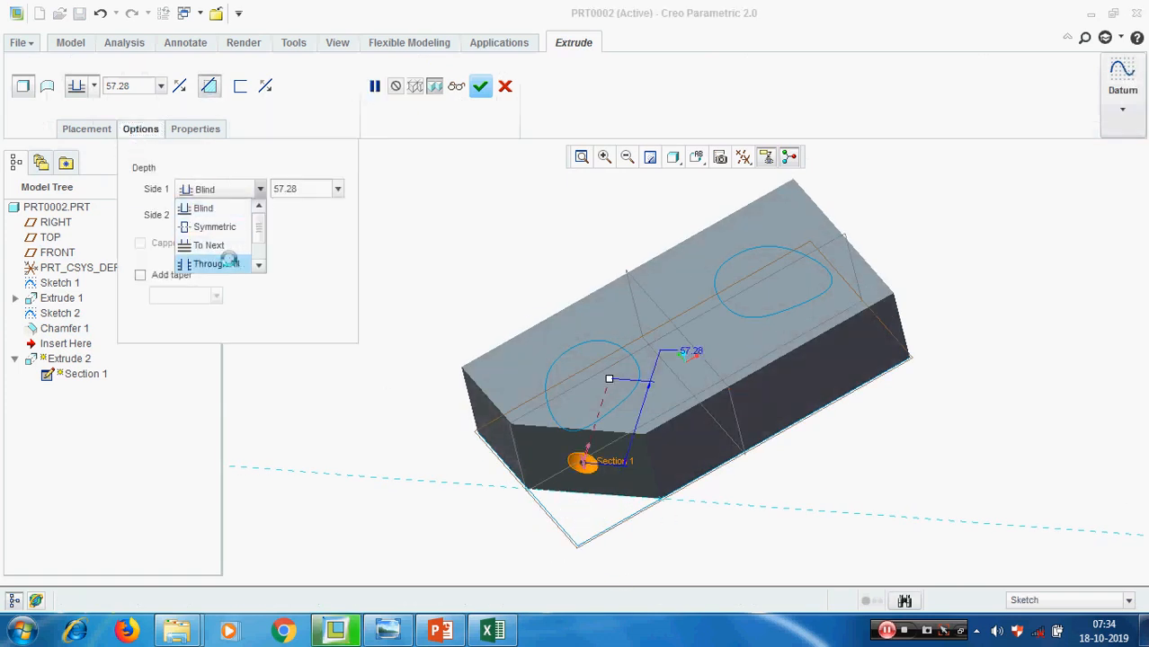
{"action": "left_click", "coordinate": [232, 259]}
{"action": "left_click", "coordinate": [480, 85]}
Start another extrude and place its internal sketch on the chamfer face with Use Previous
{"action": "mouse_move", "coordinate": [1002, 300]}
{"action": "middle_mouse_down"}
{"action": "mouse_move", "coordinate": [834, 346]}
{"action": "mouse_move", "coordinate": [854, 301]}
{"action": "mouse_move", "coordinate": [830, 309]}
{"action": "mouse_move", "coordinate": [821, 388]}
{"action": "middle_mouse_up"}
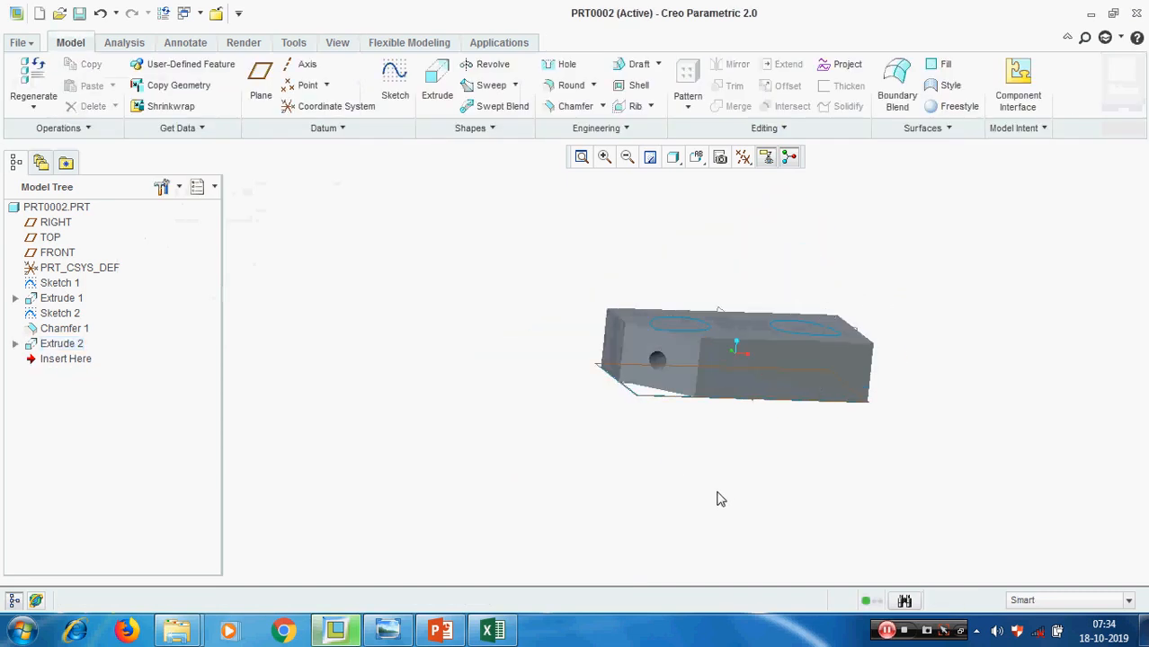
{"action": "middle_click_drag", "start_coordinate": [680, 477], "coordinate": [679, 504]}
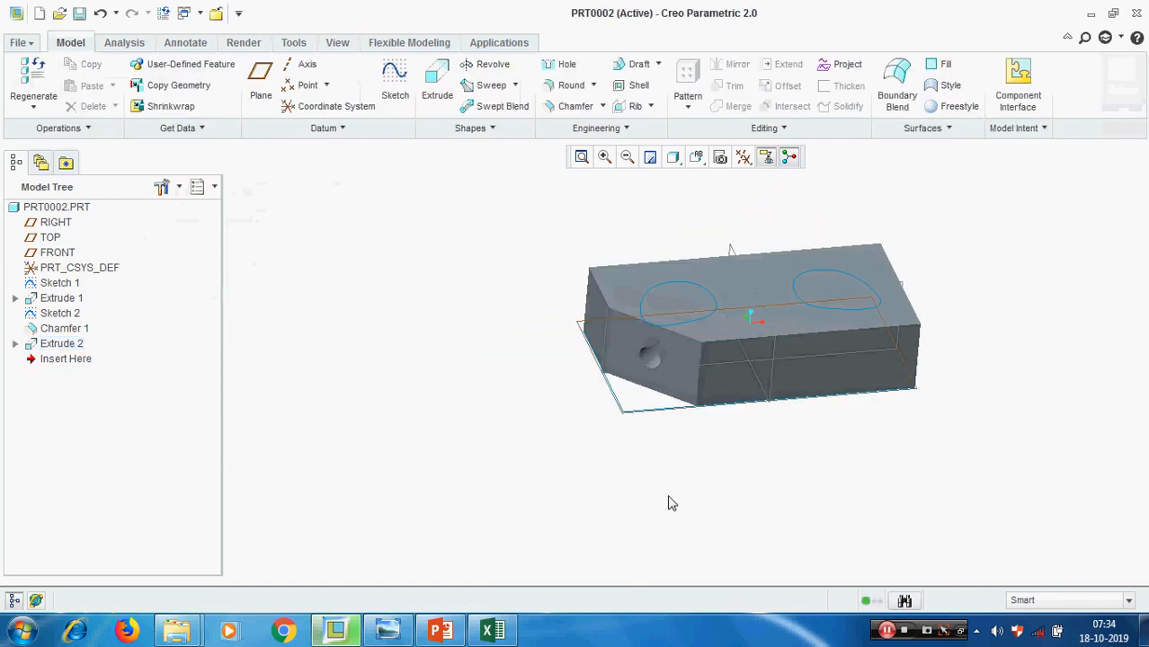
{"action": "scroll", "coordinate": [641, 483], "scroll_direction": "up", "scroll_amount": 3}
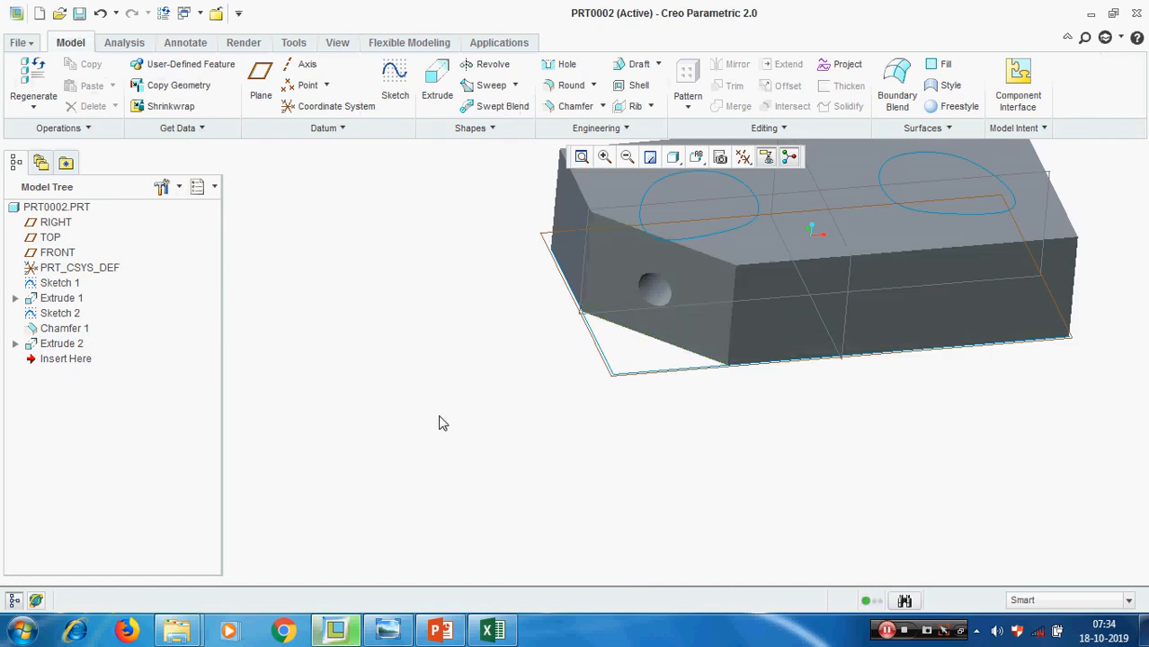
{"action": "left_click", "coordinate": [439, 83]}
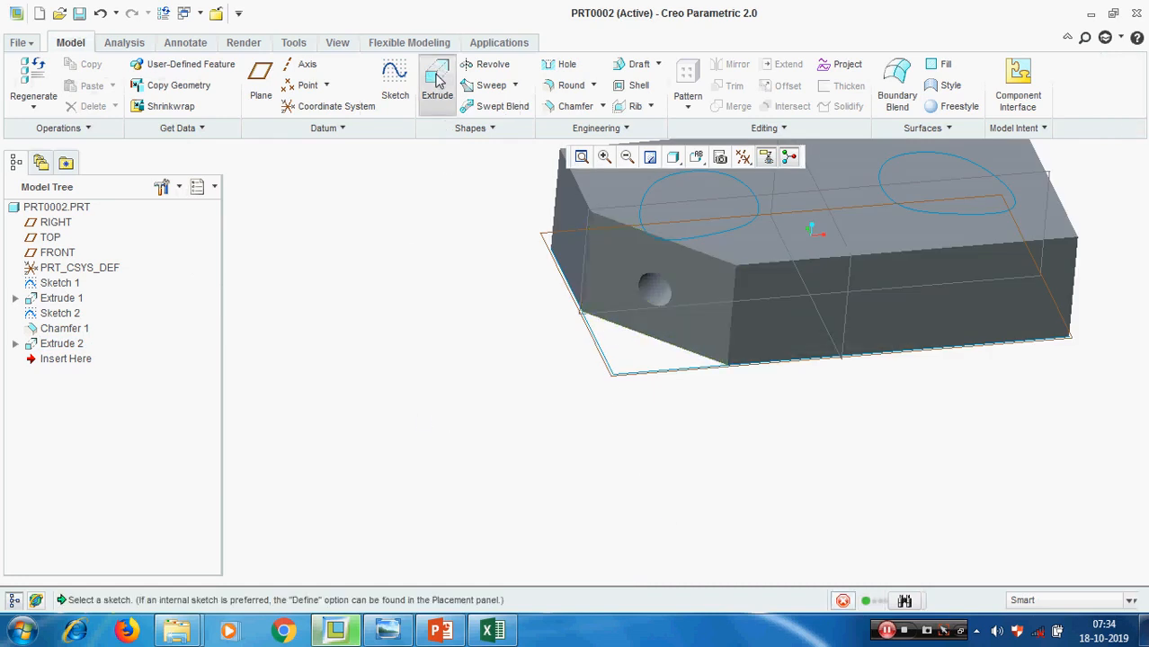
{"action": "left_click", "coordinate": [74, 131]}
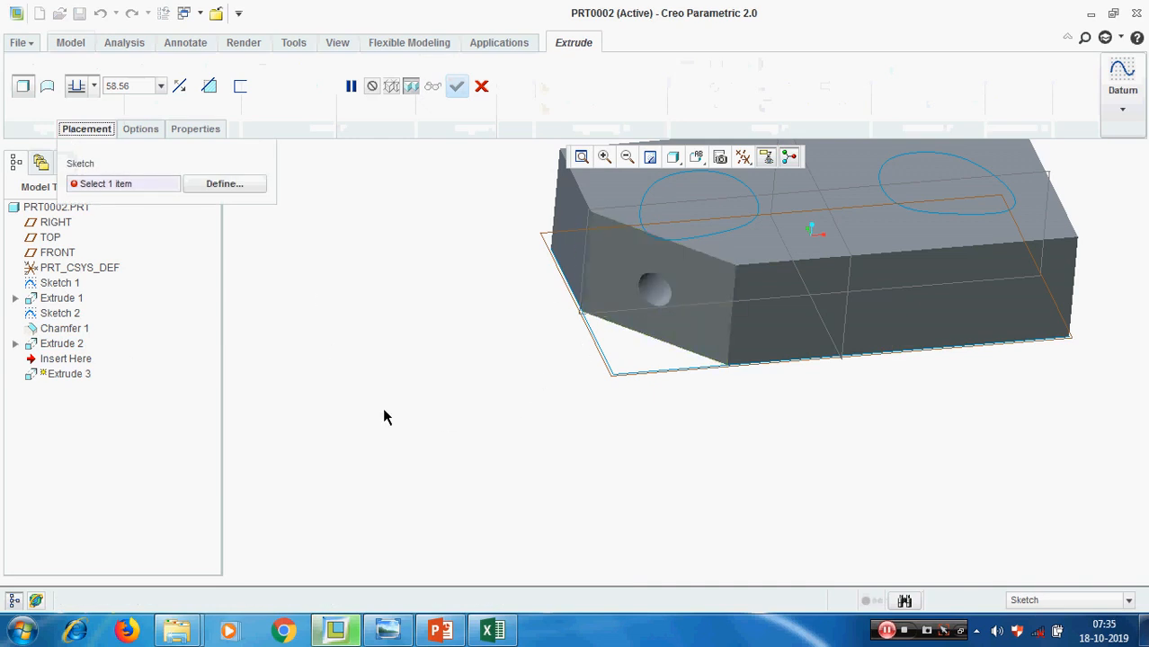
{"action": "left_click", "coordinate": [224, 183]}
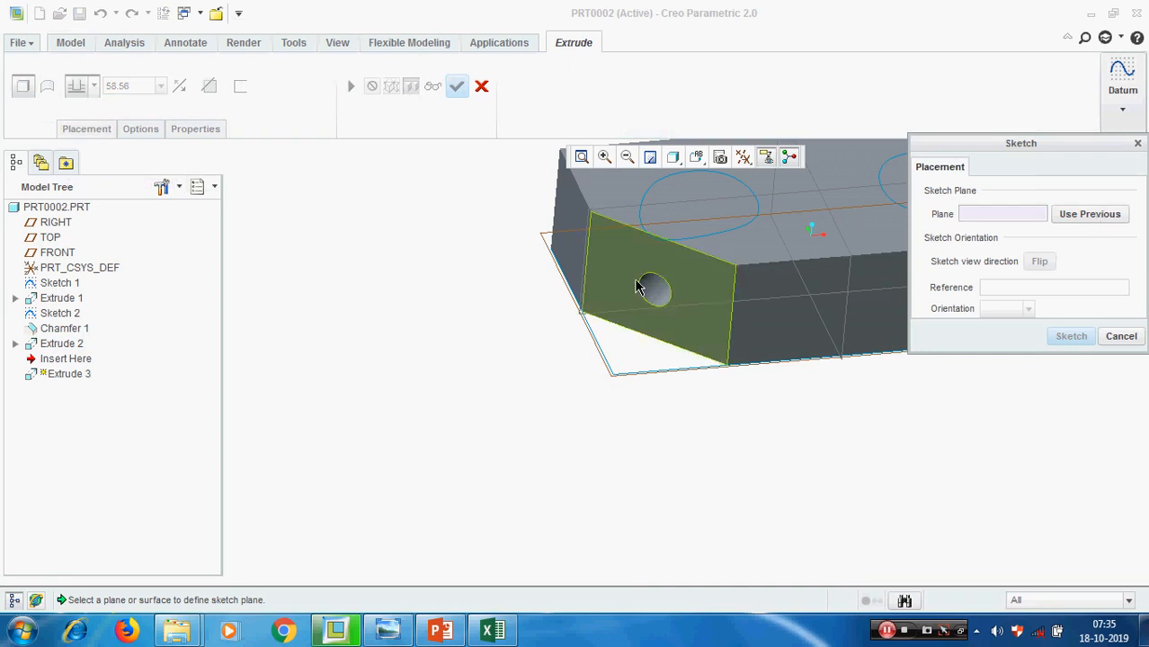
{"action": "left_click", "coordinate": [1089, 222]}
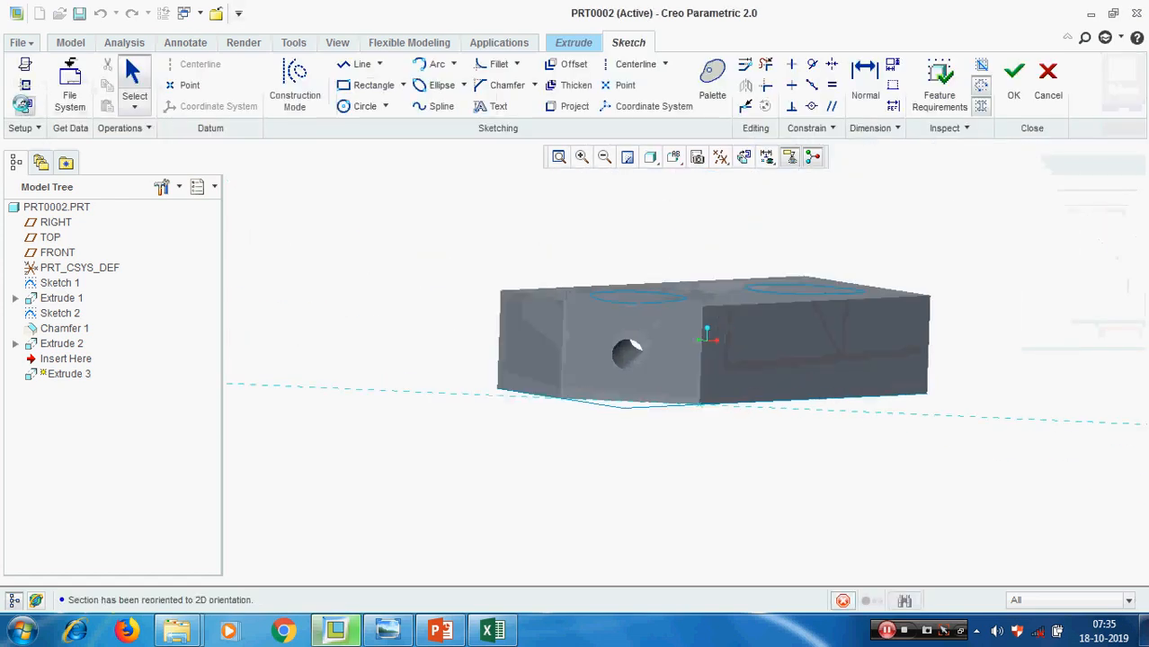
{"action": "scroll", "coordinate": [470, 427], "scroll_direction": "down", "scroll_amount": 3}
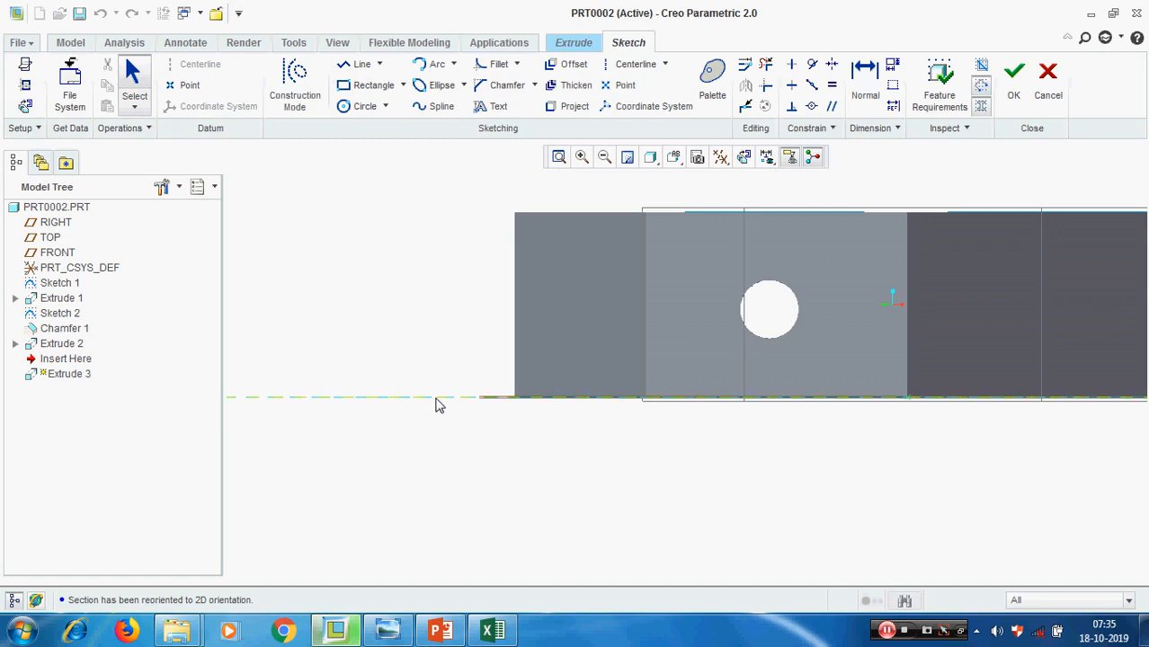
{"action": "scroll", "coordinate": [404, 377], "scroll_direction": "up", "scroll_amount": 2}
Sketch two nested rectangles around the hole, about 37 and 53 wide, and finish the sketch
{"action": "left_click", "coordinate": [369, 85]}
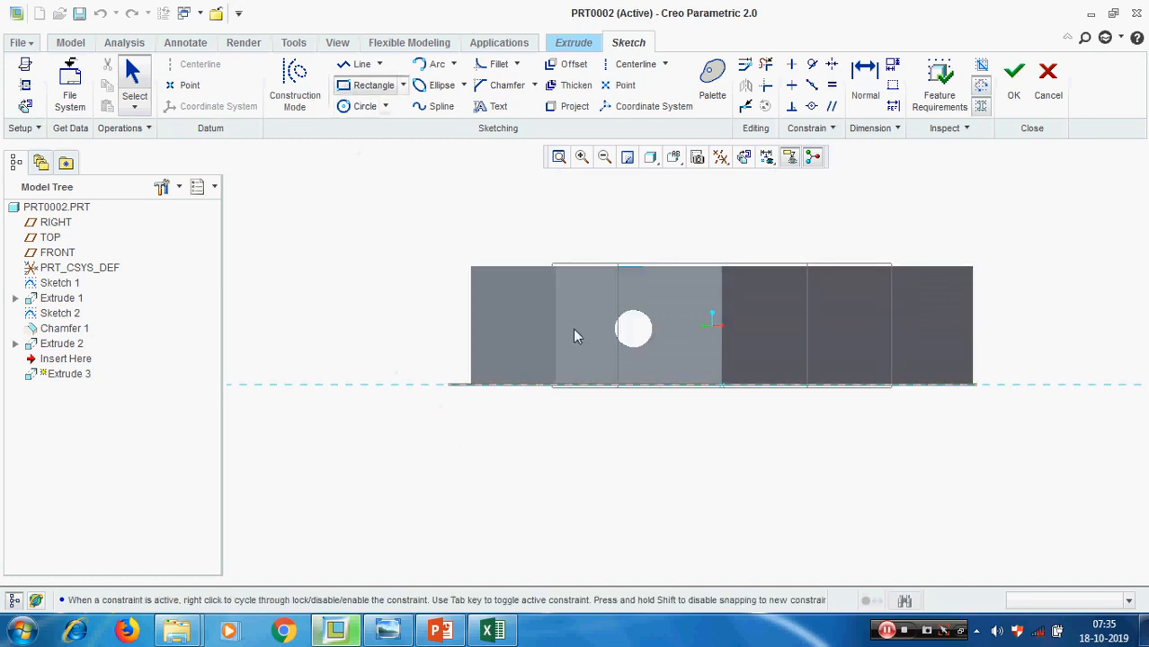
{"action": "scroll", "coordinate": [620, 338], "scroll_direction": "down", "scroll_amount": 1}
{"action": "left_click", "coordinate": [585, 284]}
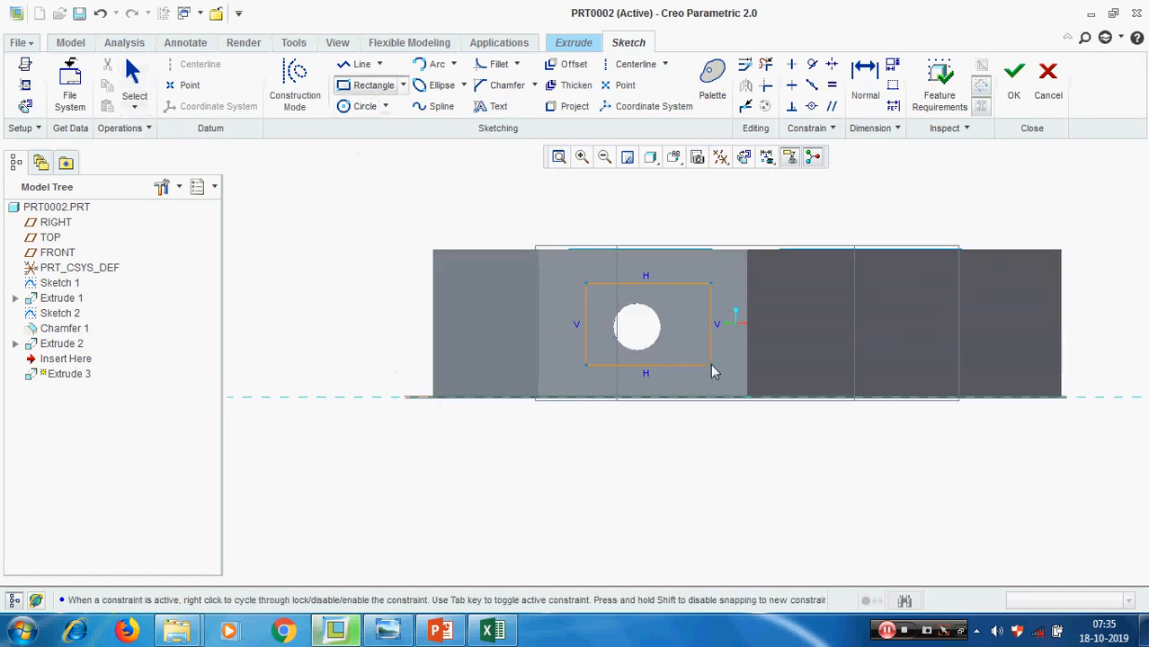
{"action": "left_click", "coordinate": [694, 365]}
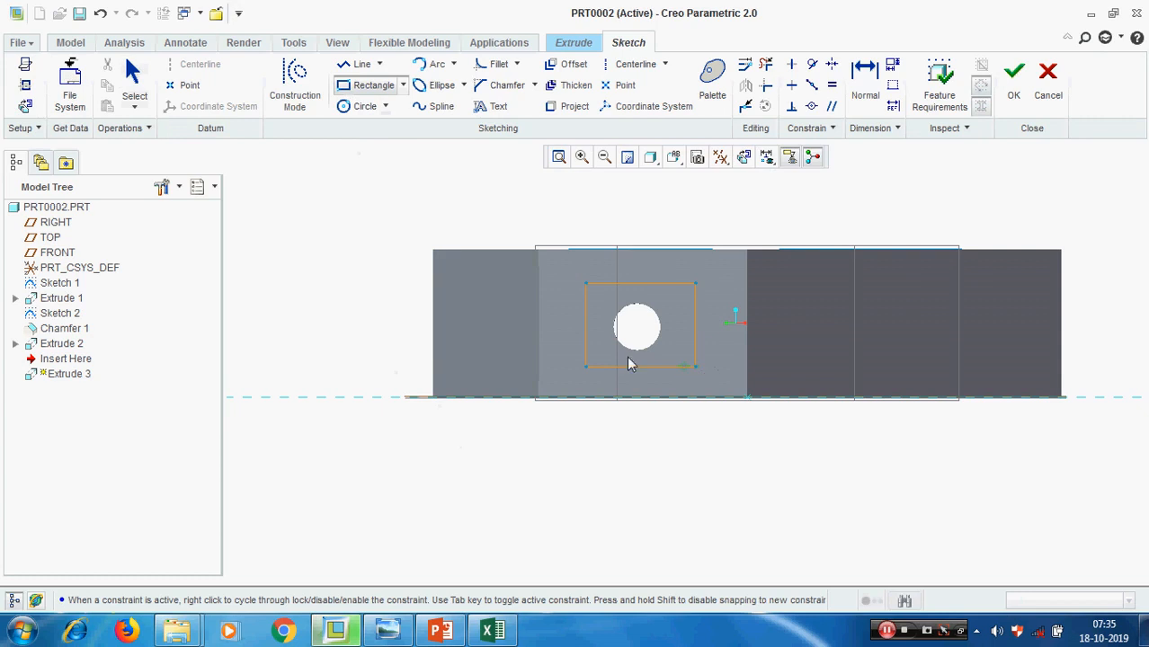
{"action": "left_click", "coordinate": [559, 271]}
{"action": "left_click", "coordinate": [717, 385]}
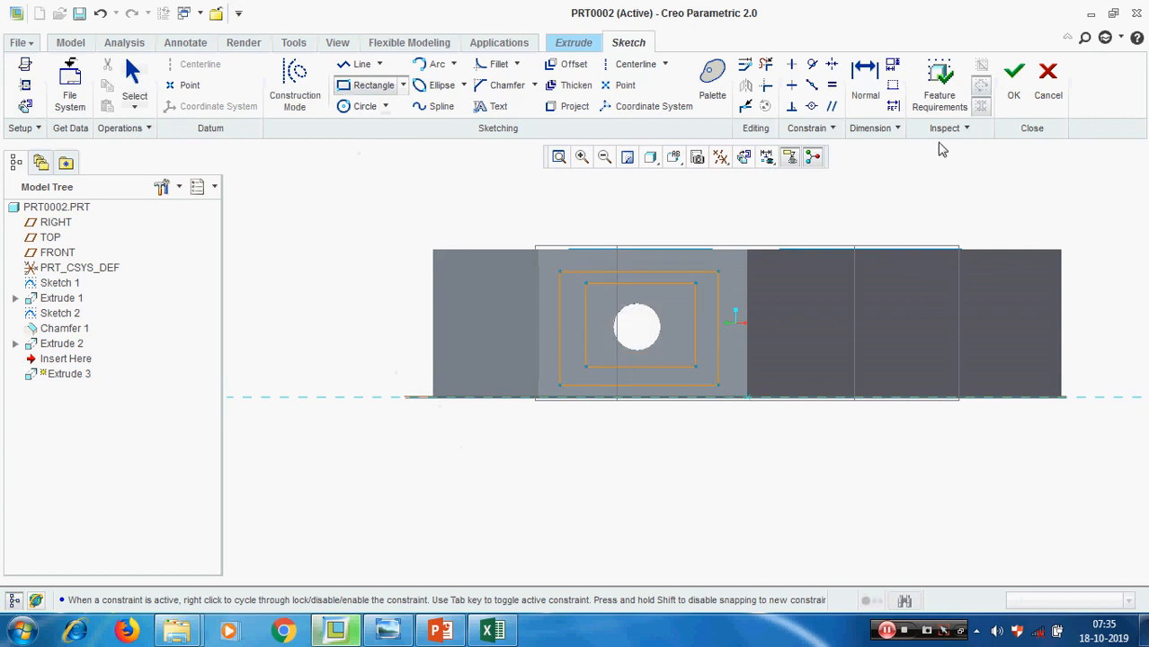
{"action": "left_click", "coordinate": [1006, 89]}
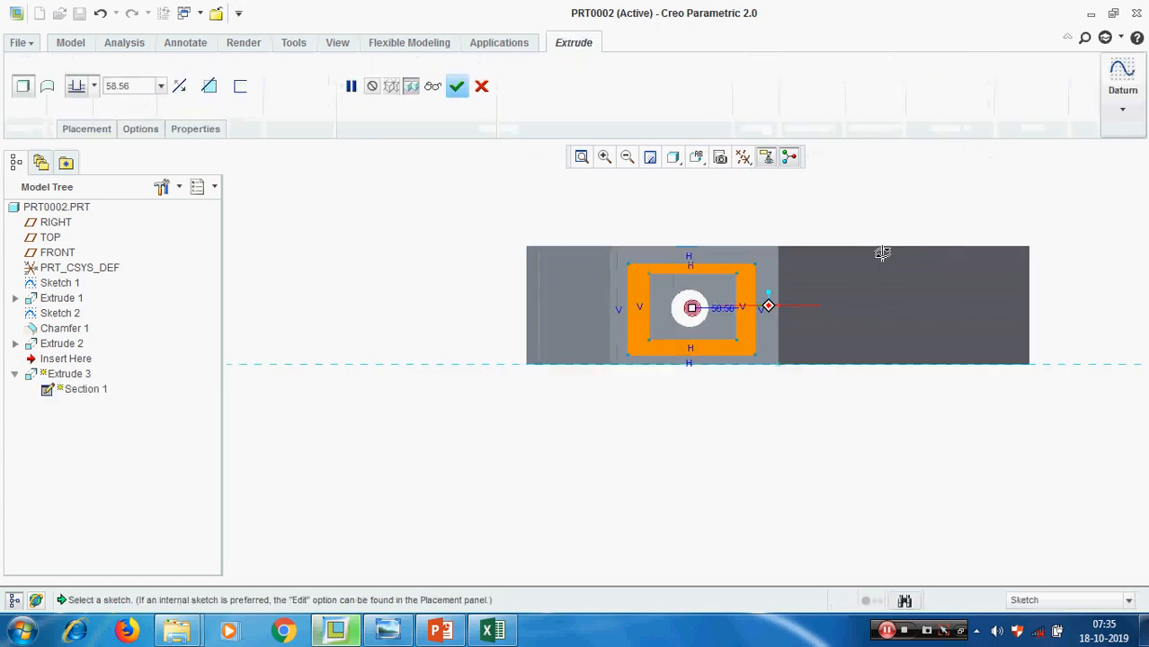
Set the rectangular frame's extrusion depth to 20 and complete the feature
{"action": "double_click", "coordinate": [142, 82]}
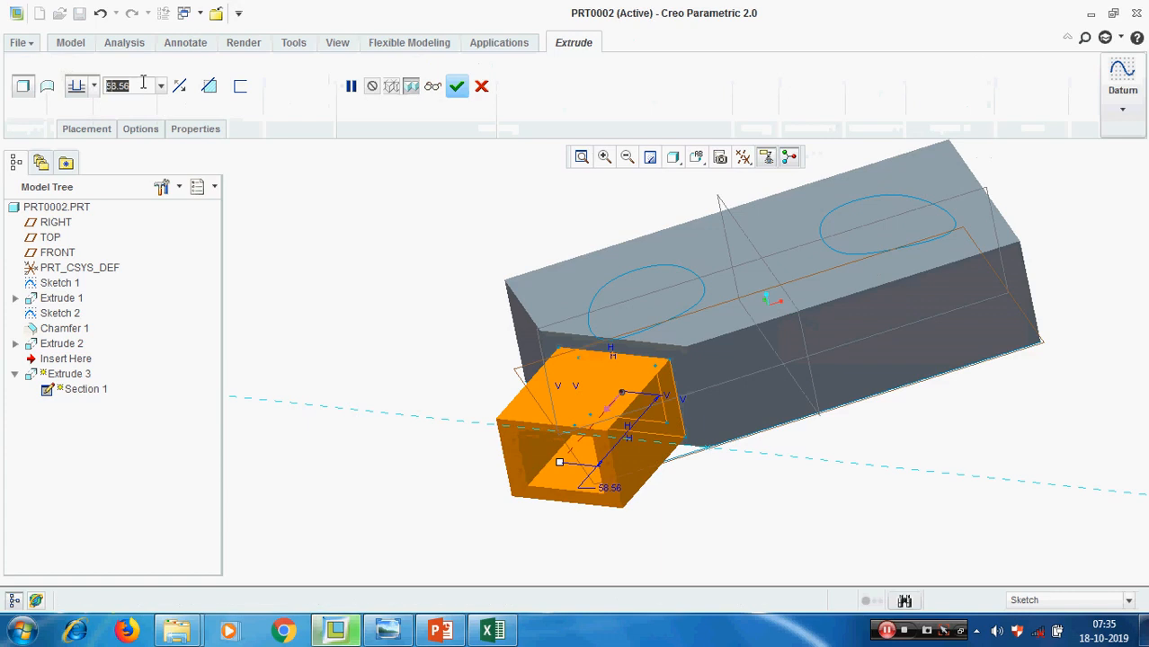
{"action": "type", "text": "20"}
{"action": "key", "text": "Return"}
{"action": "middle_click", "coordinate": [315, 317]}
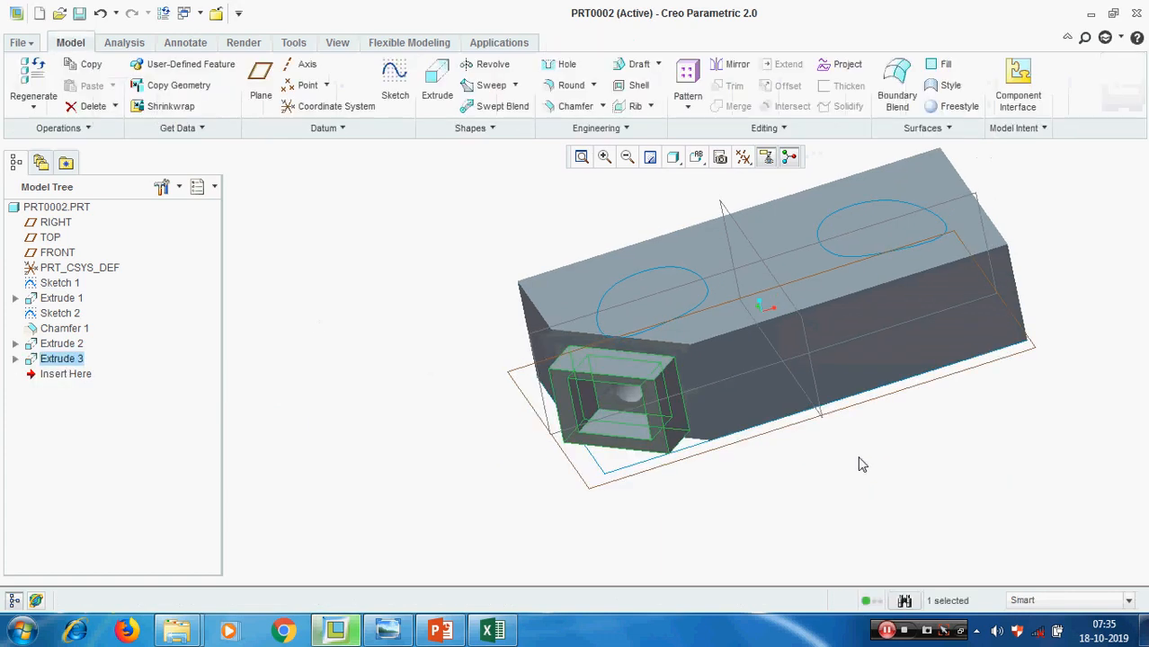
Open the rectangular frame extrusion's internal sketch through Edit Definition and call up its sketch setup
{"action": "mouse_move", "coordinate": [774, 454]}
{"action": "middle_mouse_down"}
{"action": "mouse_move", "coordinate": [782, 406]}
{"action": "mouse_move", "coordinate": [769, 441]}
{"action": "middle_mouse_up"}
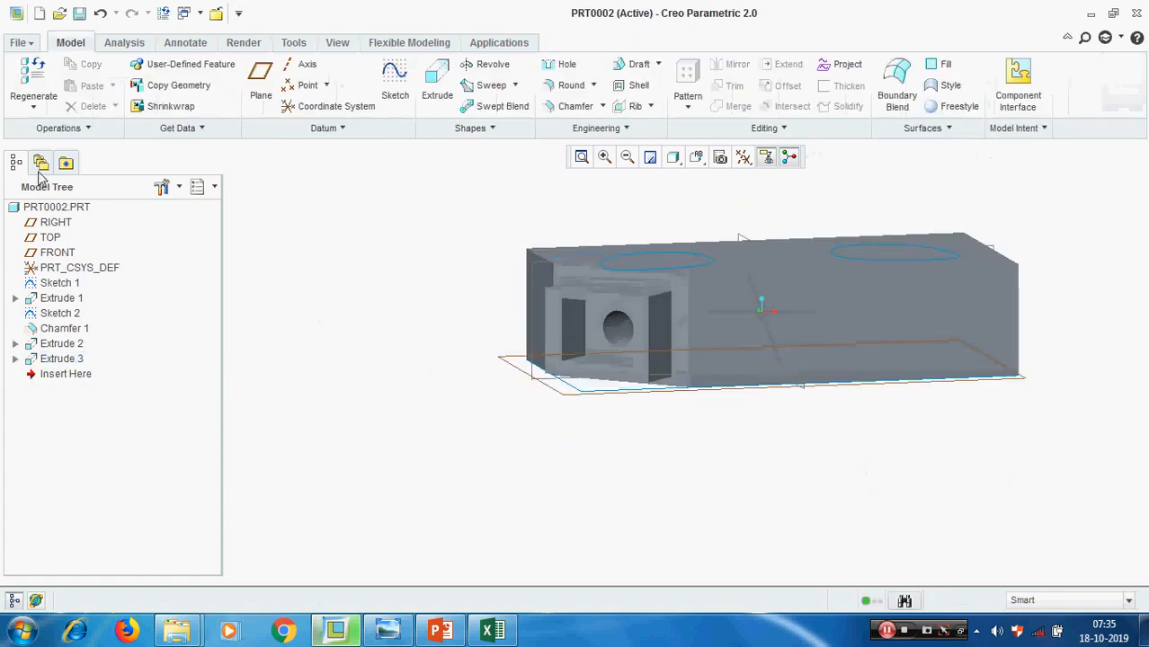
{"action": "left_click", "coordinate": [61, 359]}
{"action": "right_click", "coordinate": [61, 362]}
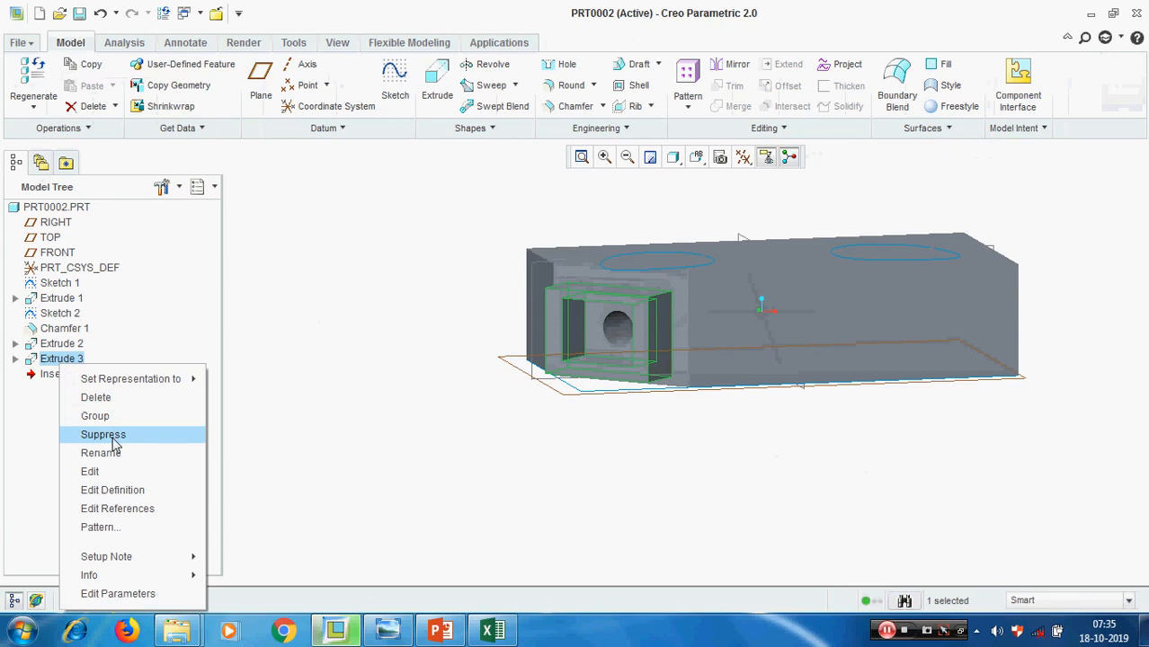
{"action": "left_click", "coordinate": [139, 491]}
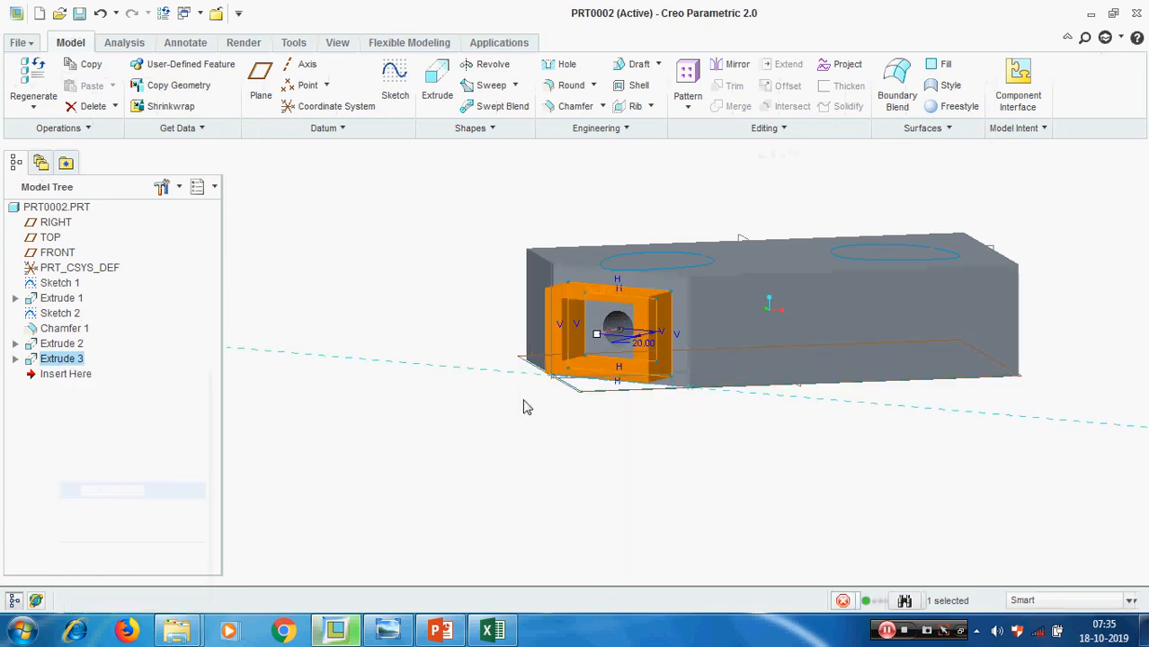
{"action": "left_click", "coordinate": [81, 130]}
{"action": "left_click", "coordinate": [222, 184]}
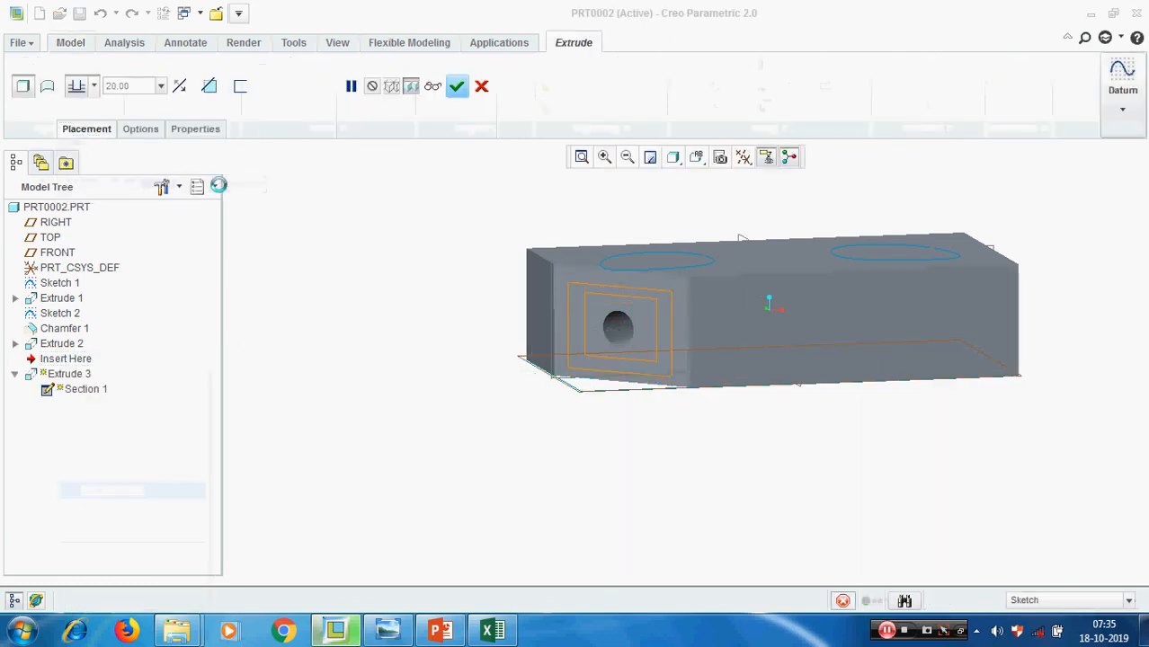
{"action": "left_click", "coordinate": [25, 65]}
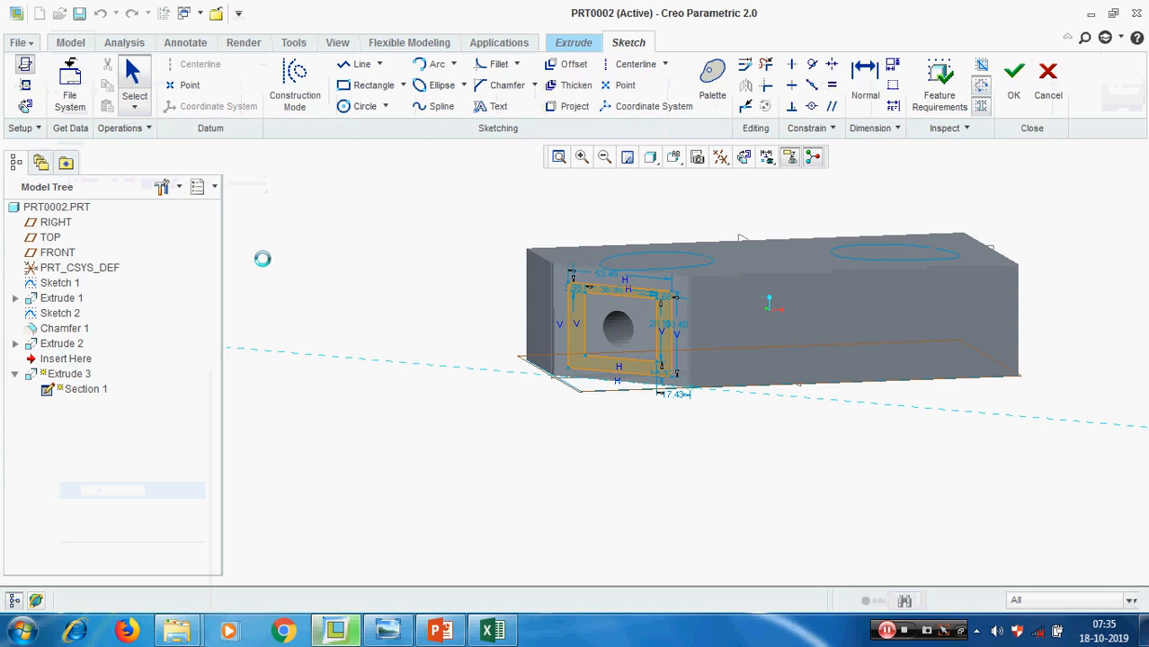
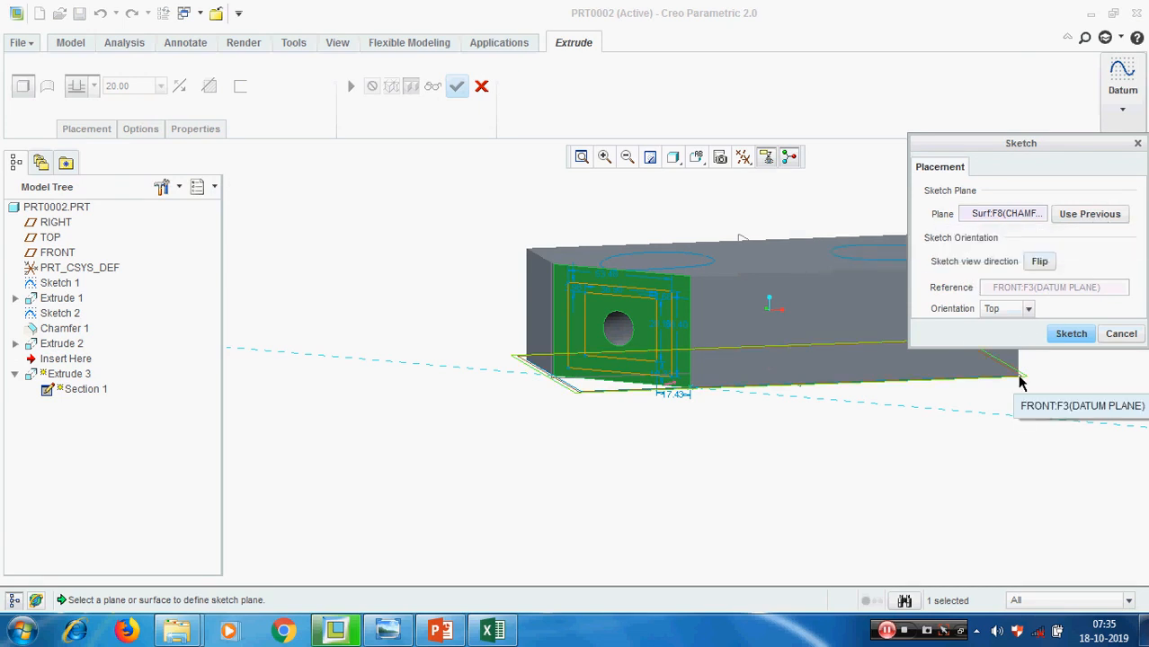
Enter the rectangular frame's sketch, check the Part 4 topic list in PowerPoint, and return to Creo
{"action": "left_click", "coordinate": [1071, 333]}
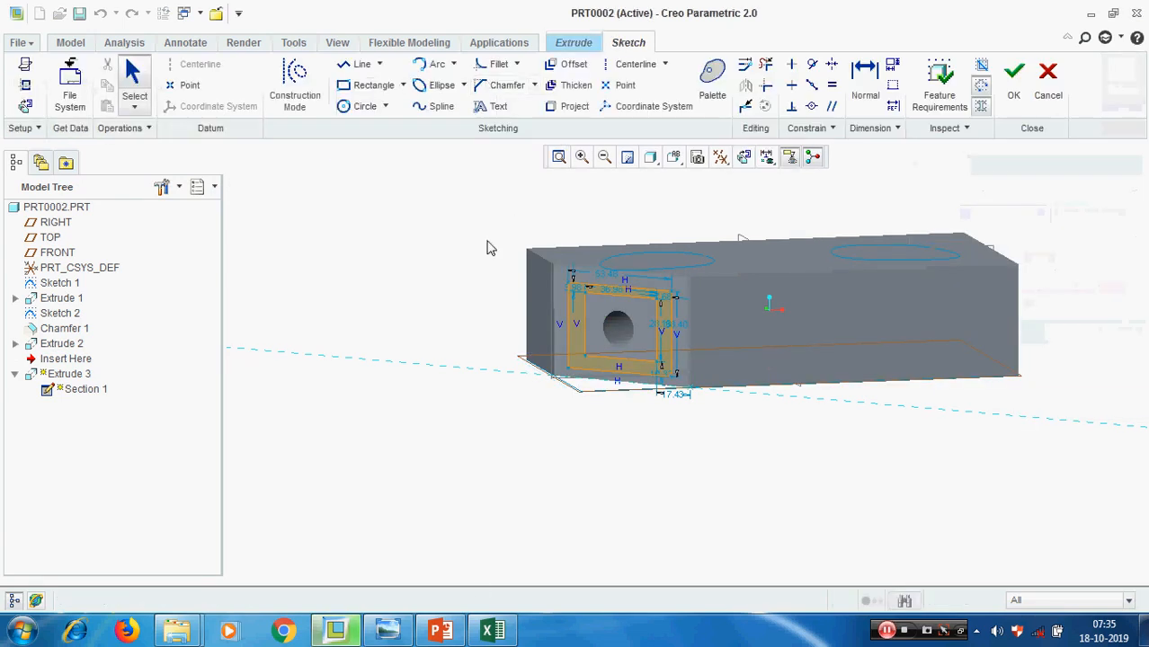
{"action": "left_click", "coordinate": [441, 630]}
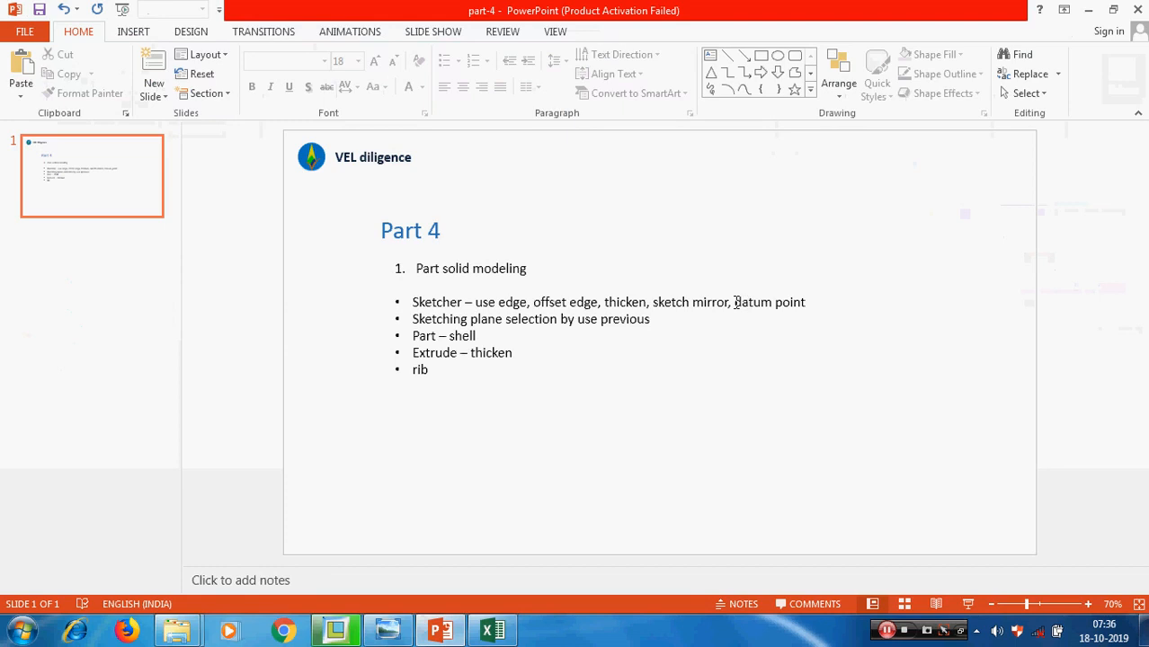
{"action": "left_click", "coordinate": [1088, 9]}
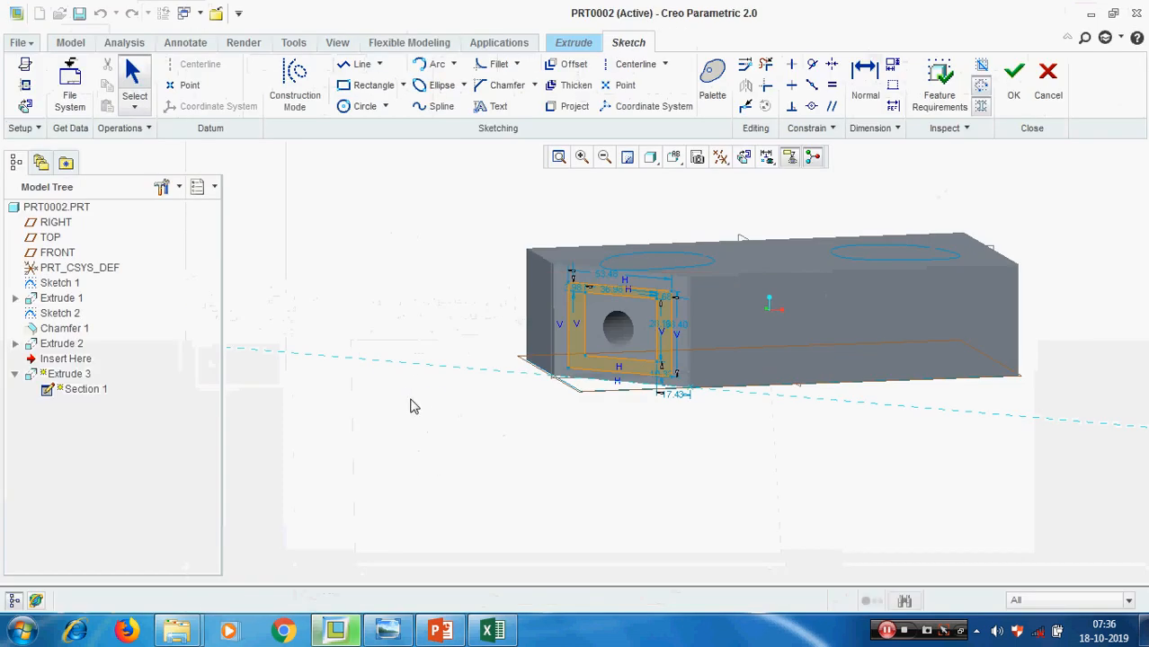
{"action": "scroll", "coordinate": [410, 407], "scroll_direction": "up", "scroll_amount": 1}
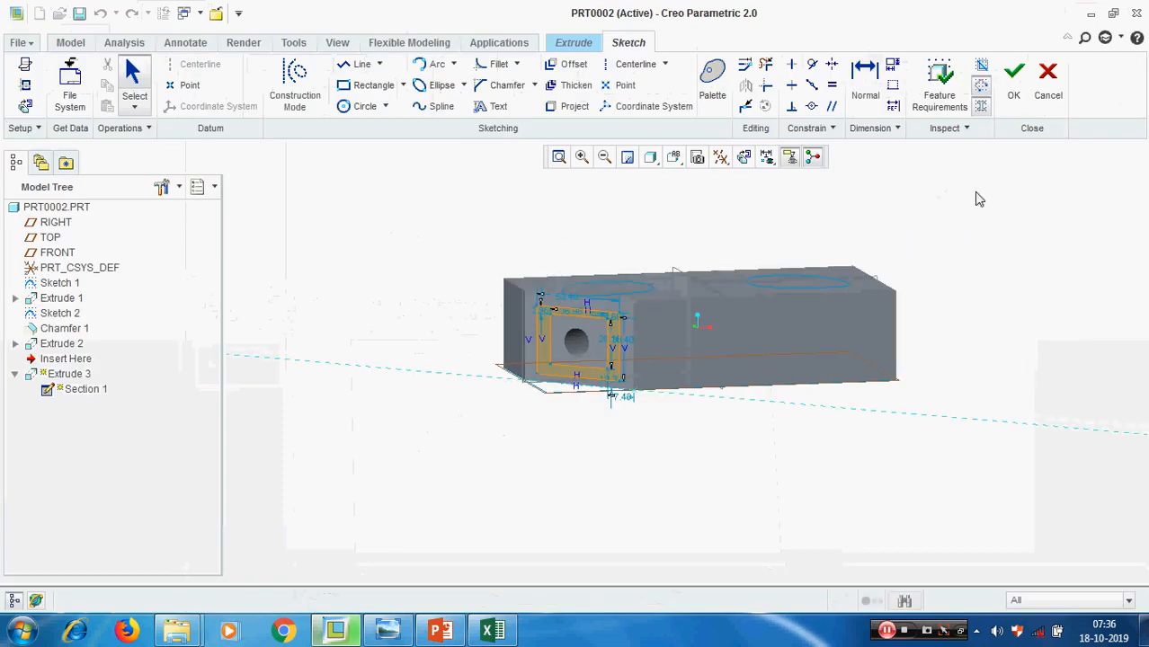
Quit the frame sketch without saving changes and complete the extrusion's redefinition
{"action": "left_click", "coordinate": [1047, 79]}
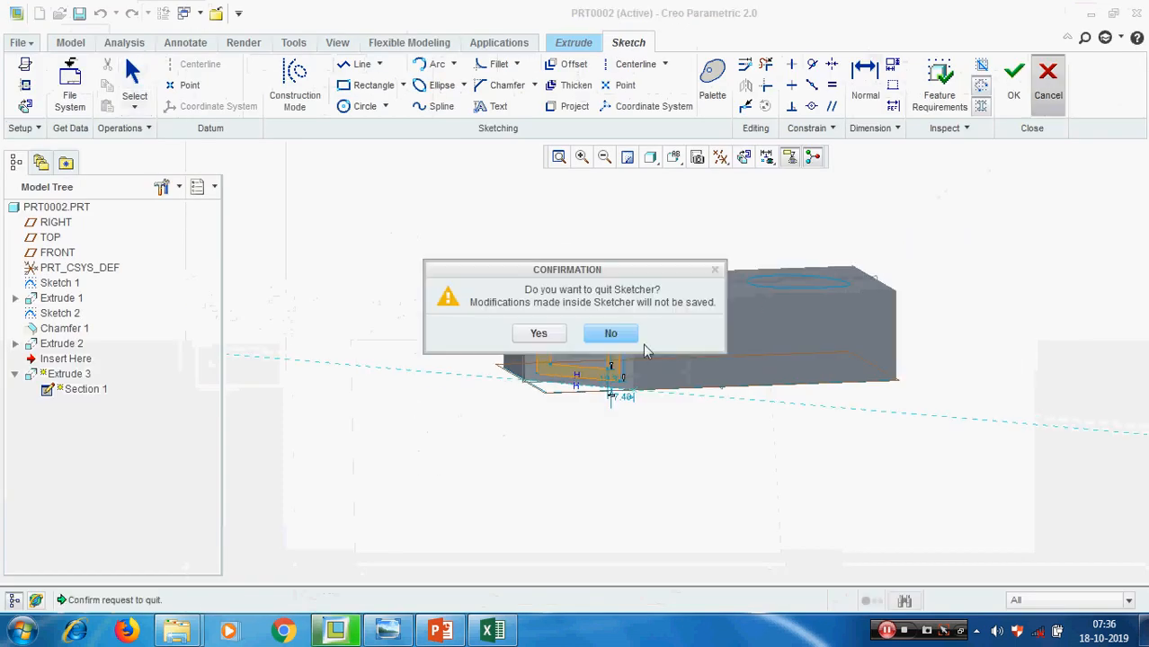
{"action": "left_click", "coordinate": [537, 331]}
{"action": "left_click", "coordinate": [456, 85]}
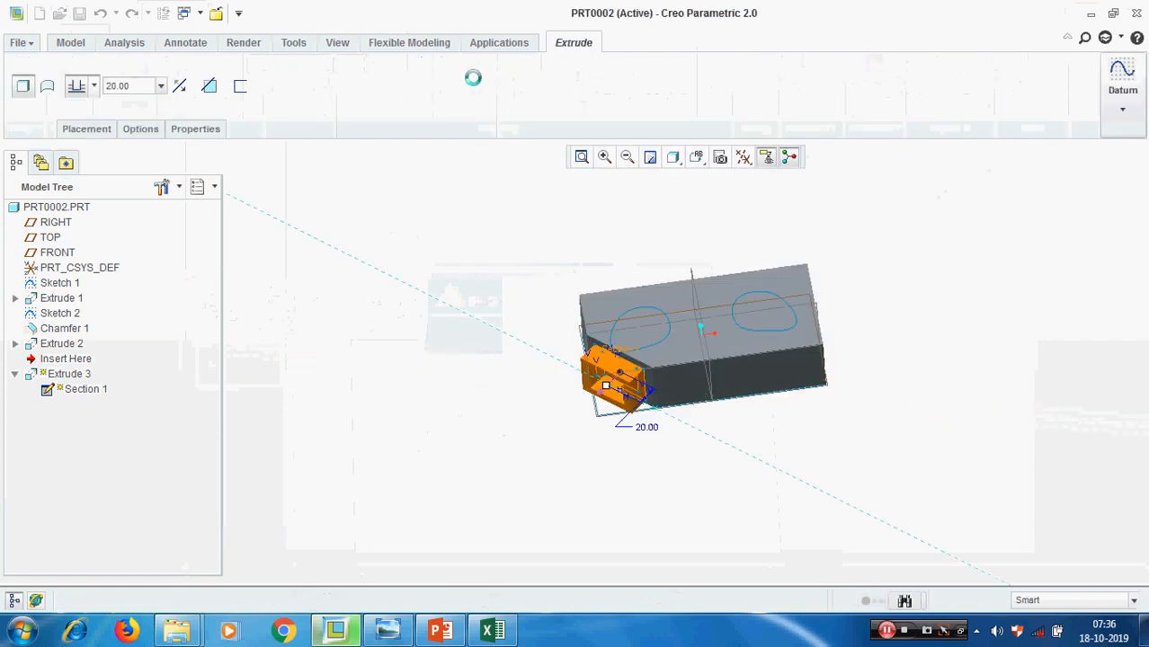
Delete Sketch 1 together with all its dependent features, leaving only the default datums
{"action": "left_click", "coordinate": [59, 282]}
{"action": "right_click", "coordinate": [74, 286]}
{"action": "left_click", "coordinate": [99, 320]}
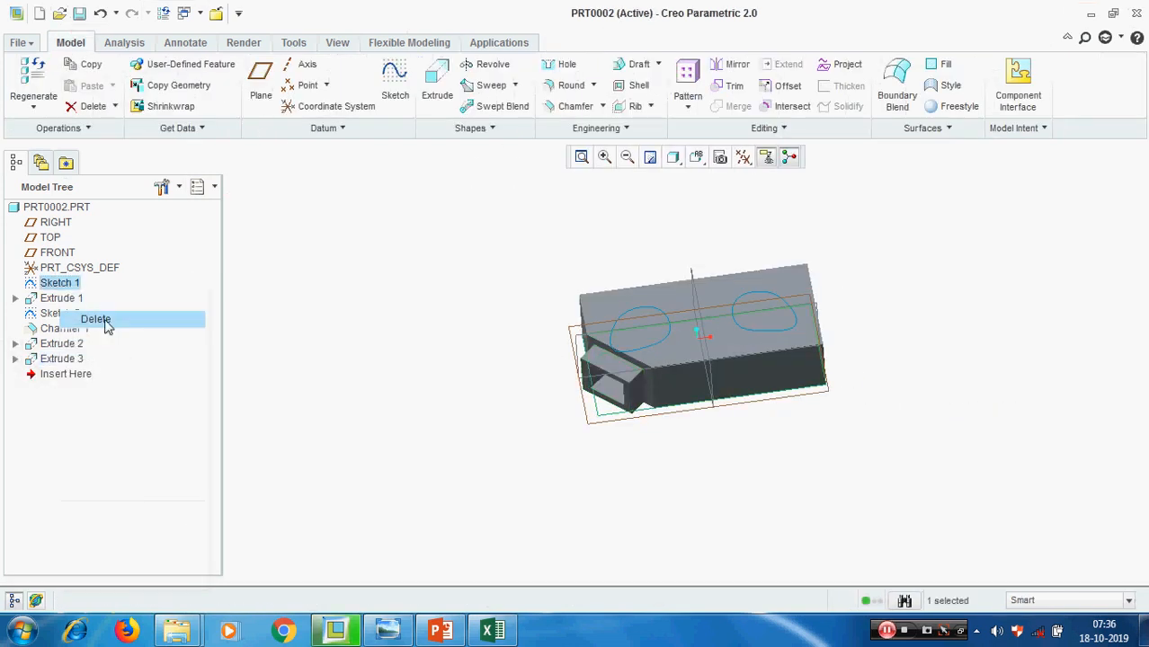
{"action": "left_click", "coordinate": [485, 336]}
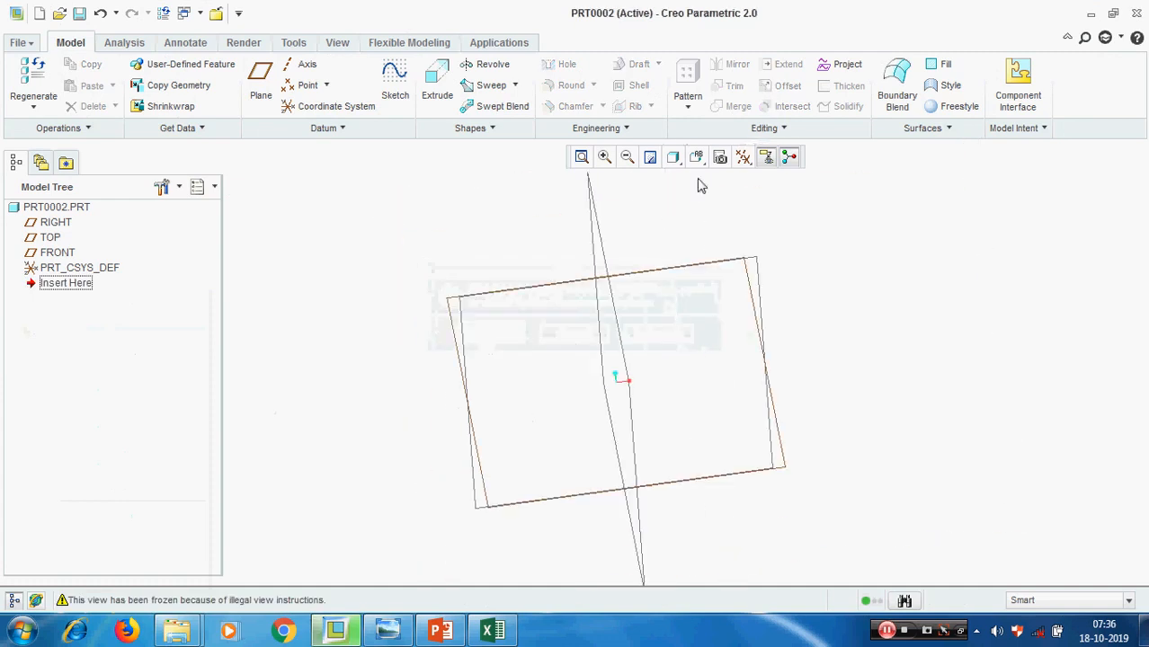
Start a new sketch on the FRONT datum plane in the standard orientation and align the sketch view parallel to the screen
{"action": "left_click", "coordinate": [743, 158]}
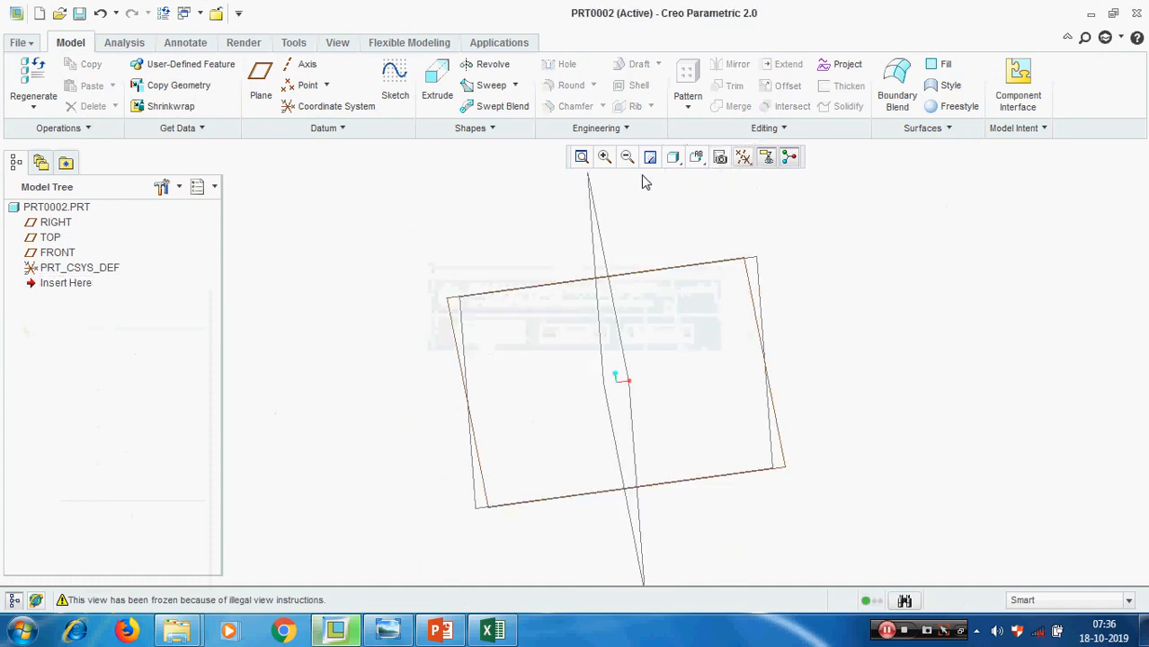
{"action": "left_click", "coordinate": [697, 158]}
{"action": "left_click", "coordinate": [712, 198]}
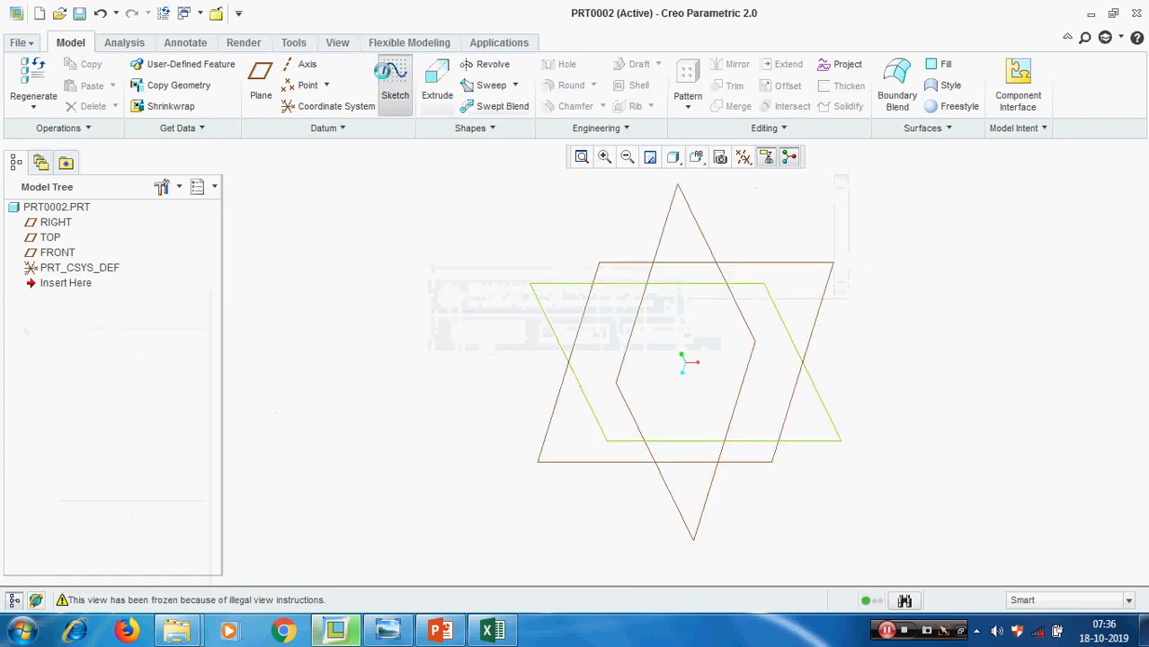
{"action": "left_click", "coordinate": [395, 80]}
{"action": "left_click", "coordinate": [556, 284]}
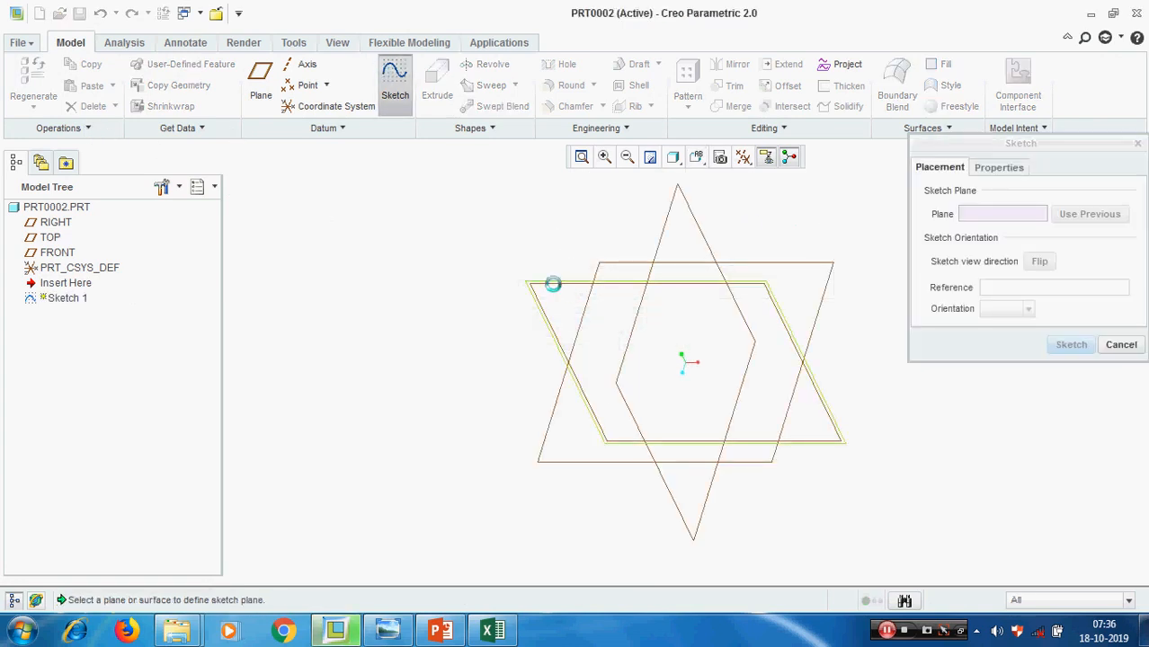
{"action": "left_click", "coordinate": [1070, 344]}
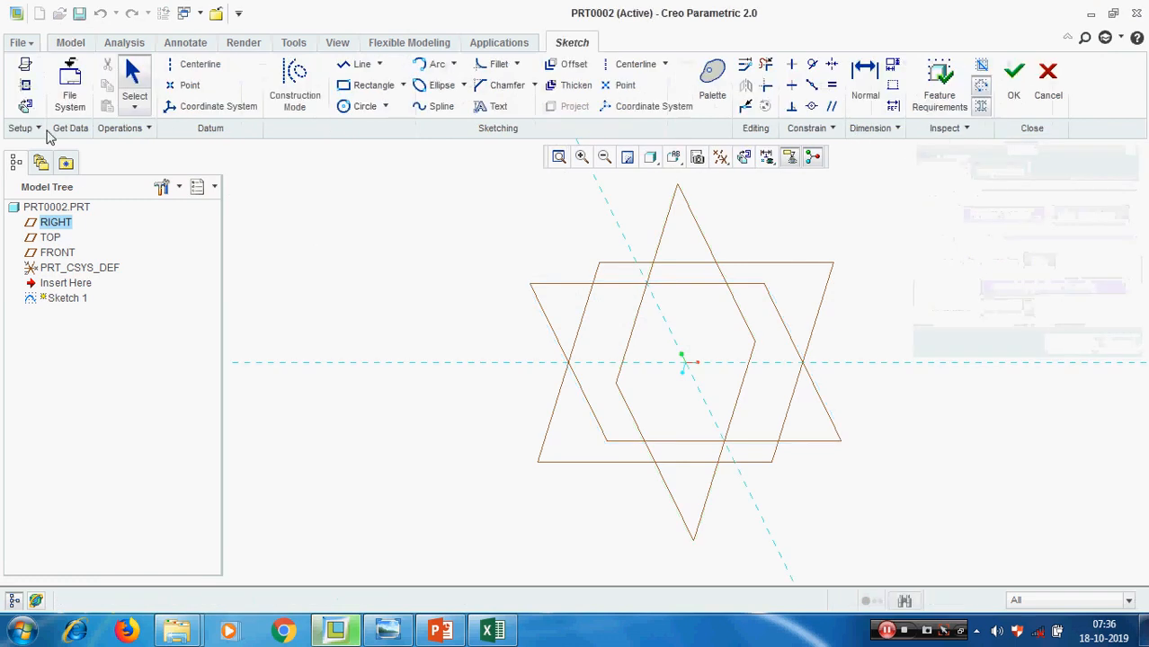
{"action": "left_click", "coordinate": [26, 106]}
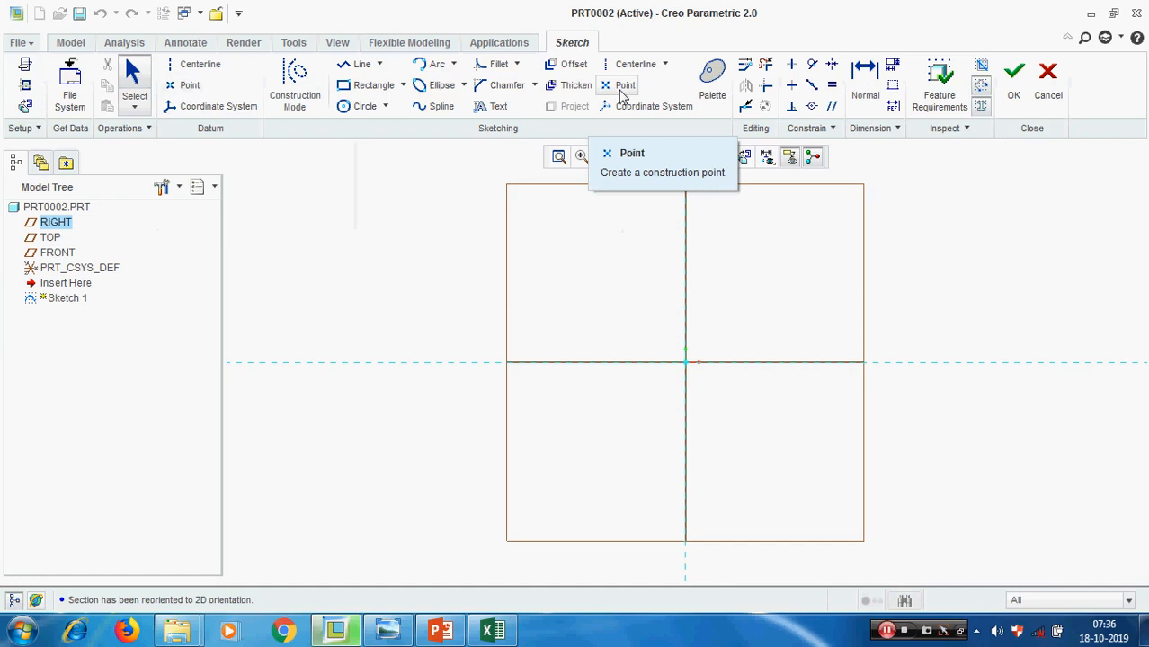
Place three datum points in the sketch at about (97, 68), (174, 180) and (371, 85) from the references
{"action": "left_click", "coordinate": [184, 85]}
{"action": "left_click", "coordinate": [753, 314]}
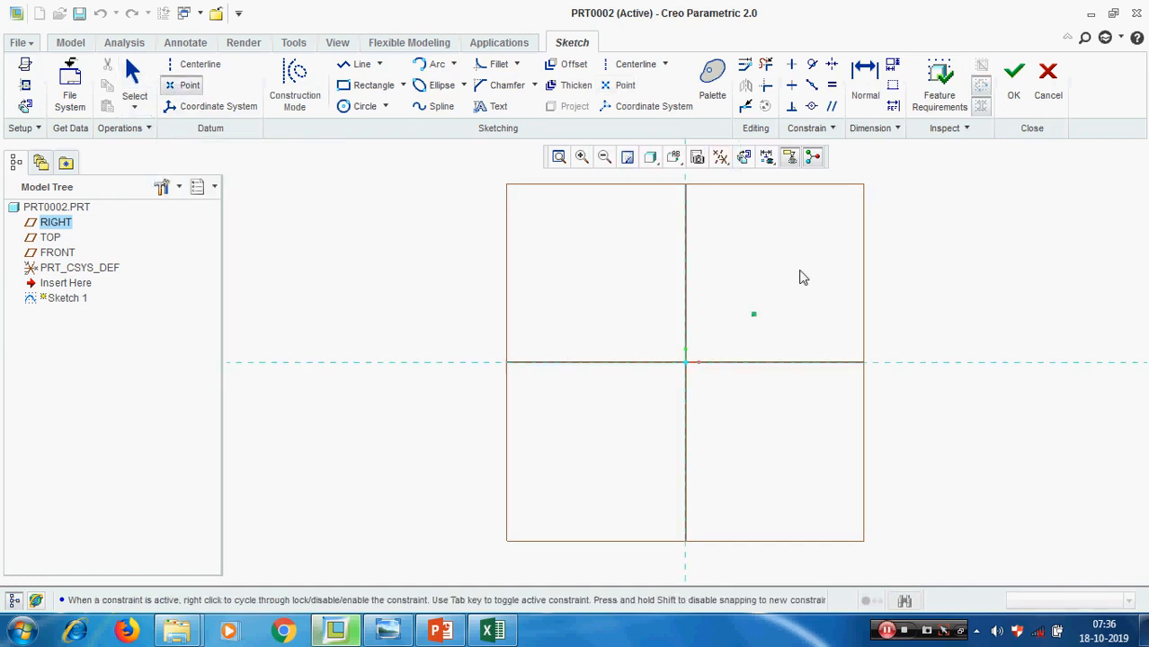
{"action": "left_click", "coordinate": [812, 240]}
{"action": "left_click", "coordinate": [949, 307]}
{"action": "middle_click", "coordinate": [1041, 361]}
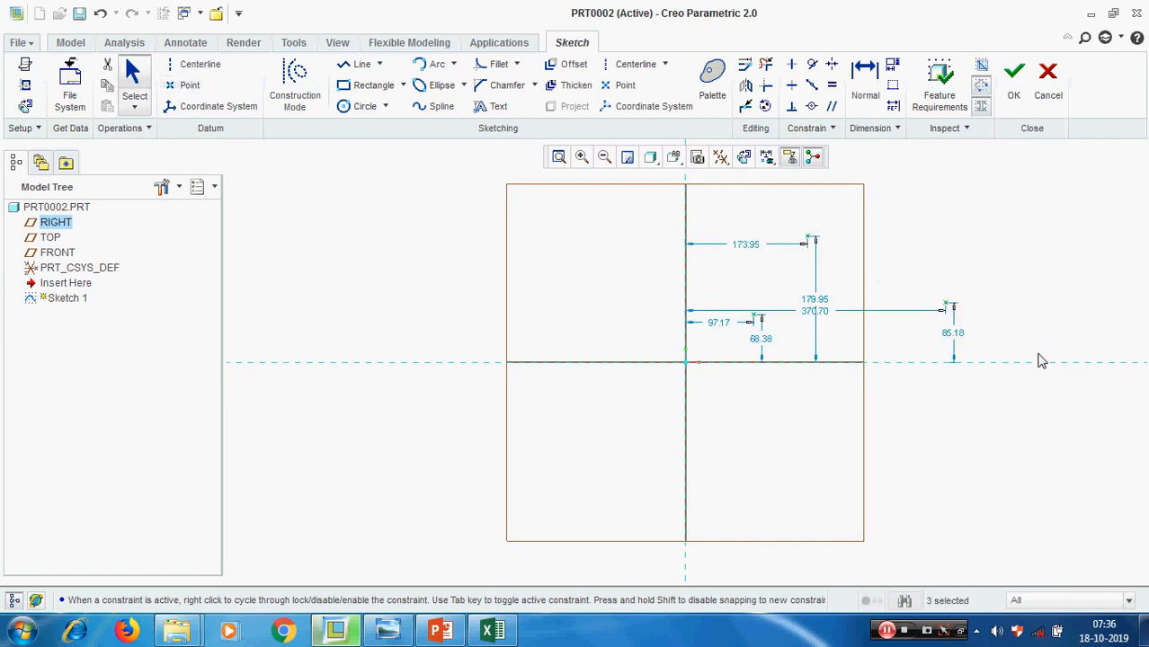
Set the nearest point's distances to both references to 50 and the farthest point's horizontal distance to 200
{"action": "scroll", "coordinate": [762, 322], "scroll_direction": "down", "scroll_amount": 2}
{"action": "double_click", "coordinate": [767, 350]}
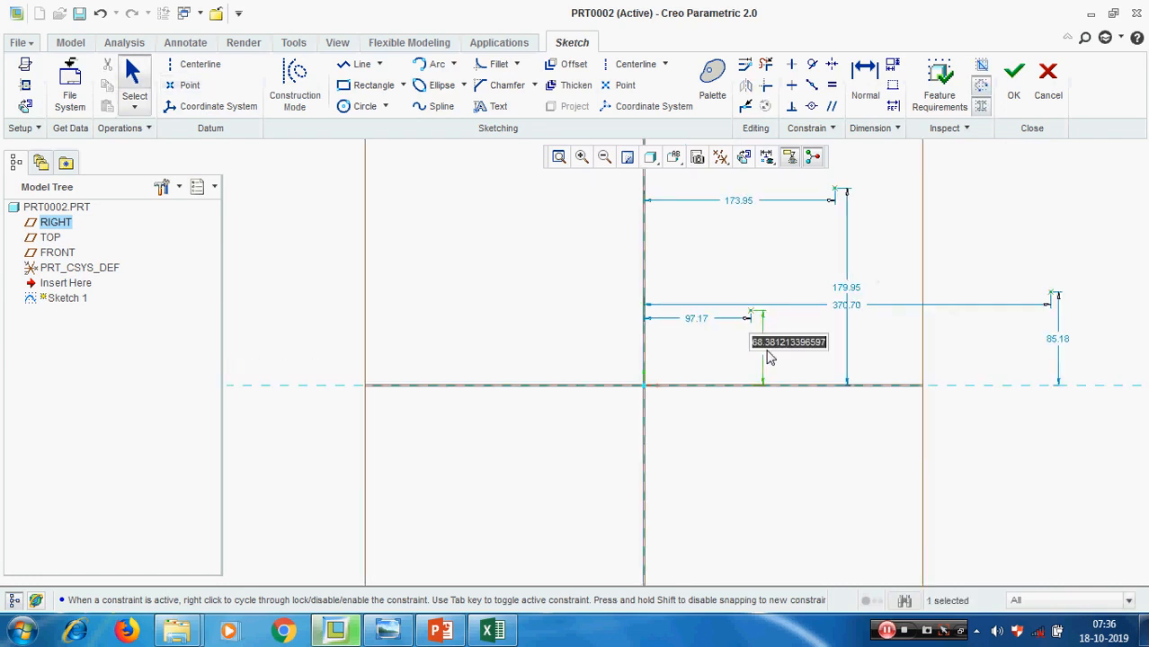
{"action": "type", "text": "50"}
{"action": "scroll", "coordinate": [768, 357], "scroll_direction": "up", "scroll_amount": 3}
{"action": "key", "text": "Return"}
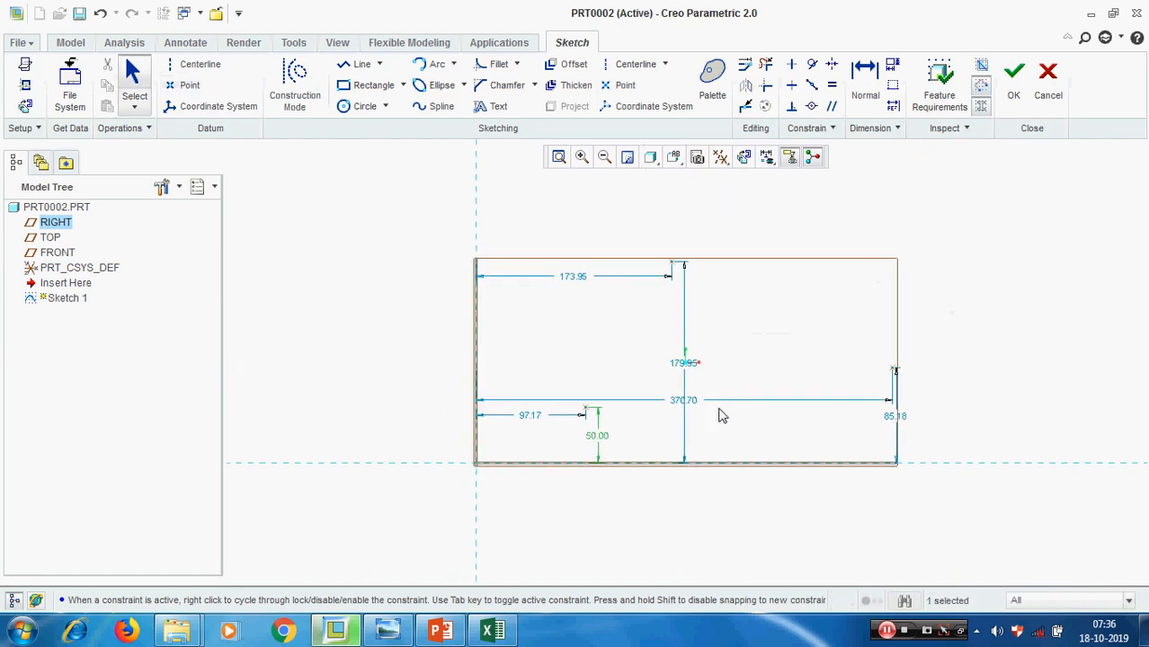
{"action": "double_click", "coordinate": [683, 400]}
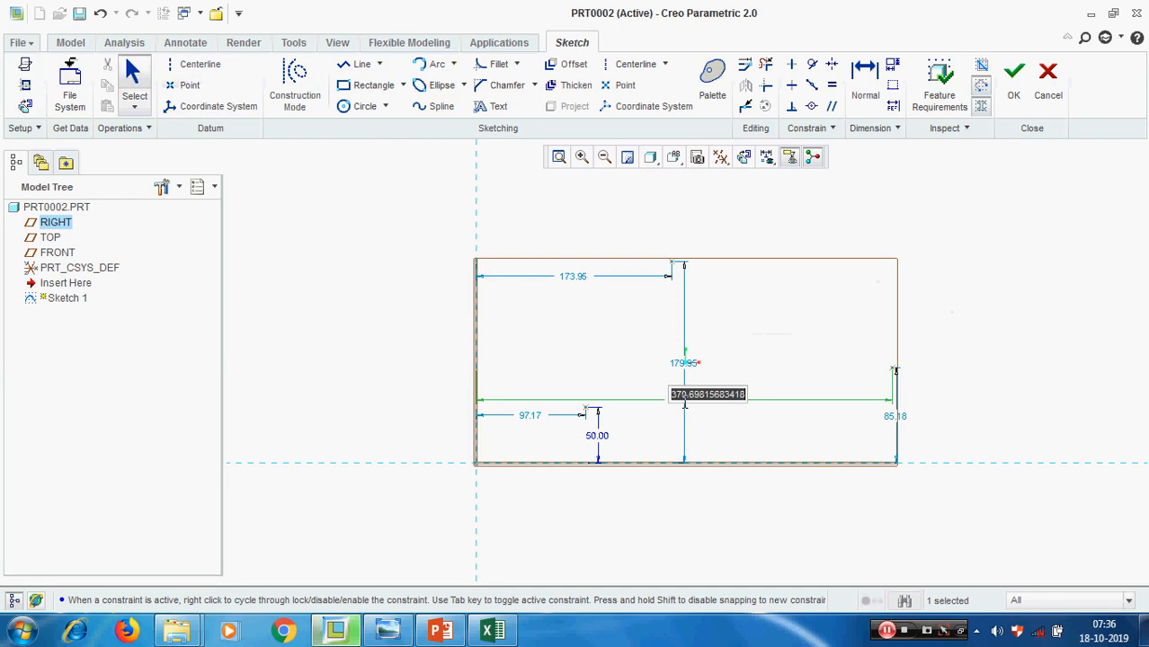
{"action": "type", "text": "200"}
{"action": "key", "text": "Return"}
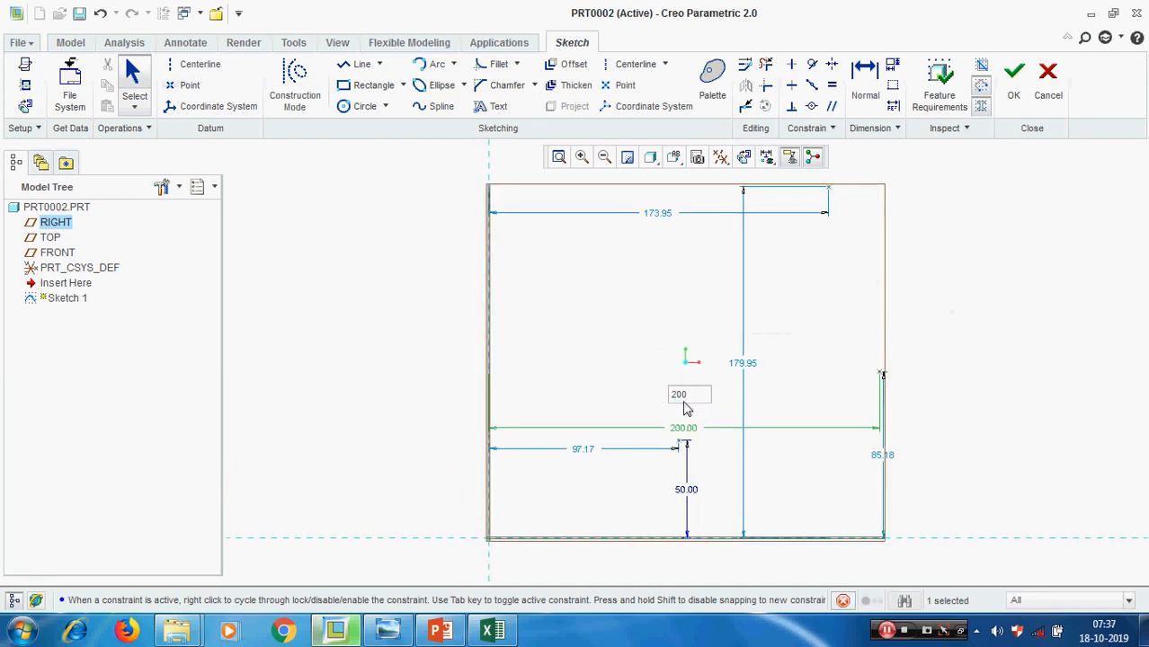
{"action": "double_click", "coordinate": [589, 451]}
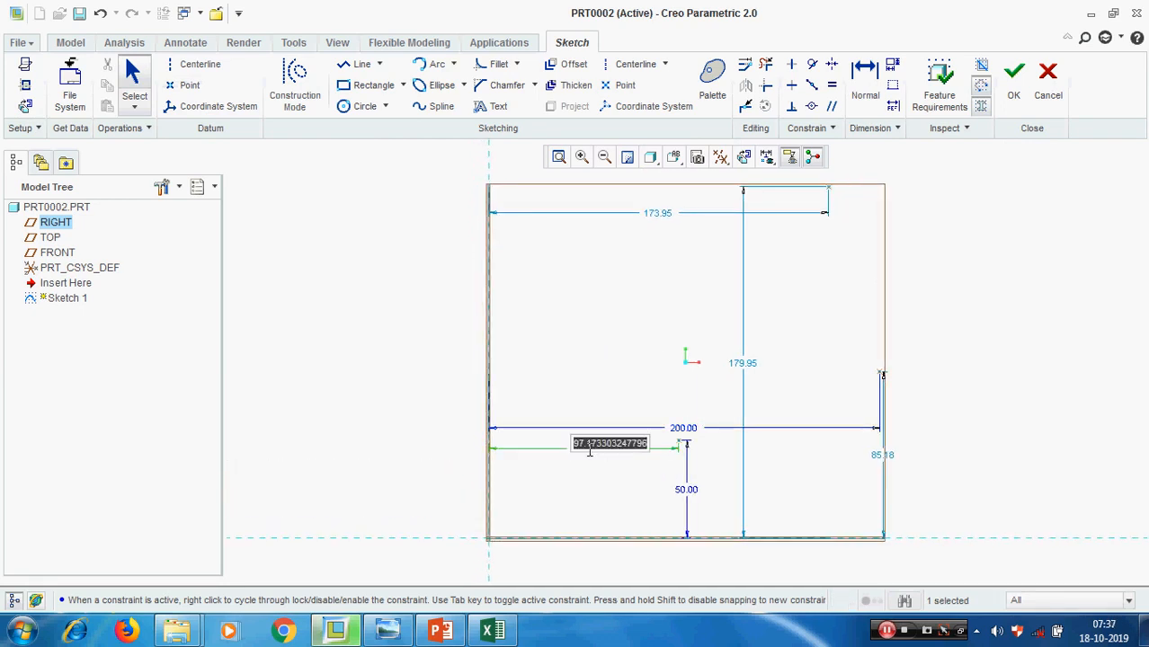
{"action": "type", "text": "50"}
{"action": "key", "text": "Return"}
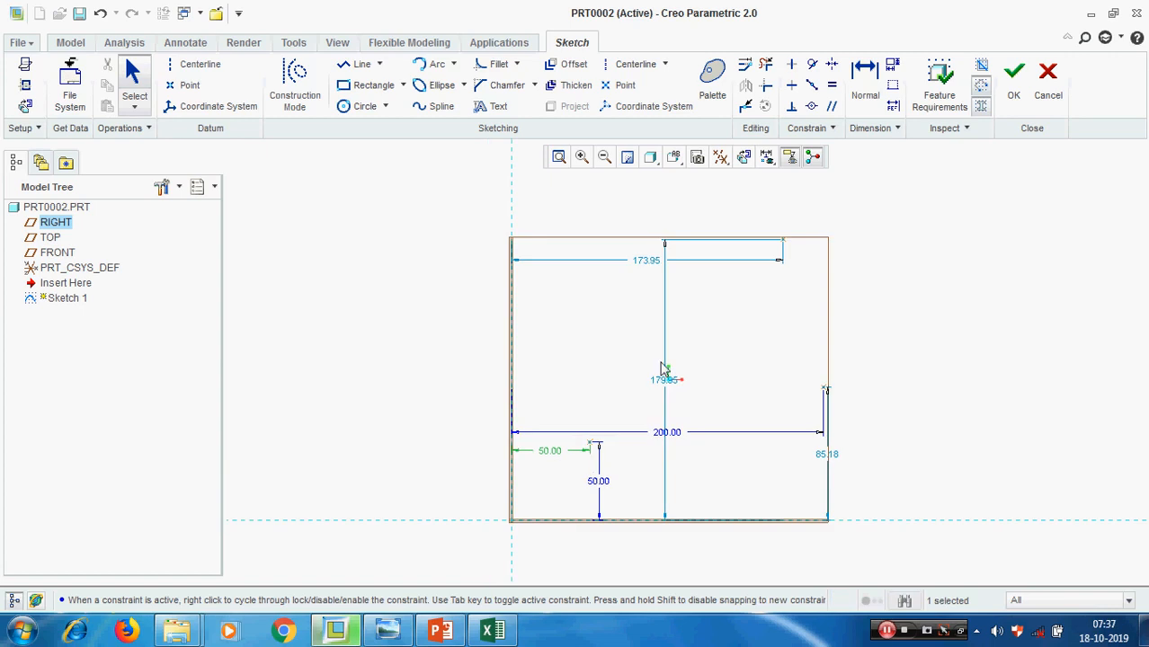
Set the middle point's vertical and horizontal distances from the references to 100 each
{"action": "double_click", "coordinate": [665, 380]}
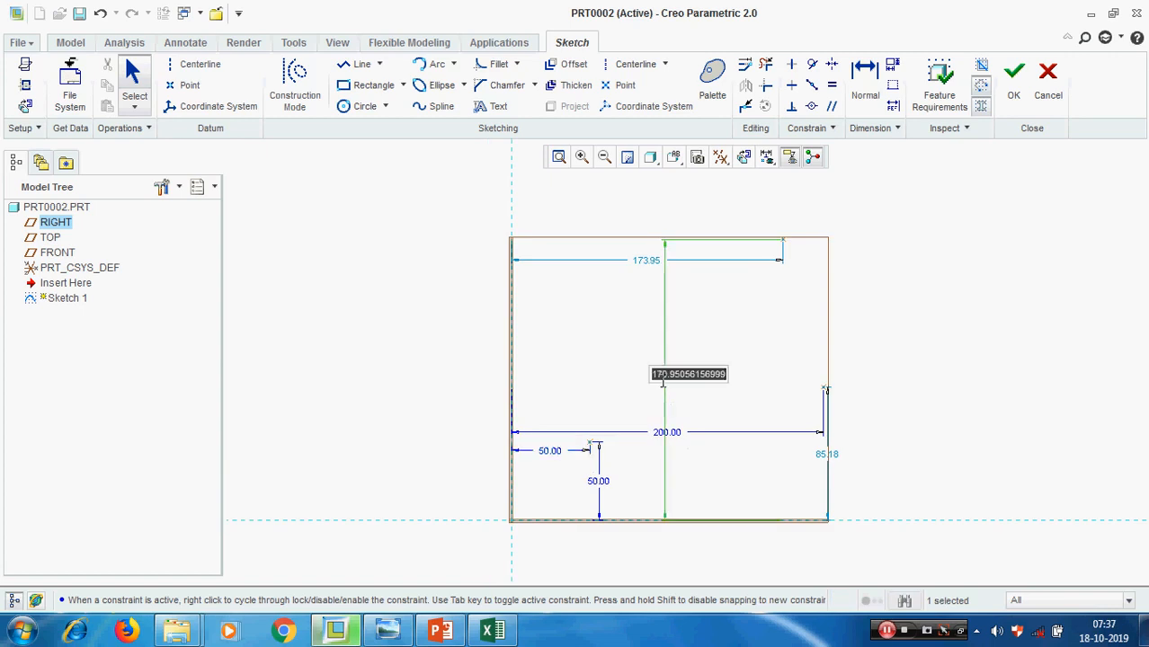
{"action": "type", "text": "100"}
{"action": "key", "text": "Return"}
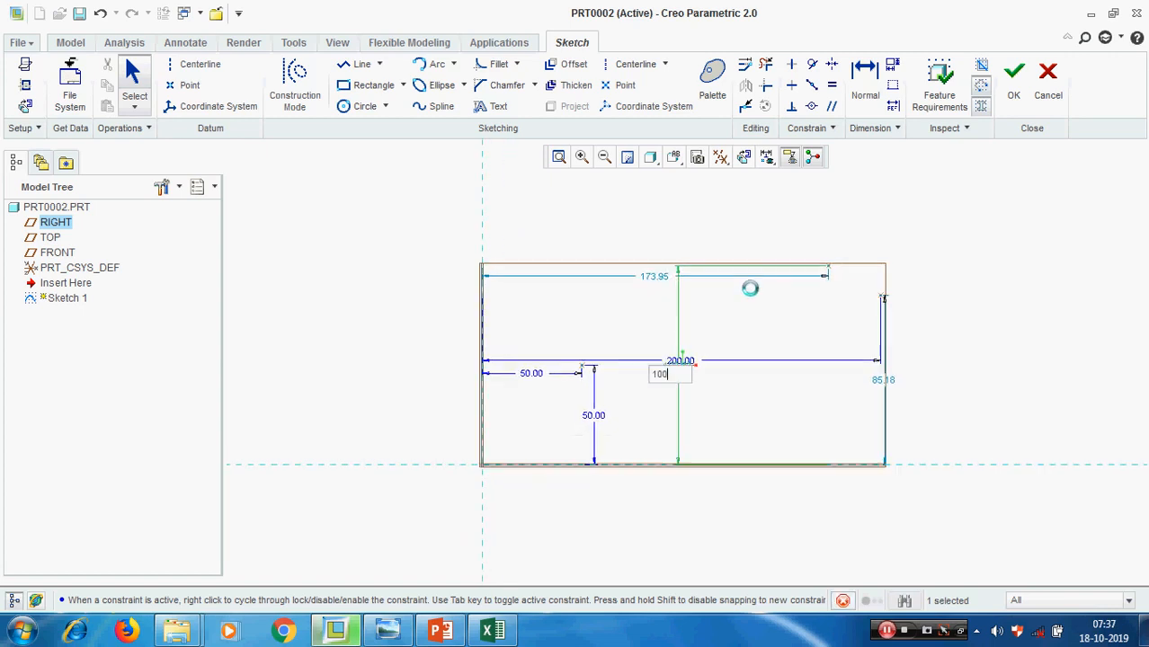
{"action": "double_click", "coordinate": [664, 278]}
{"action": "type", "text": "100"}
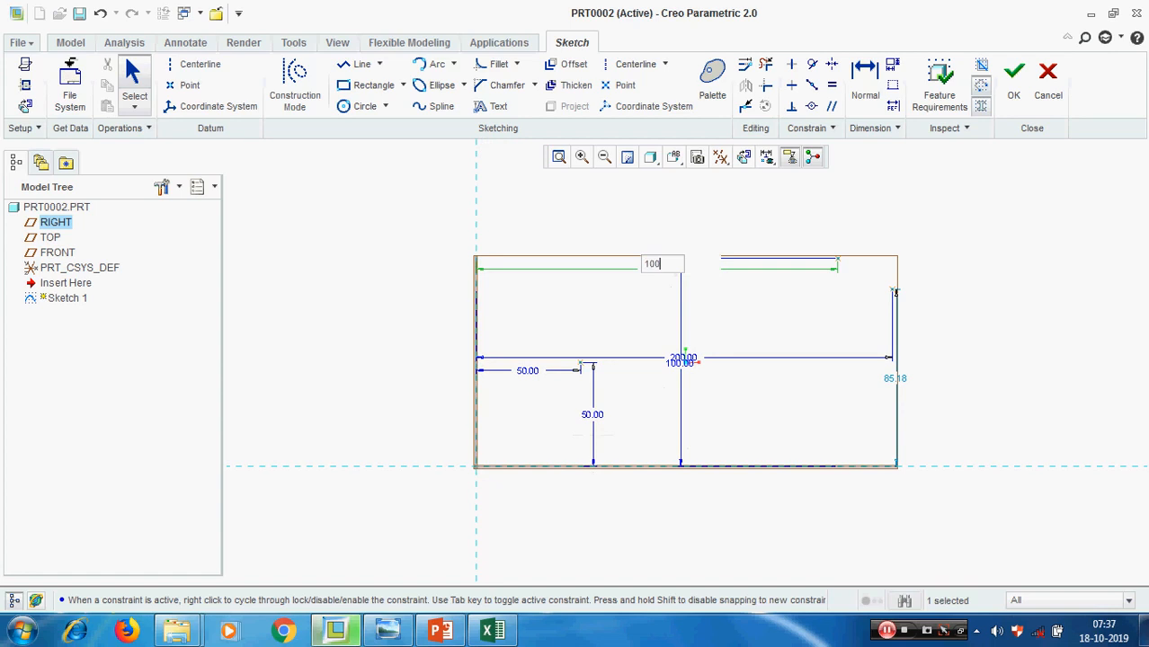
{"action": "key", "text": "Return"}
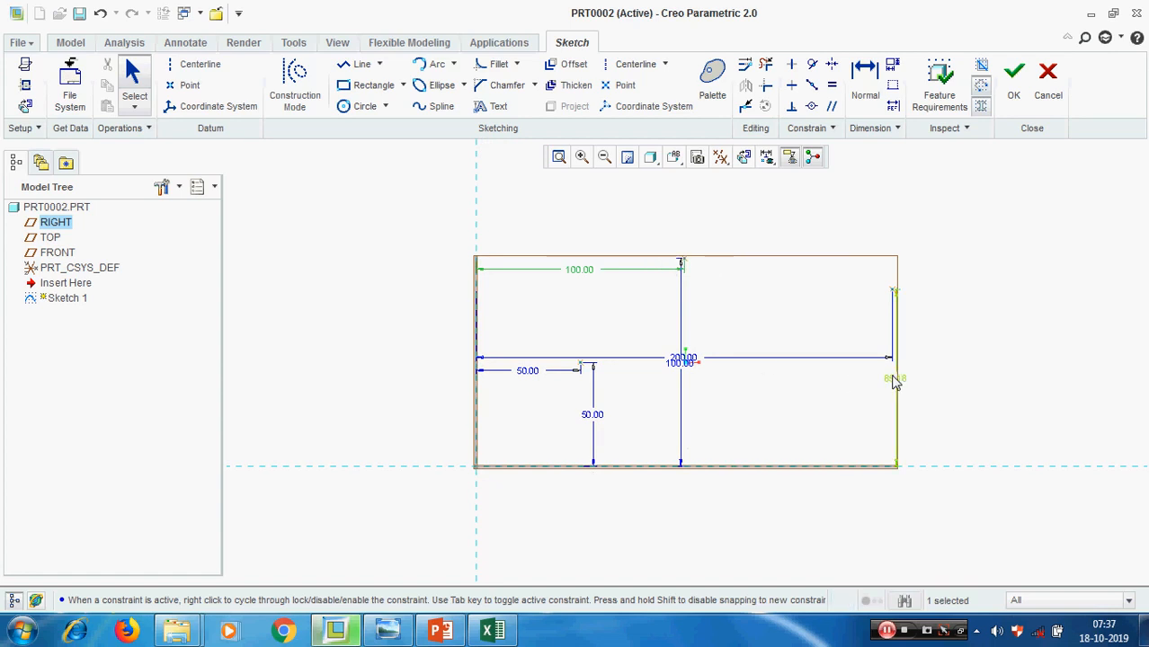
Set the farthest point's vertical distance to 200 and finish the sketch
{"action": "double_click", "coordinate": [893, 378]}
{"action": "type", "text": "200"}
{"action": "key", "text": "Return"}
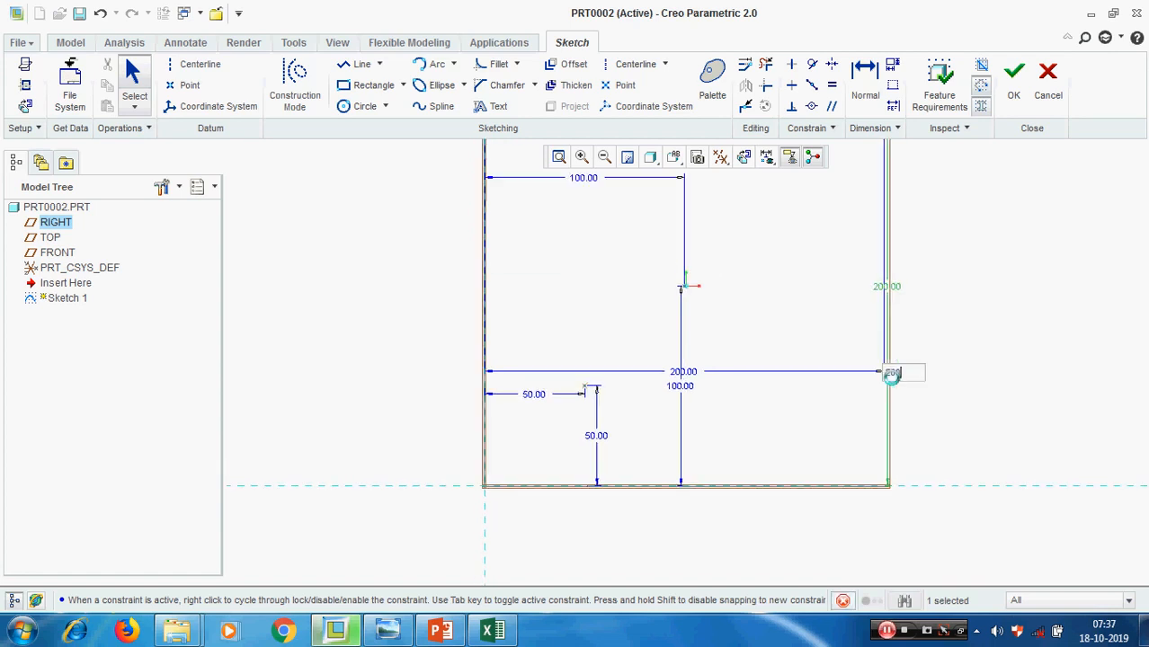
{"action": "left_click", "coordinate": [1013, 77]}
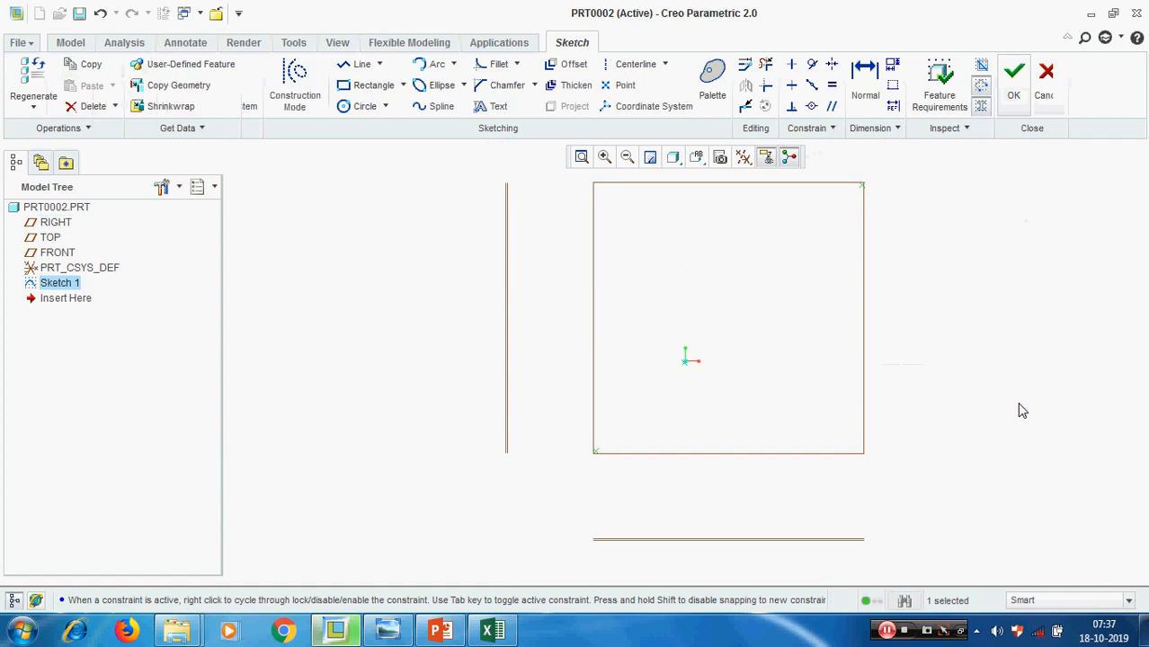
Turn on the display of datum points and hide the datum planes
{"action": "left_click", "coordinate": [742, 157]}
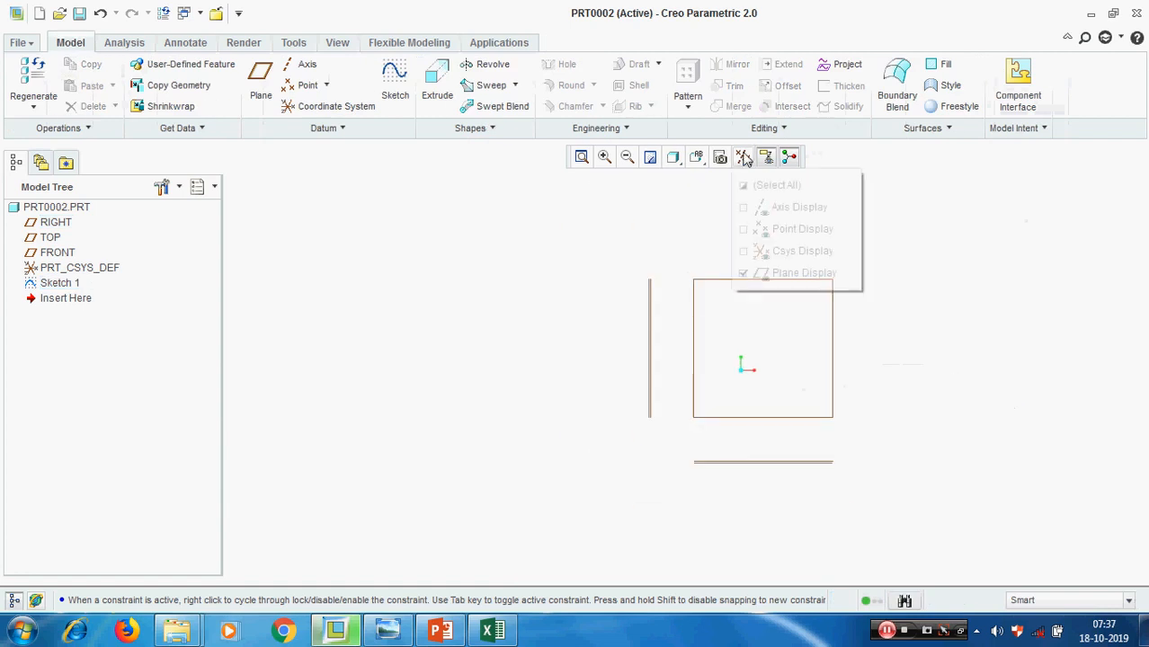
{"action": "left_click", "coordinate": [768, 229]}
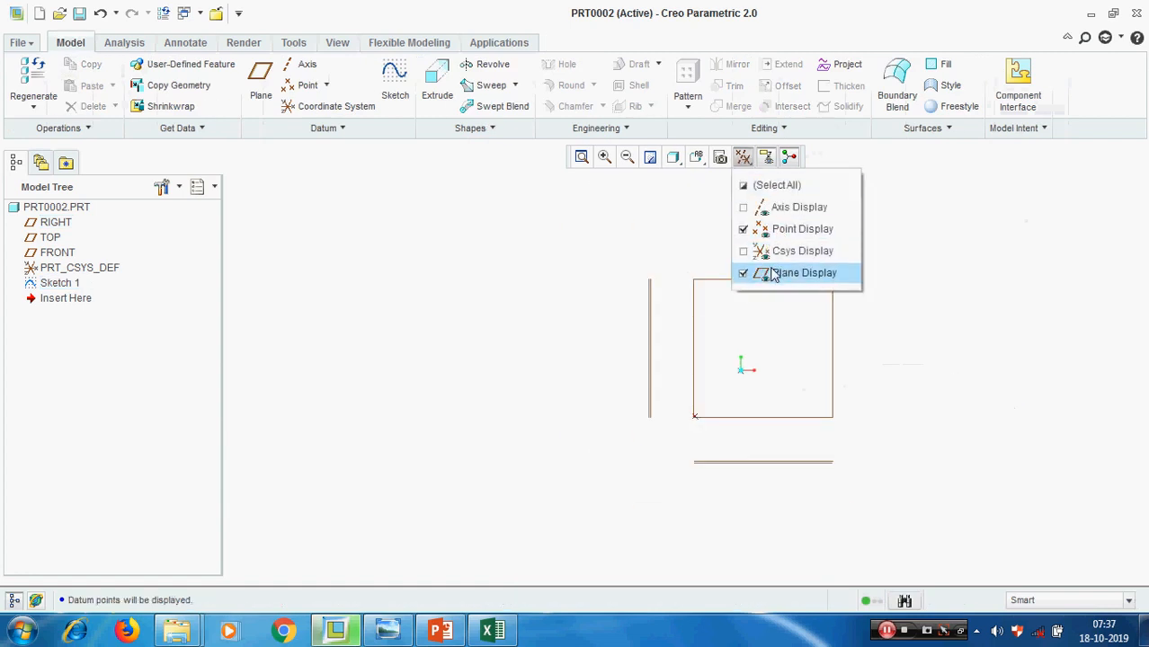
{"action": "left_click", "coordinate": [769, 273]}
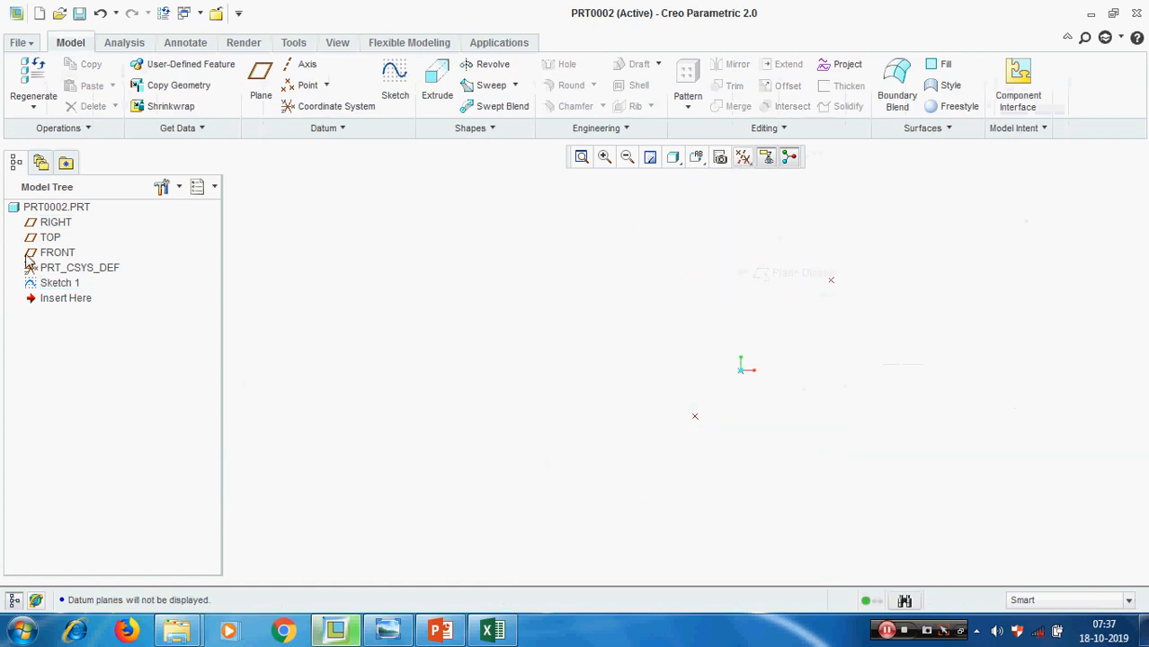
Highlight Sketch 1 and examine its three datum points in the model view
{"action": "left_click", "coordinate": [59, 283]}
{"action": "mouse_move", "coordinate": [481, 400]}
{"action": "middle_mouse_down"}
{"action": "mouse_move", "coordinate": [566, 418]}
{"action": "mouse_move", "coordinate": [730, 373]}
{"action": "mouse_move", "coordinate": [618, 416]}
{"action": "middle_mouse_up"}
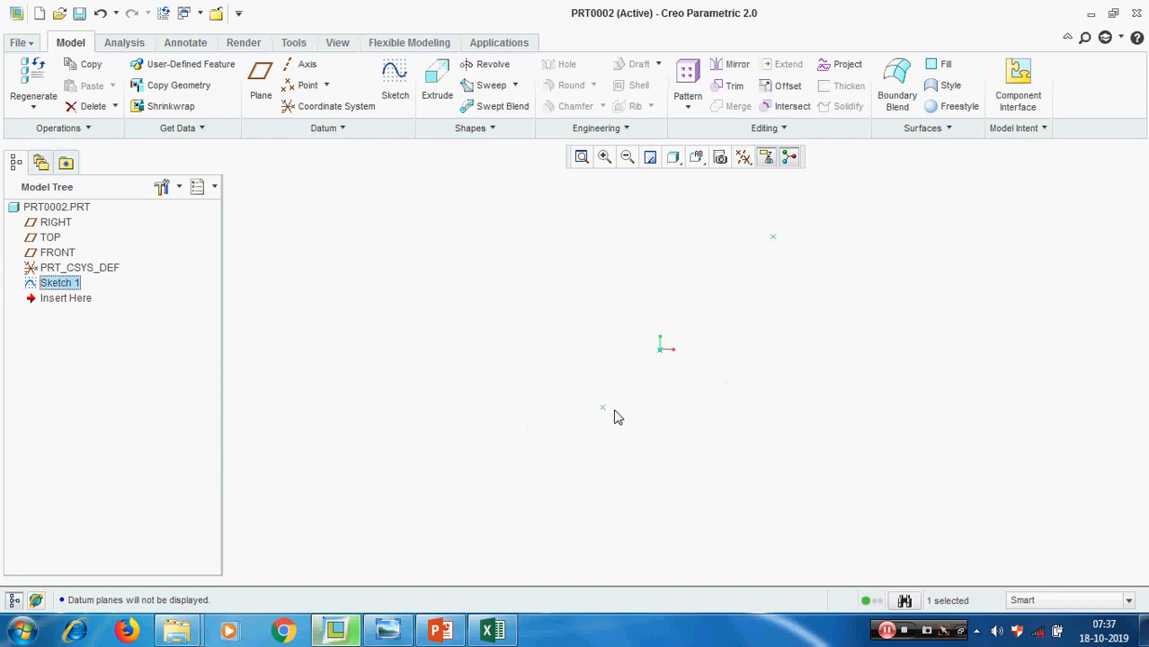
{"action": "left_click", "coordinate": [806, 346]}
{"action": "middle_click_drag", "start_coordinate": [810, 349], "coordinate": [782, 403]}
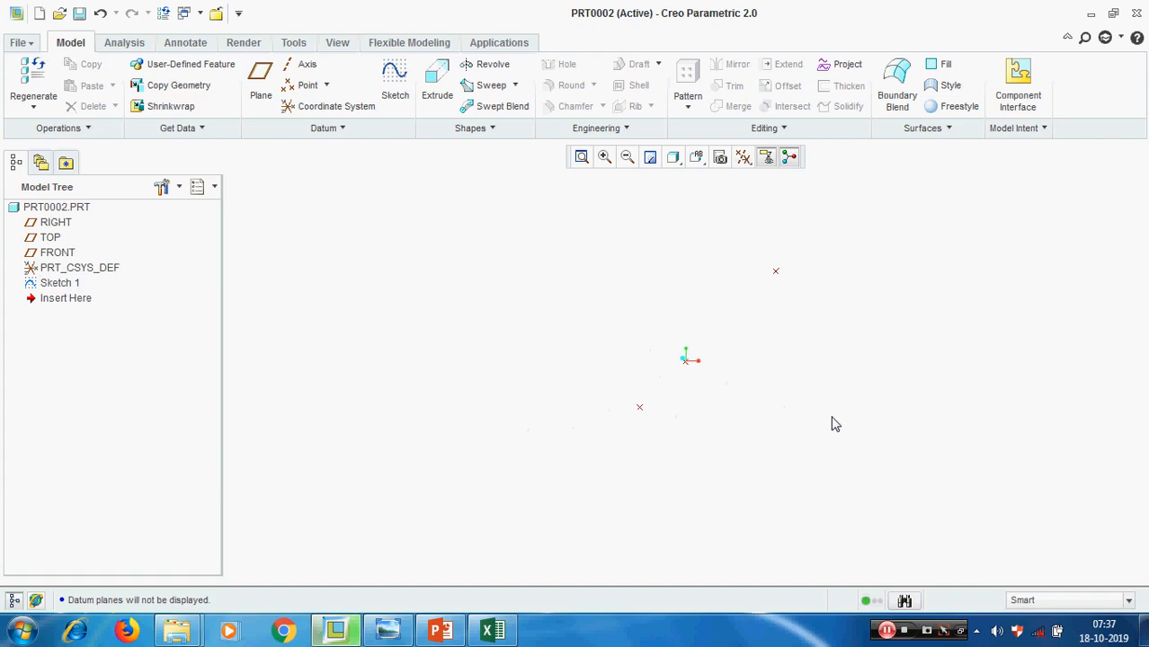
Delete the datum point sketch and switch to PowerPoint to view the Part 4 topic list
{"action": "left_click", "coordinate": [59, 284]}
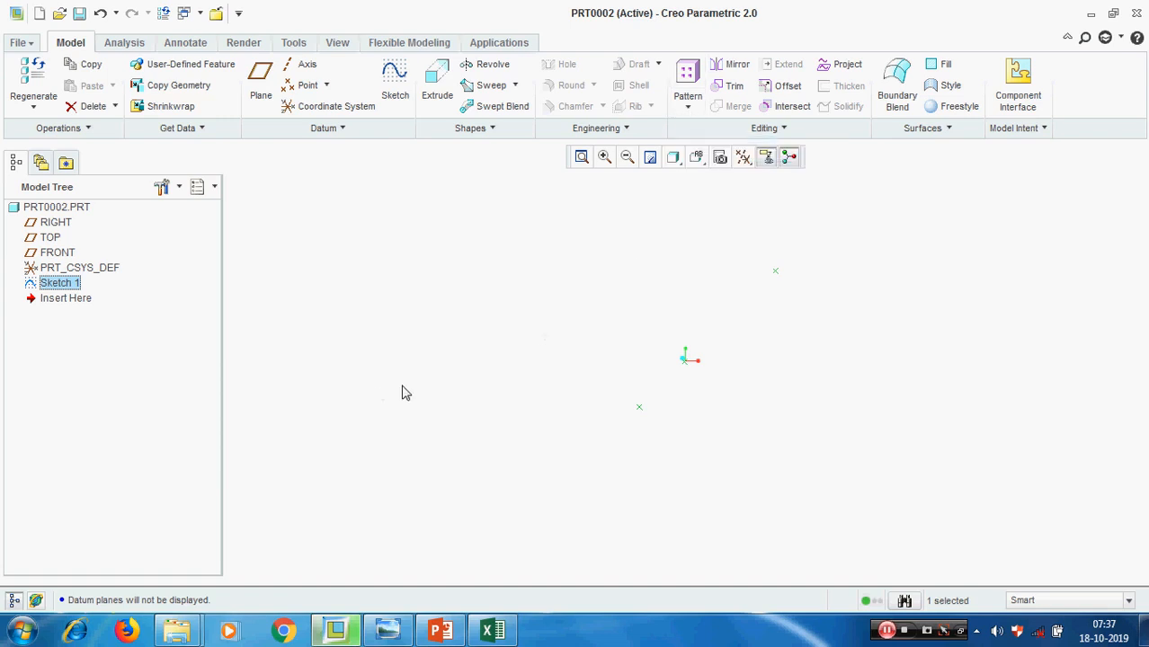
{"action": "right_click", "coordinate": [63, 285]}
{"action": "left_click", "coordinate": [99, 310]}
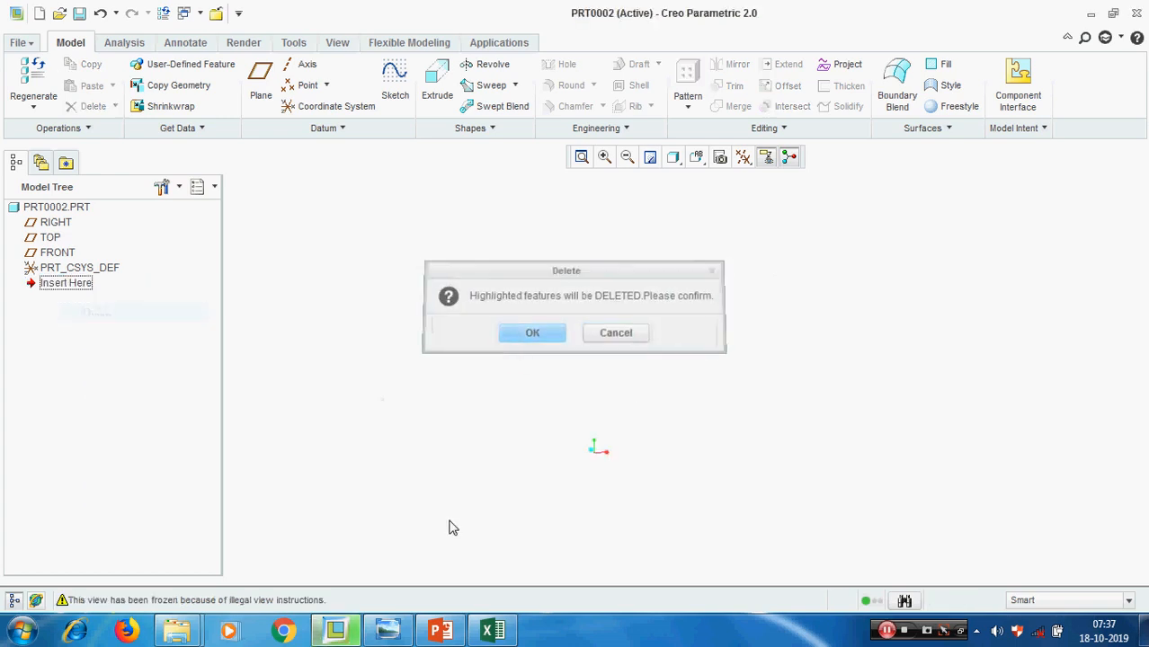
{"action": "left_click", "coordinate": [442, 632]}
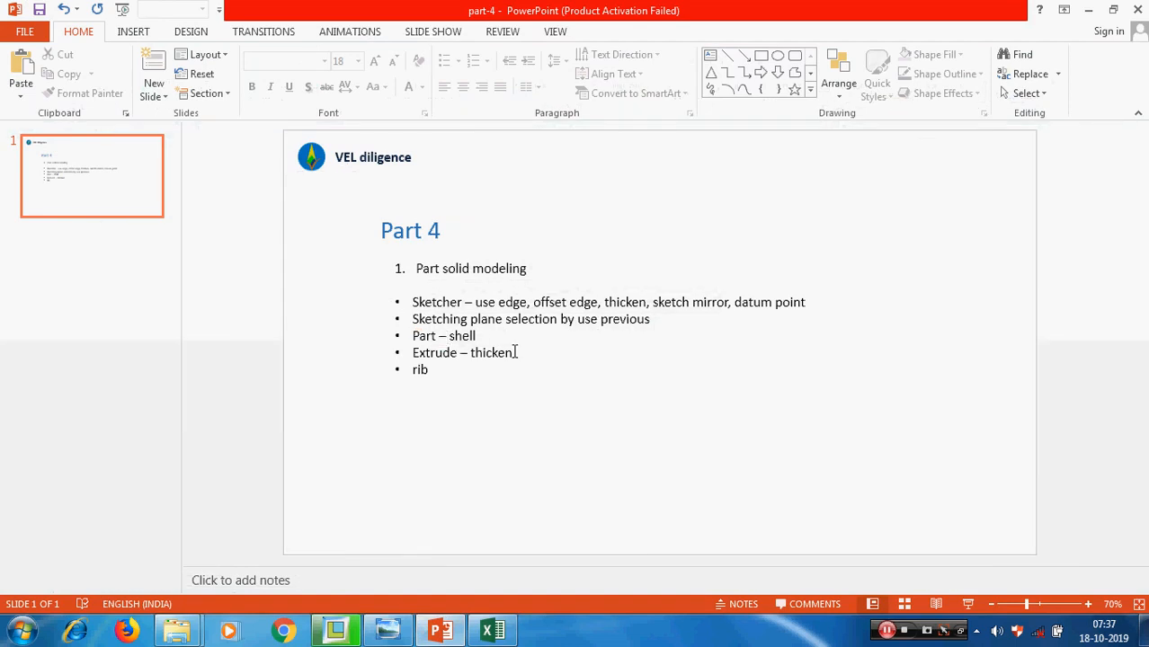
Return to Creo Parametric, turn on the display of datum planes and restore the default orientation
{"action": "left_click", "coordinate": [1088, 10]}
{"action": "left_click", "coordinate": [766, 157]}
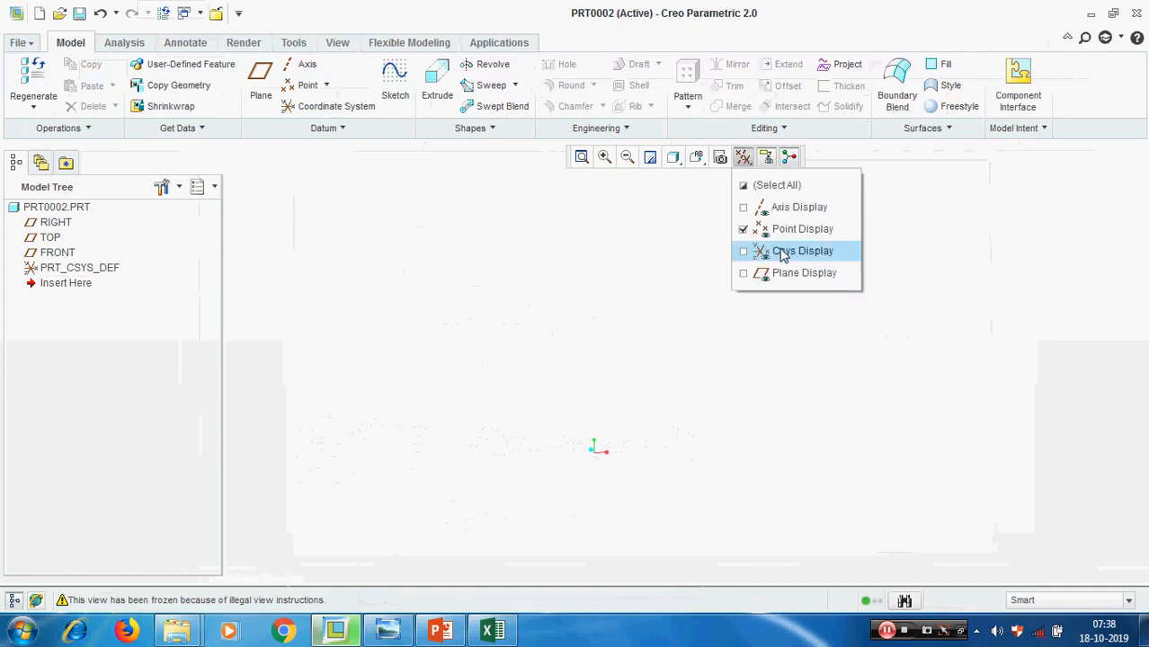
{"action": "left_click", "coordinate": [798, 274]}
{"action": "left_click", "coordinate": [696, 158]}
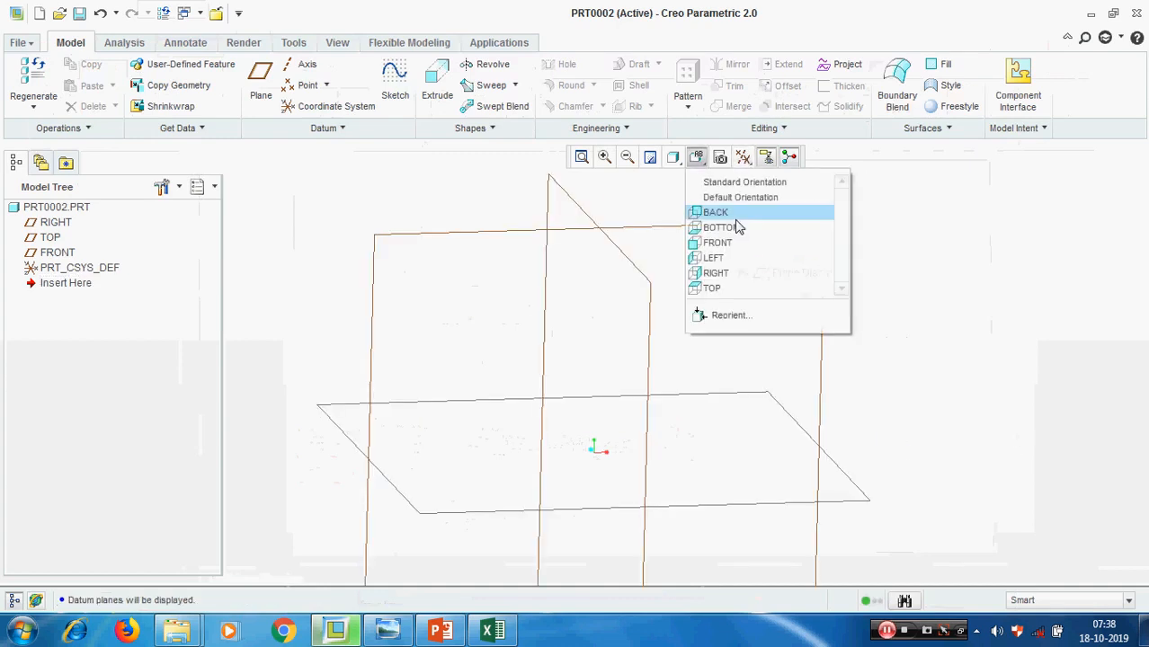
{"action": "left_click", "coordinate": [733, 197]}
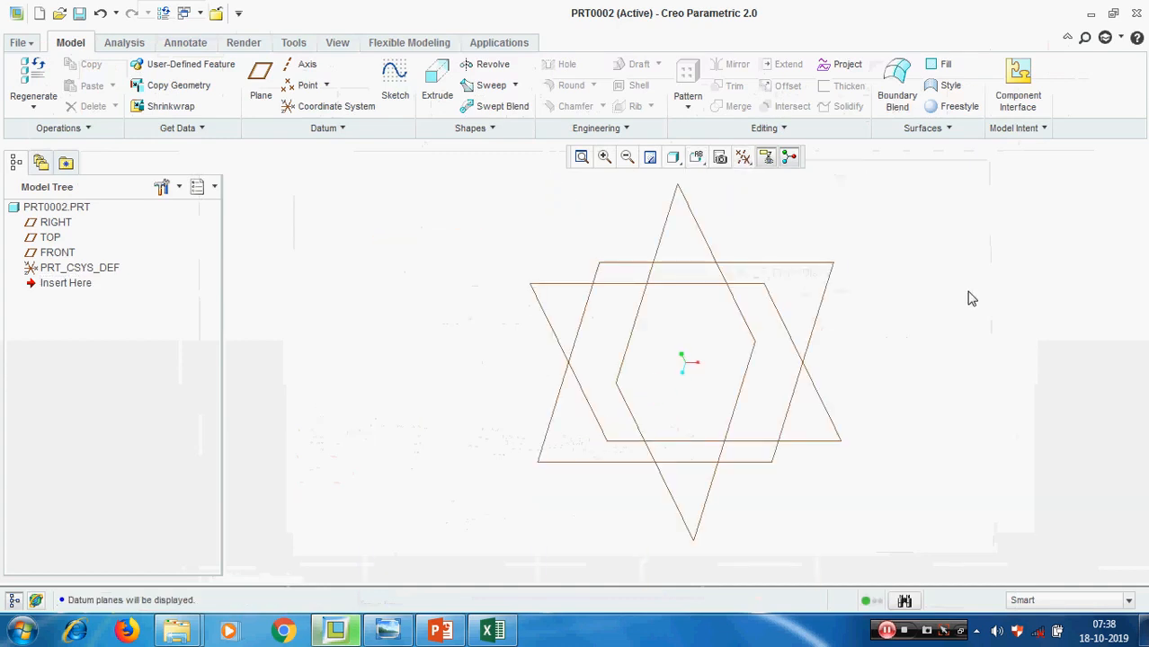
Start an Extrude feature and define its internal sketch on the FRONT plane with the default orientation
{"action": "left_click", "coordinate": [439, 78]}
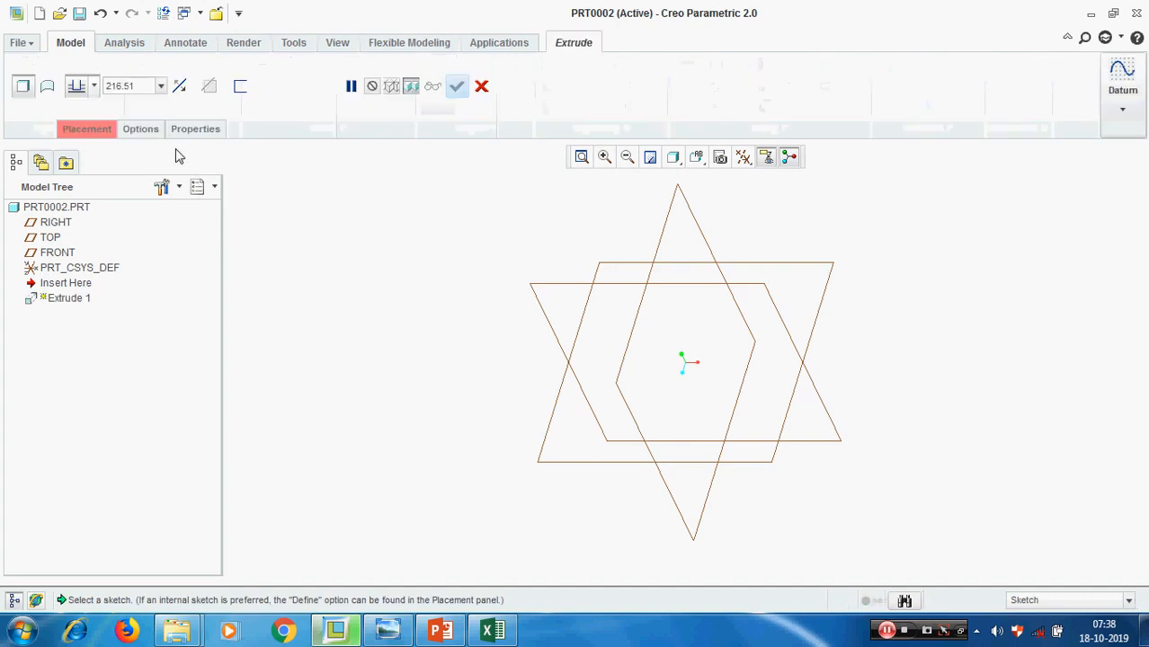
{"action": "left_click", "coordinate": [88, 129]}
{"action": "left_click", "coordinate": [223, 182]}
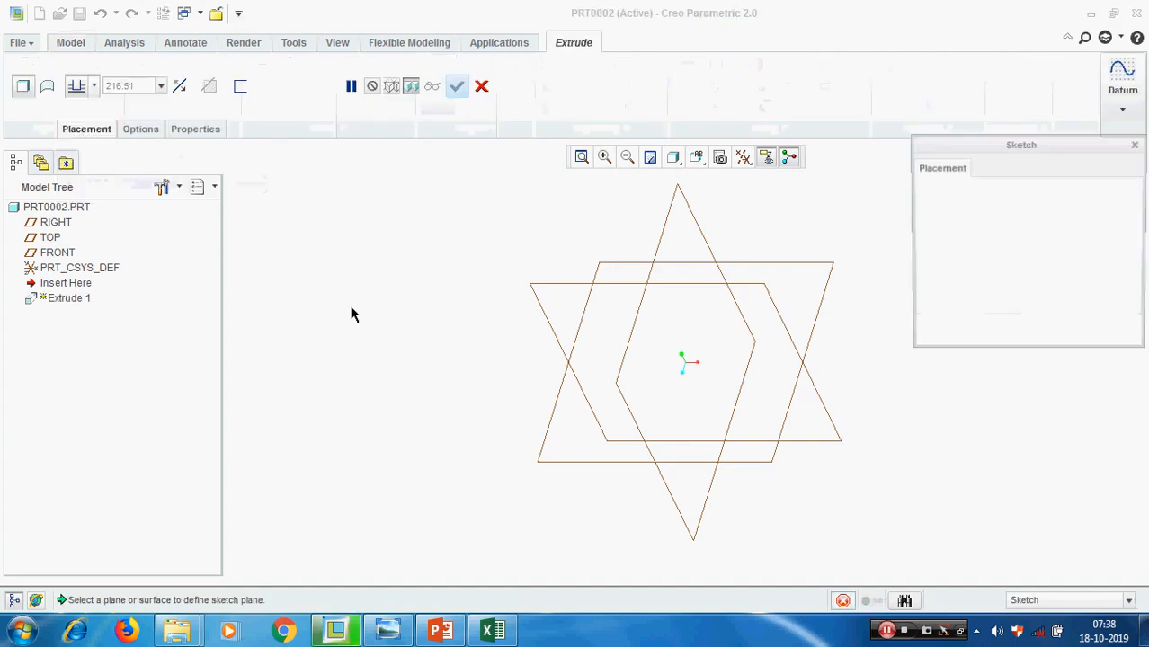
{"action": "left_click", "coordinate": [566, 288]}
{"action": "left_click", "coordinate": [1069, 336]}
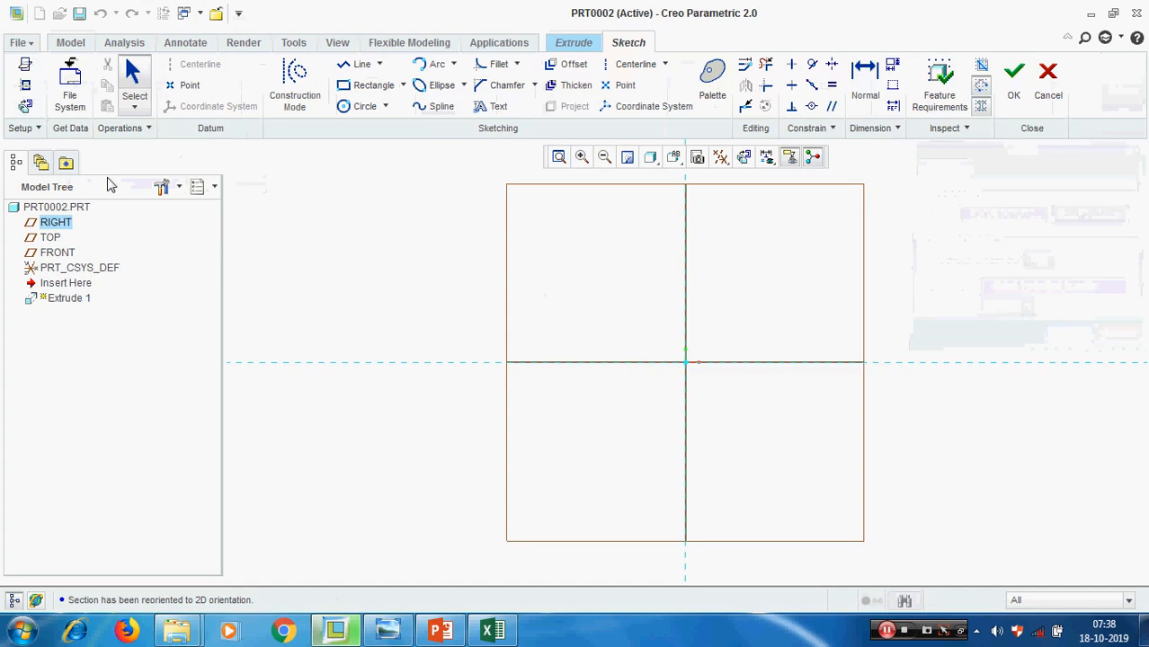
Sketch a corner rectangle about 239 wide and 190 high around the origin and finish the sketch
{"action": "left_click", "coordinate": [343, 89]}
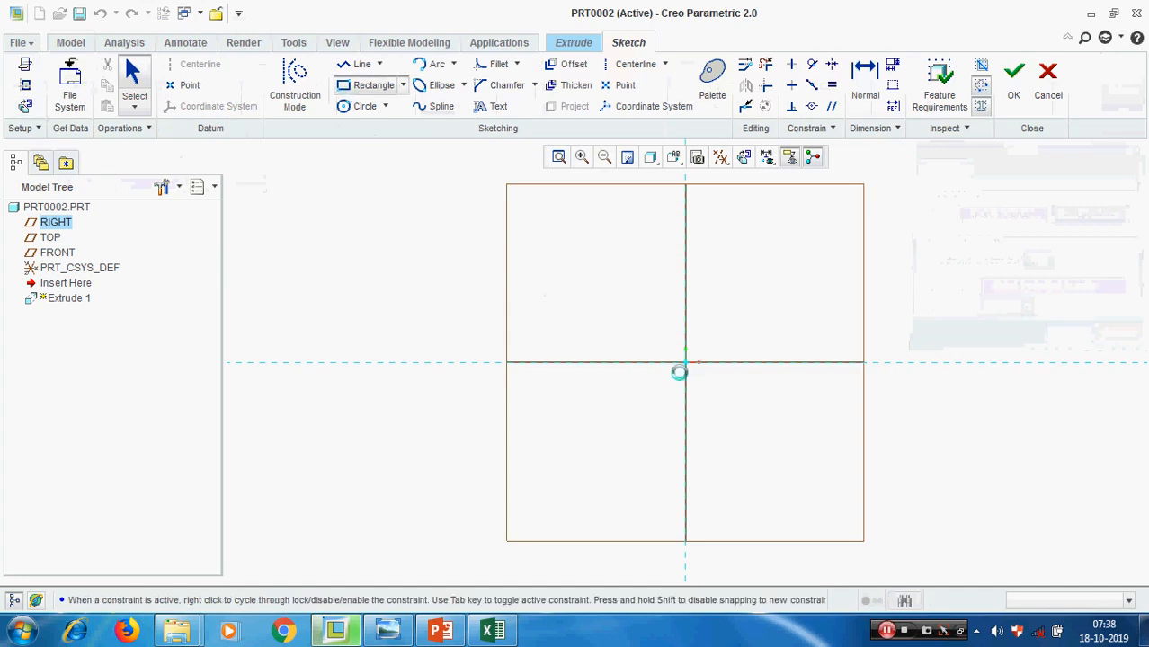
{"action": "left_click", "coordinate": [612, 291]}
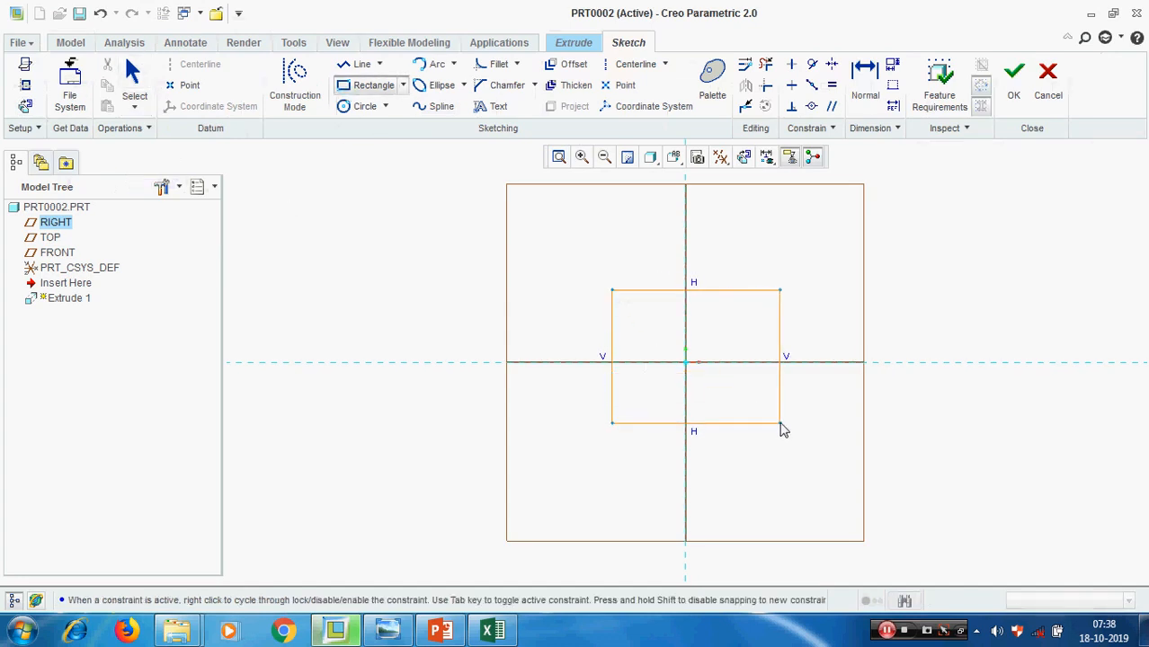
{"action": "left_click", "coordinate": [781, 422]}
{"action": "middle_click", "coordinate": [857, 385]}
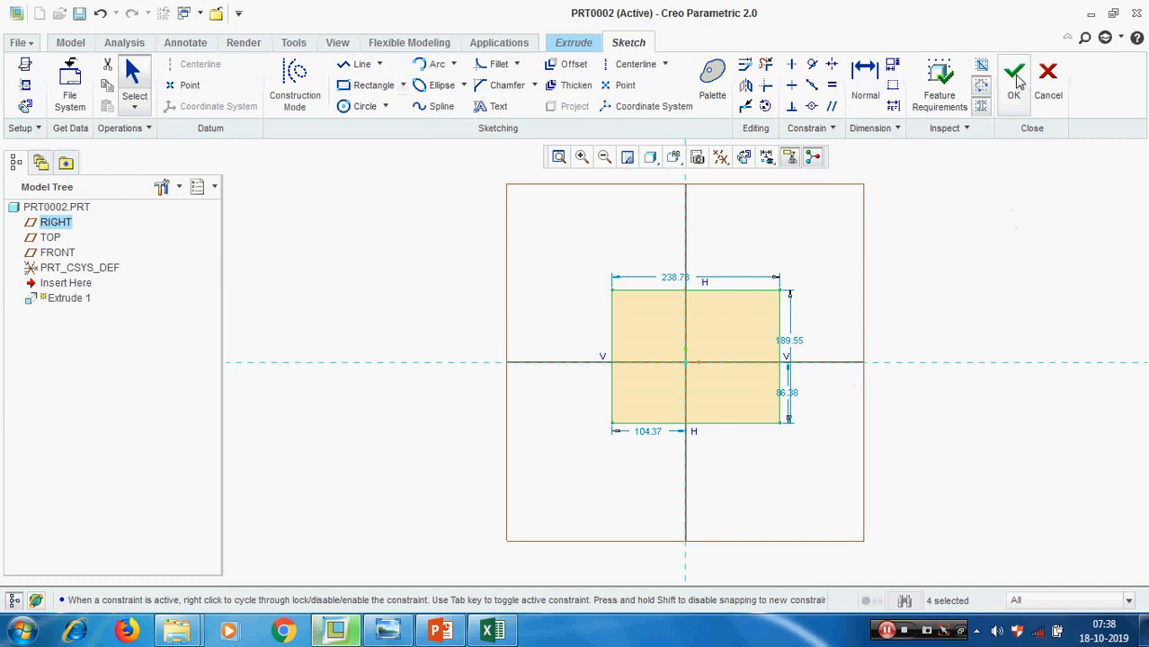
{"action": "left_click", "coordinate": [1015, 79]}
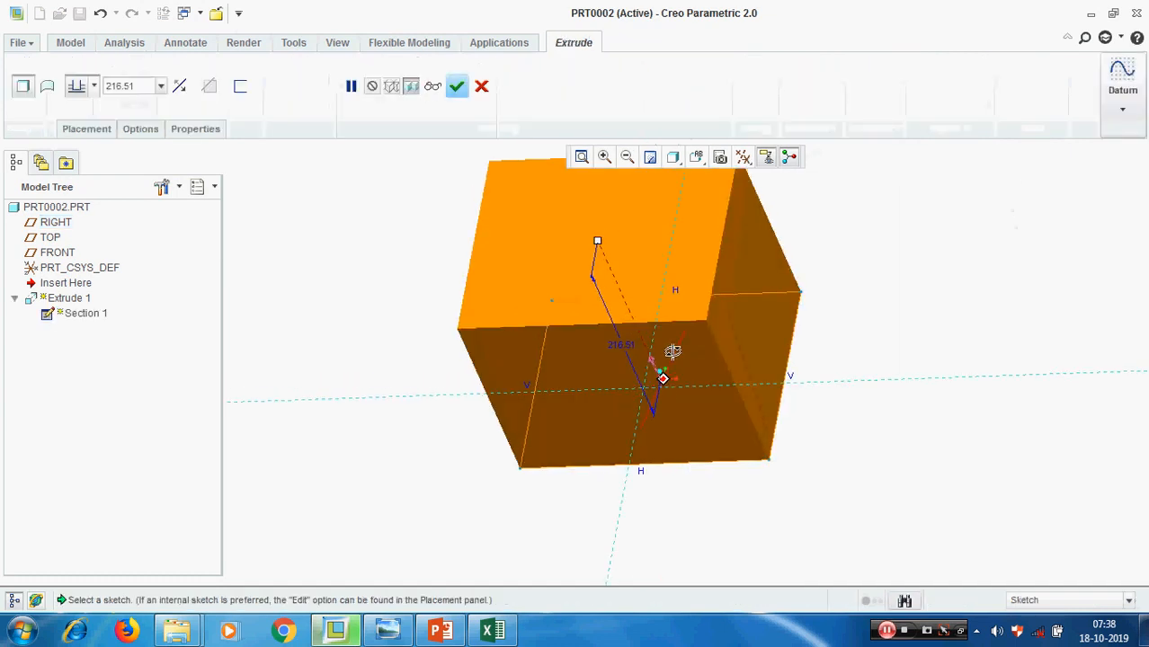
Reopen the extrude's internal section for editing and orient it parallel to the screen
{"action": "middle_click_drag", "start_coordinate": [672, 351], "coordinate": [678, 367]}
{"action": "left_click", "coordinate": [99, 131]}
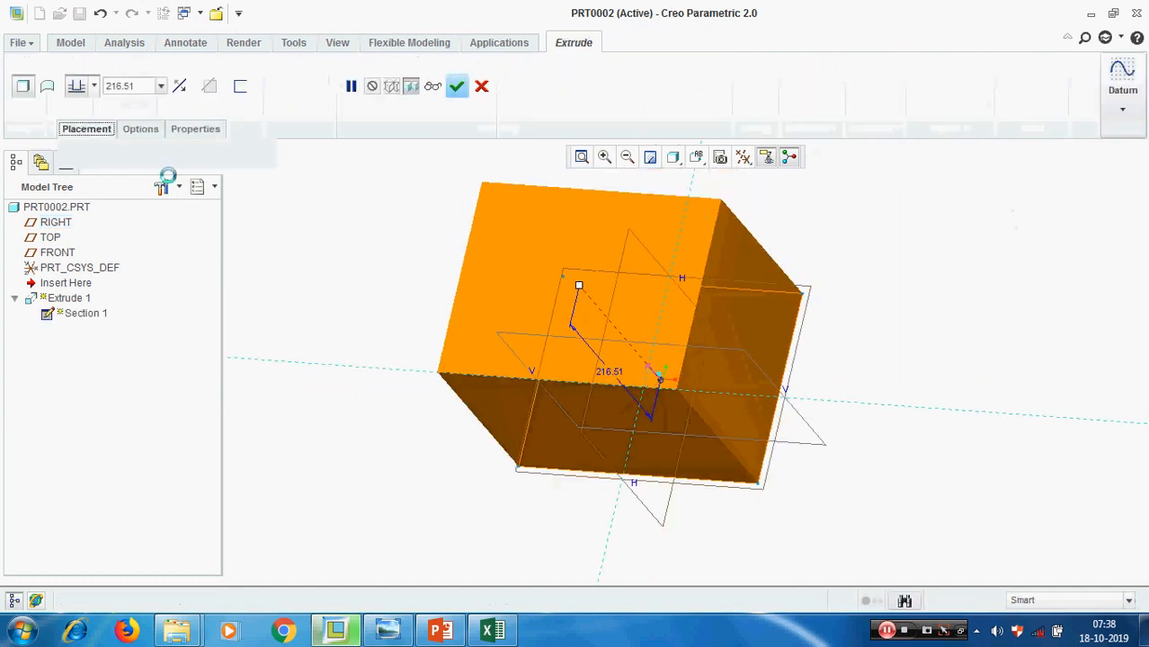
{"action": "left_click", "coordinate": [212, 184]}
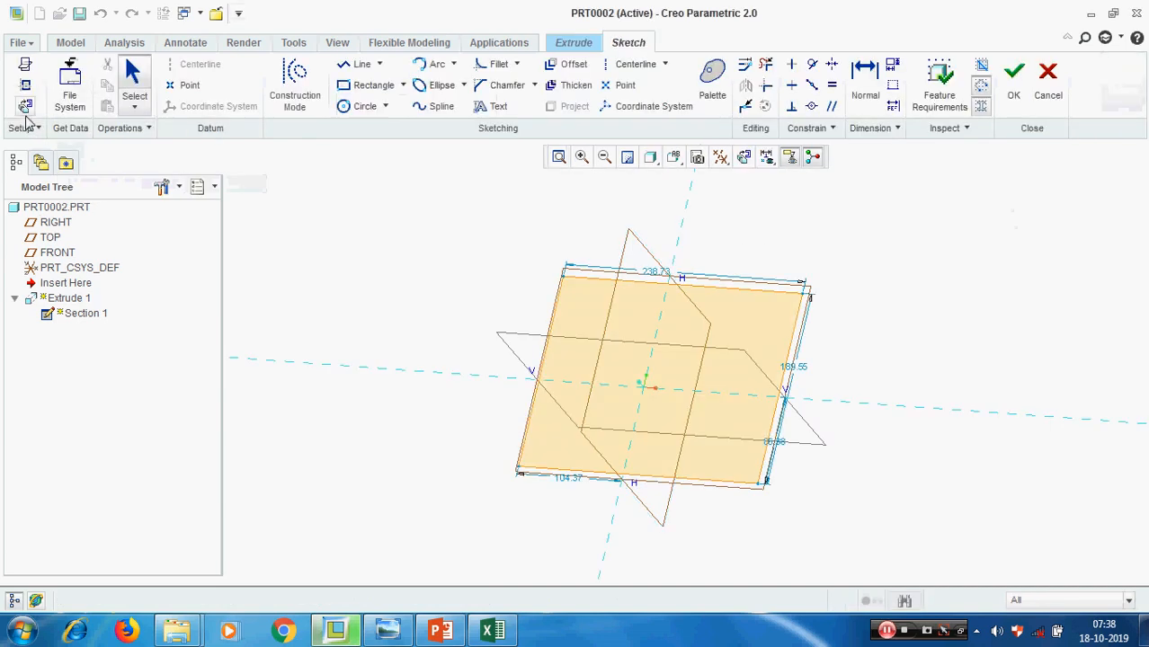
{"action": "left_click", "coordinate": [26, 106]}
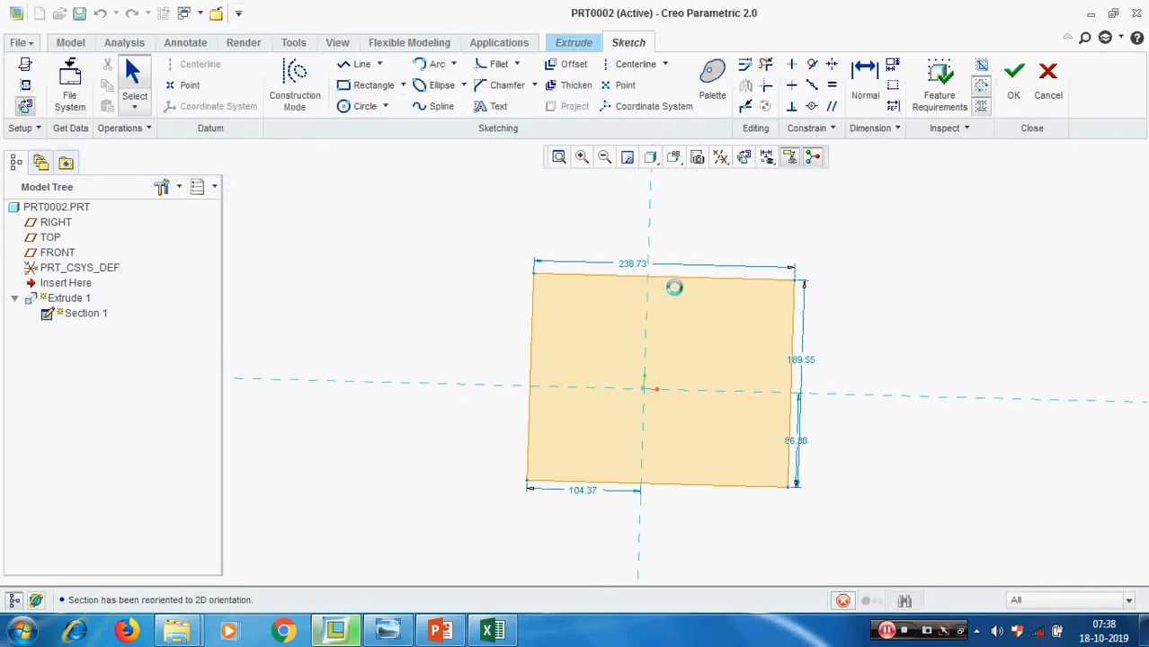
Set the rectangle's width to 200 and its height to 100
{"action": "double_click", "coordinate": [626, 266]}
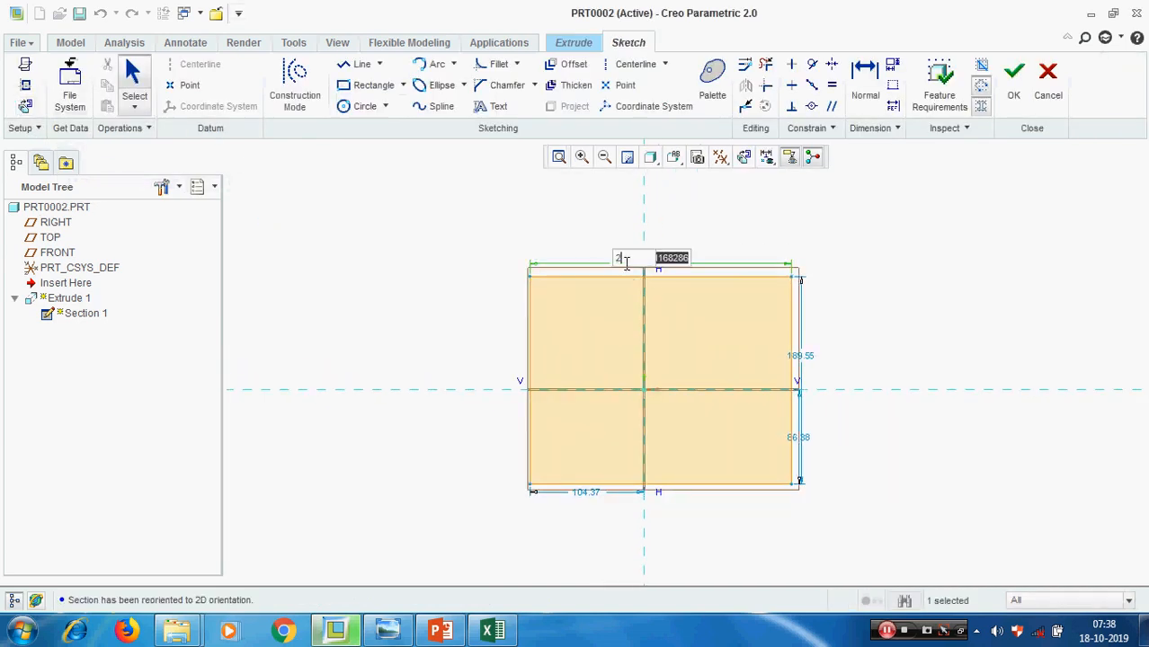
{"action": "type", "text": "200"}
{"action": "key", "text": "Return"}
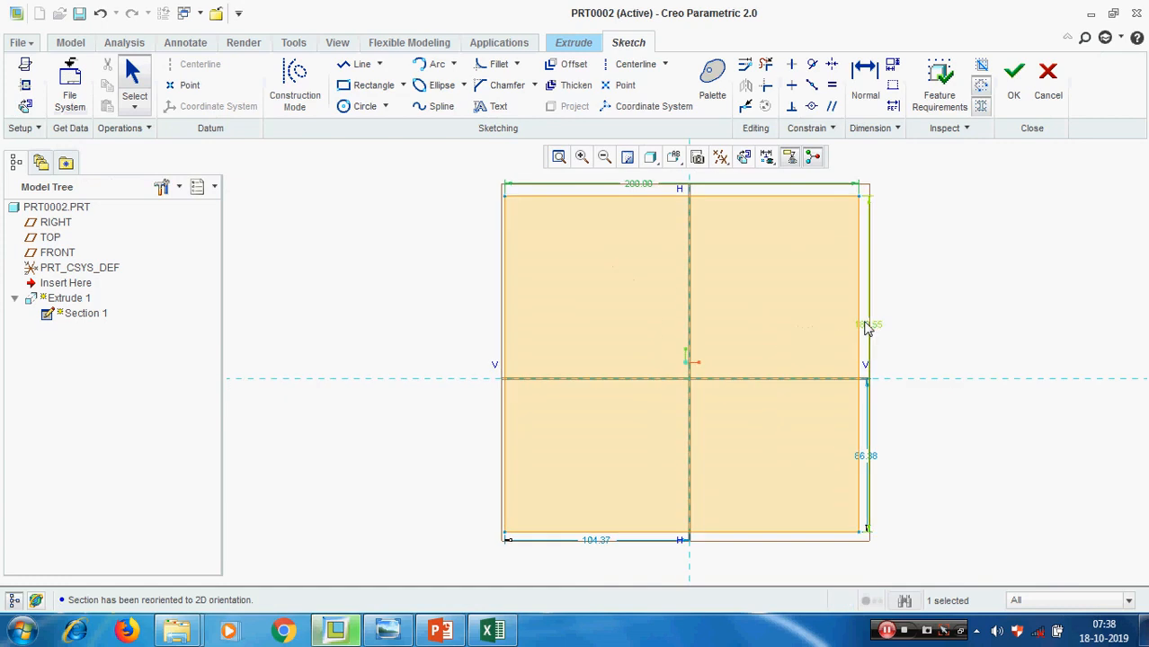
{"action": "double_click", "coordinate": [865, 329]}
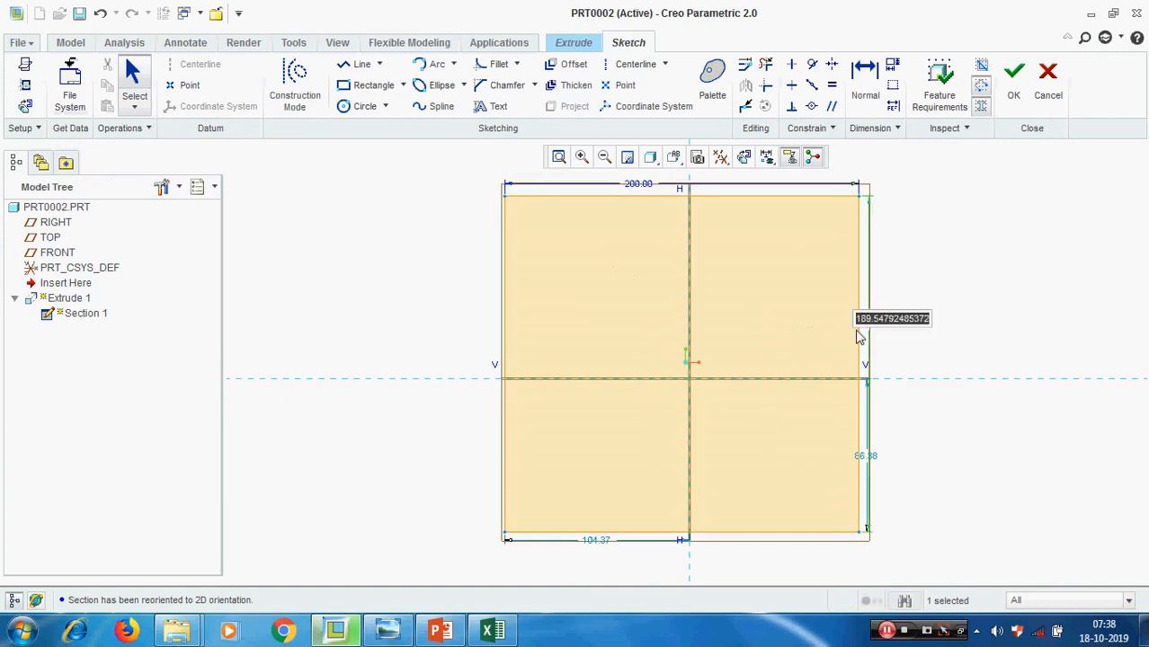
{"action": "type", "text": "100"}
{"action": "key", "text": "Return"}
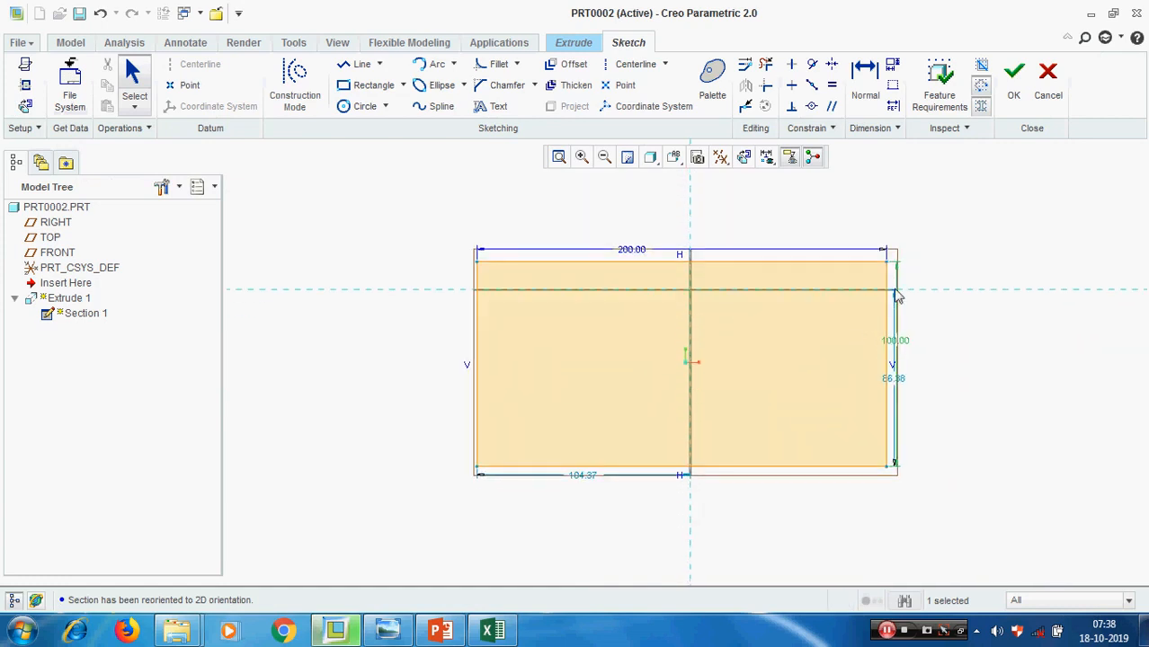
Add a horizontal and a vertical centerline along the sketch's reference lines
{"action": "left_click", "coordinate": [629, 64]}
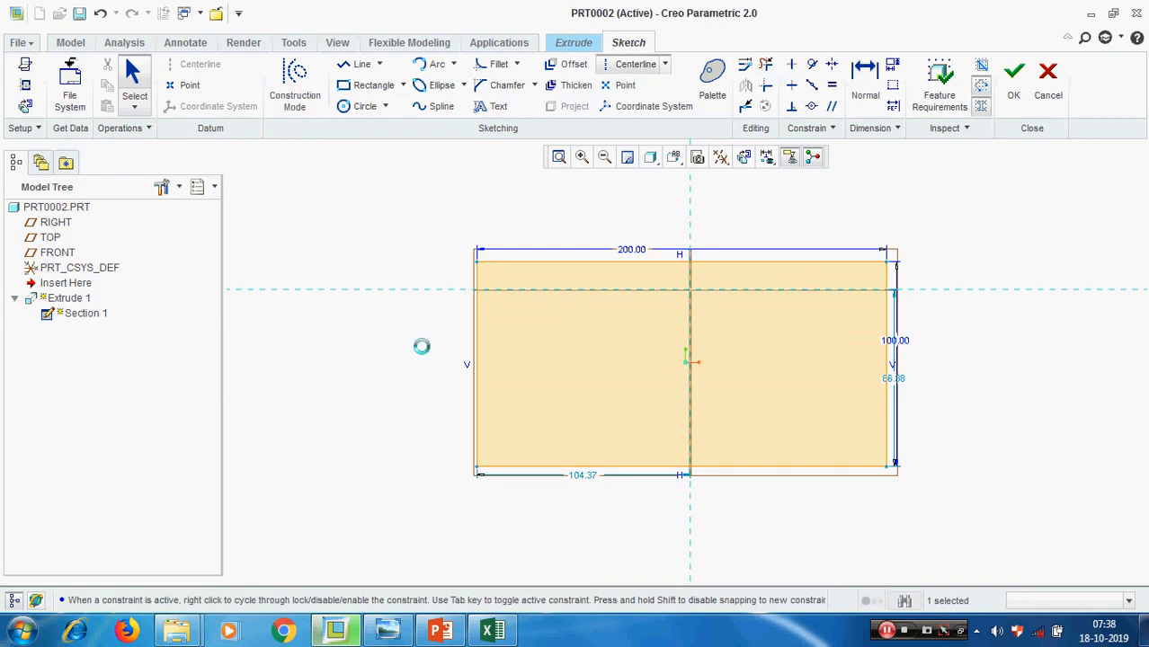
{"action": "left_click", "coordinate": [389, 289]}
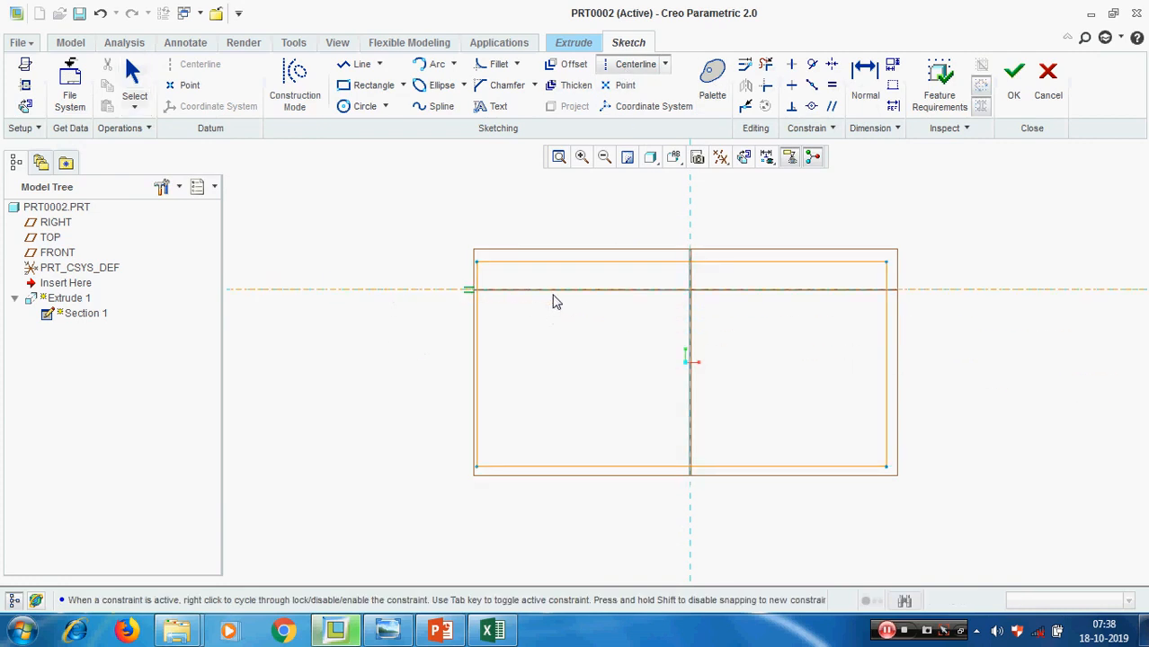
{"action": "left_click", "coordinate": [552, 295]}
{"action": "left_click", "coordinate": [692, 208]}
{"action": "left_click", "coordinate": [690, 259]}
{"action": "middle_click", "coordinate": [828, 229]}
Make the rectangle's corners symmetric about the vertical and horizontal centerlines
{"action": "left_click", "coordinate": [832, 64]}
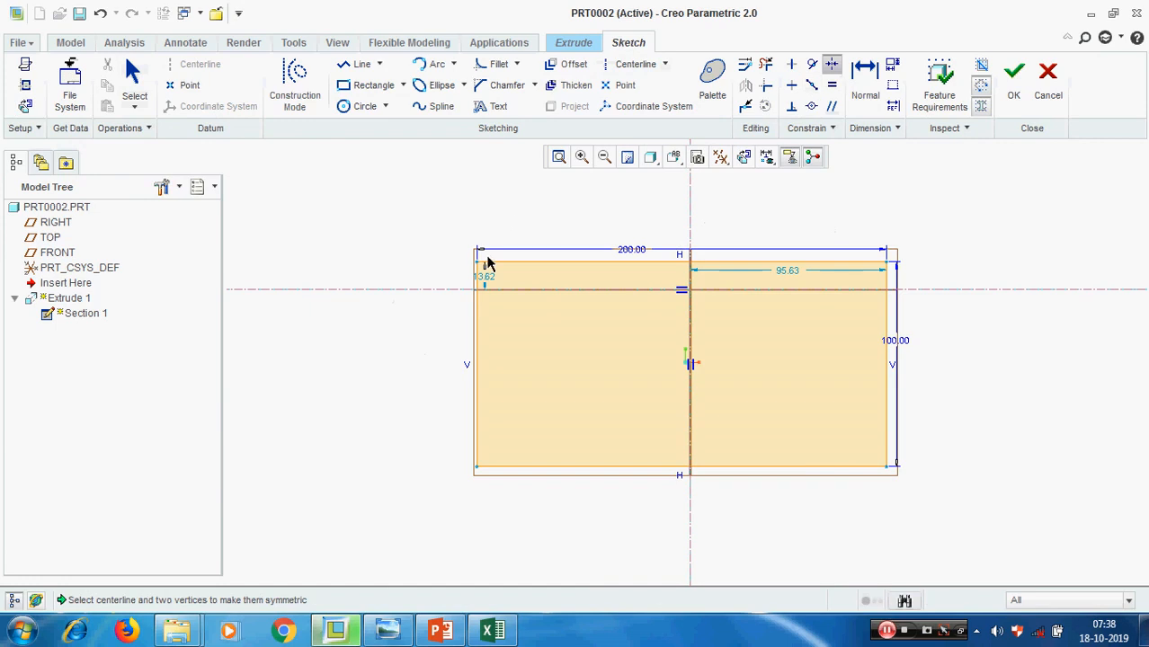
{"action": "left_click", "coordinate": [479, 264]}
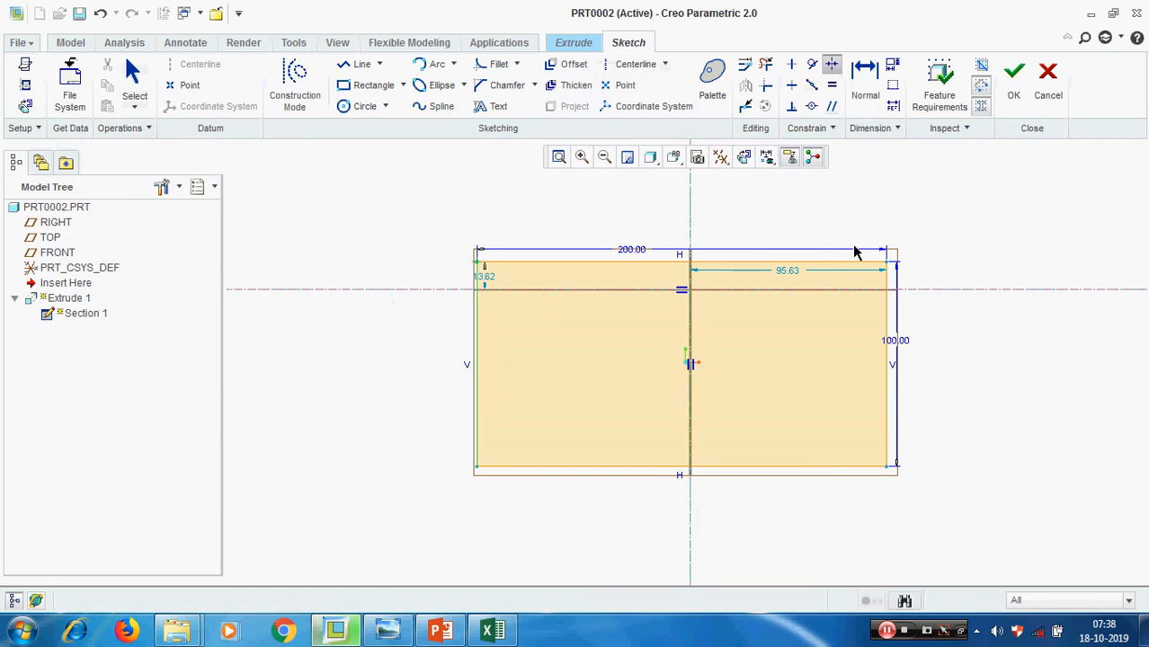
{"action": "left_click", "coordinate": [888, 266]}
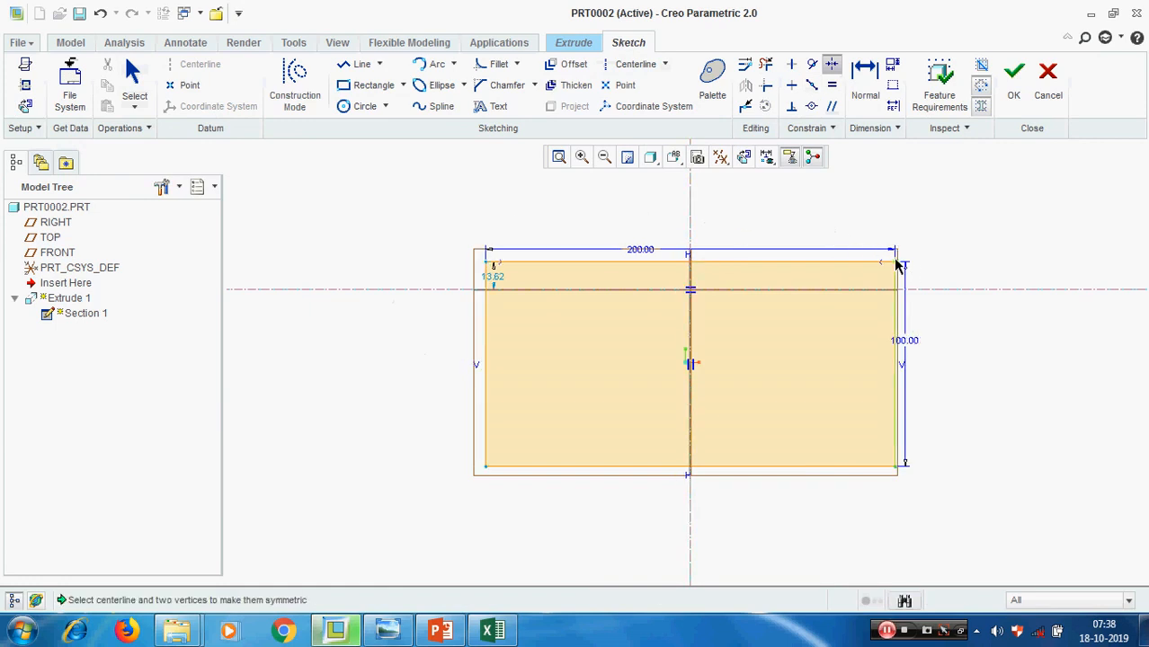
{"action": "left_click", "coordinate": [897, 264]}
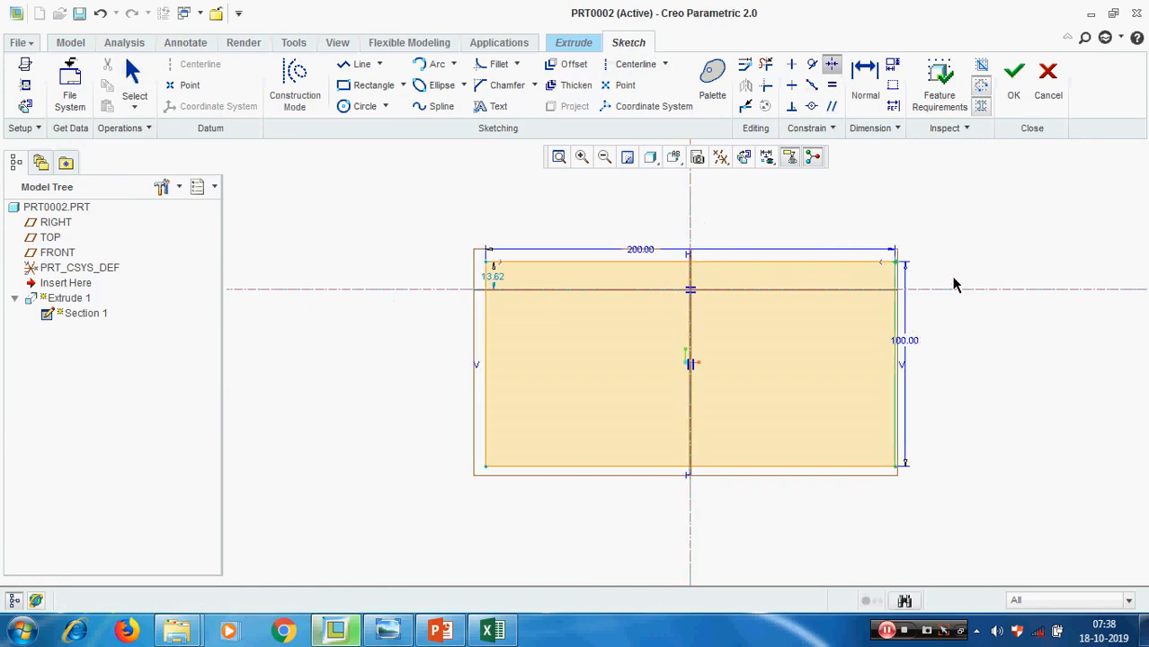
{"action": "left_click", "coordinate": [896, 466]}
{"action": "middle_click", "coordinate": [1023, 370]}
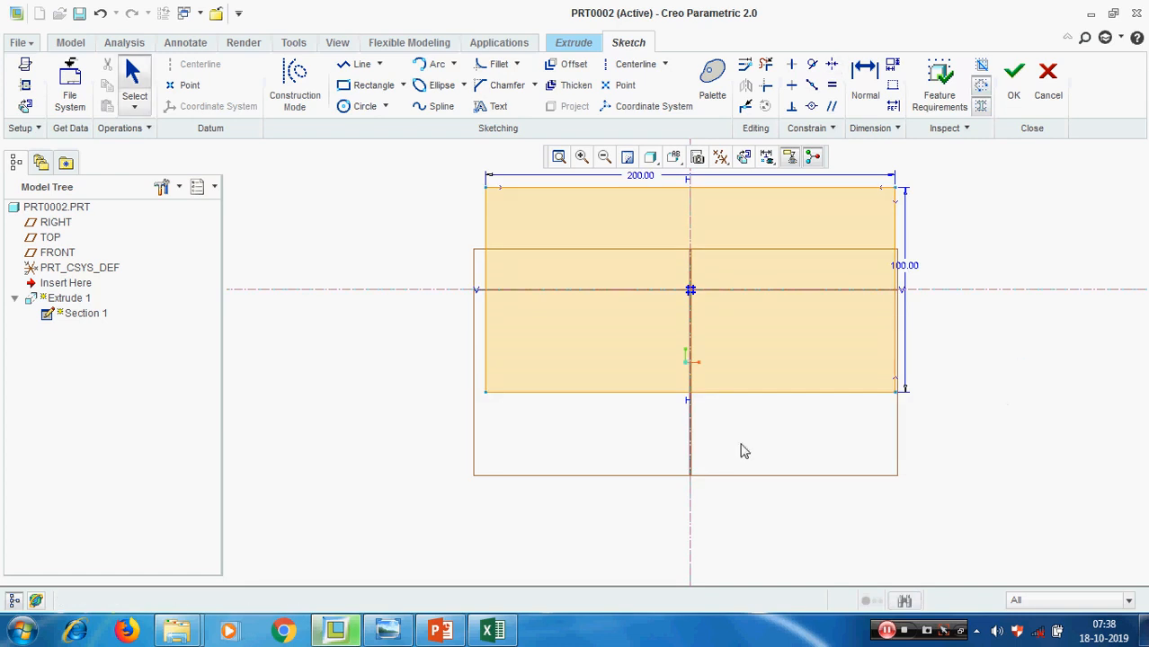
Turn off the display of all datum types and finish the rectangle sketch
{"action": "scroll", "coordinate": [660, 441], "scroll_direction": "up", "scroll_amount": 2}
{"action": "left_click", "coordinate": [720, 158]}
{"action": "left_click", "coordinate": [779, 251]}
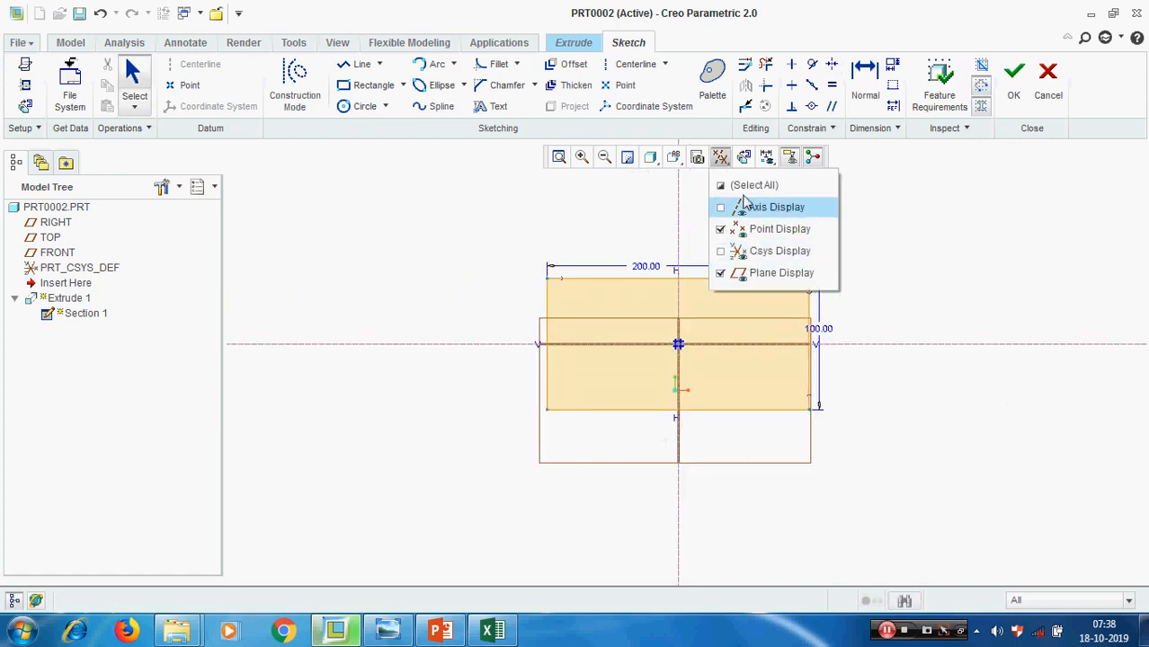
{"action": "left_click", "coordinate": [746, 187]}
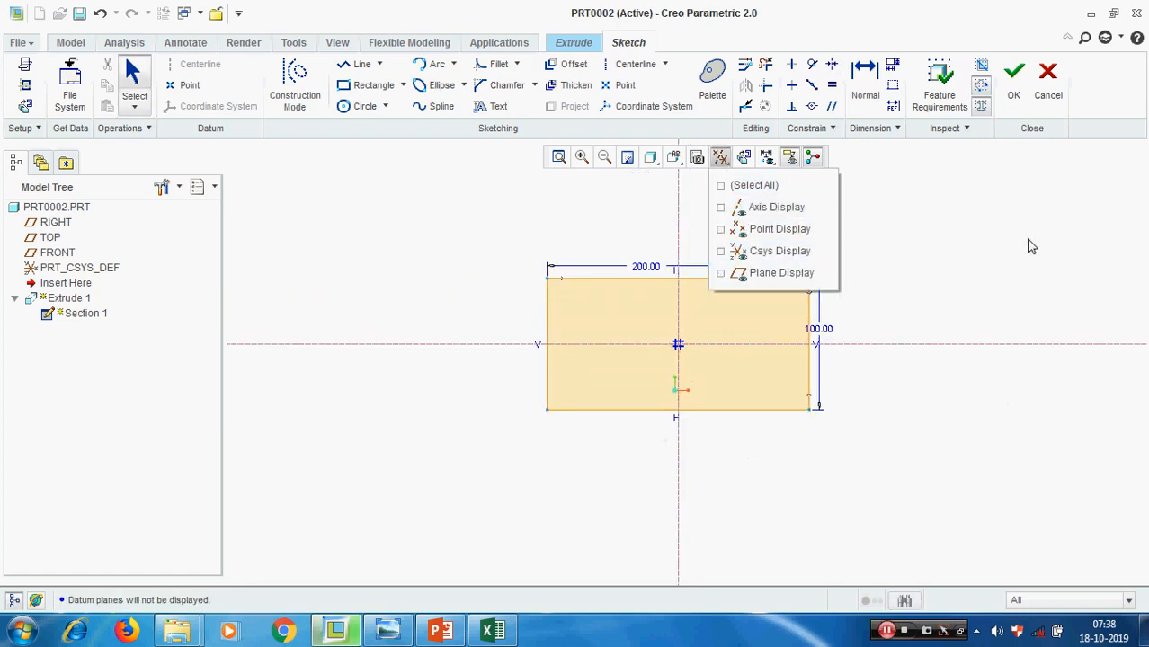
{"action": "left_click", "coordinate": [1013, 77]}
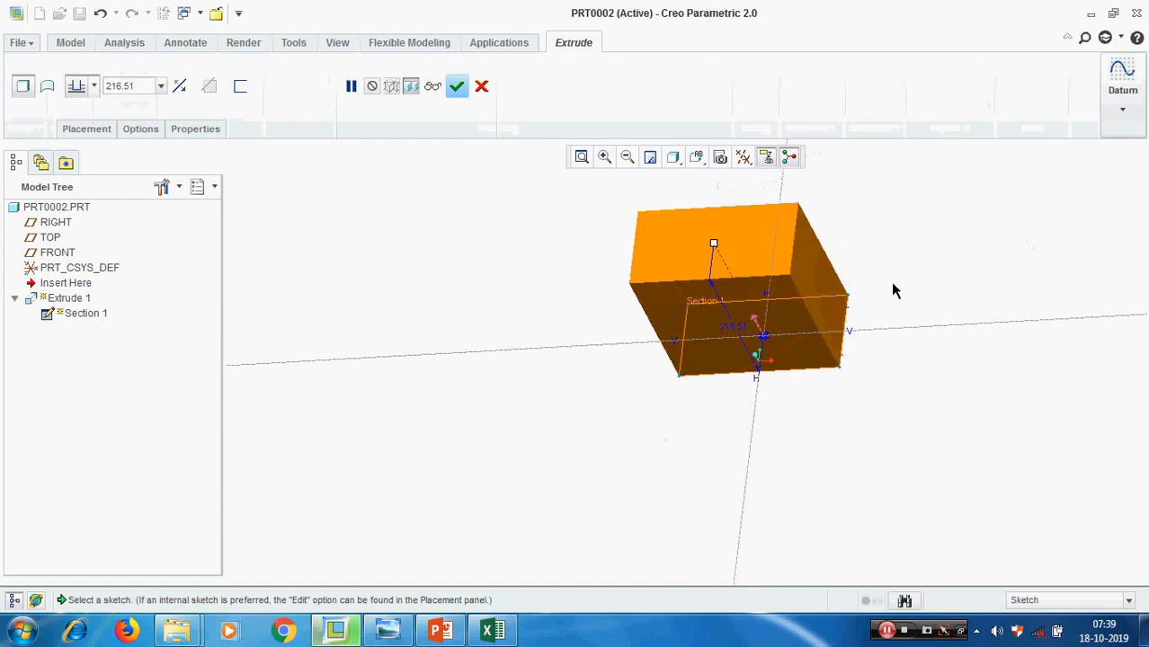
Try an extrude depth of 50 for the rectangular block
{"action": "left_click", "coordinate": [153, 85]}
{"action": "type", "text": "50"}
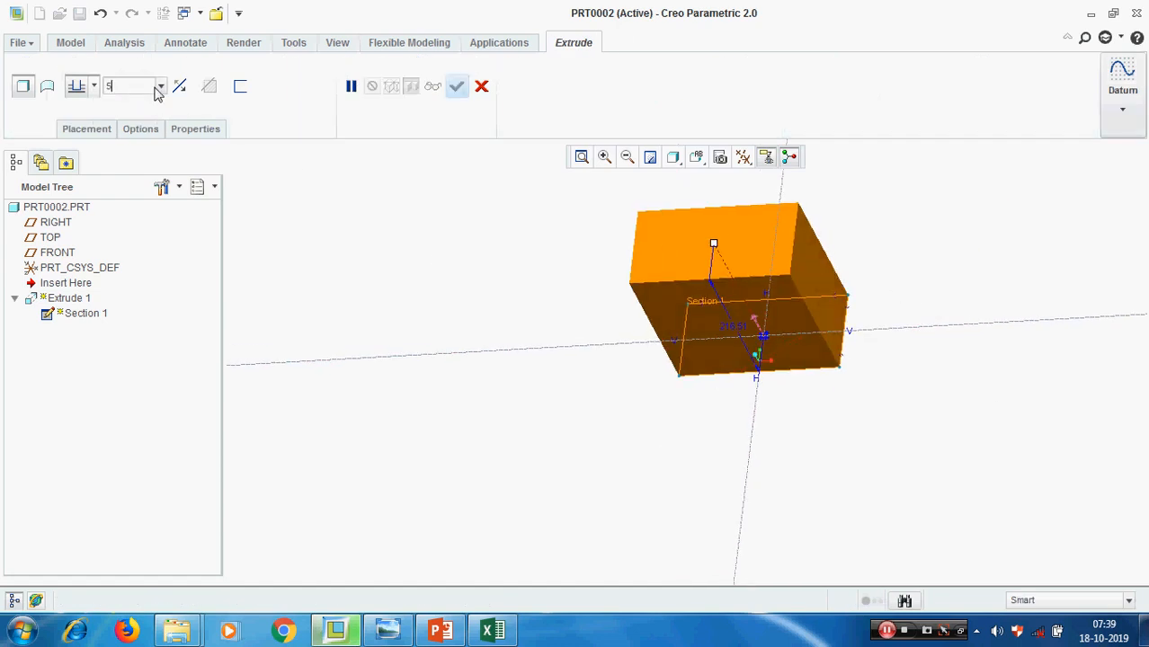
{"action": "key", "text": "Return"}
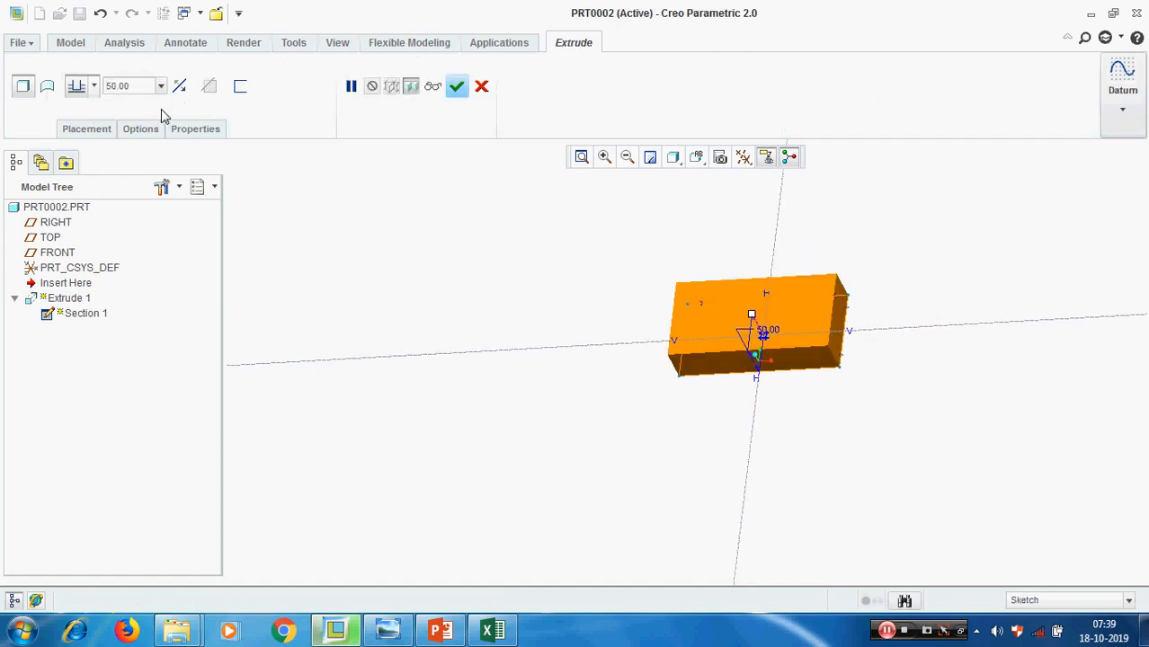
Set the extrude depth to 75, complete the block and deselect it
{"action": "double_click", "coordinate": [144, 90]}
{"action": "type", "text": "75"}
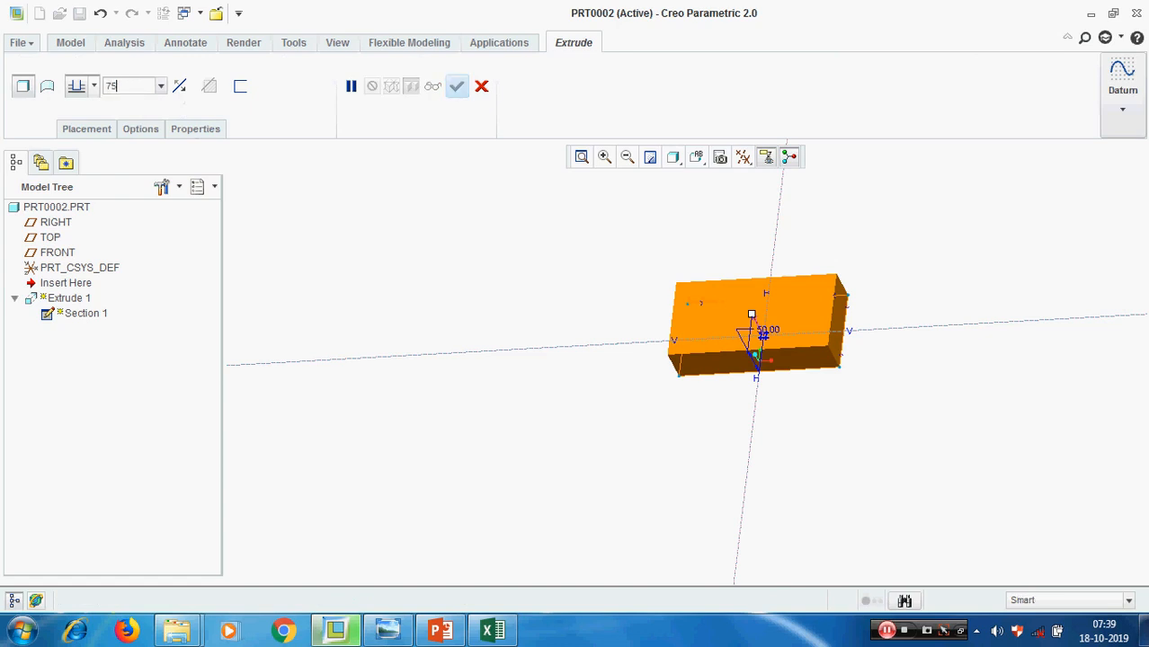
{"action": "key", "text": "Return"}
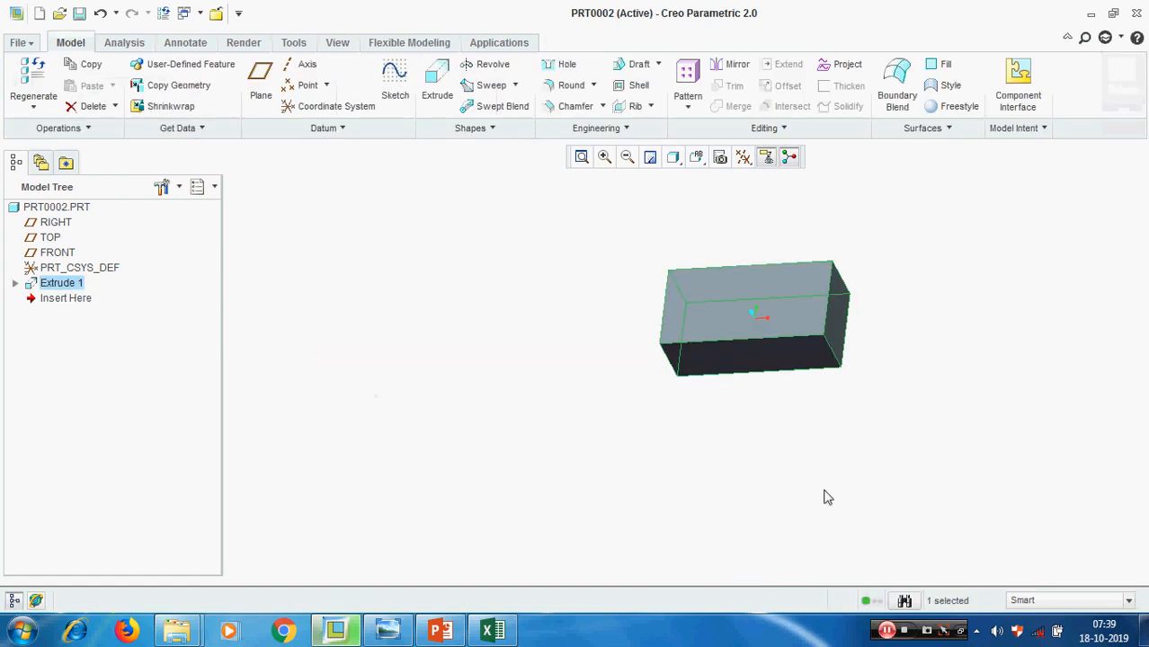
{"action": "left_click", "coordinate": [1041, 310]}
{"action": "scroll", "coordinate": [989, 312], "scroll_direction": "down", "scroll_amount": 2}
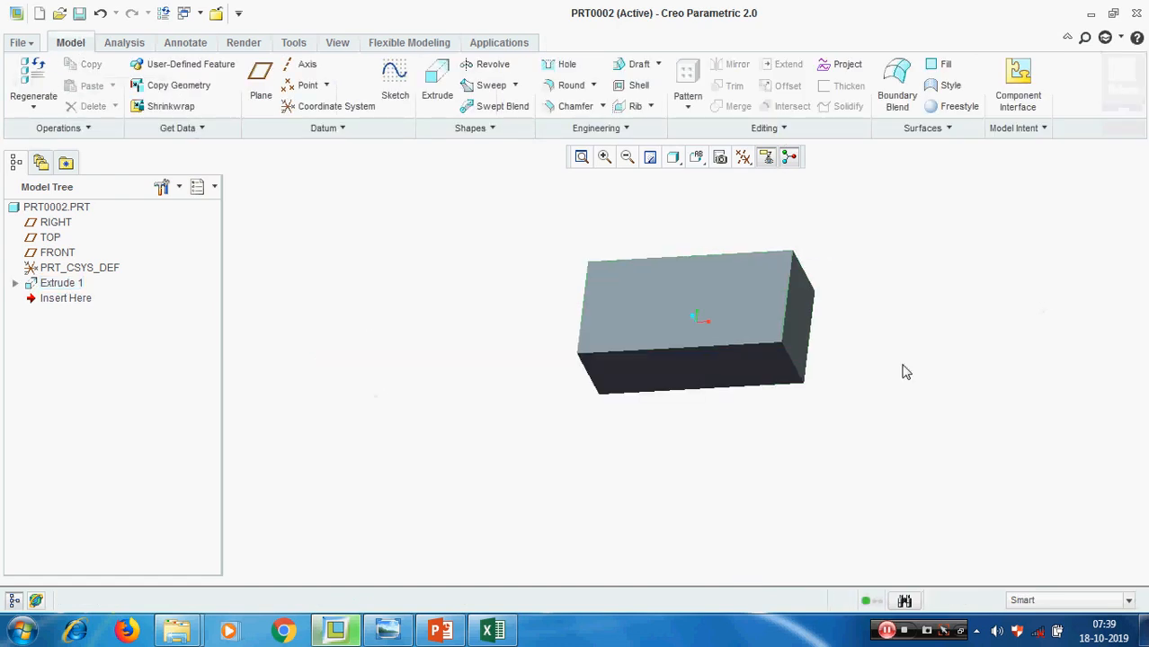
Start a round on one 75-high vertical corner edge of the block, trying radius 5 before setting it to 15
{"action": "left_click", "coordinate": [567, 84]}
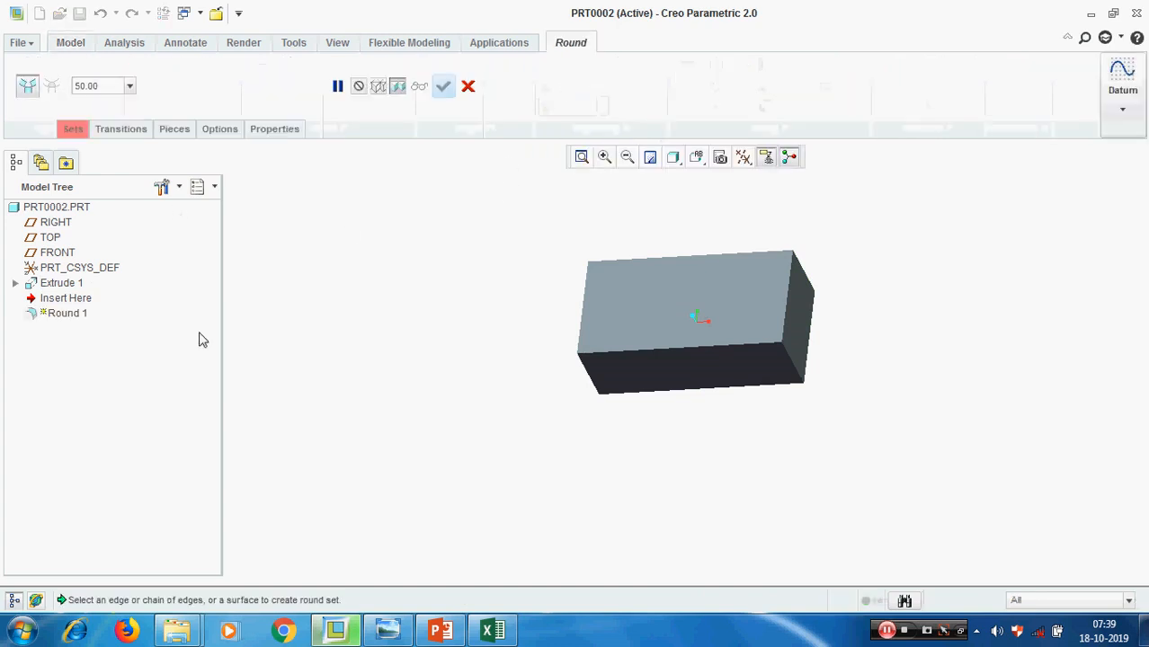
{"action": "left_click", "coordinate": [797, 369]}
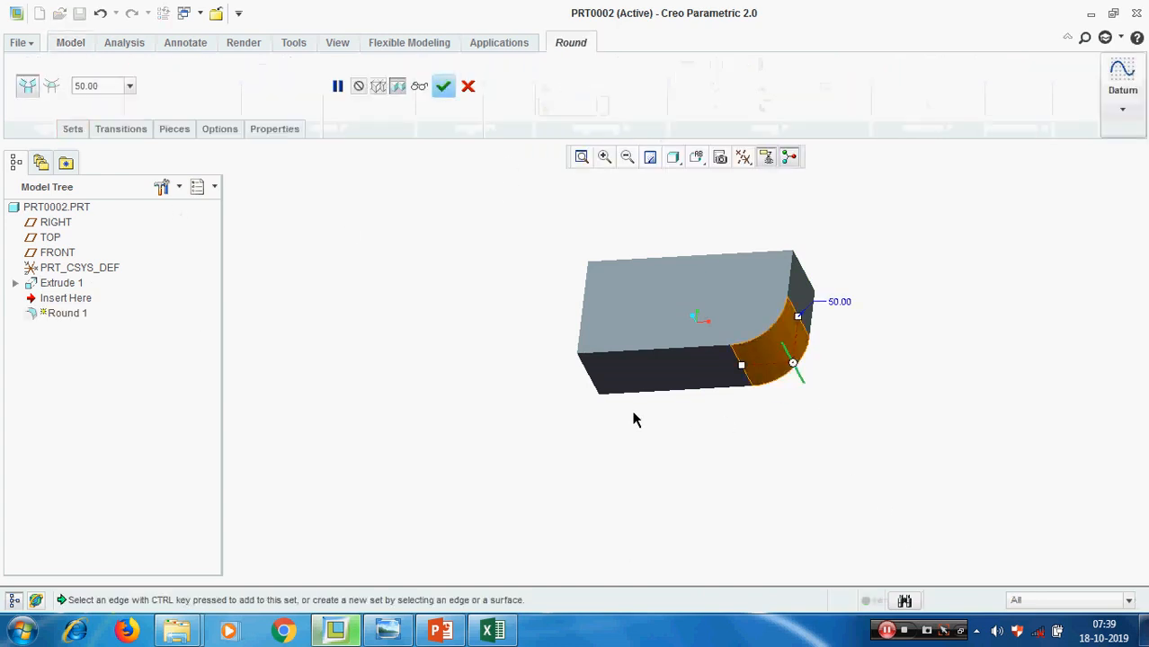
{"action": "double_click", "coordinate": [114, 85]}
{"action": "type", "text": "5"}
{"action": "key", "text": "Return"}
{"action": "double_click", "coordinate": [118, 84]}
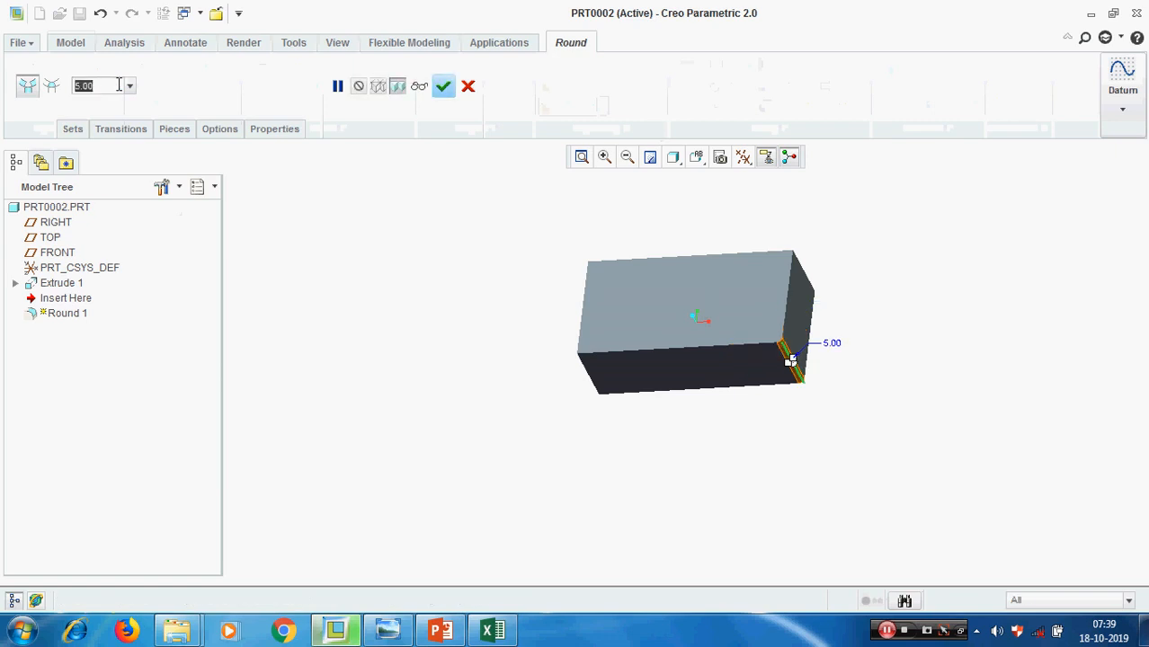
{"action": "type", "text": "15"}
{"action": "key", "text": "Return"}
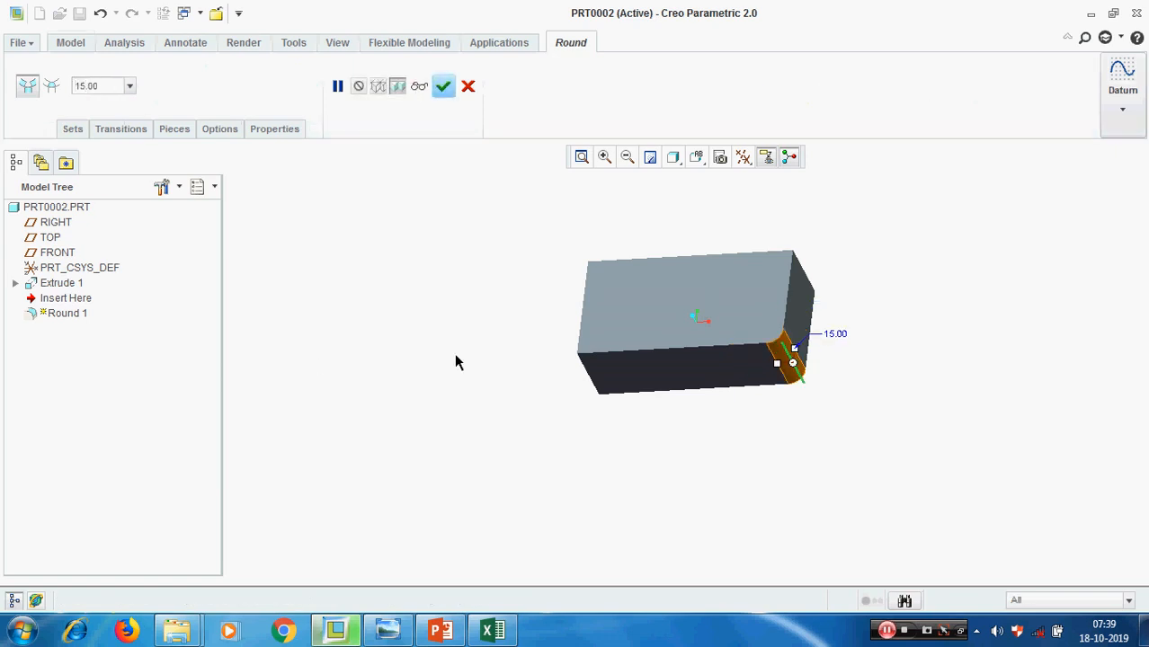
Round the other three vertical corner edges of the block as separate sets and complete the round feature
{"action": "left_click", "coordinate": [593, 388], "text": "ctrl"}
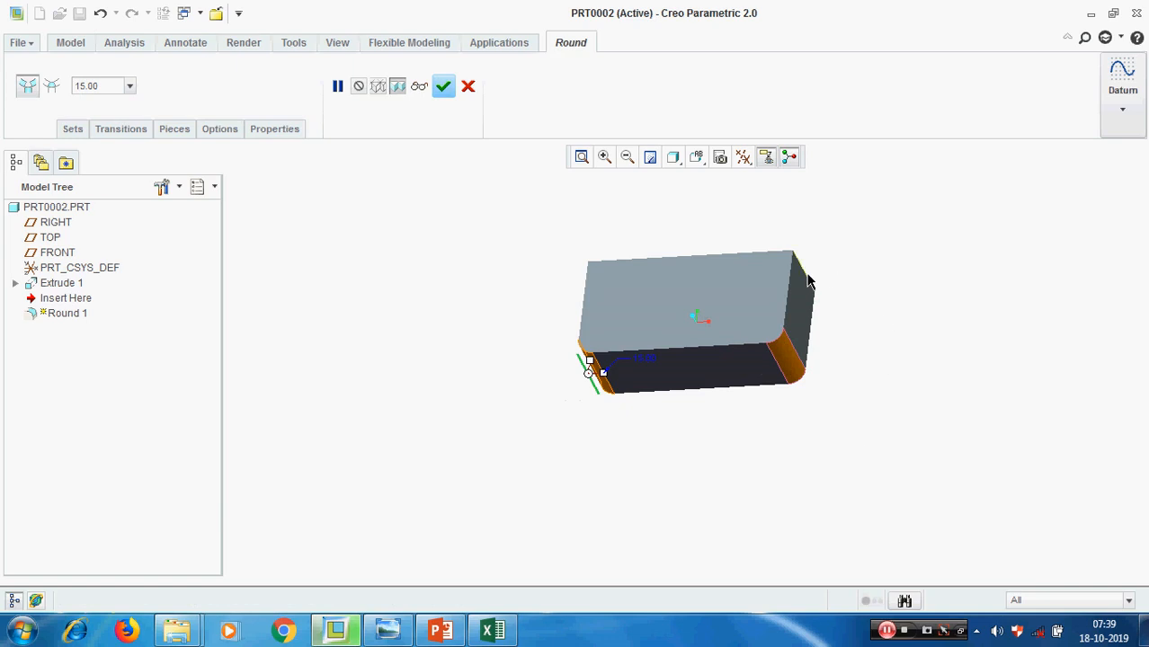
{"action": "middle_click_drag", "start_coordinate": [808, 282], "coordinate": [486, 360]}
{"action": "middle_click", "coordinate": [971, 431]}
{"action": "middle_click_drag", "start_coordinate": [964, 423], "coordinate": [867, 377]}
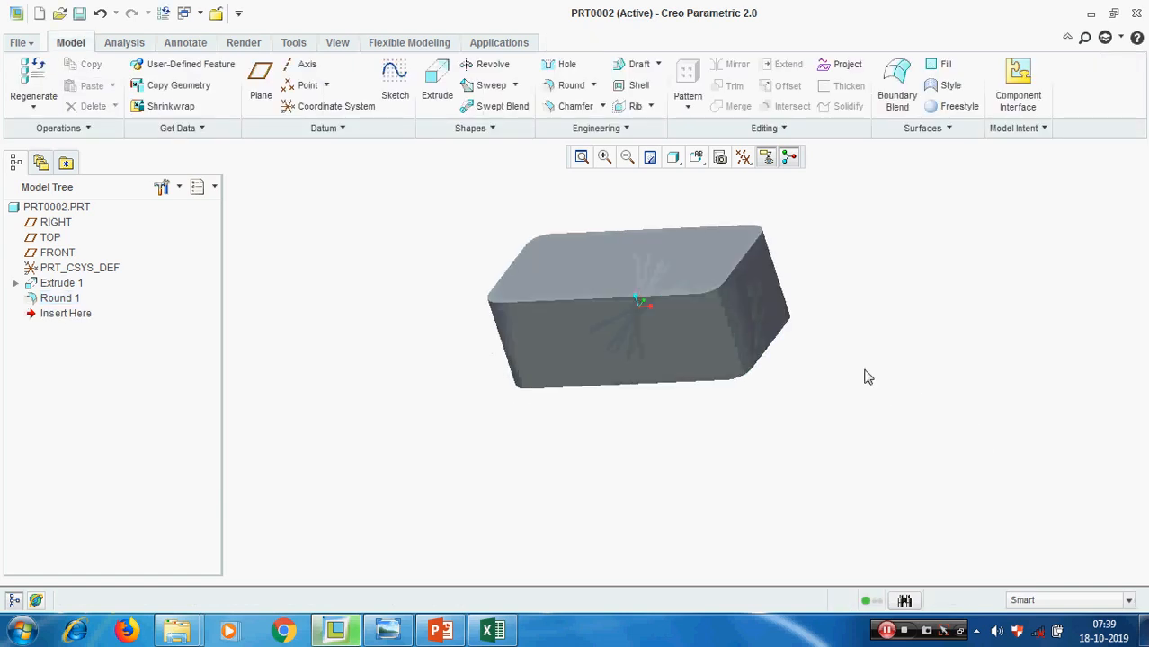
Reopen the corner round for redefinition and inspect its transitions and individual edge sets
{"action": "left_click", "coordinate": [57, 299]}
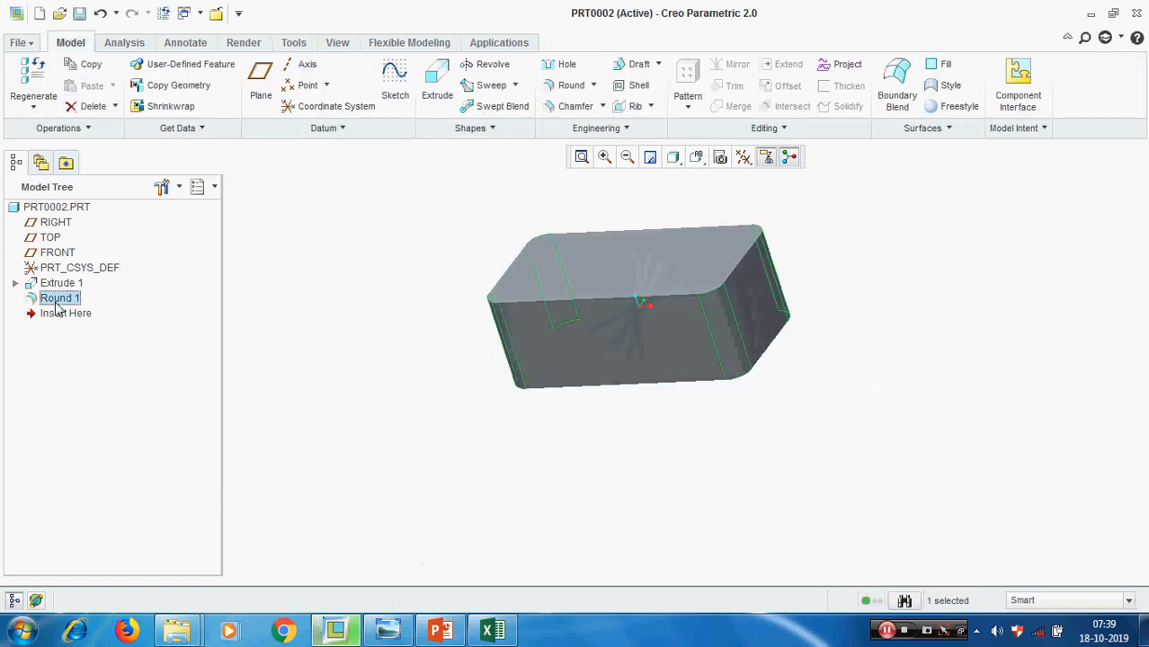
{"action": "right_click", "coordinate": [58, 307]}
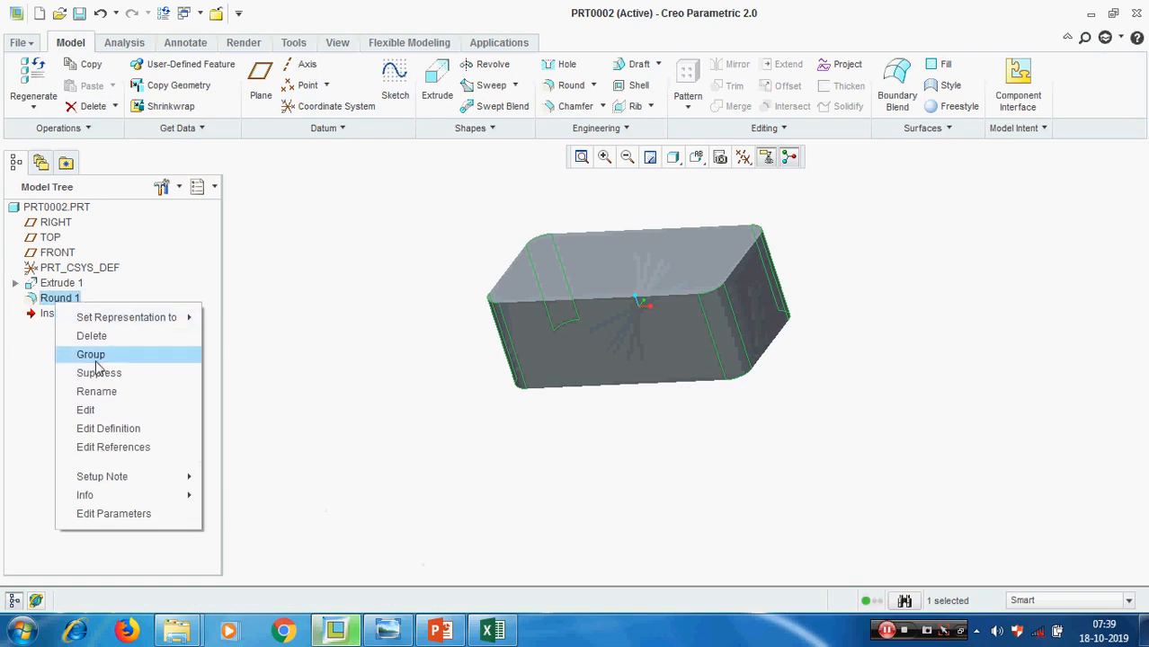
{"action": "left_click", "coordinate": [79, 430]}
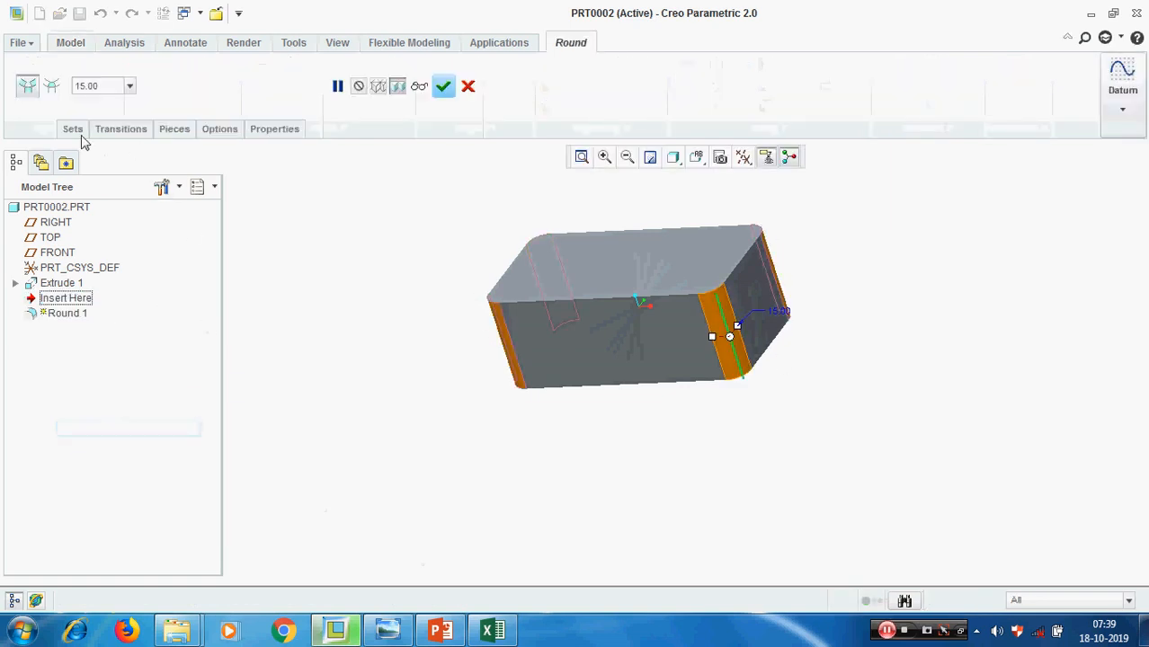
{"action": "left_click", "coordinate": [117, 131]}
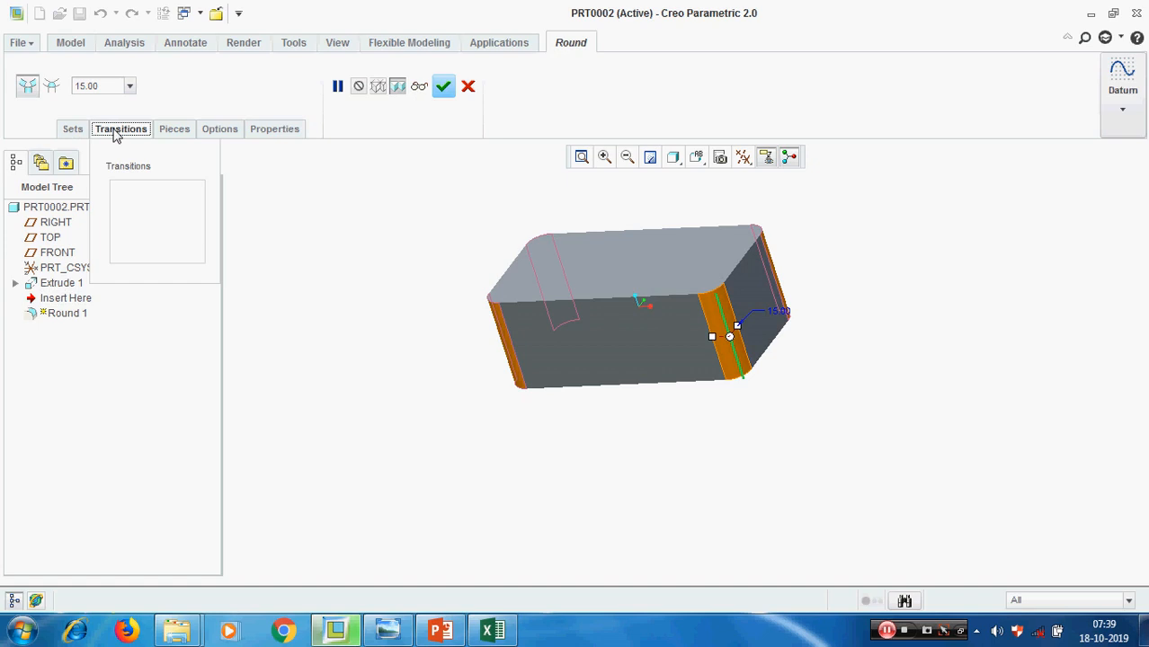
{"action": "left_click", "coordinate": [63, 132]}
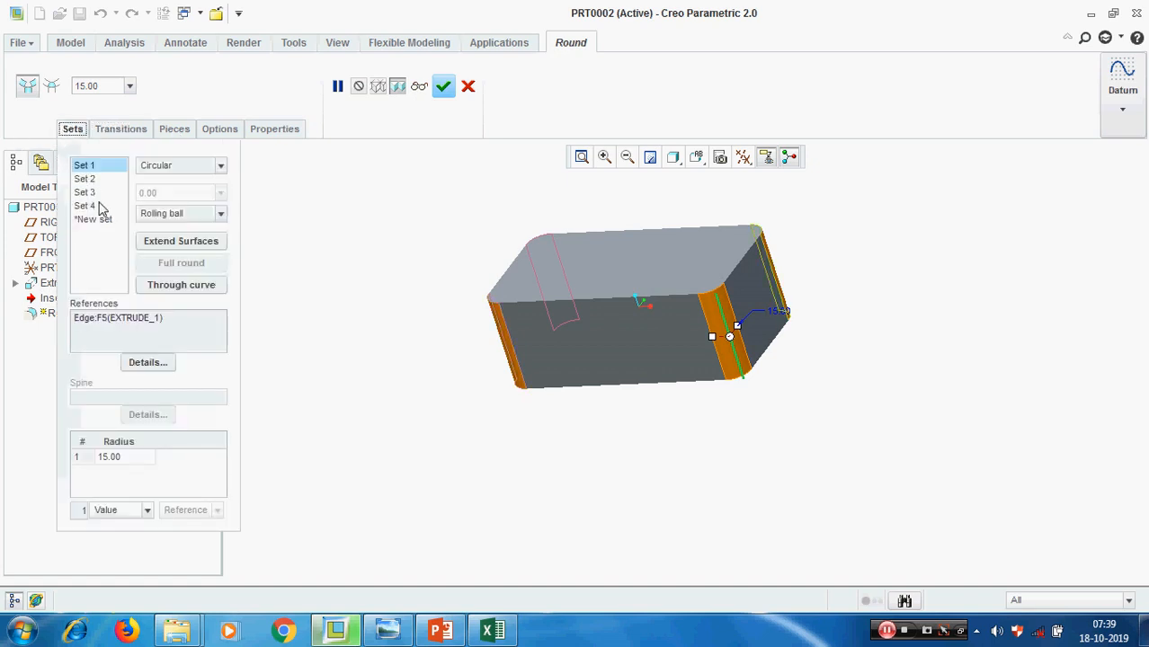
{"action": "left_click", "coordinate": [83, 179]}
{"action": "left_click", "coordinate": [84, 192]}
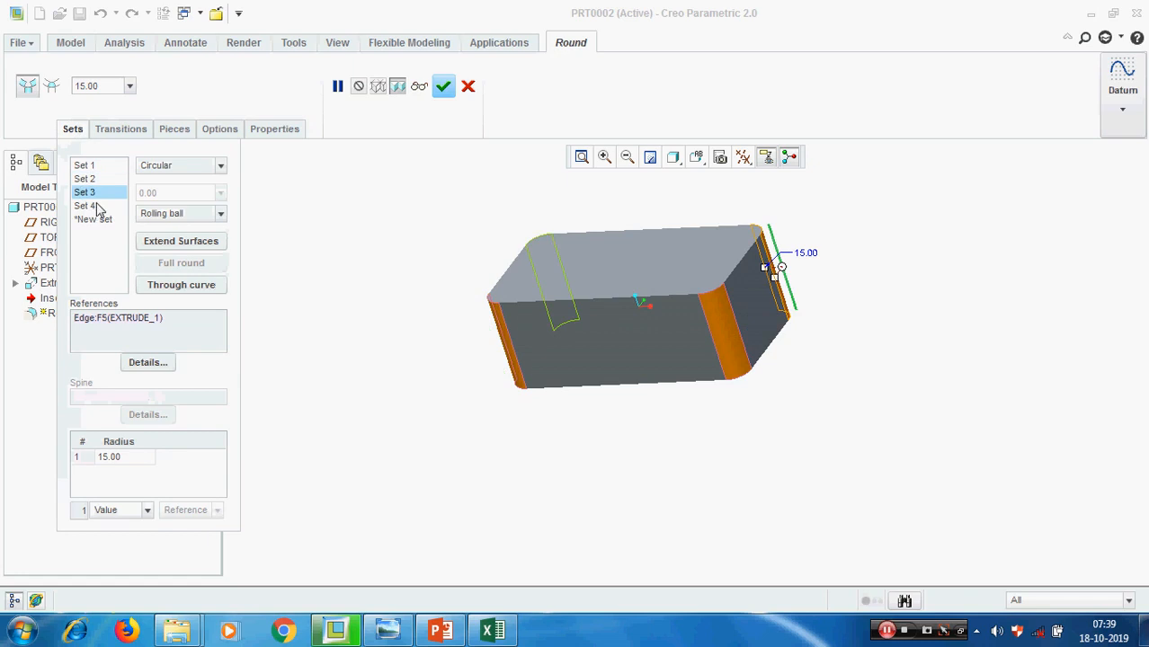
Delete Set 4, Set 3 and Set 2 from the round, keeping only Set 1
{"action": "left_click", "coordinate": [84, 206]}
{"action": "right_click", "coordinate": [86, 207]}
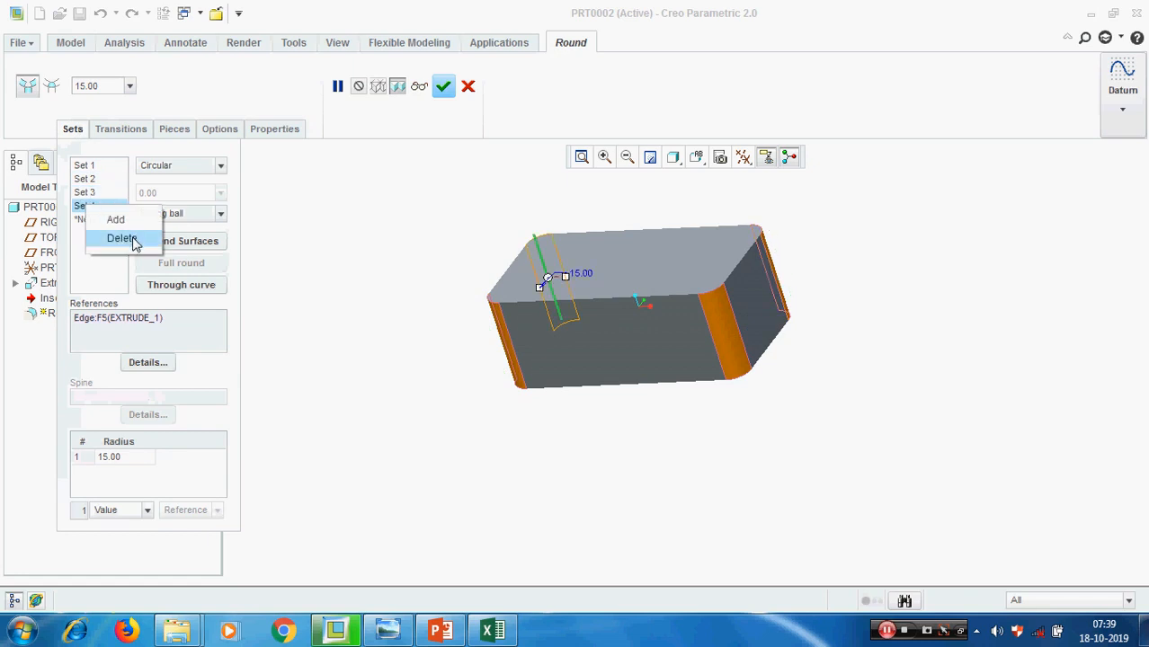
{"action": "left_click", "coordinate": [121, 238]}
{"action": "right_click", "coordinate": [86, 202]}
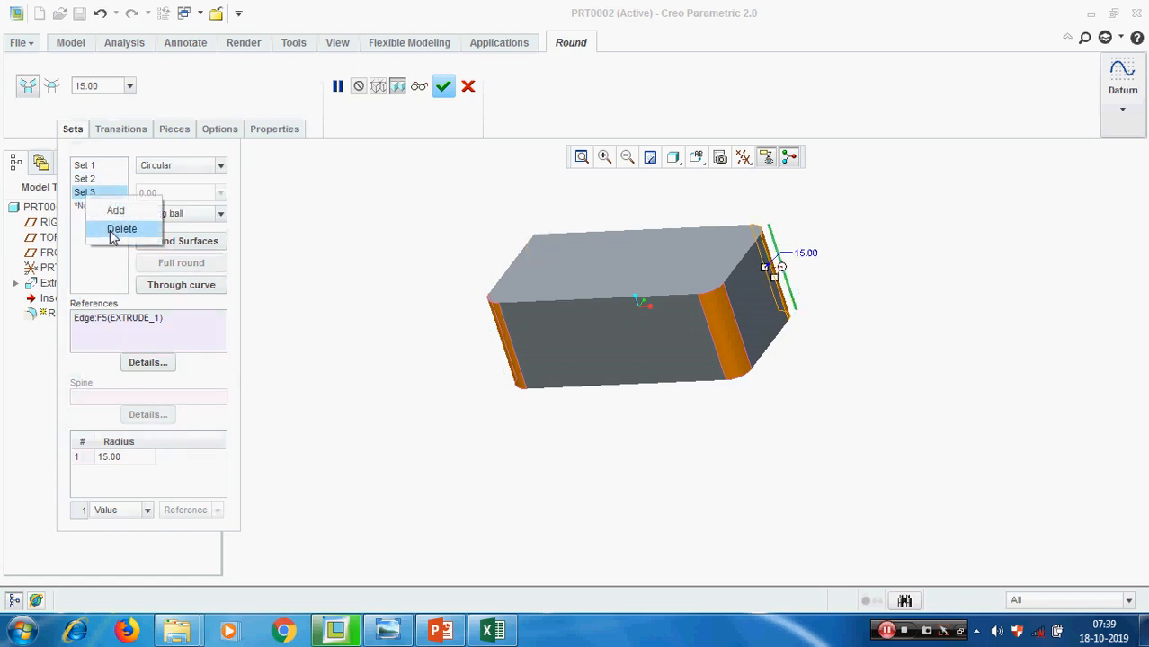
{"action": "left_click", "coordinate": [117, 228]}
{"action": "right_click", "coordinate": [86, 184]}
{"action": "left_click", "coordinate": [117, 210]}
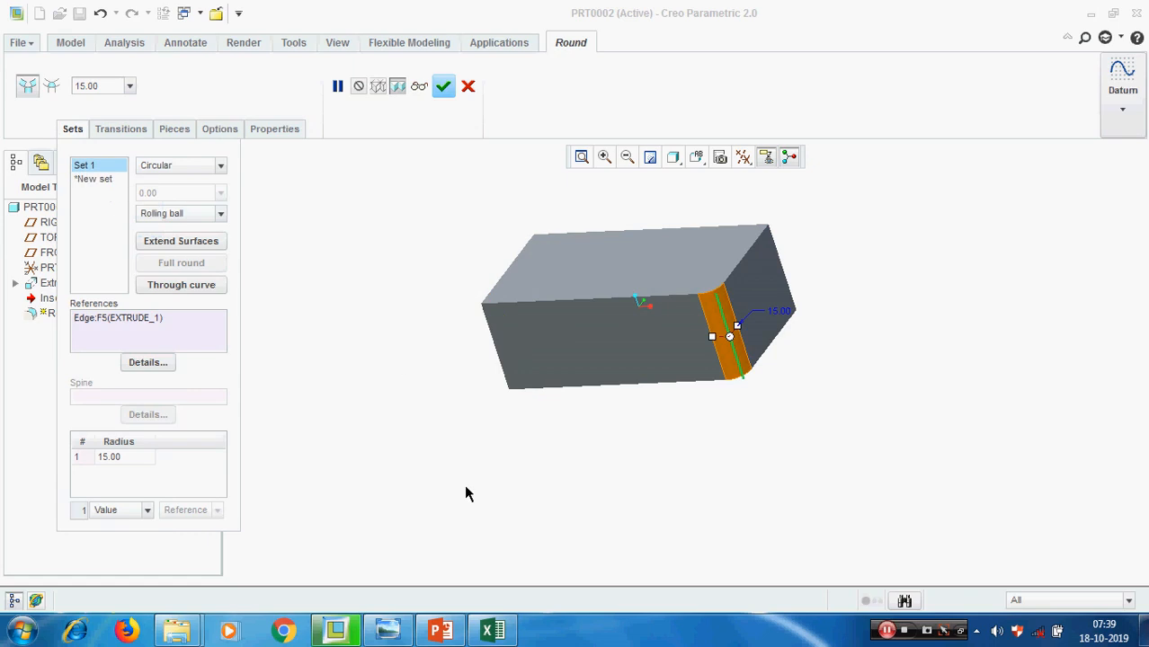
Add the other three vertical corner edges to Set 1 of the round
{"action": "left_click", "coordinate": [503, 374], "text": "ctrl"}
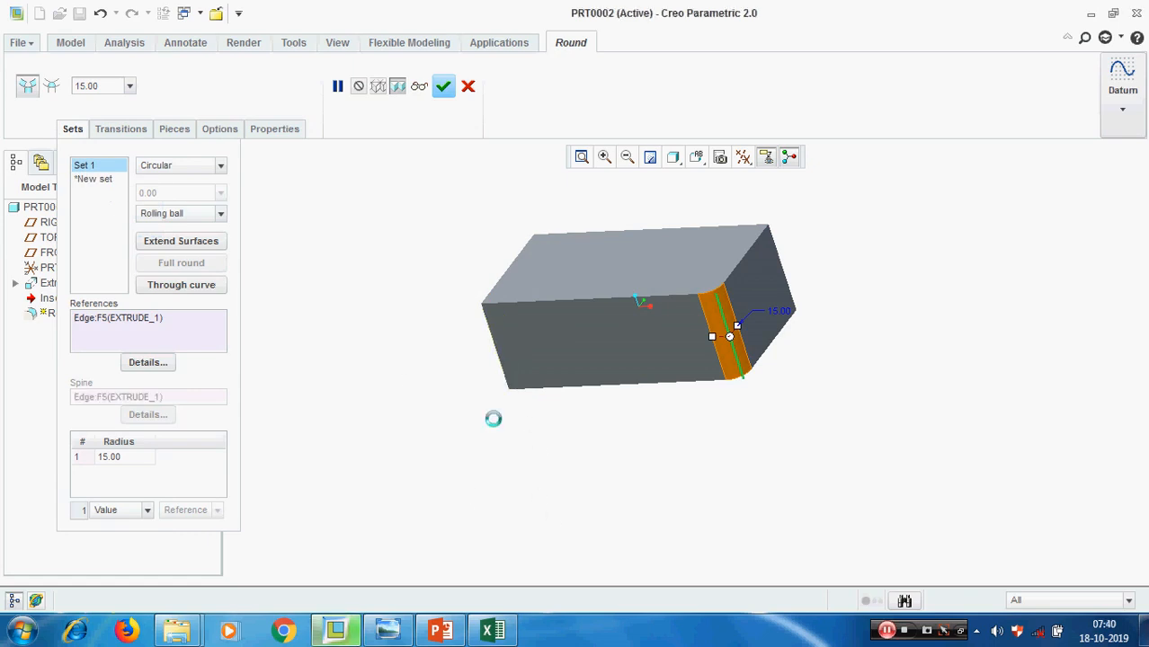
{"action": "left_click", "coordinate": [784, 267], "text": "ctrl"}
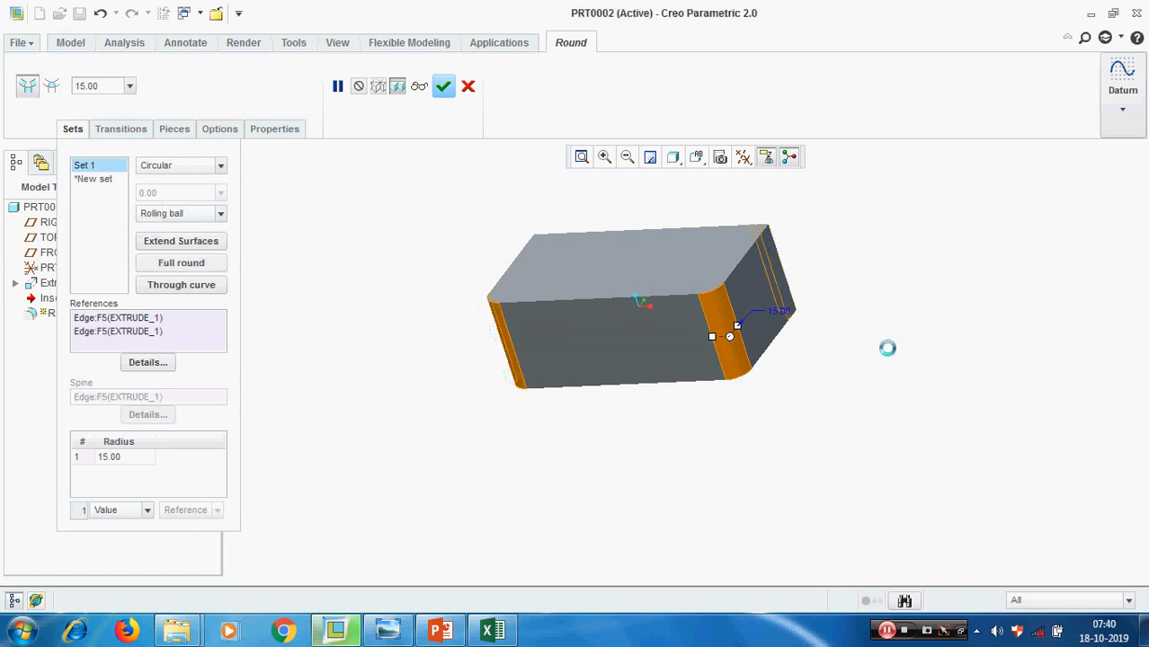
{"action": "middle_click_drag", "start_coordinate": [659, 482], "coordinate": [623, 409]}
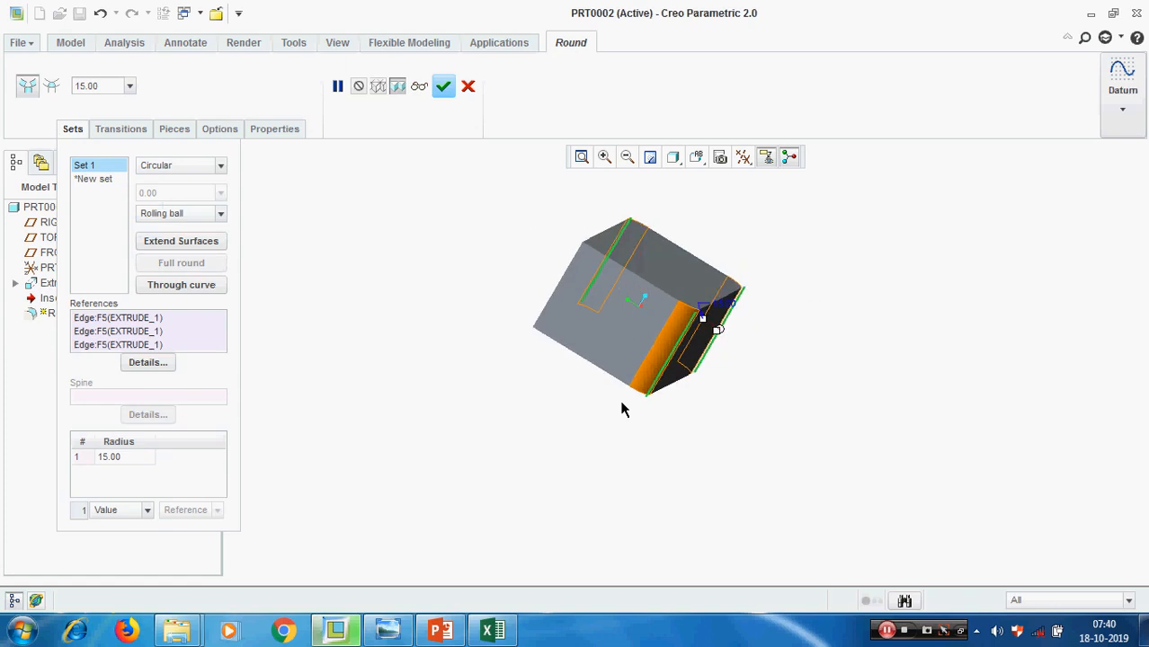
{"action": "left_click", "coordinate": [545, 323], "text": "ctrl"}
{"action": "middle_click_drag", "start_coordinate": [602, 497], "coordinate": [512, 475]}
Review the round's transitions, pieces, attachment options and set references, and complete the redefined round
{"action": "left_click", "coordinate": [120, 128]}
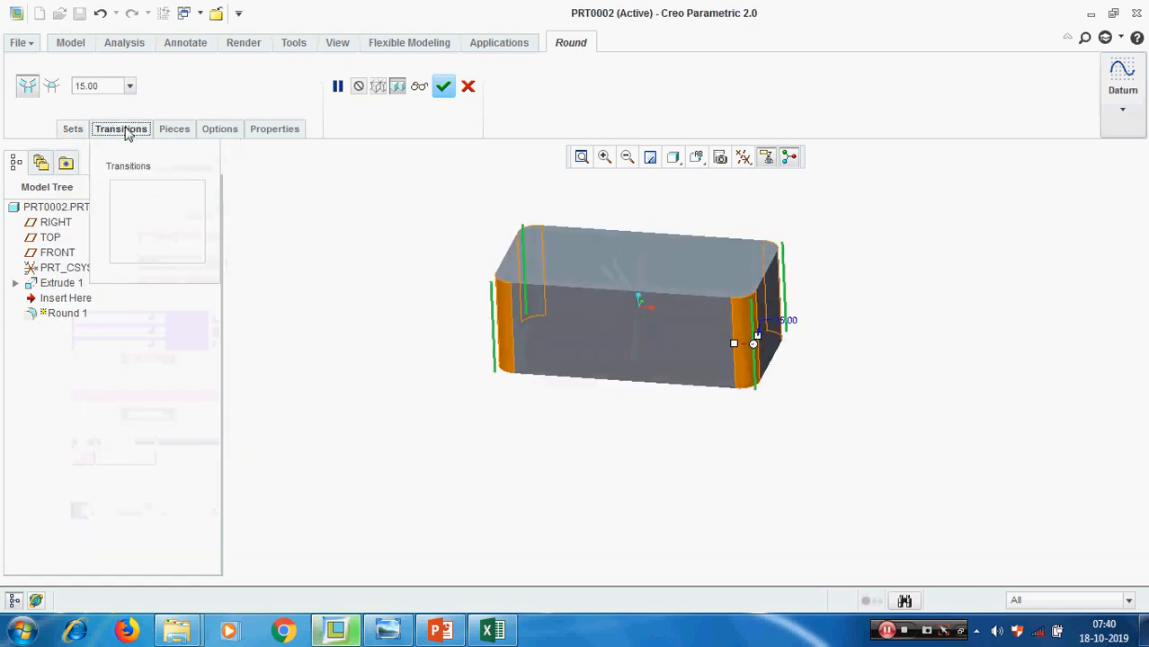
{"action": "left_click", "coordinate": [174, 130]}
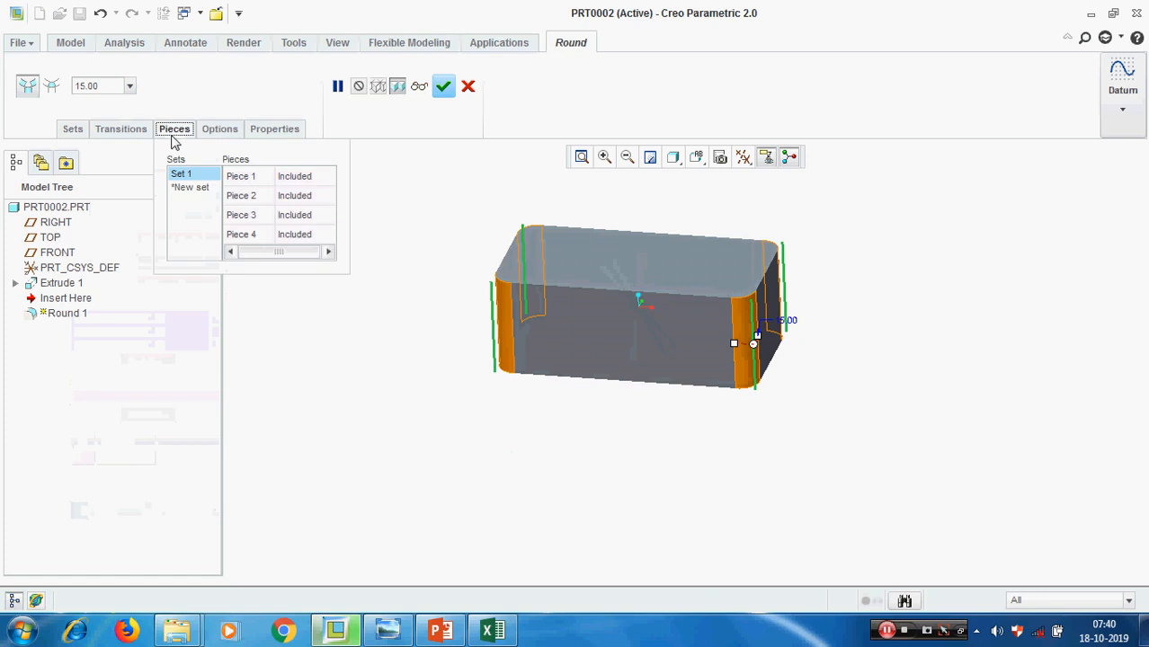
{"action": "left_click", "coordinate": [220, 131]}
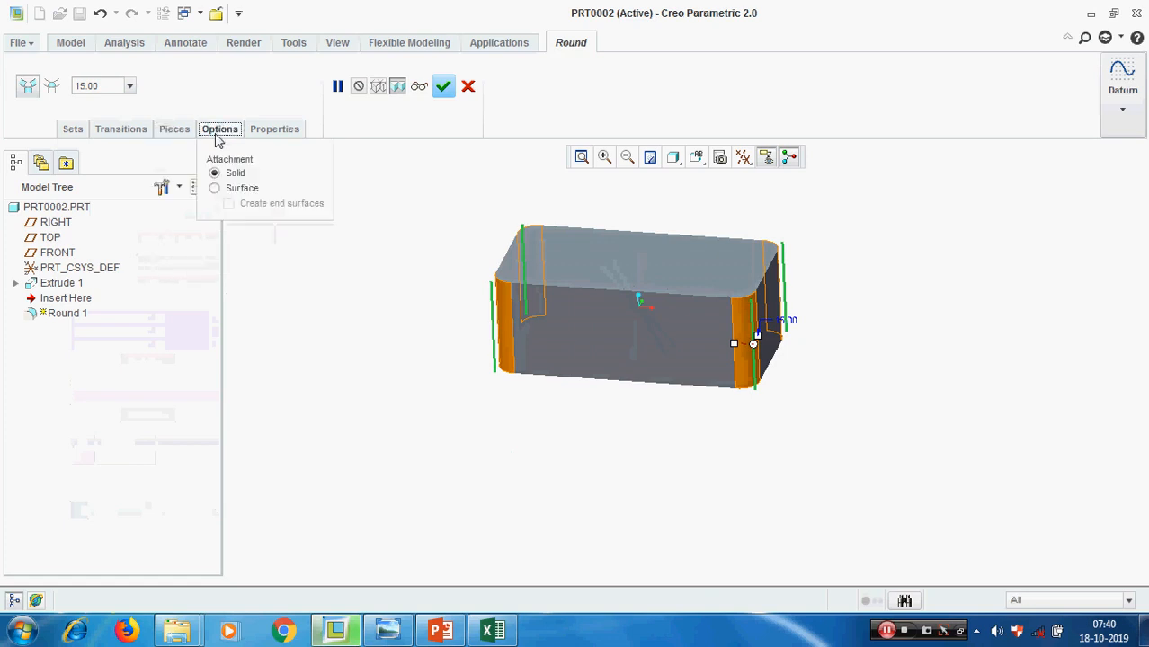
{"action": "left_click", "coordinate": [72, 128]}
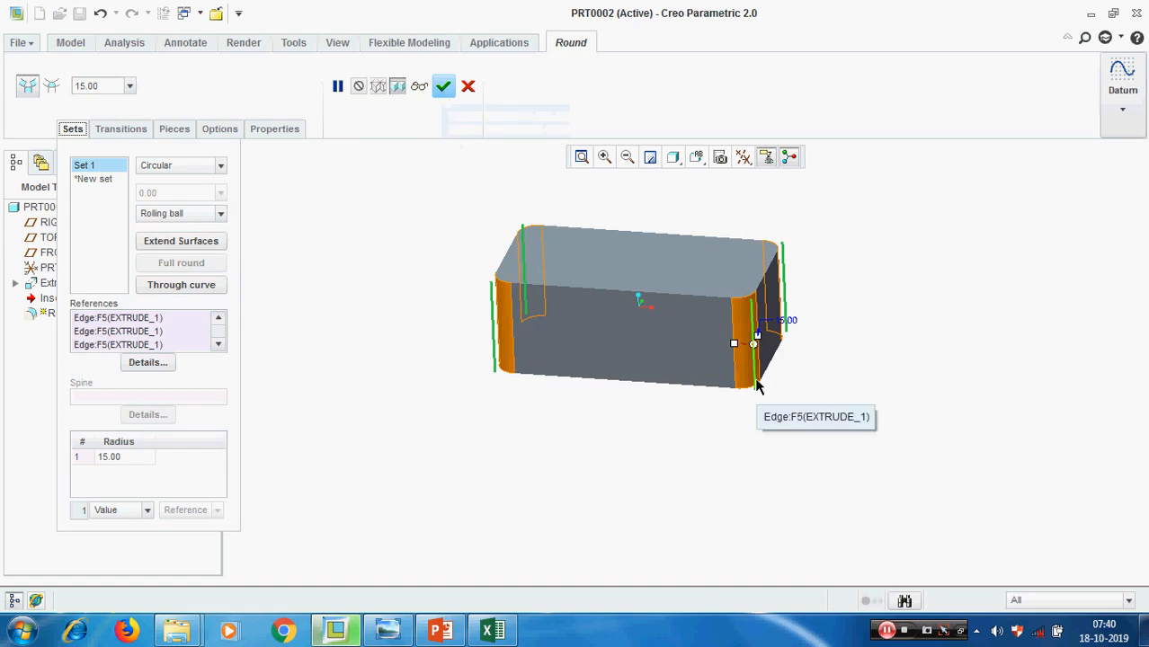
{"action": "left_click", "coordinate": [443, 85]}
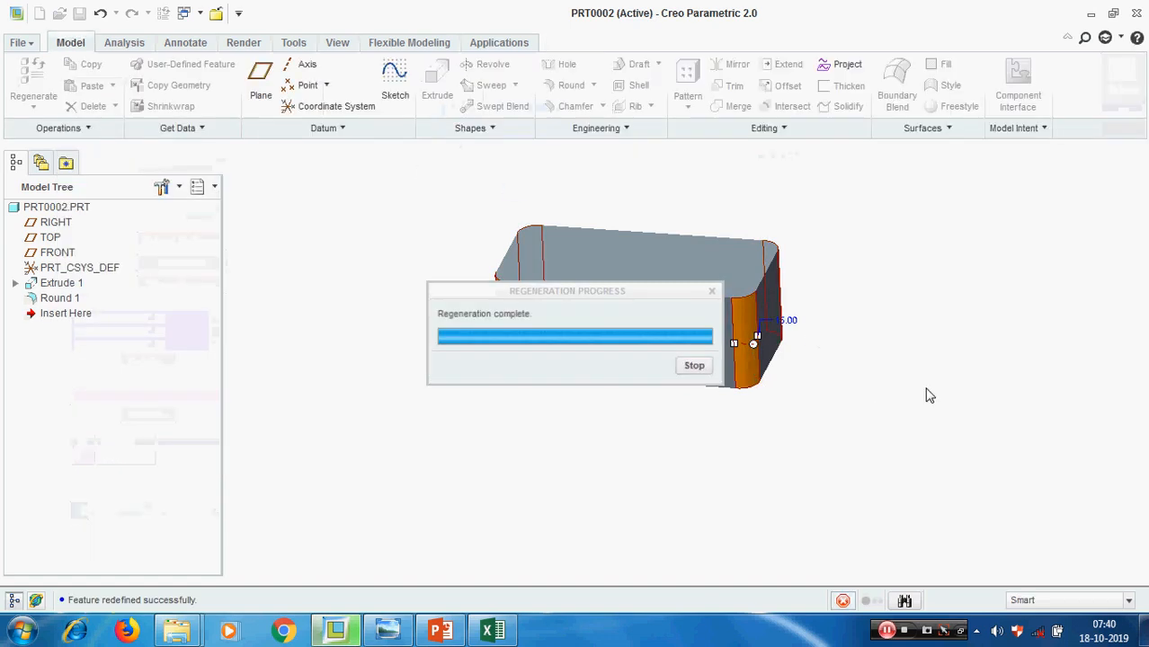
Start a shell on the rounded block and set its wall thickness to 2
{"action": "scroll", "coordinate": [859, 380], "scroll_direction": "up", "scroll_amount": 1}
{"action": "middle_click_drag", "start_coordinate": [865, 368], "coordinate": [855, 381]}
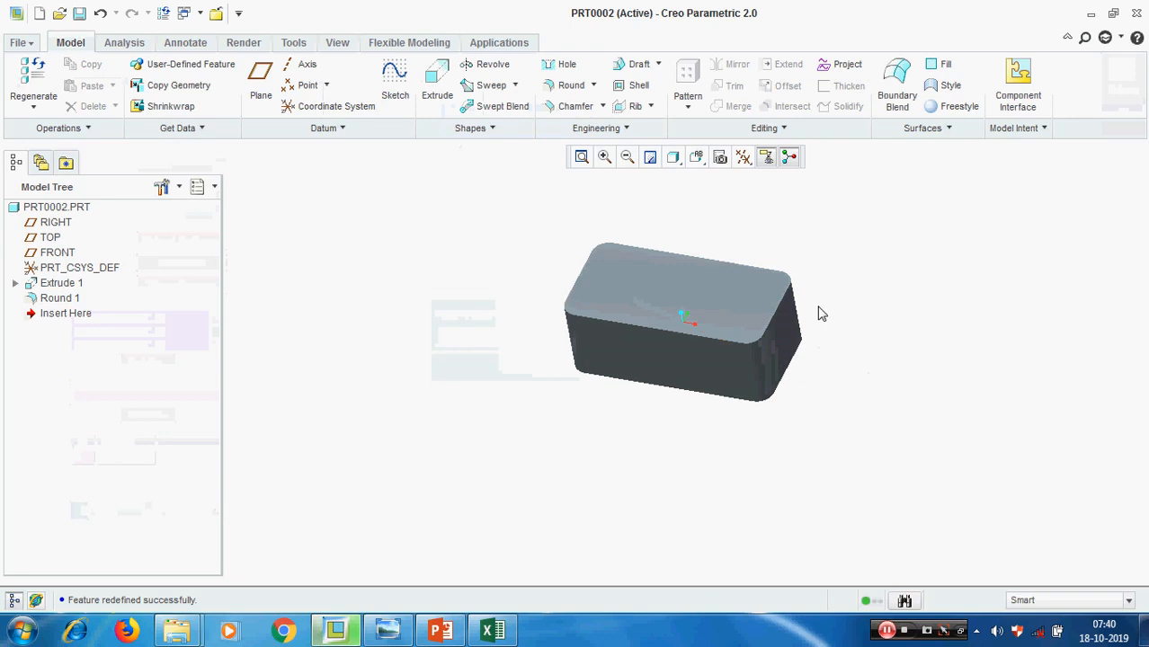
{"action": "left_click", "coordinate": [638, 85]}
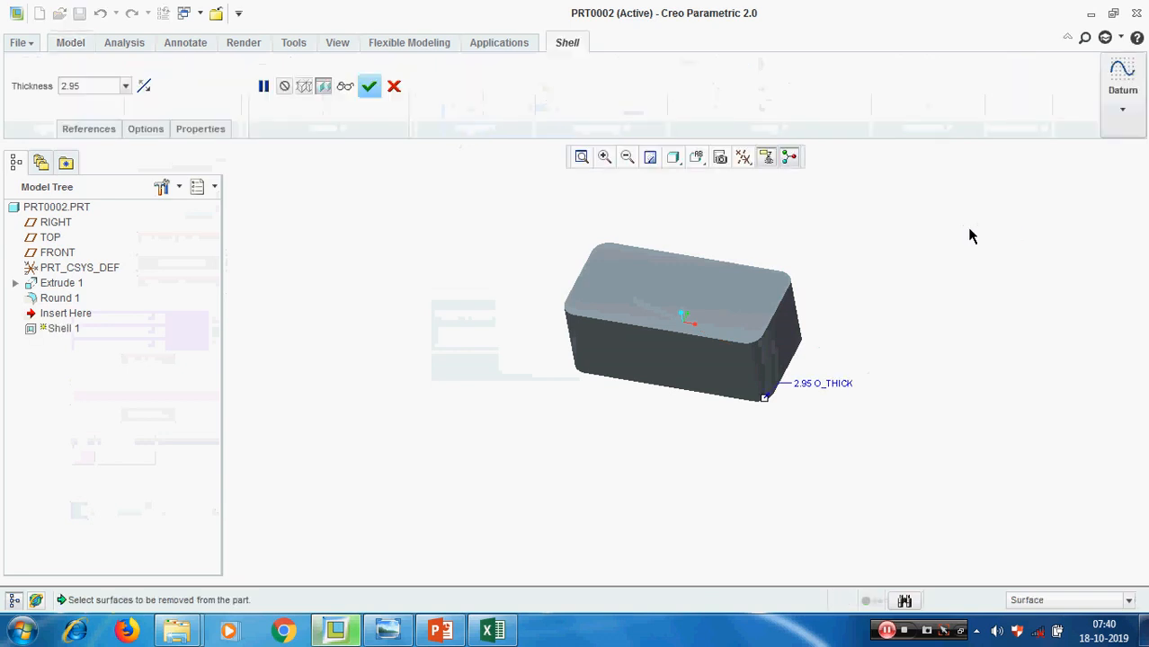
{"action": "scroll", "coordinate": [902, 267], "scroll_direction": "down", "scroll_amount": 2}
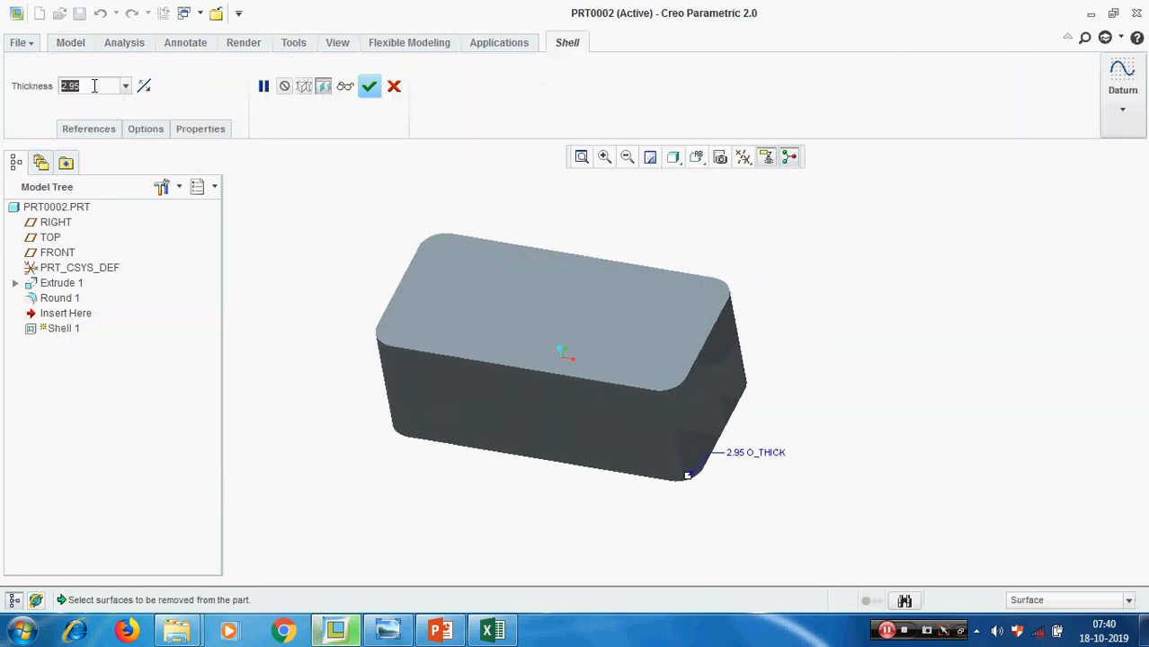
{"action": "type", "text": "2"}
{"action": "key", "text": "Return"}
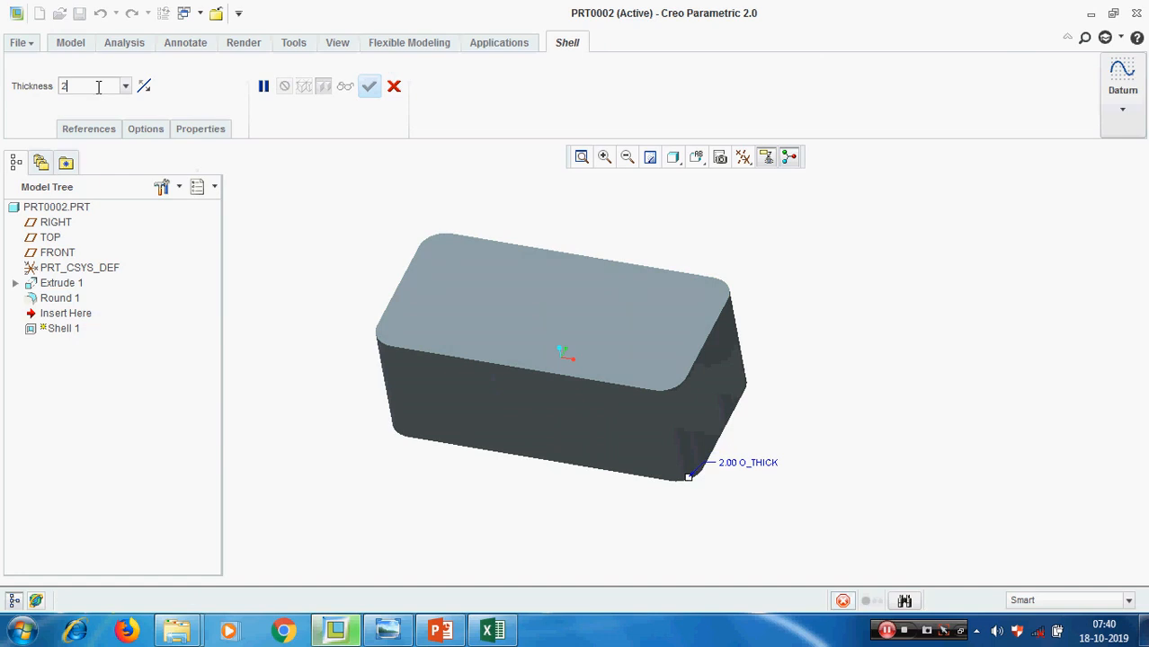
Choose the block's top face as the surface removed by the shell
{"action": "left_click", "coordinate": [95, 133]}
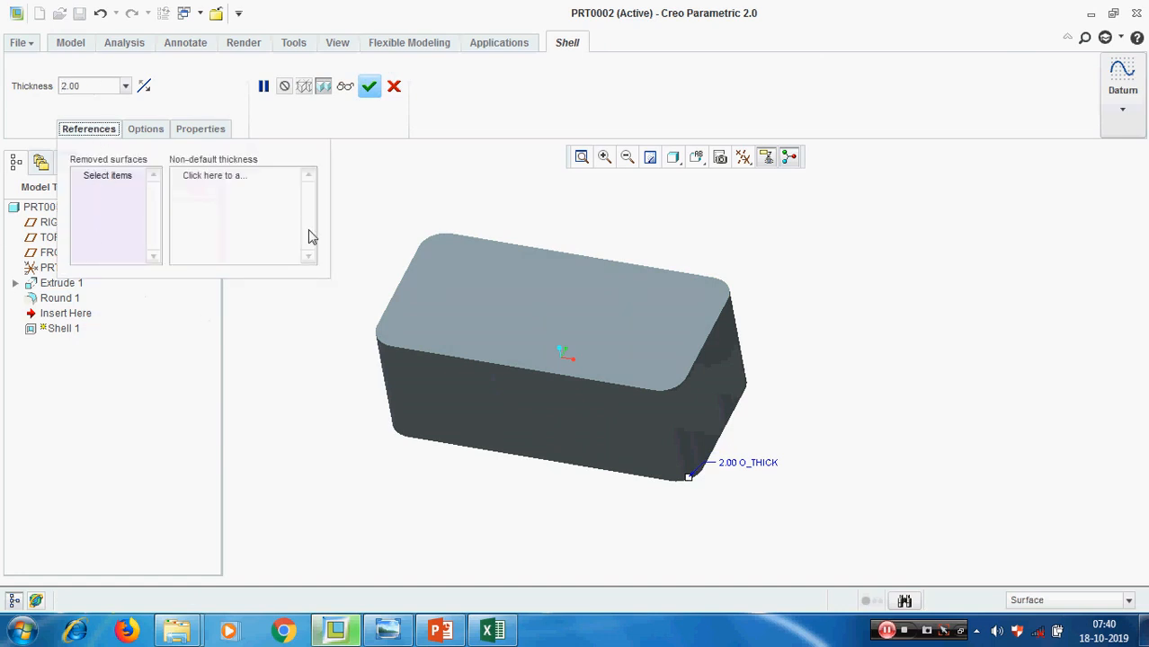
{"action": "left_click", "coordinate": [531, 317]}
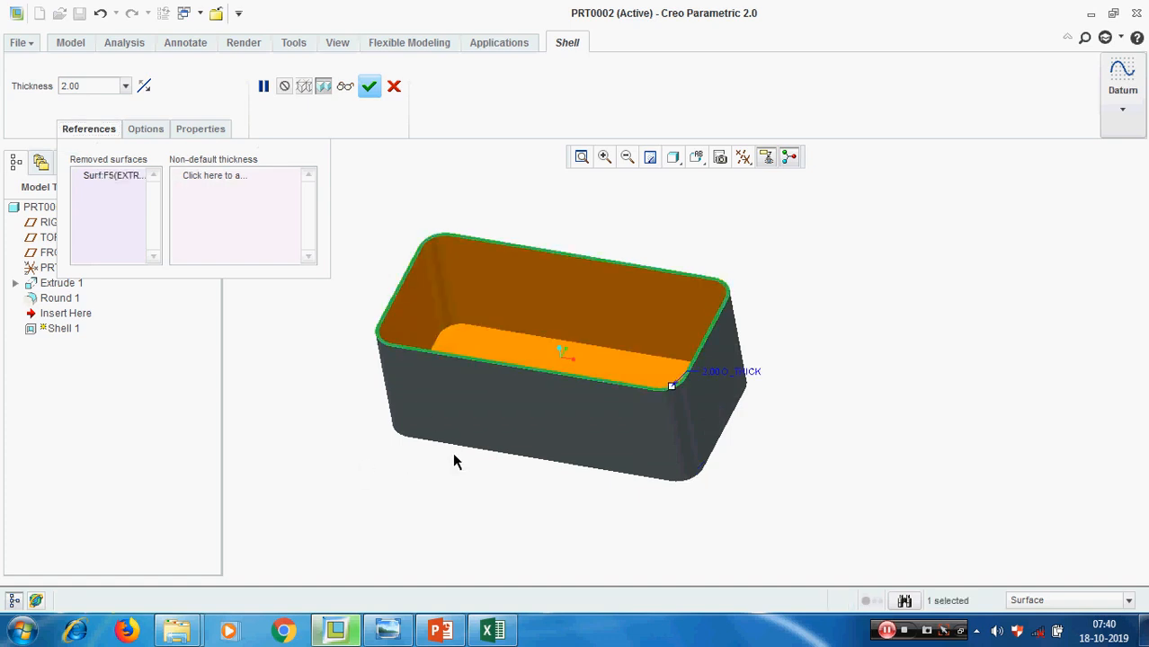
{"action": "middle_click_drag", "start_coordinate": [454, 461], "coordinate": [400, 504]}
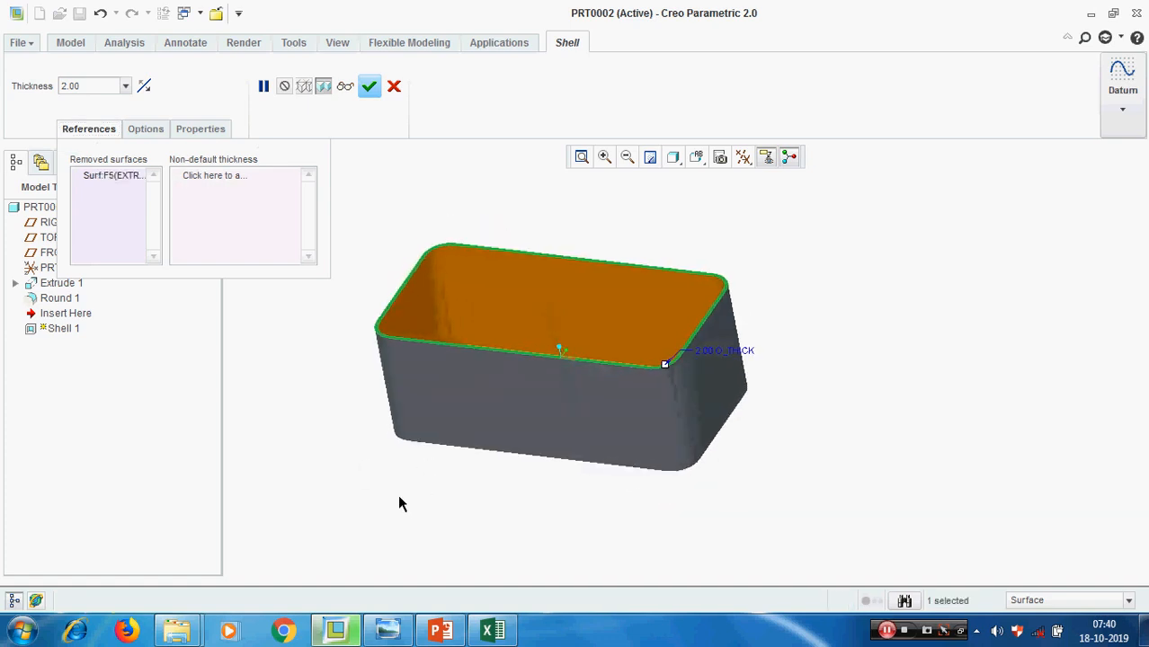
Try also removing the long front side face and its two adjoining rounded corner surfaces from the shell
{"action": "left_click", "coordinate": [493, 395], "text": "ctrl"}
{"action": "middle_click_drag", "start_coordinate": [356, 481], "coordinate": [377, 456]}
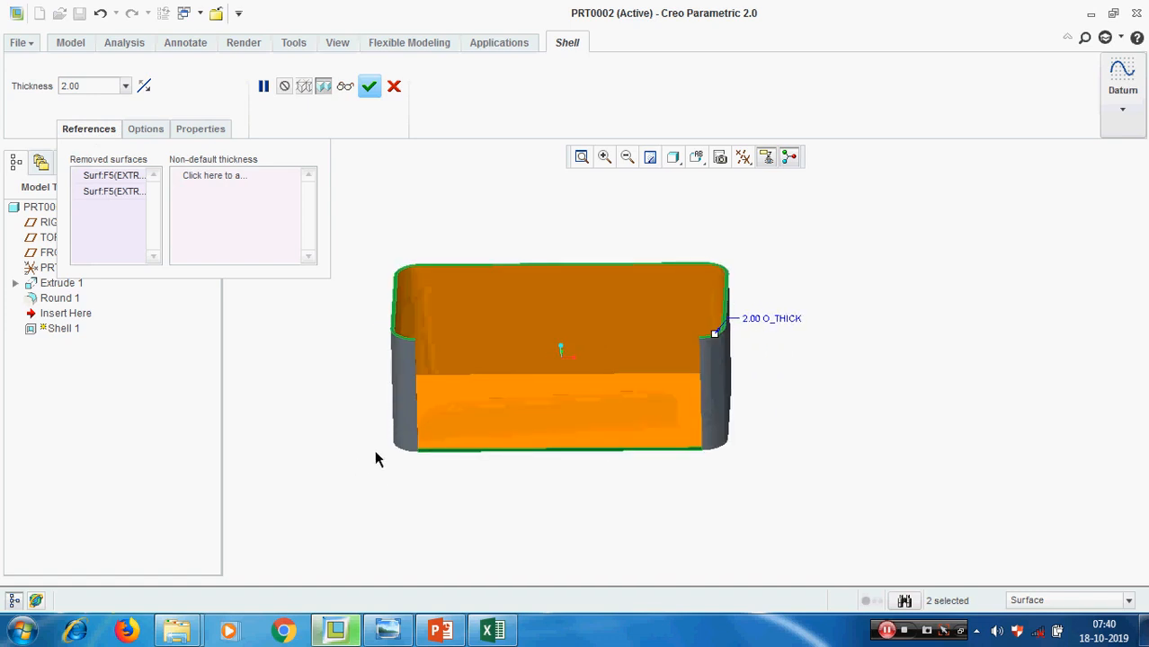
{"action": "left_click", "coordinate": [721, 418], "text": "ctrl"}
{"action": "middle_click_drag", "start_coordinate": [837, 436], "coordinate": [810, 475]}
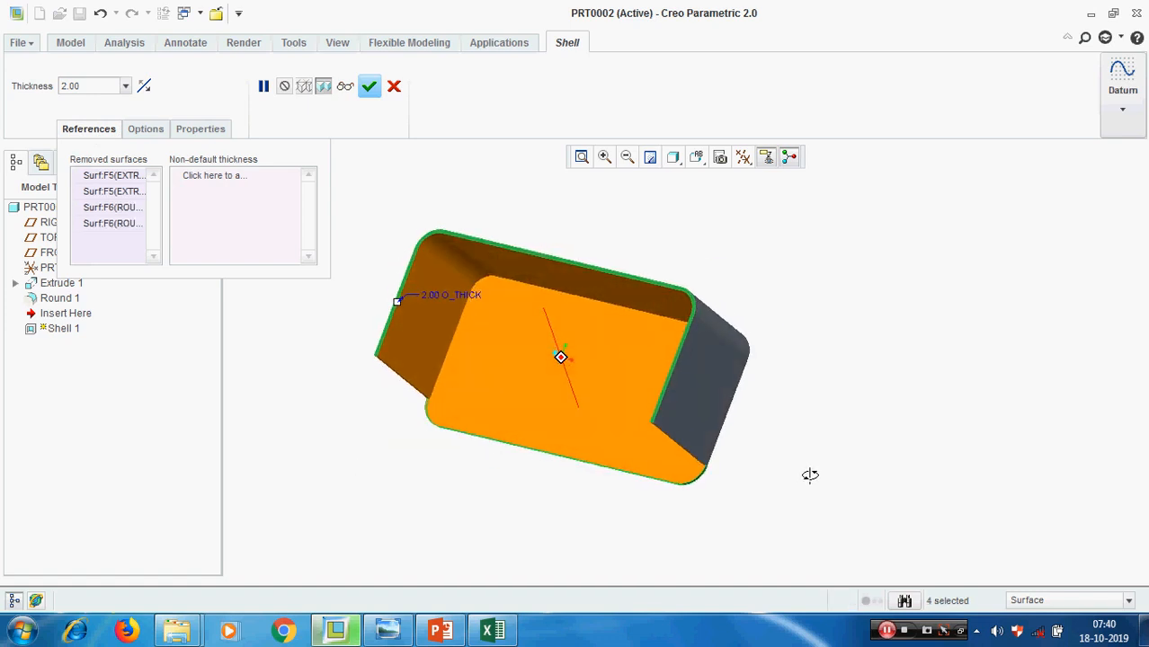
{"action": "middle_click_drag", "start_coordinate": [436, 395], "coordinate": [436, 367]}
Take the front side face and both rounded corner surfaces off the removed surfaces, keeping only the top face
{"action": "right_click", "coordinate": [103, 193]}
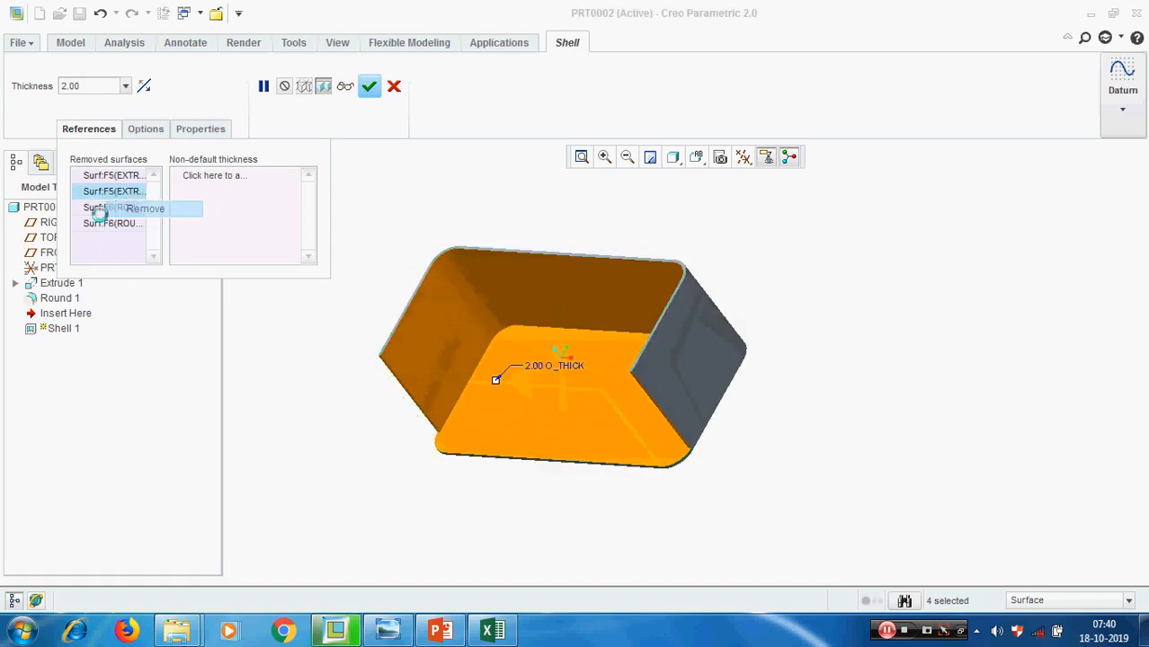
{"action": "left_click", "coordinate": [109, 207]}
{"action": "right_click", "coordinate": [105, 194]}
{"action": "left_click", "coordinate": [118, 208]}
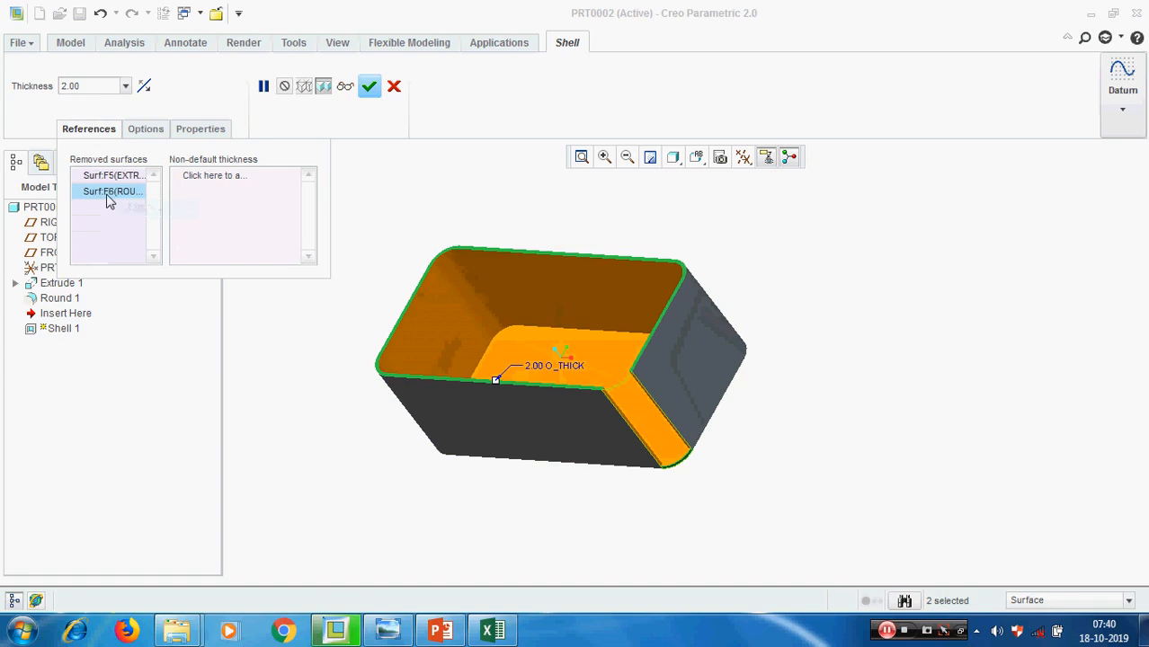
{"action": "right_click", "coordinate": [108, 194]}
{"action": "left_click", "coordinate": [120, 203]}
{"action": "middle_click_drag", "start_coordinate": [837, 428], "coordinate": [867, 430]}
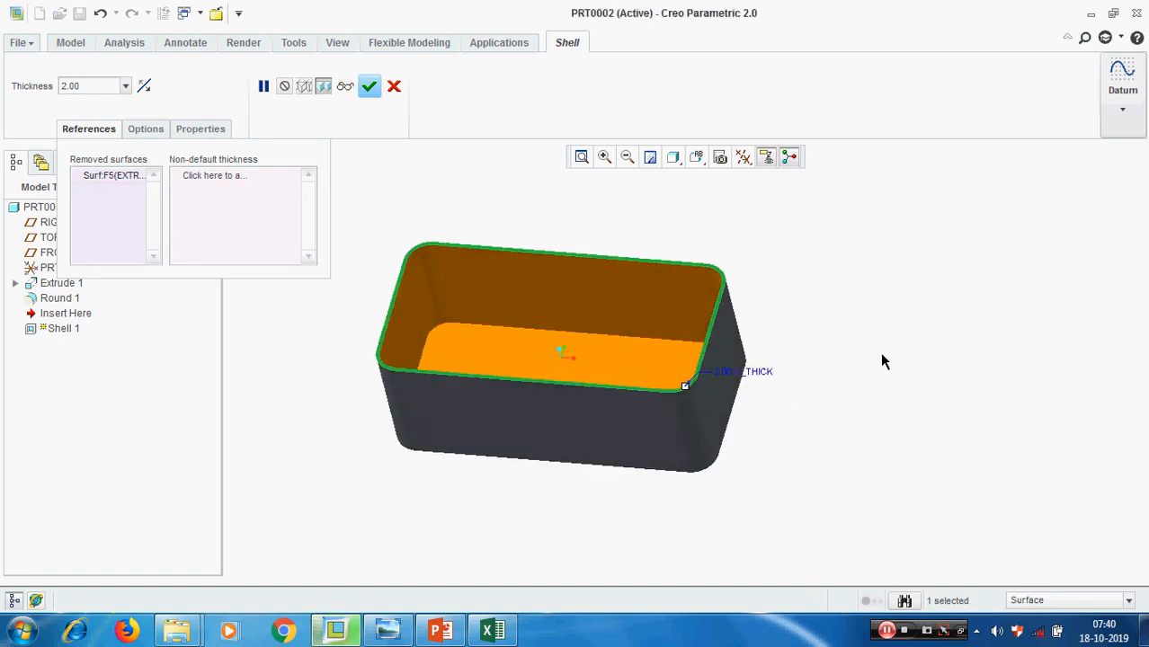
Give the block's bottom face a non-default thickness of 5 and complete the shell
{"action": "mouse_move", "coordinate": [843, 344]}
{"action": "middle_mouse_down"}
{"action": "mouse_move", "coordinate": [825, 349]}
{"action": "mouse_move", "coordinate": [835, 361]}
{"action": "middle_mouse_up"}
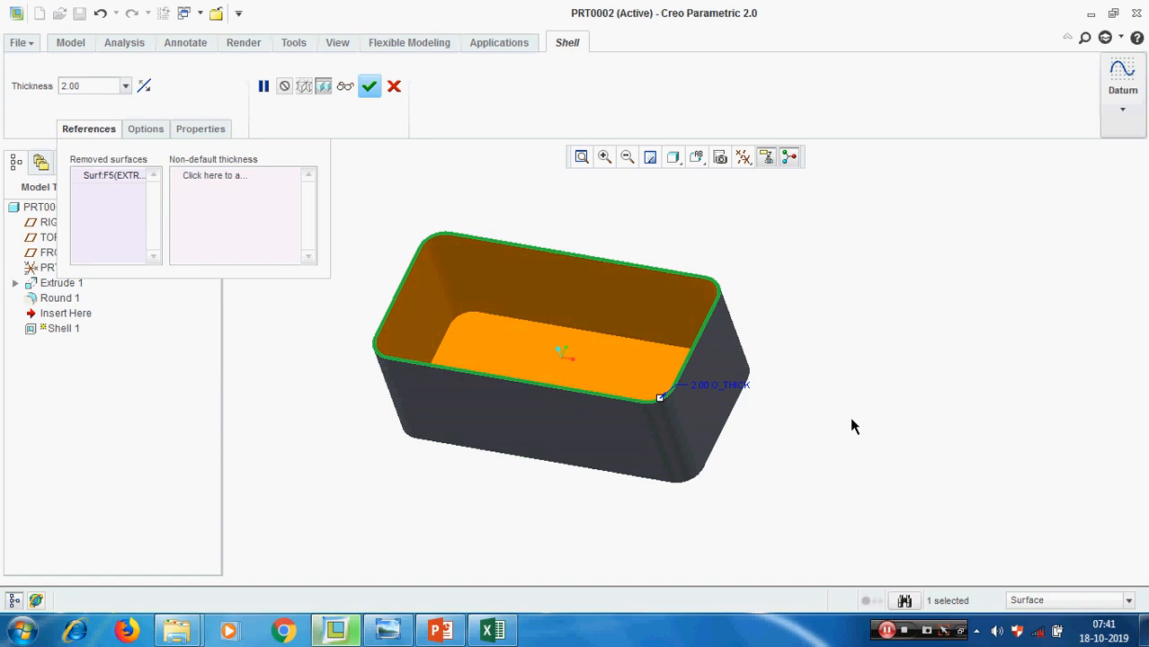
{"action": "left_click", "coordinate": [214, 184]}
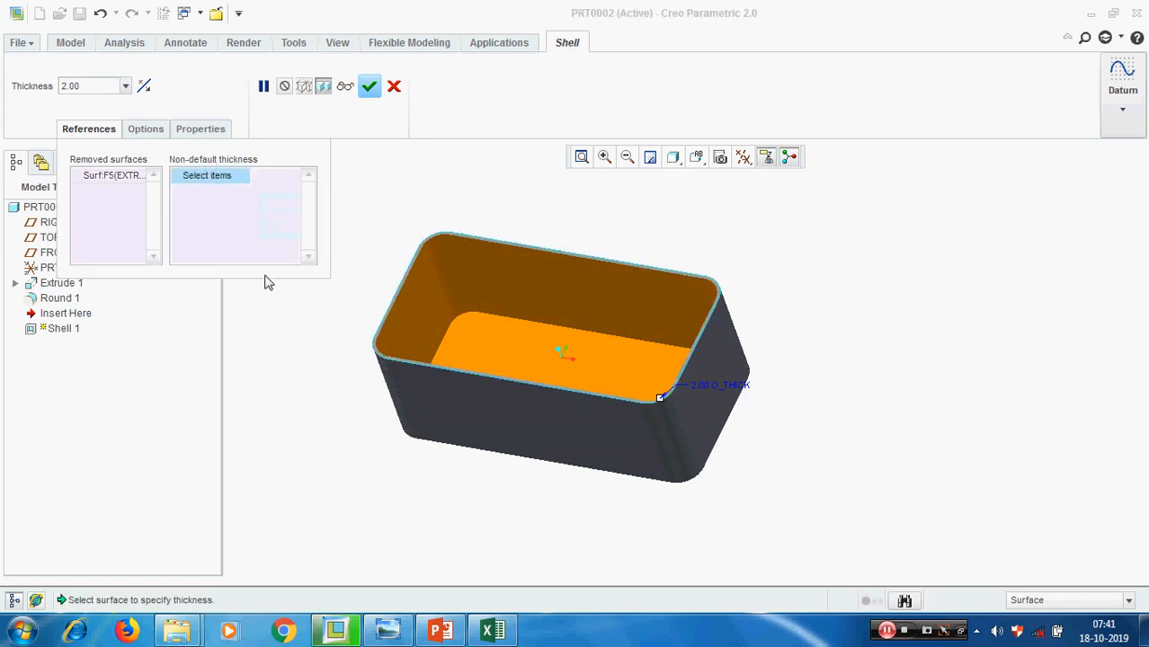
{"action": "middle_click_drag", "start_coordinate": [800, 338], "coordinate": [815, 307]}
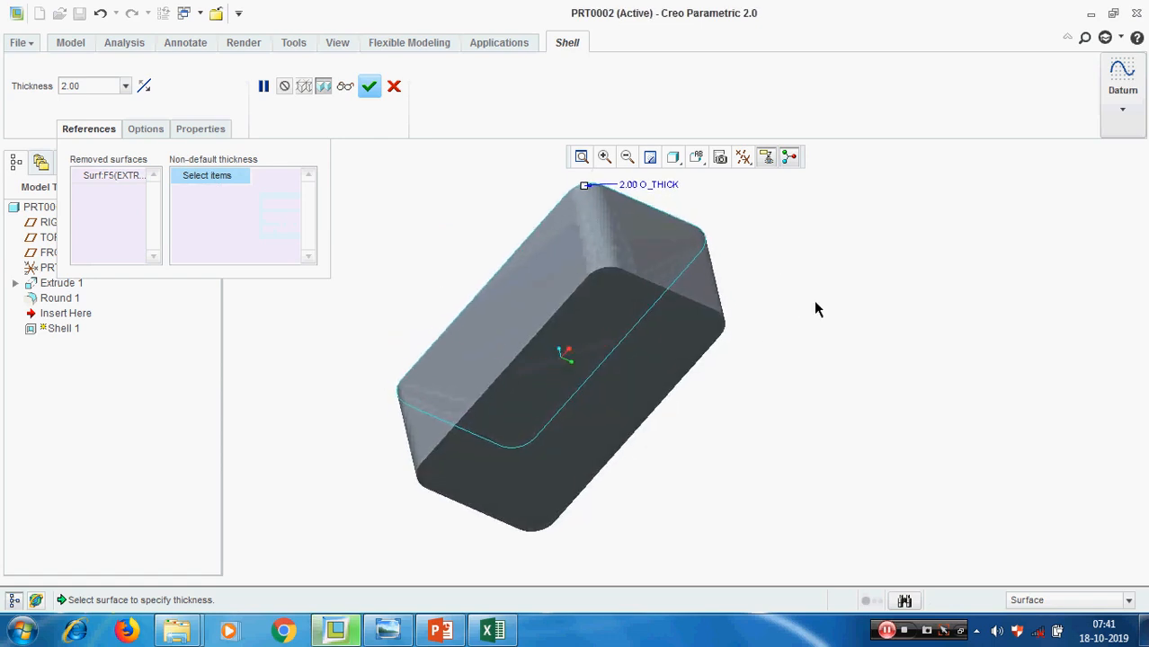
{"action": "left_click", "coordinate": [679, 355]}
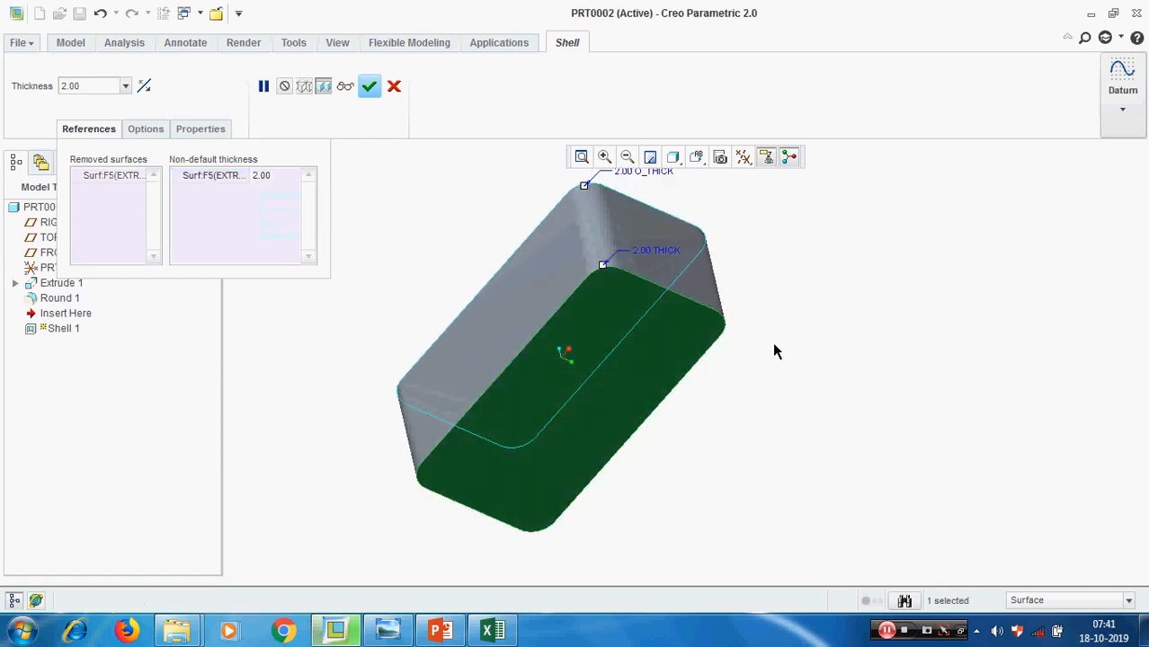
{"action": "left_click", "coordinate": [281, 179]}
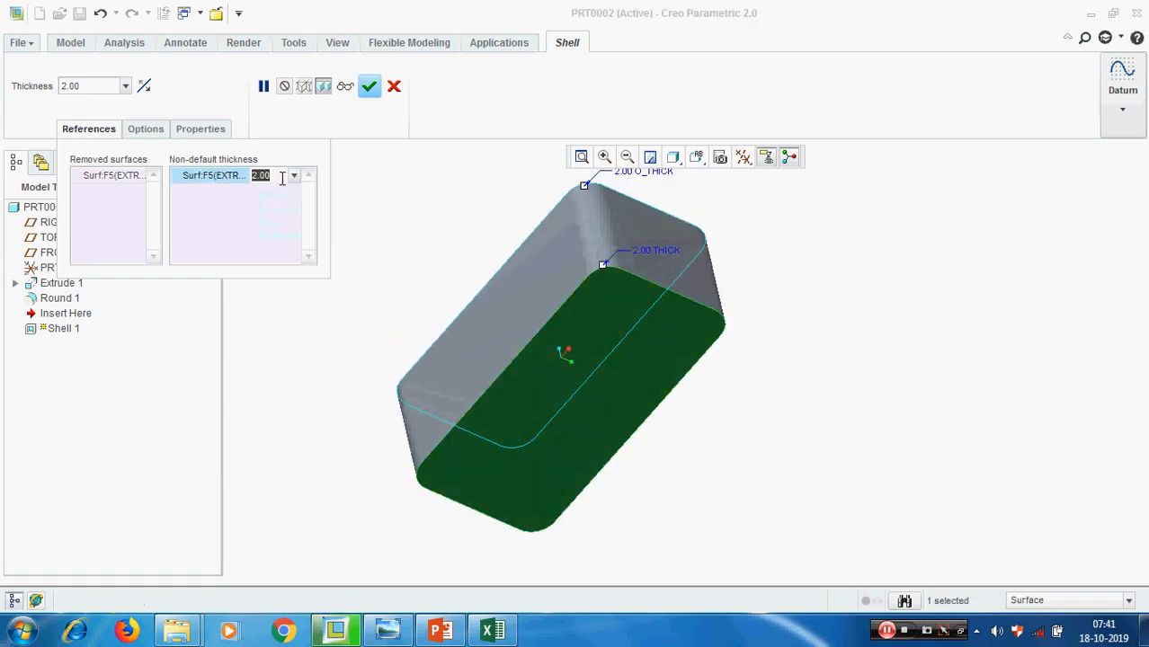
{"action": "type", "text": "5"}
{"action": "key", "text": "Return"}
{"action": "middle_click_drag", "start_coordinate": [741, 370], "coordinate": [820, 457]}
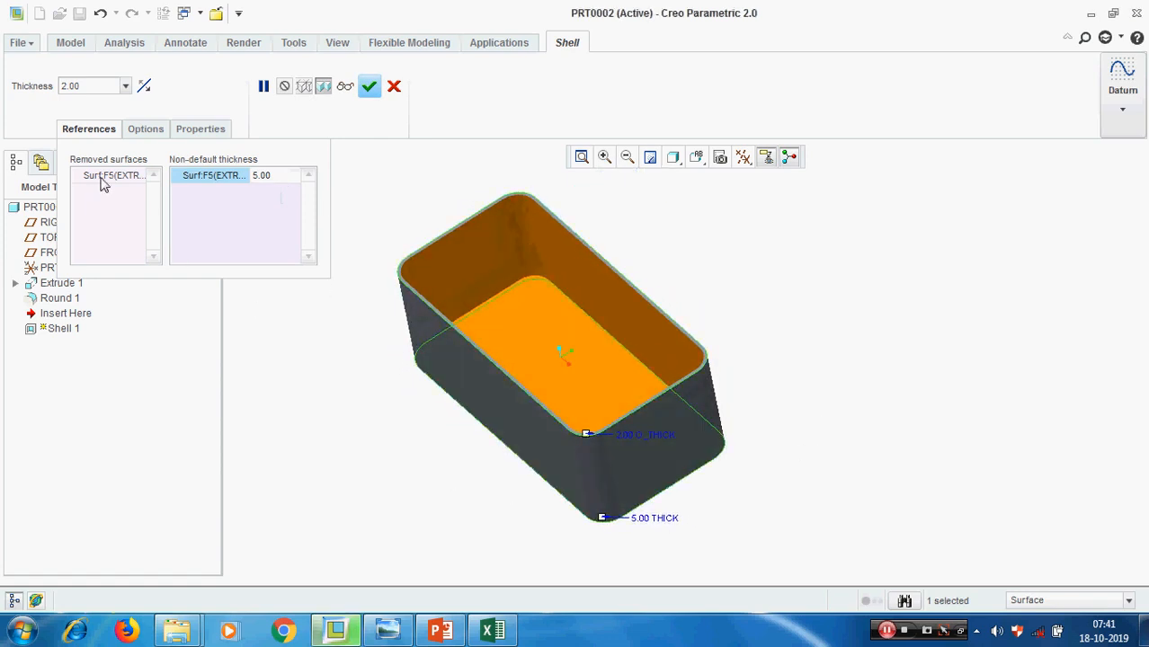
{"action": "left_click", "coordinate": [370, 85]}
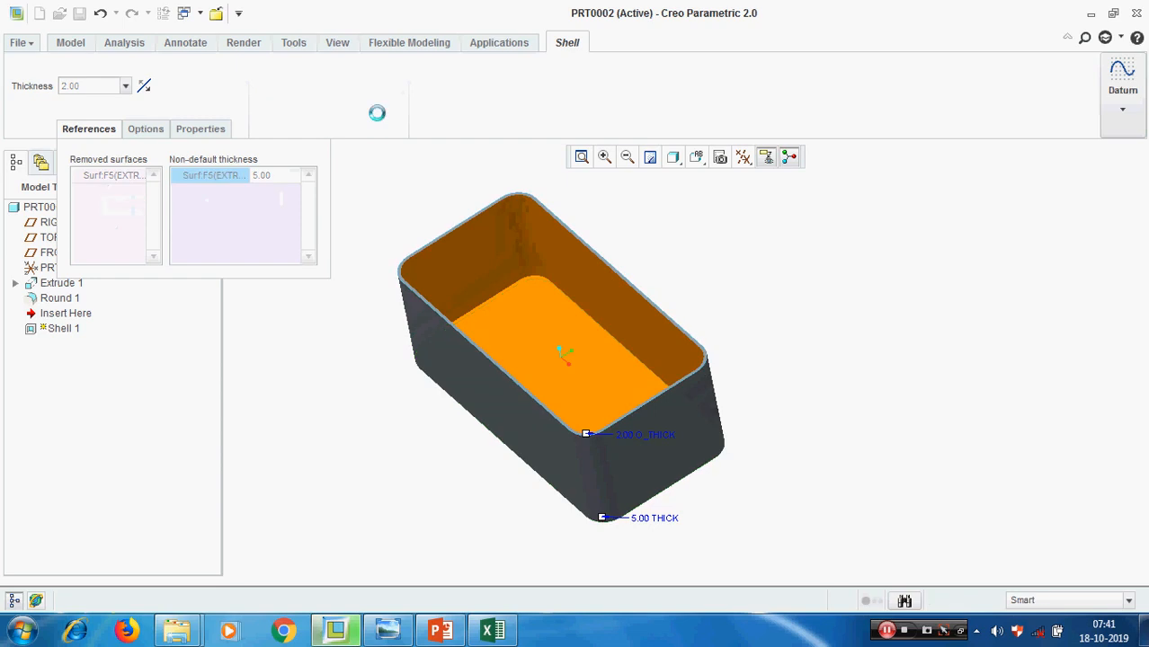
Change the display style of the shelled box
{"action": "left_click", "coordinate": [871, 362]}
{"action": "middle_click_drag", "start_coordinate": [870, 362], "coordinate": [884, 338]}
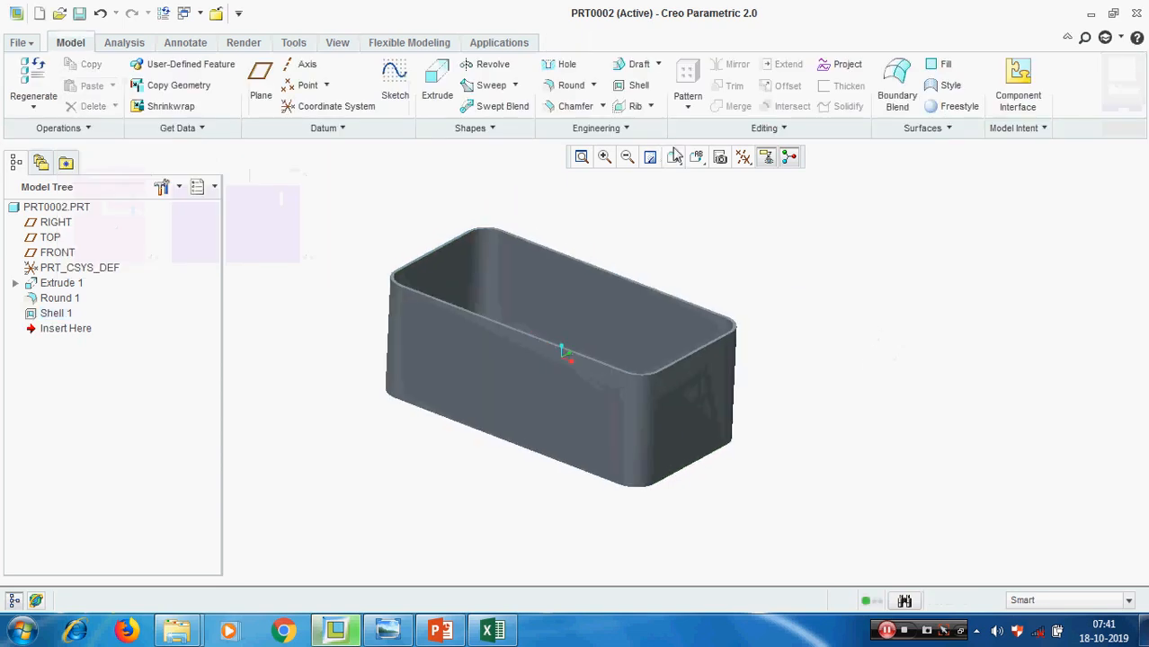
{"action": "left_click", "coordinate": [675, 156]}
{"action": "left_click", "coordinate": [738, 237]}
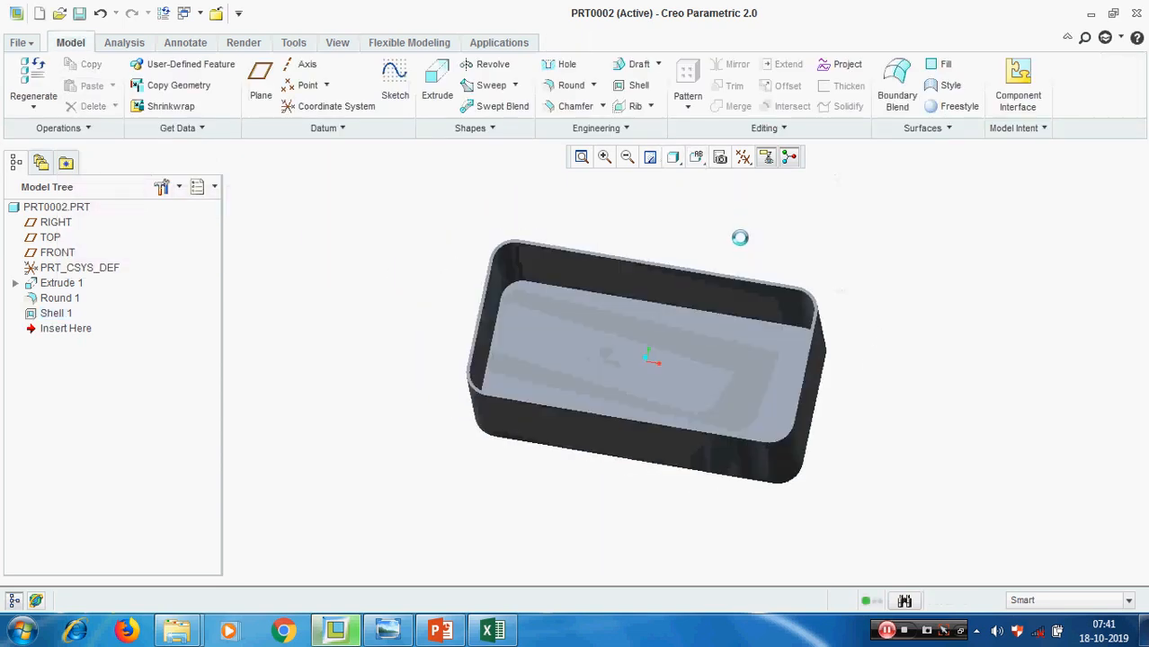
{"action": "middle_click_drag", "start_coordinate": [786, 379], "coordinate": [674, 349]}
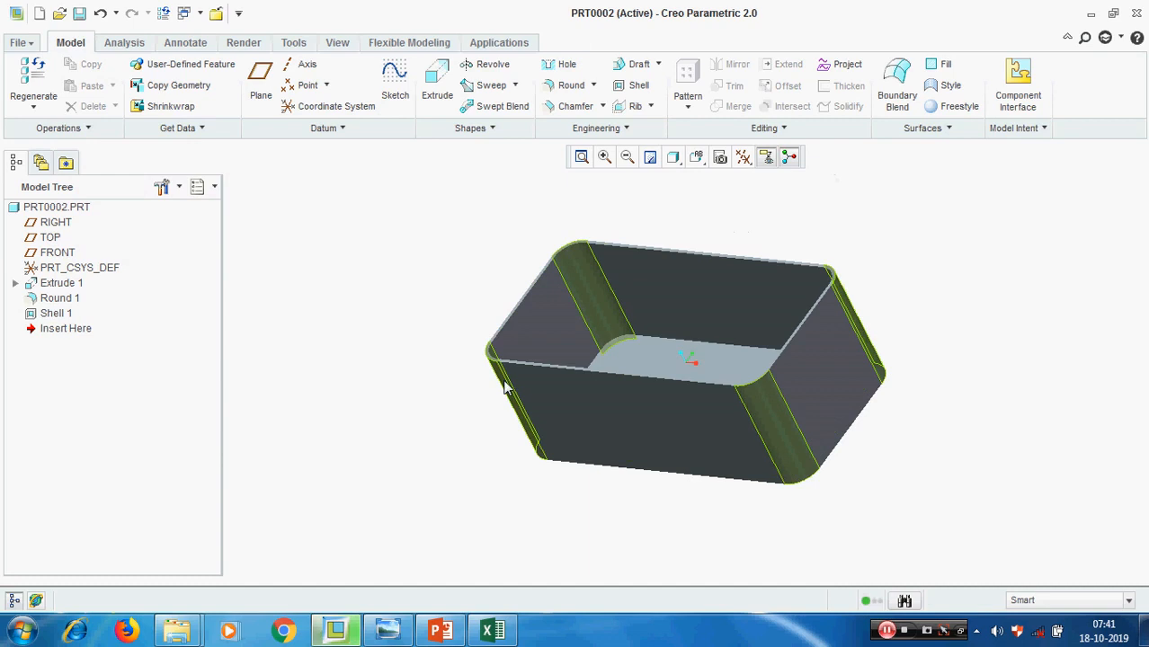
{"action": "scroll", "coordinate": [503, 386], "scroll_direction": "up", "scroll_amount": 3}
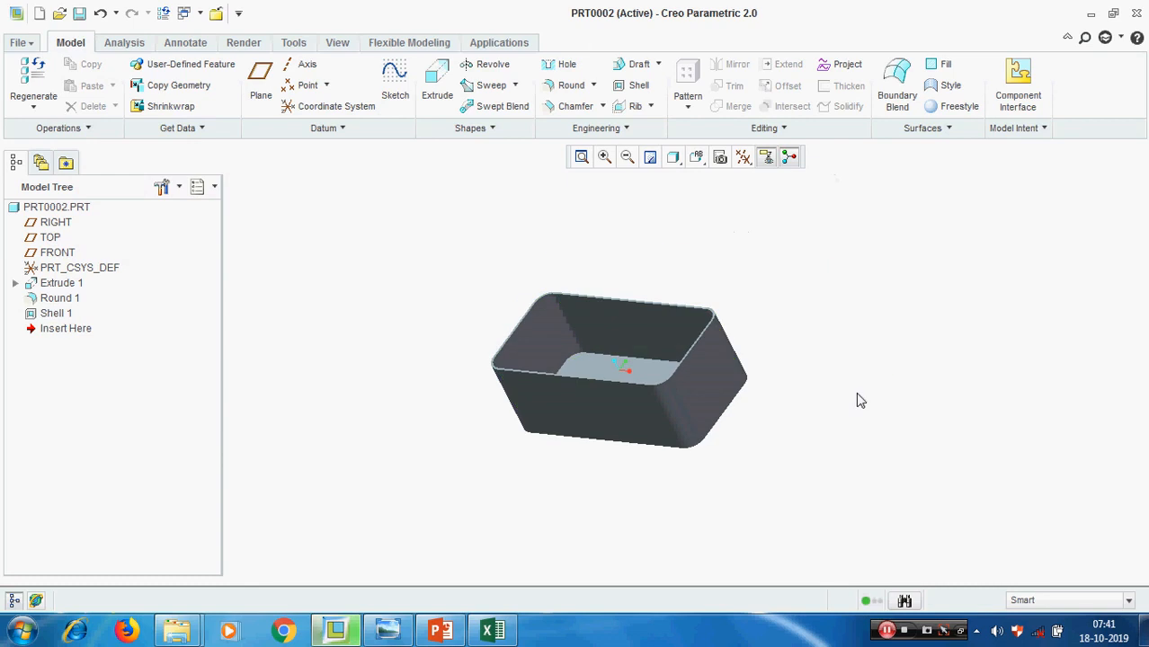
Create a new cross section named A for the shelled box in the View Manager
{"action": "left_click", "coordinate": [337, 43]}
{"action": "left_click", "coordinate": [516, 77]}
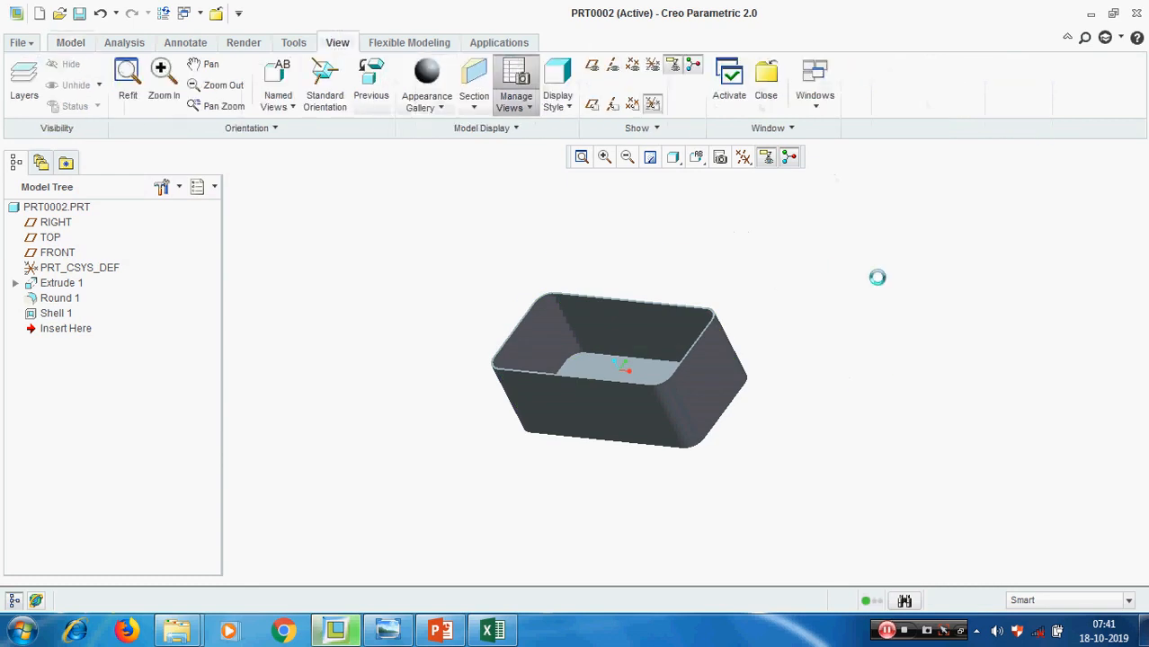
{"action": "left_click", "coordinate": [1007, 165]}
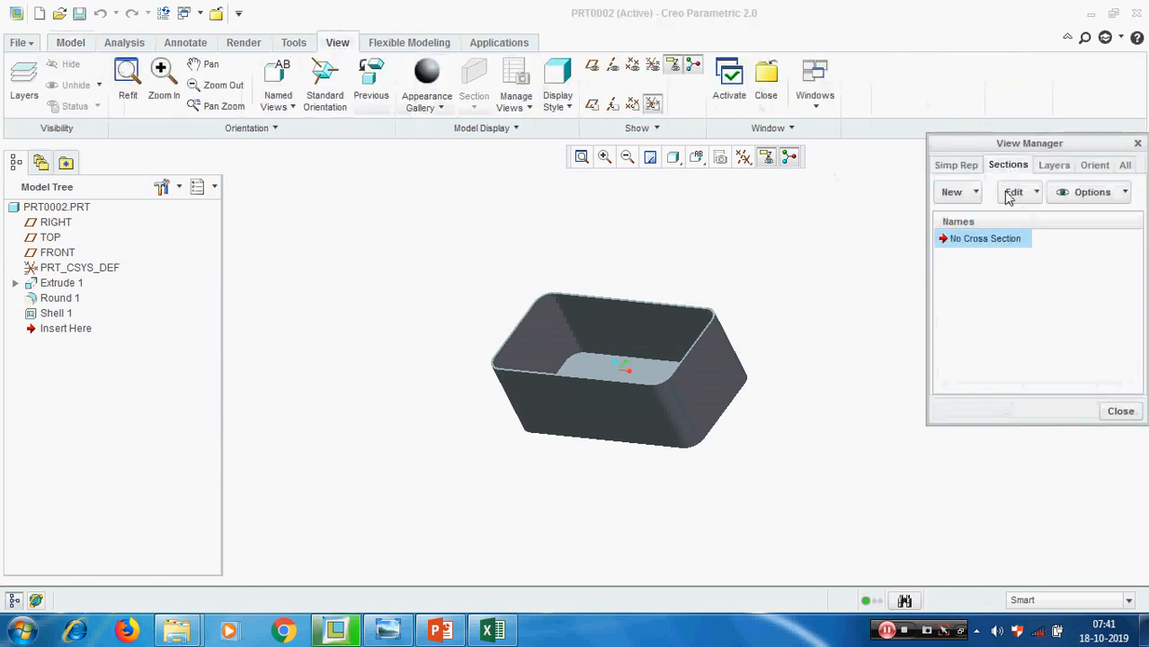
{"action": "left_click", "coordinate": [974, 192]}
{"action": "left_click", "coordinate": [970, 220]}
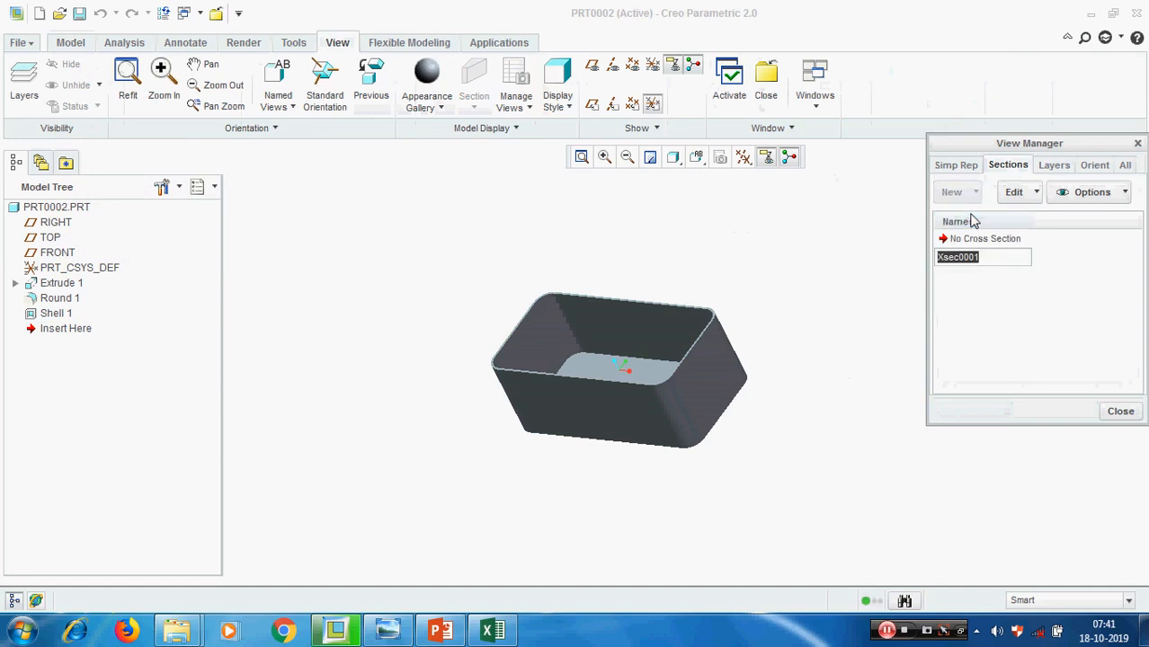
{"action": "type", "text": "a"}
{"action": "key", "text": "Return"}
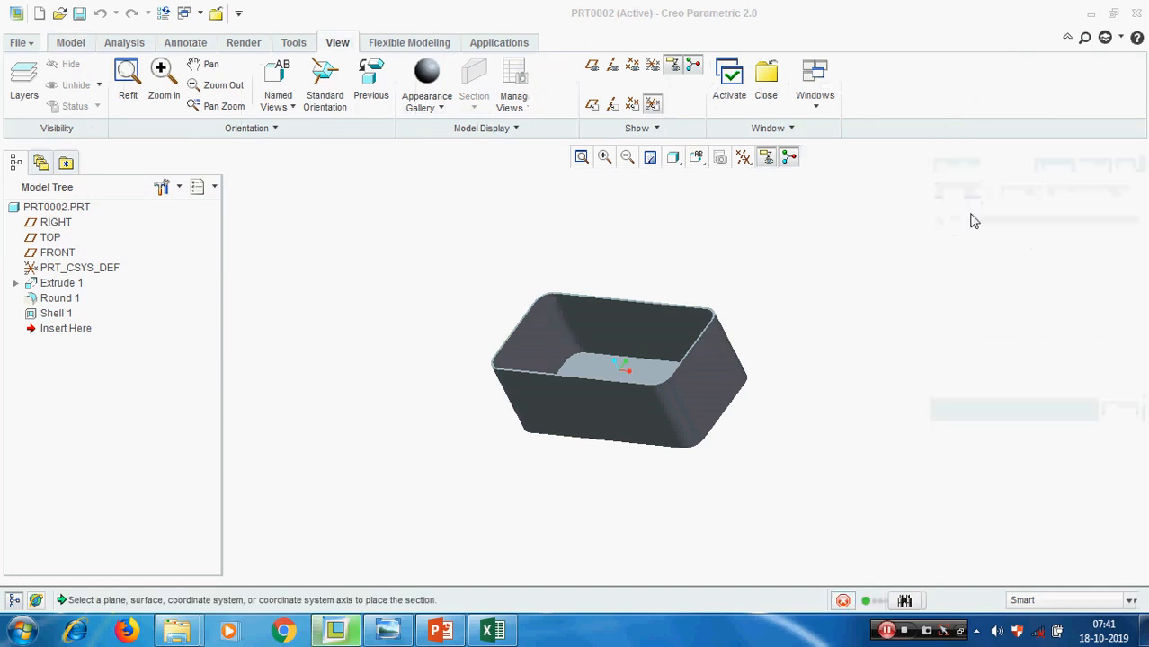
Show the datum planes and place section A on the TOP plane at zero offset
{"action": "left_click", "coordinate": [743, 158]}
{"action": "left_click", "coordinate": [780, 286]}
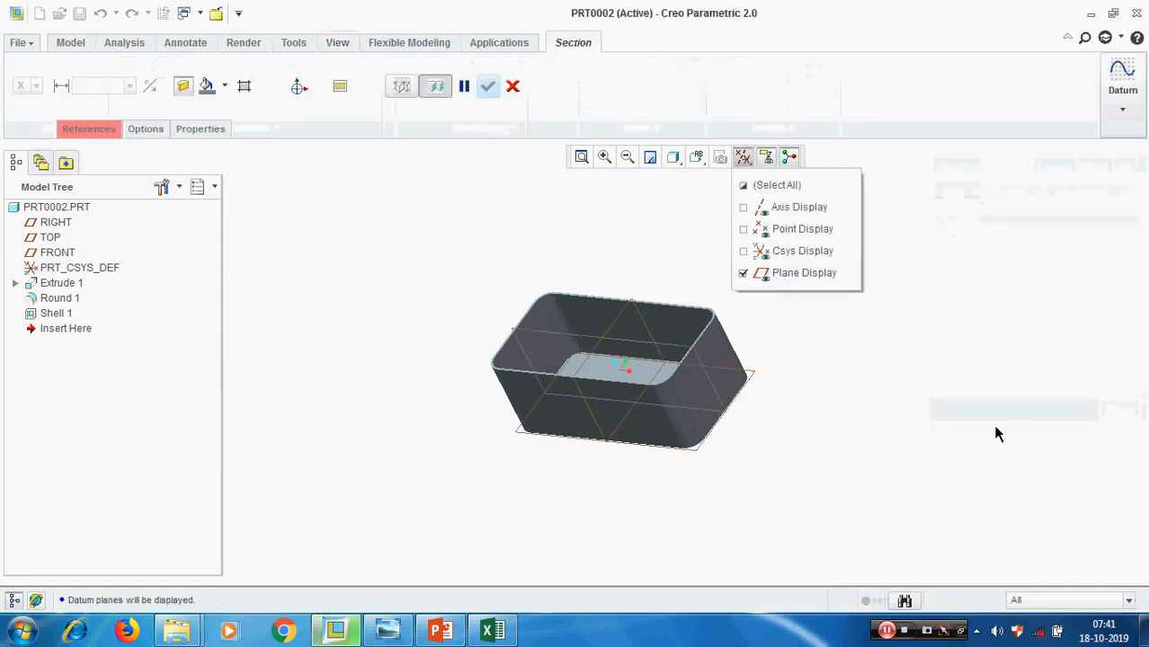
{"action": "left_click", "coordinate": [997, 432]}
{"action": "scroll", "coordinate": [526, 325], "scroll_direction": "up", "scroll_amount": 3}
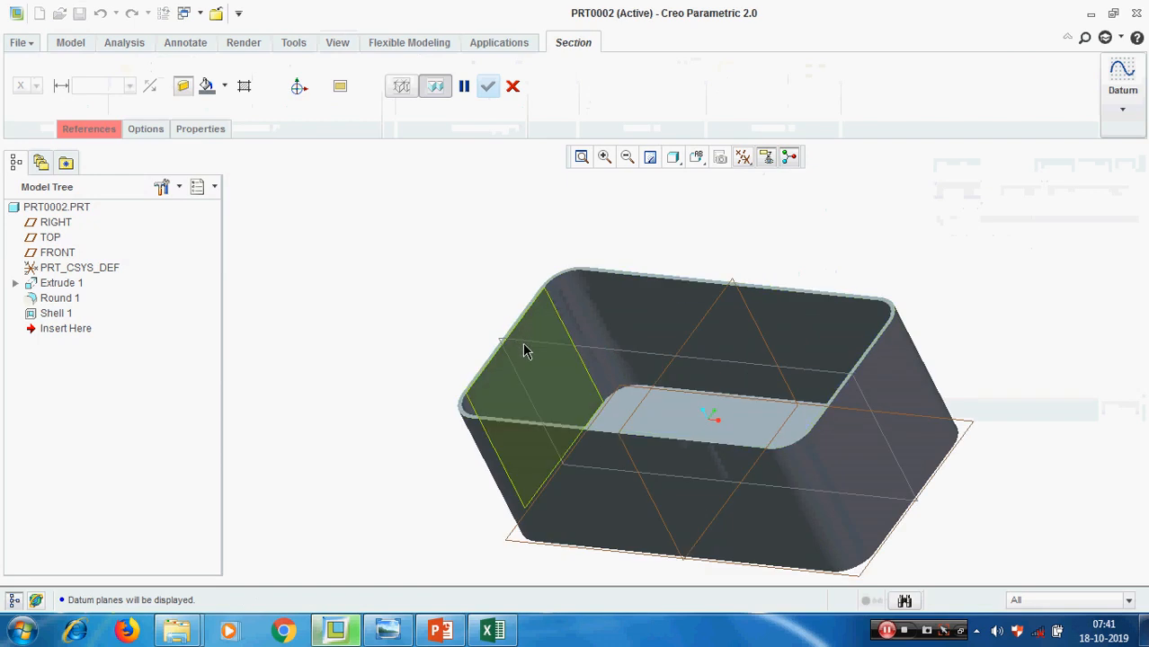
{"action": "left_click", "coordinate": [495, 337]}
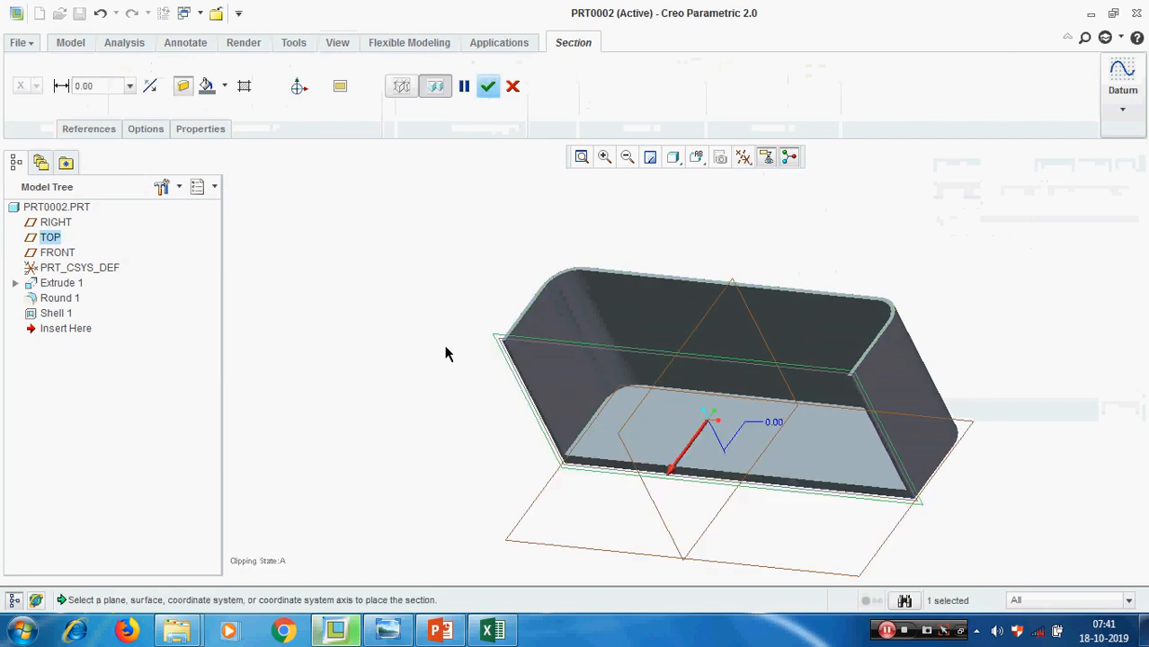
{"action": "left_click", "coordinate": [488, 89]}
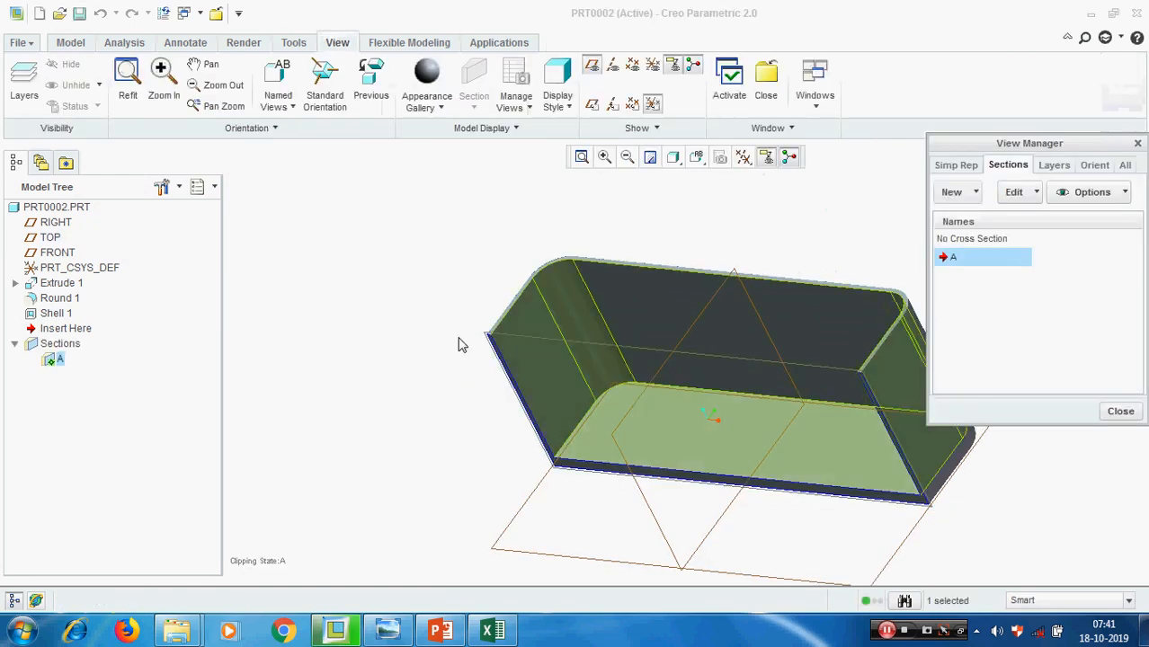
Examine the wall and floor thickness along the cut of section A, and close the View Manager
{"action": "scroll", "coordinate": [400, 286], "scroll_direction": "up", "scroll_amount": 2}
{"action": "scroll", "coordinate": [835, 486], "scroll_direction": "down", "scroll_amount": 2}
{"action": "scroll", "coordinate": [757, 403], "scroll_direction": "down", "scroll_amount": 3}
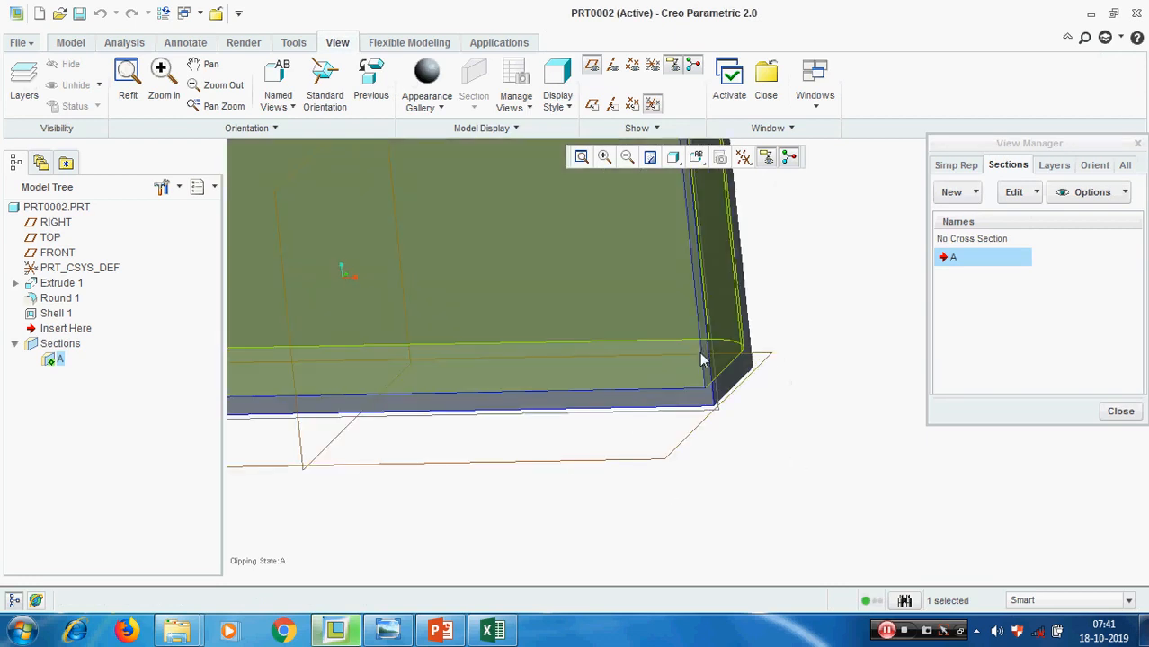
{"action": "scroll", "coordinate": [777, 451], "scroll_direction": "up", "scroll_amount": 3}
{"action": "middle_click_drag", "start_coordinate": [778, 452], "coordinate": [825, 465]}
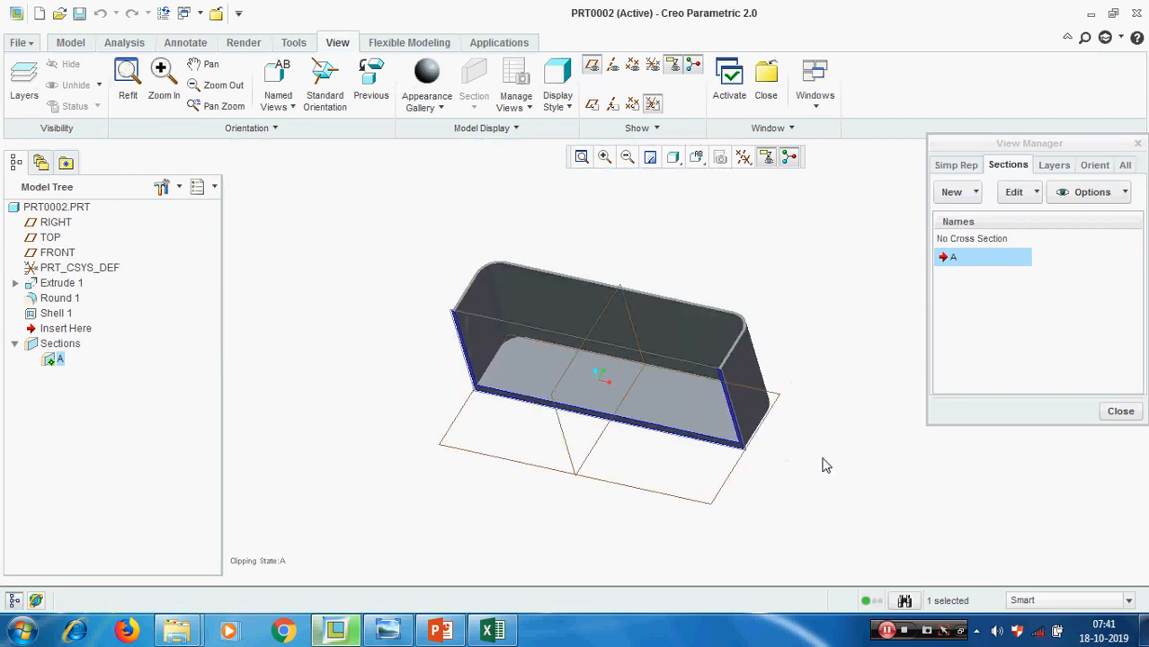
{"action": "left_click", "coordinate": [1120, 417]}
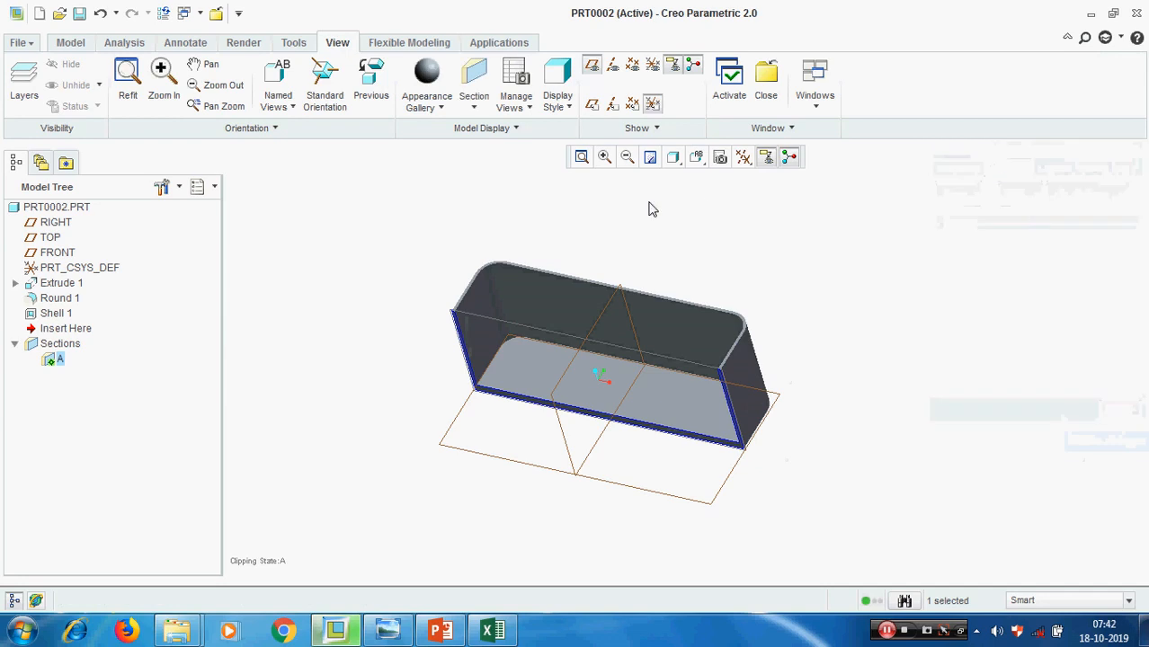
Activate No Cross Section to show the whole box again and hide the datum planes
{"action": "left_click", "coordinate": [512, 90]}
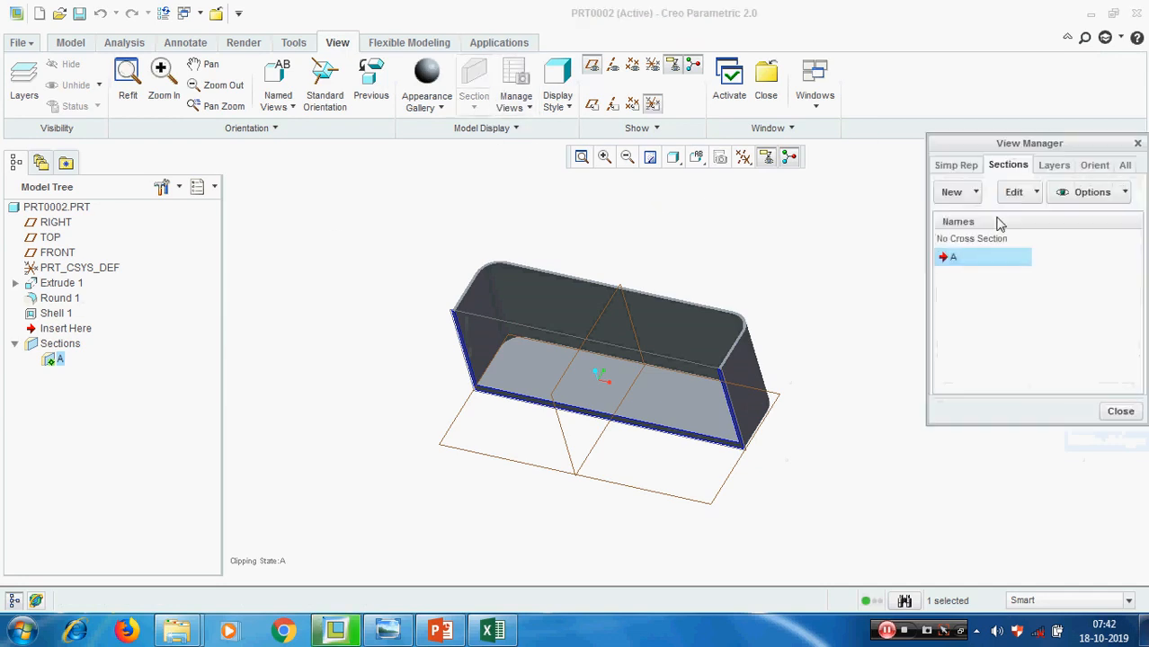
{"action": "double_click", "coordinate": [985, 241]}
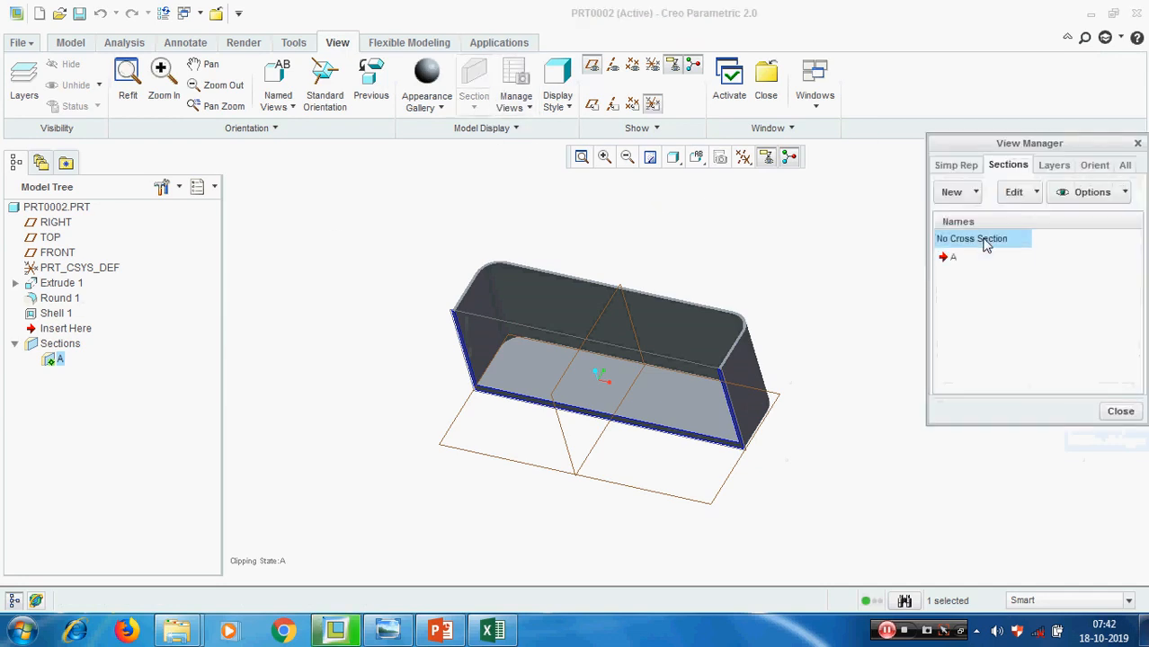
{"action": "left_click", "coordinate": [1120, 412]}
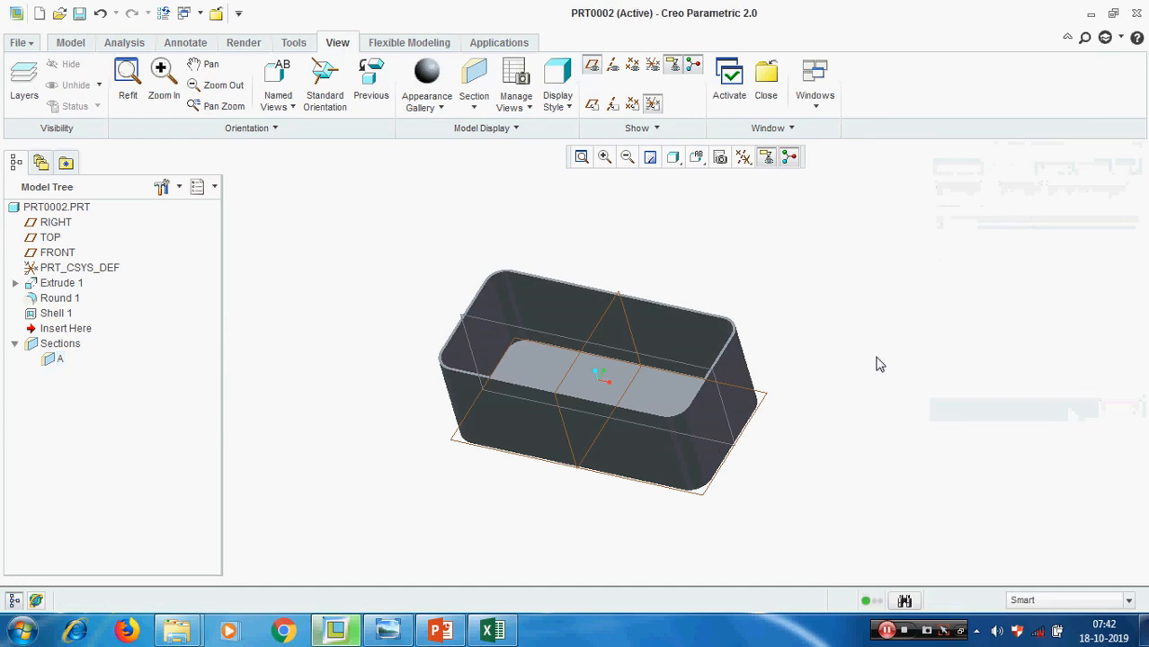
{"action": "left_click", "coordinate": [743, 158]}
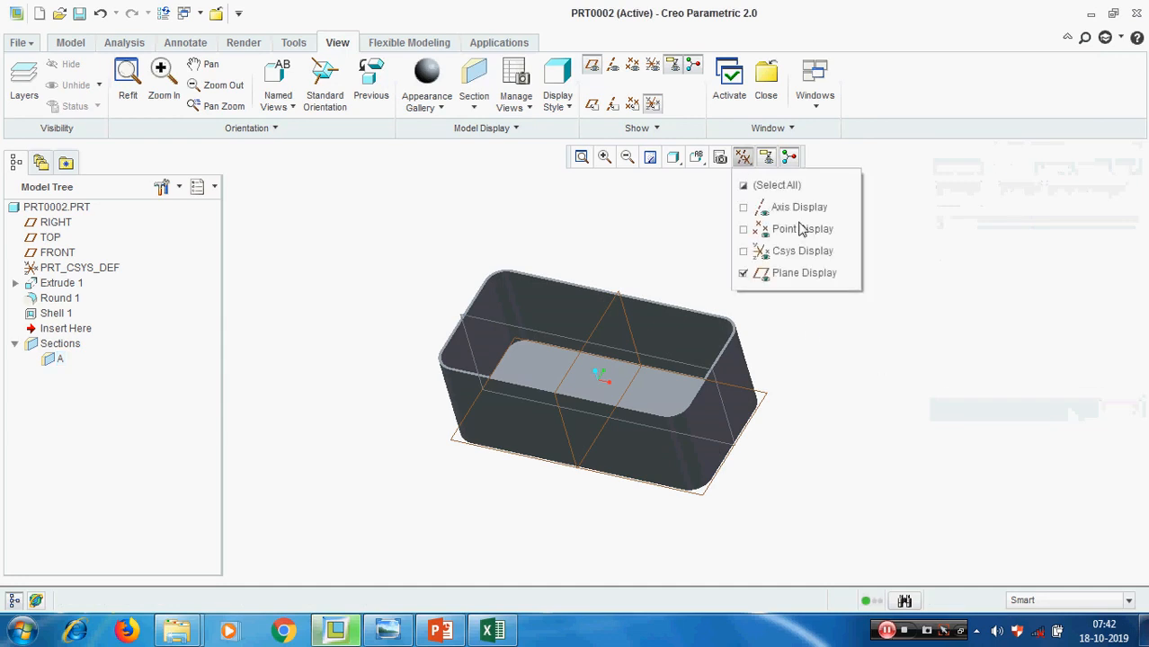
{"action": "left_click", "coordinate": [782, 272]}
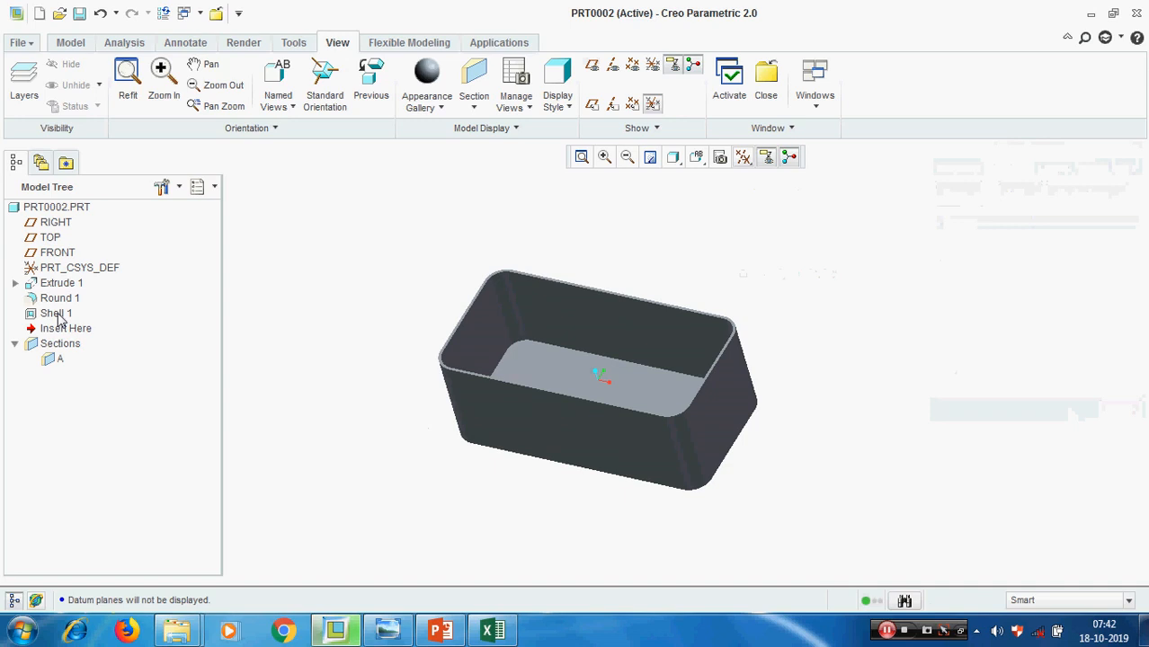
{"action": "left_click", "coordinate": [440, 631]}
{"action": "left_click", "coordinate": [441, 633]}
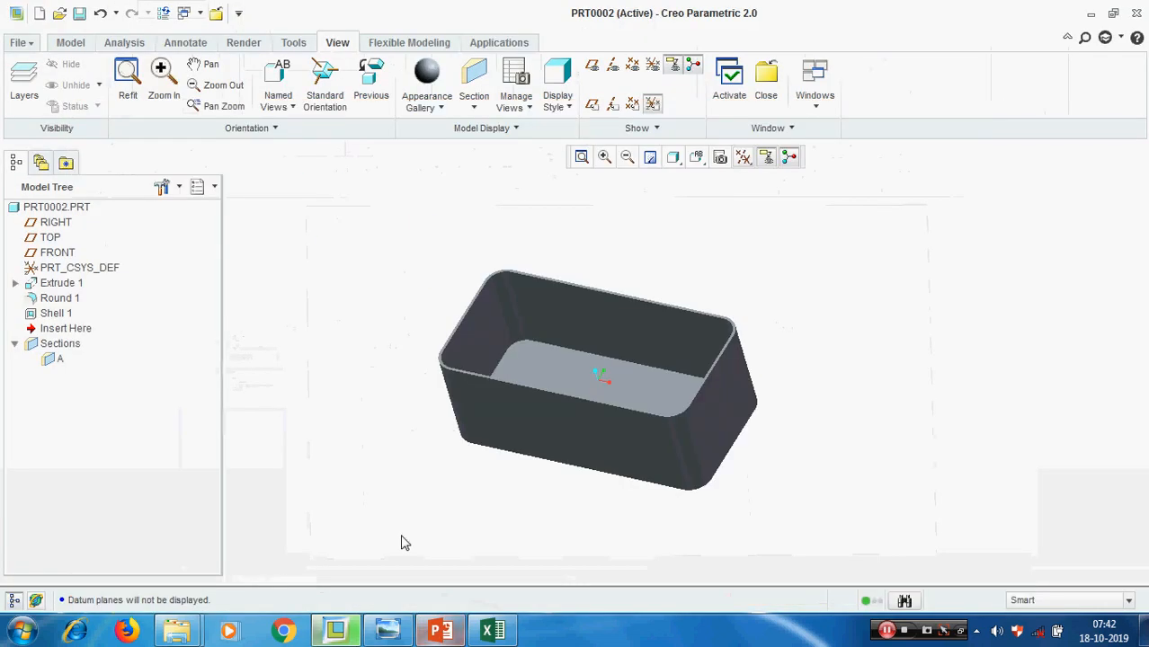
Delete Extrude 1 together with its dependent round and shell features
{"action": "right_click", "coordinate": [56, 285]}
{"action": "left_click", "coordinate": [108, 316]}
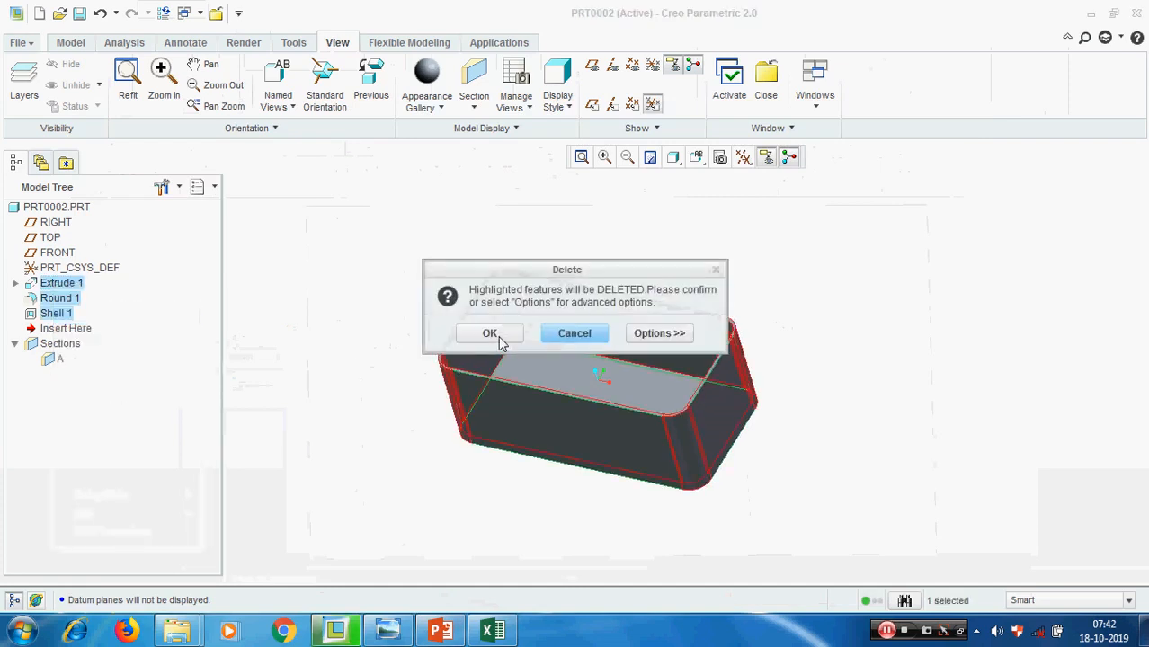
{"action": "left_click", "coordinate": [490, 334]}
Display the datum planes and return the model to a default 3D orientation
{"action": "left_click", "coordinate": [743, 157]}
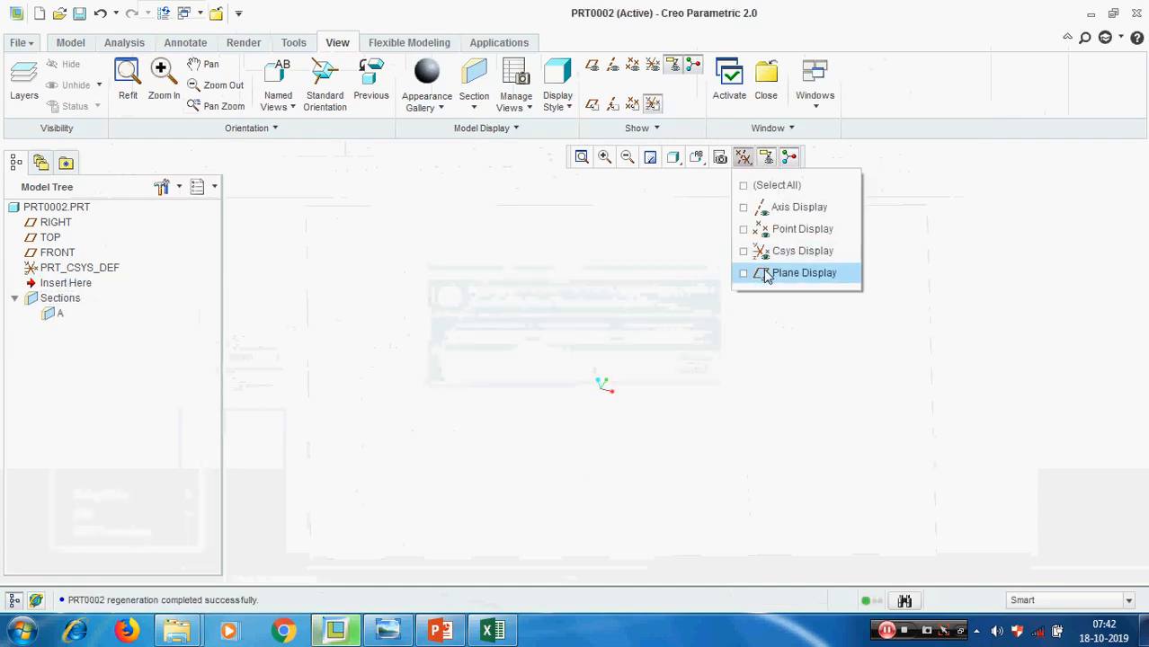
{"action": "left_click", "coordinate": [765, 273]}
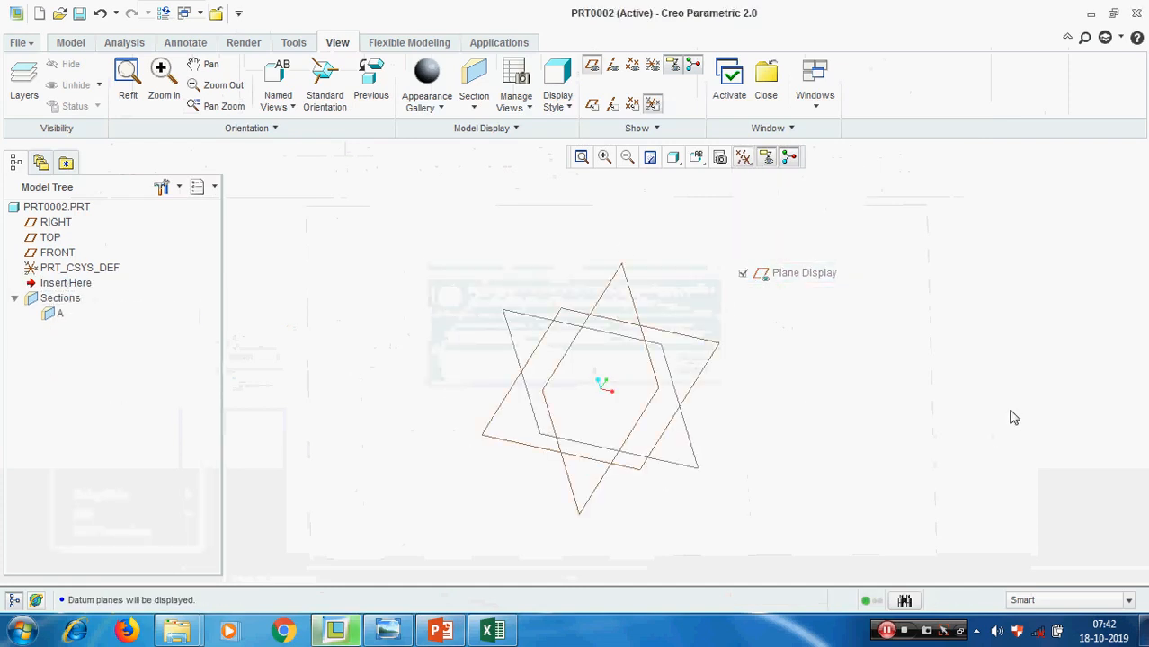
{"action": "left_click", "coordinate": [697, 158]}
{"action": "left_click", "coordinate": [713, 198]}
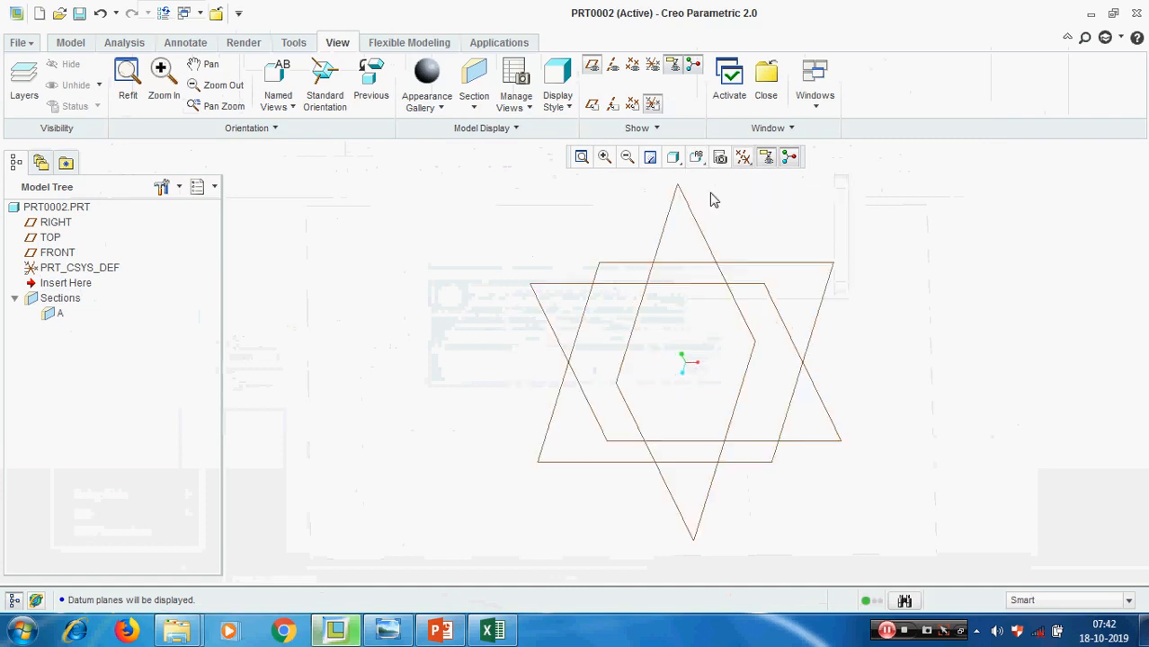
Start an extrusion and open its internal sketch on the FRONT plane
{"action": "left_click", "coordinate": [71, 44]}
{"action": "left_click", "coordinate": [431, 89]}
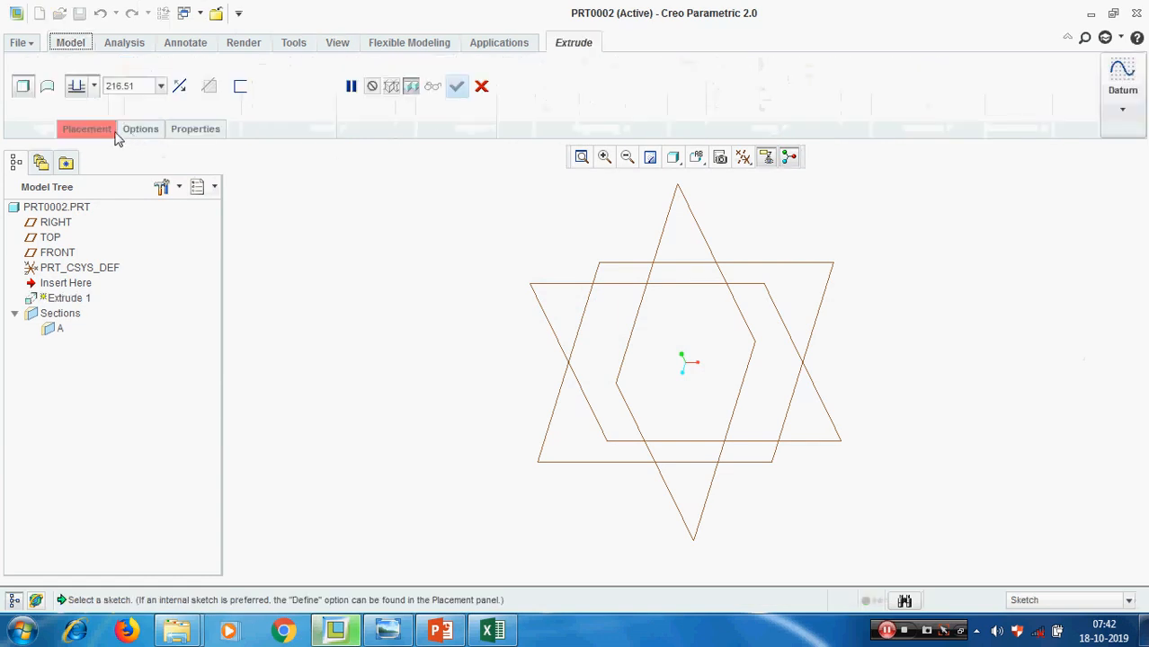
{"action": "left_click", "coordinate": [113, 132]}
{"action": "left_click", "coordinate": [225, 184]}
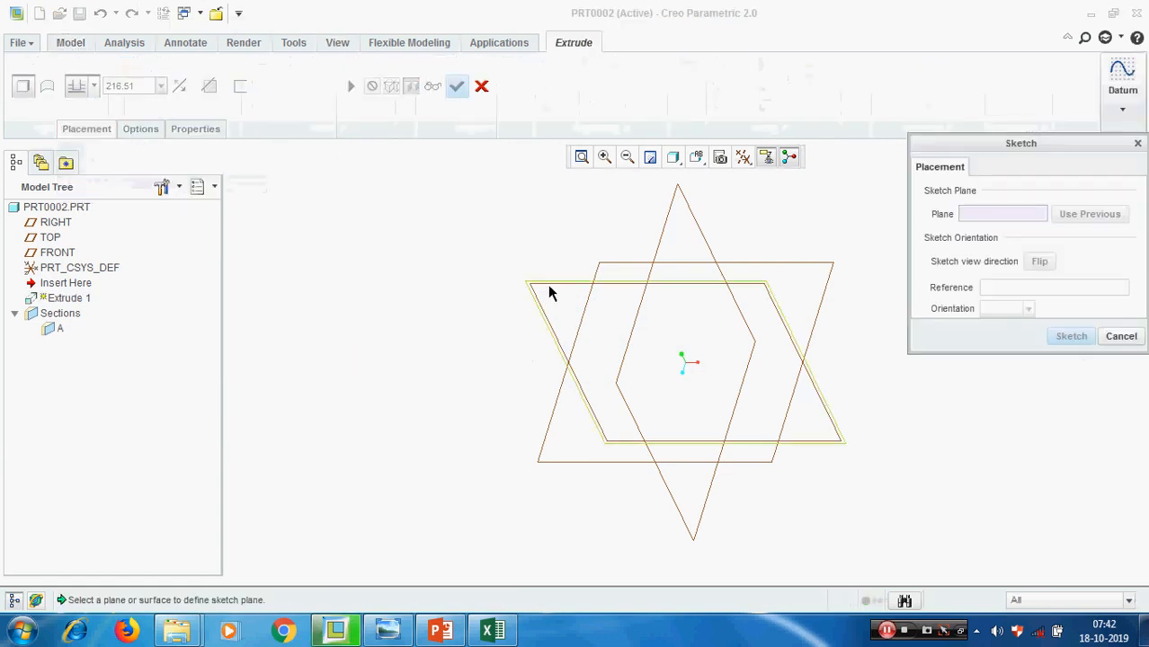
{"action": "left_click", "coordinate": [547, 284]}
{"action": "left_click", "coordinate": [1071, 337]}
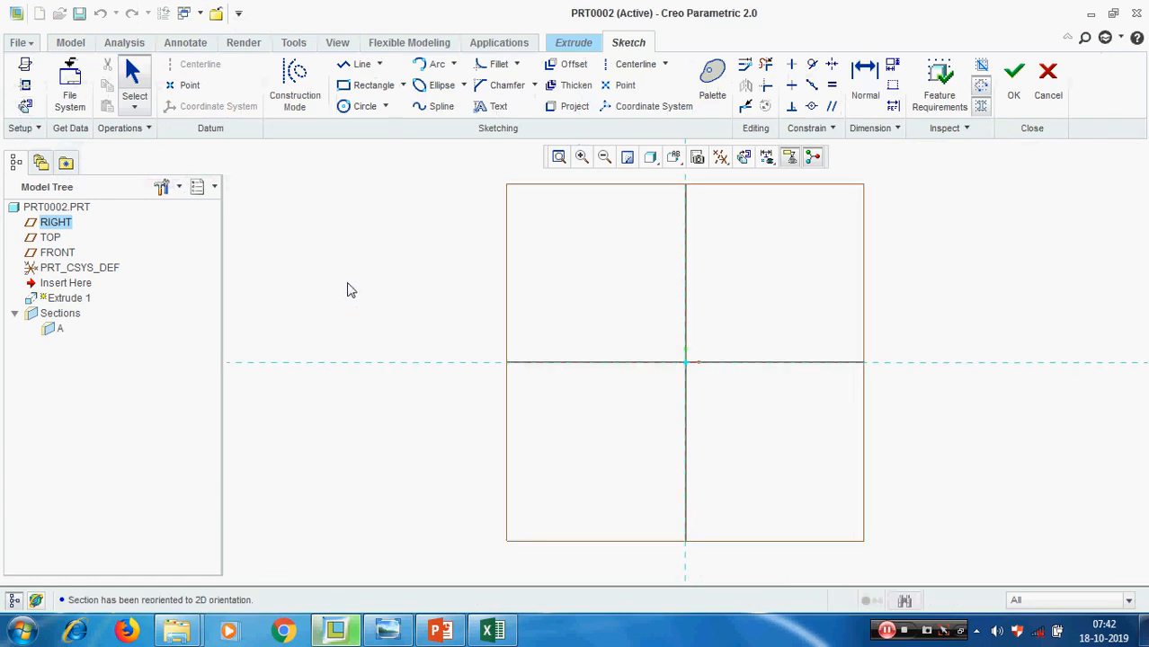
Sketch an open L profile from the origin with a horizontal line about 219 long and a vertical line about 170 high
{"action": "left_click", "coordinate": [355, 65]}
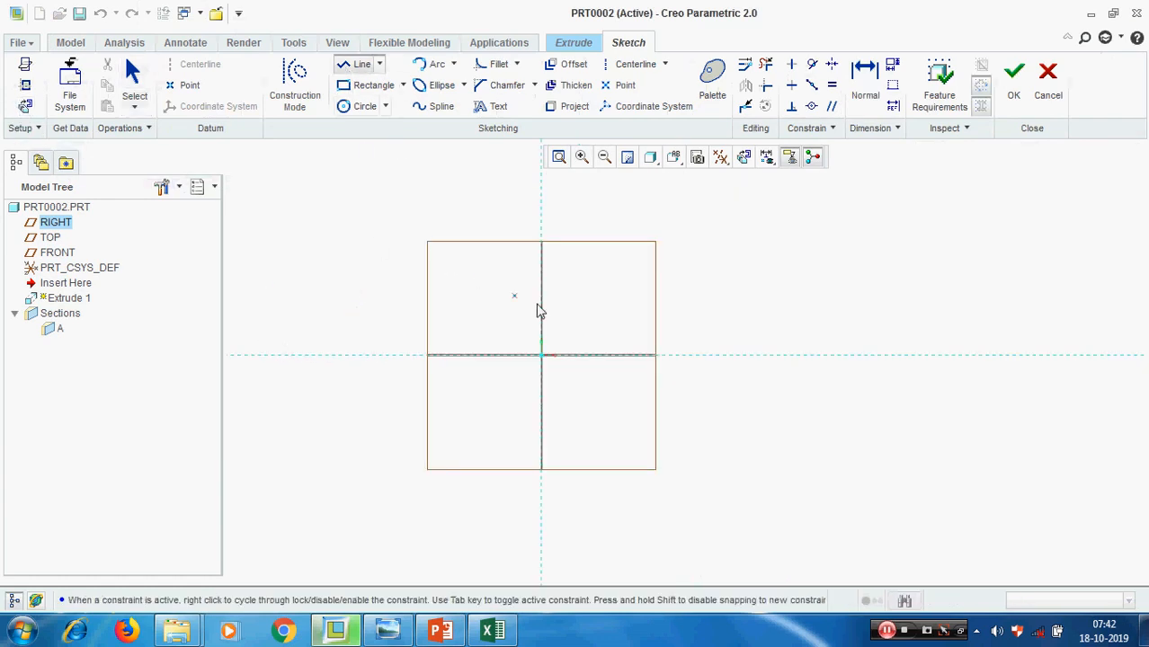
{"action": "left_click", "coordinate": [541, 355]}
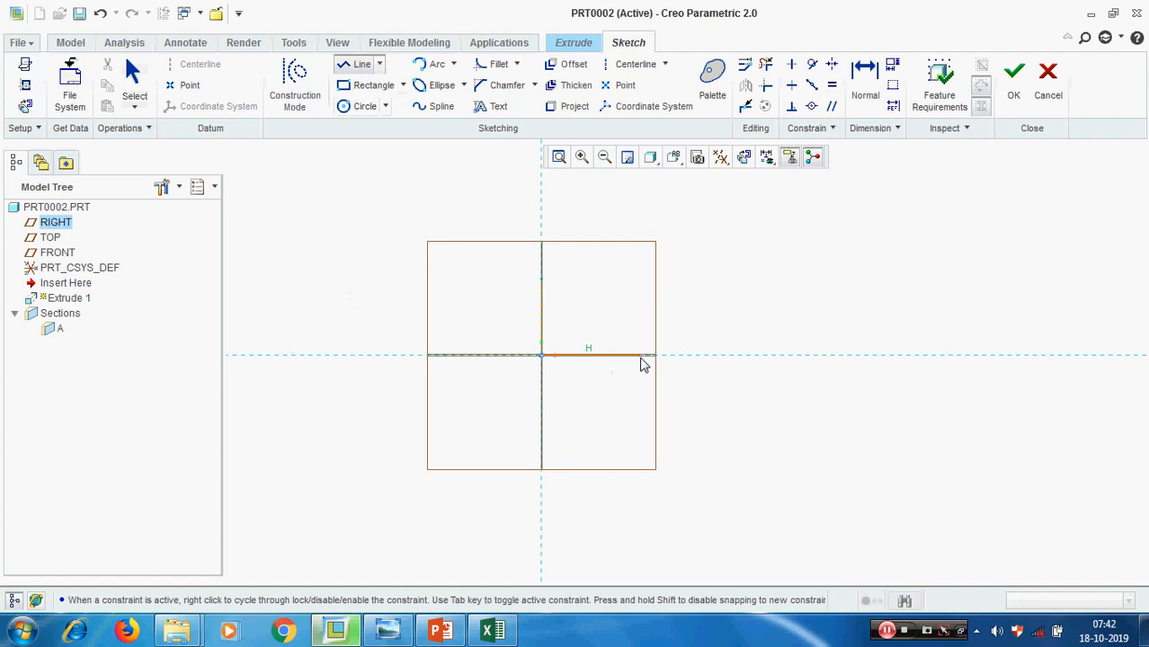
{"action": "left_click", "coordinate": [639, 364]}
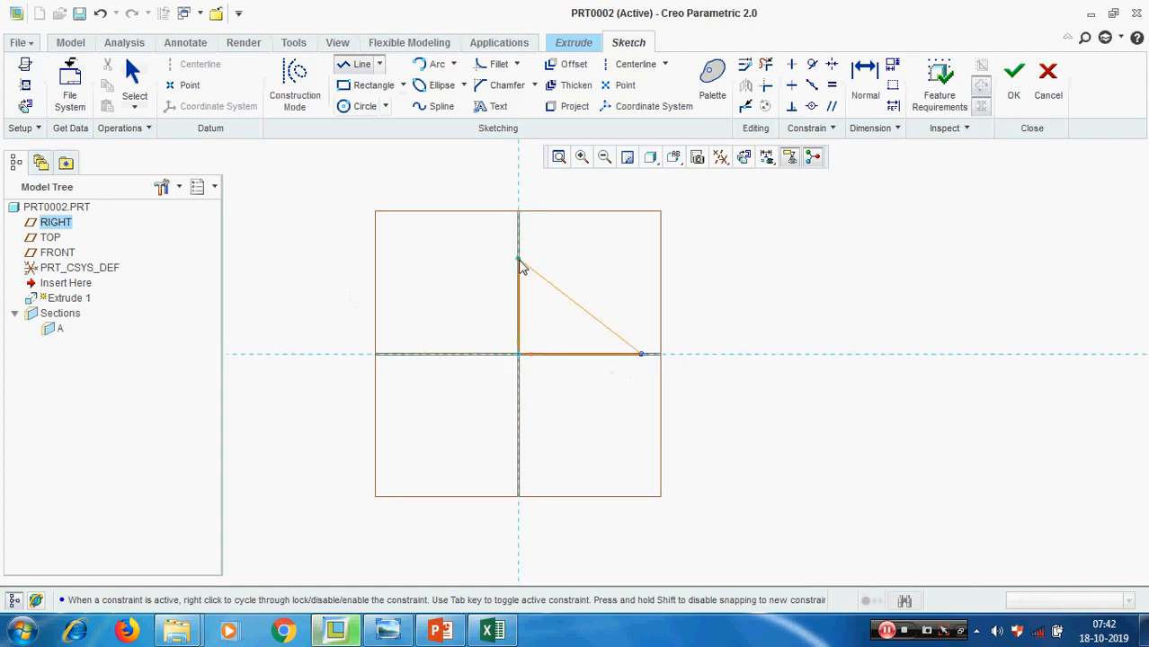
{"action": "middle_click", "coordinate": [639, 426]}
{"action": "middle_click", "coordinate": [672, 436]}
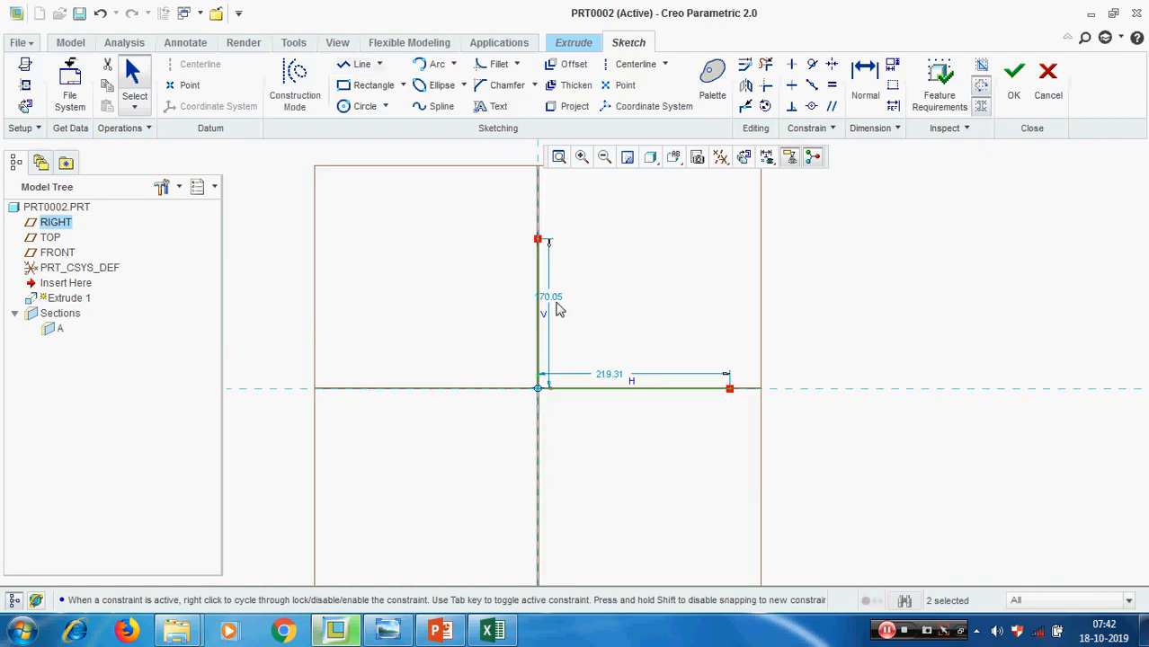
Set both the vertical and the horizontal line of the L profile to 100
{"action": "double_click", "coordinate": [550, 298]}
{"action": "type", "text": "100"}
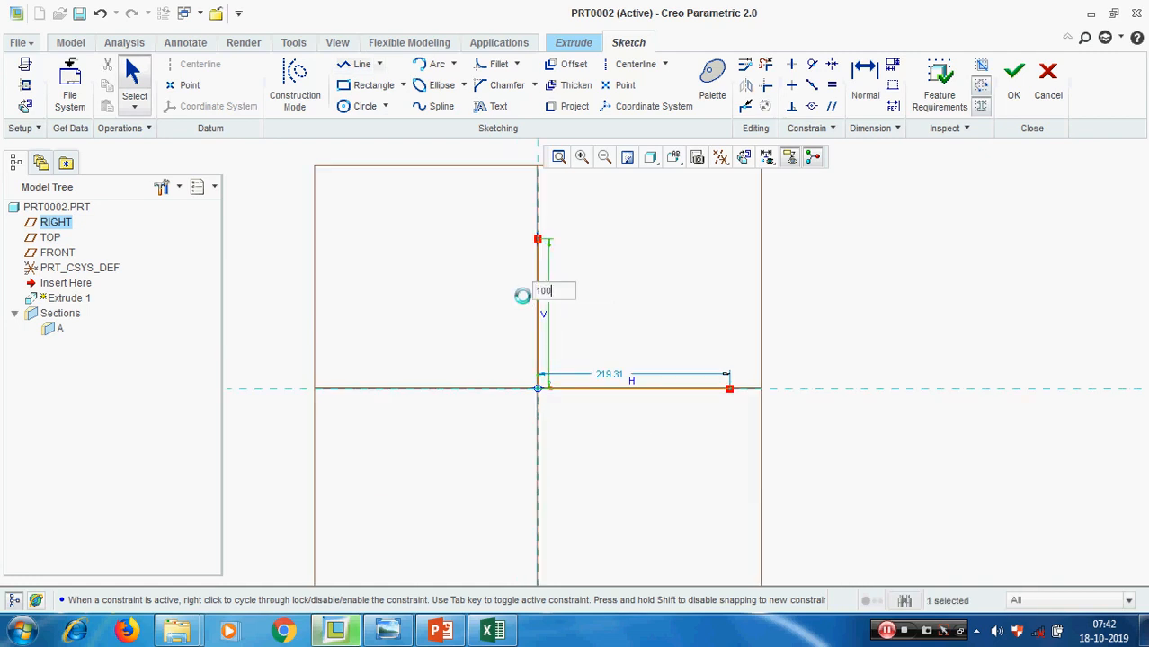
{"action": "key", "text": "Return"}
{"action": "double_click", "coordinate": [625, 439]}
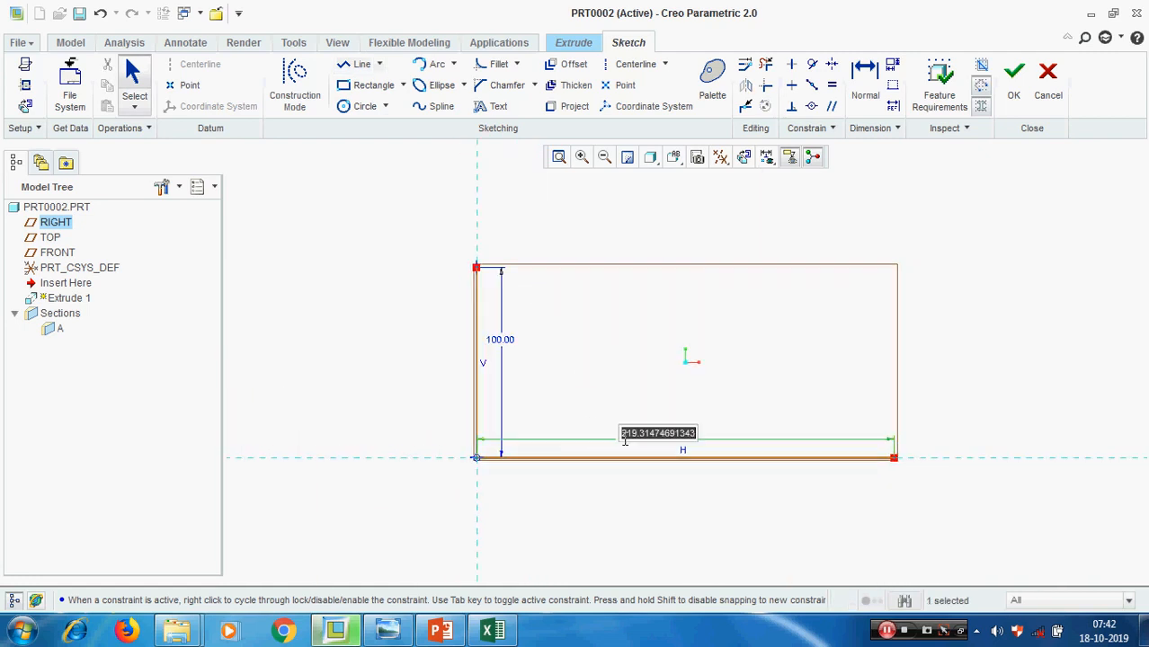
{"action": "type", "text": "100"}
{"action": "key", "text": "Return"}
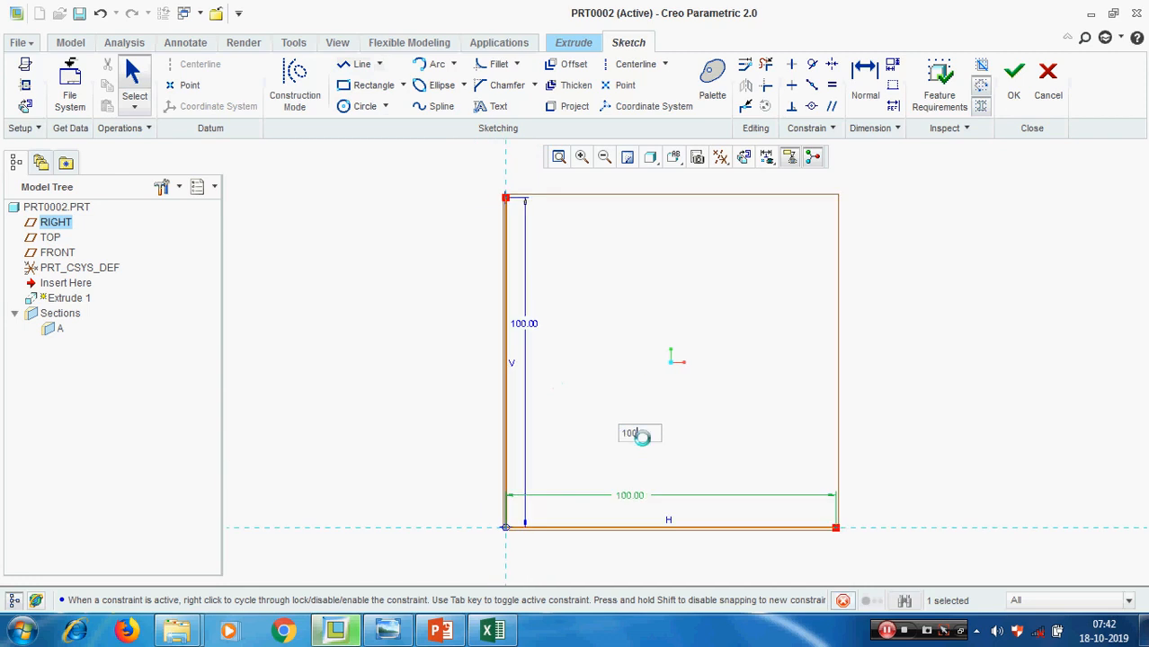
Decline the switch to a surface feature, close the L profile with a diagonal line between its open ends, and accept the sketch
{"action": "left_click", "coordinate": [1014, 79]}
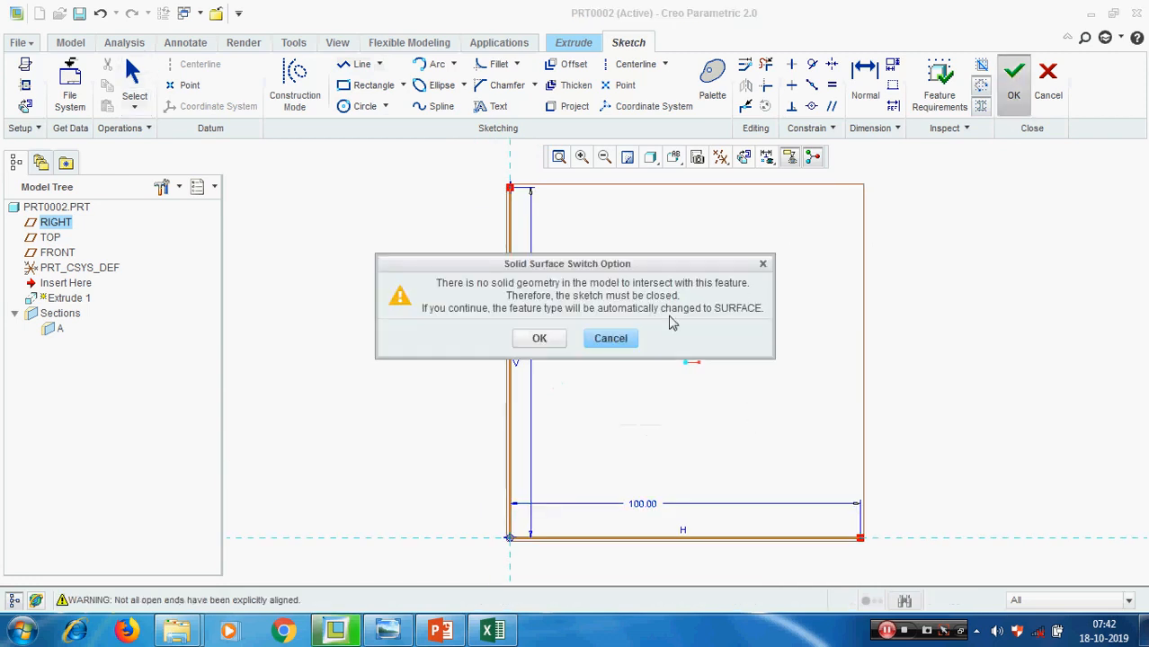
{"action": "left_click", "coordinate": [616, 346]}
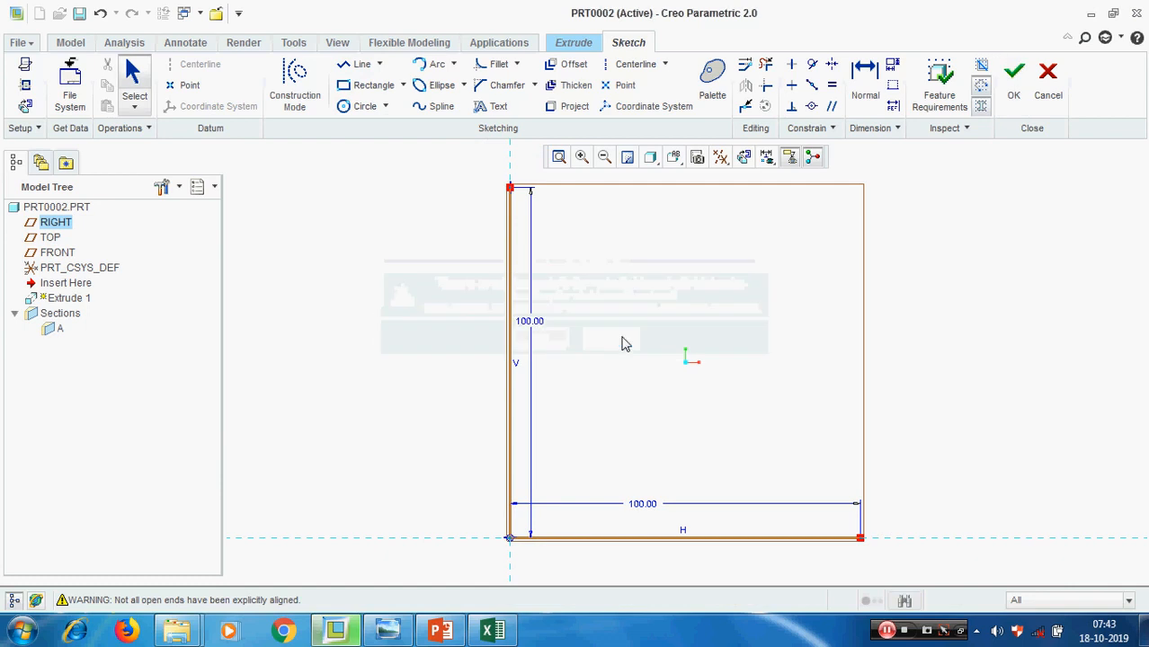
{"action": "left_click", "coordinate": [355, 64]}
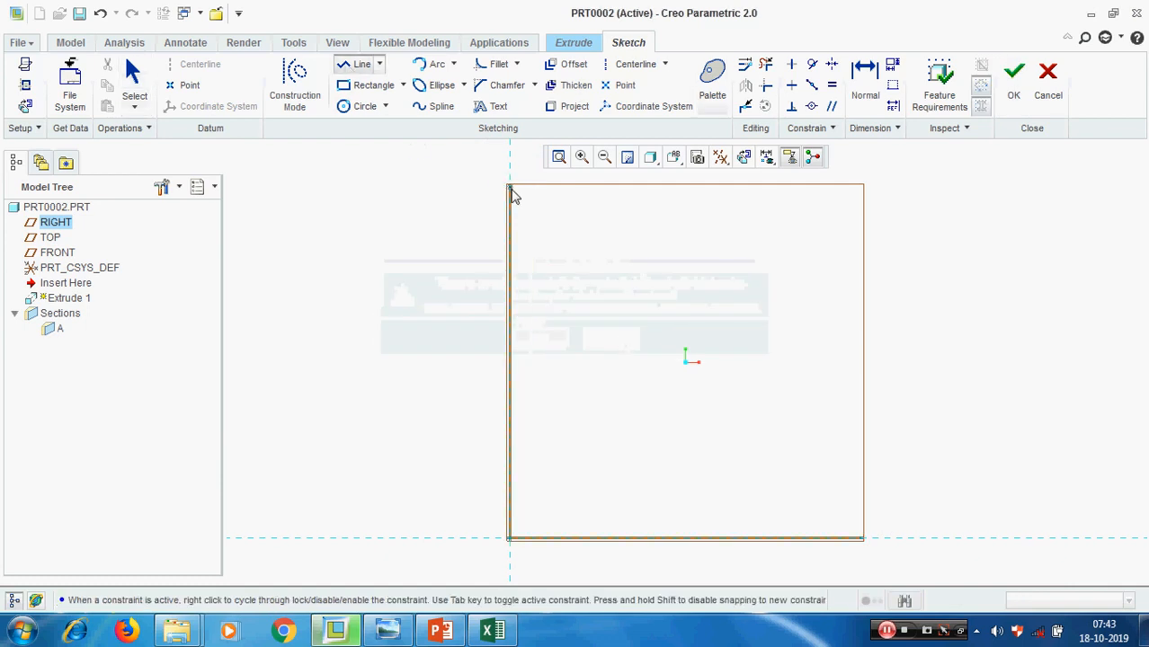
{"action": "left_click", "coordinate": [508, 186]}
{"action": "left_click", "coordinate": [863, 539]}
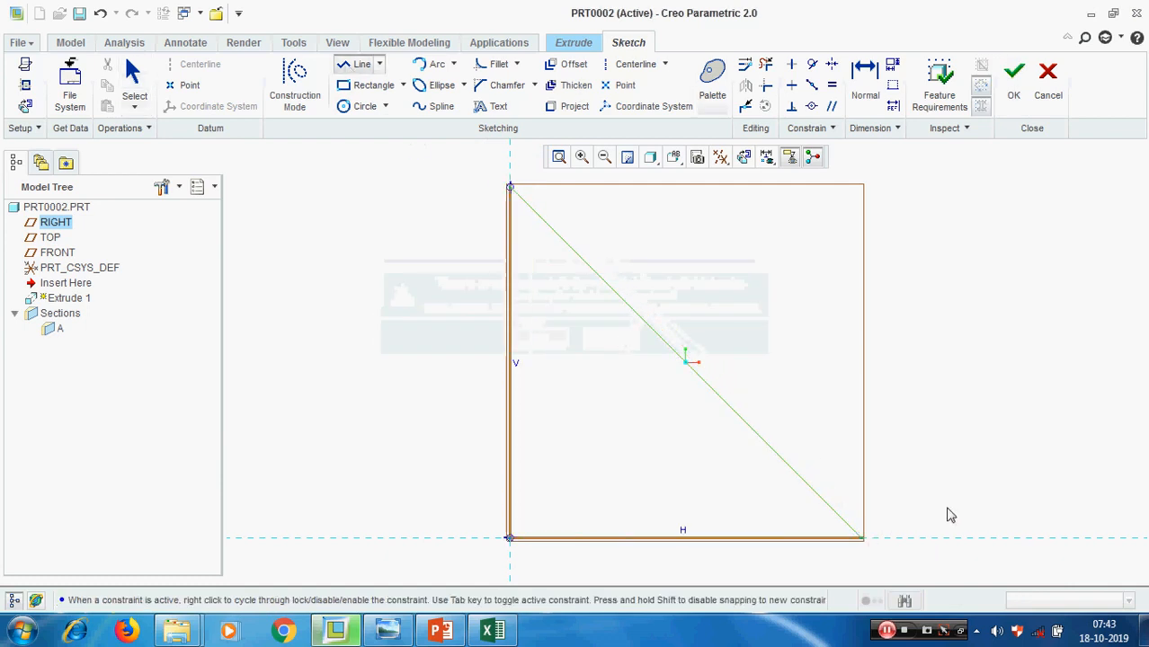
{"action": "middle_click", "coordinate": [968, 453]}
{"action": "left_click", "coordinate": [1013, 78]}
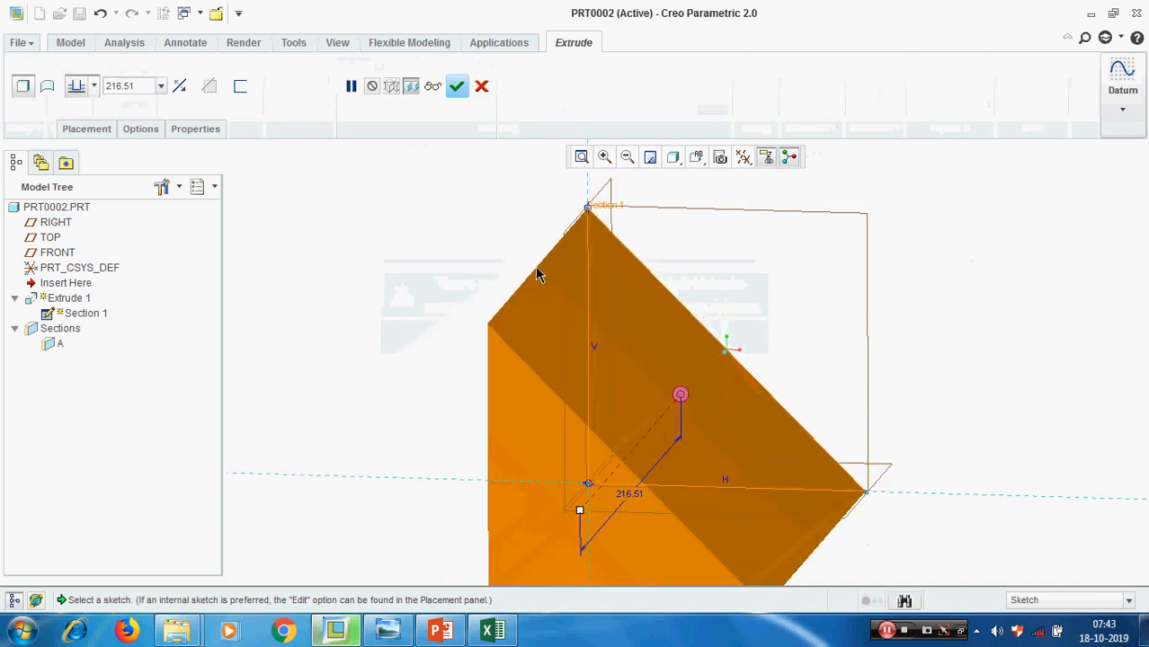
Turn on Thicken Sketch for the extrusion and delete the diagonal line from its internal sketch, leaving the open L profile
{"action": "left_click", "coordinate": [240, 87]}
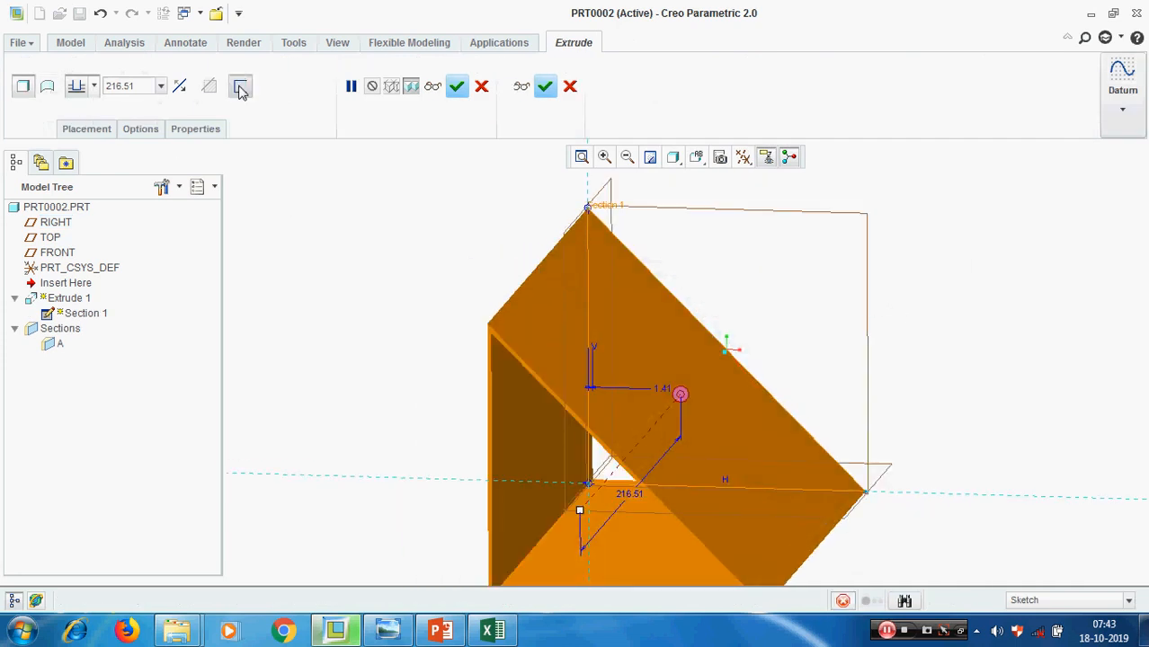
{"action": "left_click", "coordinate": [95, 128]}
{"action": "left_click", "coordinate": [235, 187]}
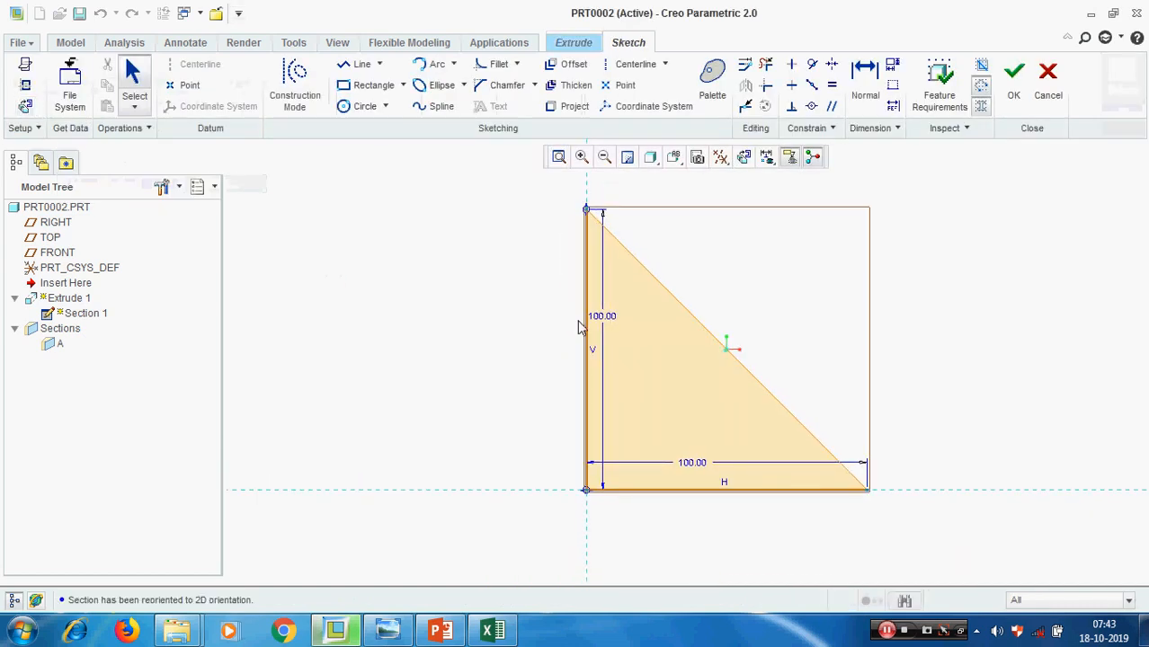
{"action": "left_click", "coordinate": [765, 64]}
{"action": "left_click", "coordinate": [723, 349]}
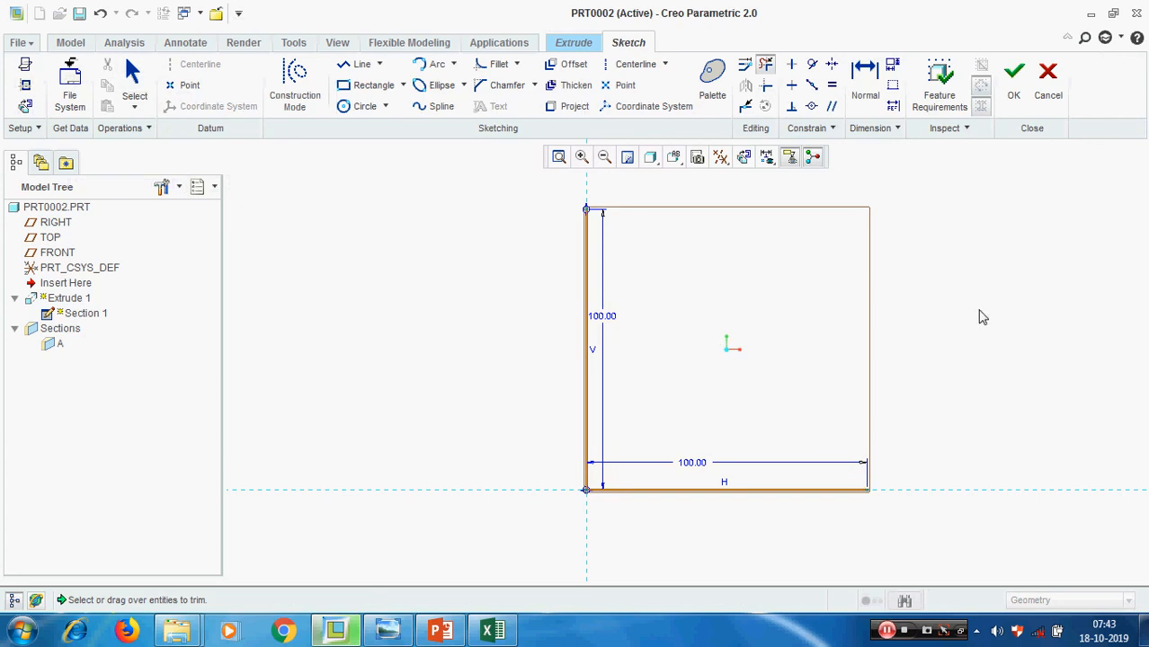
{"action": "middle_click", "coordinate": [975, 314]}
{"action": "left_click", "coordinate": [1014, 81]}
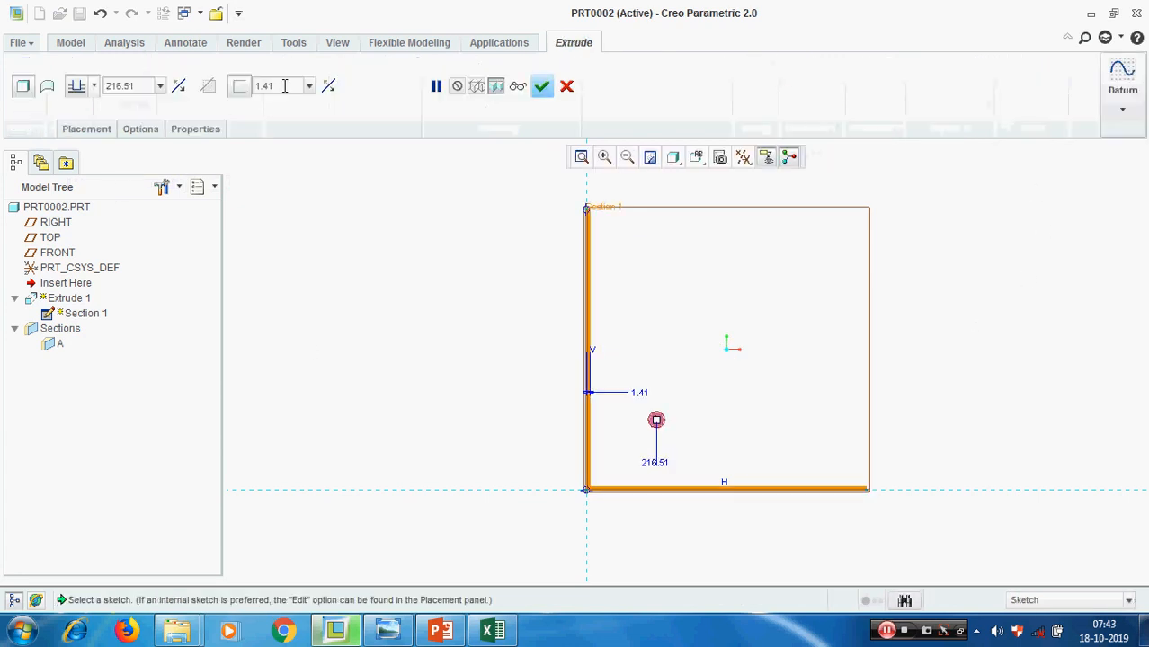
Set the wall thickness of the thin extrusion to 5
{"action": "double_click", "coordinate": [281, 85]}
{"action": "type", "text": "5"}
{"action": "key", "text": "Return"}
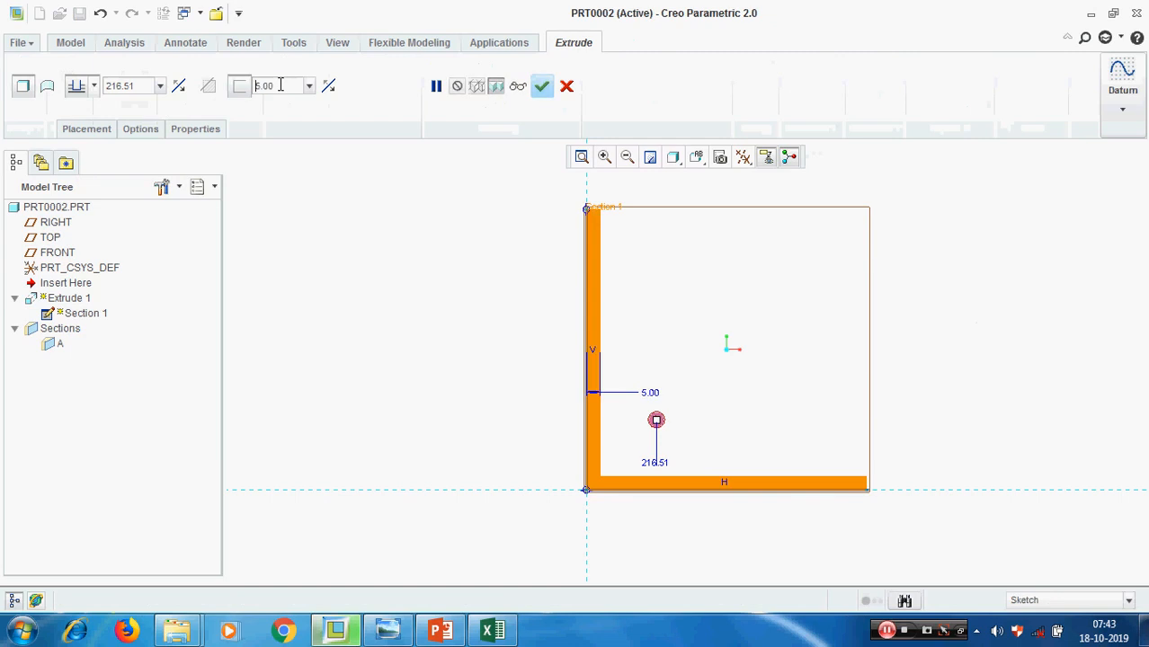
Cycle through the thickness sides, leave the material on the inside of the L, and complete the extrusion
{"action": "left_click", "coordinate": [330, 87]}
{"action": "left_click", "coordinate": [330, 87]}
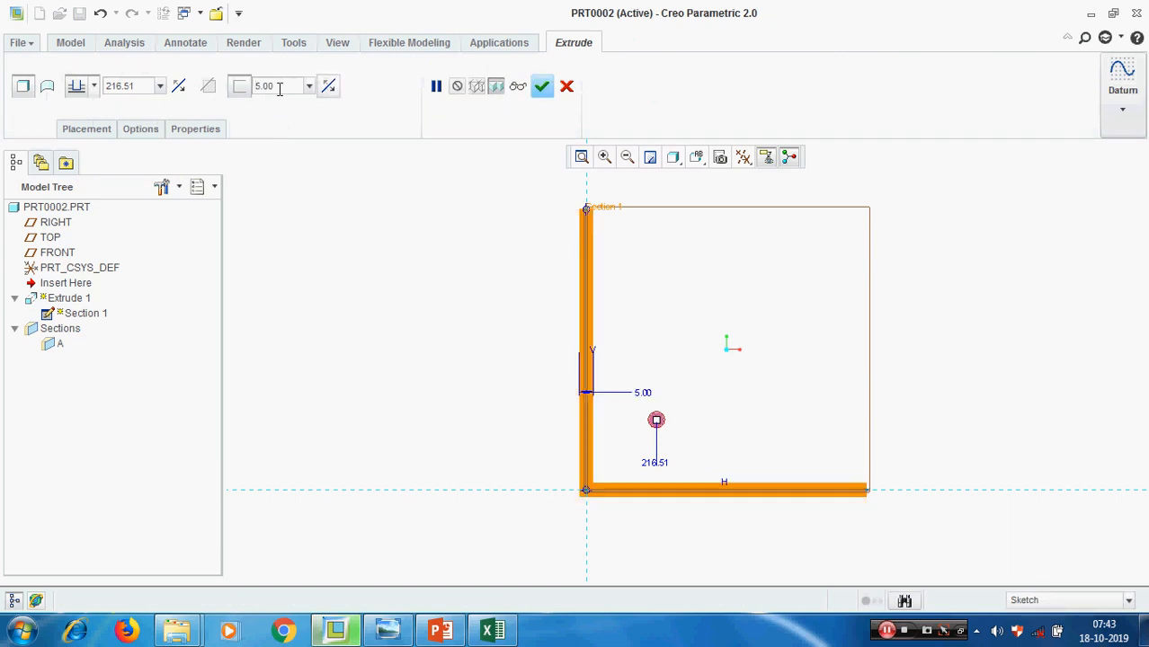
{"action": "left_click", "coordinate": [332, 91]}
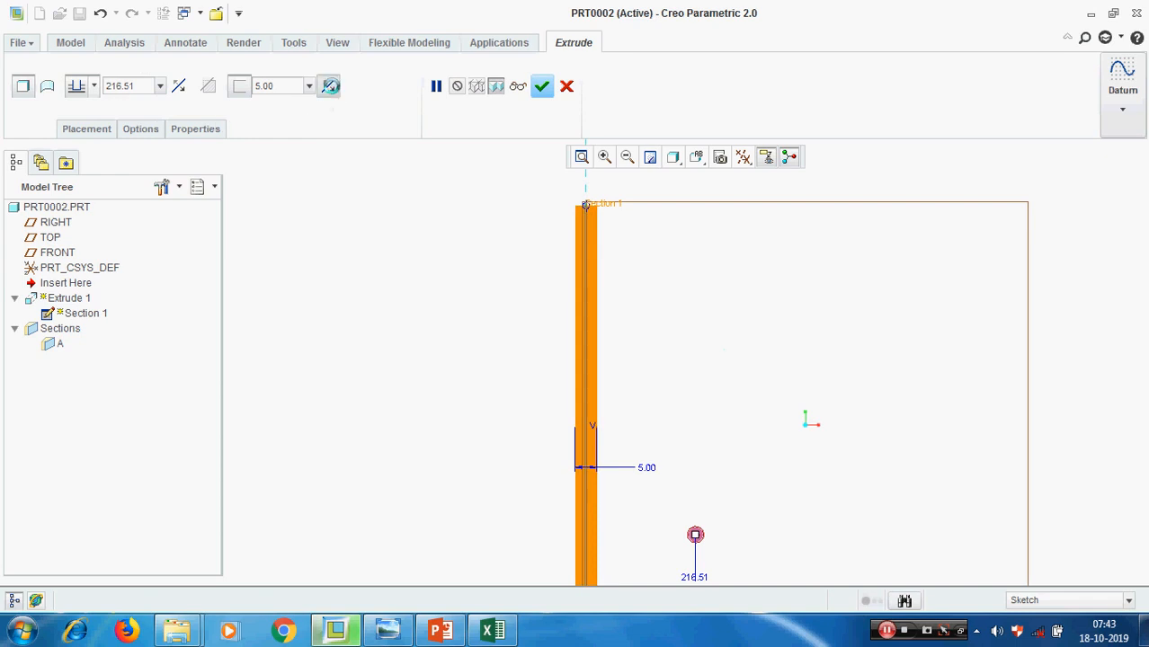
{"action": "left_click", "coordinate": [332, 91]}
{"action": "left_click", "coordinate": [332, 91]}
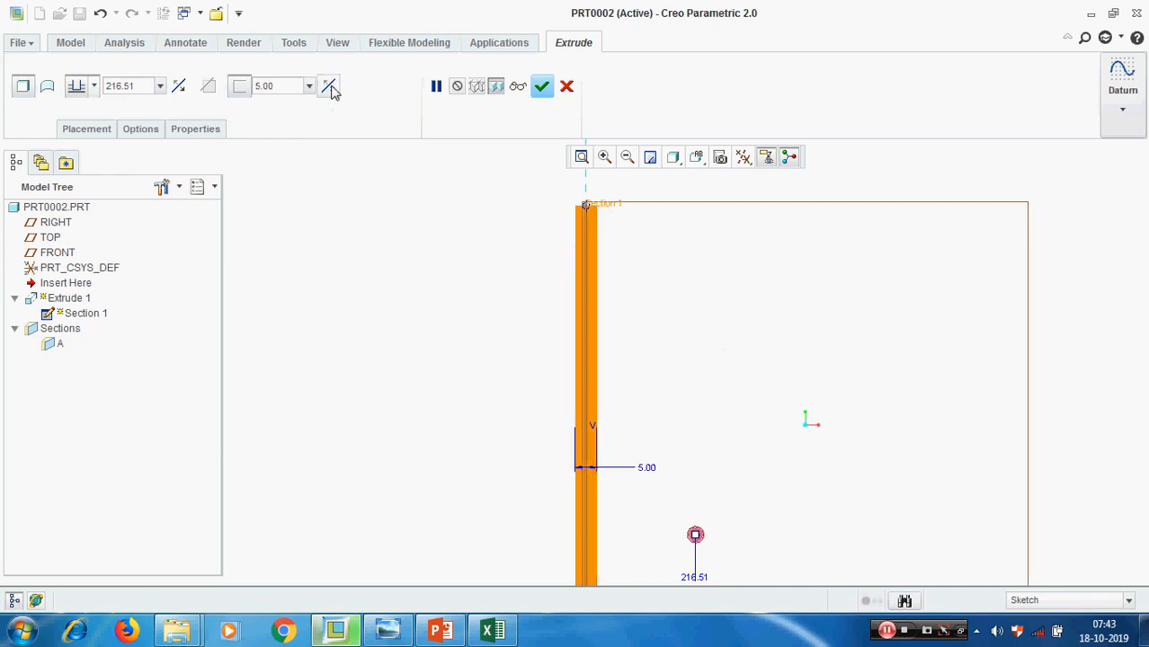
{"action": "left_click", "coordinate": [332, 91]}
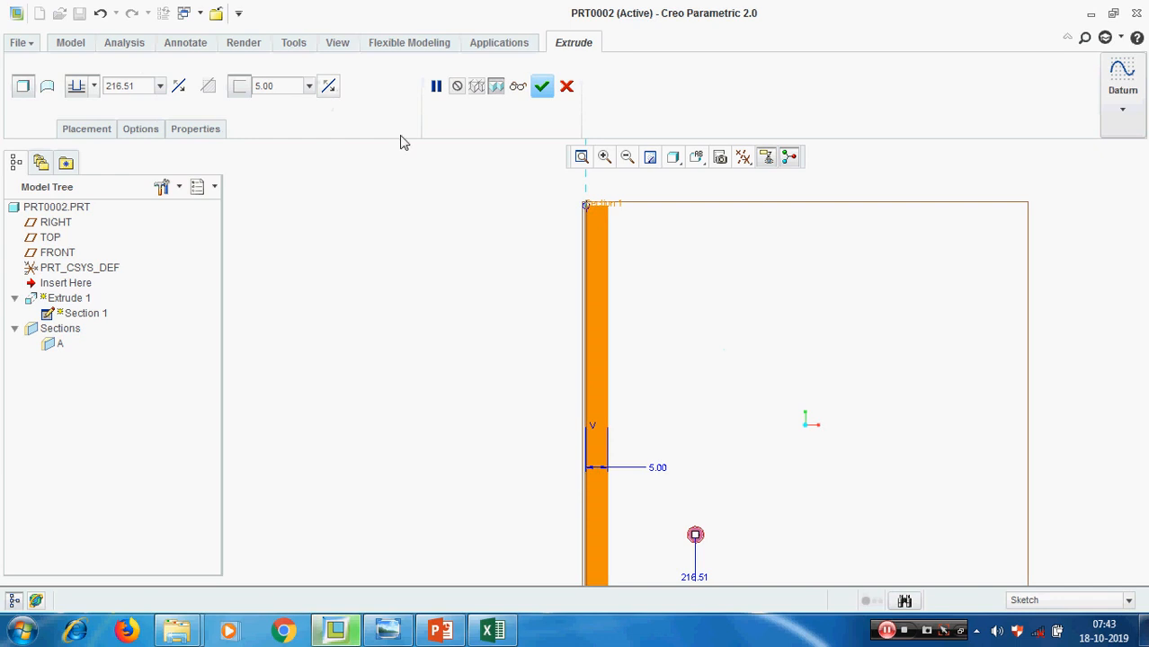
{"action": "scroll", "coordinate": [400, 144], "scroll_direction": "down", "scroll_amount": 1}
{"action": "left_click", "coordinate": [542, 89]}
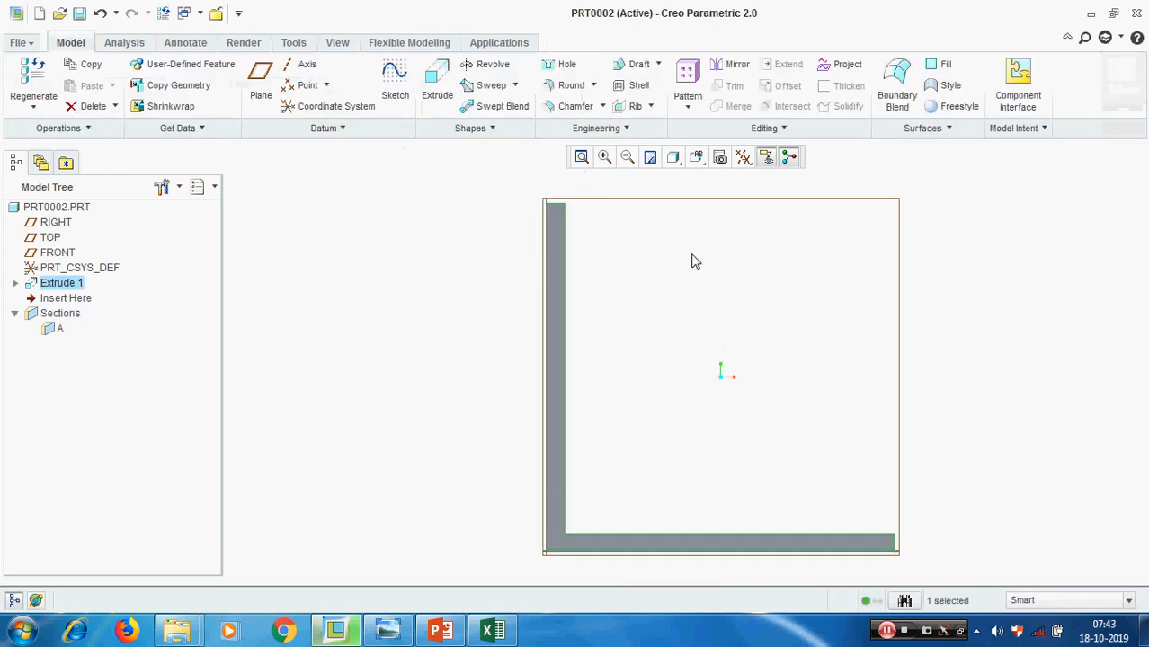
Redefine the L-shaped extrusion so its depth is symmetric about the sketch plane
{"action": "middle_click_drag", "start_coordinate": [645, 267], "coordinate": [631, 286]}
{"action": "scroll", "coordinate": [743, 368], "scroll_direction": "up", "scroll_amount": 2}
{"action": "left_click", "coordinate": [949, 328]}
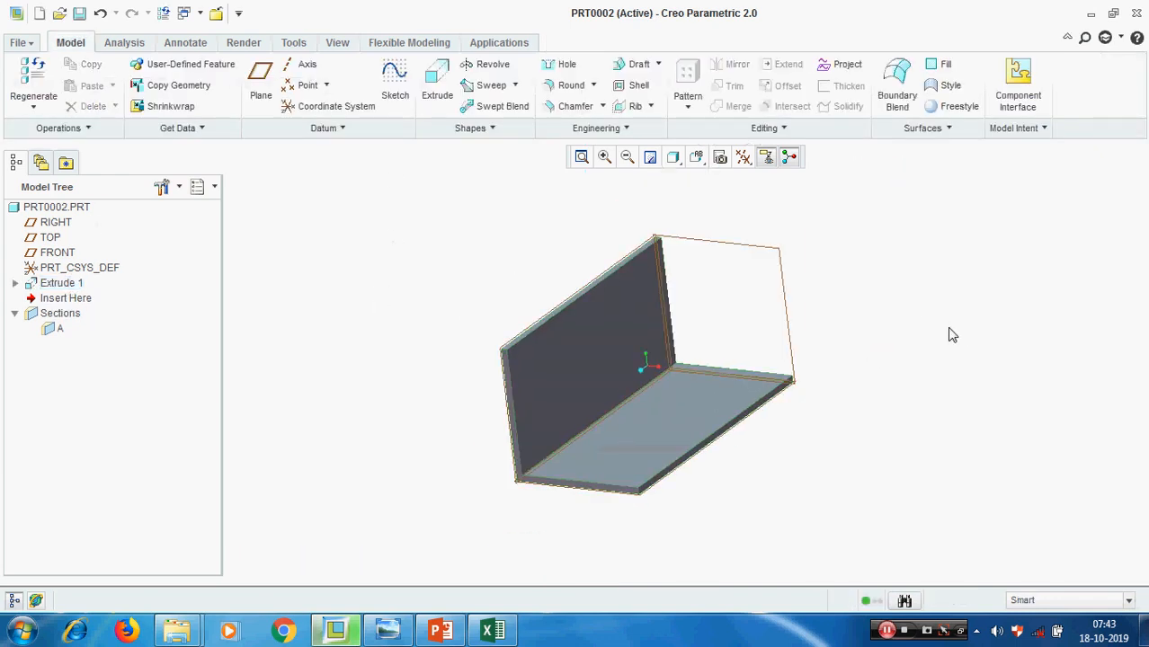
{"action": "right_click", "coordinate": [63, 284]}
{"action": "left_click", "coordinate": [132, 420]}
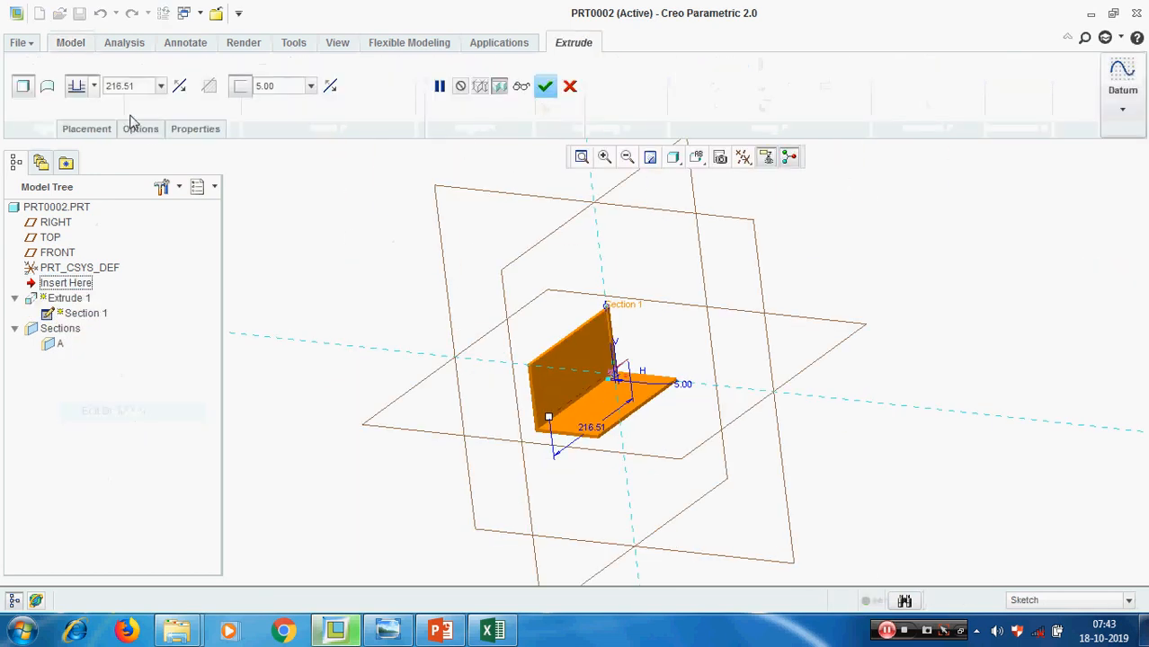
{"action": "left_click", "coordinate": [93, 86]}
{"action": "left_click", "coordinate": [78, 137]}
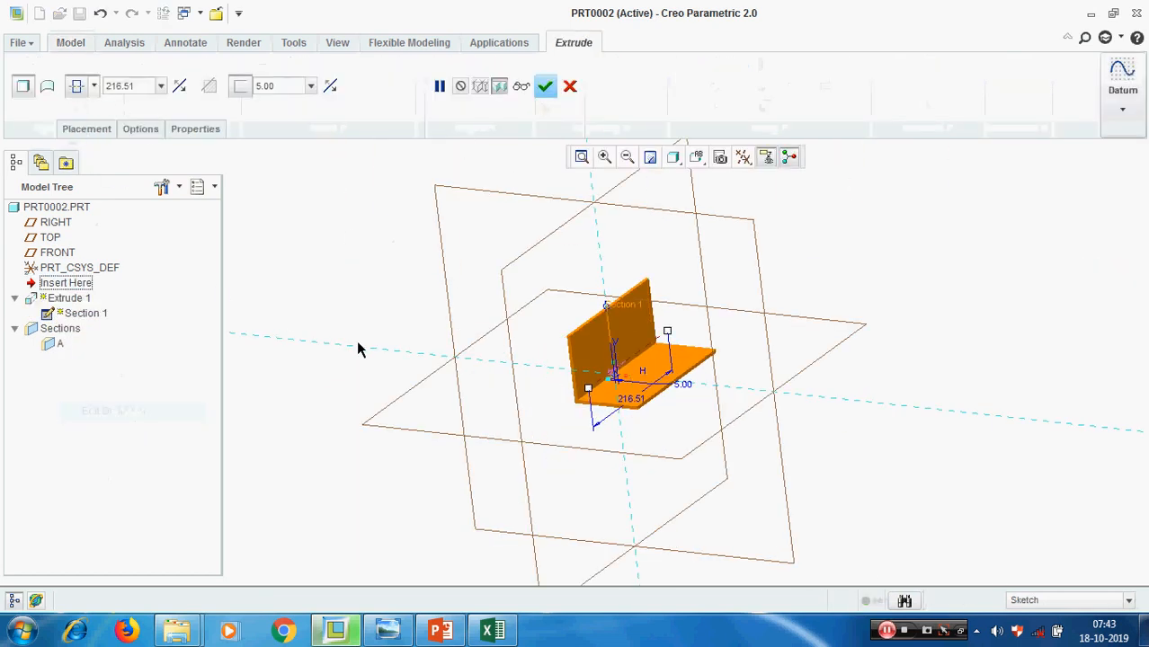
{"action": "middle_click", "coordinate": [1014, 375]}
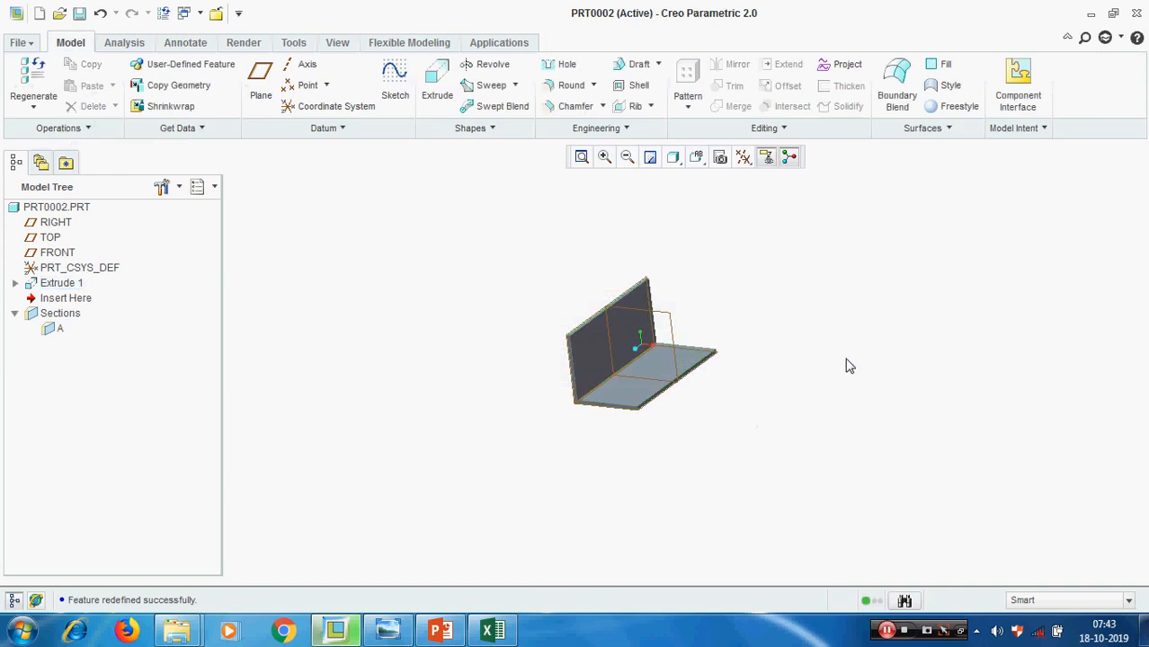
Start a Profile Rib and open its internal sketch on the FRONT plane
{"action": "left_click", "coordinate": [650, 106]}
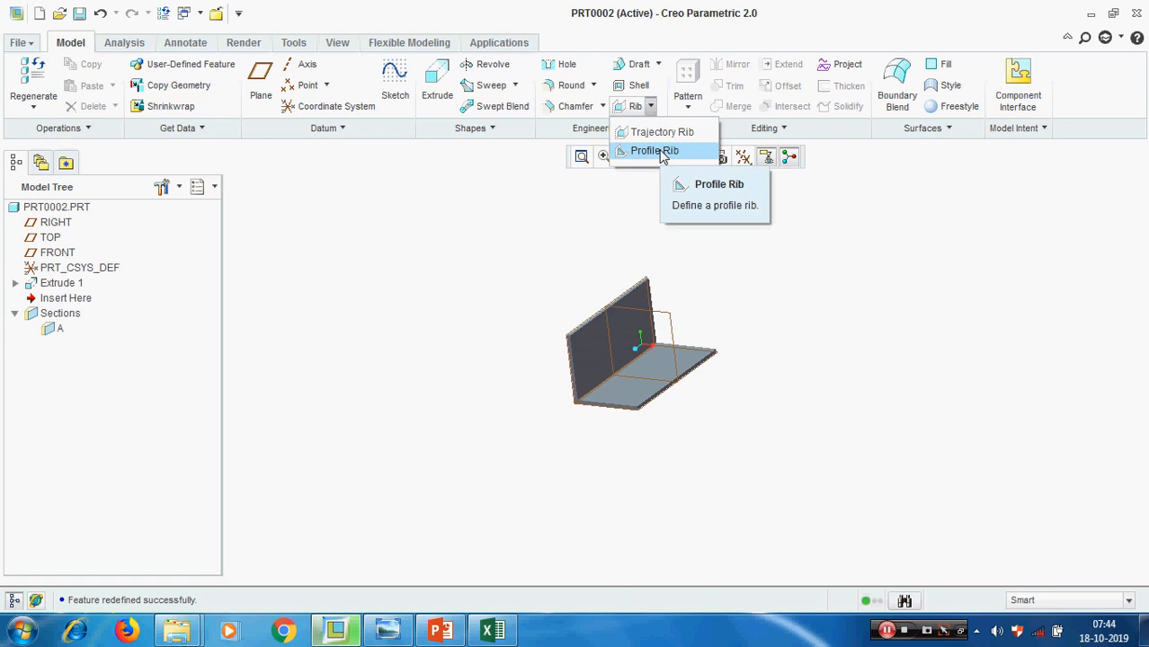
{"action": "left_click", "coordinate": [661, 151]}
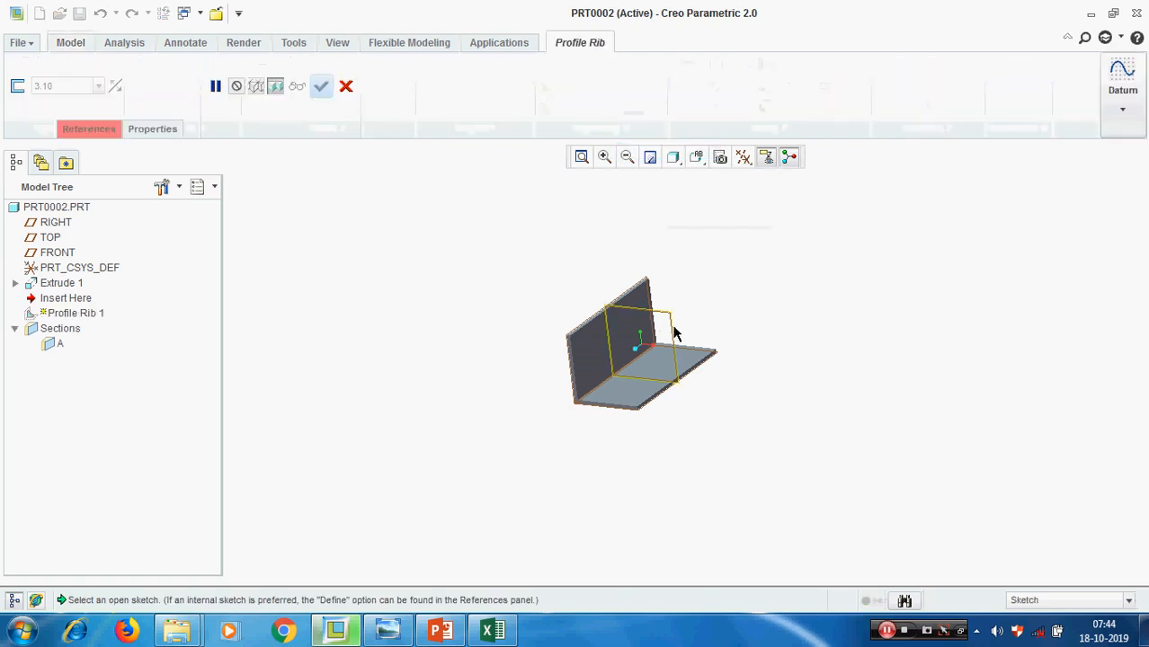
{"action": "scroll", "coordinate": [692, 329], "scroll_direction": "up", "scroll_amount": 2}
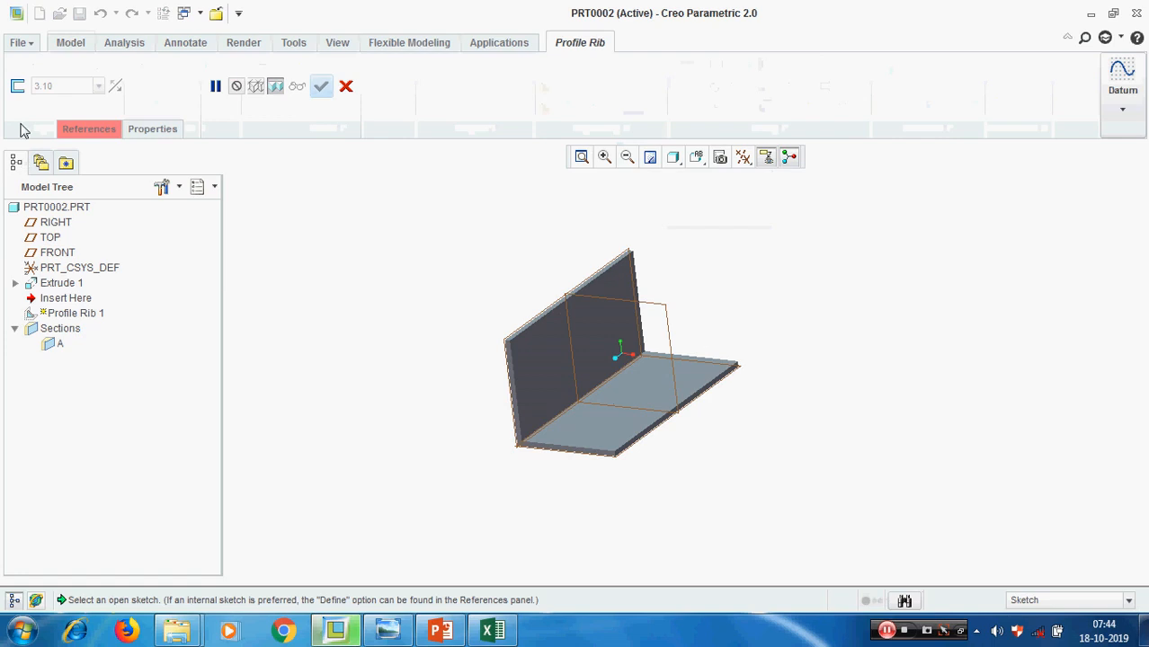
{"action": "left_click", "coordinate": [668, 321]}
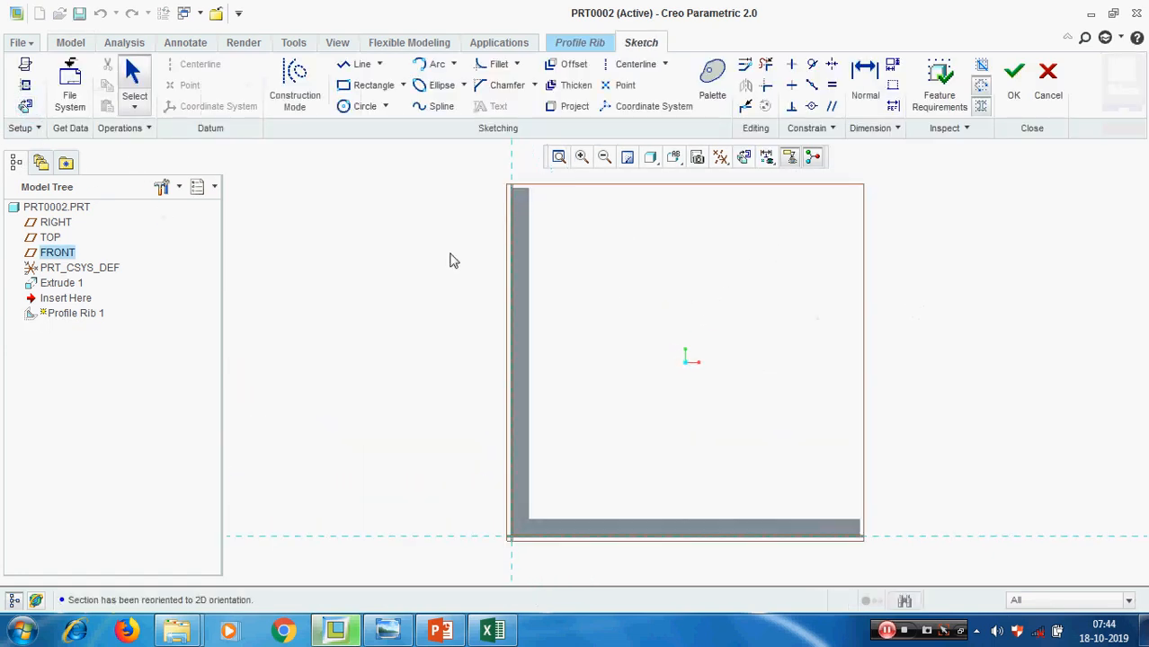
Add the vertical wall's inner and top faces and the base's upper and end faces as sketch references, and hide the datum planes
{"action": "left_click", "coordinate": [25, 85]}
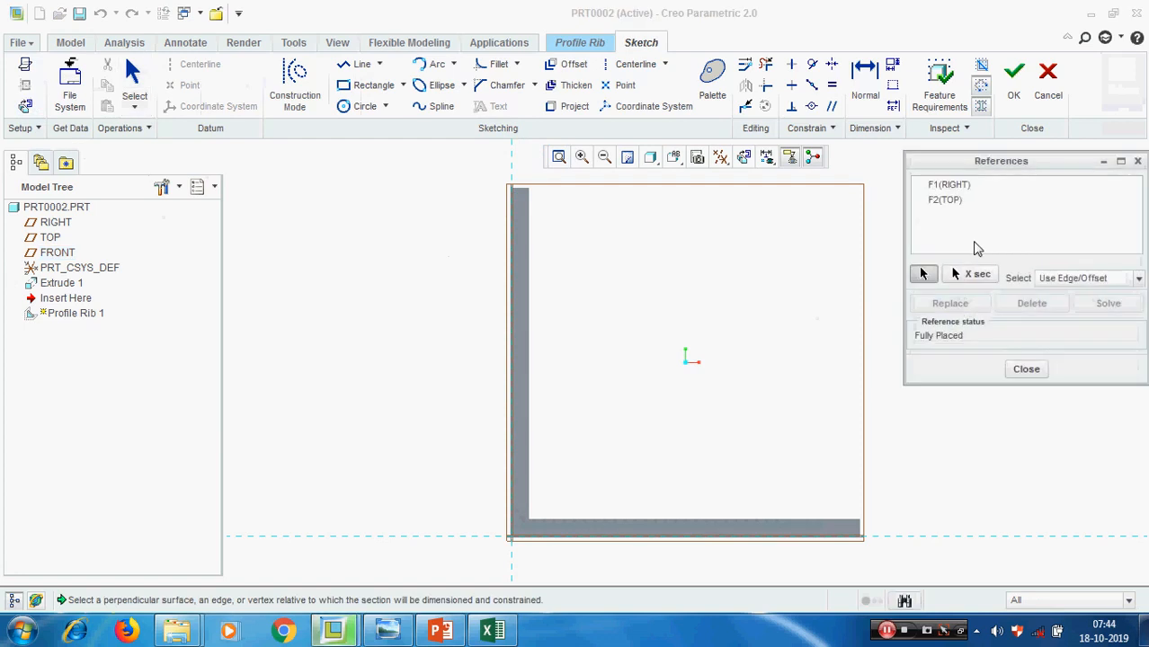
{"action": "left_click", "coordinate": [532, 232]}
{"action": "left_click", "coordinate": [520, 189]}
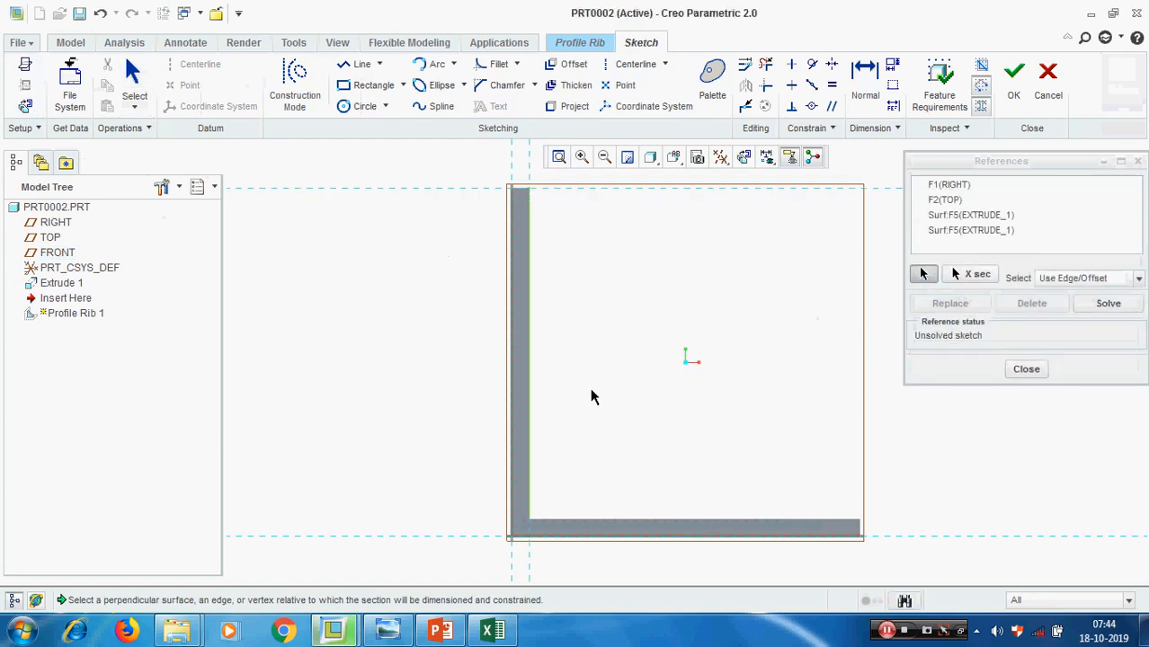
{"action": "left_click", "coordinate": [707, 518]}
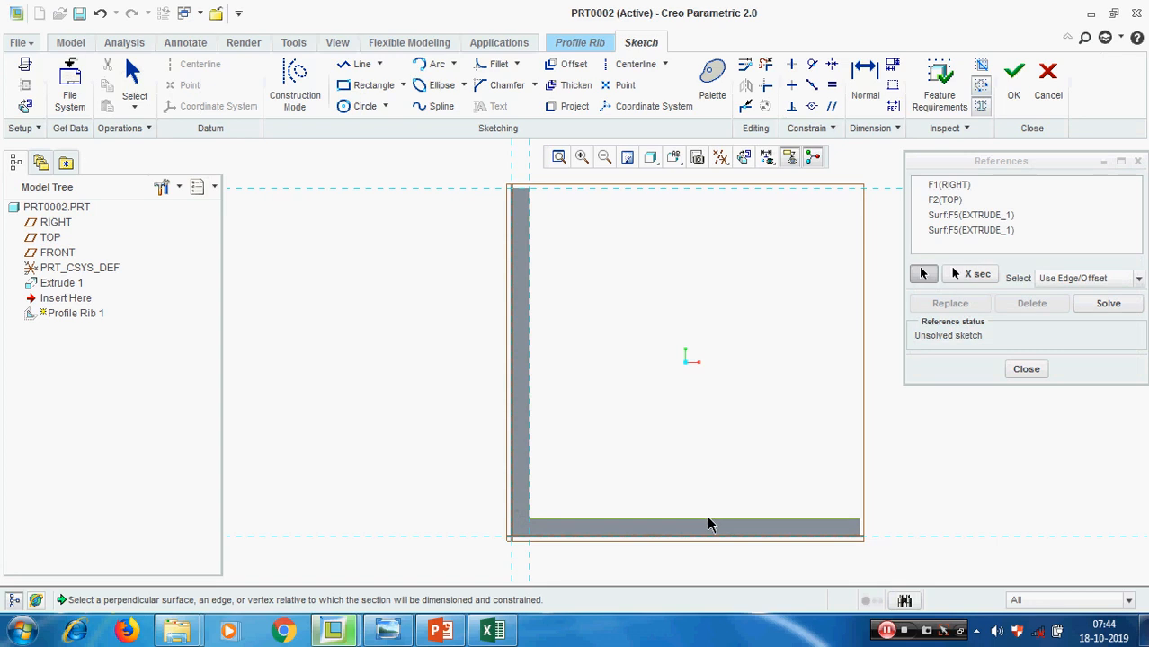
{"action": "left_click", "coordinate": [861, 534]}
{"action": "left_click", "coordinate": [1026, 369]}
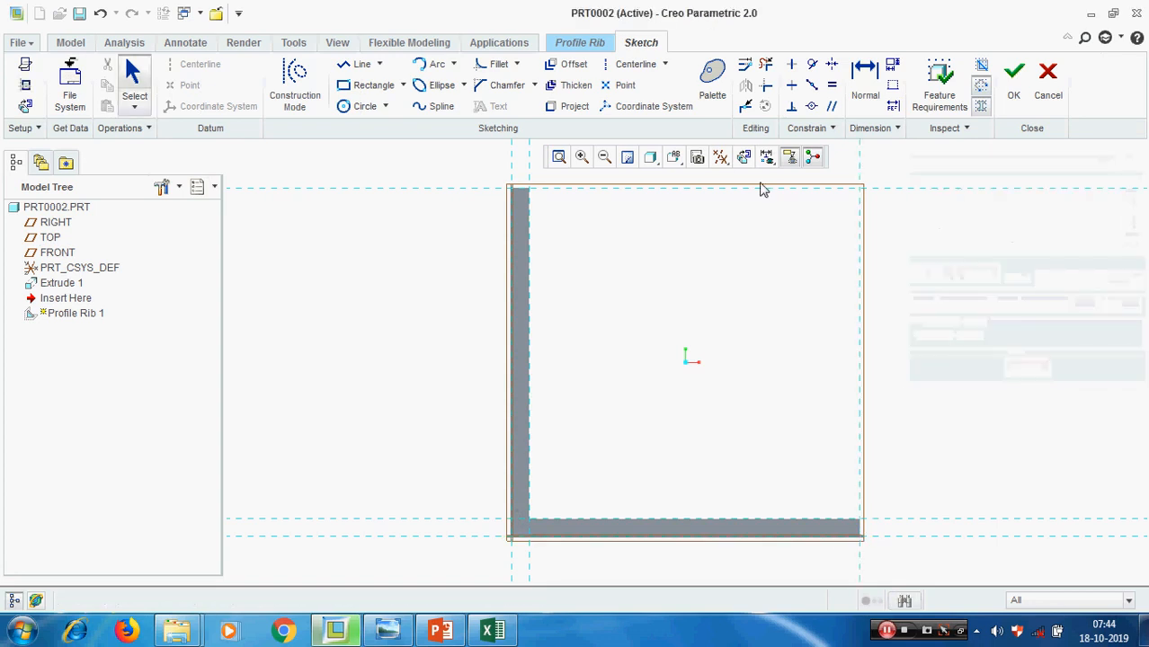
{"action": "left_click", "coordinate": [720, 157]}
{"action": "left_click", "coordinate": [781, 272]}
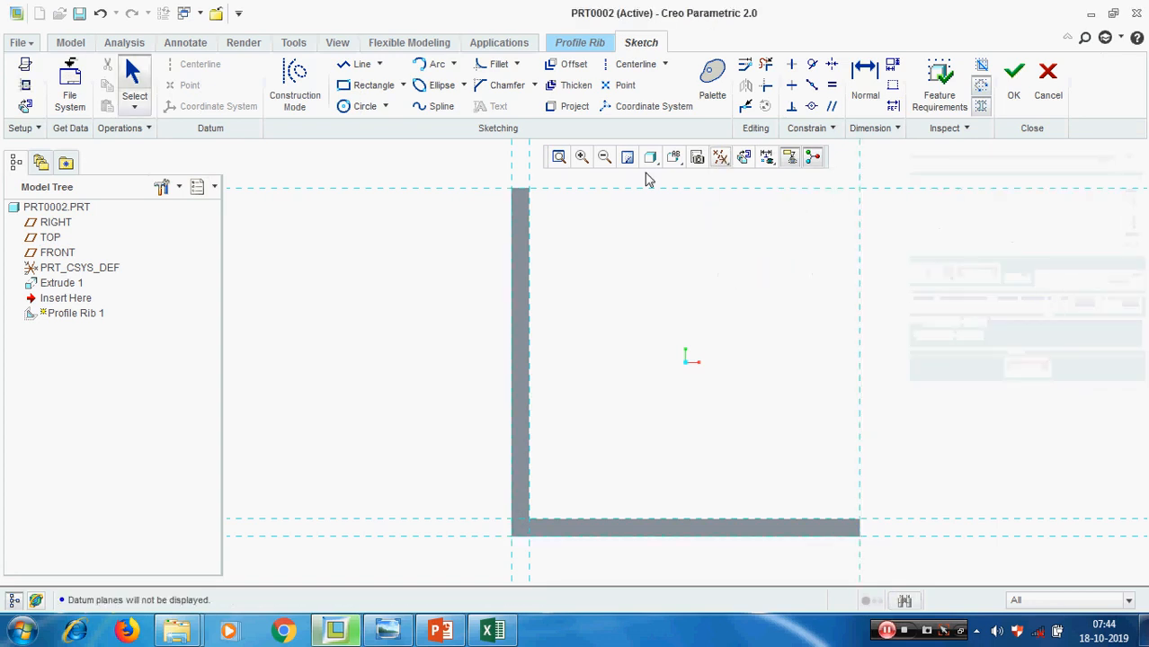
Sketch a diagonal line from the vertical wall's top inner corner to the base's upper end corner and finish the rib sketch
{"action": "left_click", "coordinate": [359, 65]}
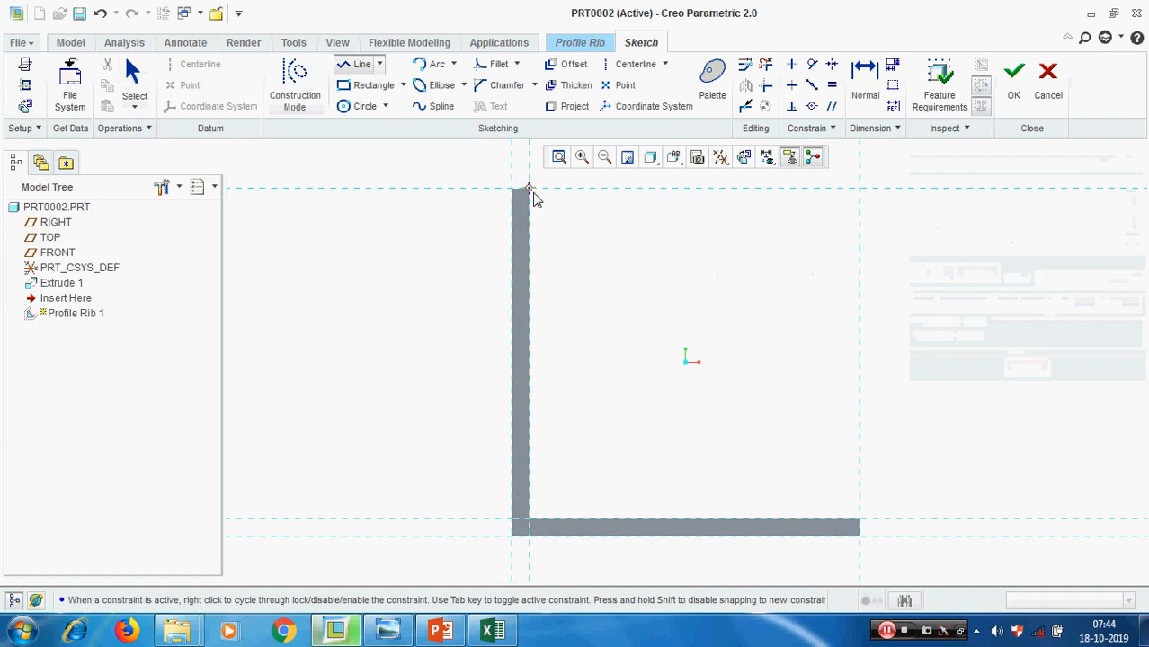
{"action": "left_click", "coordinate": [529, 189]}
{"action": "left_click", "coordinate": [868, 525]}
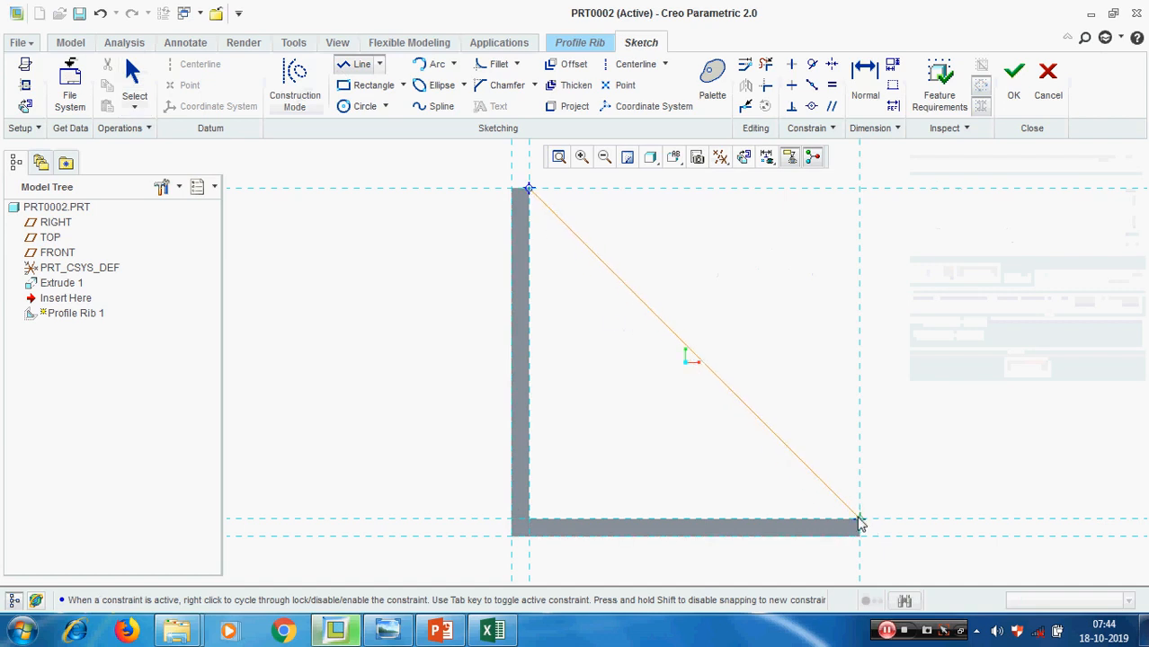
{"action": "middle_click", "coordinate": [938, 464]}
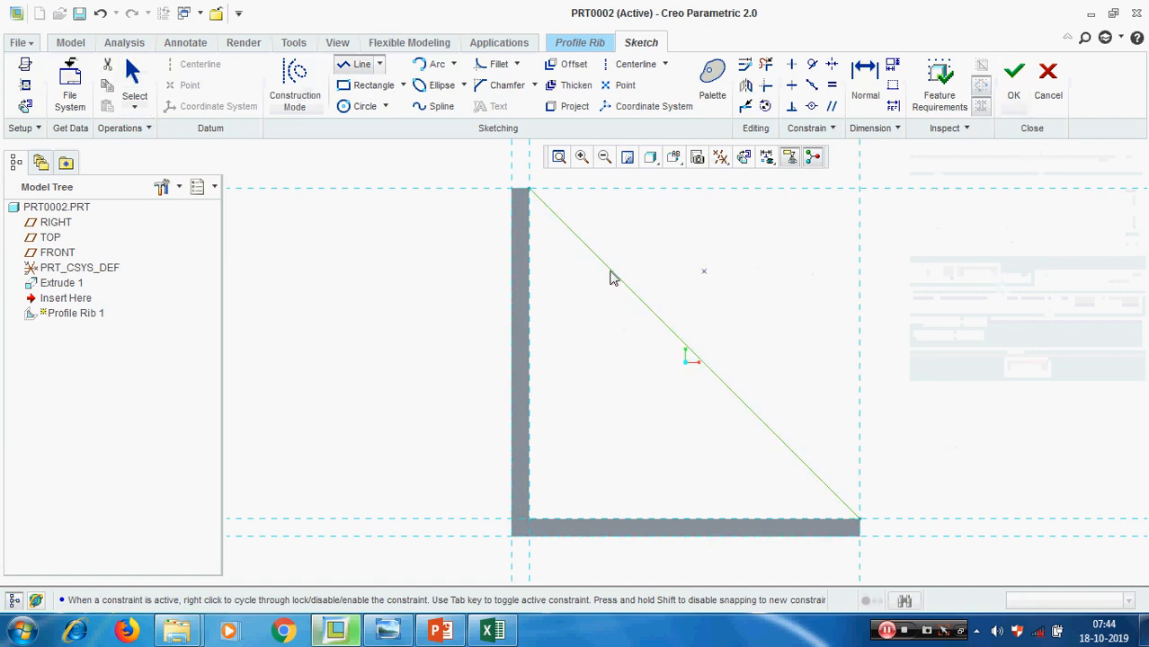
{"action": "middle_click", "coordinate": [1014, 378]}
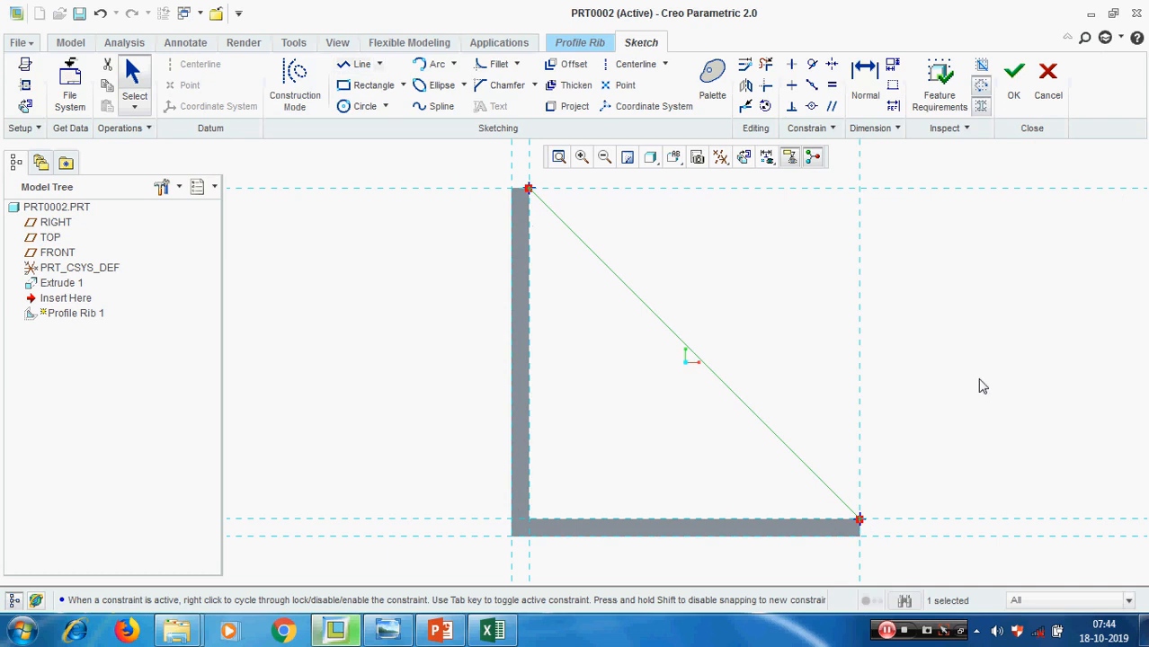
{"action": "scroll", "coordinate": [716, 310], "scroll_direction": "up", "scroll_amount": 1}
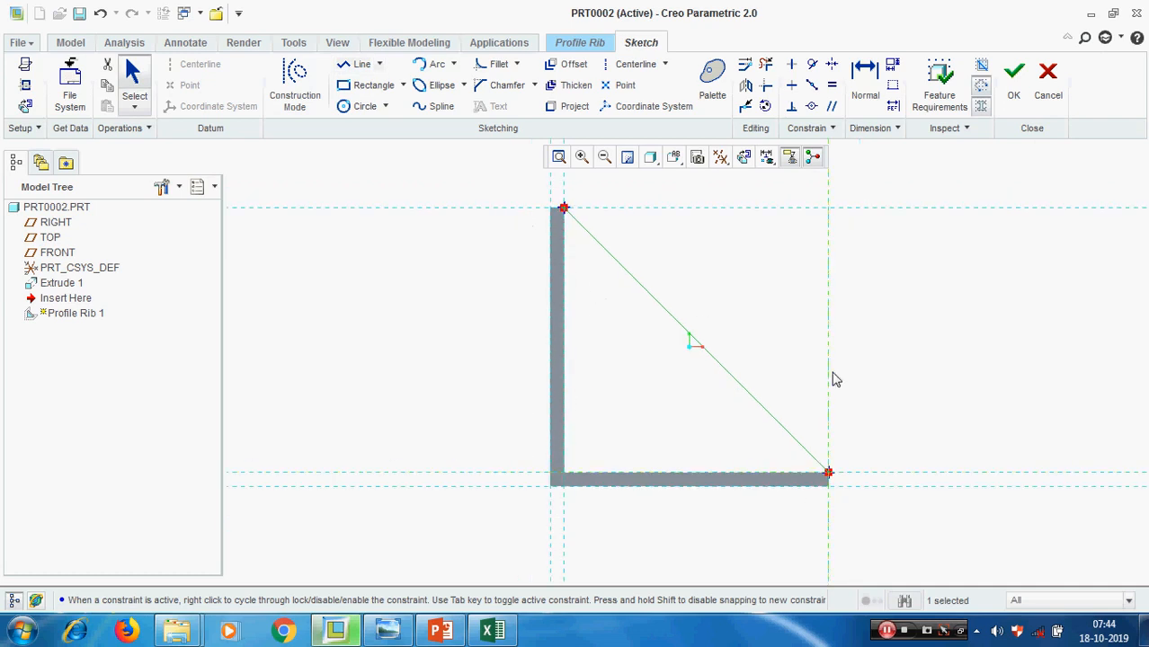
{"action": "key", "text": "ctrl+d"}
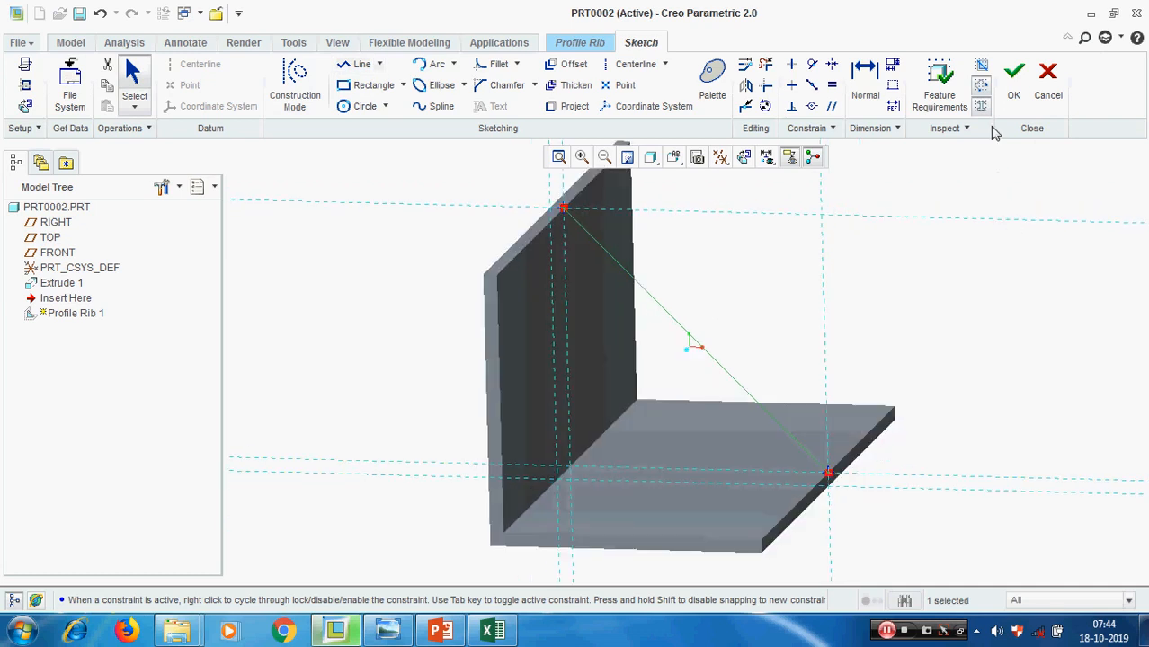
{"action": "left_click", "coordinate": [1013, 80]}
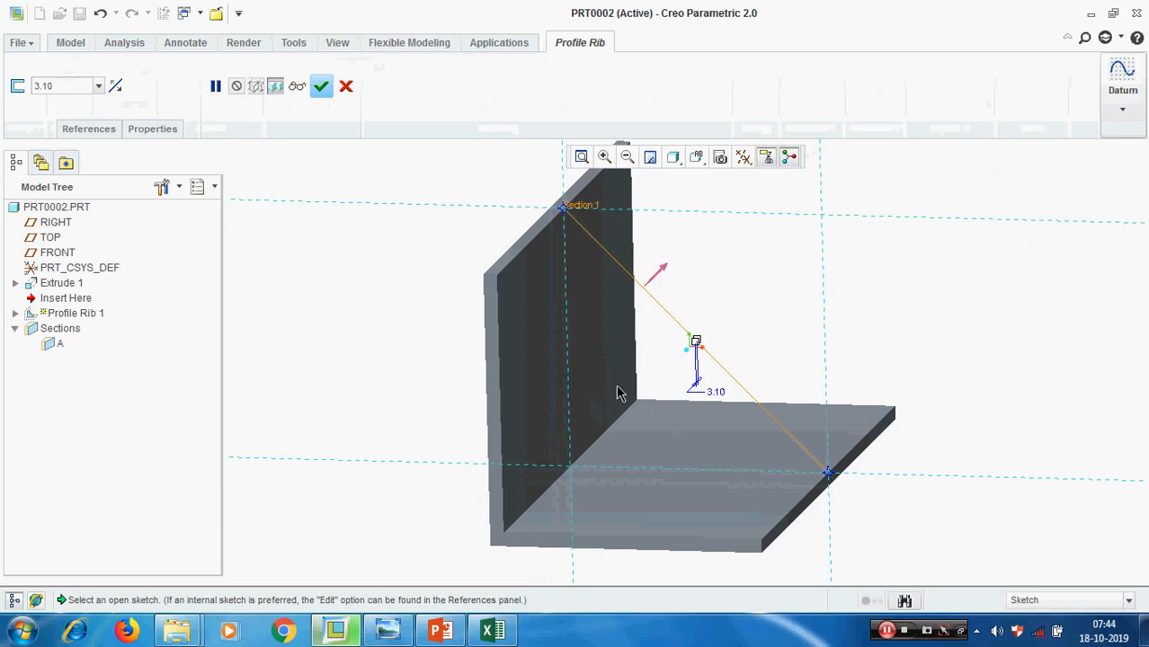
Flip the rib's material direction toward the inside of the bracket and set its thickness to 20
{"action": "left_click", "coordinate": [661, 274]}
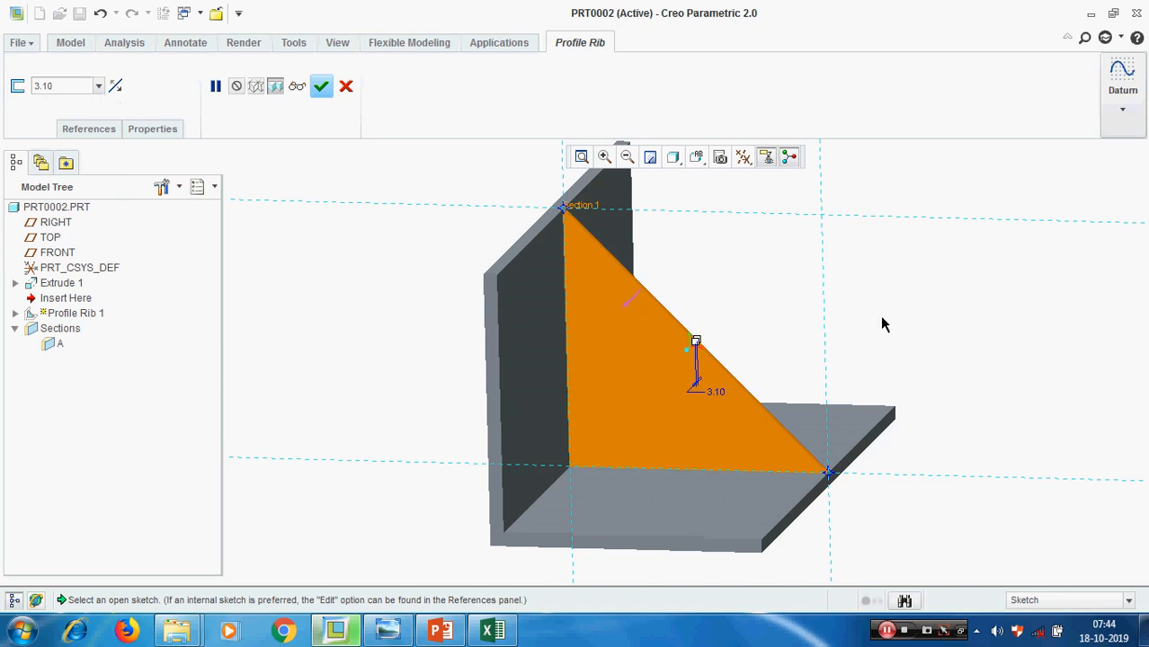
{"action": "middle_click_drag", "start_coordinate": [882, 324], "coordinate": [860, 328]}
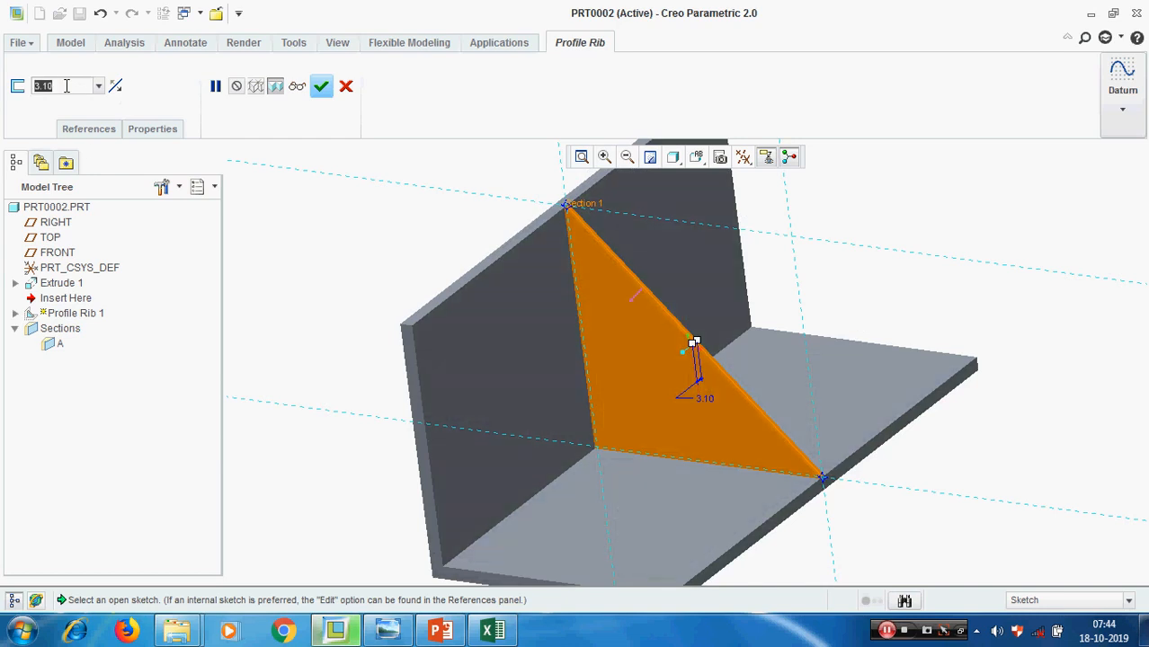
{"action": "type", "text": "20"}
{"action": "key", "text": "Return"}
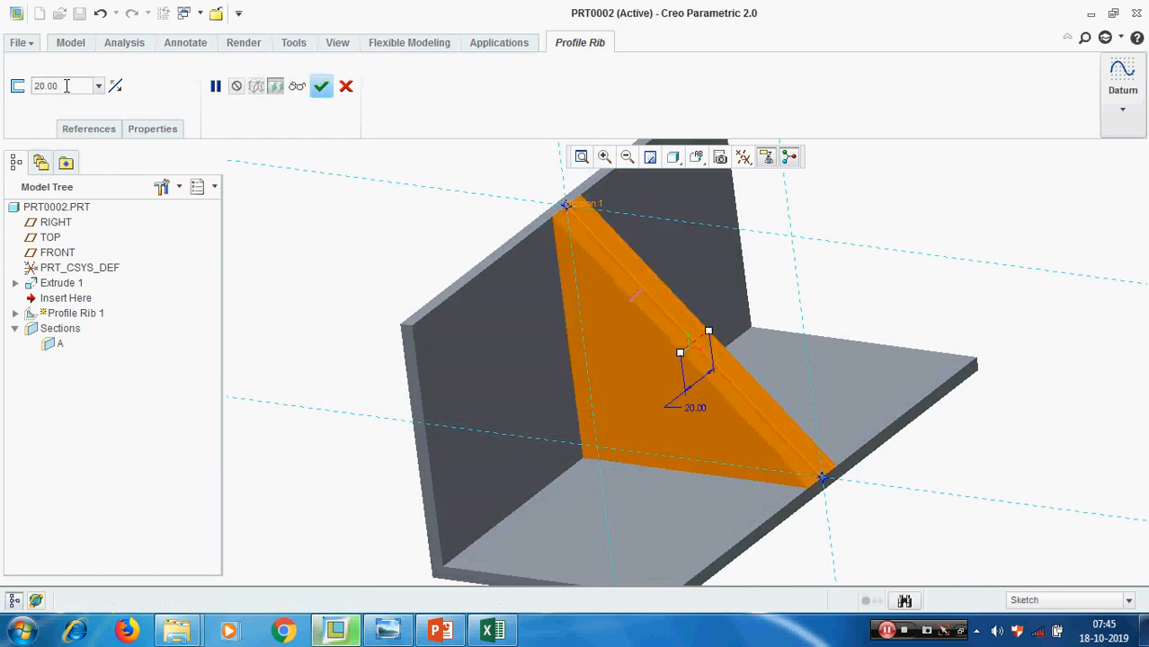
Cycle the rib's thickness through its side options, leave it on both sides of the sketch plane, and complete the rib
{"action": "middle_click_drag", "start_coordinate": [469, 351], "coordinate": [530, 372]}
{"action": "scroll", "coordinate": [530, 371], "scroll_direction": "down", "scroll_amount": 2}
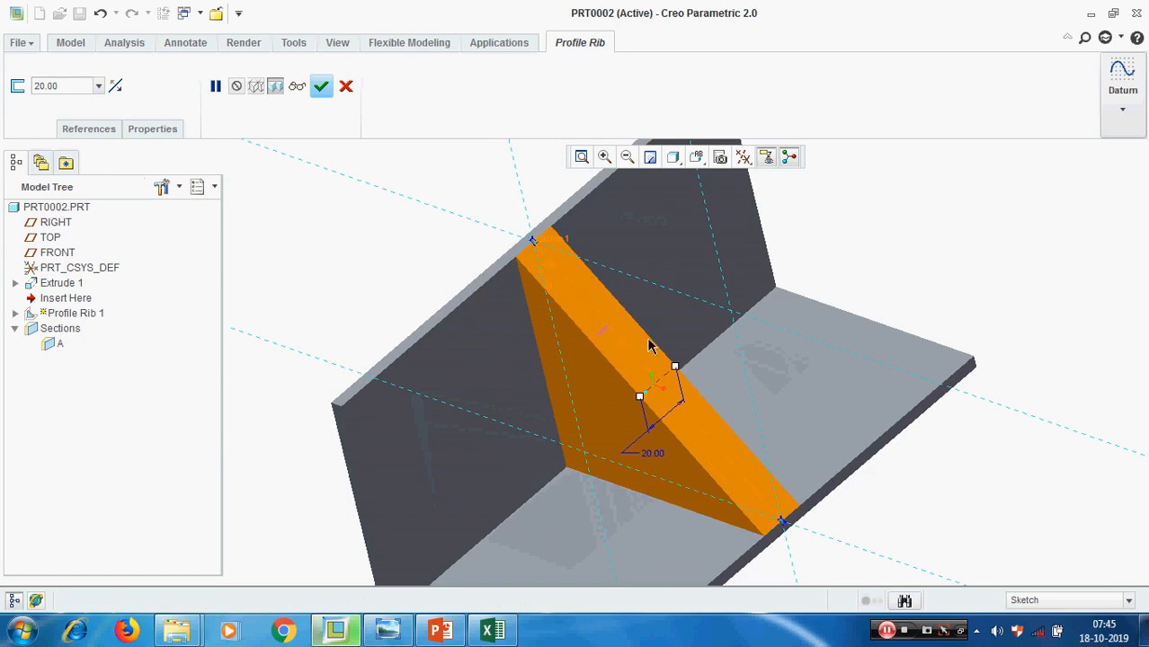
{"action": "left_click", "coordinate": [116, 87]}
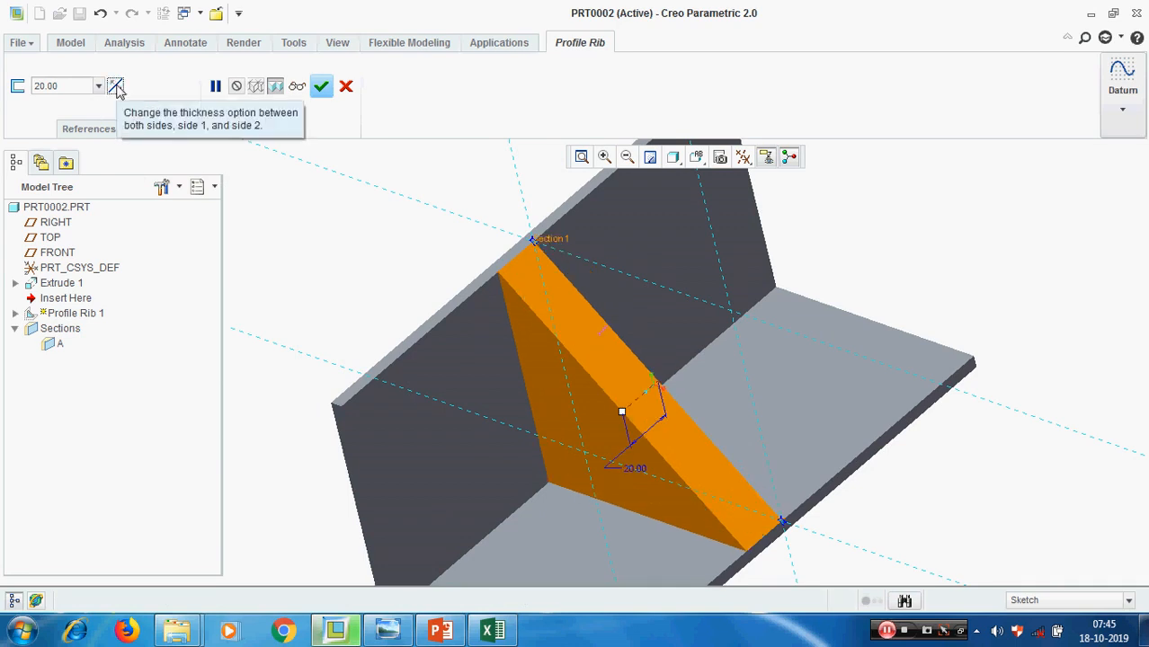
{"action": "left_click", "coordinate": [116, 86]}
{"action": "left_click", "coordinate": [116, 86]}
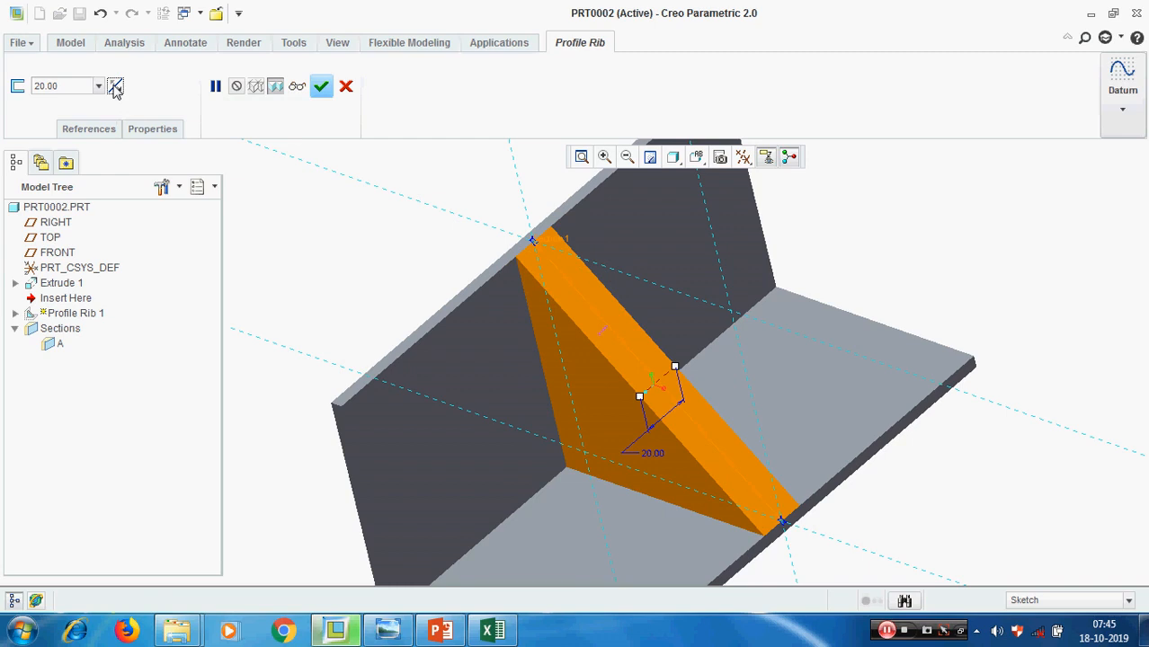
{"action": "scroll", "coordinate": [353, 248], "scroll_direction": "up", "scroll_amount": 2}
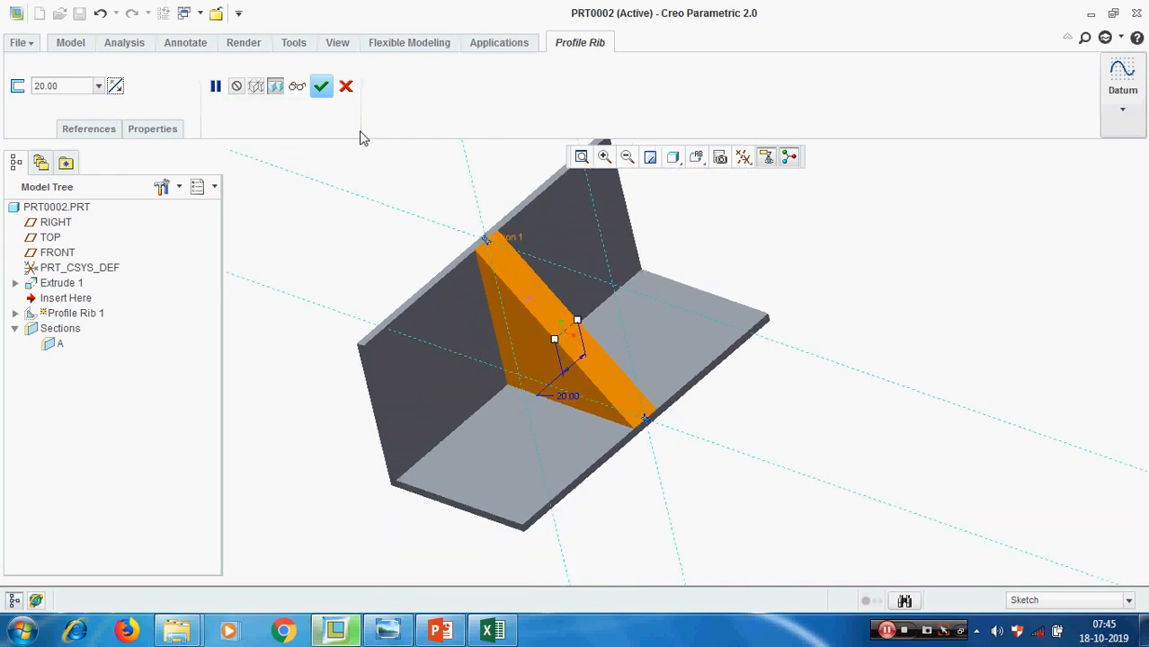
{"action": "left_click", "coordinate": [324, 90]}
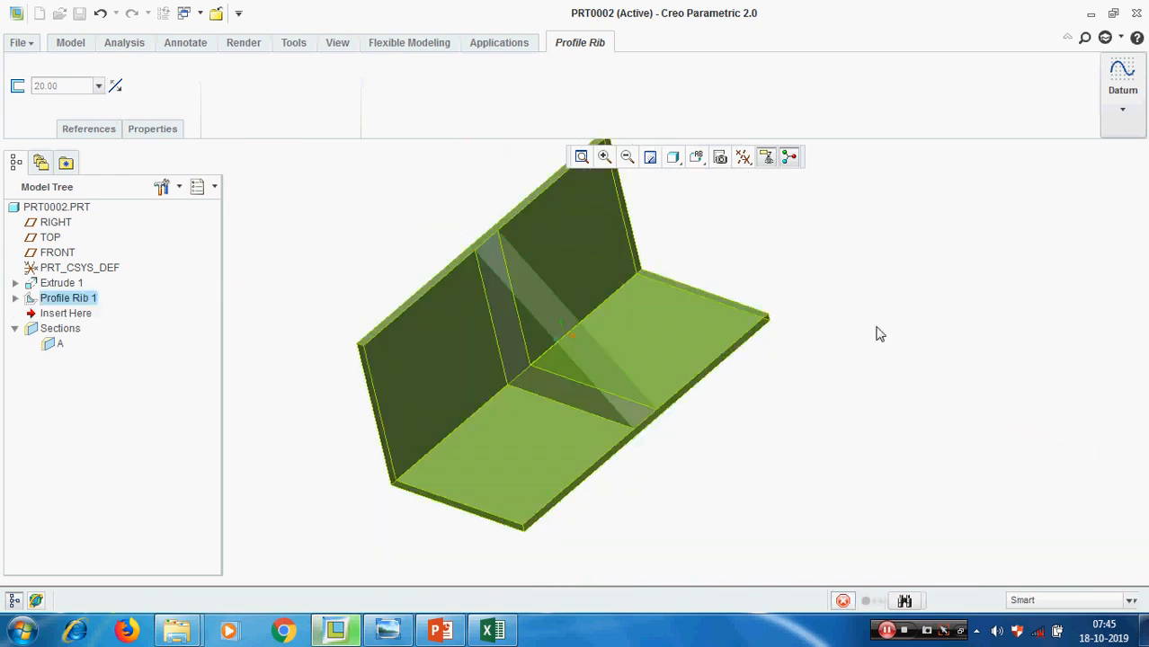
{"action": "scroll", "coordinate": [902, 341], "scroll_direction": "up", "scroll_amount": 3}
{"action": "left_click", "coordinate": [926, 385]}
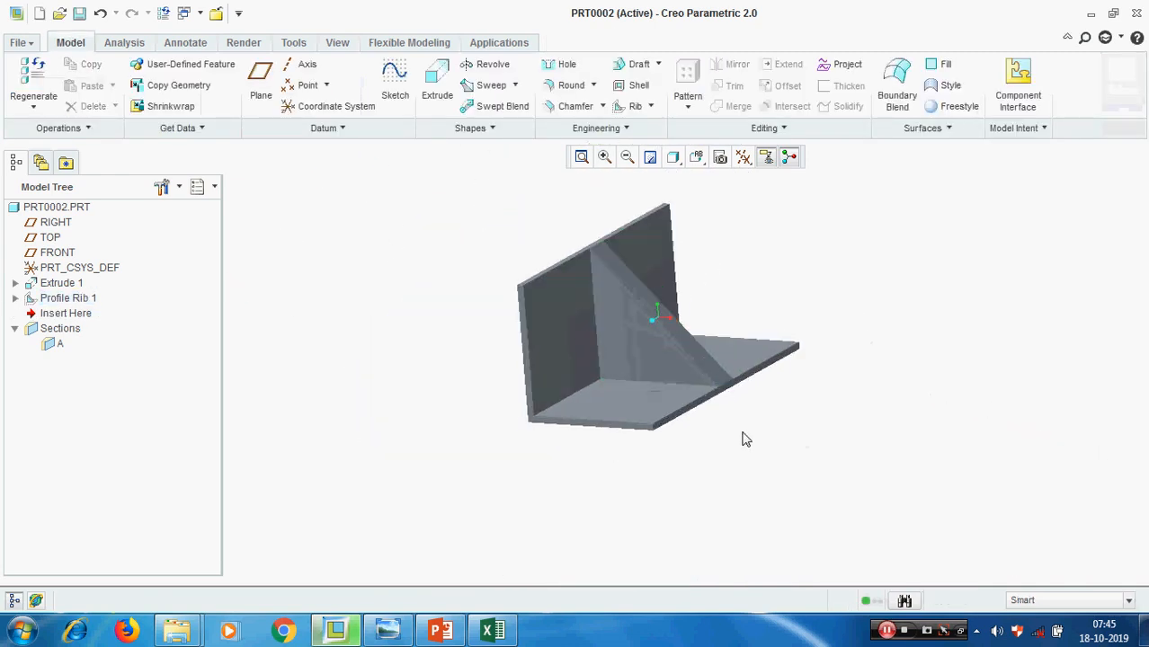
Redefine the profile rib and open its internal sketch
{"action": "scroll", "coordinate": [743, 435], "scroll_direction": "down", "scroll_amount": 3}
{"action": "right_click", "coordinate": [67, 298]}
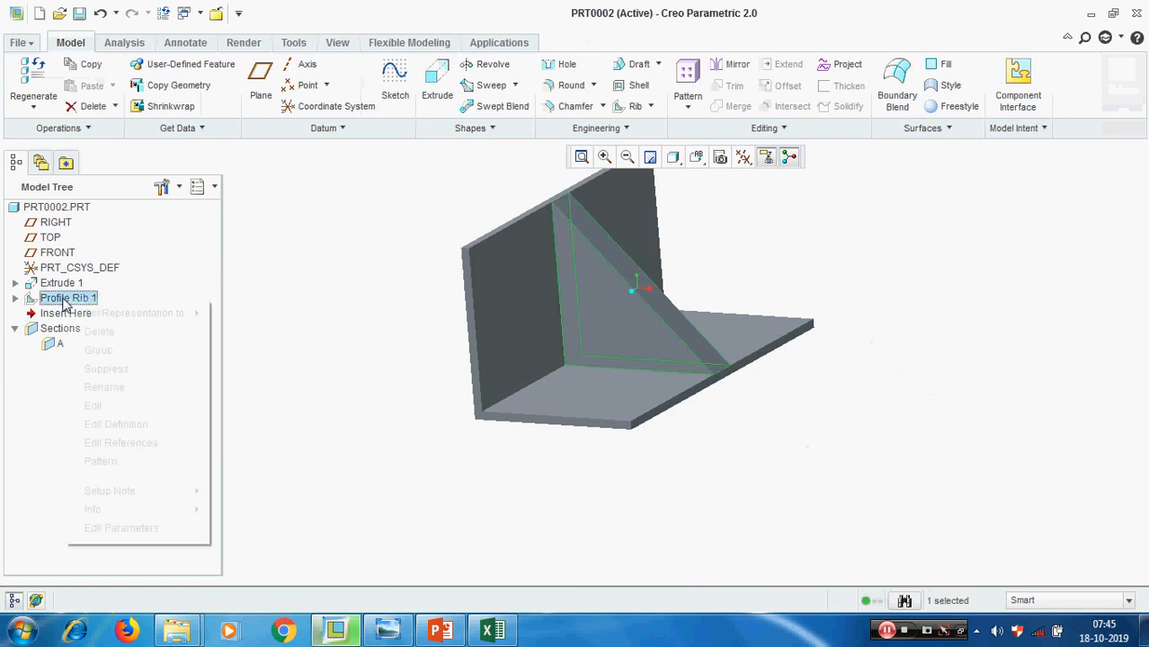
{"action": "left_click", "coordinate": [133, 424]}
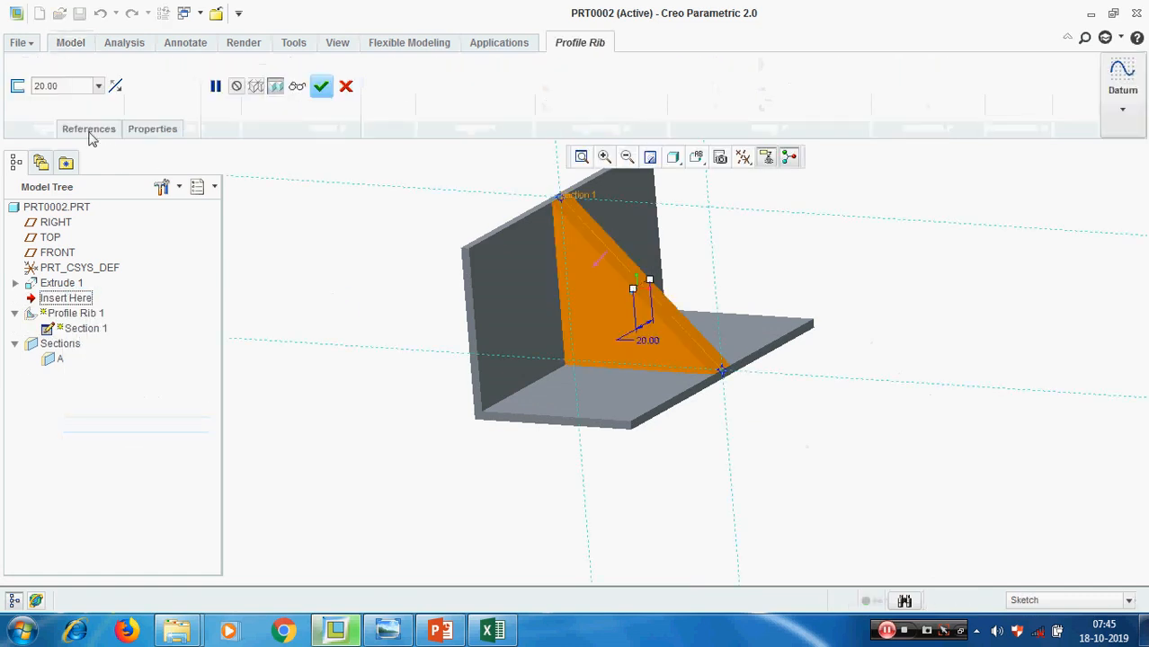
{"action": "left_click", "coordinate": [90, 133]}
{"action": "left_click", "coordinate": [214, 166]}
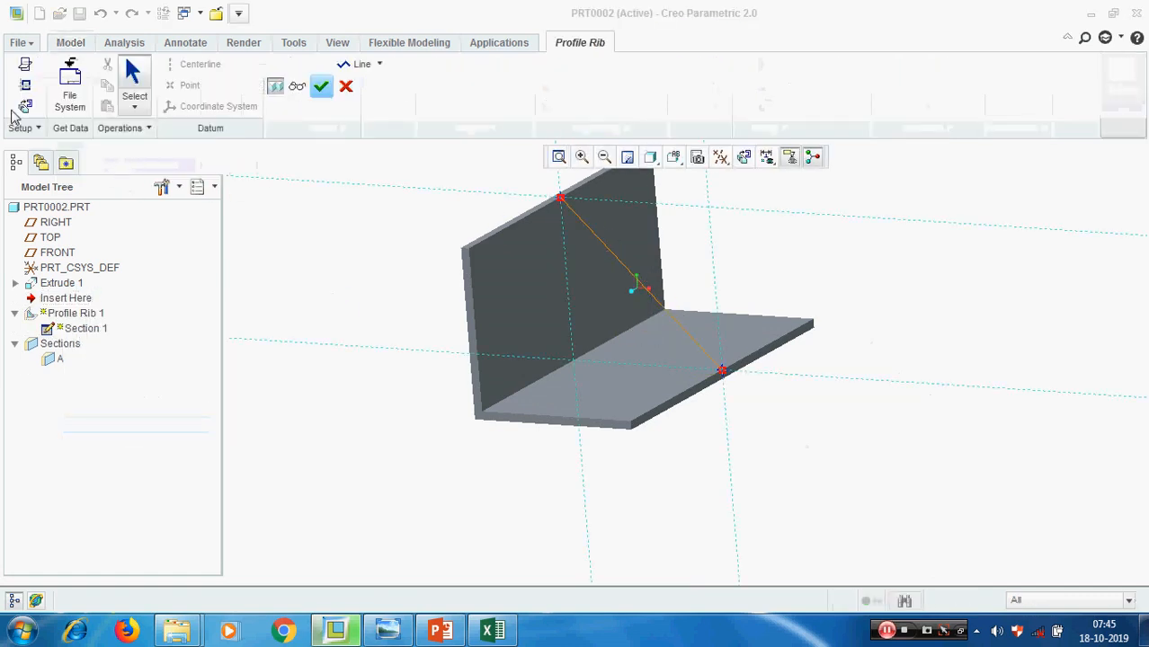
Try to finish the rib sketch as a closed triangle by adding lines along the vertical wall and base, then stay in the sketch
{"action": "left_click", "coordinate": [360, 64]}
{"action": "left_click", "coordinate": [557, 200]}
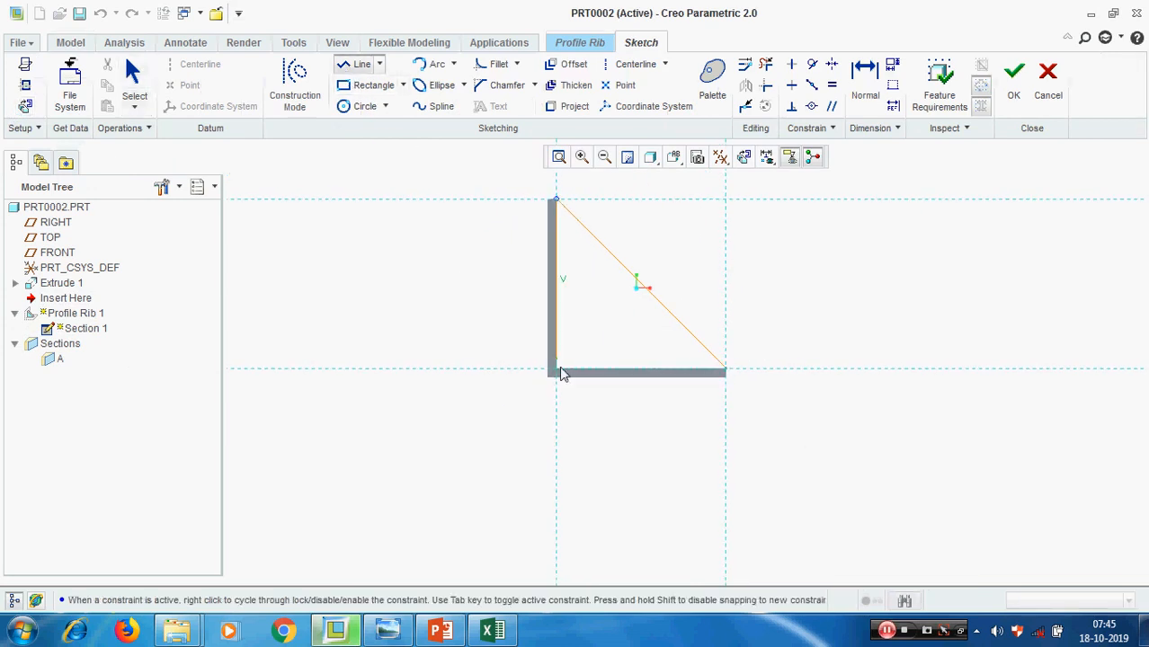
{"action": "left_click", "coordinate": [556, 370]}
{"action": "left_click", "coordinate": [726, 369]}
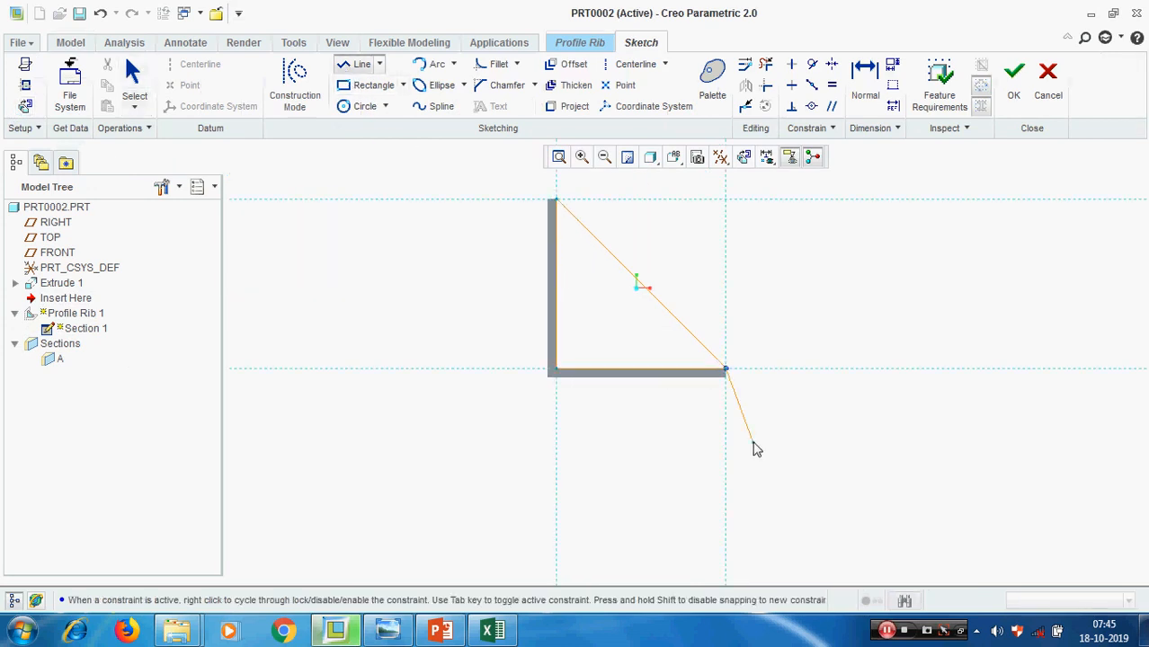
{"action": "middle_click", "coordinate": [757, 449]}
{"action": "left_click", "coordinate": [1013, 79]}
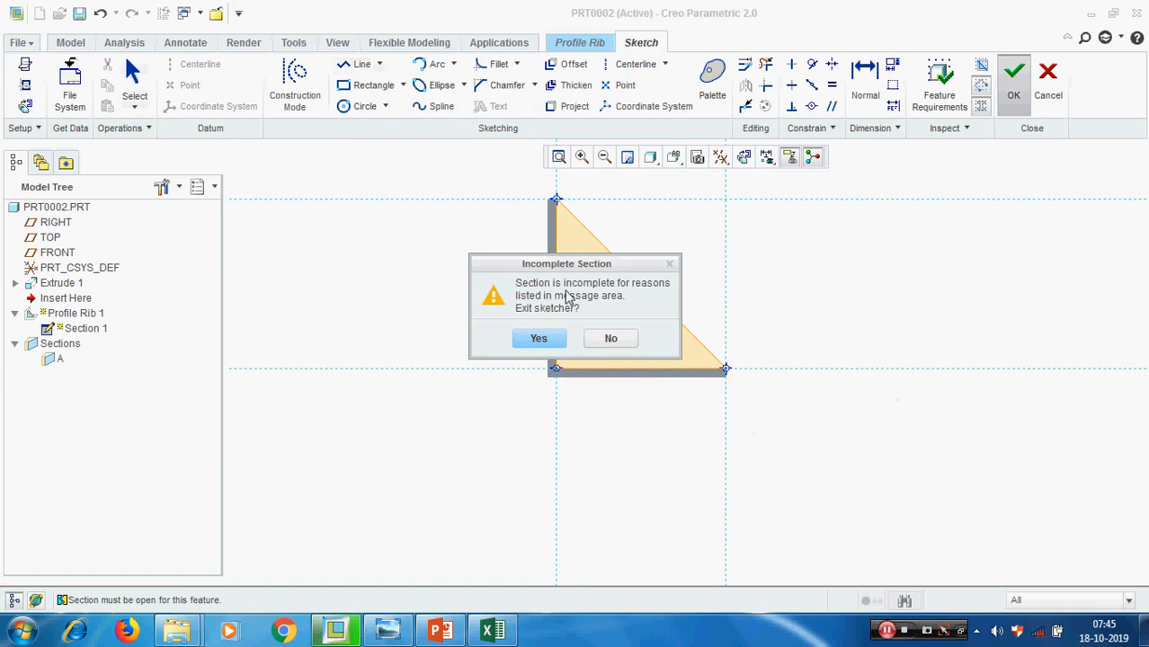
{"action": "left_click_drag", "start_coordinate": [586, 268], "coordinate": [878, 239]}
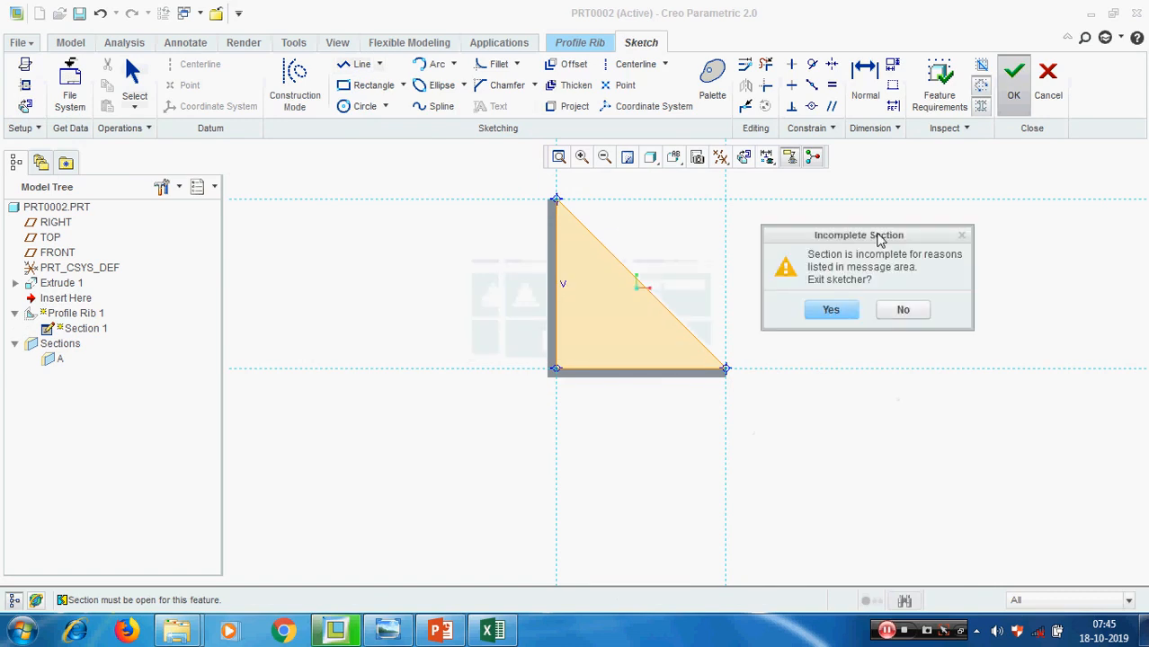
{"action": "left_click", "coordinate": [903, 312]}
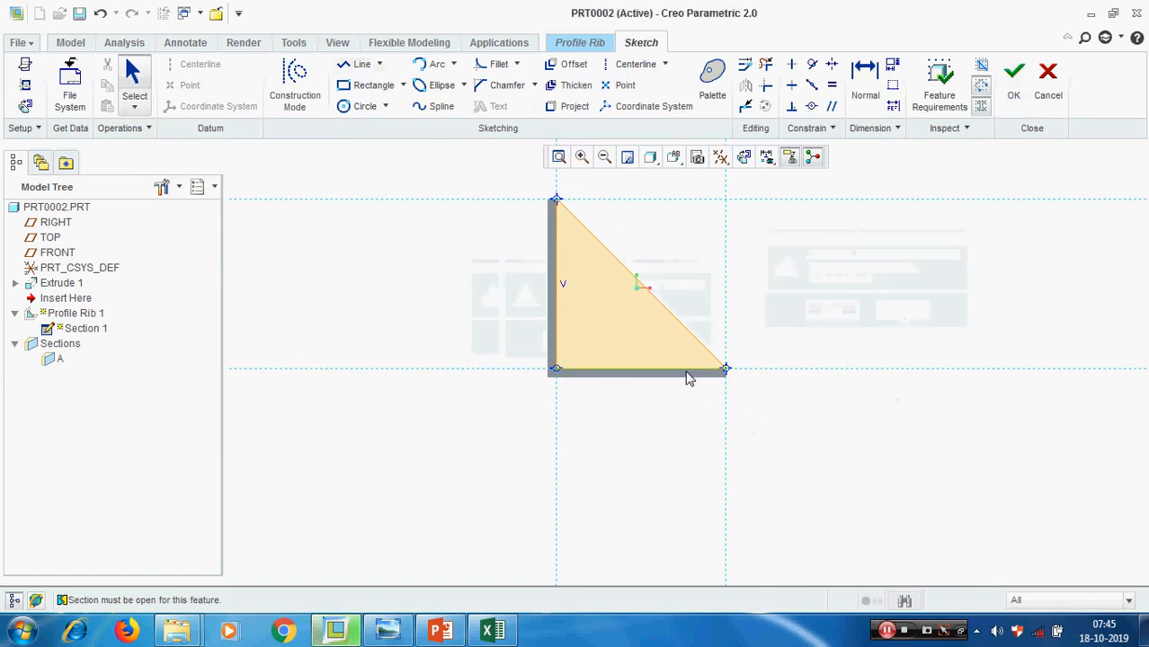
Delete the sketched line along the base, finish the sketch, and complete the rib with its material directed into the bracket
{"action": "left_click", "coordinate": [688, 378]}
{"action": "key", "text": "Delete"}
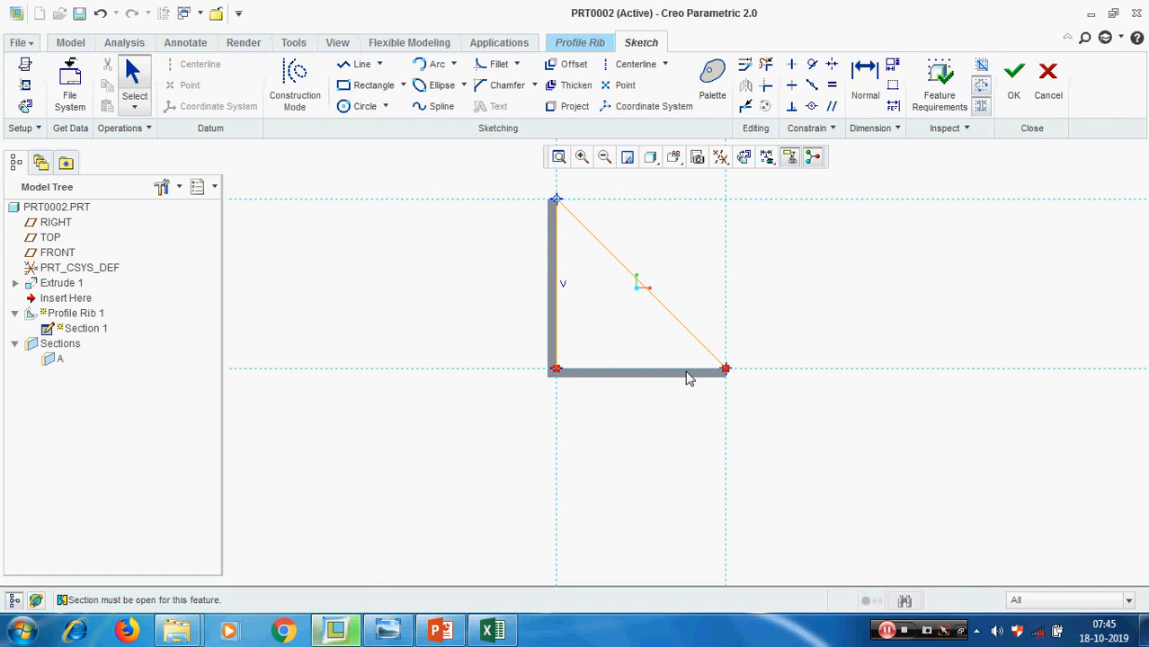
{"action": "left_click", "coordinate": [1011, 79]}
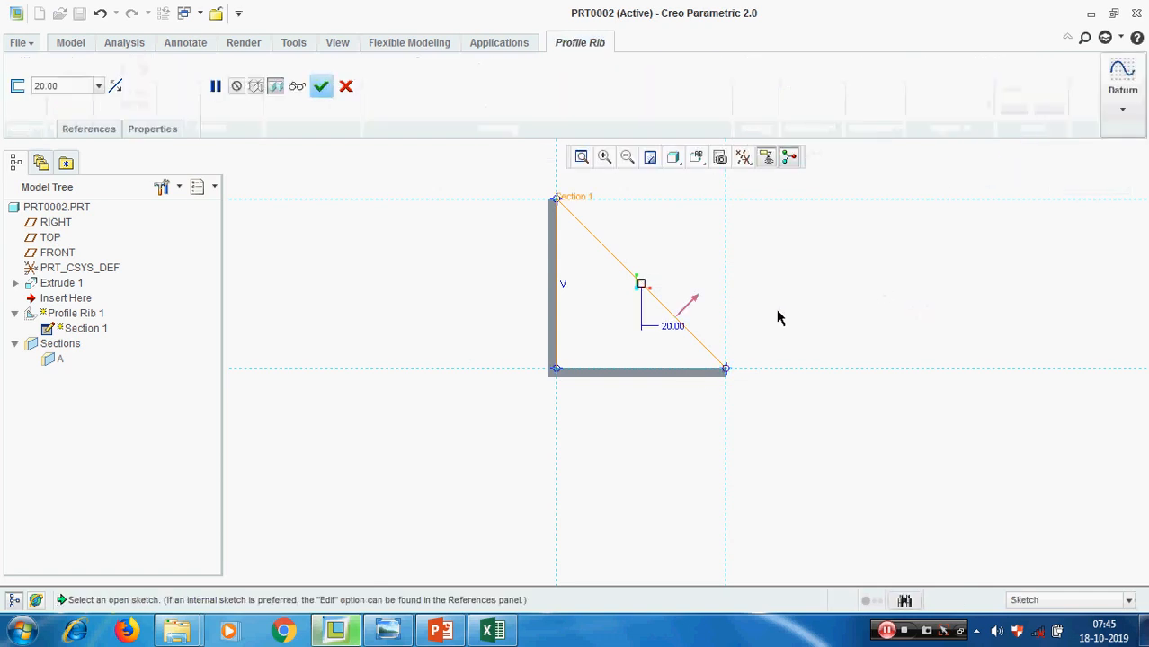
{"action": "left_click", "coordinate": [687, 308]}
{"action": "middle_click_drag", "start_coordinate": [880, 320], "coordinate": [861, 327]}
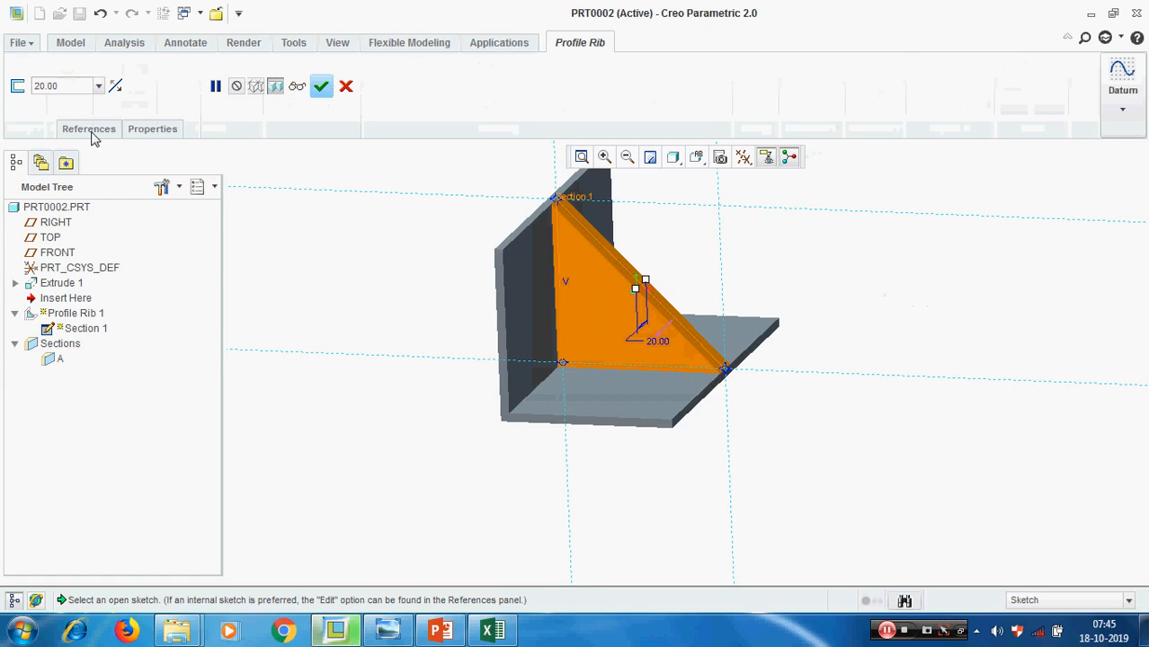
{"action": "left_click", "coordinate": [321, 86]}
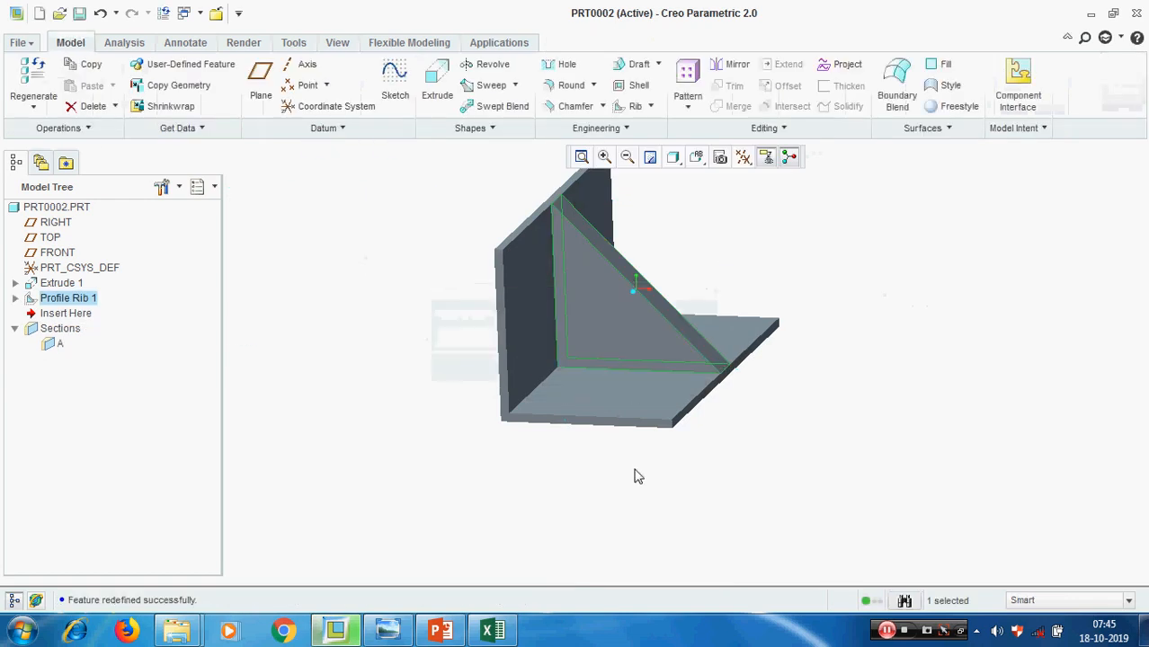
Delete the profile rib from the bracket
{"action": "right_click", "coordinate": [74, 302]}
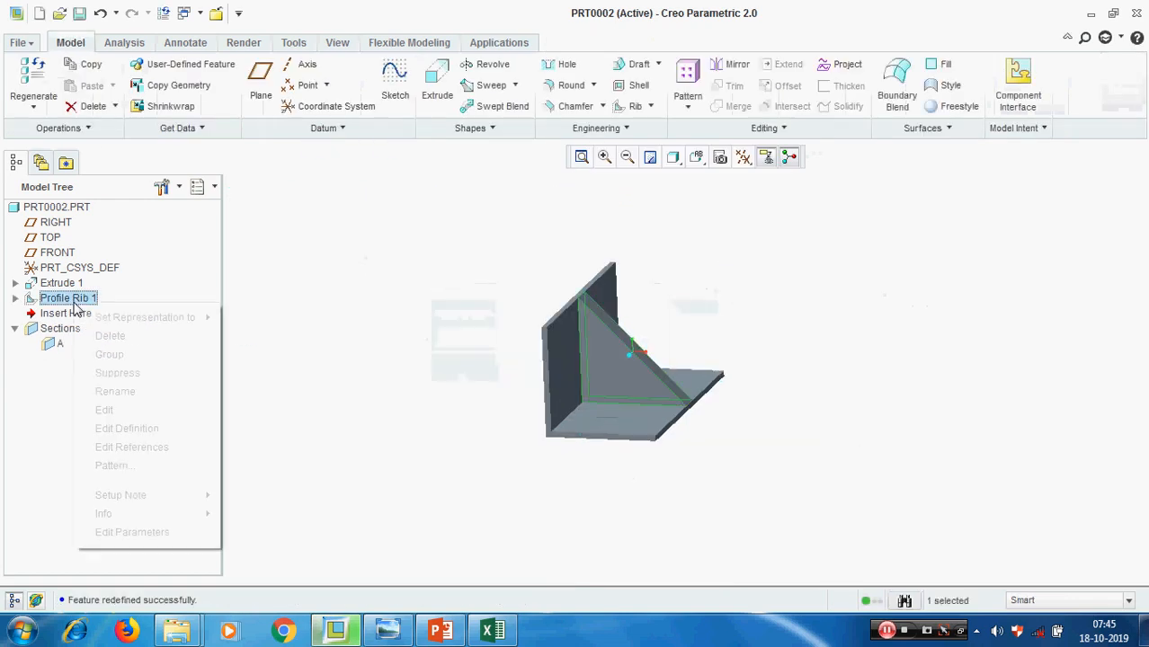
{"action": "left_click", "coordinate": [131, 335]}
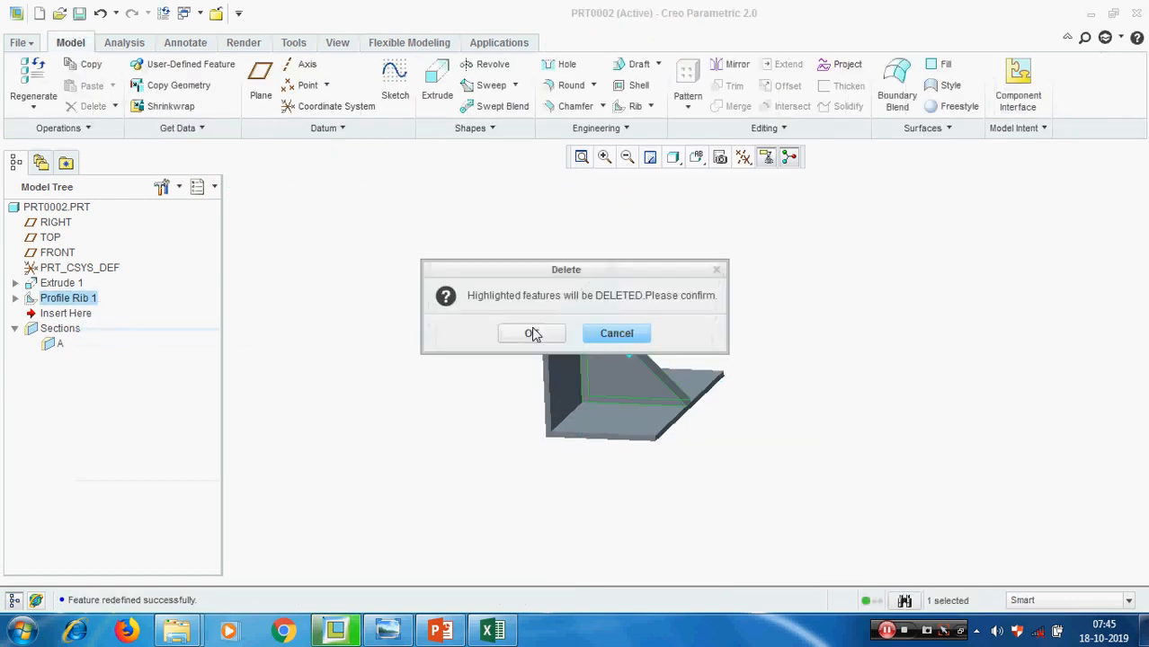
{"action": "left_click", "coordinate": [531, 334]}
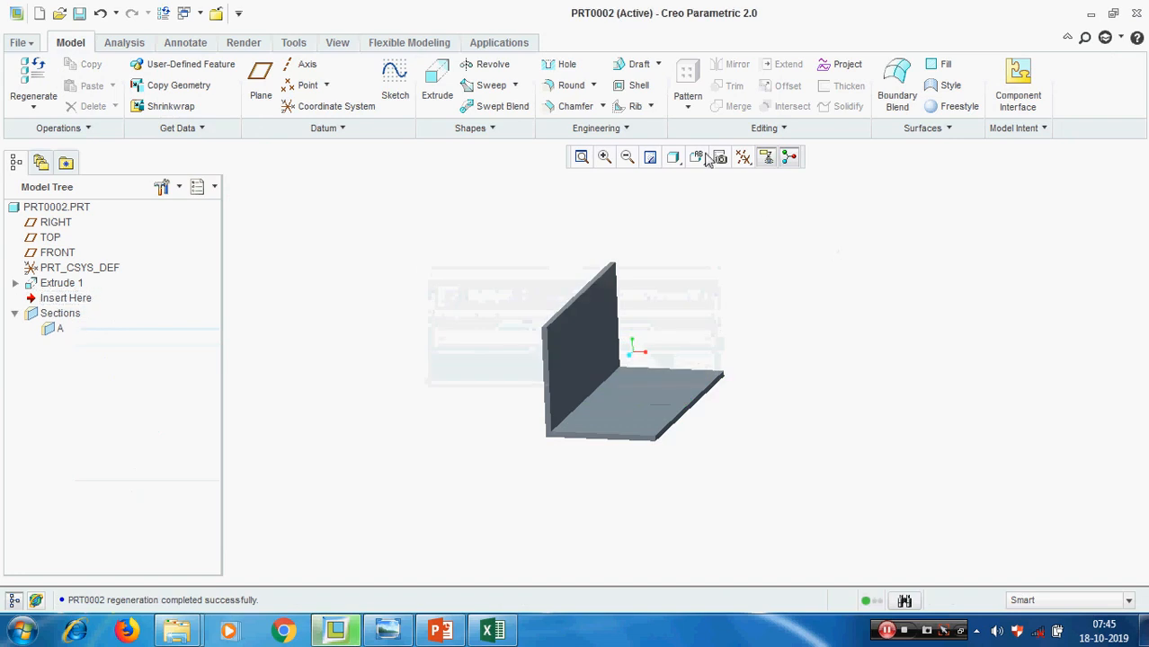
{"action": "left_click", "coordinate": [651, 107]}
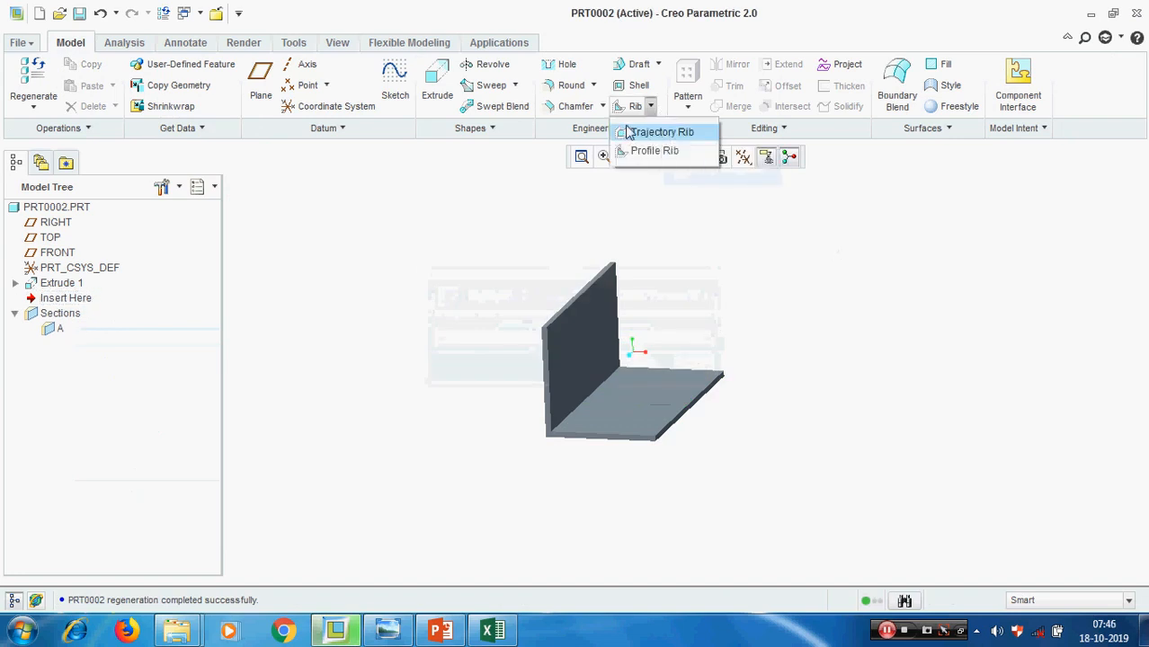
{"action": "left_click", "coordinate": [829, 315]}
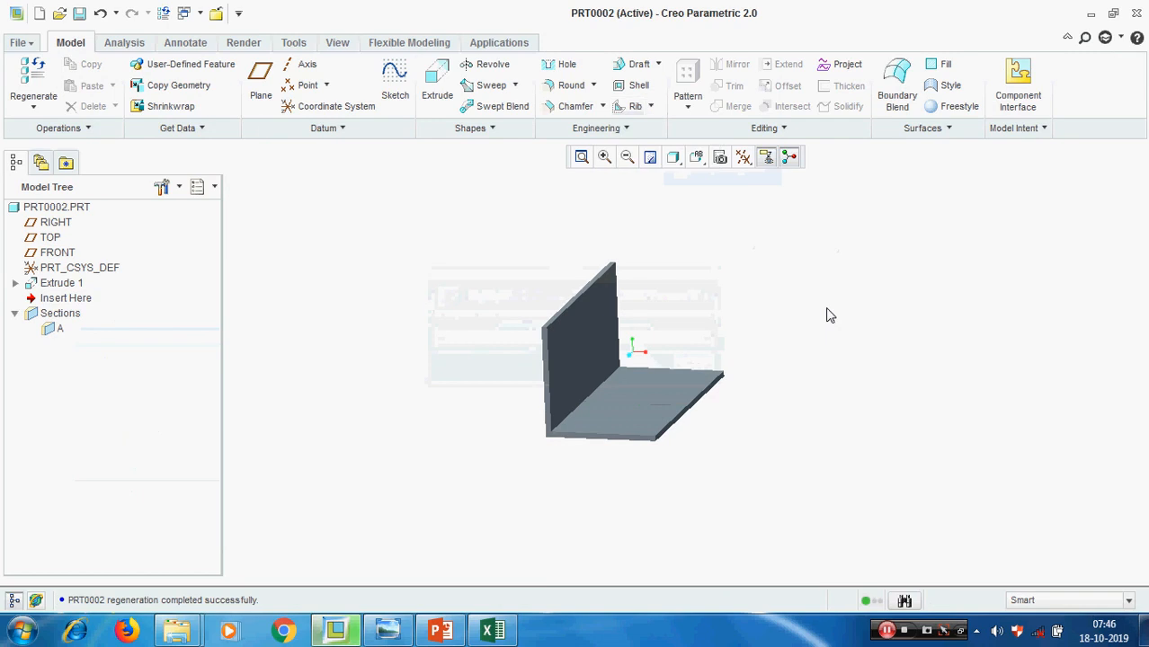
Redefine the L-shaped extrusion and open its internal section sketch
{"action": "left_click", "coordinate": [61, 283]}
{"action": "right_click", "coordinate": [63, 284]}
{"action": "left_click", "coordinate": [135, 408]}
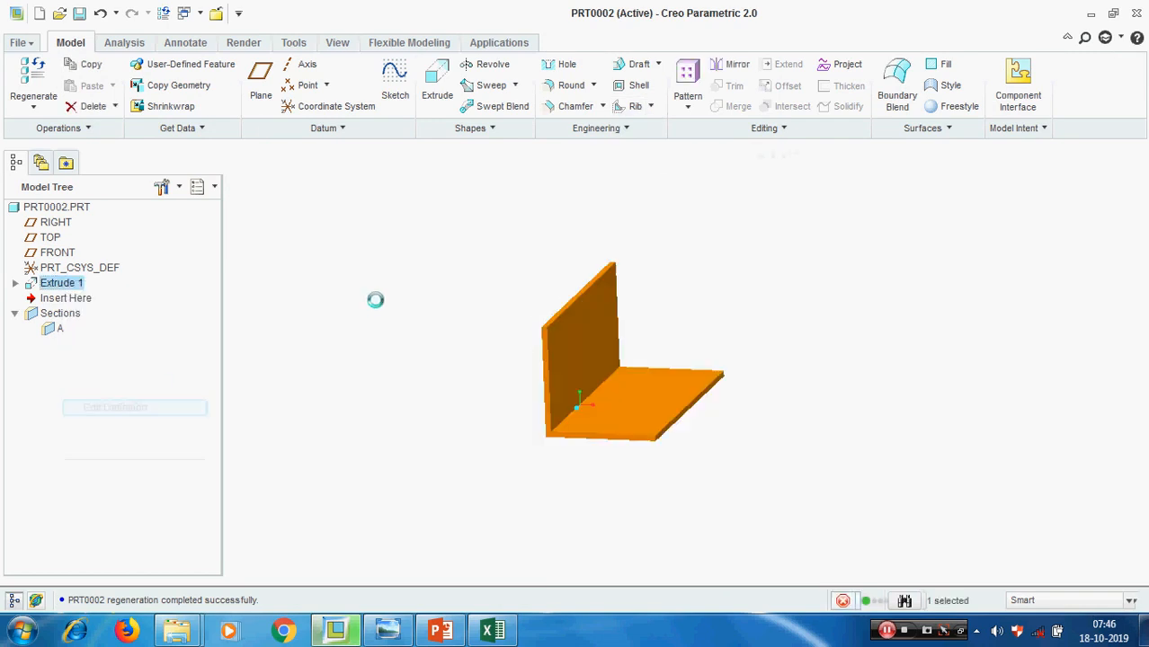
{"action": "left_click", "coordinate": [83, 129]}
{"action": "left_click", "coordinate": [223, 184]}
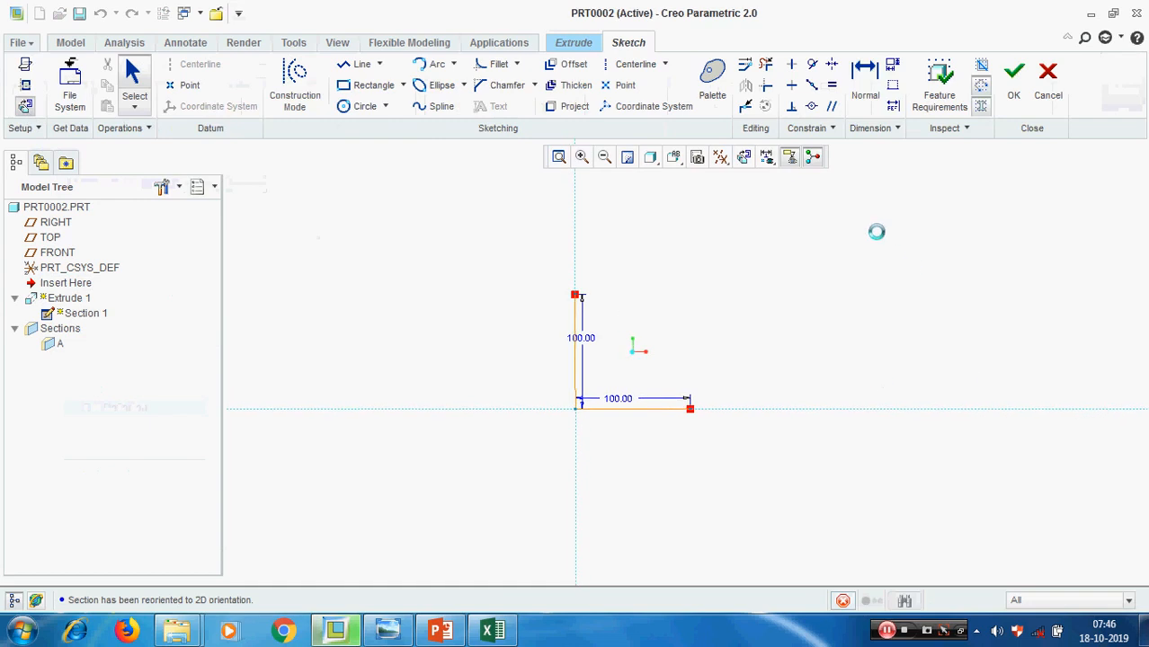
Sketch a vertical line about 131 units long upward from the free end of the base line
{"action": "left_click", "coordinate": [345, 65]}
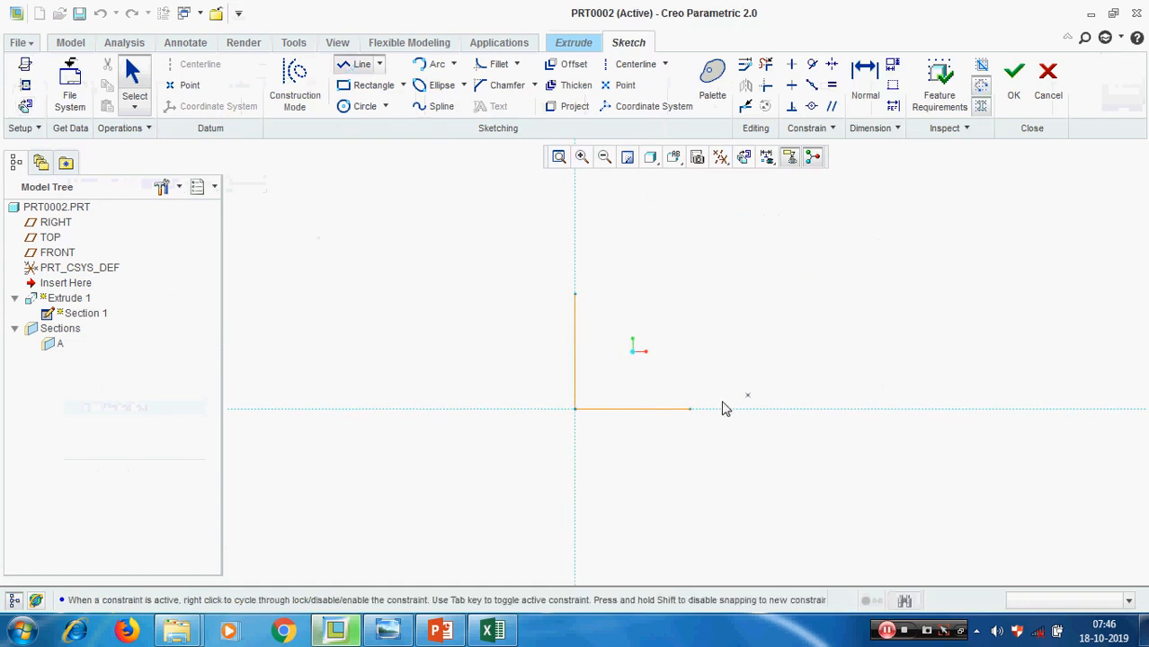
{"action": "left_click", "coordinate": [690, 409]}
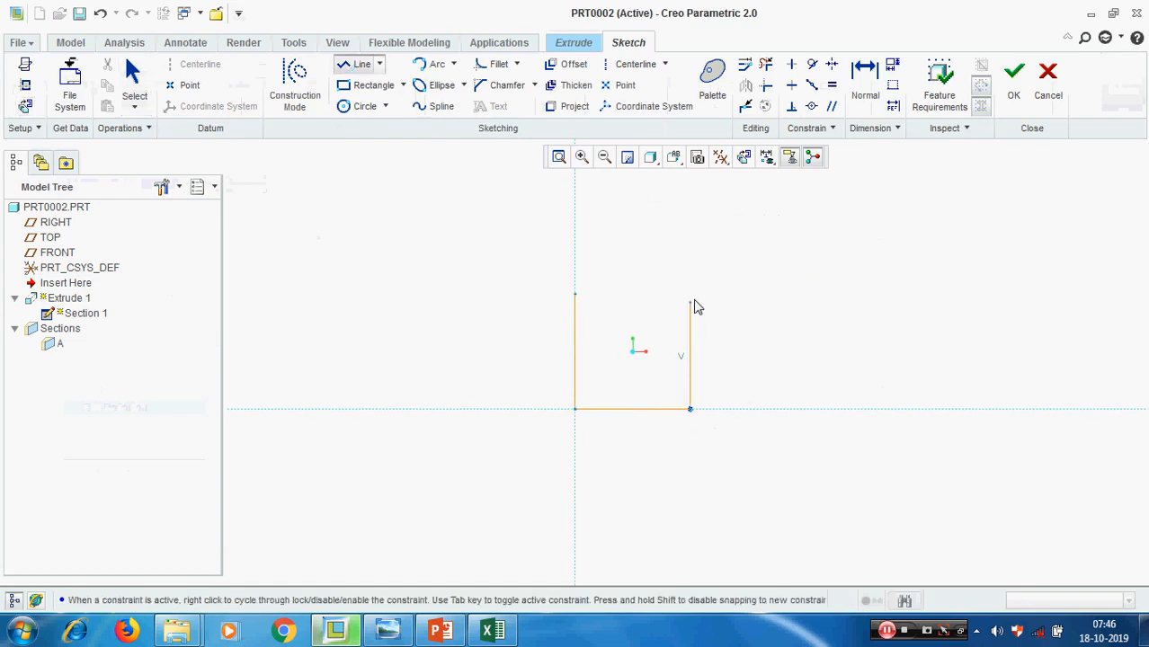
{"action": "left_click", "coordinate": [690, 259]}
{"action": "middle_click", "coordinate": [803, 271]}
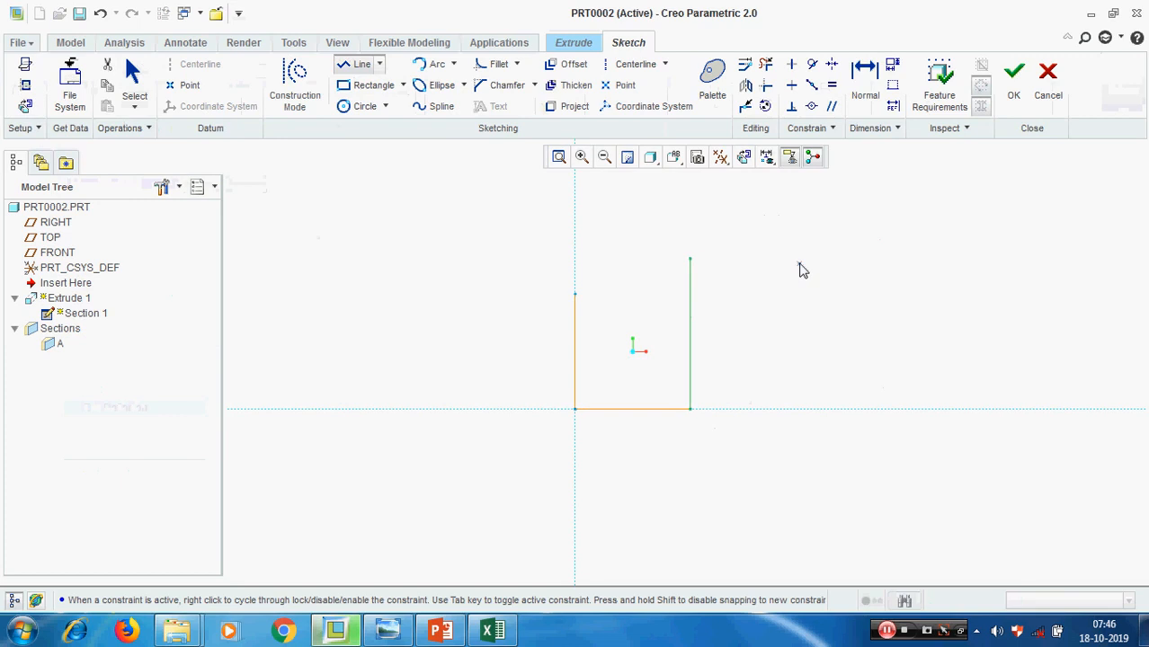
{"action": "middle_click", "coordinate": [799, 268]}
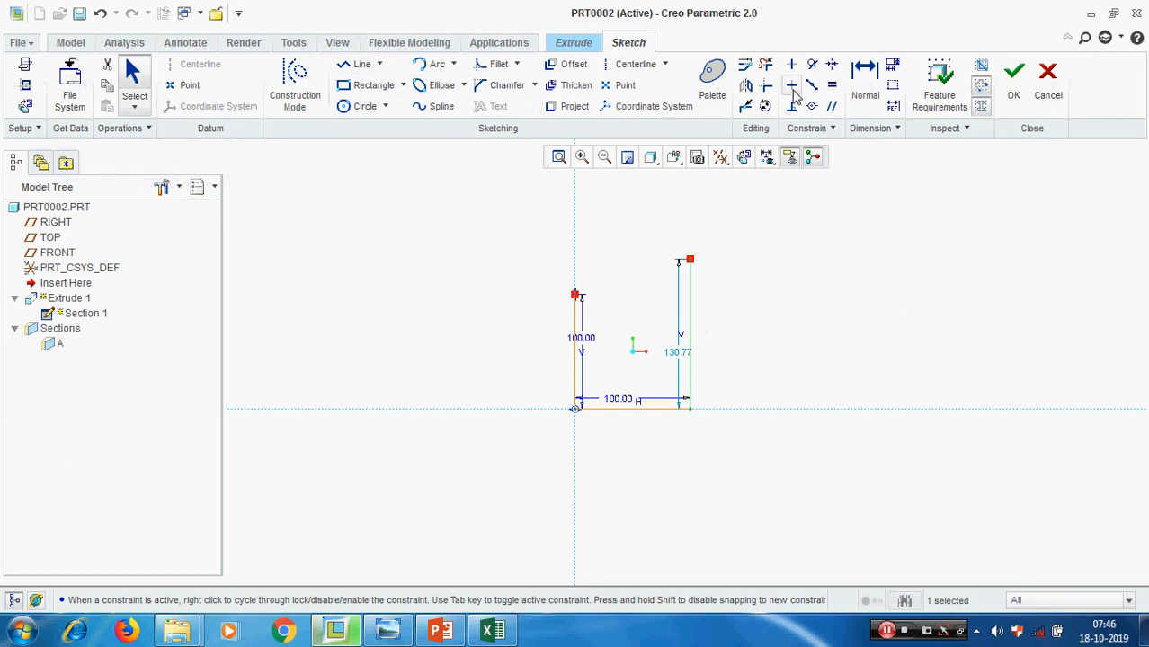
Constrain the upper endpoints of the two vertical lines to be horizontally aligned
{"action": "left_click", "coordinate": [791, 85]}
{"action": "left_click", "coordinate": [577, 296]}
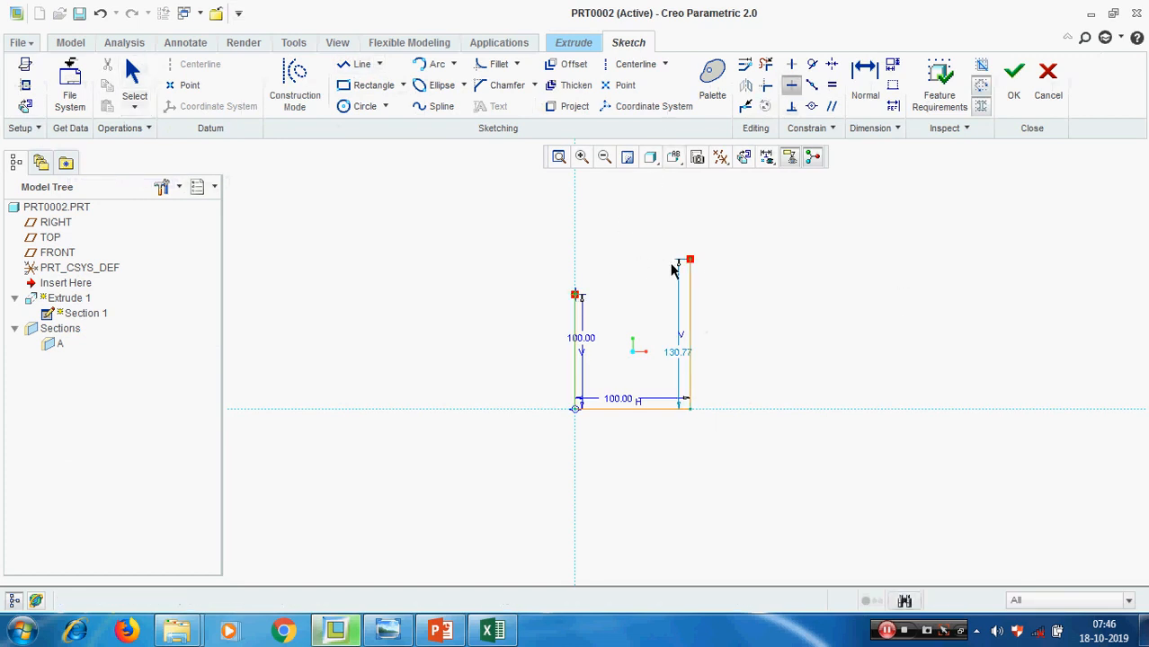
{"action": "left_click", "coordinate": [689, 259]}
{"action": "middle_click", "coordinate": [932, 386]}
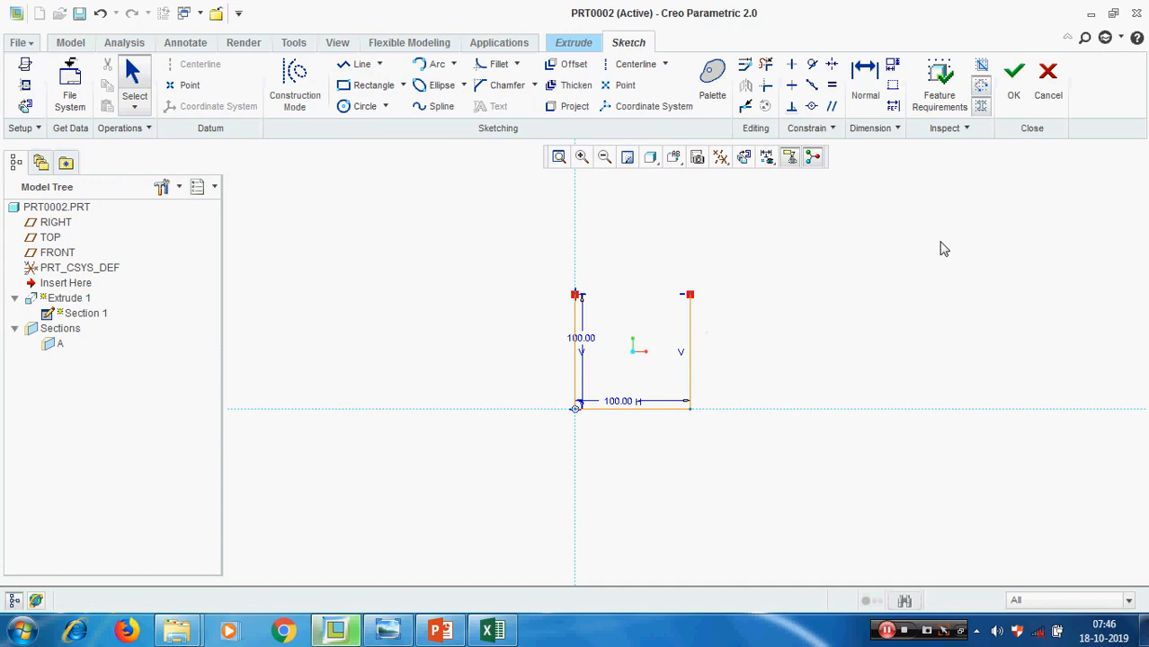
Finish the section sketch and complete the redefined extrusion as a U-shaped channel
{"action": "left_click", "coordinate": [1013, 79]}
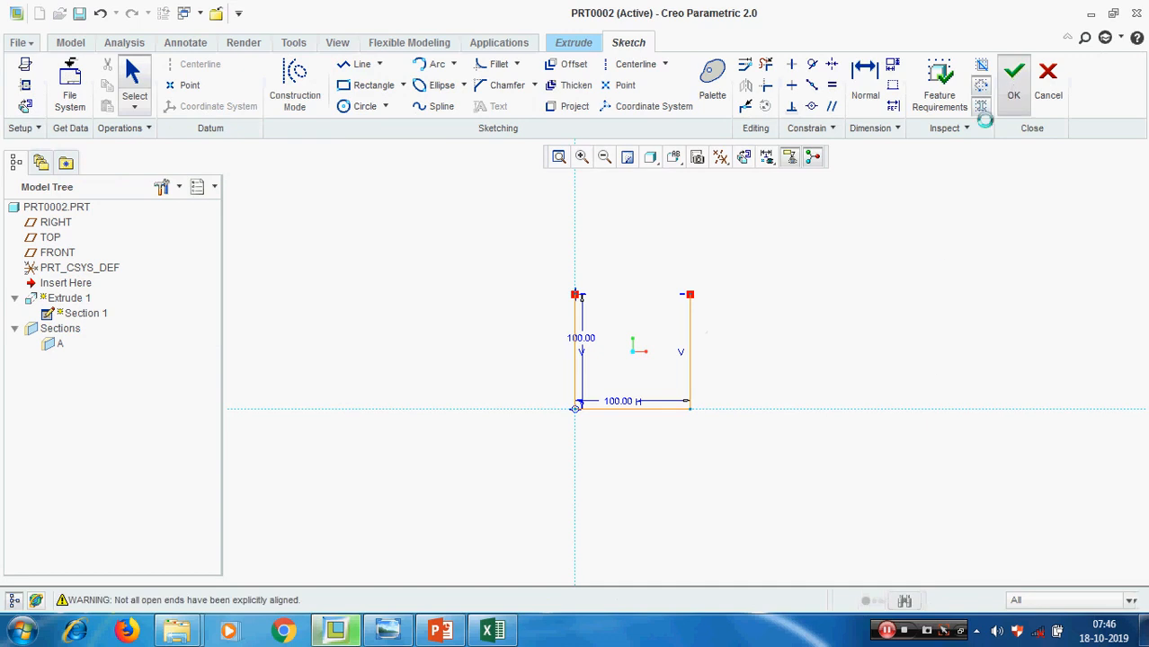
{"action": "middle_click", "coordinate": [913, 275]}
{"action": "middle_click_drag", "start_coordinate": [913, 274], "coordinate": [977, 376]}
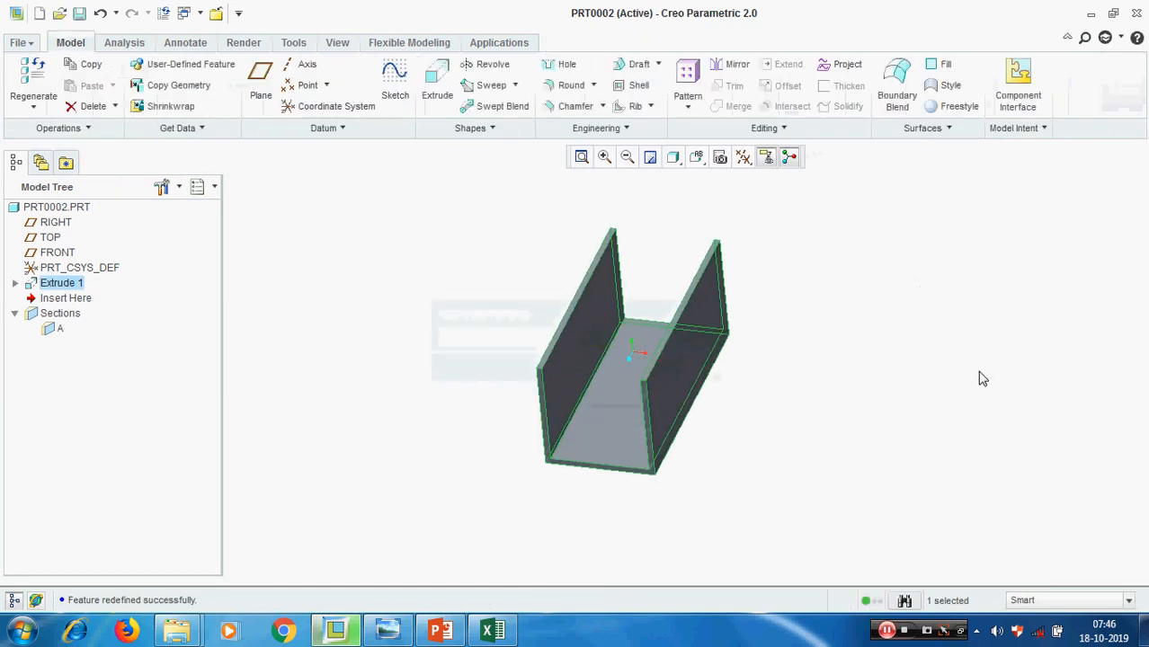
{"action": "left_click", "coordinate": [961, 382]}
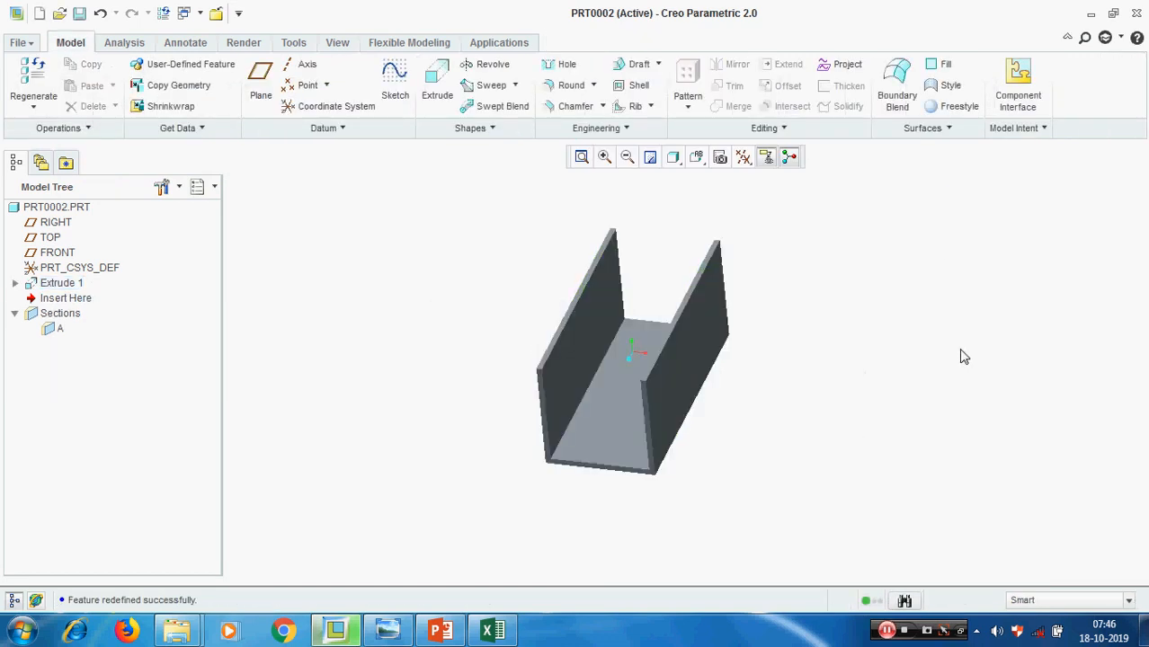
Start a profile rib and open its internal sketch on the narrow top face of the channel's left wall
{"action": "left_click", "coordinate": [651, 107]}
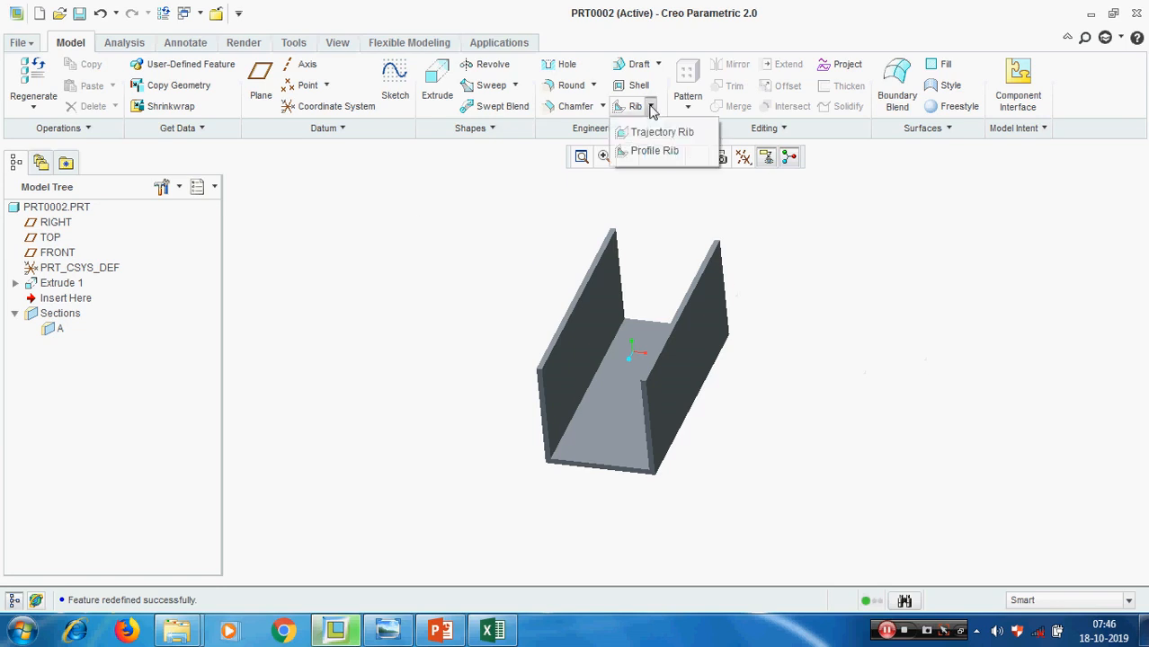
{"action": "left_click", "coordinate": [659, 152]}
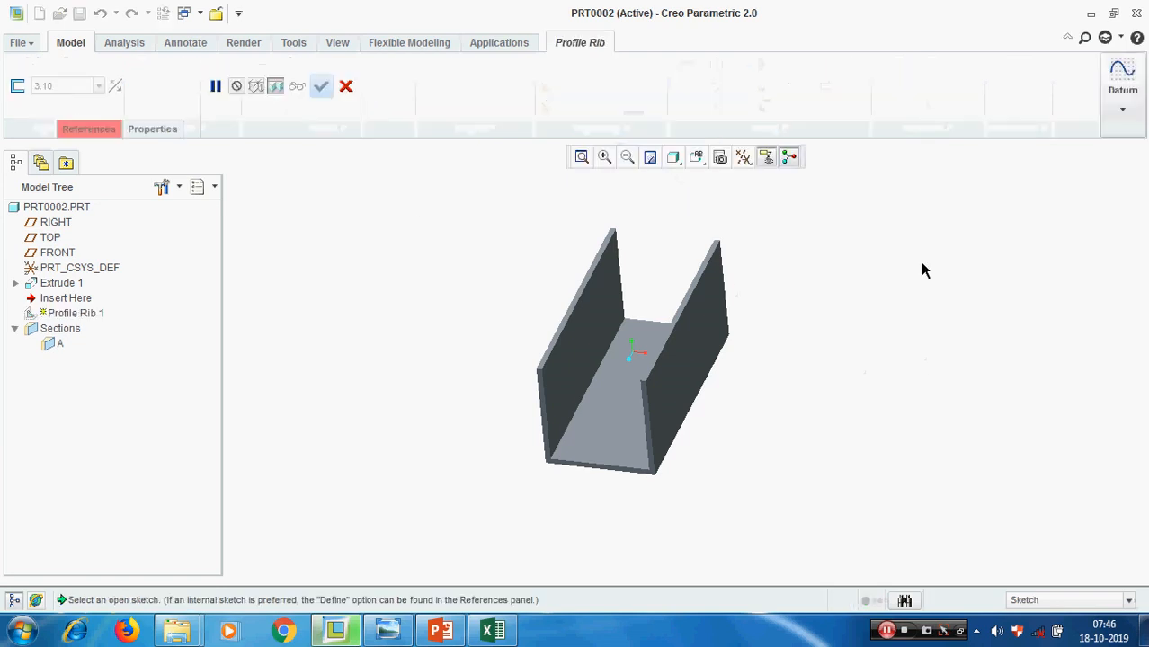
{"action": "left_click", "coordinate": [93, 130]}
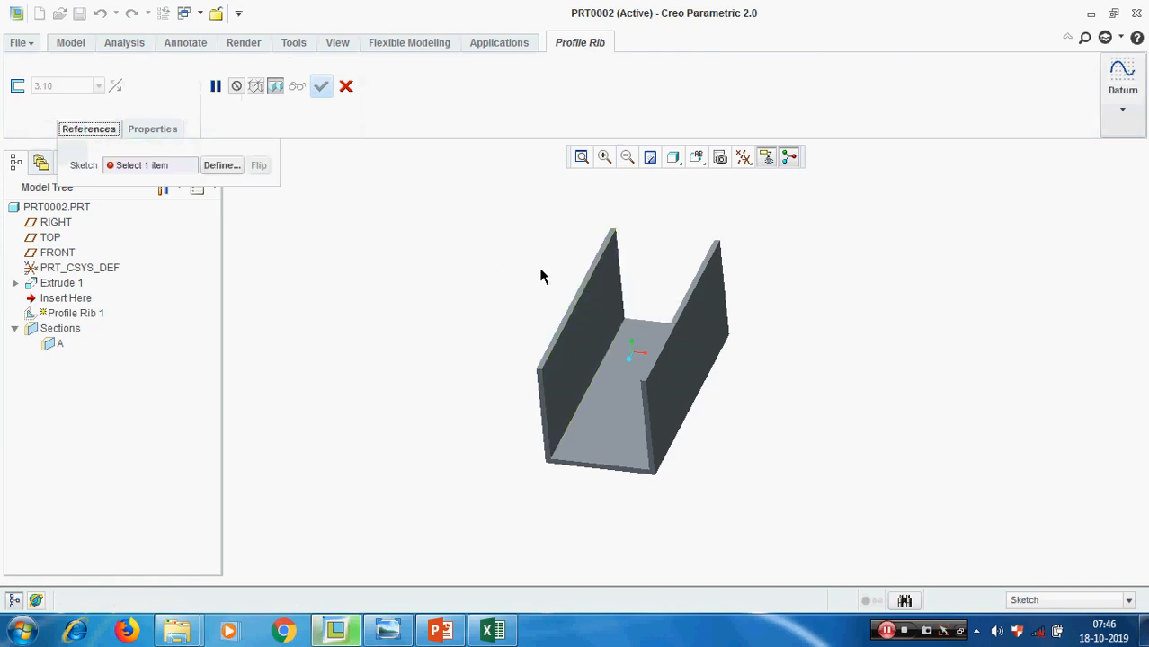
{"action": "left_click", "coordinate": [221, 166]}
{"action": "scroll", "coordinate": [572, 305], "scroll_direction": "up", "scroll_amount": 5}
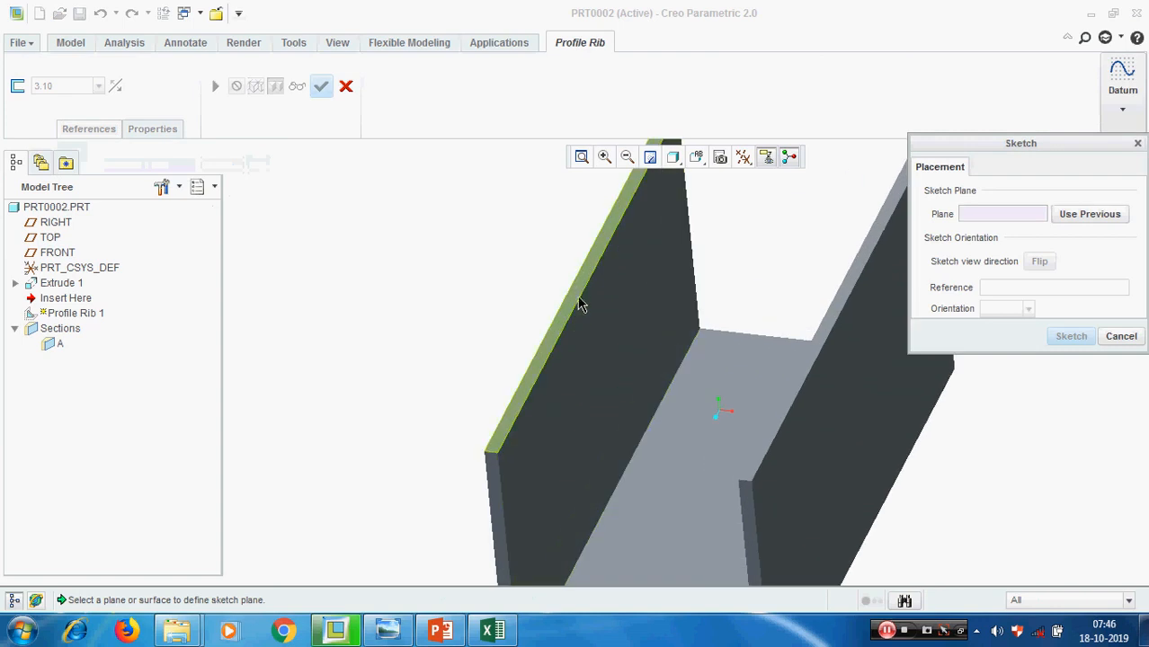
{"action": "left_click", "coordinate": [579, 295]}
{"action": "left_click", "coordinate": [1071, 337]}
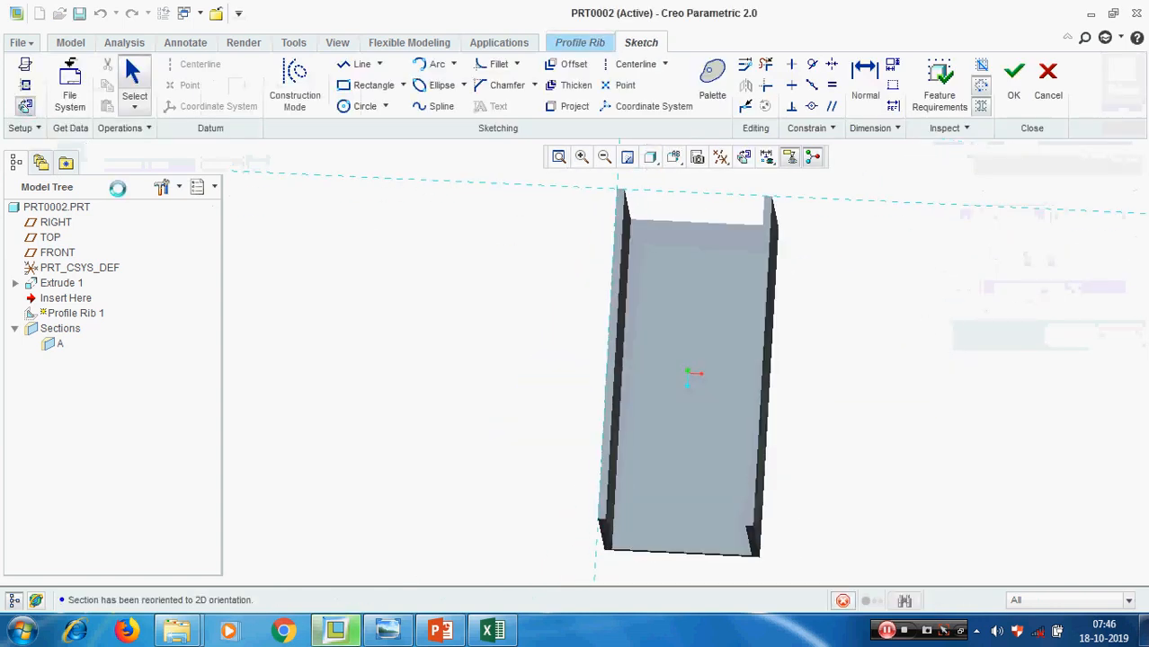
Display the datum planes, then add the FRONT plane and both walls' inner faces as references for the profile rib sketch
{"action": "left_click", "coordinate": [778, 273]}
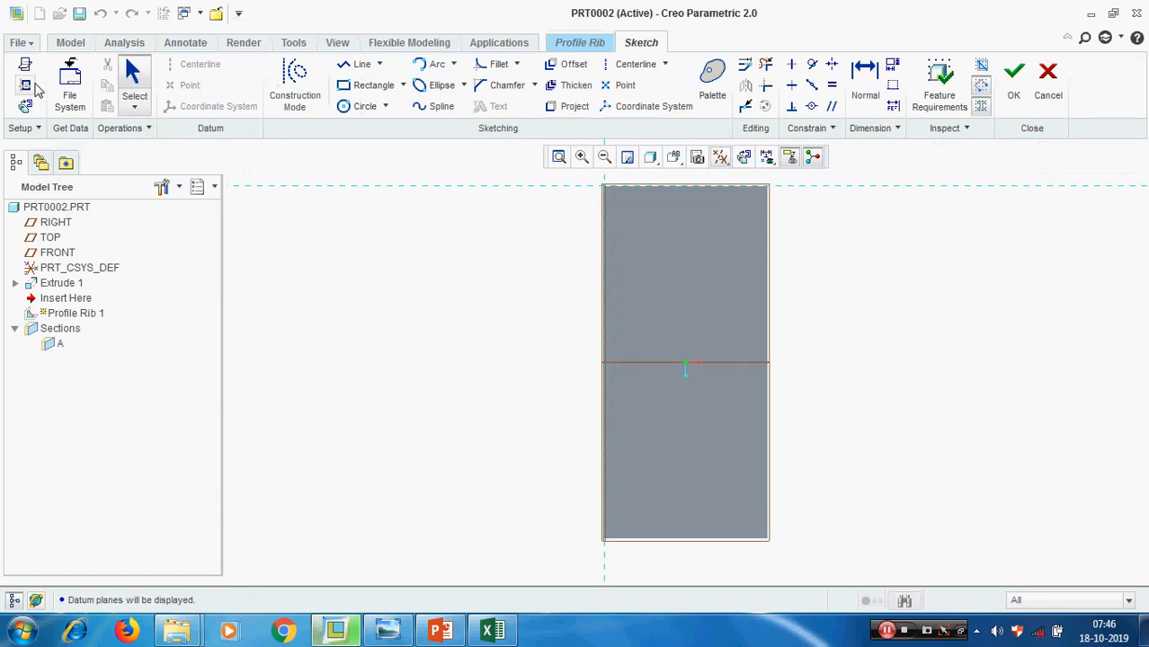
{"action": "left_click", "coordinate": [25, 84]}
{"action": "left_click", "coordinate": [724, 366]}
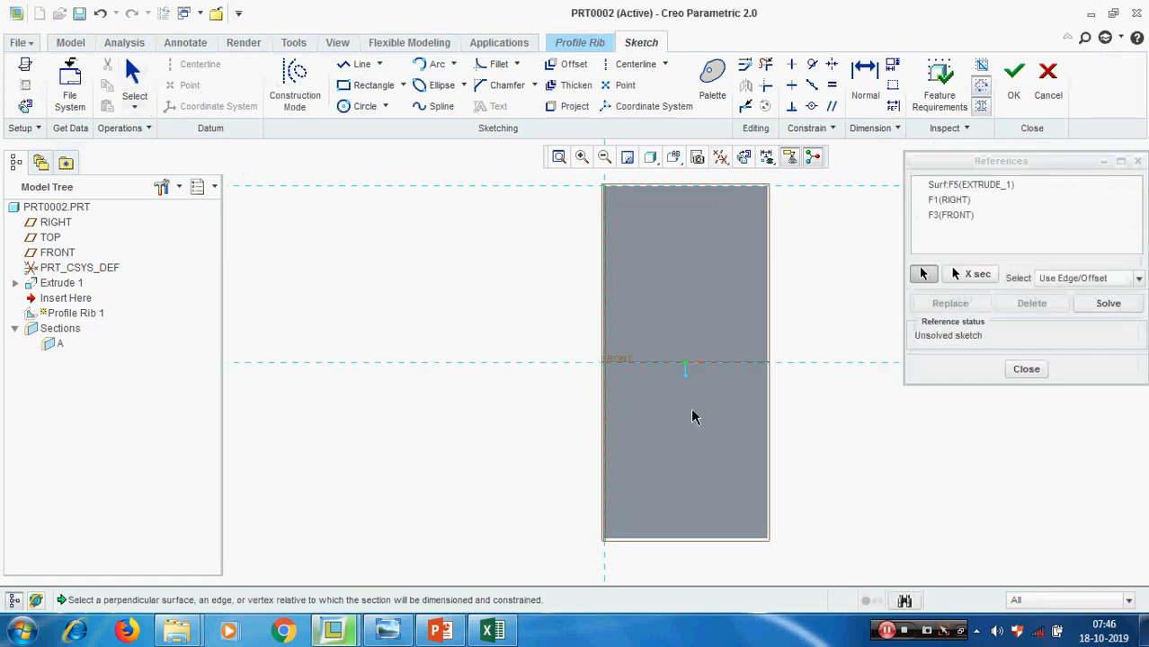
{"action": "middle_click_drag", "start_coordinate": [672, 387], "coordinate": [610, 393]}
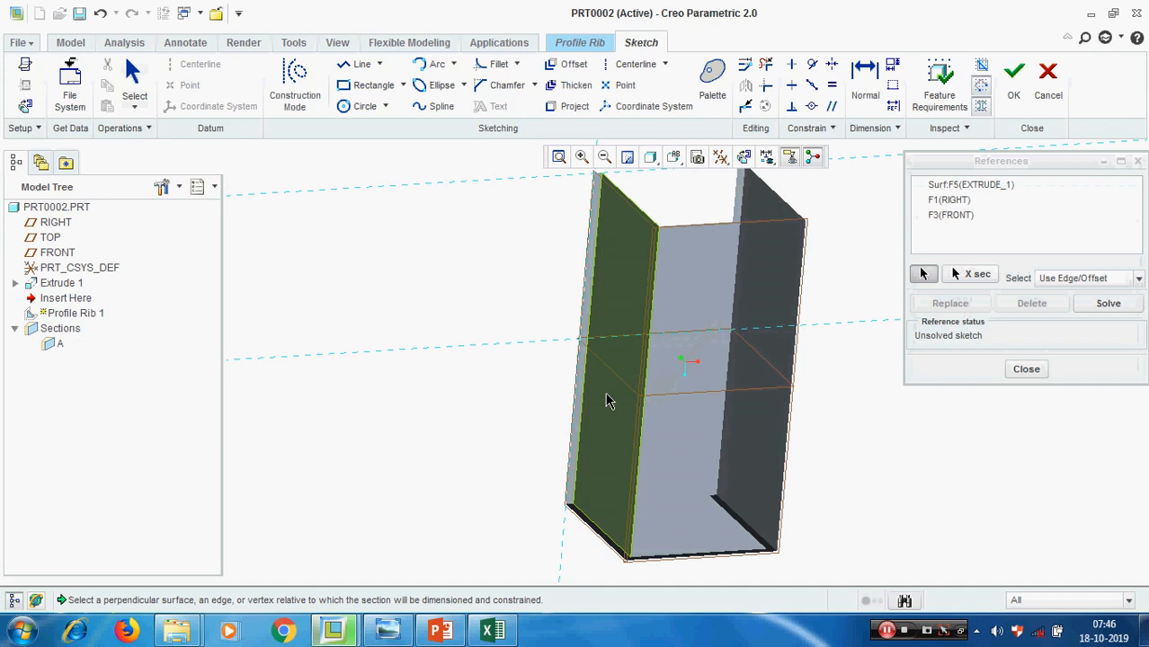
{"action": "left_click", "coordinate": [611, 402]}
{"action": "middle_click_drag", "start_coordinate": [619, 439], "coordinate": [770, 409]}
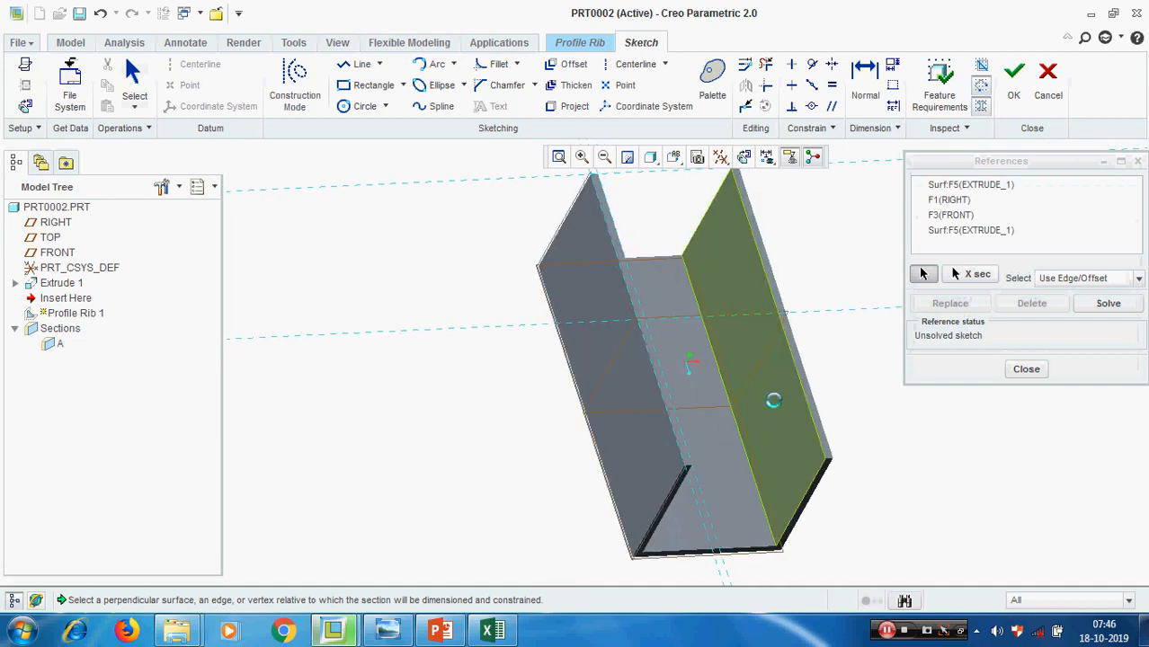
{"action": "left_click", "coordinate": [1025, 369]}
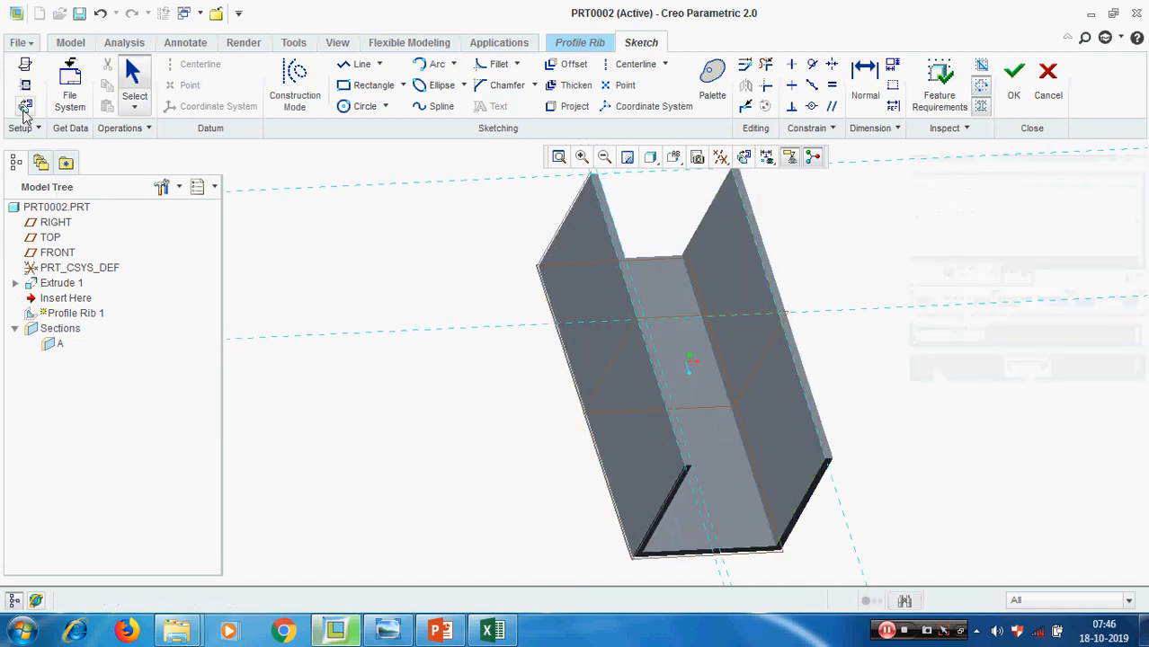
{"action": "left_click", "coordinate": [25, 106]}
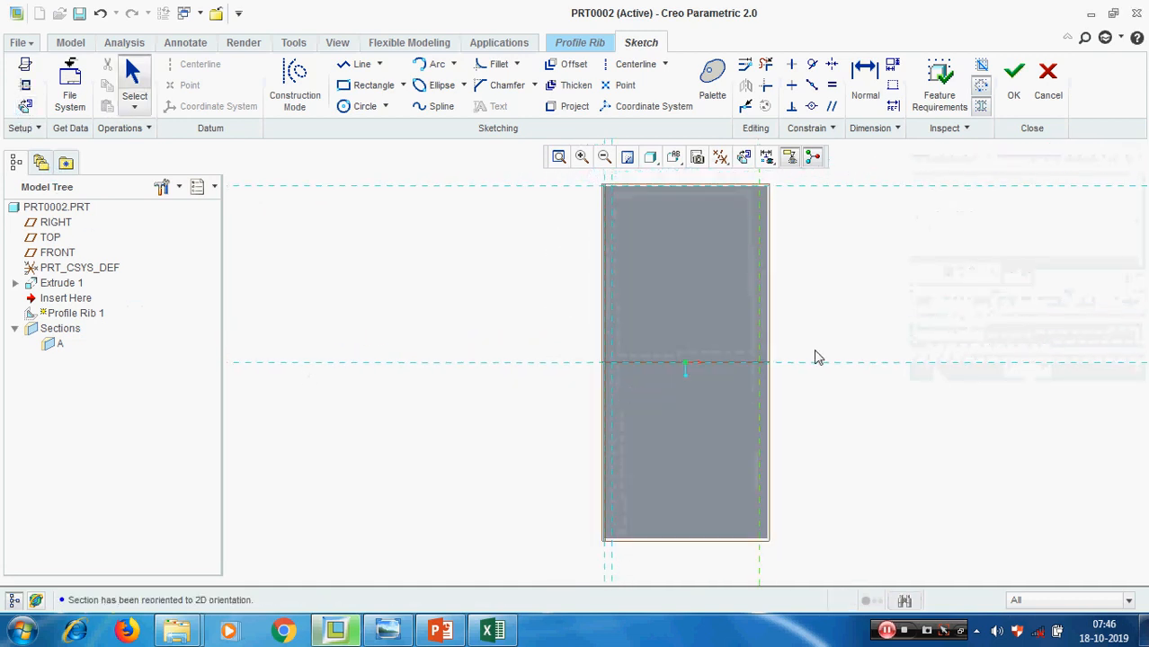
Sketch a horizontal line along the FRONT reference between the inner faces of both walls and finish the rib sketch
{"action": "left_click", "coordinate": [359, 65]}
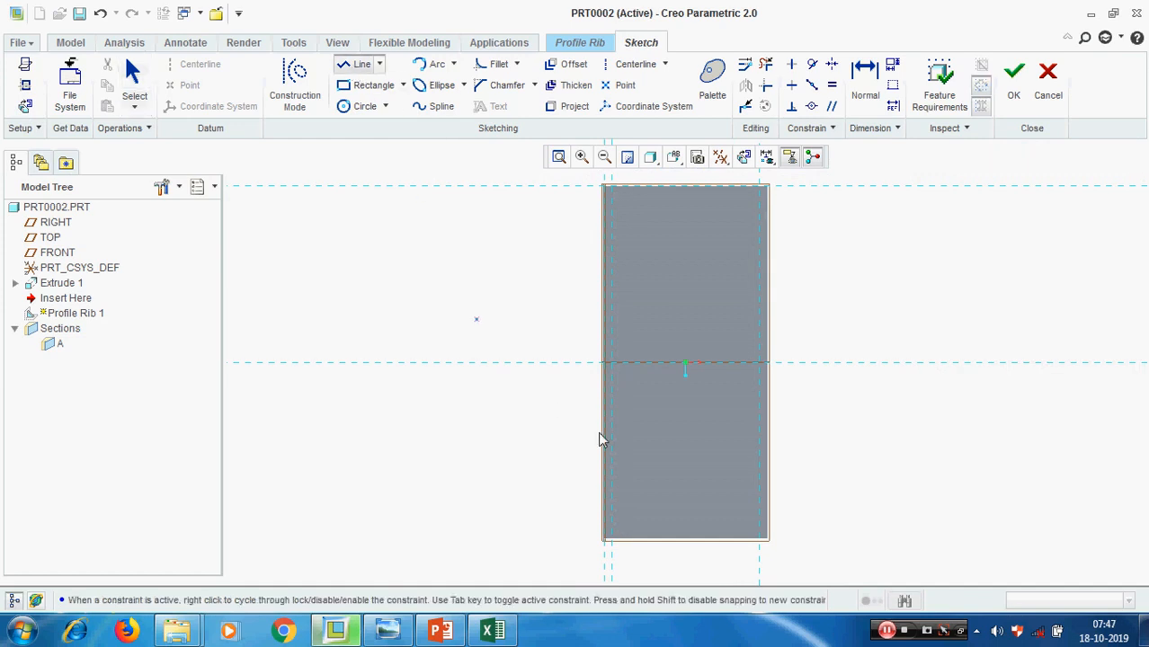
{"action": "left_click", "coordinate": [616, 366]}
{"action": "left_click", "coordinate": [760, 364]}
{"action": "middle_click", "coordinate": [862, 433]}
{"action": "middle_click", "coordinate": [863, 433]}
{"action": "middle_click_drag", "start_coordinate": [863, 440], "coordinate": [845, 385]}
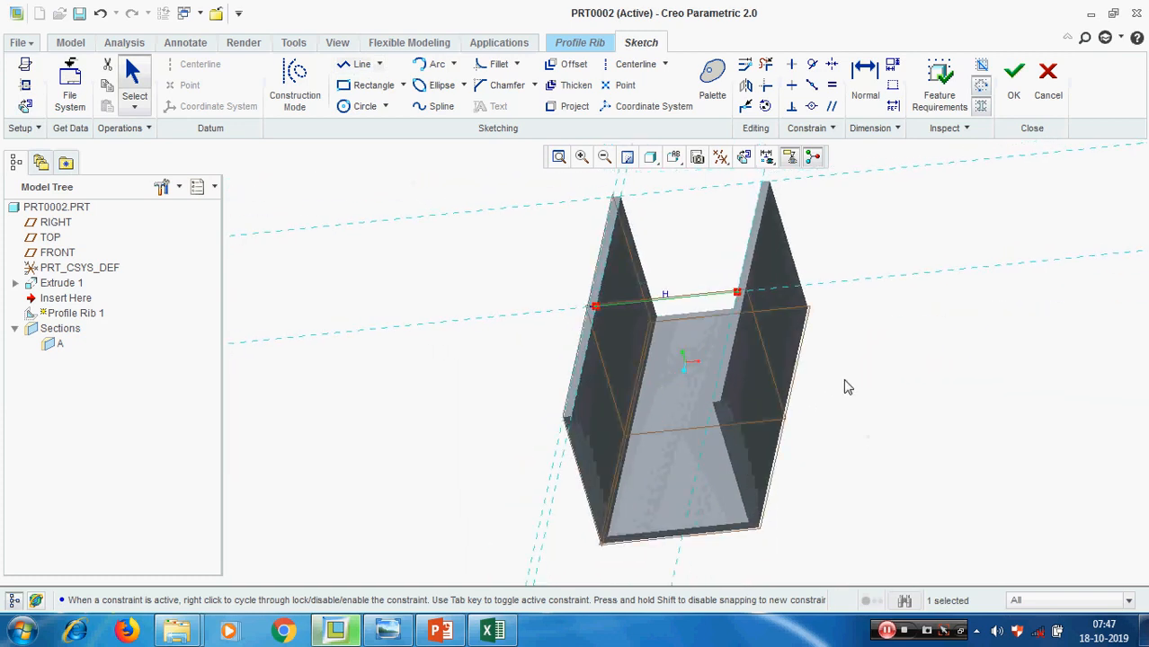
{"action": "left_click", "coordinate": [1014, 76]}
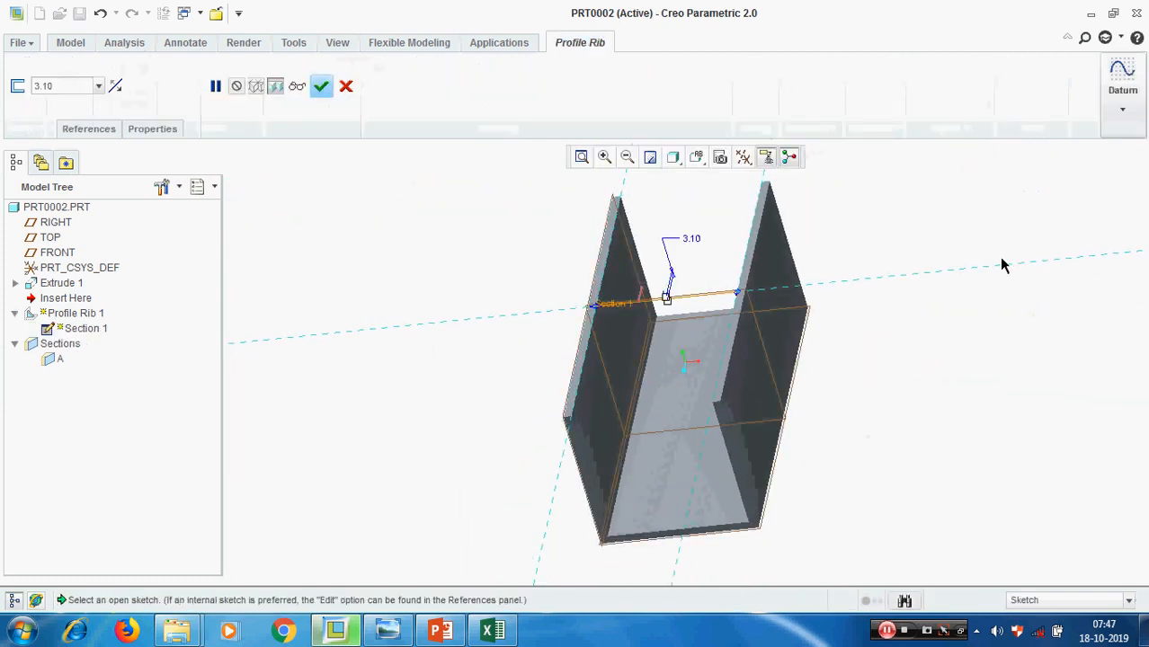
Set the profile rib's thickness to 10, then cancel the rib feature
{"action": "middle_click_drag", "start_coordinate": [999, 261], "coordinate": [951, 320]}
{"action": "scroll", "coordinate": [882, 343], "scroll_direction": "up", "scroll_amount": 1}
{"action": "scroll", "coordinate": [707, 325], "scroll_direction": "up", "scroll_amount": 4}
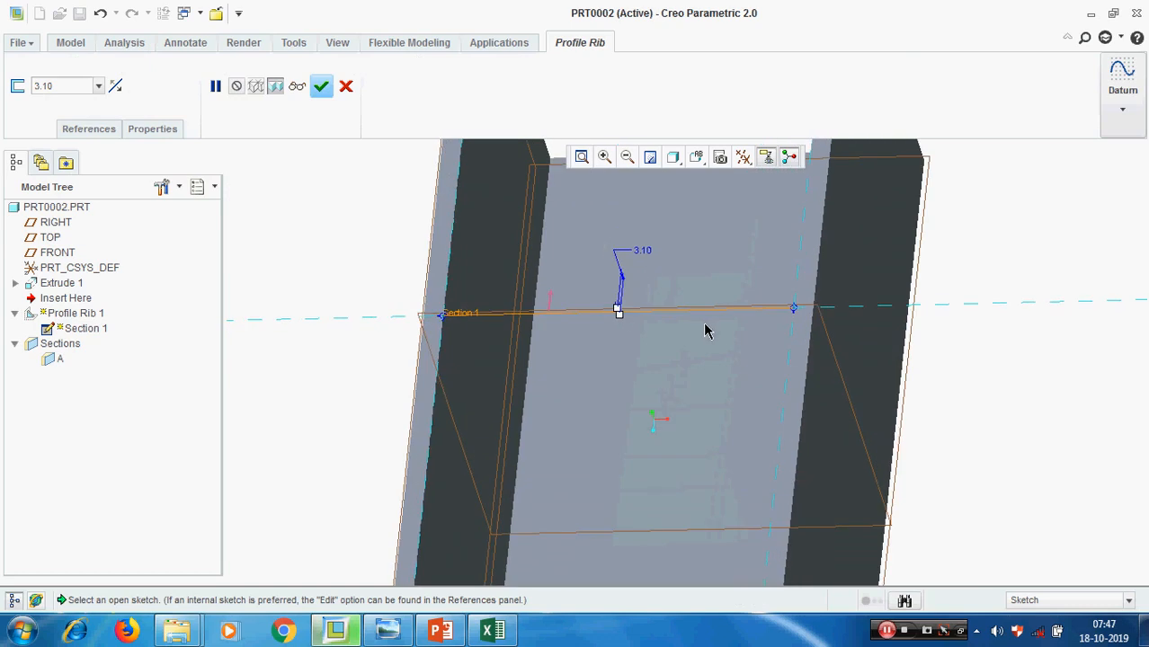
{"action": "mouse_move", "coordinate": [719, 333]}
{"action": "middle_mouse_down"}
{"action": "mouse_move", "coordinate": [741, 380]}
{"action": "mouse_move", "coordinate": [713, 378]}
{"action": "mouse_move", "coordinate": [710, 397]}
{"action": "middle_mouse_up"}
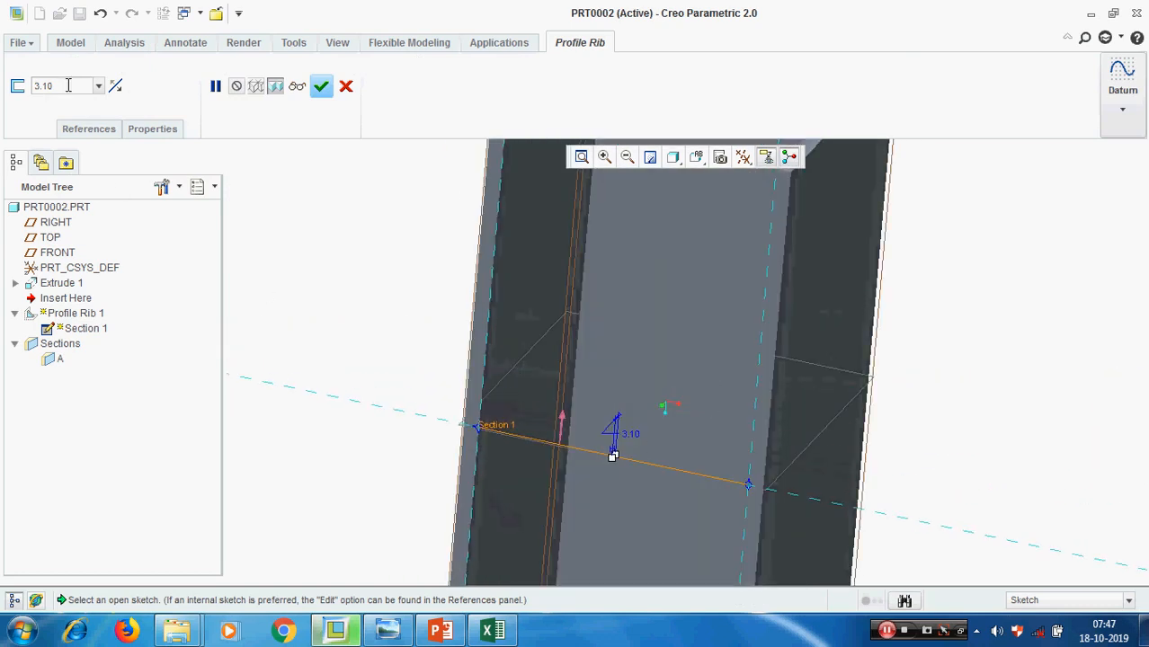
{"action": "type", "text": "1"}
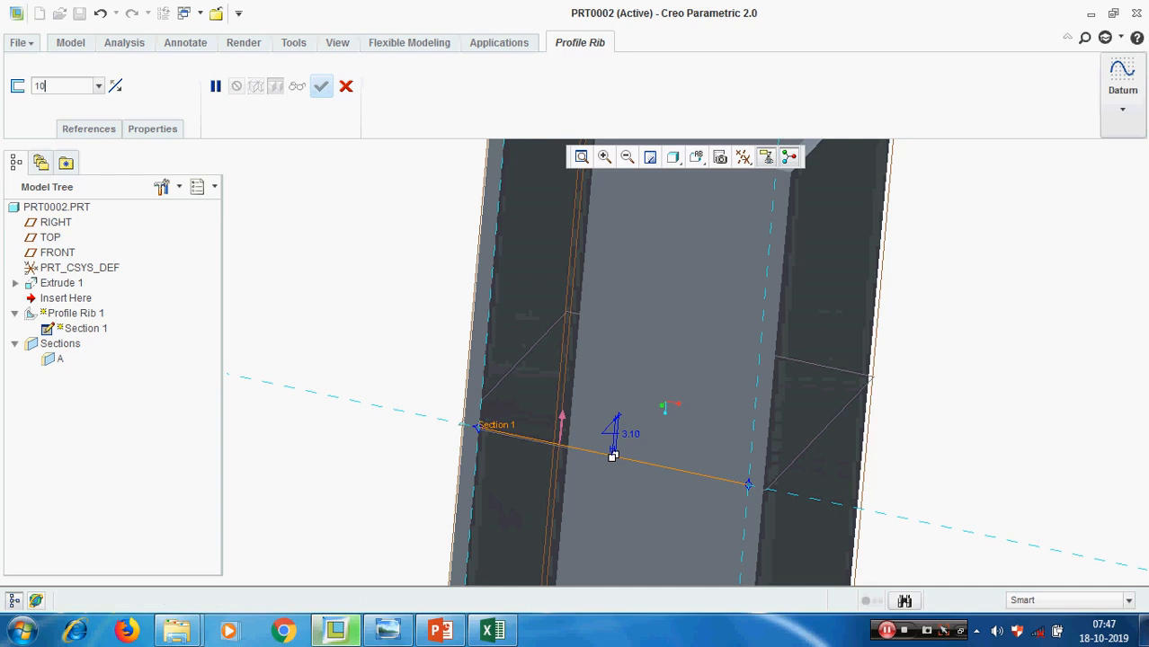
{"action": "type", "text": "0"}
{"action": "key", "text": "Return"}
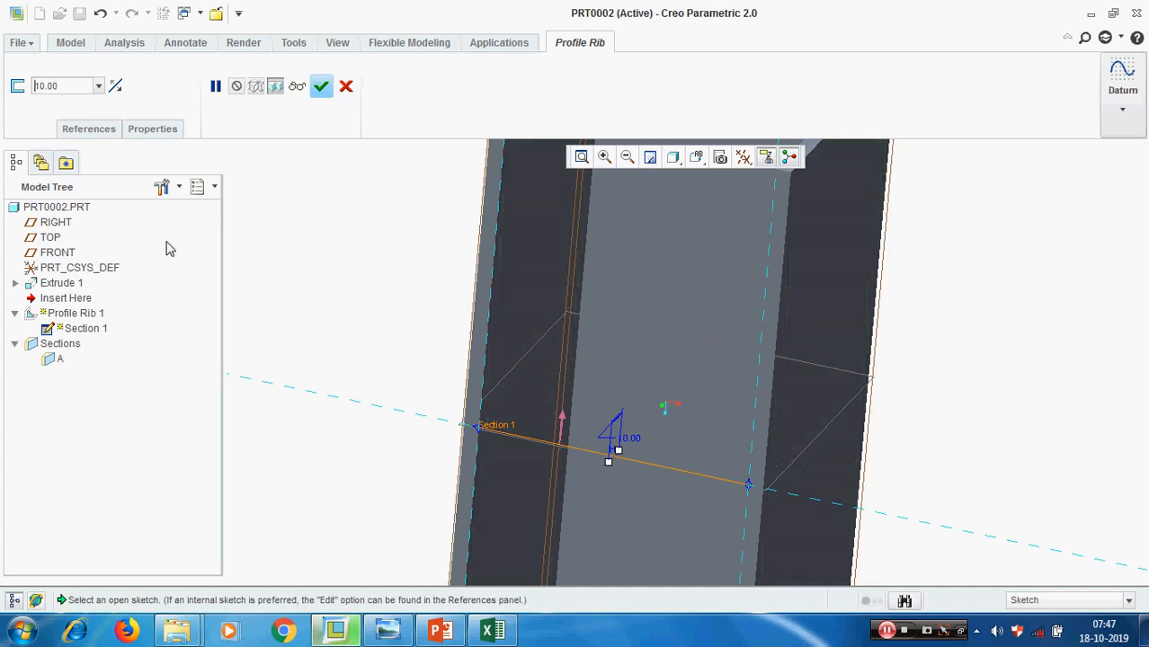
{"action": "left_click", "coordinate": [346, 86]}
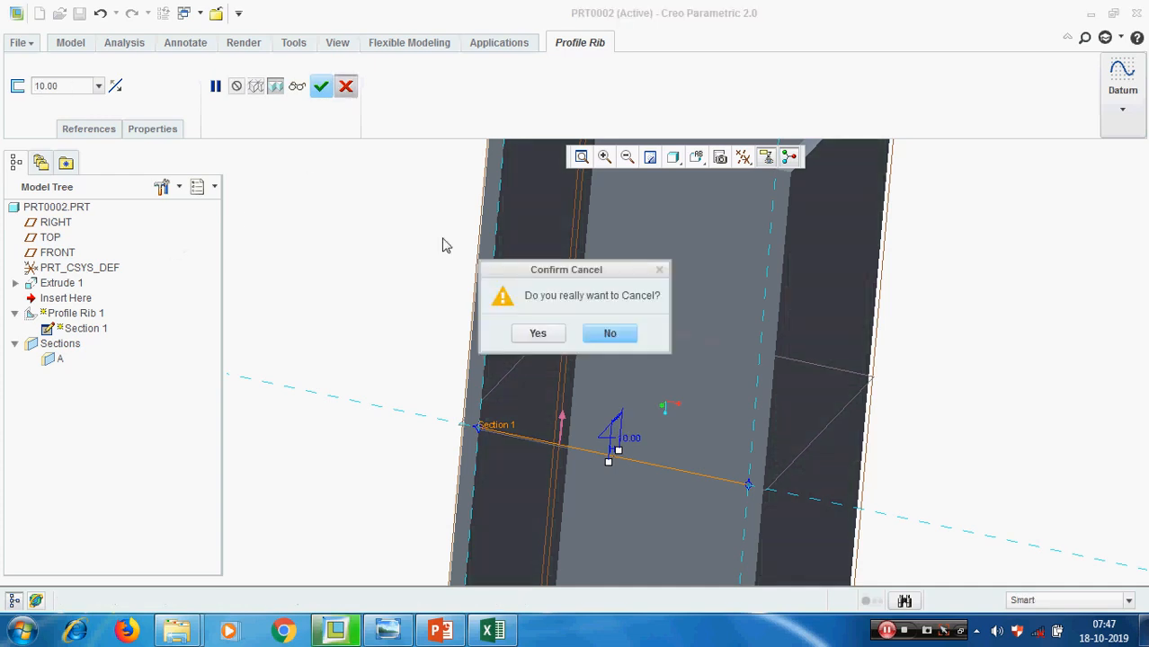
{"action": "left_click", "coordinate": [536, 334]}
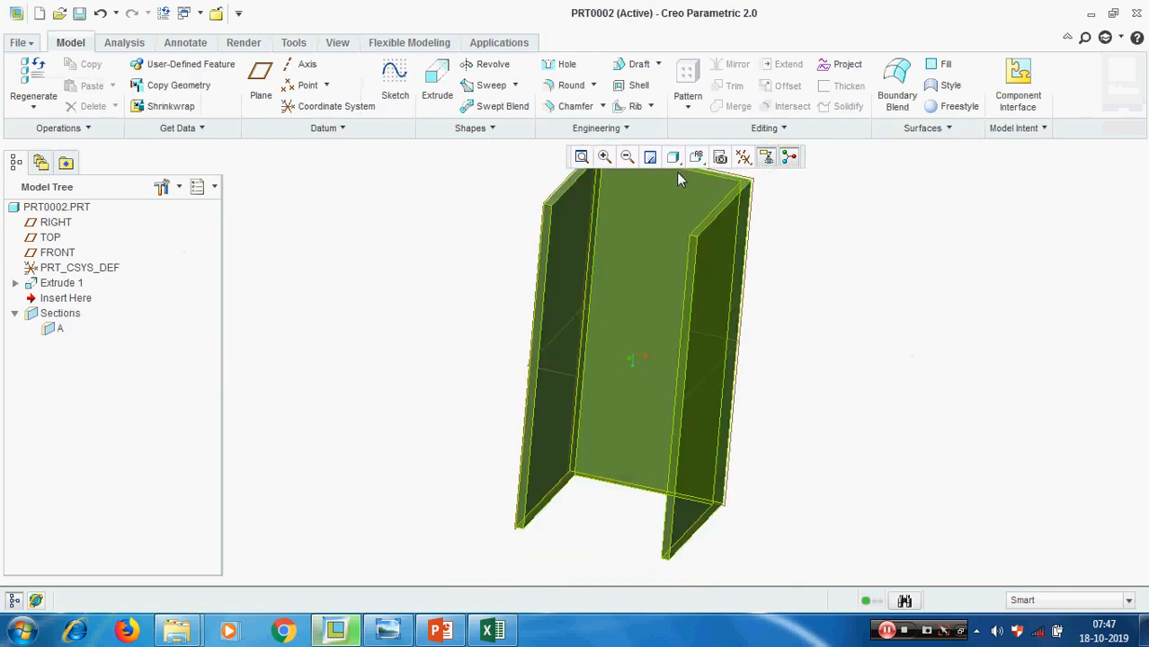
Start a trajectory rib and open its internal sketch on the narrow top face of the channel's left wall
{"action": "left_click", "coordinate": [651, 107]}
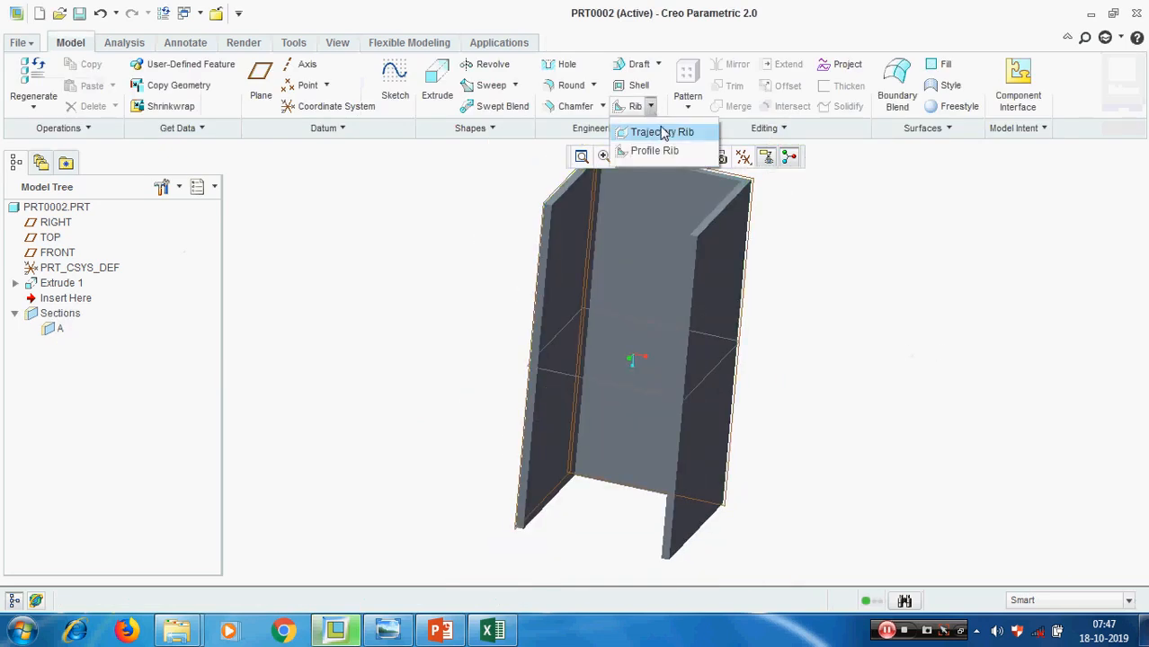
{"action": "left_click", "coordinate": [663, 133]}
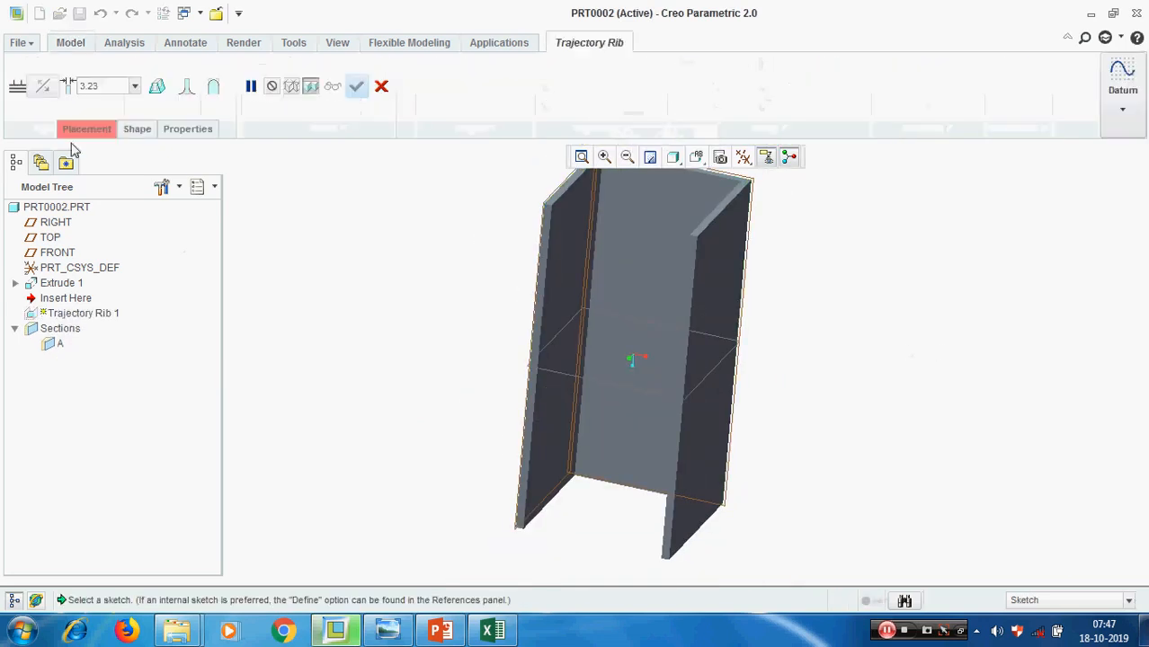
{"action": "left_click", "coordinate": [86, 129]}
{"action": "left_click", "coordinate": [192, 177]}
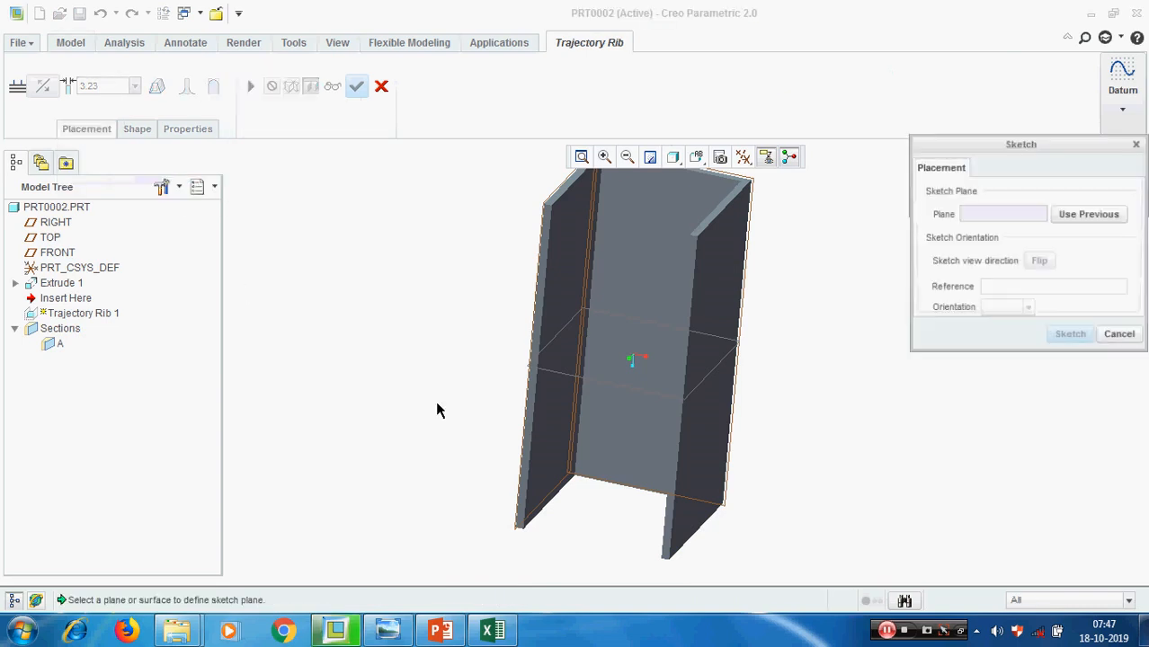
{"action": "scroll", "coordinate": [518, 357], "scroll_direction": "down", "scroll_amount": 3}
{"action": "left_click", "coordinate": [548, 349]}
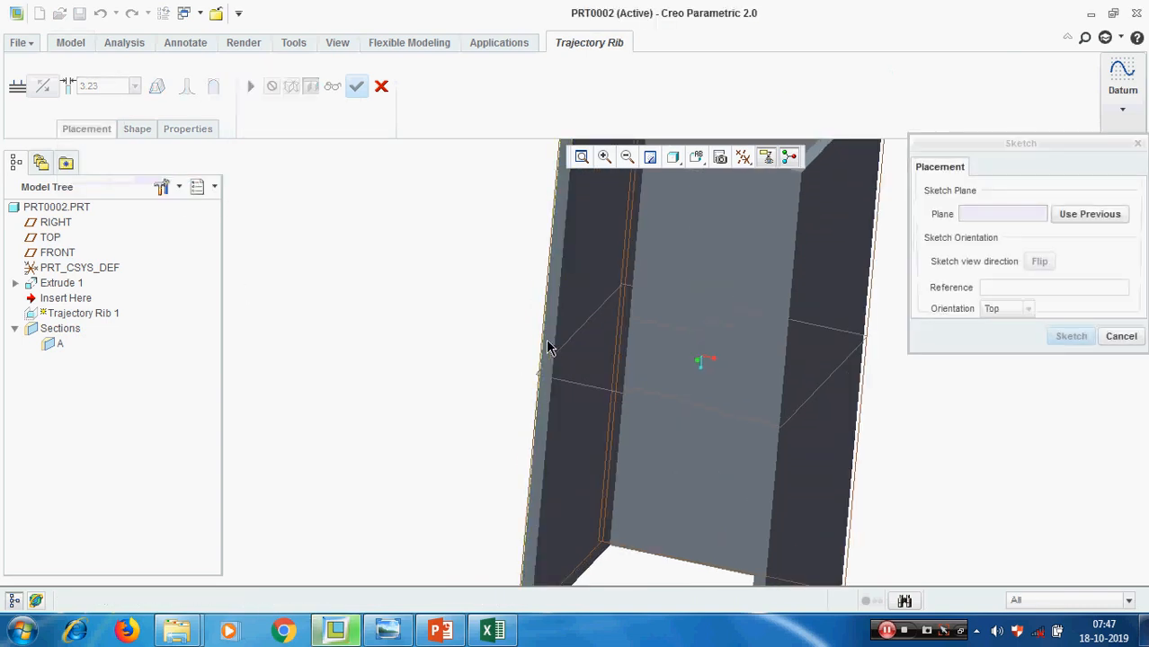
{"action": "left_click", "coordinate": [1071, 336]}
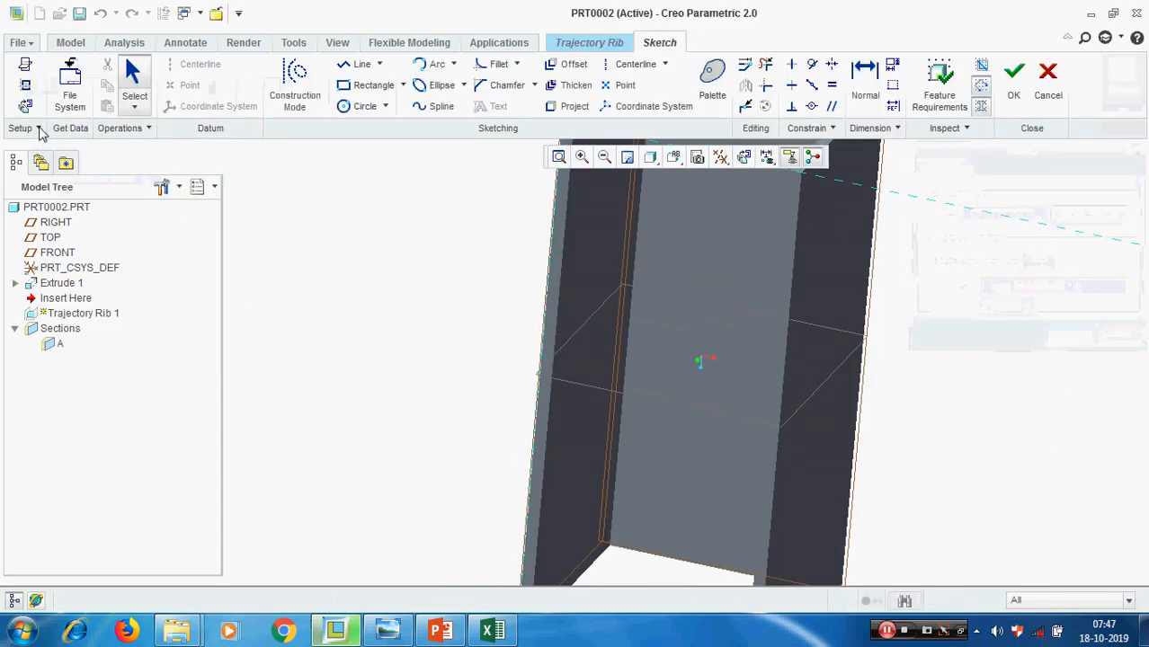
Add the FRONT plane and both walls' inner faces as references for the trajectory rib sketch, then restore the sketch orientation
{"action": "right_click", "coordinate": [885, 360]}
{"action": "left_click", "coordinate": [942, 387]}
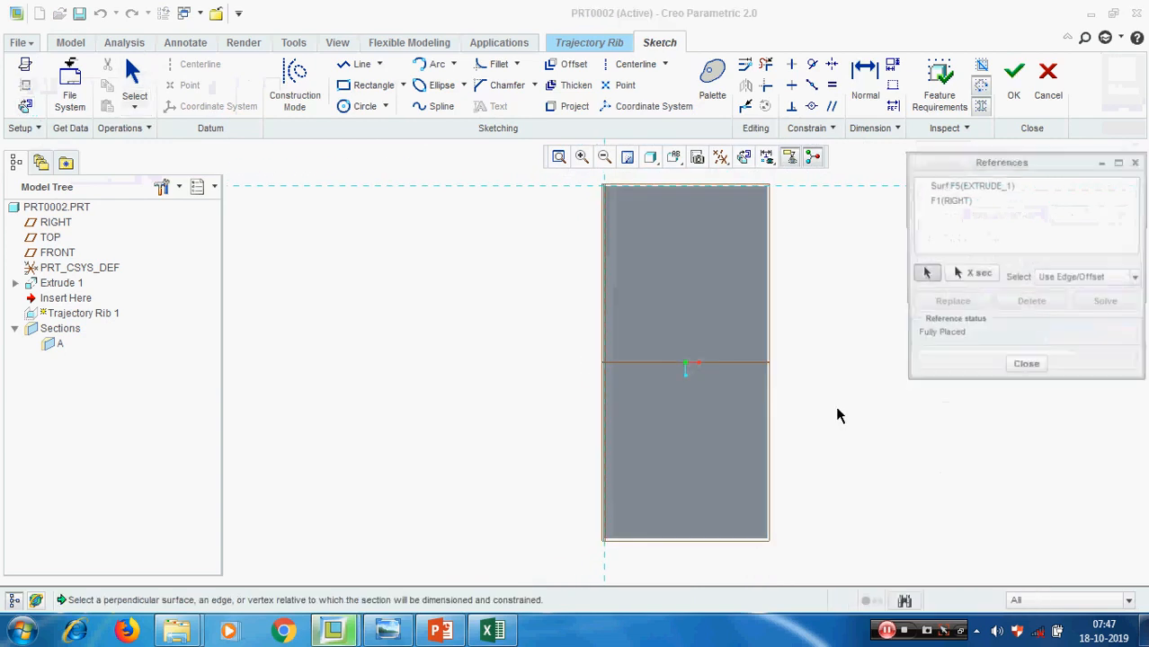
{"action": "left_click", "coordinate": [730, 369]}
{"action": "mouse_move", "coordinate": [728, 377]}
{"action": "middle_mouse_down"}
{"action": "mouse_move", "coordinate": [685, 360]}
{"action": "mouse_move", "coordinate": [616, 406]}
{"action": "middle_mouse_up"}
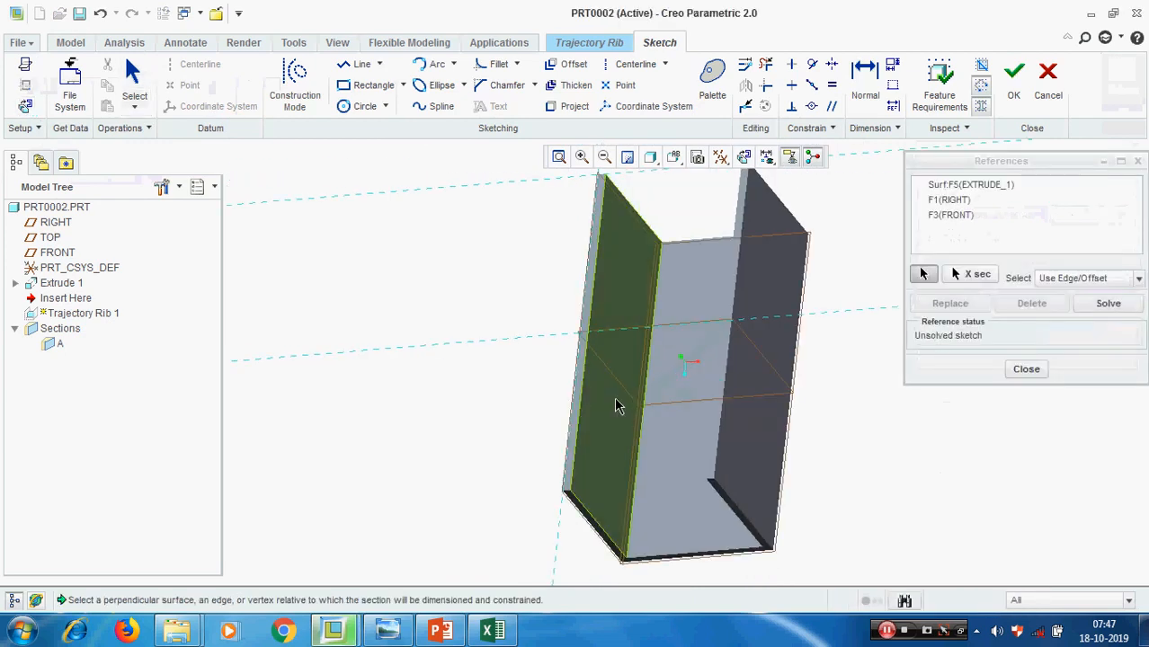
{"action": "left_click", "coordinate": [615, 406]}
{"action": "middle_click_drag", "start_coordinate": [698, 418], "coordinate": [728, 419]}
{"action": "left_click", "coordinate": [777, 423]}
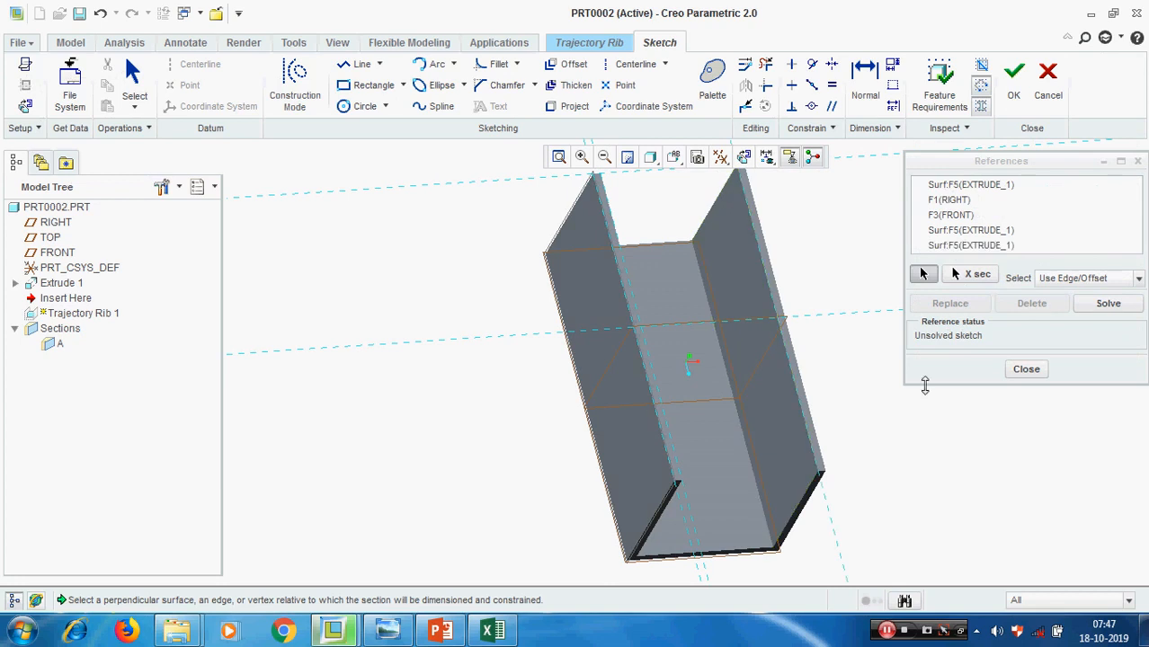
{"action": "left_click", "coordinate": [1025, 370]}
{"action": "left_click", "coordinate": [26, 103]}
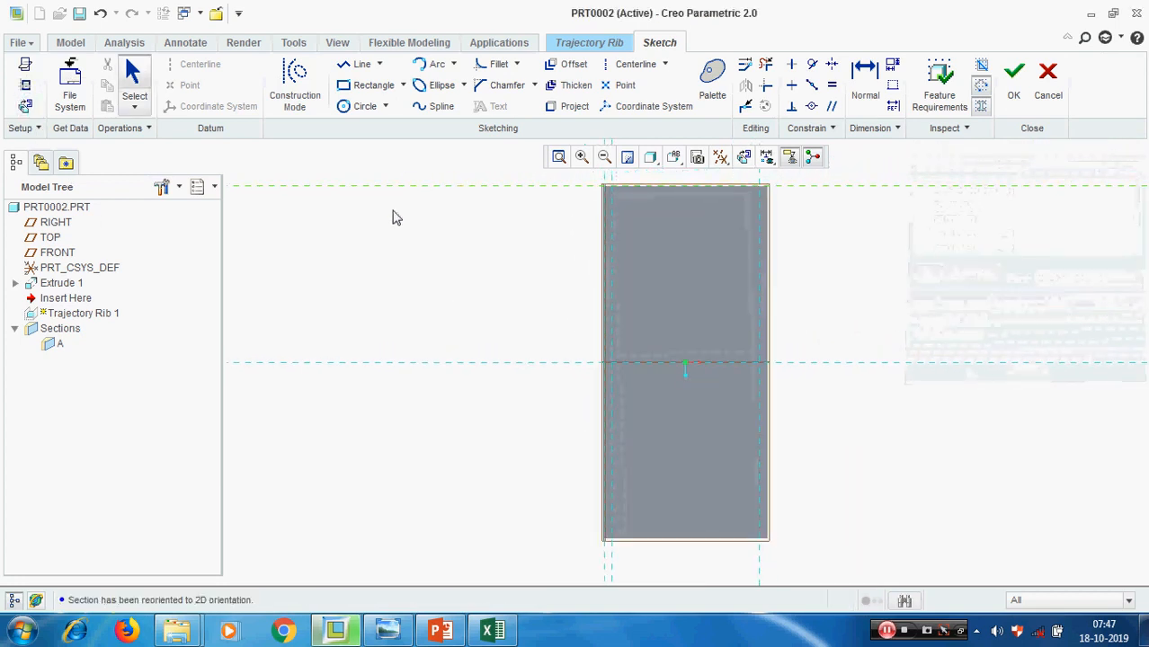
Sketch a horizontal line between the inner-face references, about 47 above the FRONT reference, and finish the rib sketch
{"action": "left_click", "coordinate": [359, 64]}
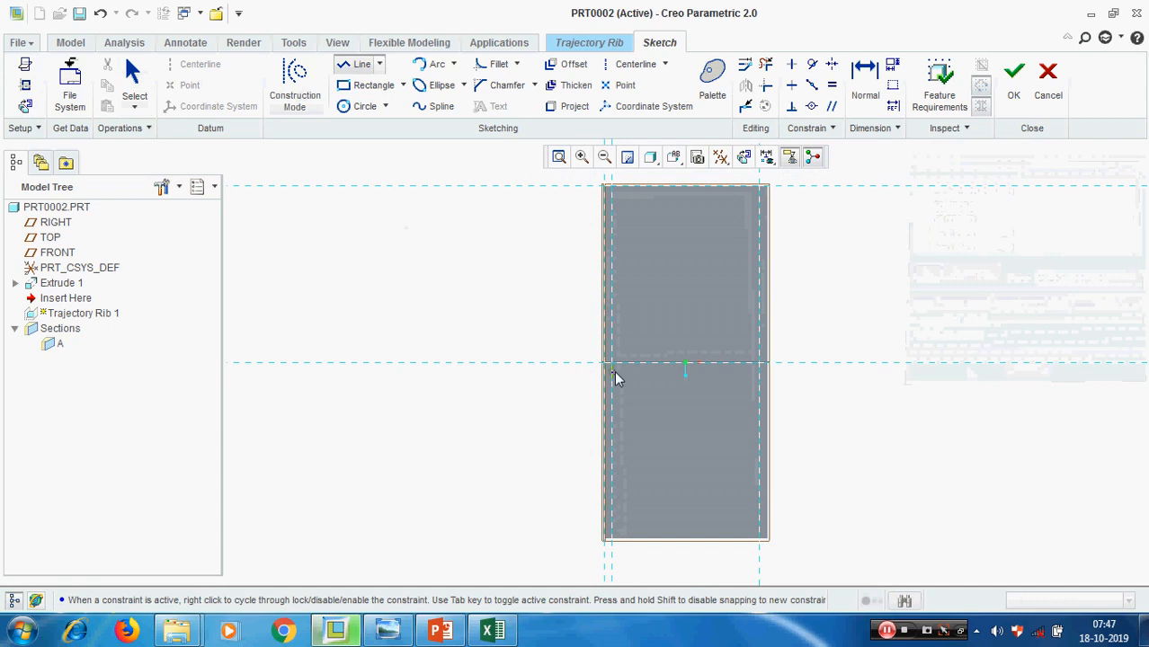
{"action": "left_click", "coordinate": [612, 286]}
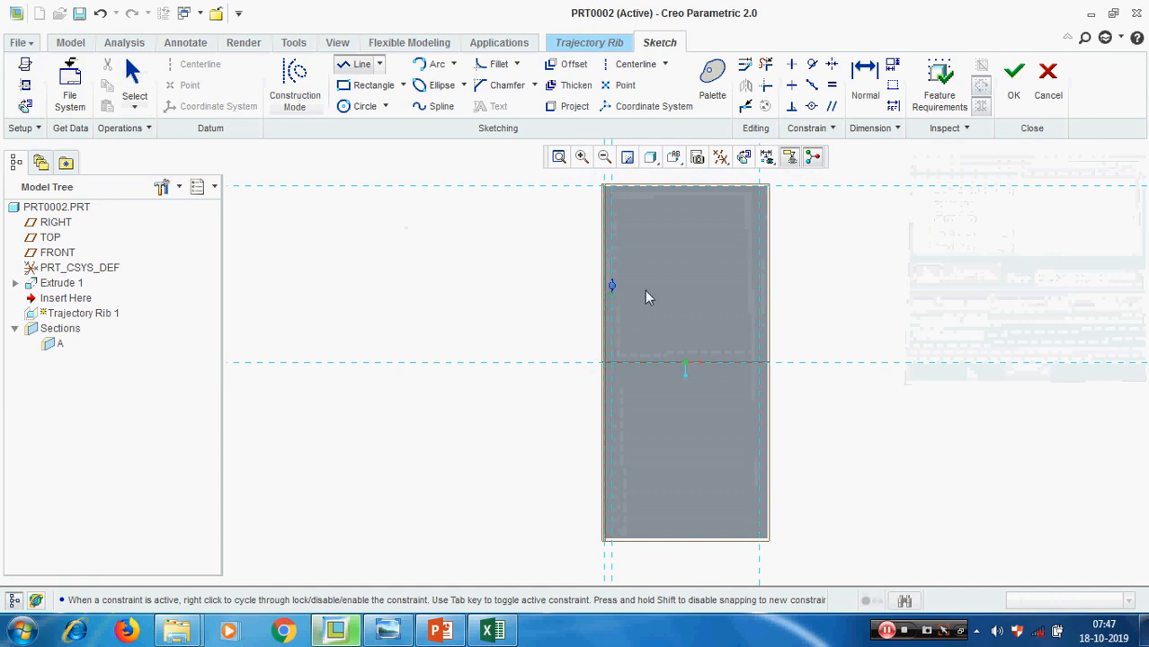
{"action": "left_click", "coordinate": [760, 286]}
{"action": "middle_click", "coordinate": [764, 289]}
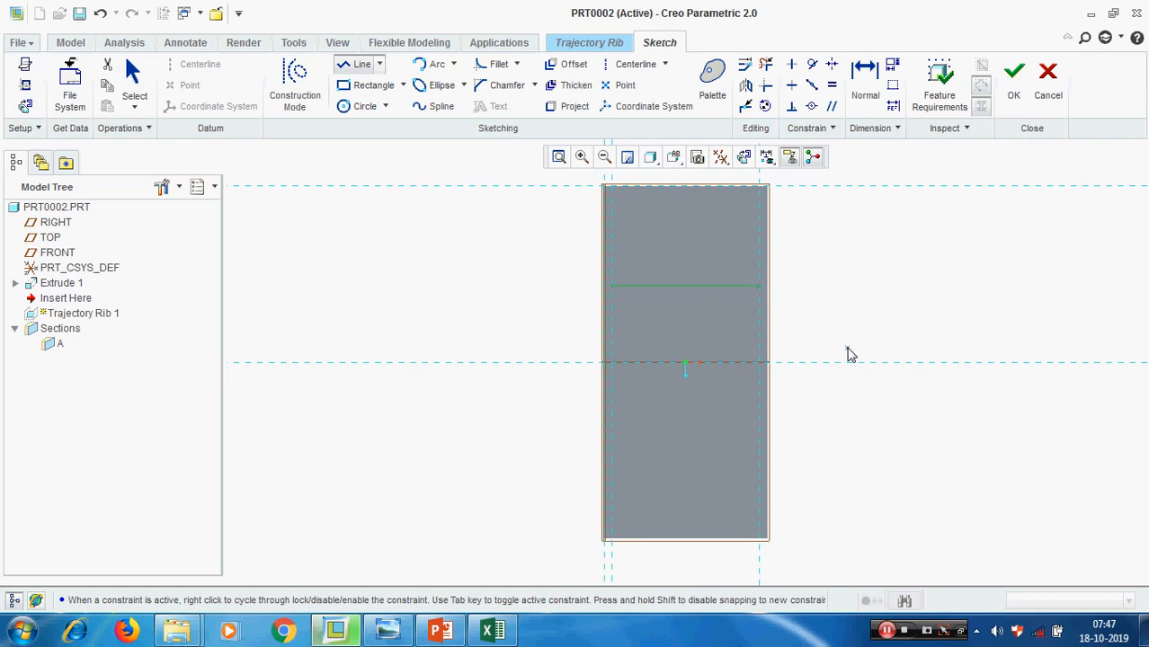
{"action": "middle_click", "coordinate": [880, 336]}
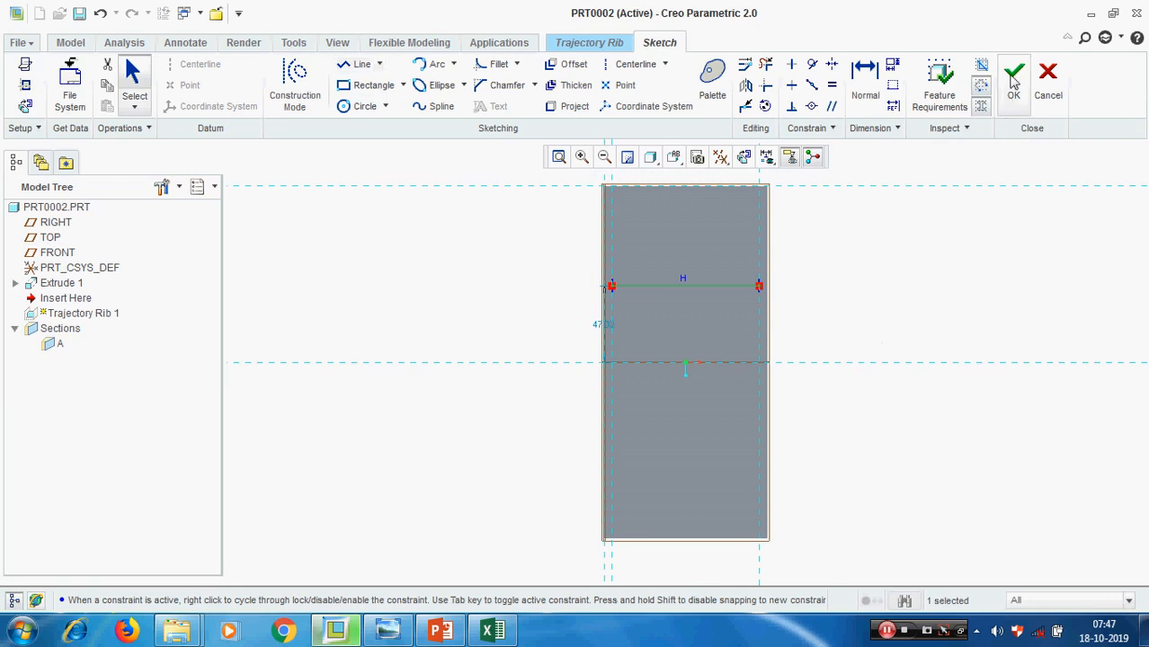
{"action": "left_click", "coordinate": [1013, 79]}
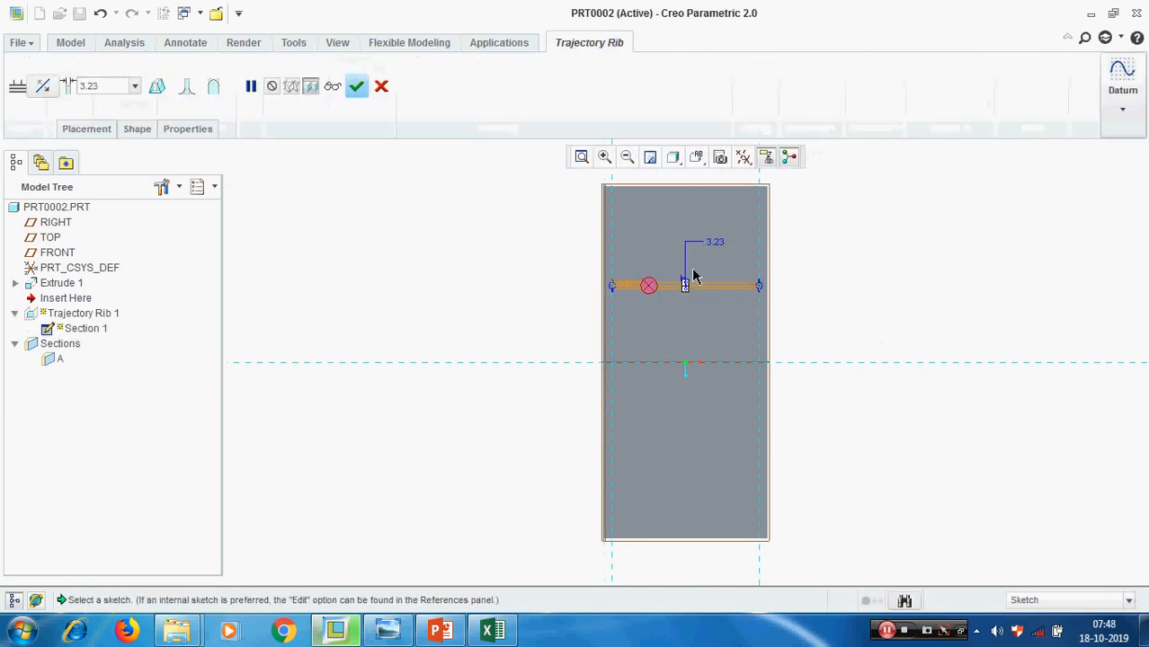
Set the trajectory rib's thickness to 10 and inspect its preview in 3D
{"action": "double_click", "coordinate": [109, 88]}
{"action": "type", "text": "10"}
{"action": "key", "text": "Return"}
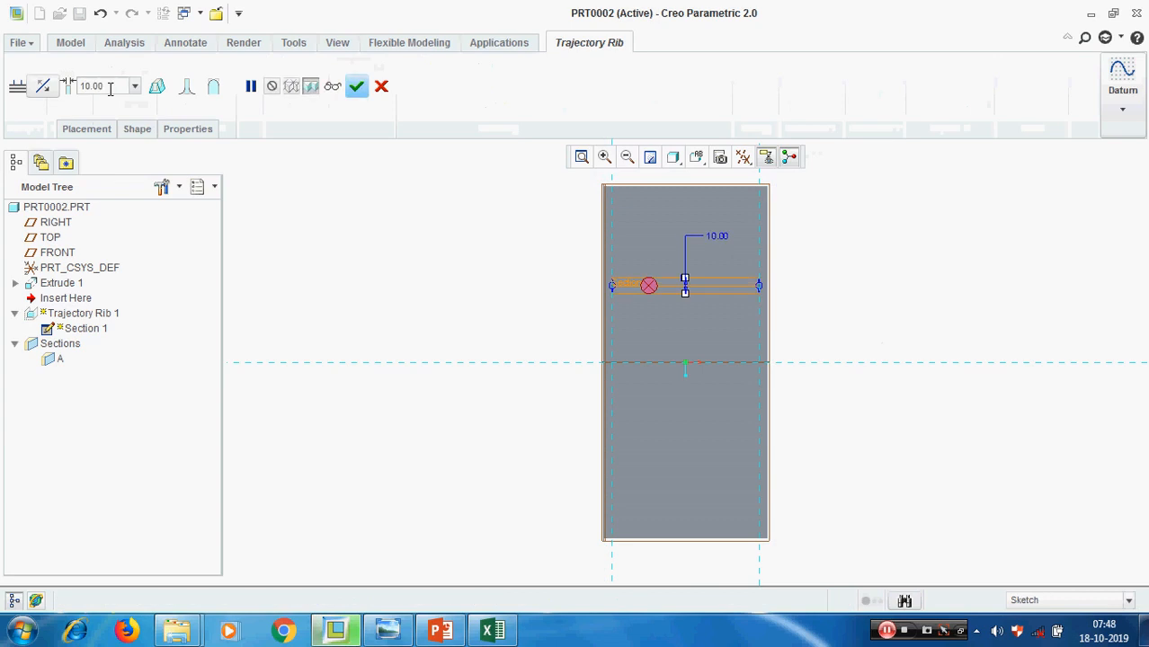
{"action": "key", "text": "ctrl+d"}
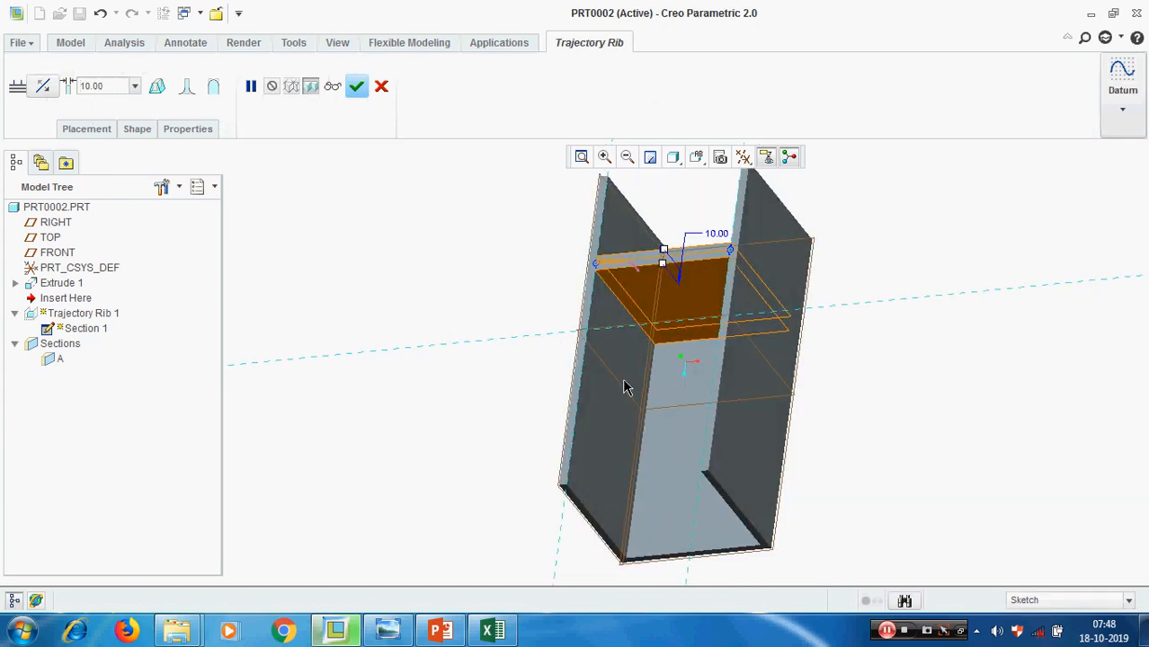
{"action": "scroll", "coordinate": [698, 336], "scroll_direction": "up", "scroll_amount": 1}
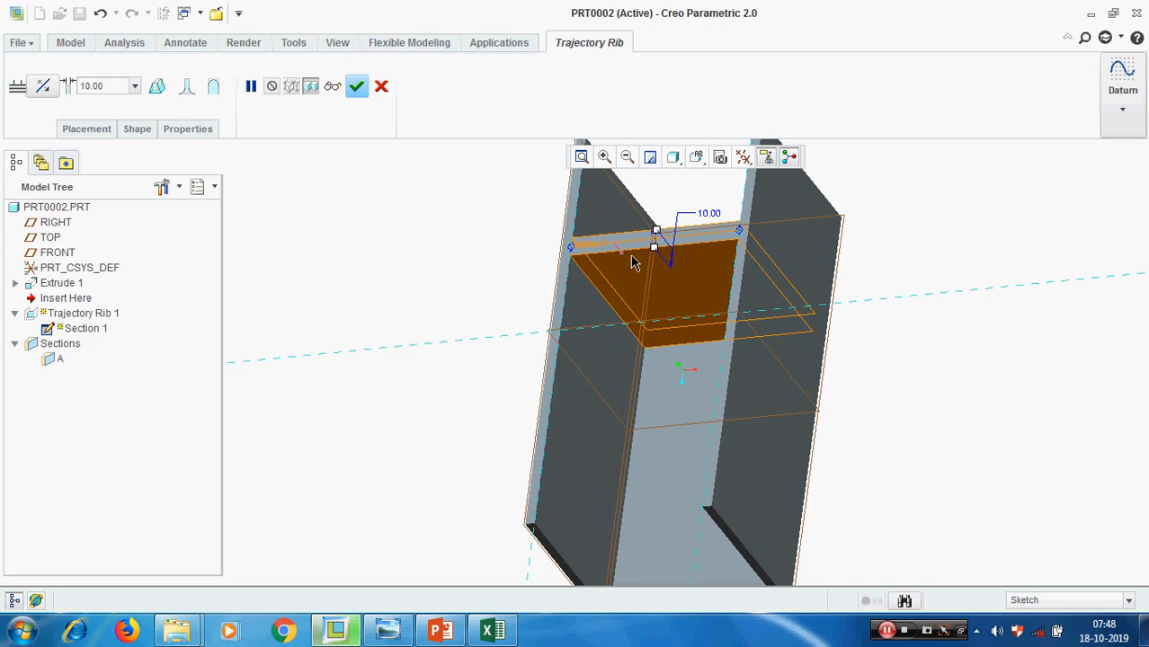
Try rounds on the rib's exposed and internal edges, and turn the exposed-edge rounds back off
{"action": "left_click", "coordinate": [214, 88]}
{"action": "mouse_move", "coordinate": [746, 404]}
{"action": "middle_mouse_down"}
{"action": "mouse_move", "coordinate": [751, 392]}
{"action": "mouse_move", "coordinate": [732, 408]}
{"action": "middle_mouse_up"}
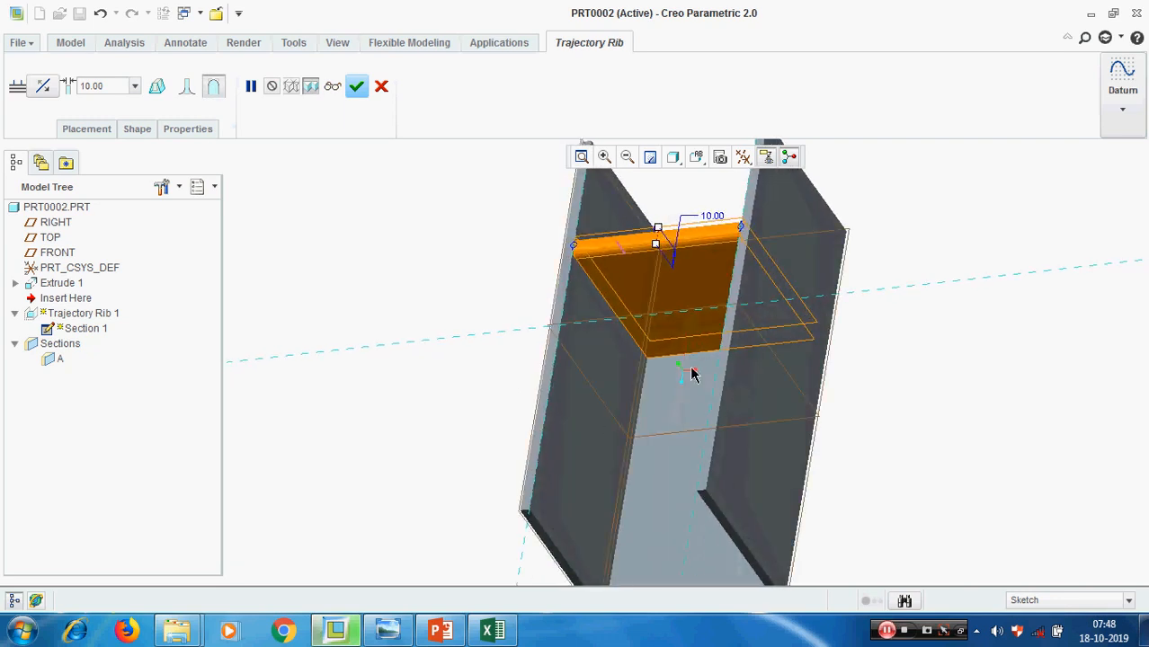
{"action": "left_click", "coordinate": [186, 87]}
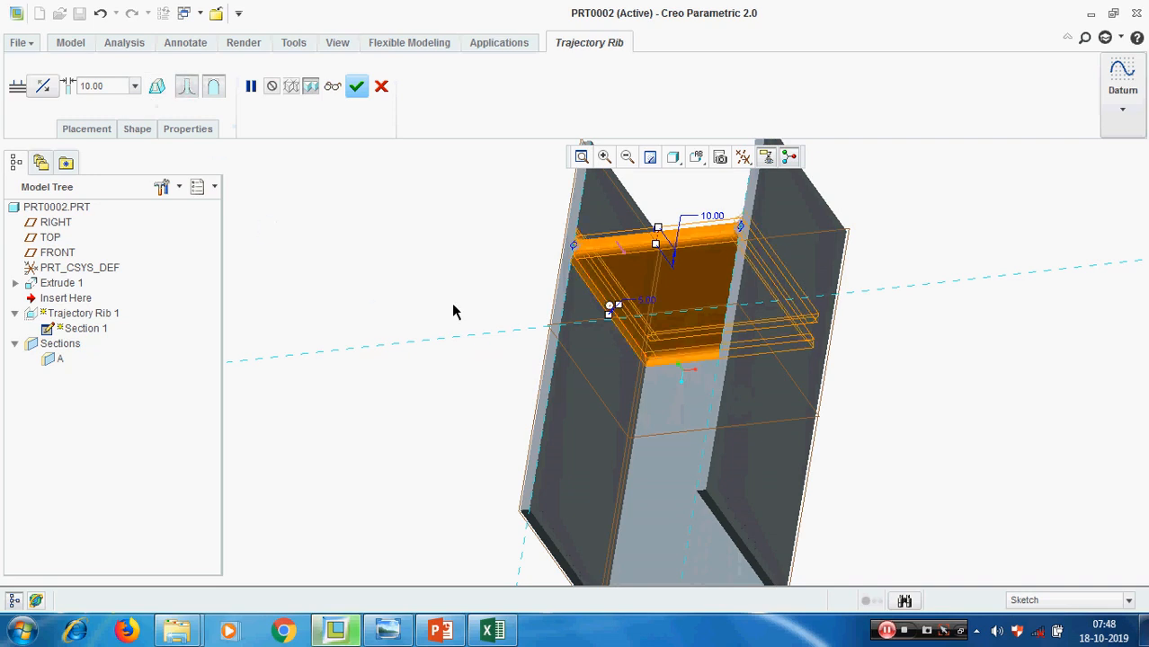
{"action": "left_click", "coordinate": [216, 87]}
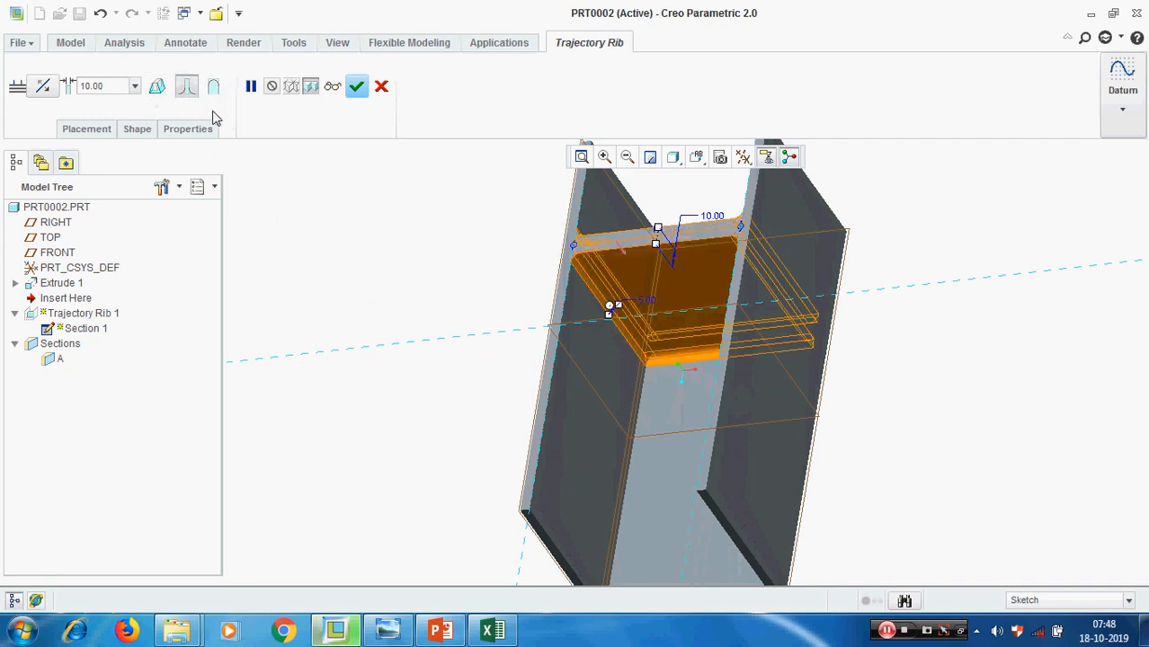
{"action": "middle_click_drag", "start_coordinate": [426, 323], "coordinate": [430, 361]}
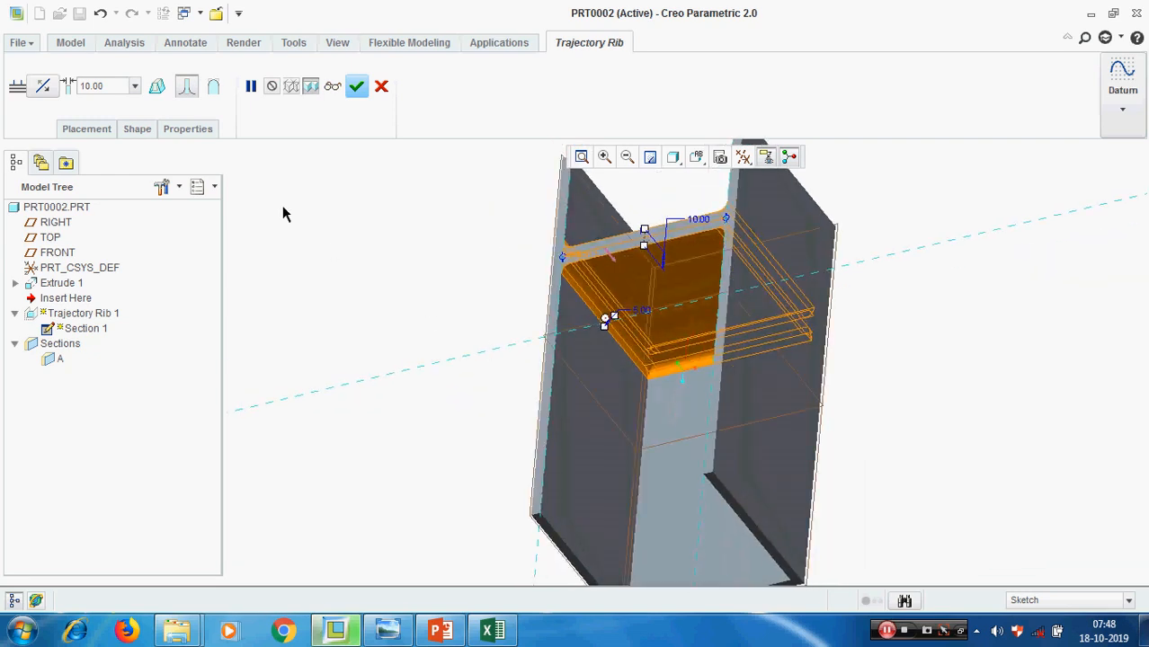
Show the rib's shape settings, try the exposed-edge rounds again, and remove both the exposed and internal rounds
{"action": "left_click", "coordinate": [137, 129]}
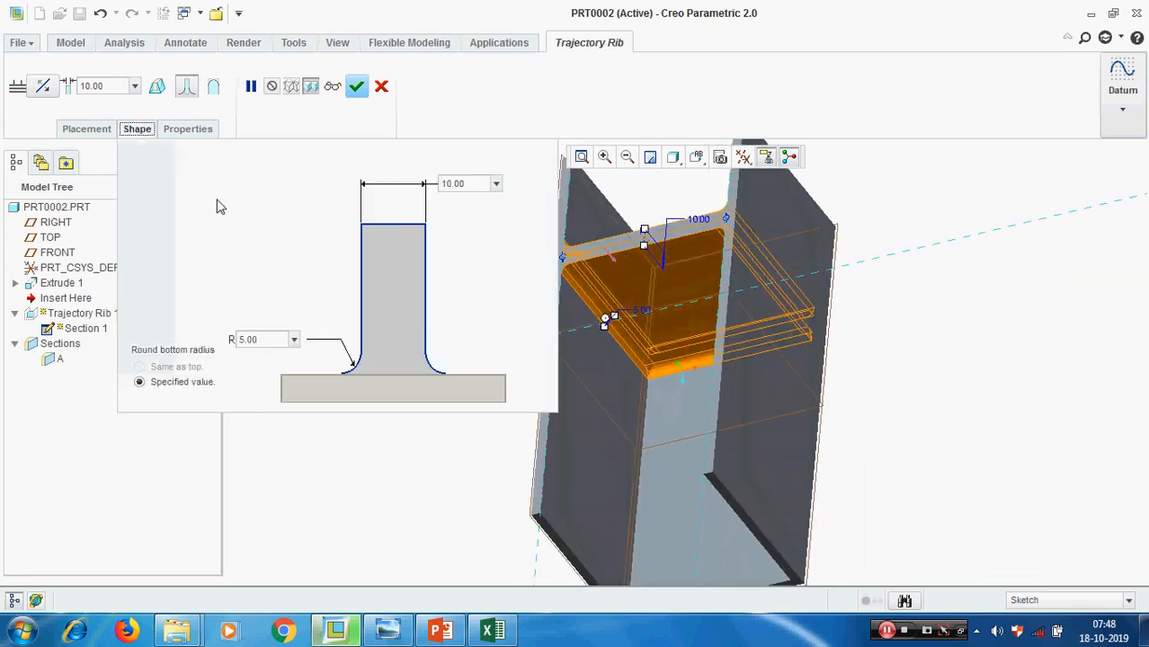
{"action": "left_click", "coordinate": [212, 90]}
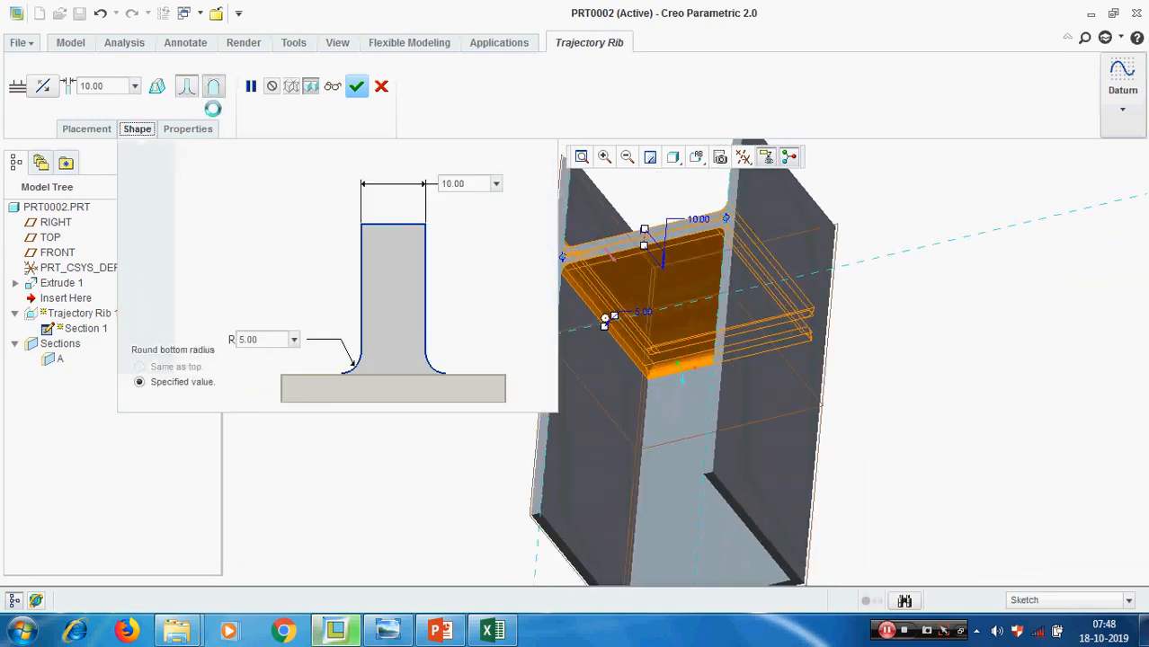
{"action": "mouse_move", "coordinate": [751, 388]}
{"action": "middle_mouse_down"}
{"action": "mouse_move", "coordinate": [683, 374]}
{"action": "mouse_move", "coordinate": [741, 379]}
{"action": "middle_mouse_up"}
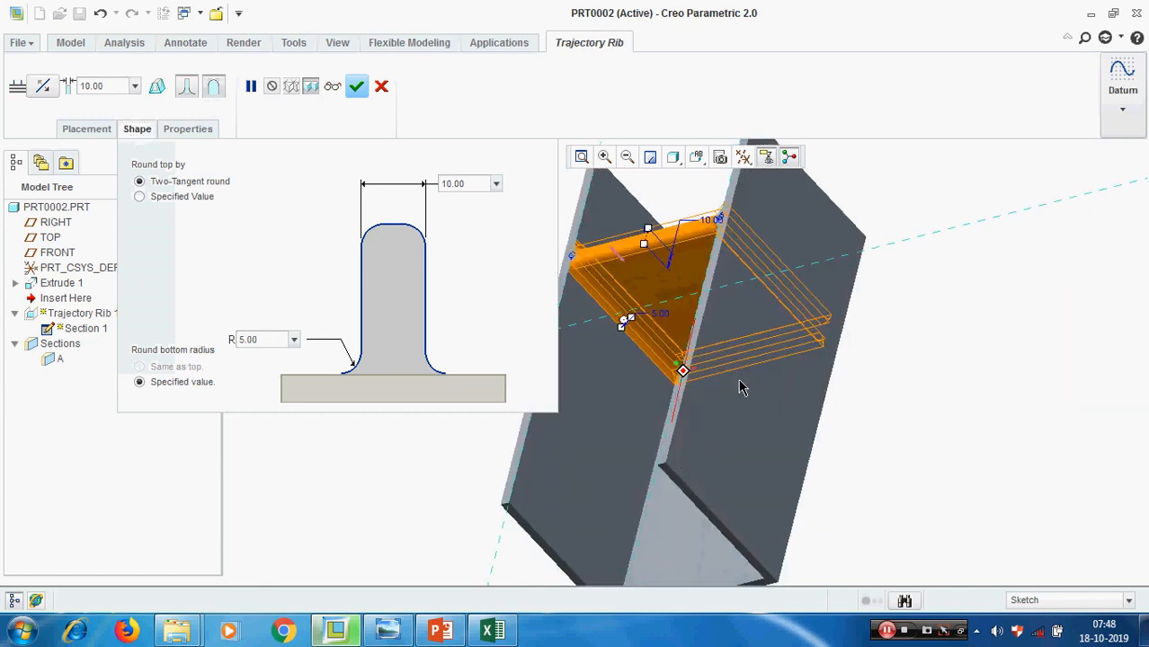
{"action": "left_click", "coordinate": [187, 87]}
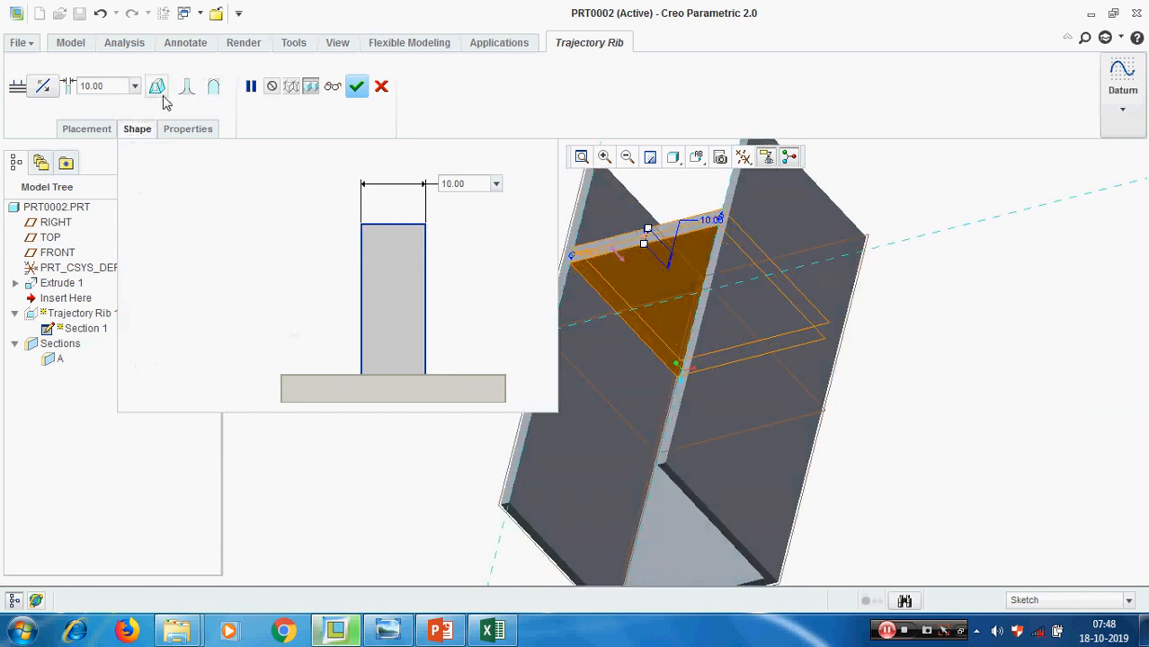
Add draft to the trajectory rib with an angle of 2.0 and complete the feature
{"action": "left_click", "coordinate": [157, 86]}
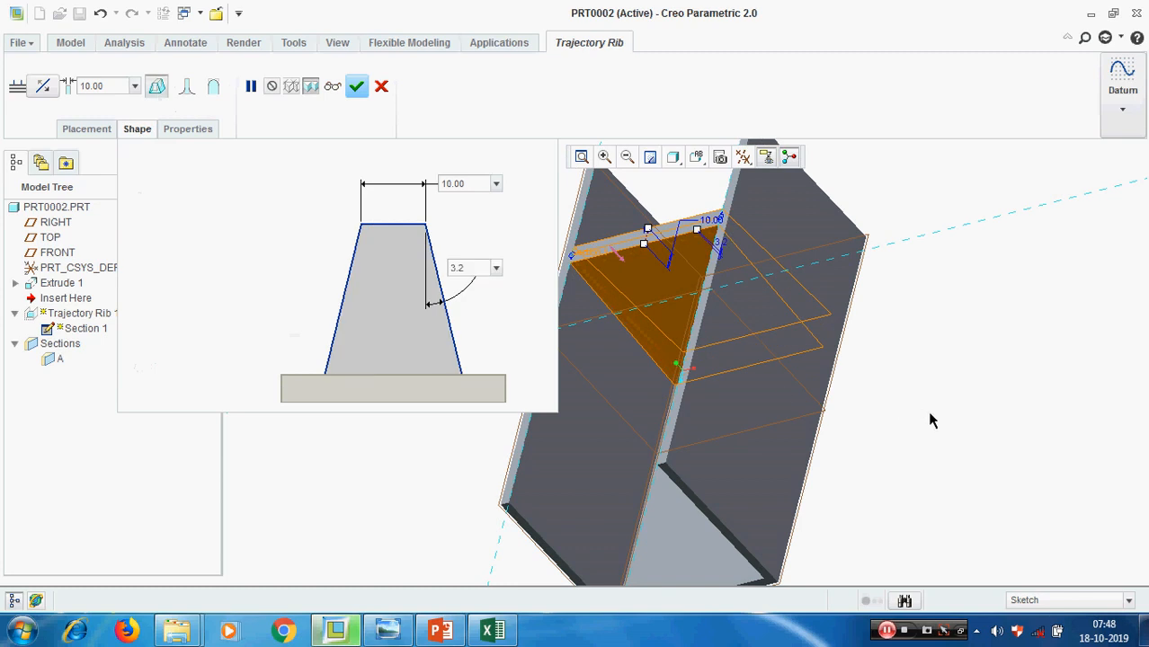
{"action": "middle_click_drag", "start_coordinate": [921, 411], "coordinate": [681, 404]}
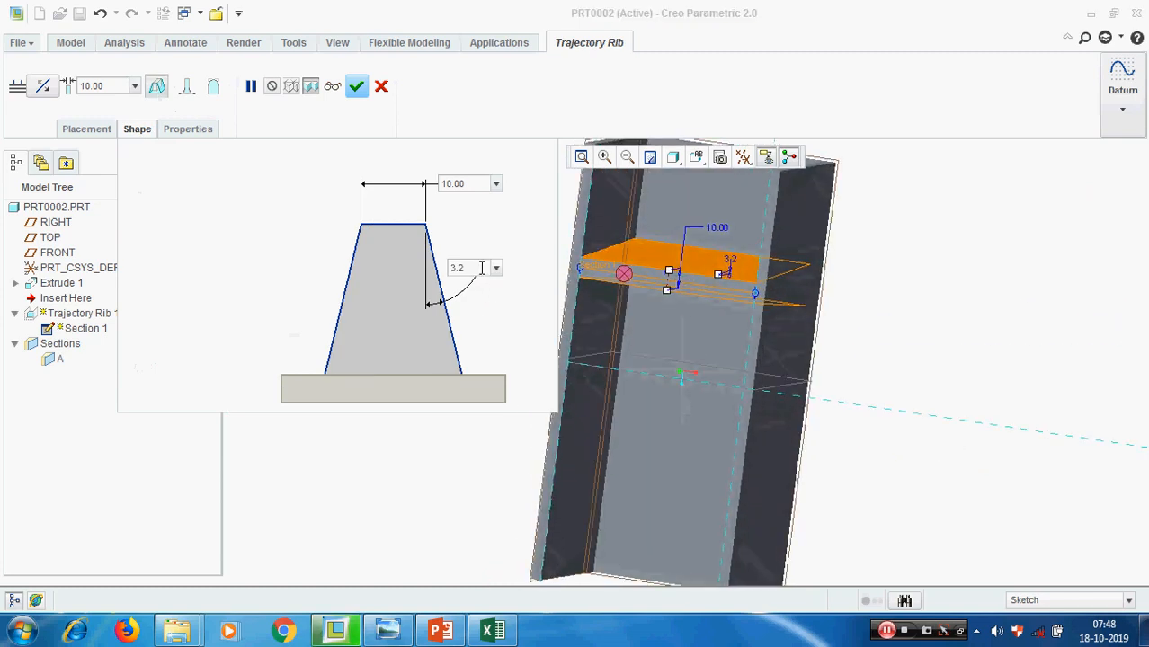
{"action": "type", "text": "2.0"}
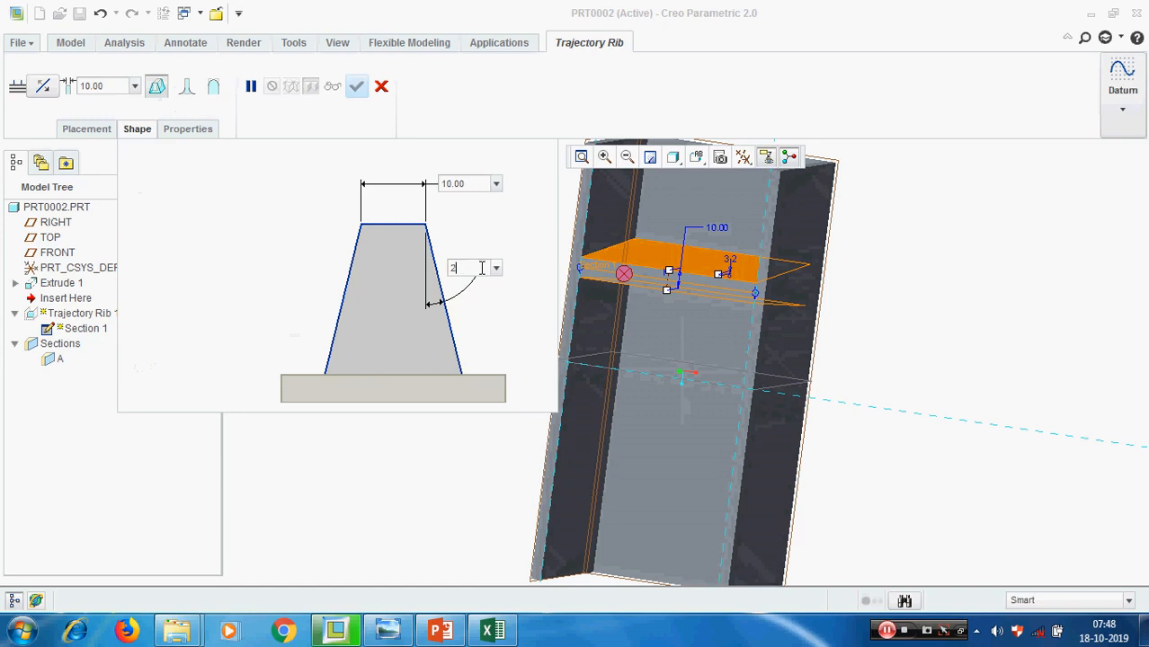
{"action": "key", "text": "Return"}
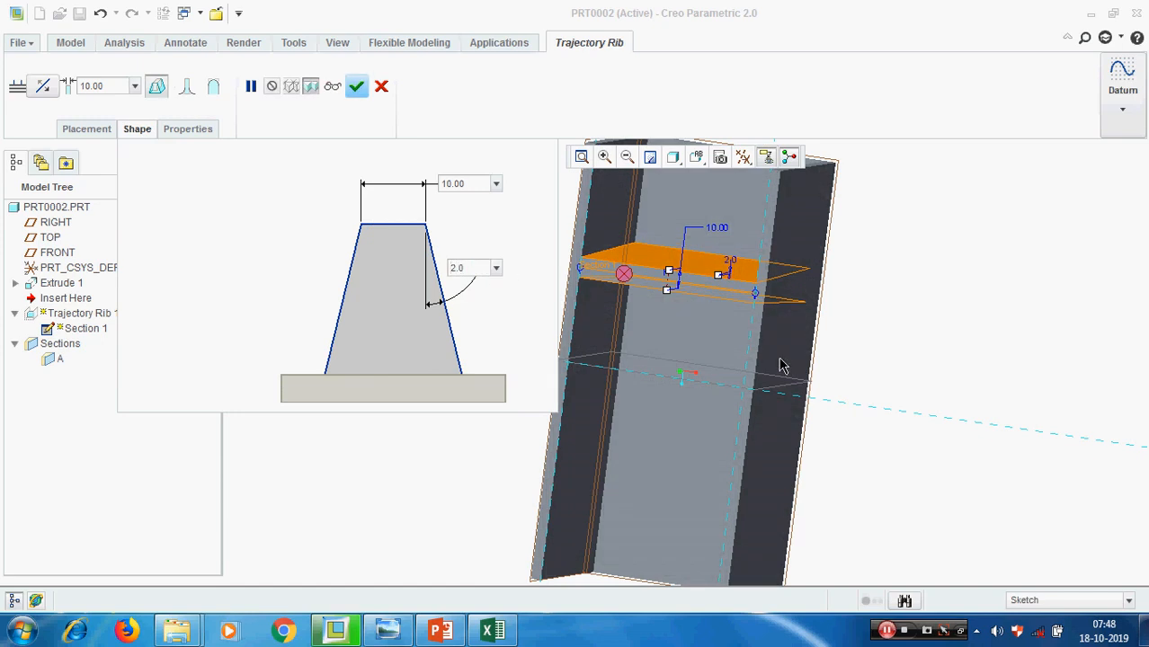
{"action": "middle_click_drag", "start_coordinate": [781, 366], "coordinate": [760, 336]}
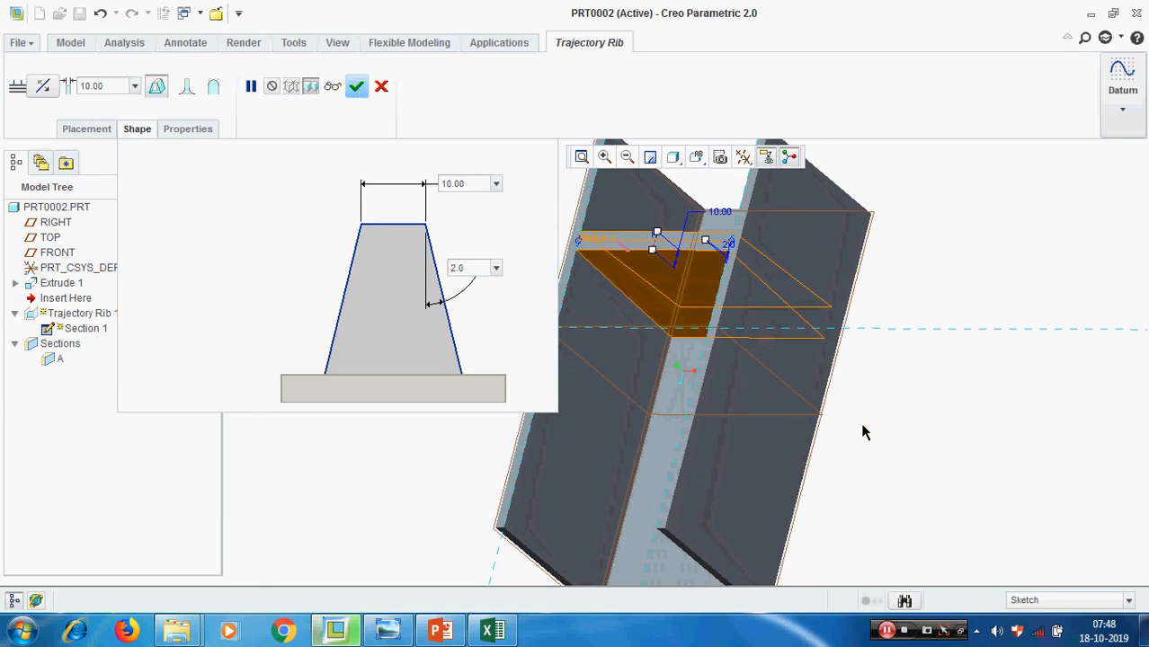
{"action": "scroll", "coordinate": [866, 433], "scroll_direction": "up", "scroll_amount": 1}
{"action": "left_click", "coordinate": [356, 85]}
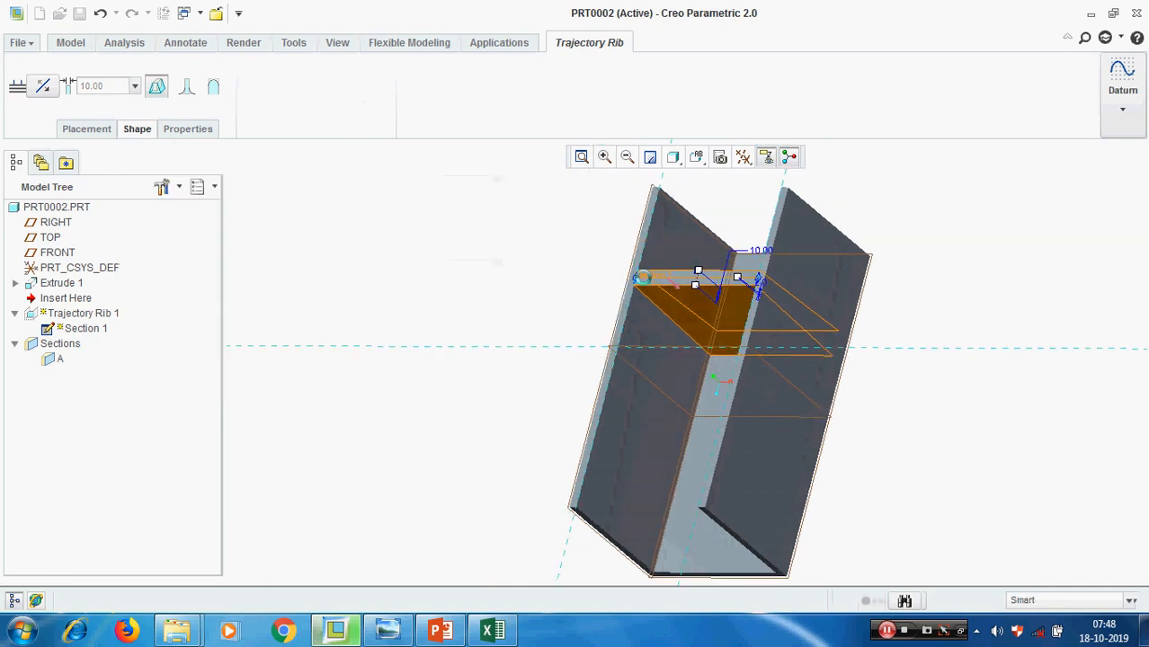
{"action": "mouse_move", "coordinate": [859, 408]}
{"action": "middle_mouse_down"}
{"action": "mouse_move", "coordinate": [878, 437]}
{"action": "mouse_move", "coordinate": [869, 402]}
{"action": "middle_mouse_up"}
Switch to PowerPoint to review the Part 4 topic list, and minimize it to return to Creo
{"action": "left_click", "coordinate": [443, 631]}
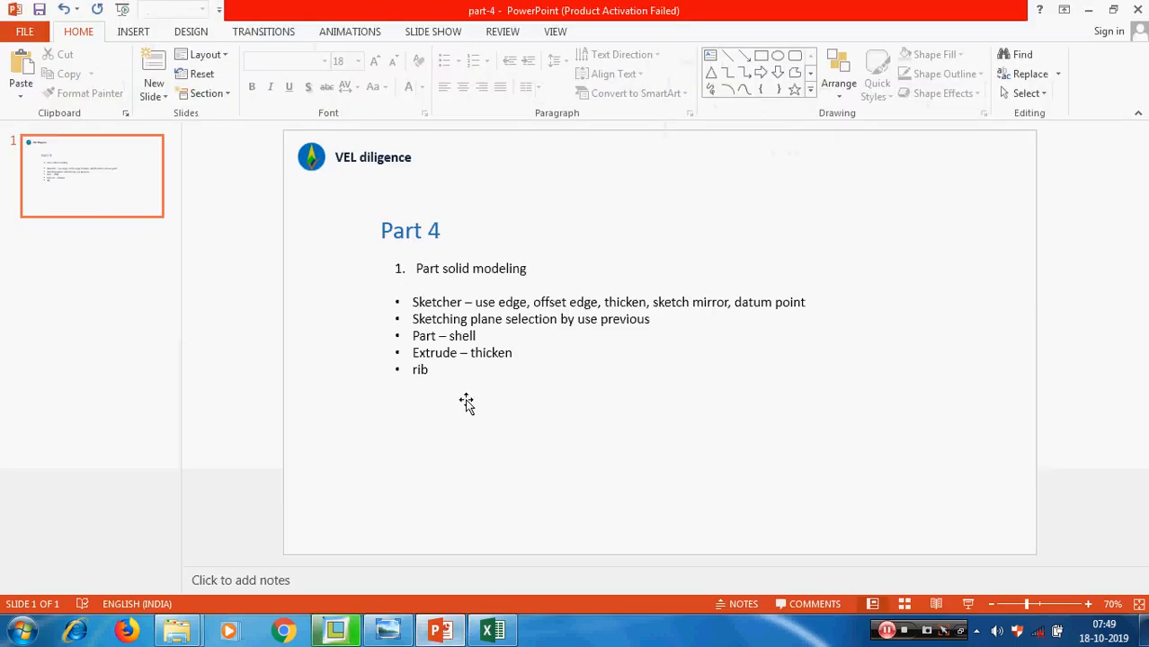
{"action": "left_click", "coordinate": [1088, 9]}
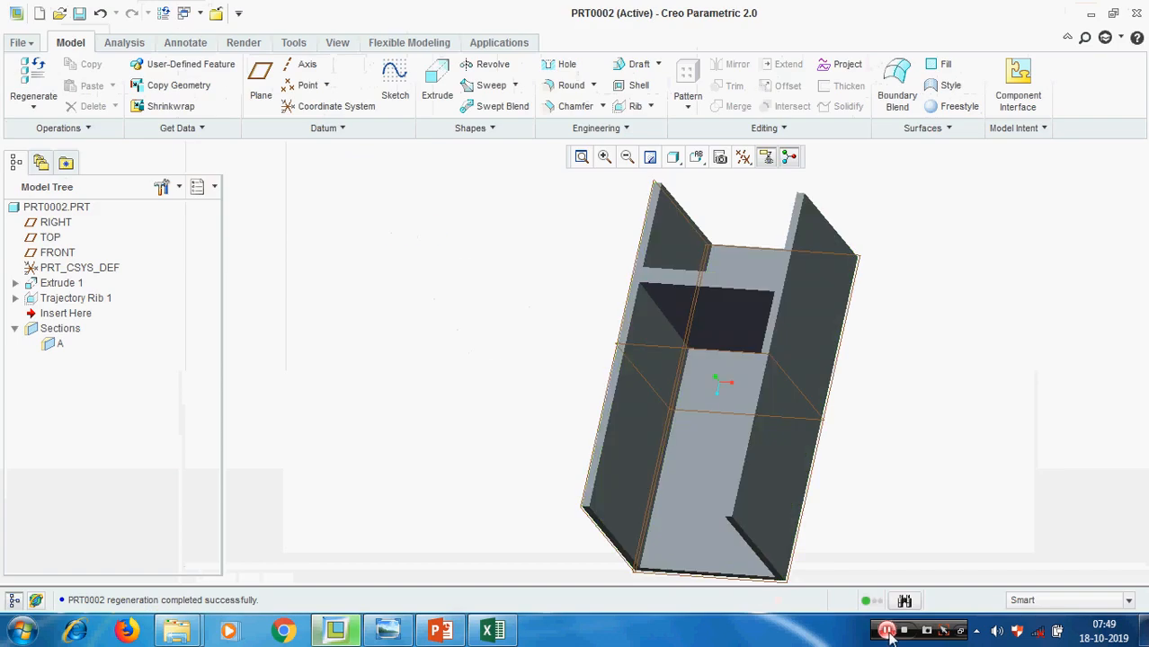